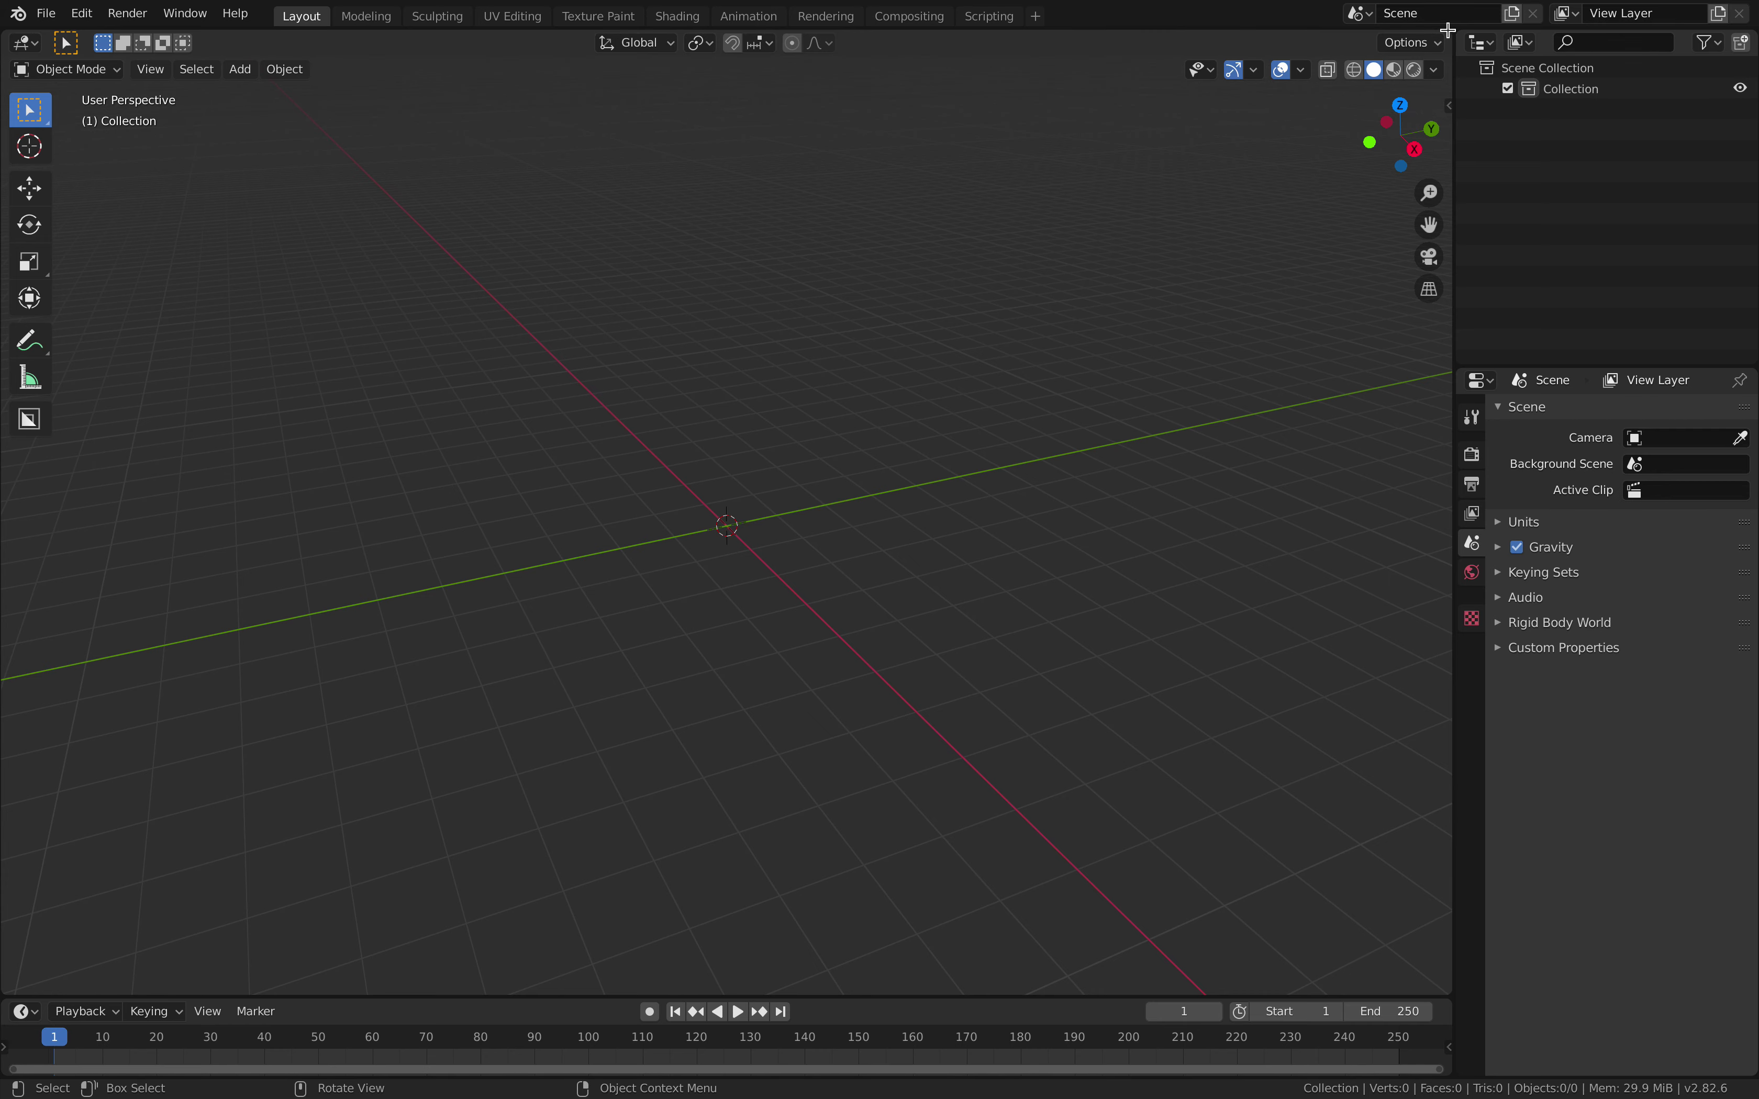
Step: Split the 3D viewport horizontally, turn the upper area into a Sverchok node editor, and create a new node tree
left_click_drag(1448, 29, 1381, 522)
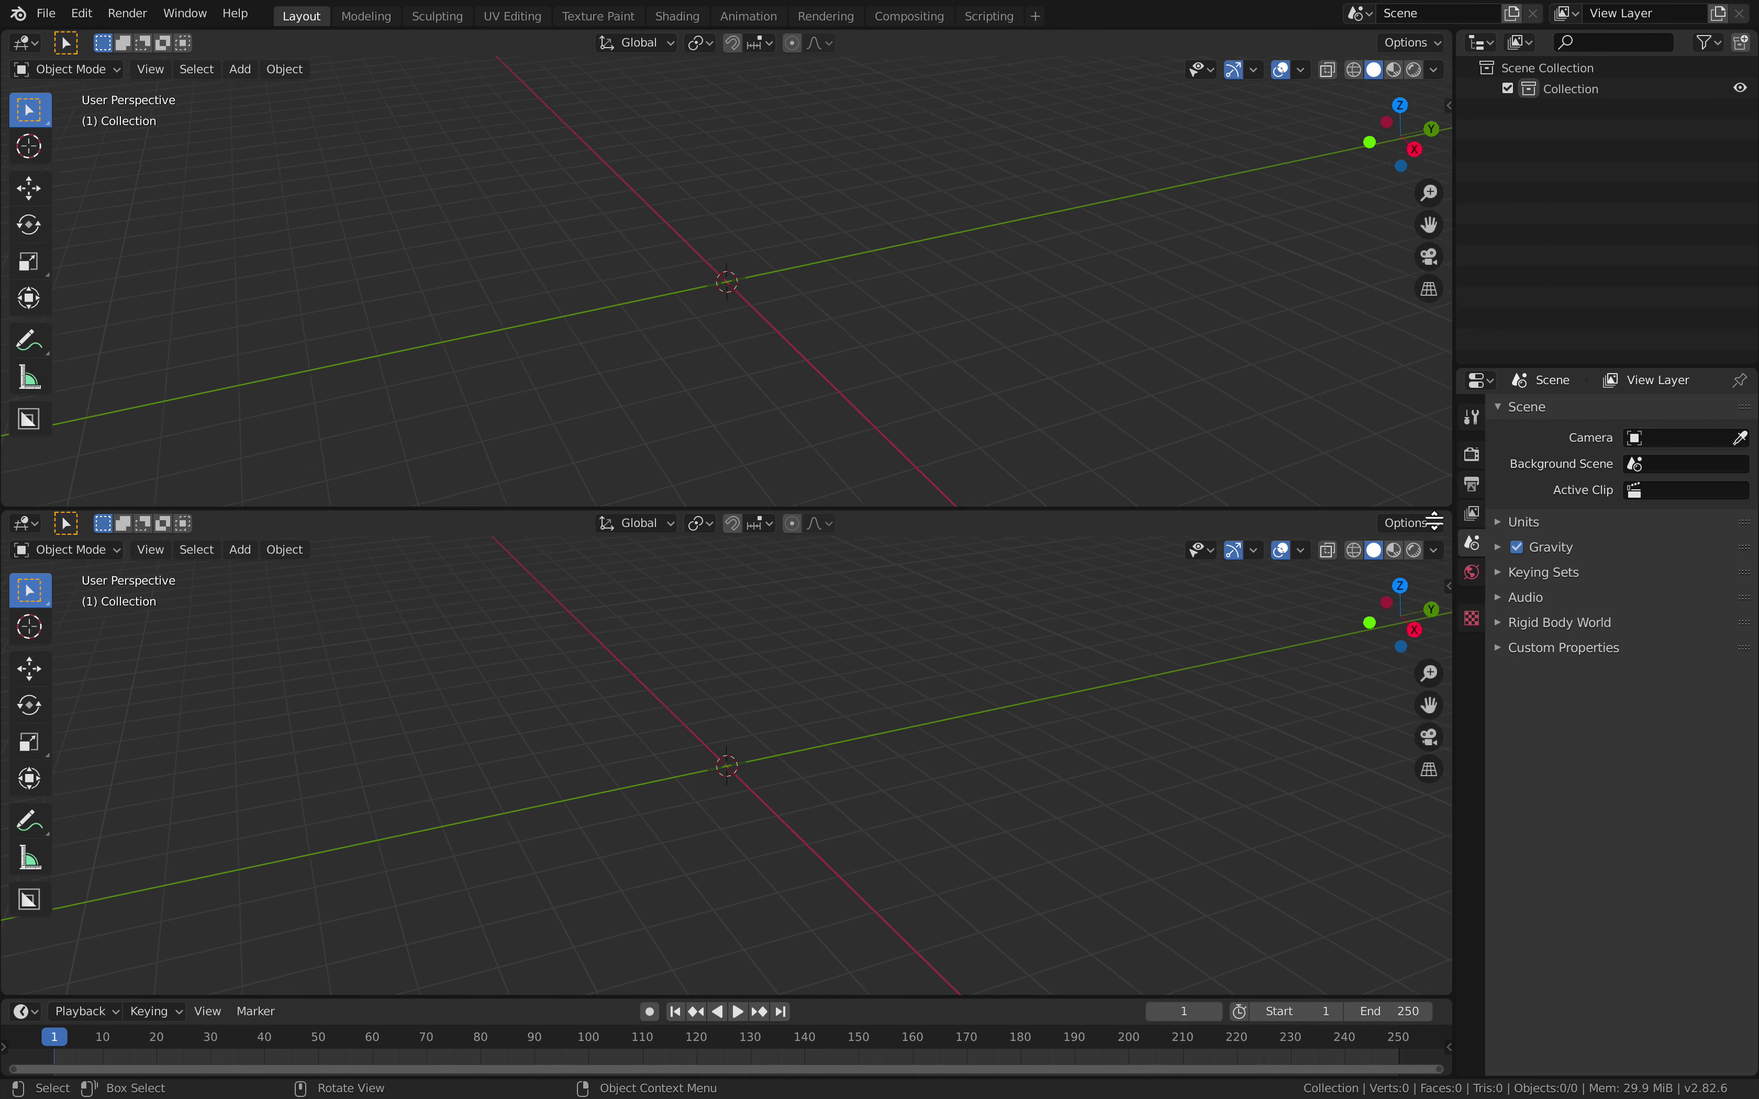
left_click(27, 45)
left_click(72, 188)
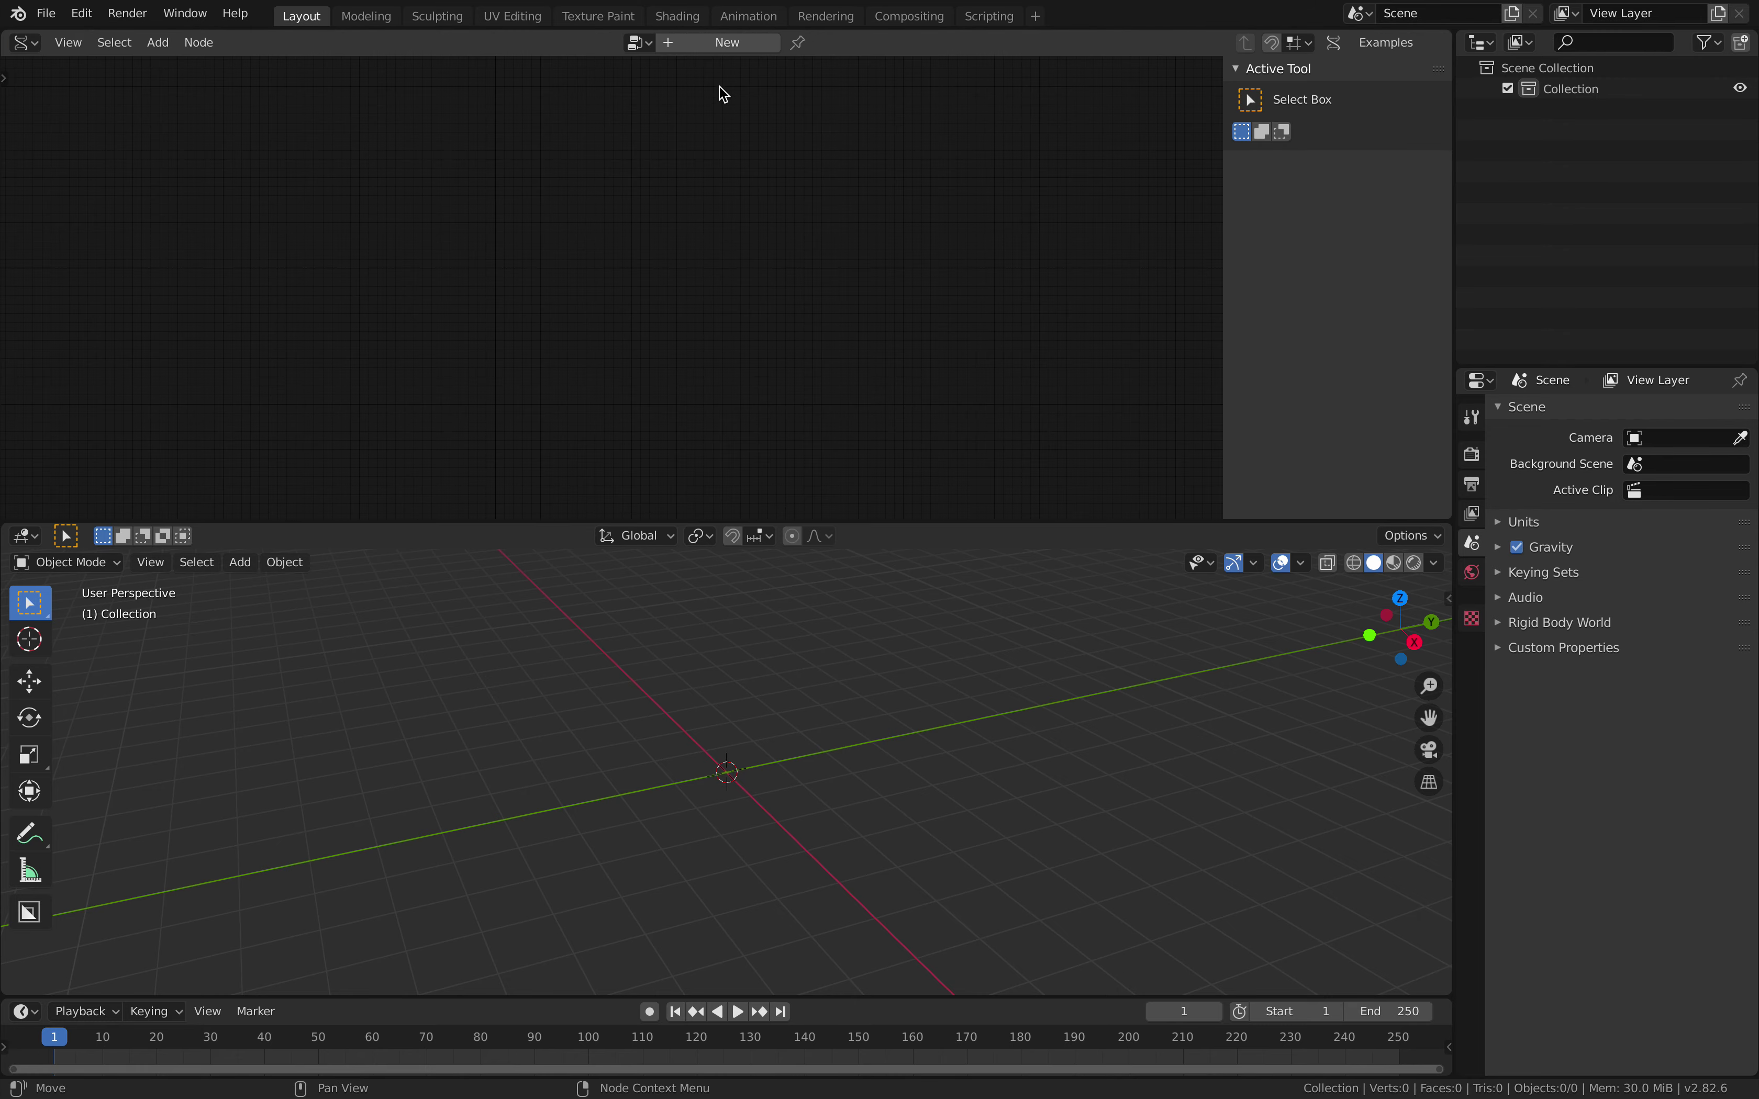
left_click(732, 43)
Step: Add a Polyline Viewer node to the node tree and widen it so its settings are readable
key("alt+space")
type("po")
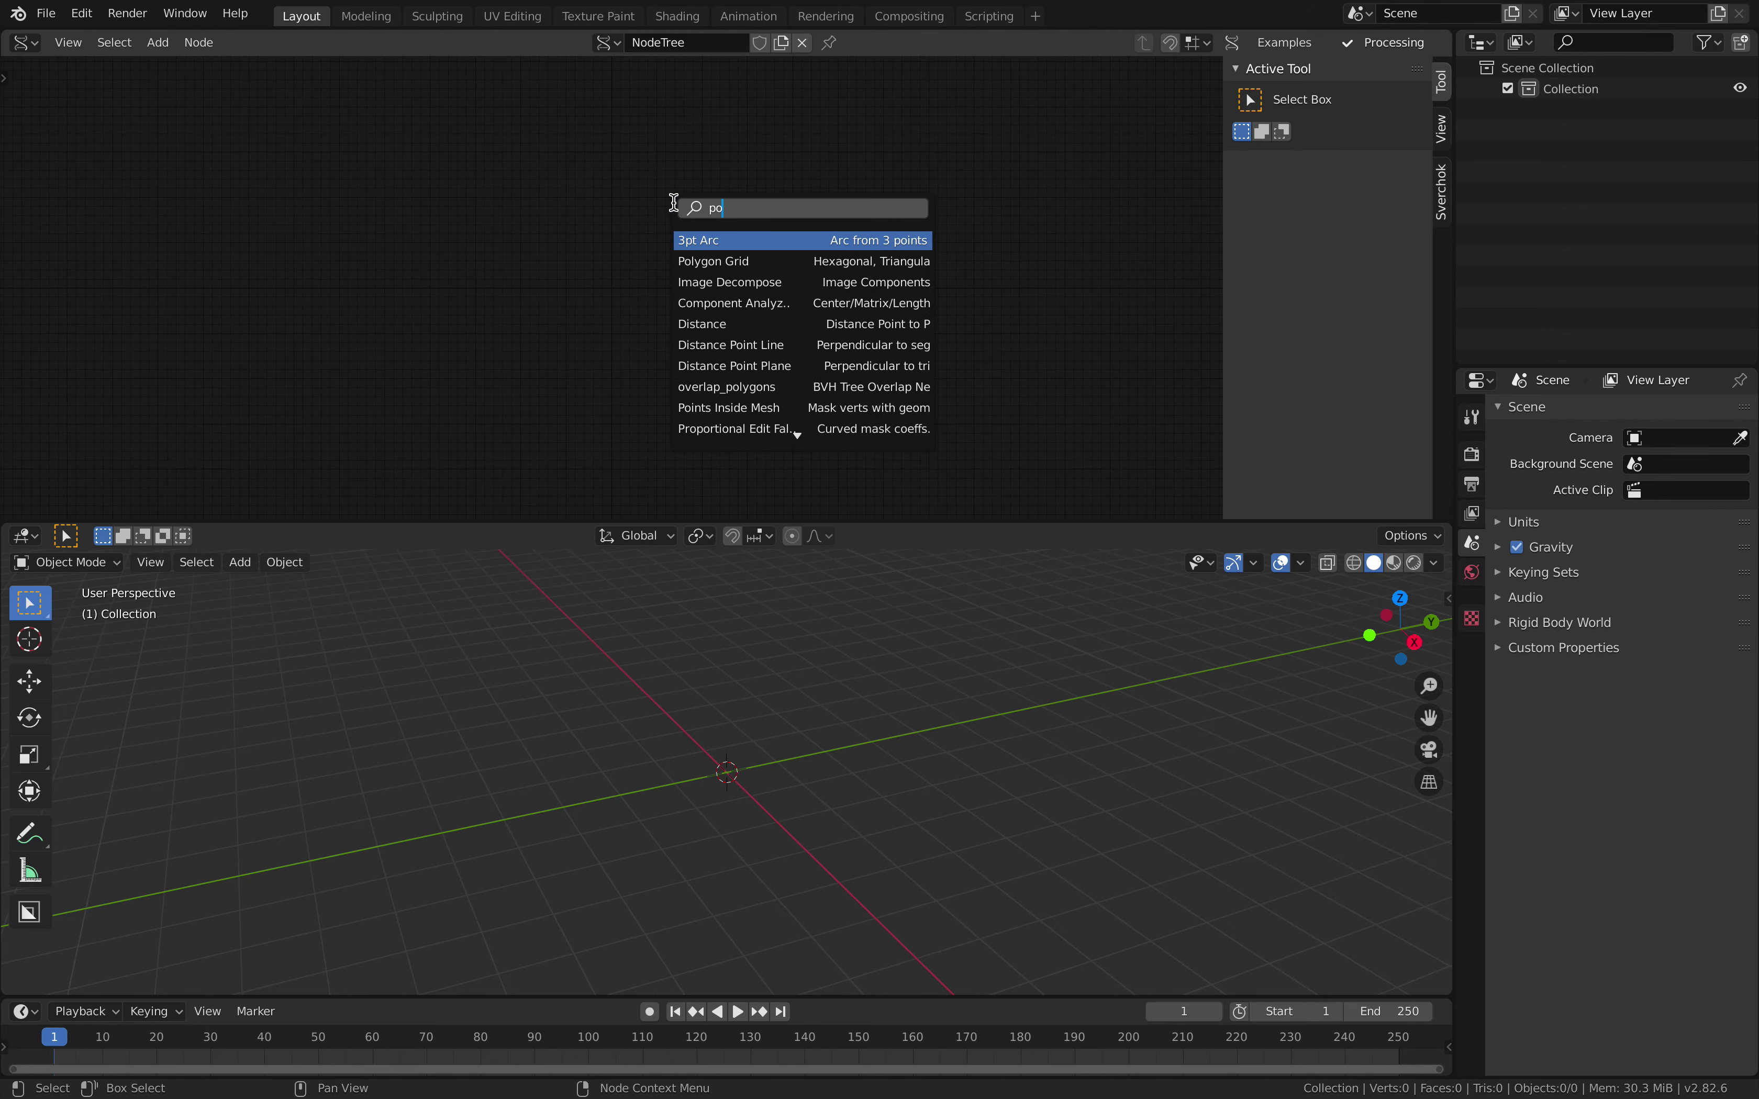
type("lyli")
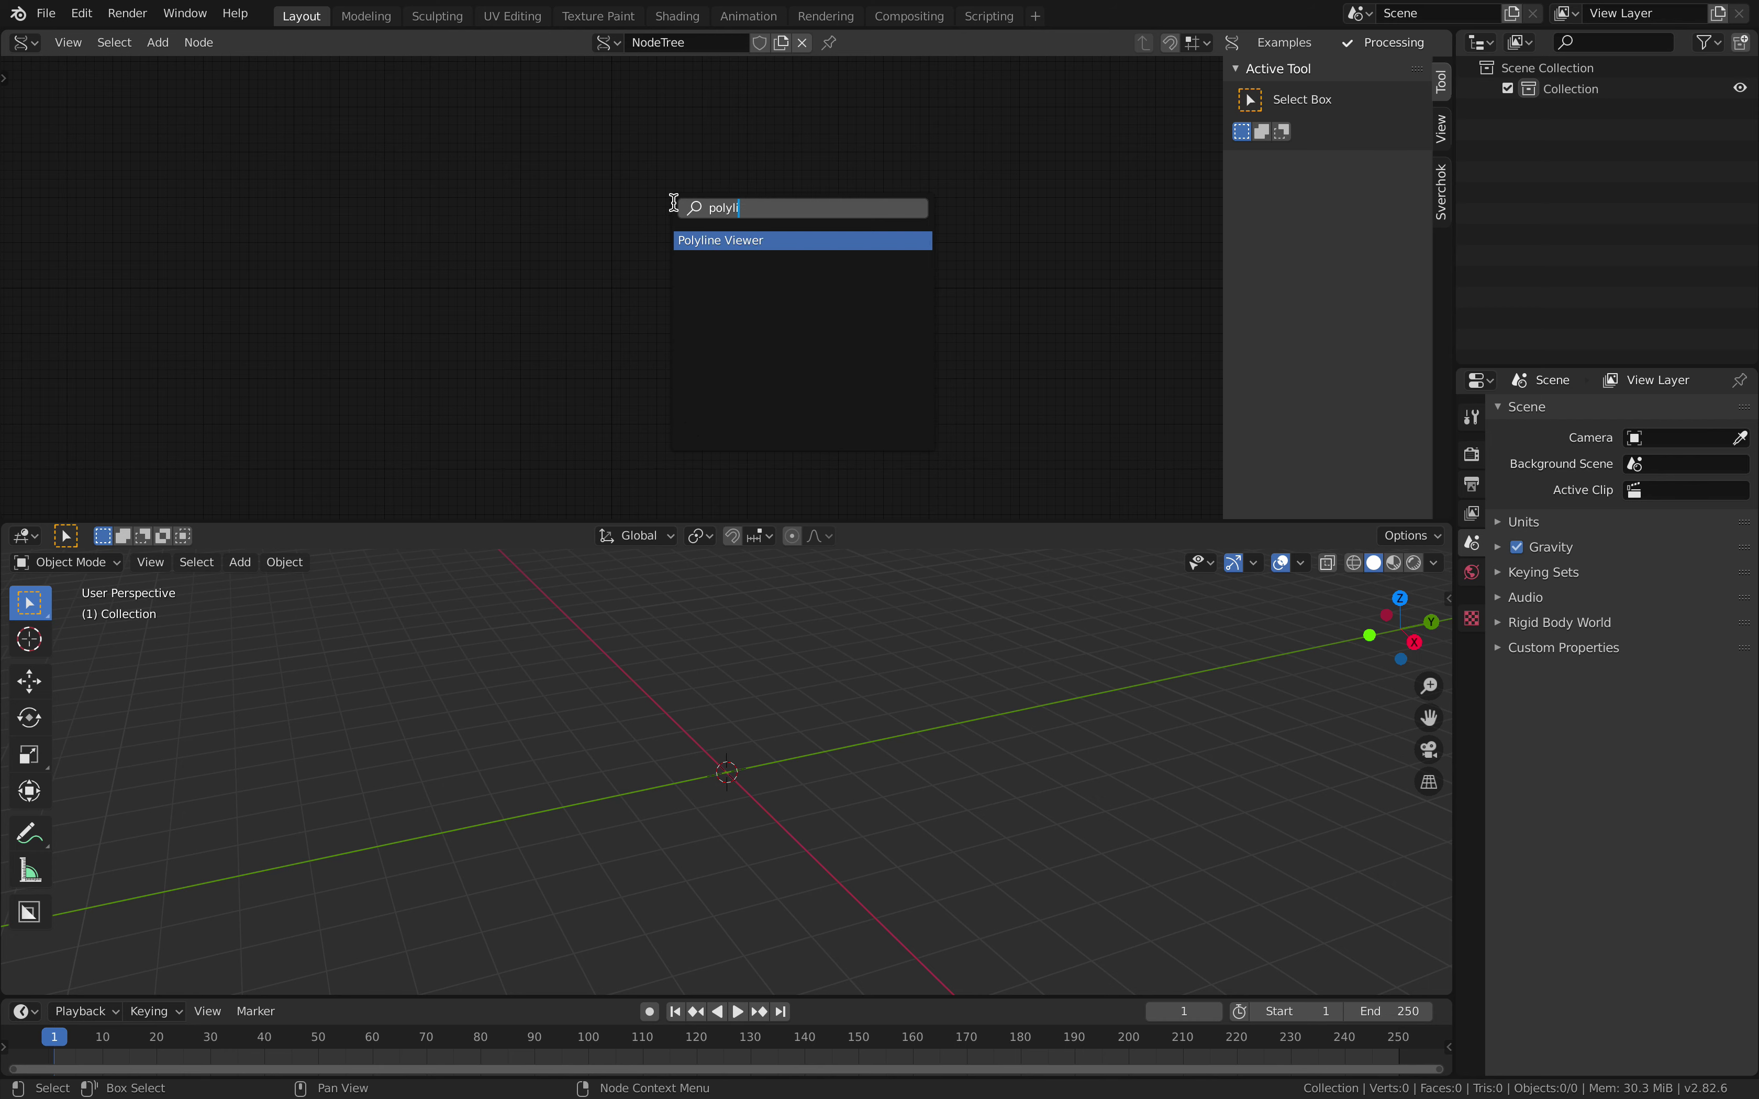
left_click(739, 240)
left_click(813, 157)
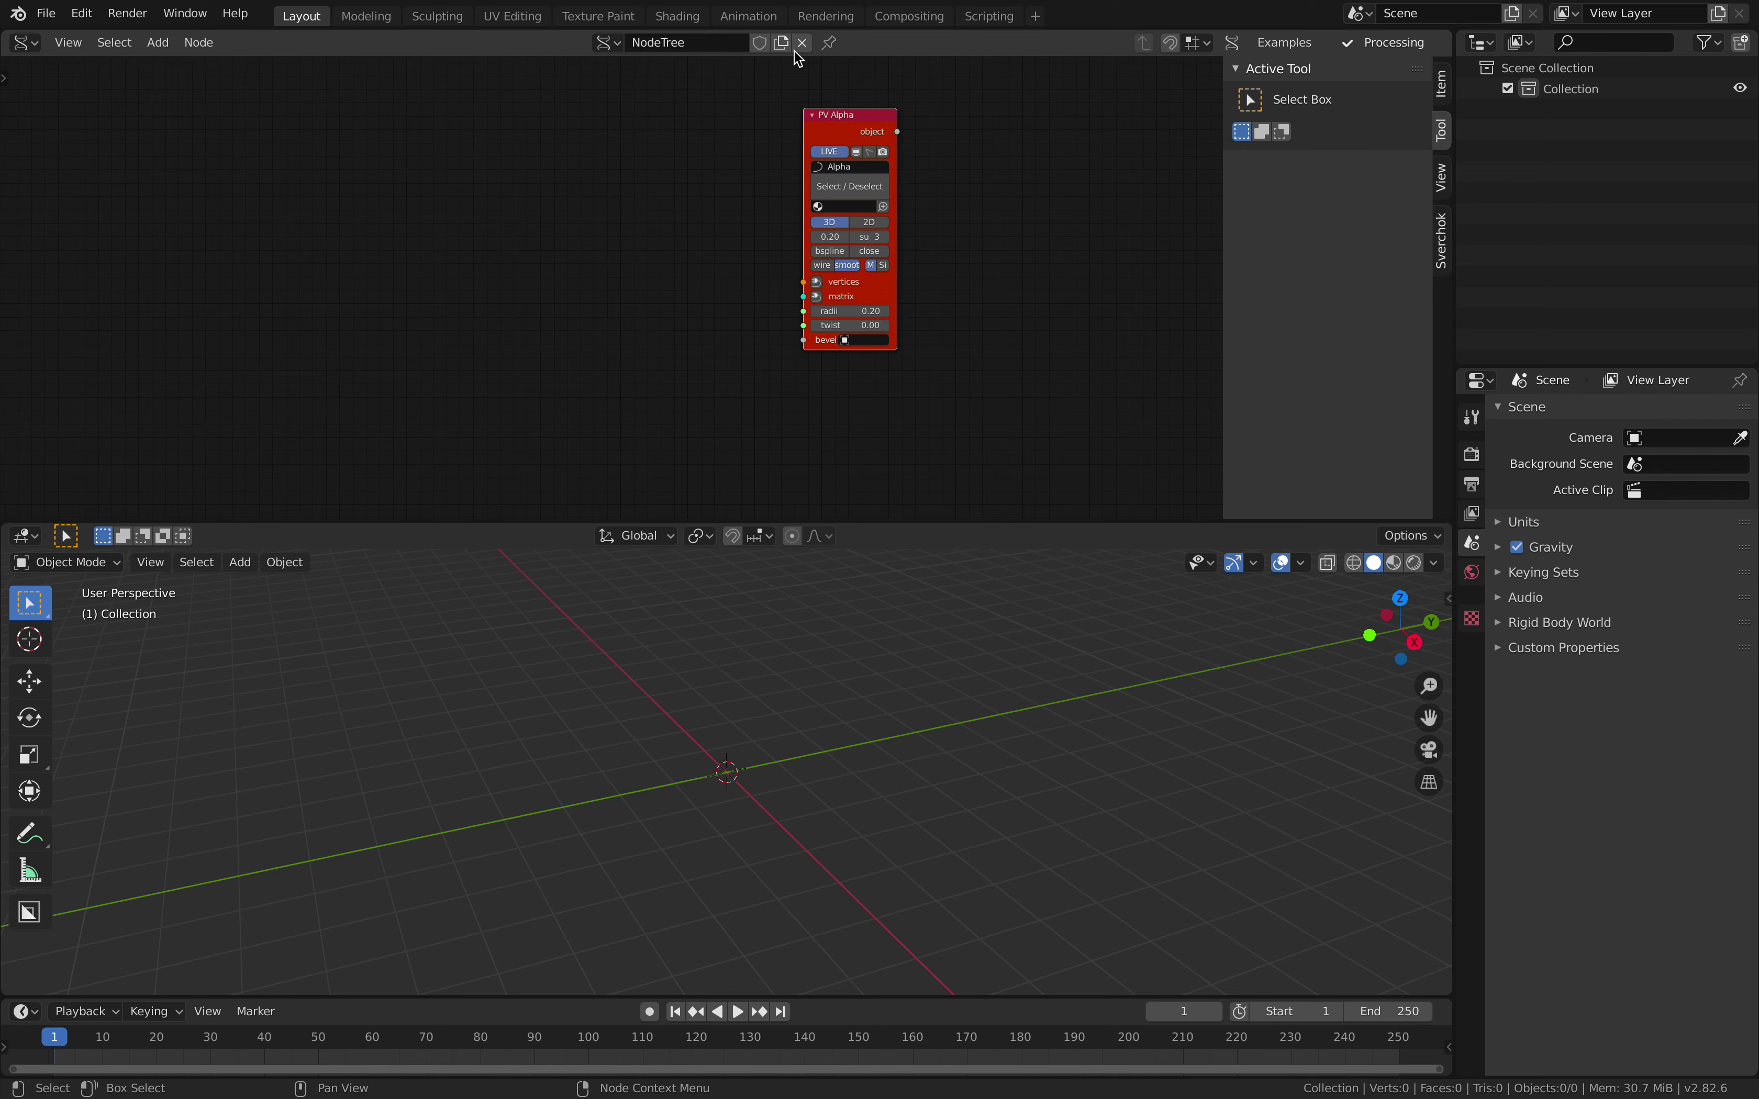
left_click_drag(1222, 290, 1323, 275)
left_click_drag(1016, 240, 1117, 241)
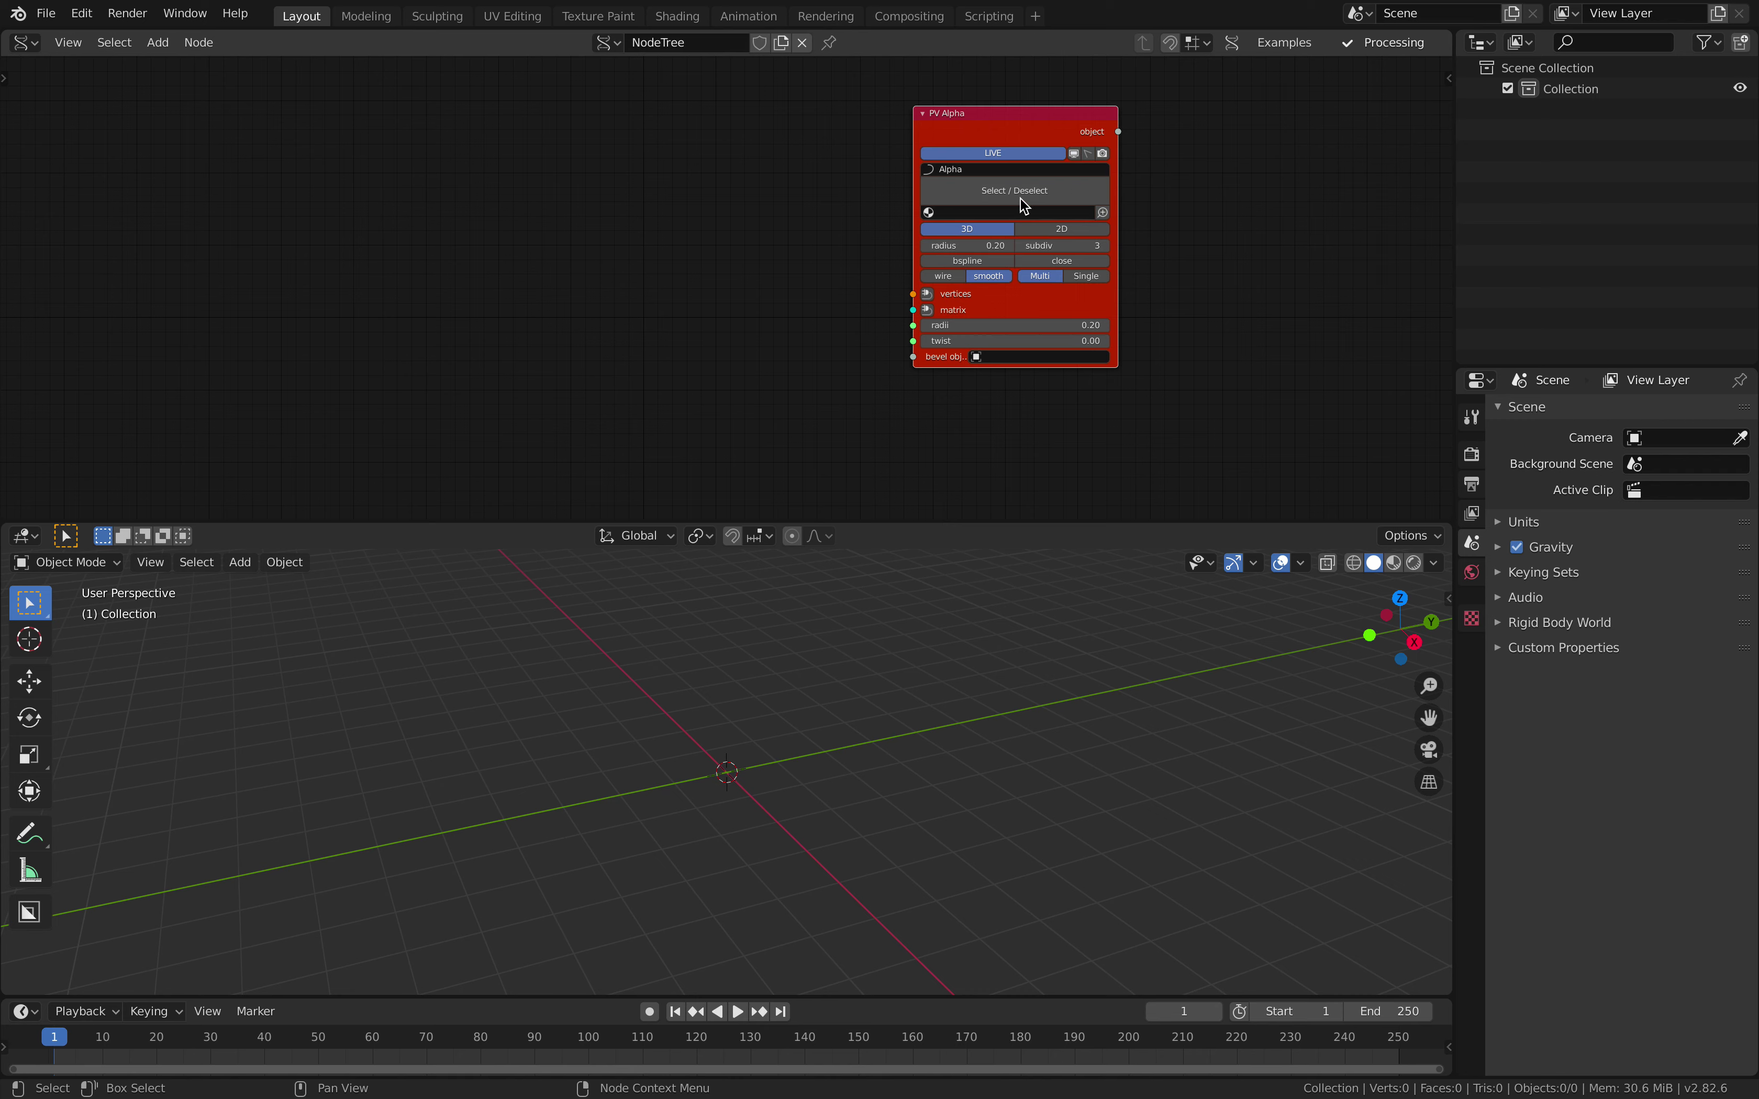
left_click_drag(913, 357, 829, 393)
left_click_drag(1007, 114, 1024, 115)
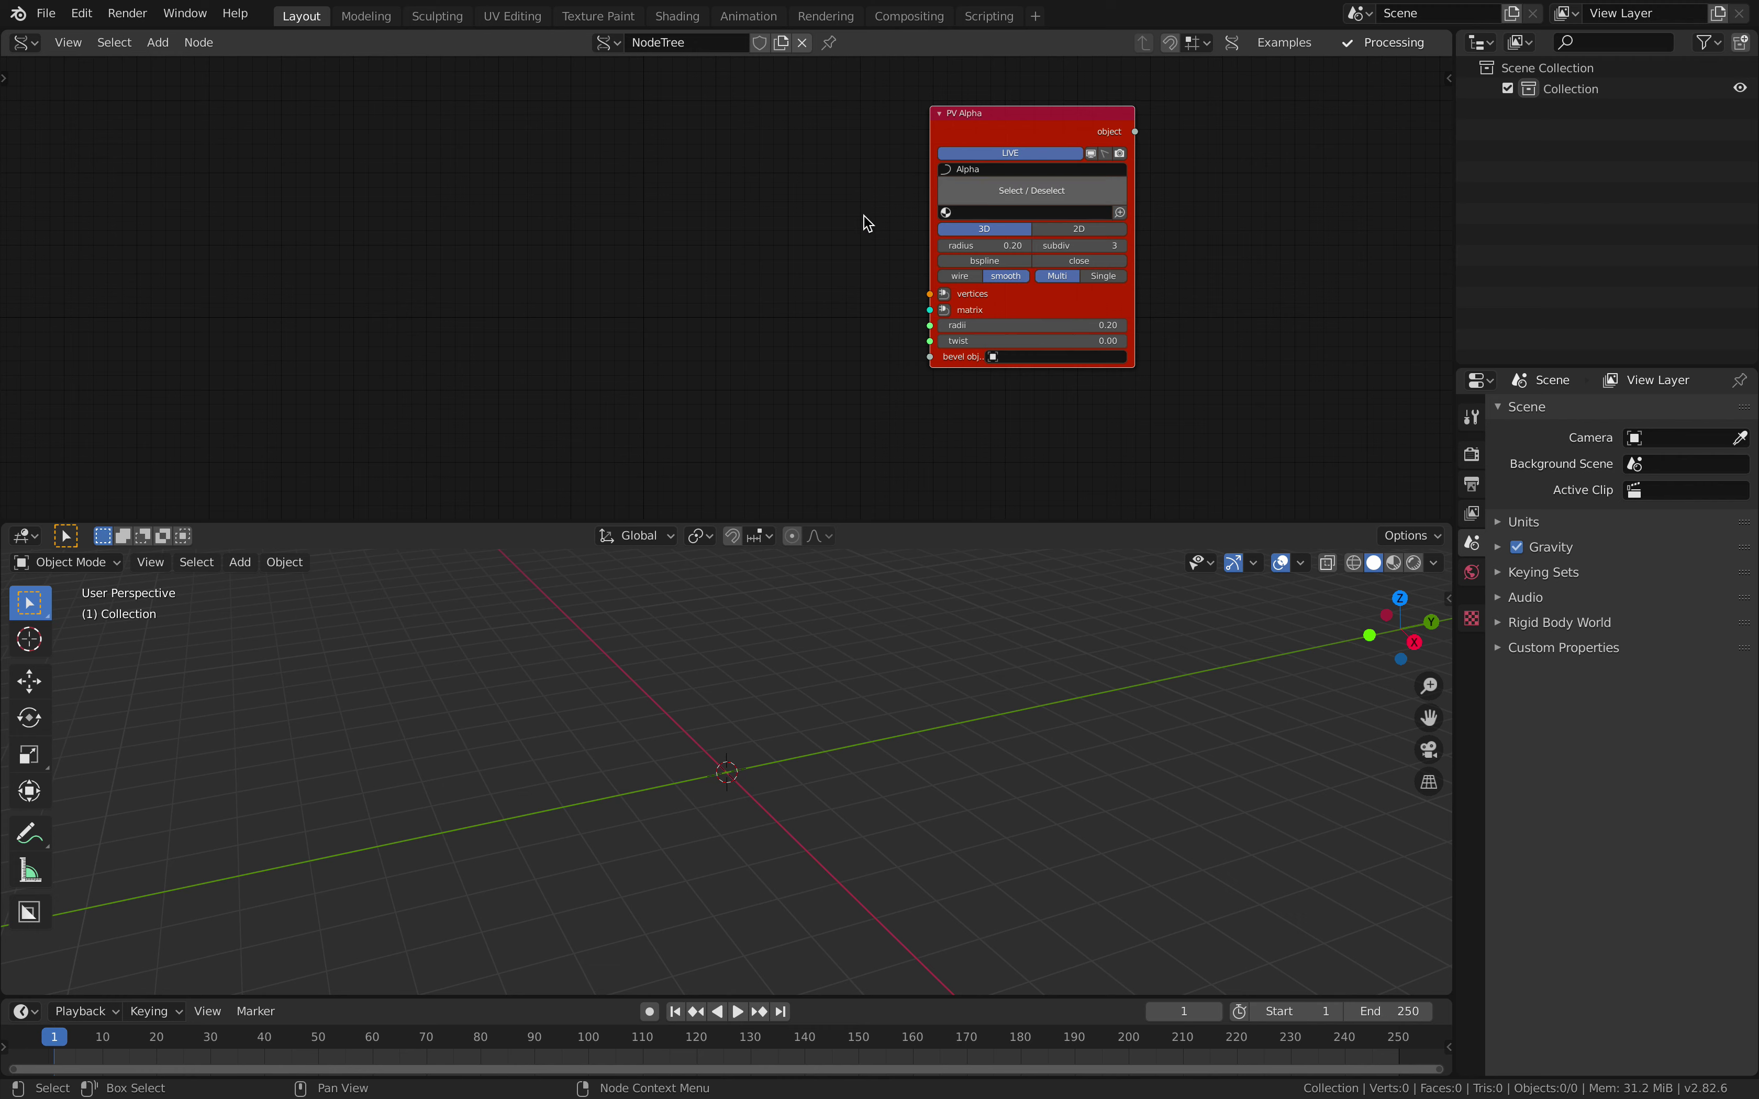
Step: Add a Line node and connect its Verts output to the polyline viewer's vertices input
middle_click_drag(567, 239, 597, 236)
key("alt+space")
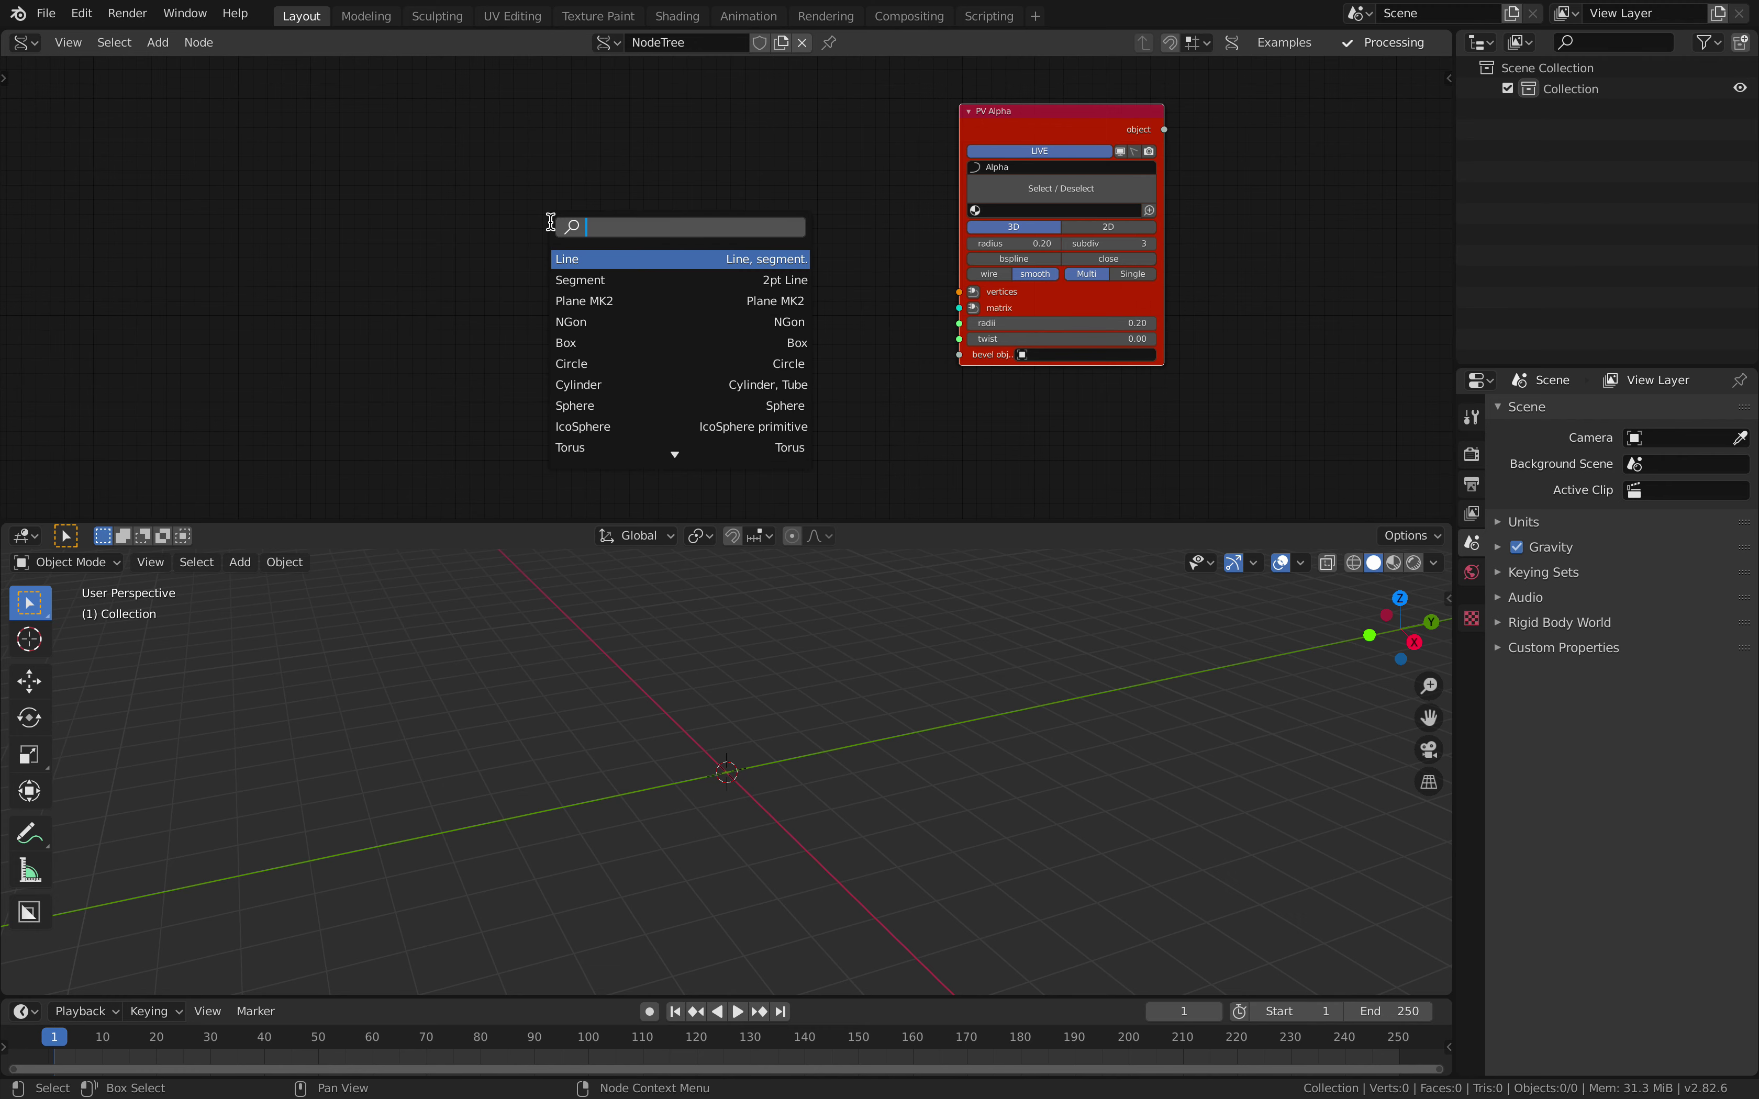
left_click(564, 258)
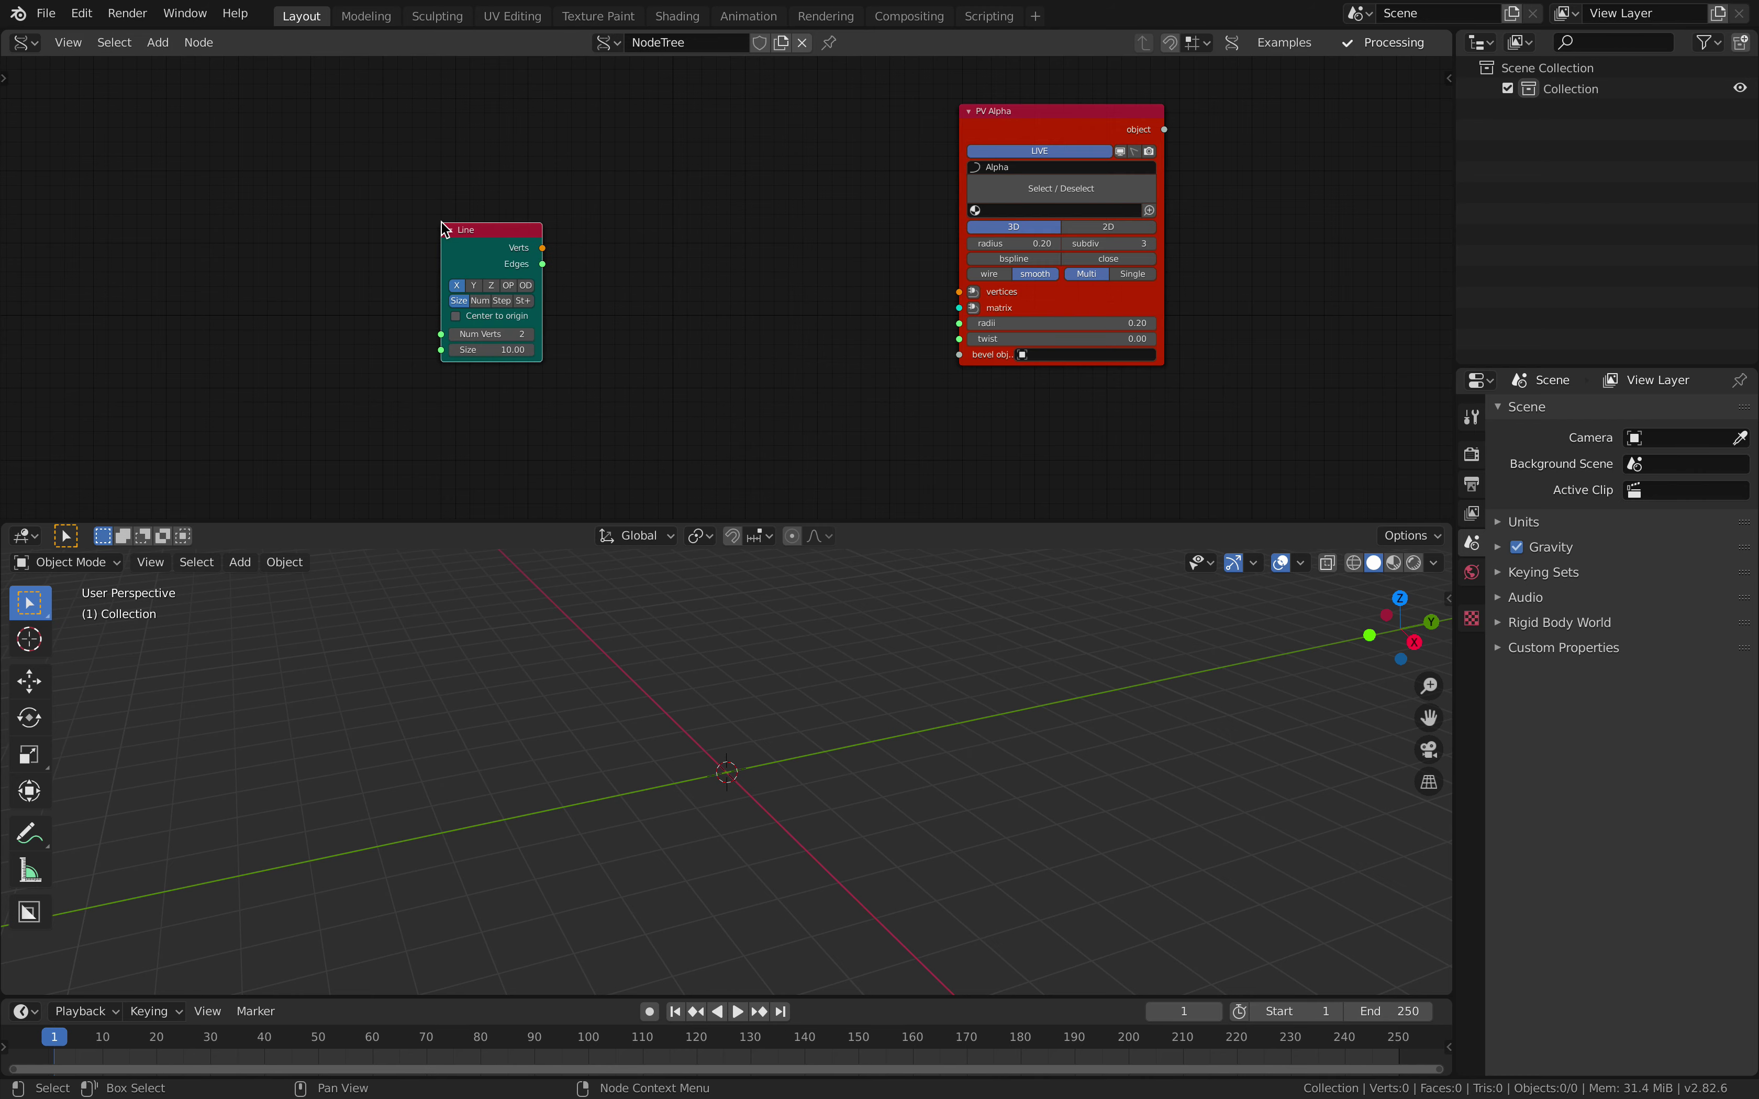
left_click(520, 192)
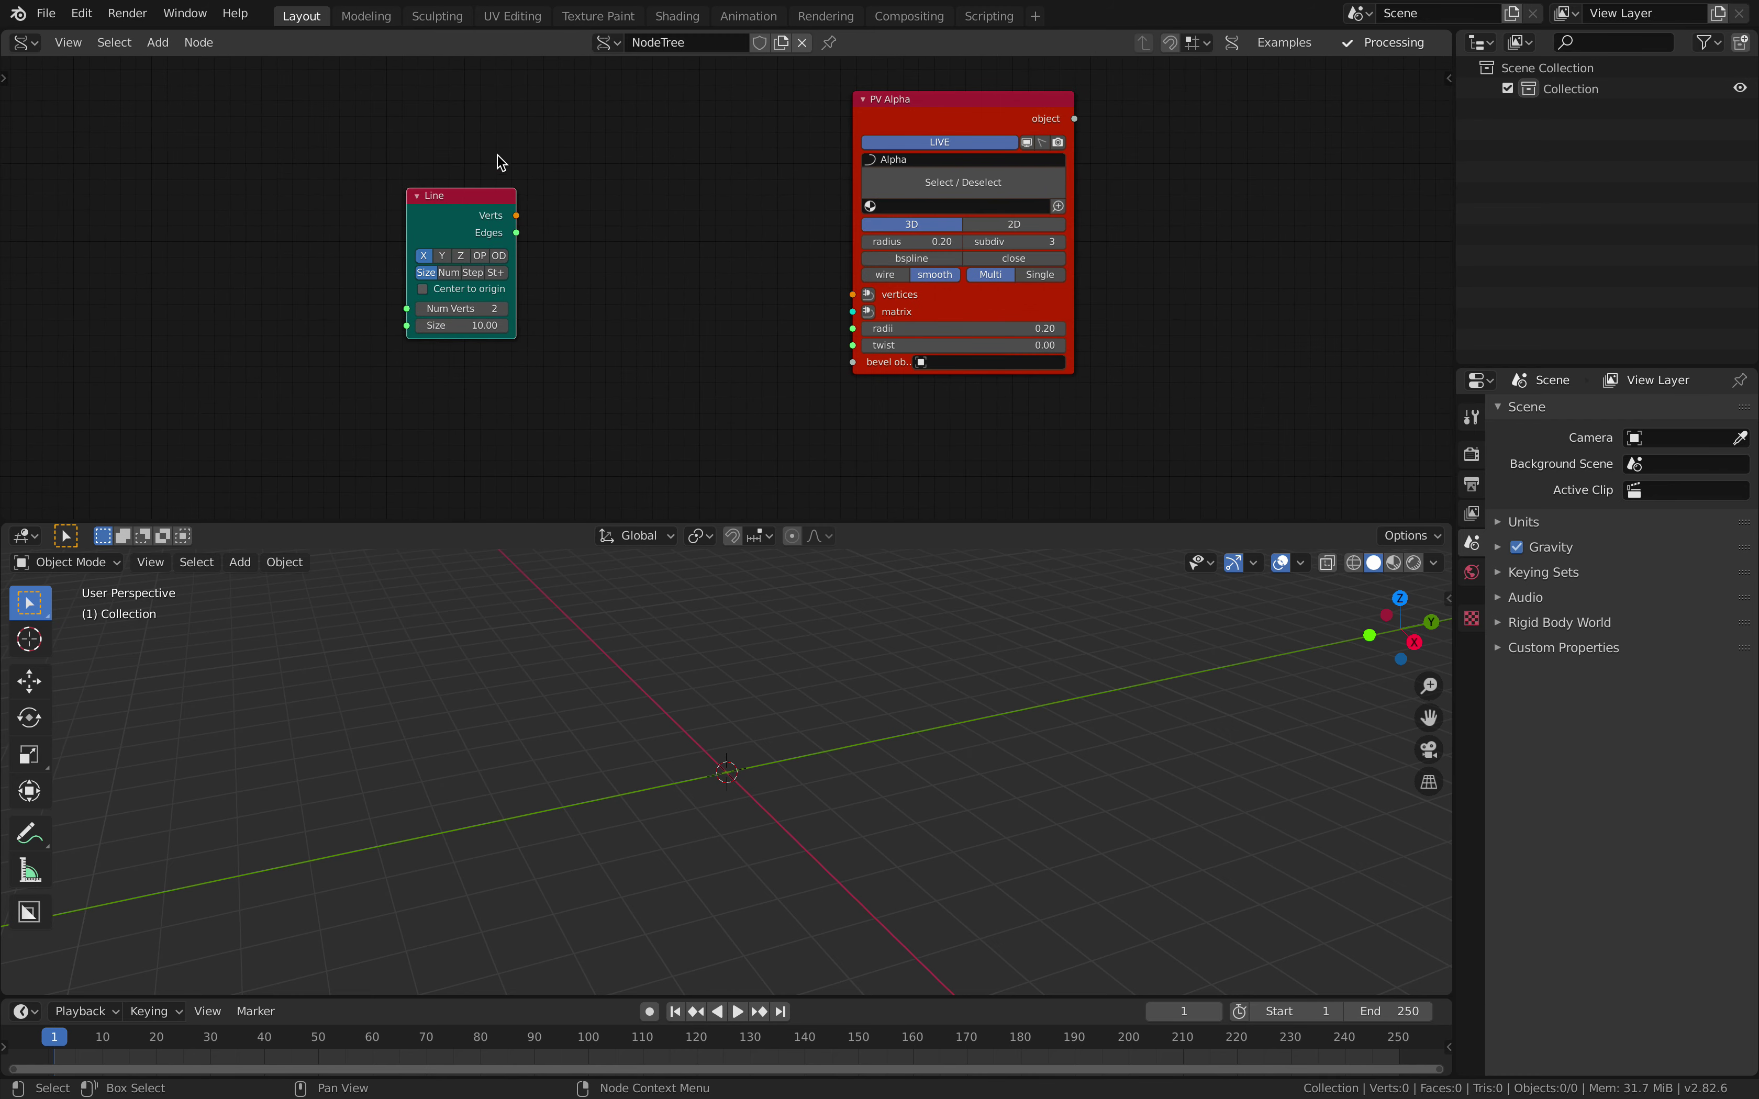
left_click_drag(516, 215, 852, 294)
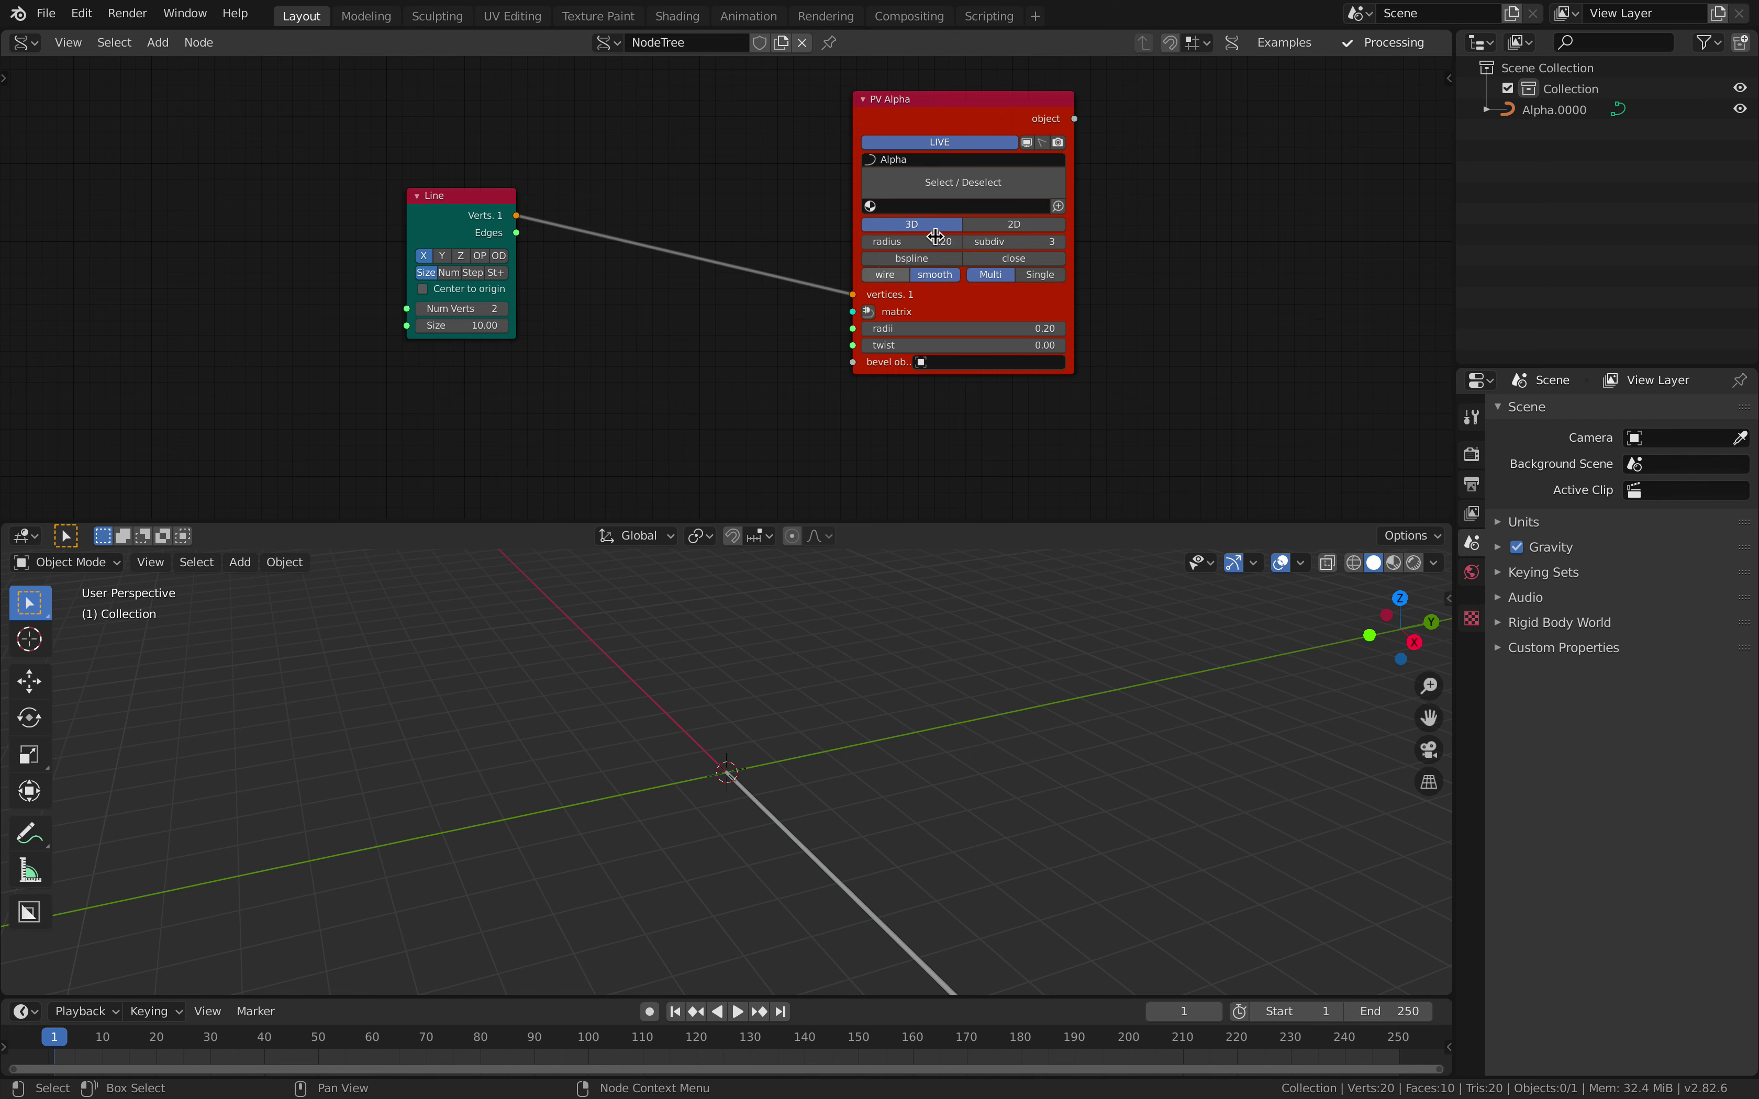
Step: Select the generated line in the 3D viewport and open its curve data properties for inspection
middle_click_drag(894, 654, 747, 784)
left_click(1253, 817)
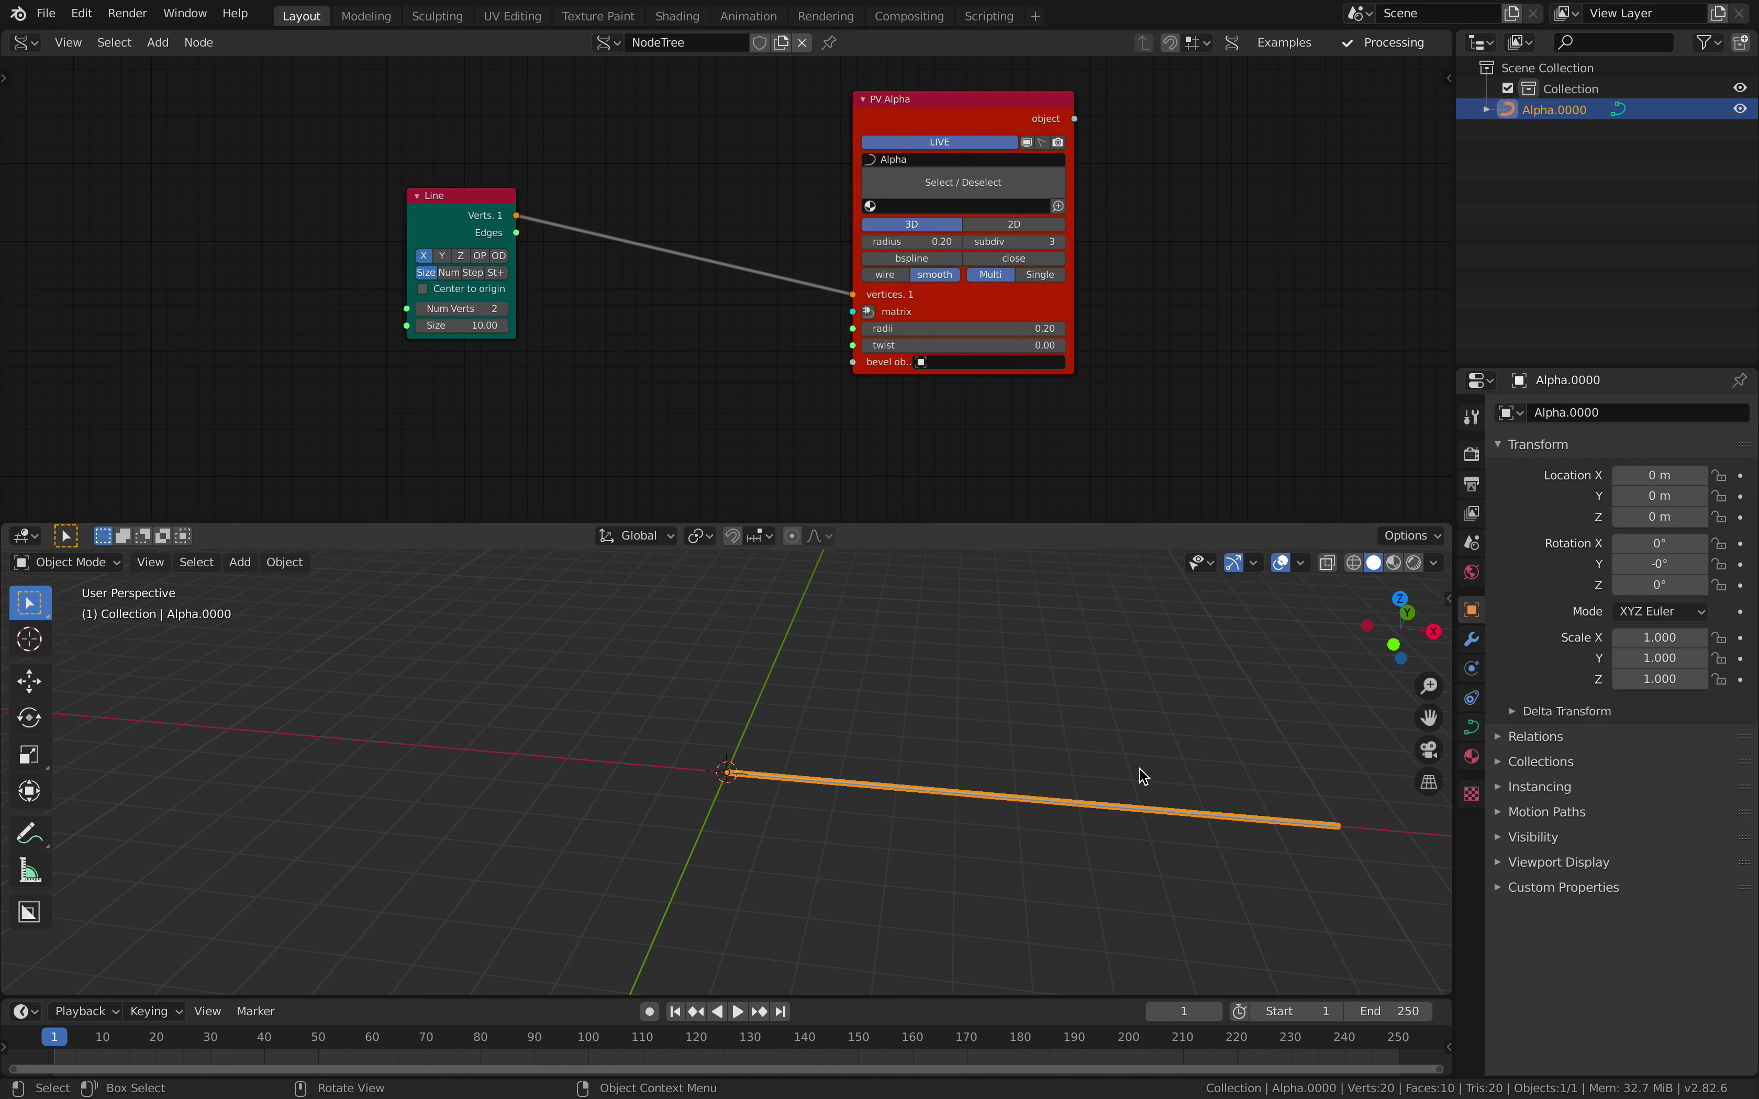
left_click(1471, 727)
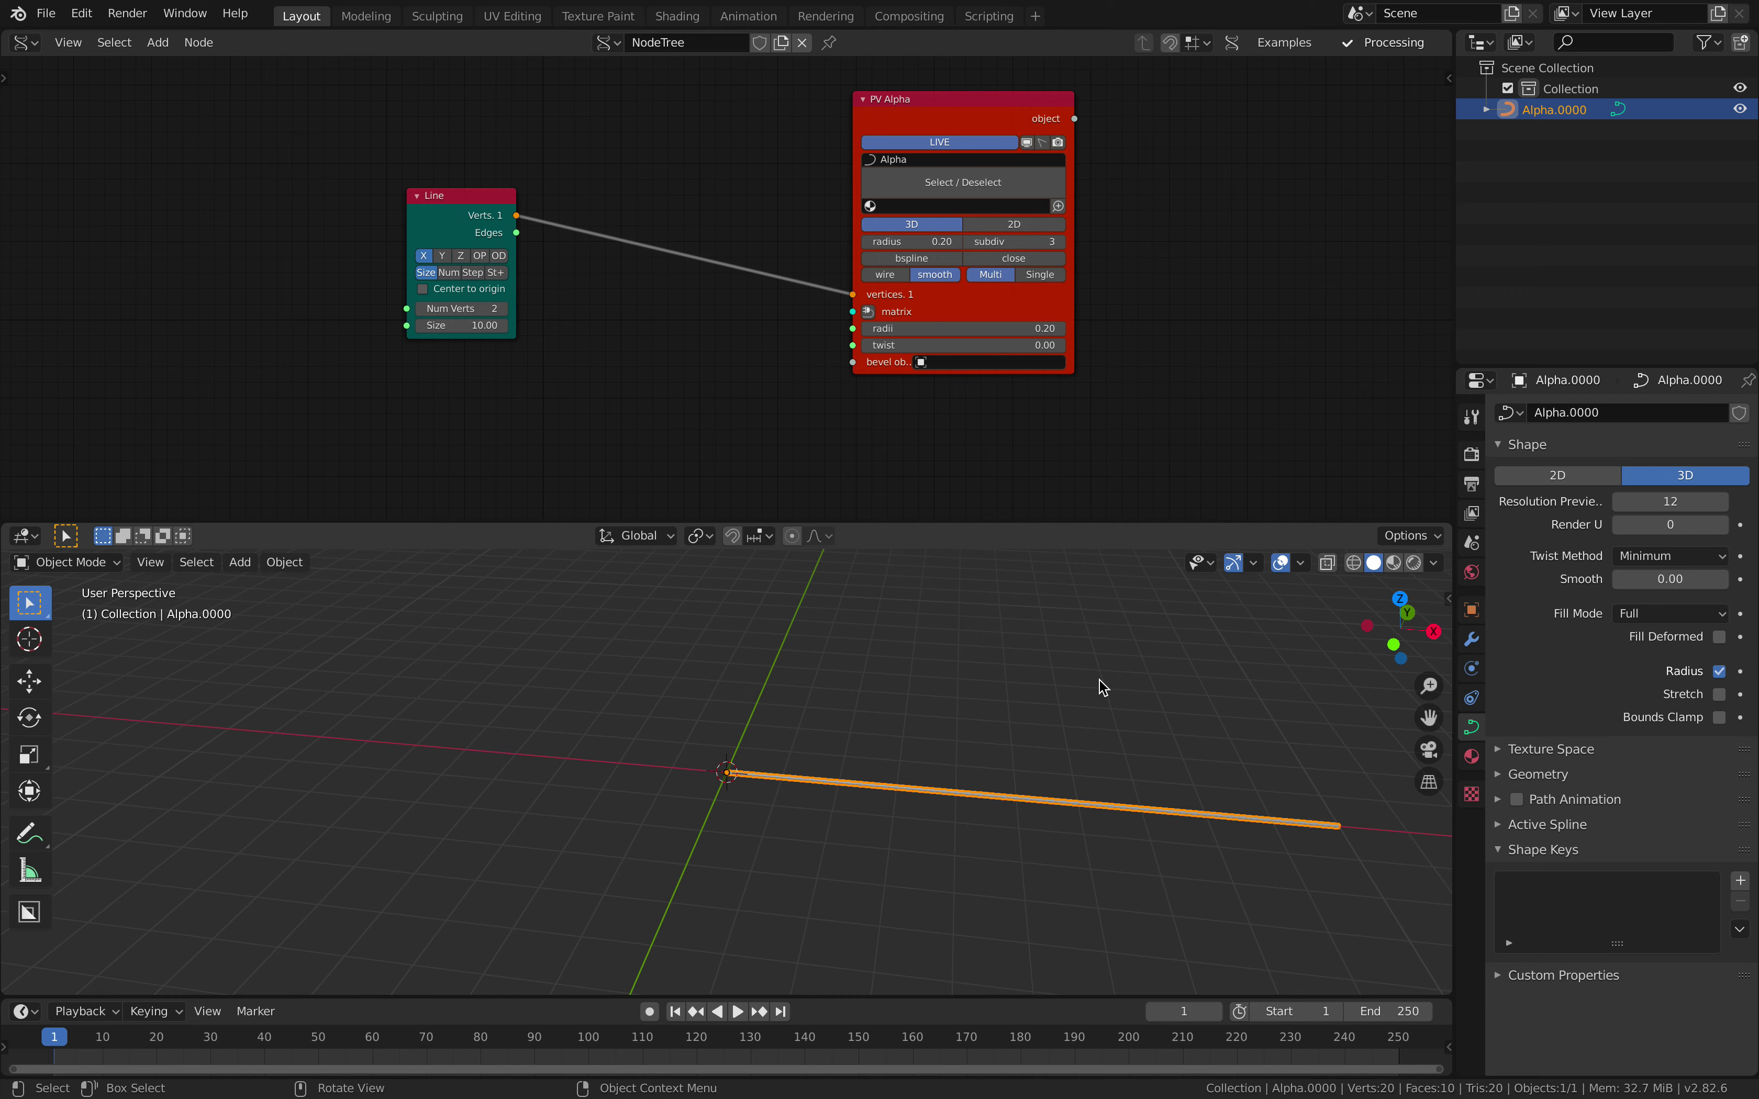
middle_click_drag(1099, 680, 970, 727)
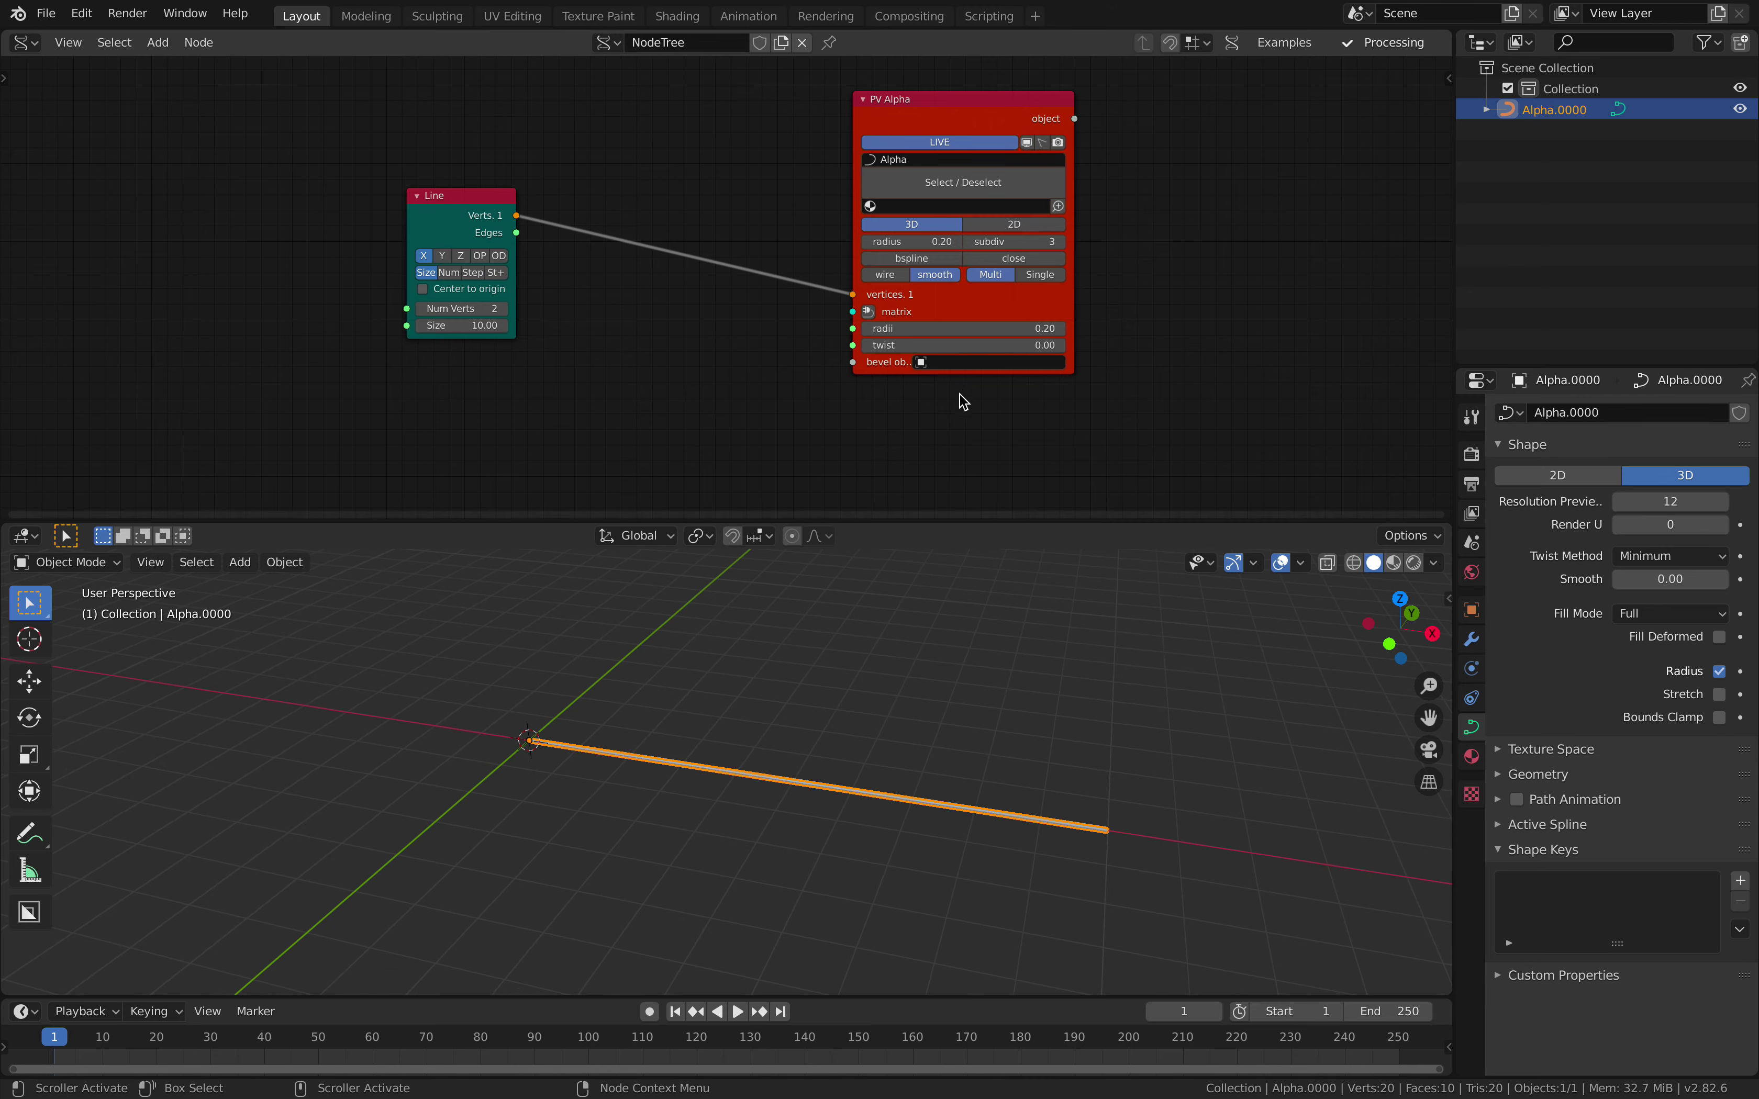
left_click_drag(960, 314, 814, 344)
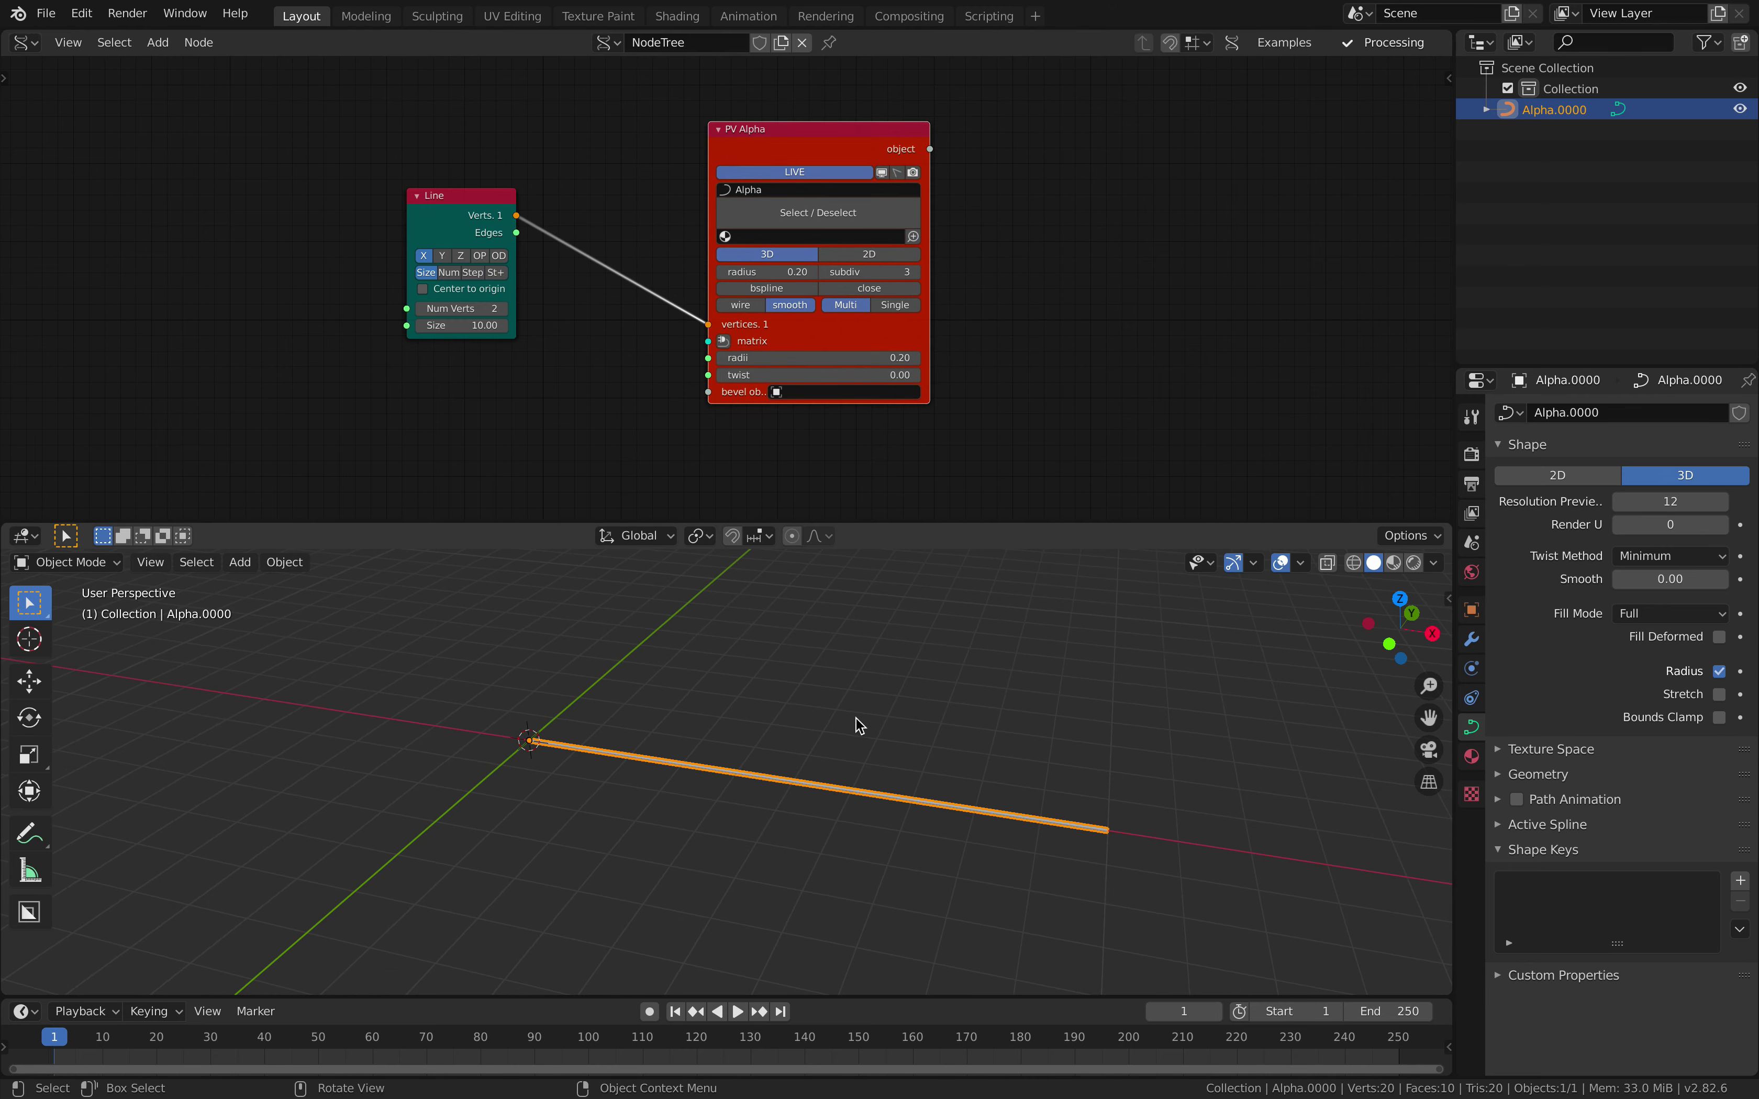
middle_click_drag(856, 719, 660, 775)
right_click(825, 793)
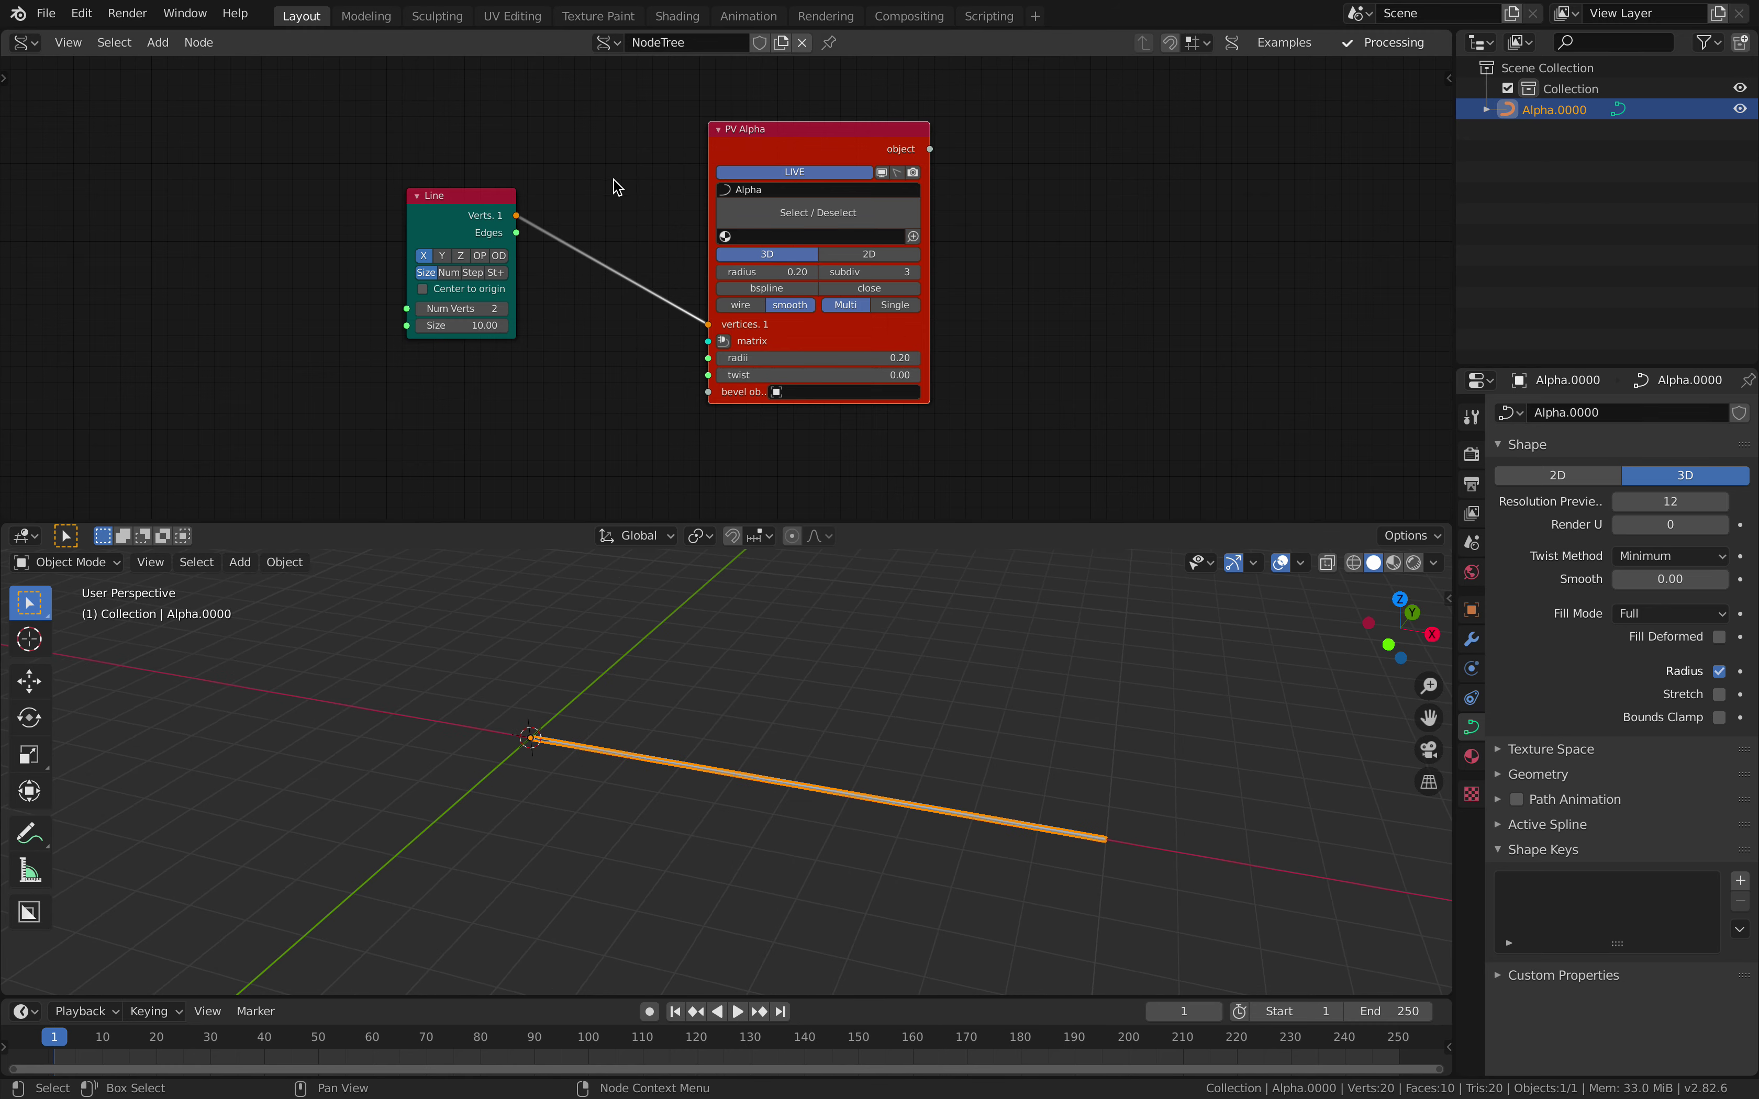
Step: Set the Line node's Num Verts to 9 and its Size to 9.94
left_click_drag(445, 198, 396, 207)
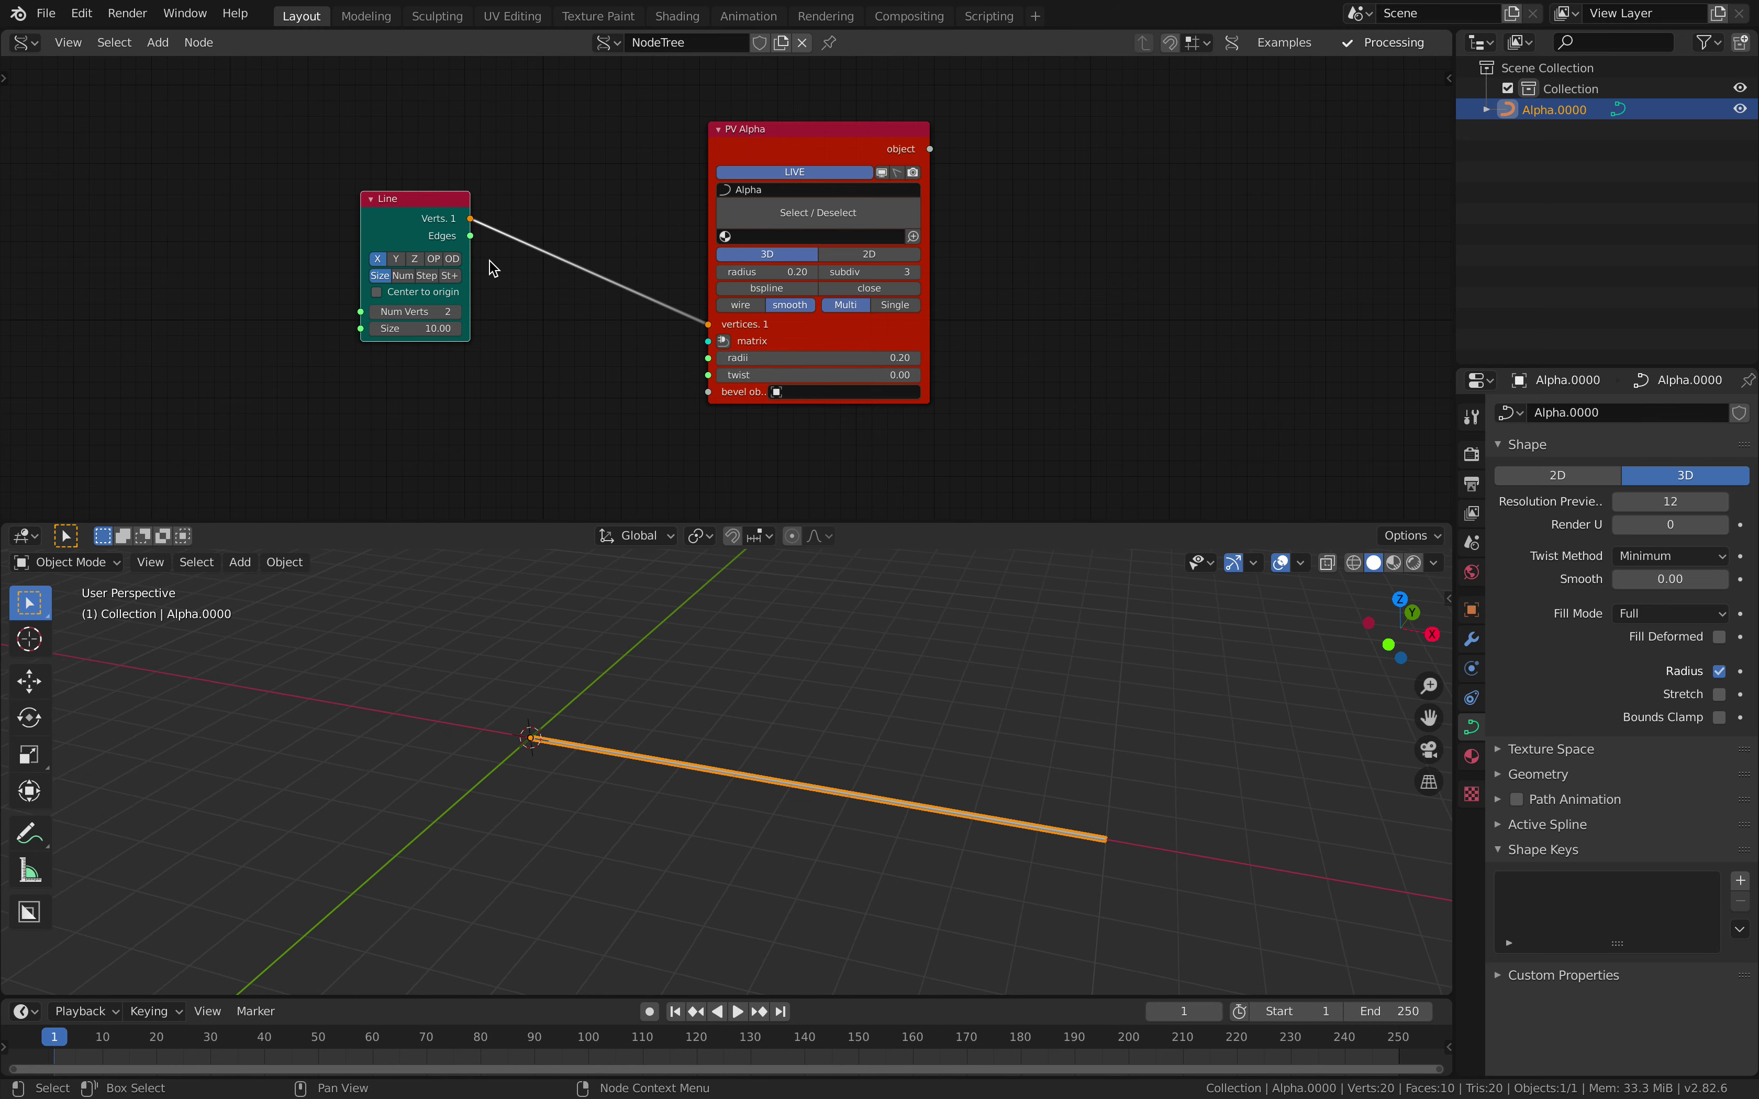
left_click(456, 315)
left_click(455, 315)
left_click(455, 316)
left_click(456, 316)
left_click(456, 315)
left_click(456, 315)
left_click(456, 316)
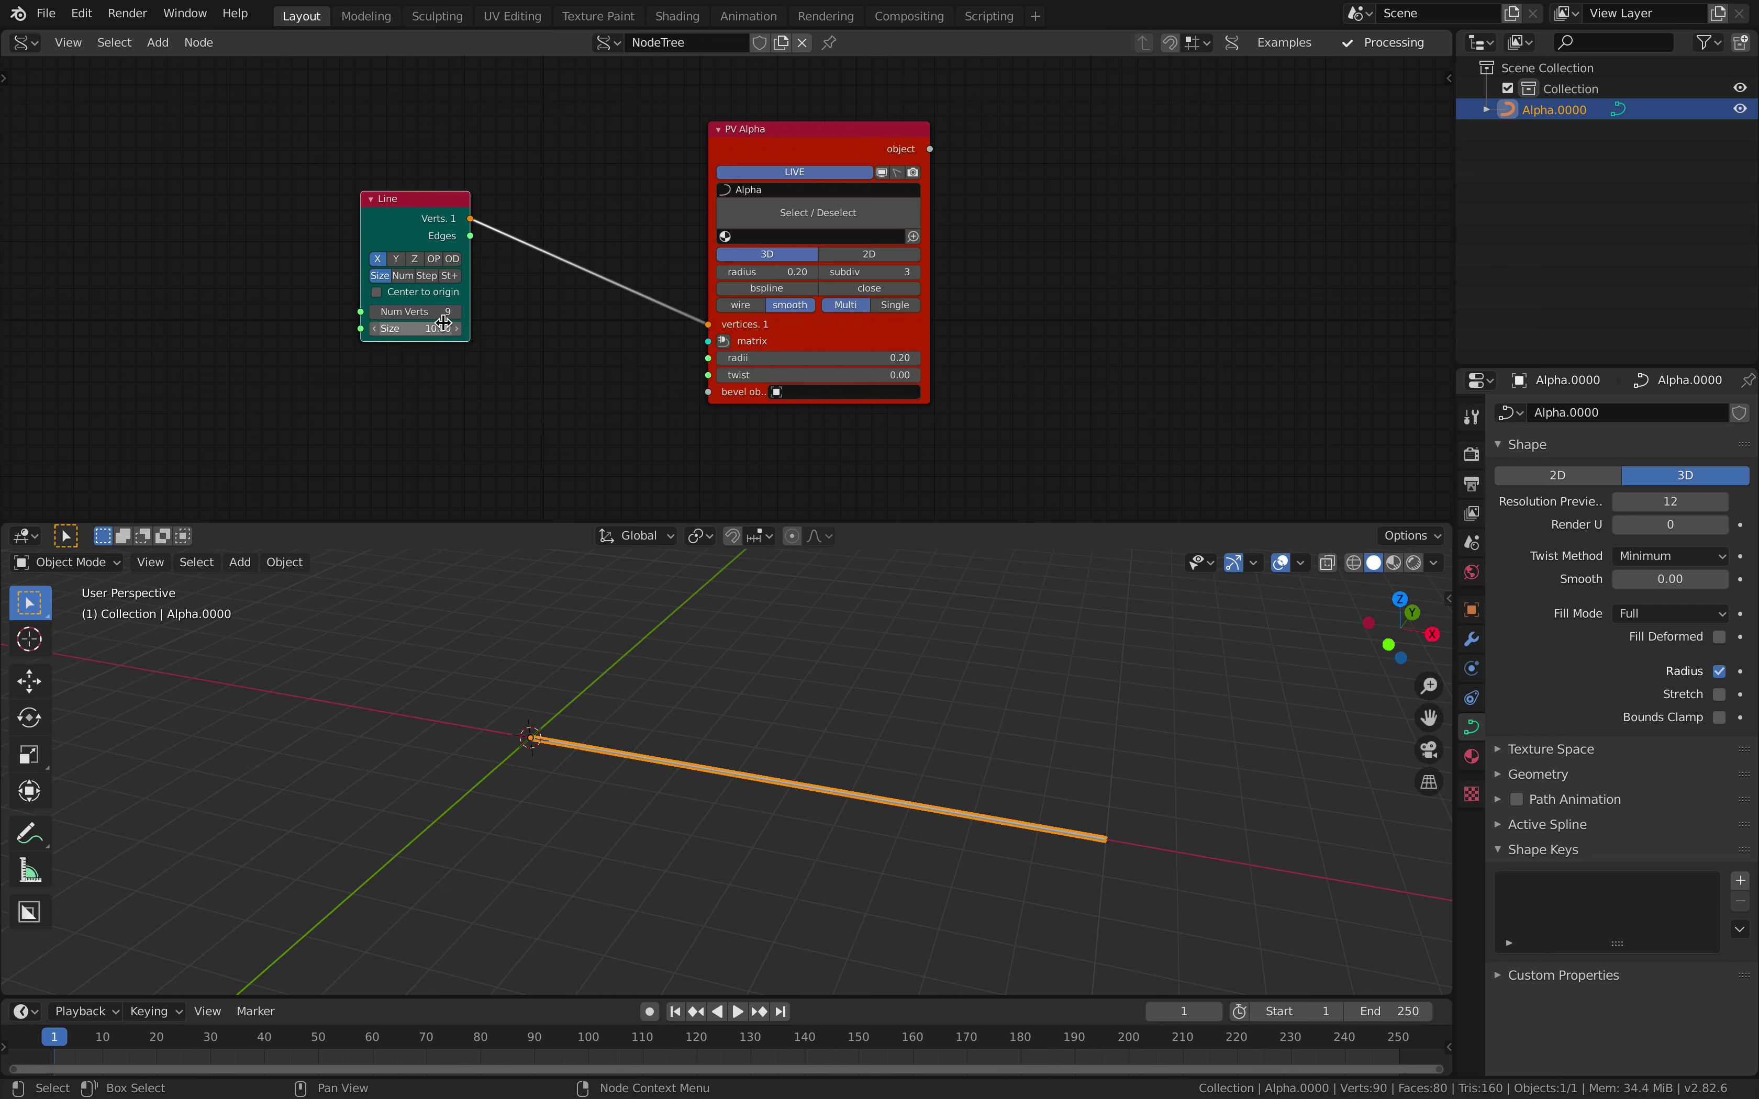
left_click_drag(425, 328, 407, 328)
Step: Insert a Noise Displace node into the link between the Line node and the polyline viewer
left_click_drag(793, 146, 935, 150)
key("shift+a")
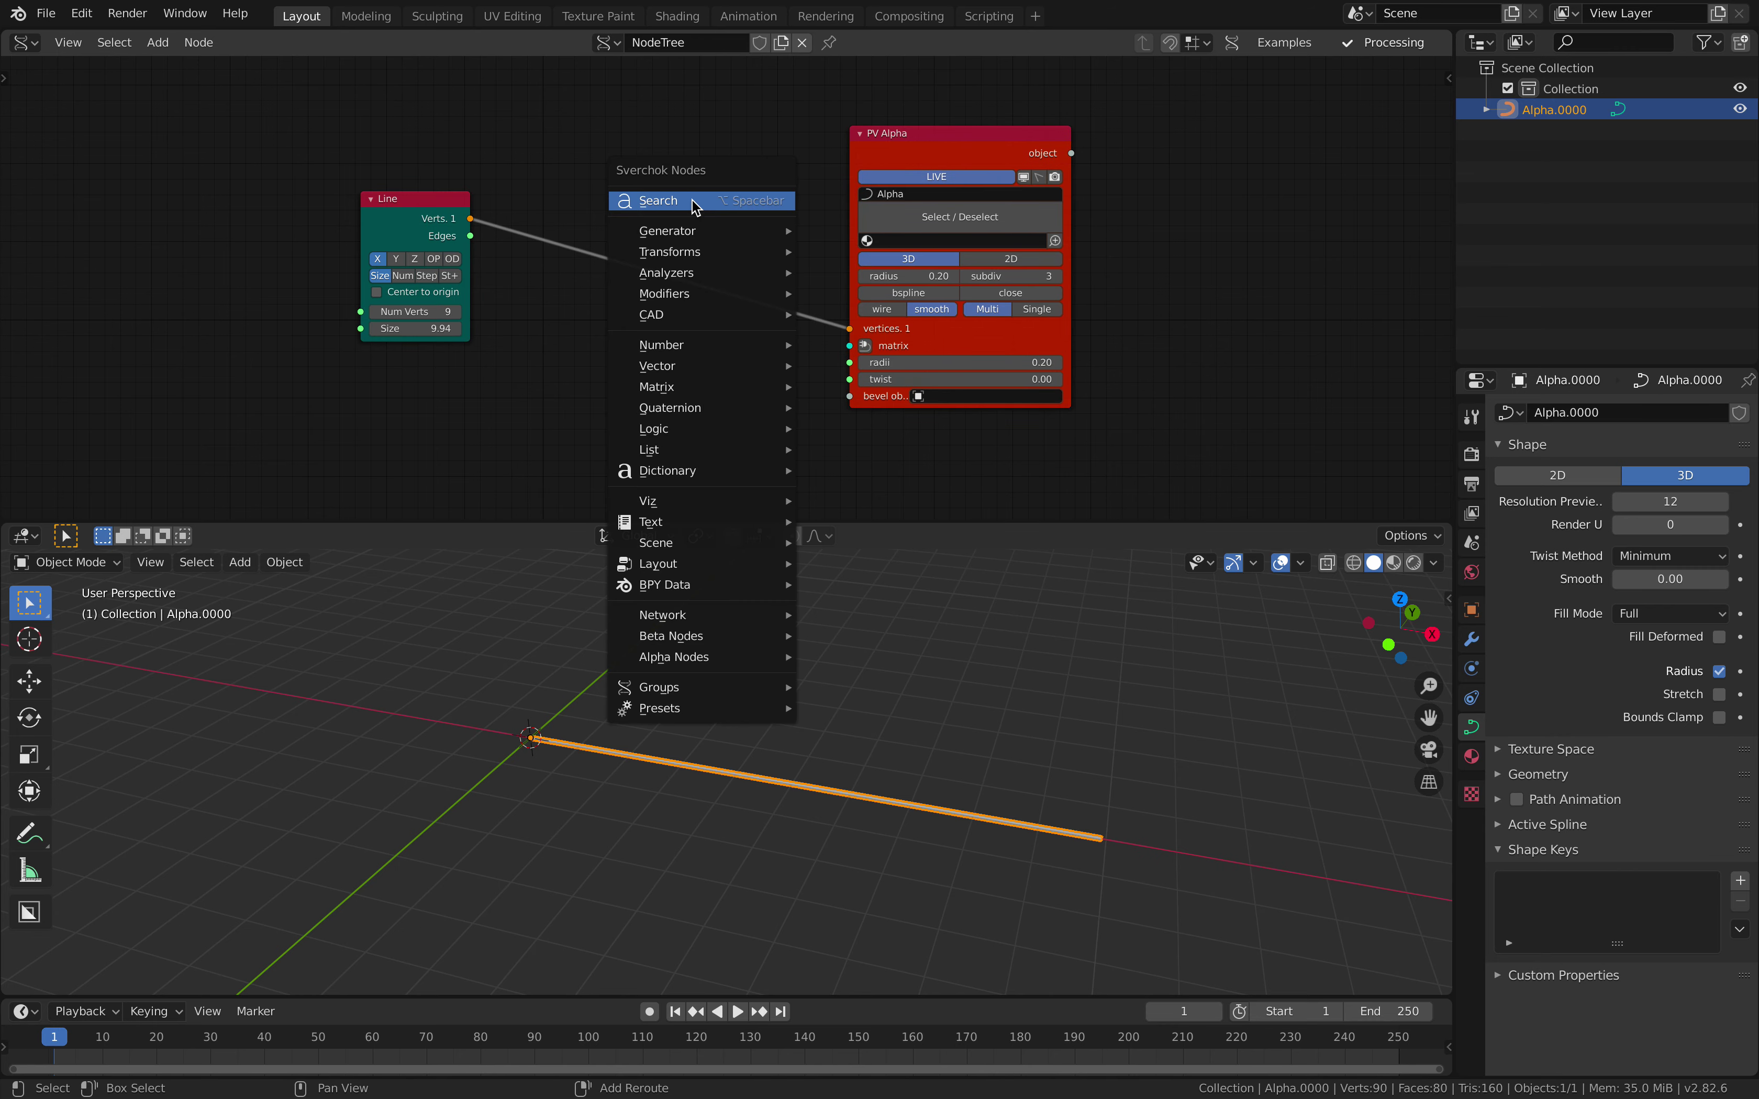
left_click(691, 200)
type("noise")
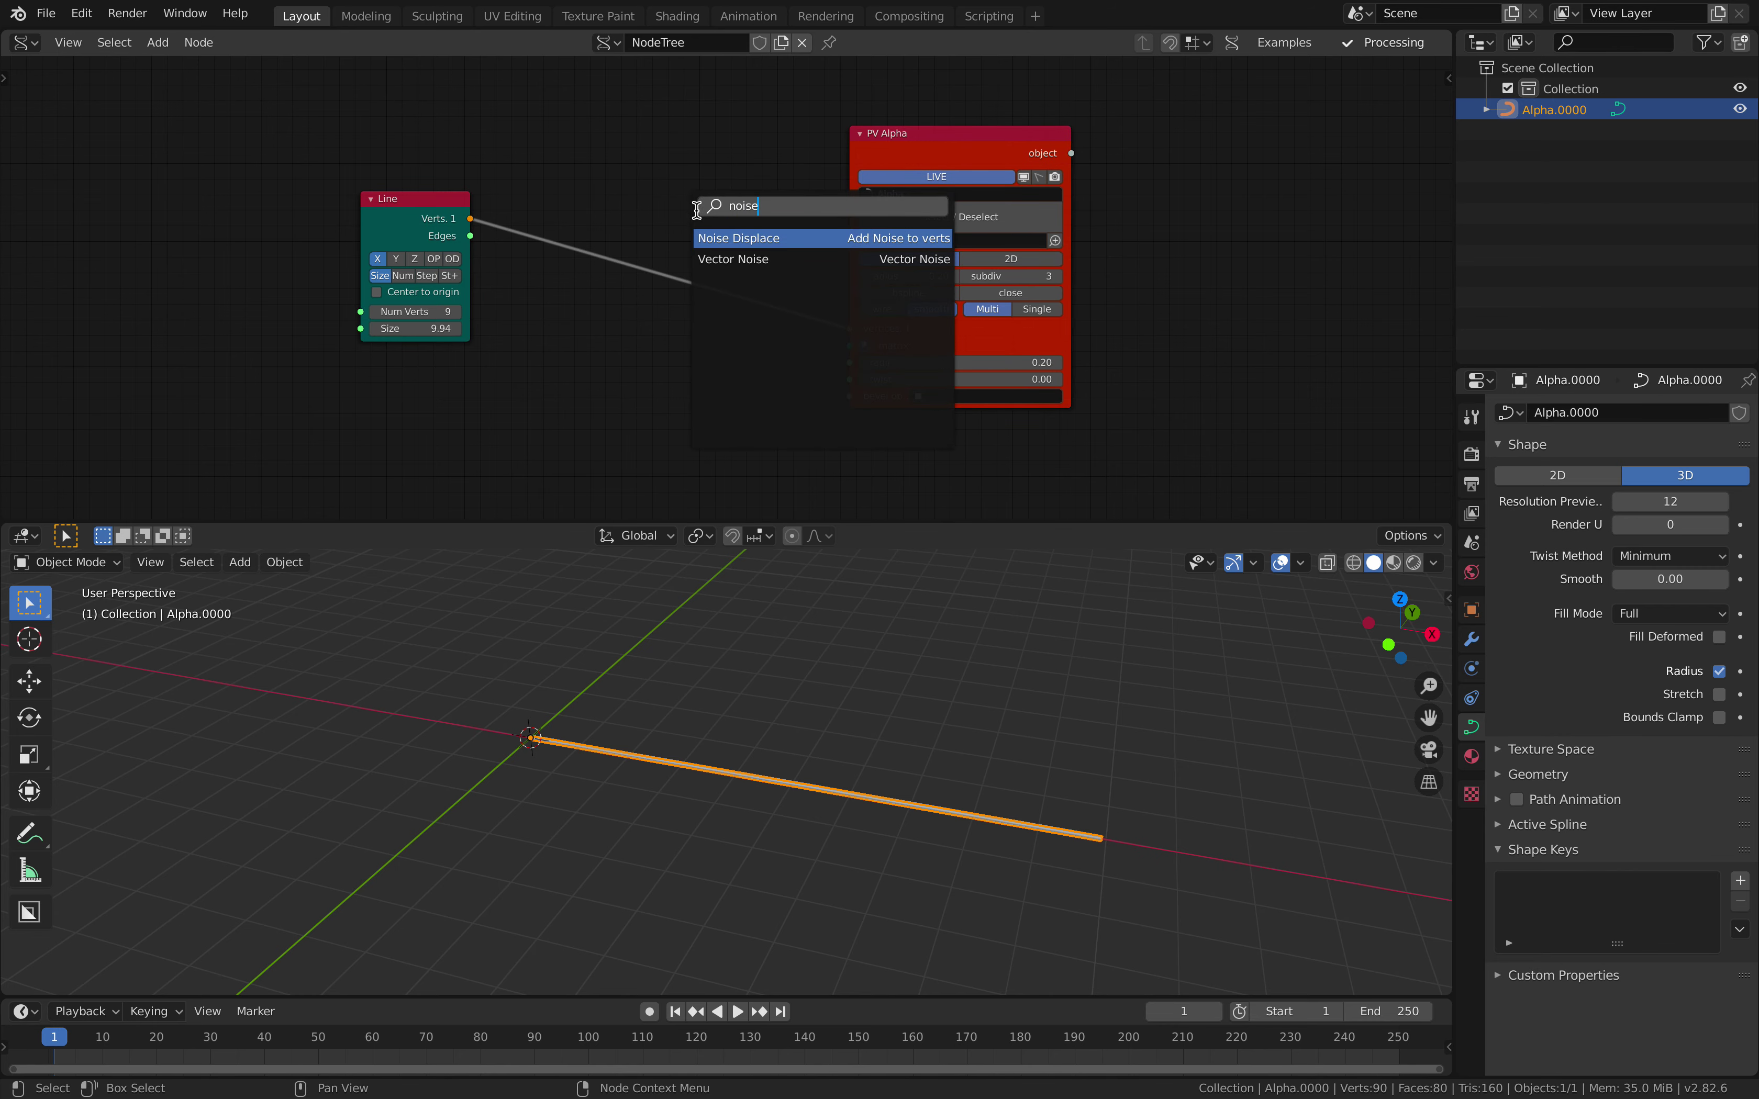
left_click(704, 232)
left_click(632, 228)
left_click_drag(676, 341, 805, 341)
left_click_drag(671, 235, 620, 337)
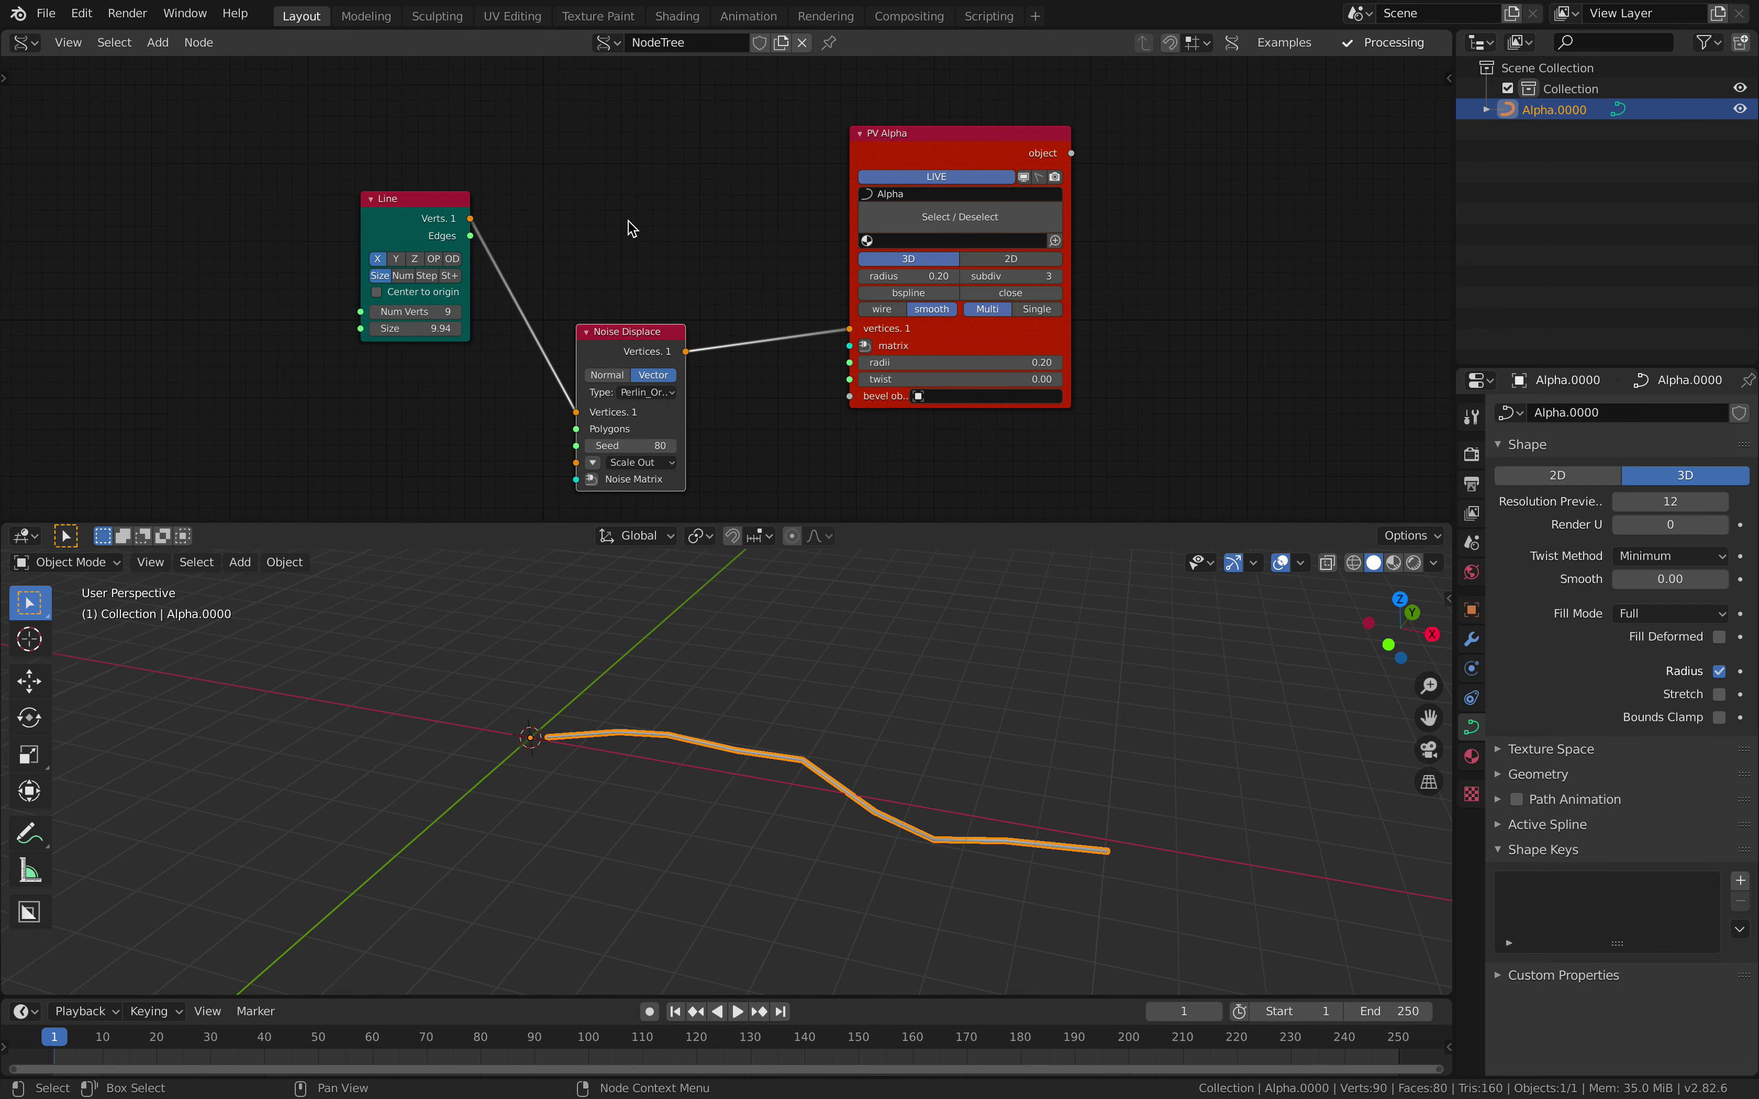
Step: Add a Randomize node above Noise Displace and feed it the Line node's Verts output
key("shift+a")
left_click(618, 193)
type("randpmi")
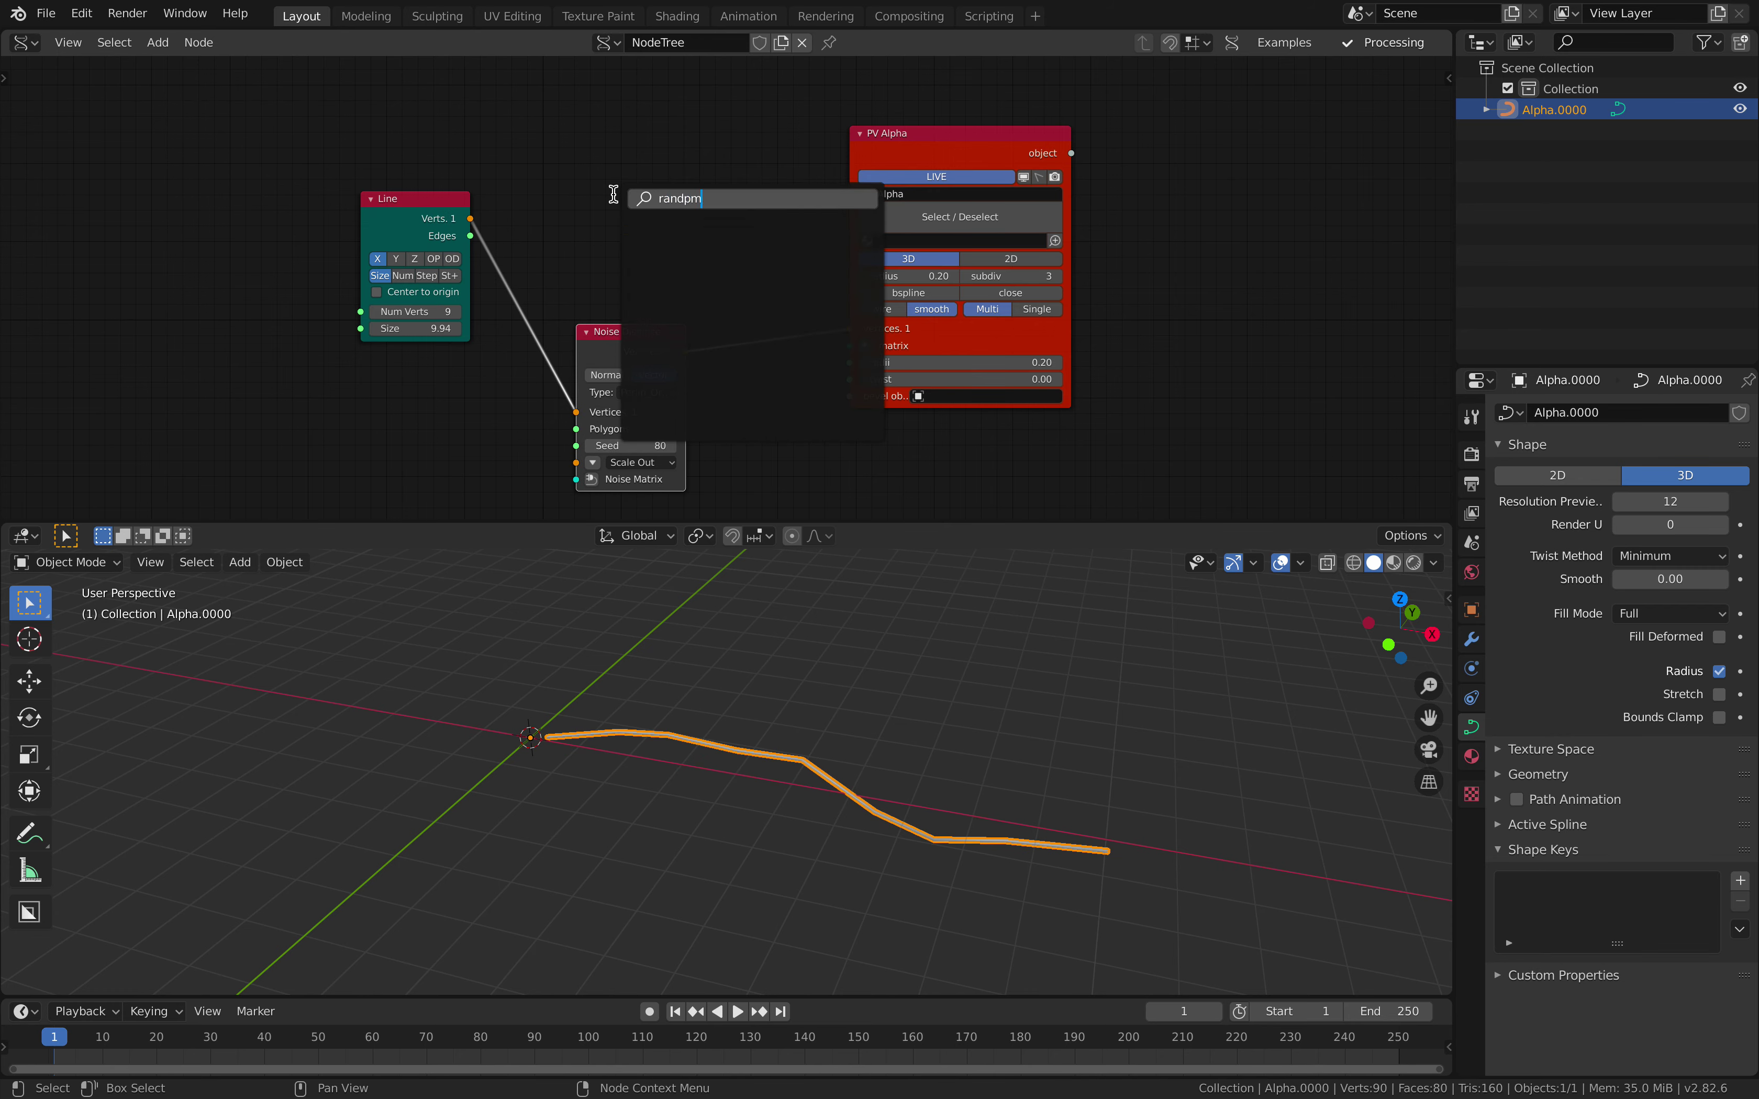
key("BackSpace")
key("BackSpace")
key("BackSpace")
type("domi")
key("Return")
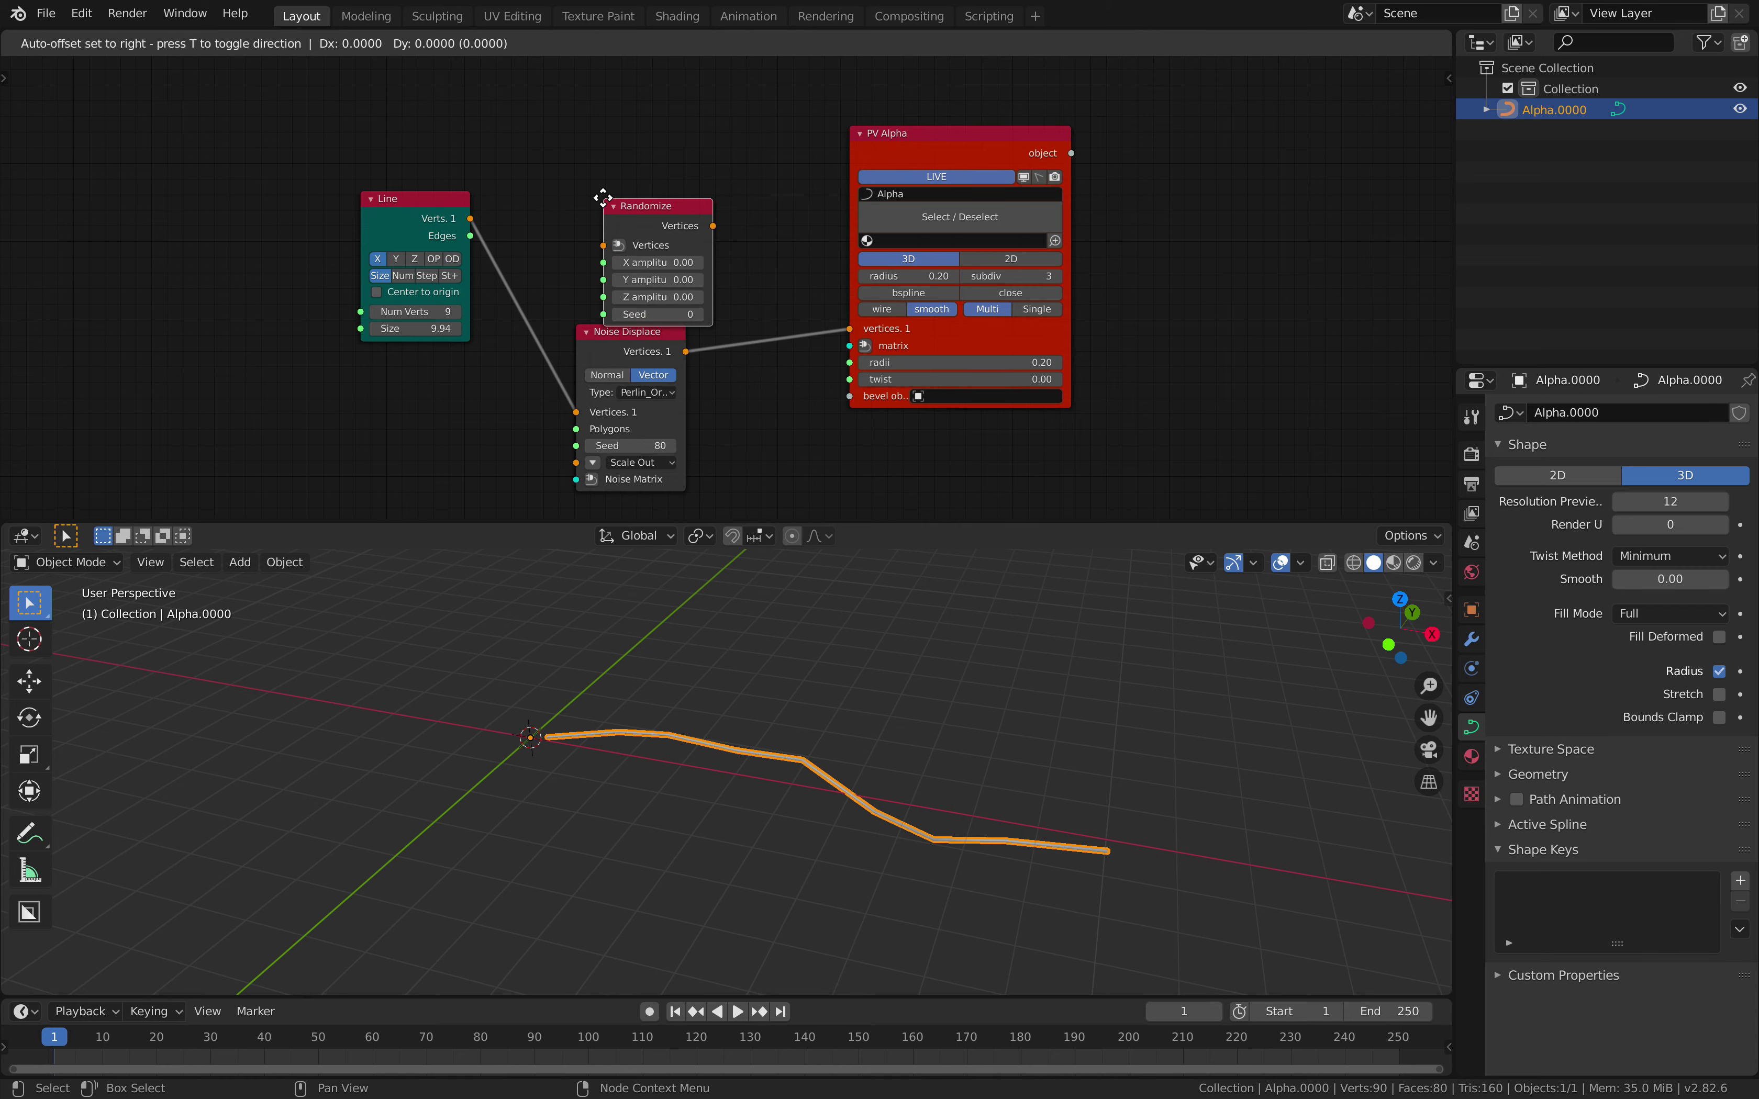
left_click(601, 183)
left_click_drag(471, 218, 600, 231)
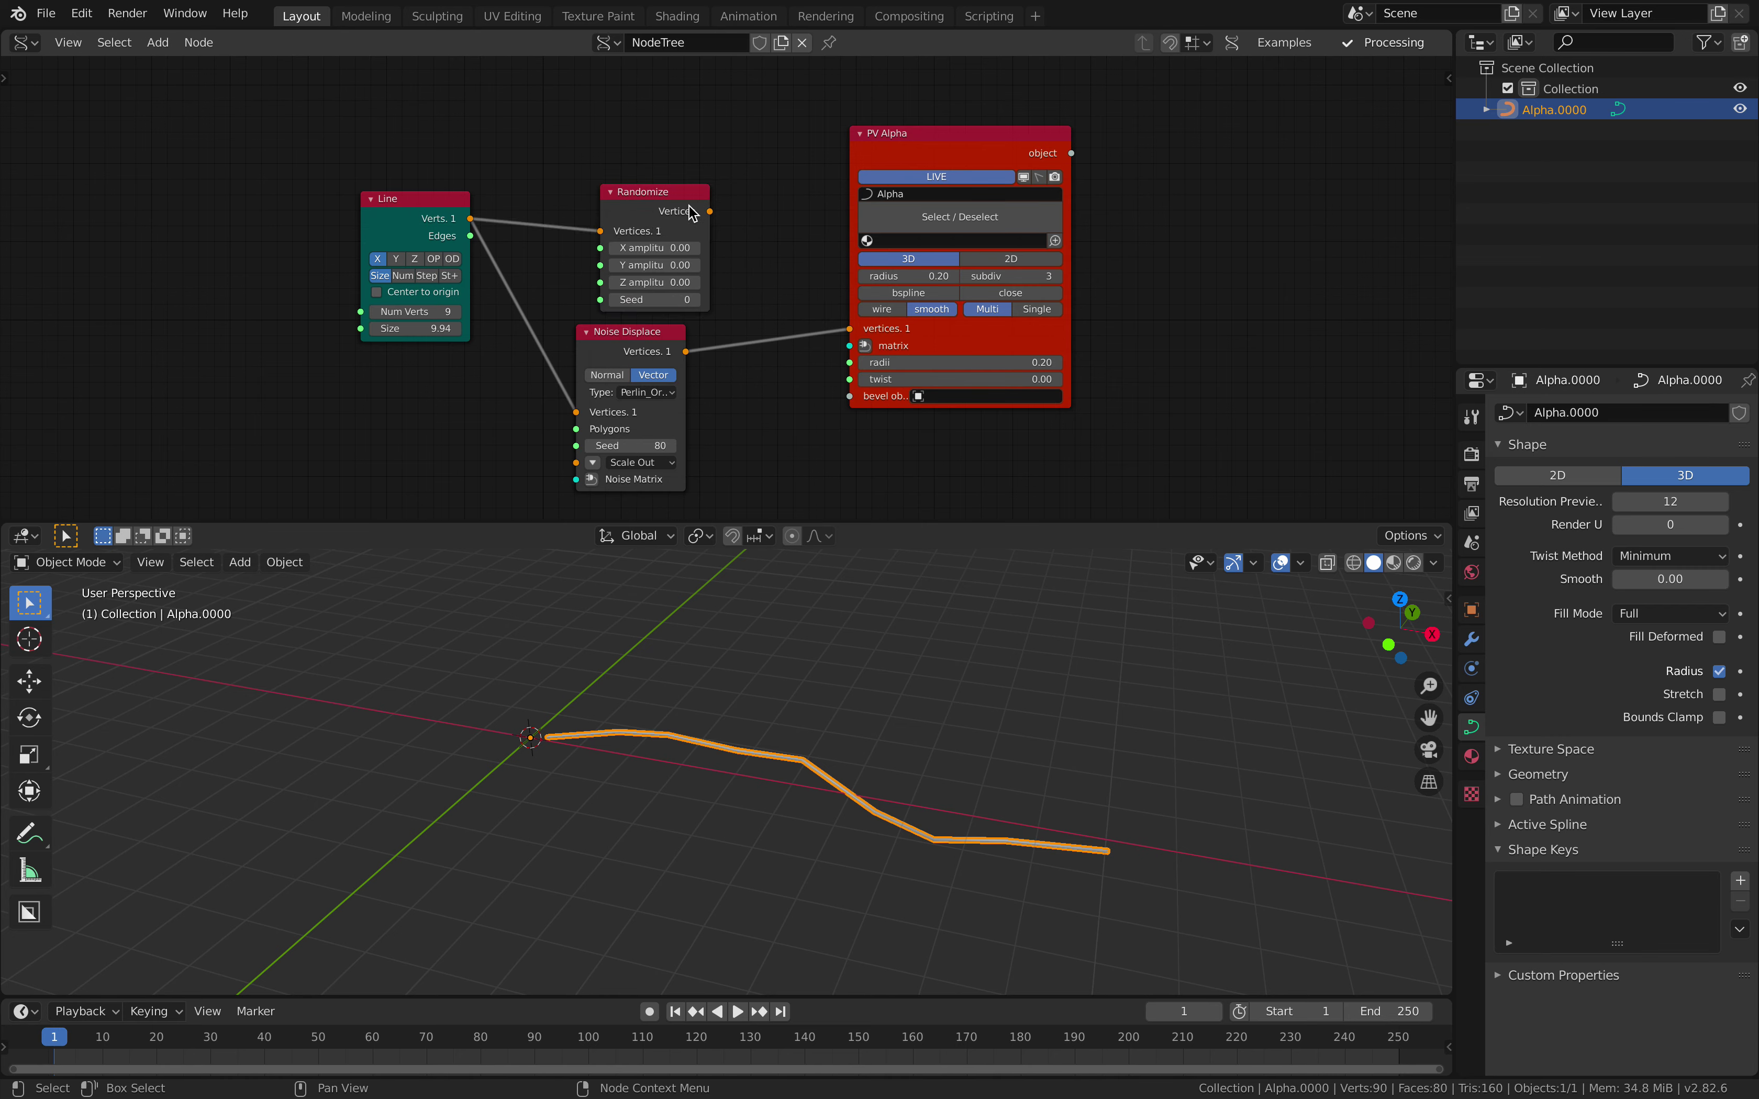
Step: Connect Randomize to the polyline viewer's vertices and set its X, Y and Z amplitudes to 0.90, 1.32 and 2.52
left_click_drag(710, 211, 773, 261)
left_click_drag(849, 329, 850, 329)
left_click_drag(670, 250, 698, 282)
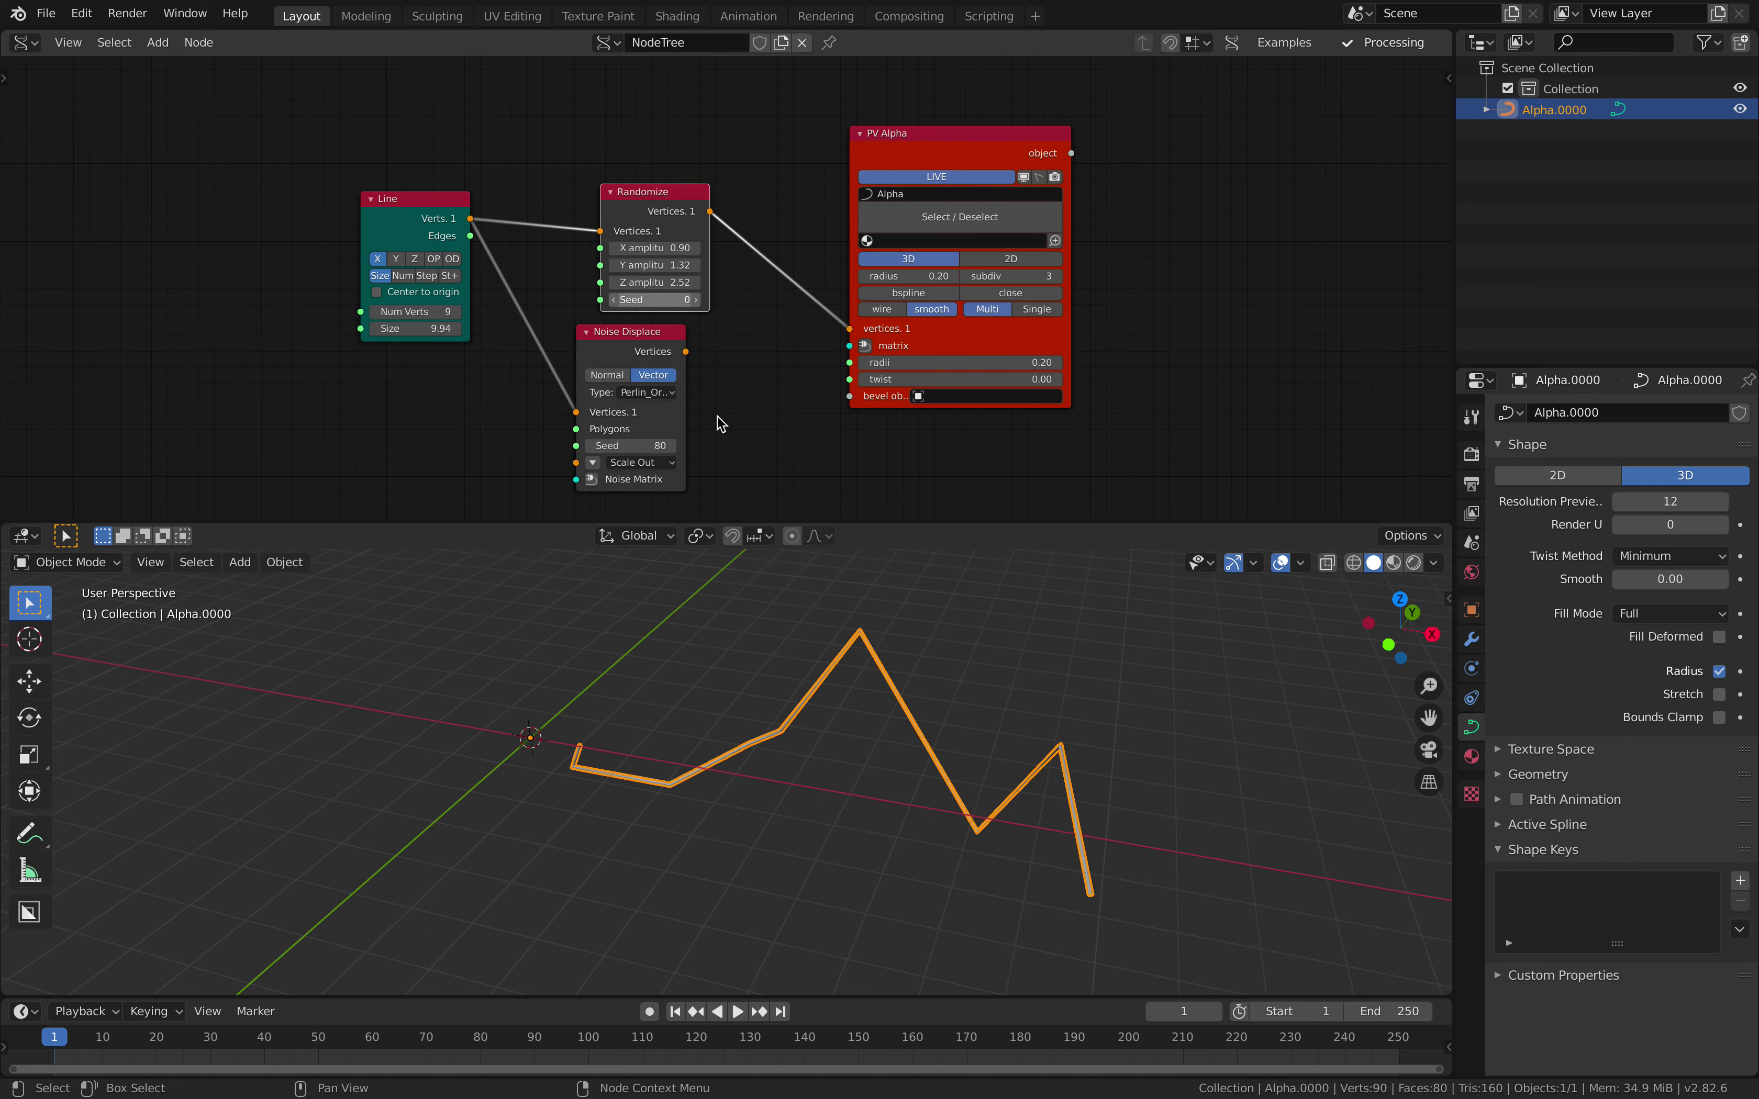
Step: Widen the polyline viewer node and enable its bspline option
middle_click_drag(872, 654, 836, 668)
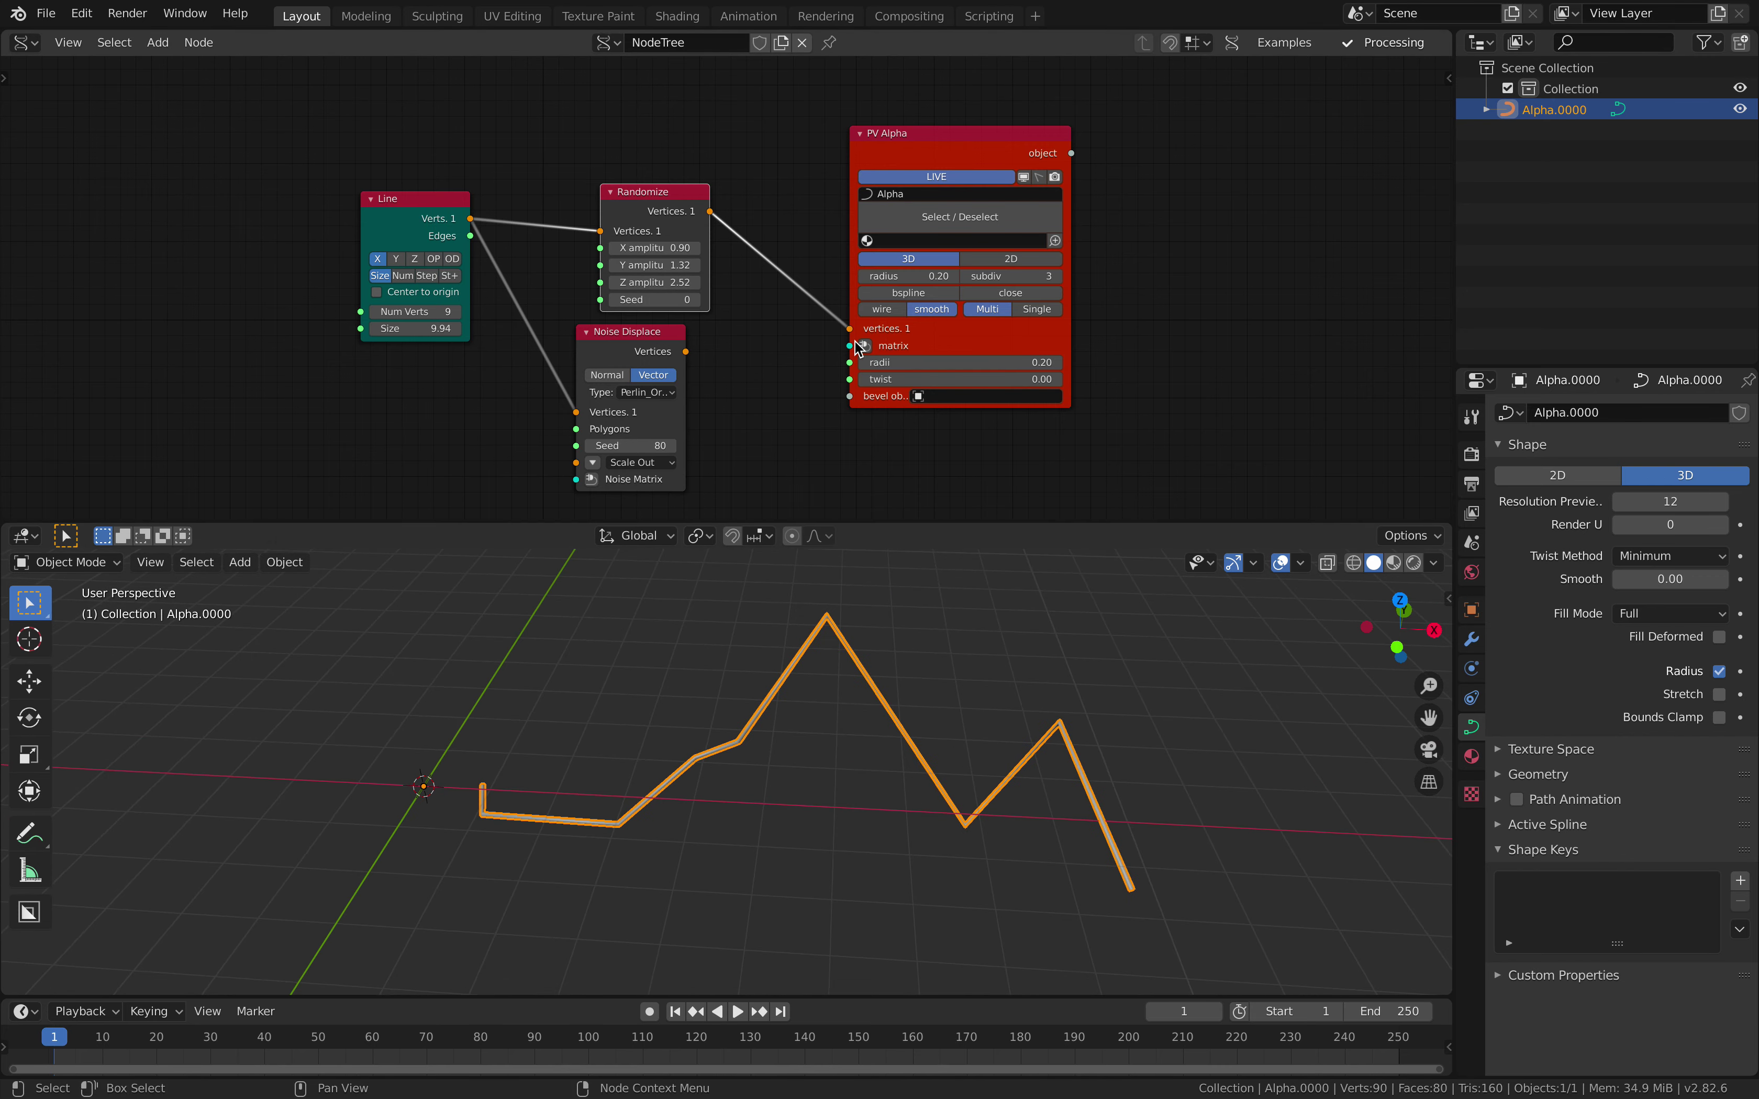
left_click_drag(1071, 313, 1177, 312)
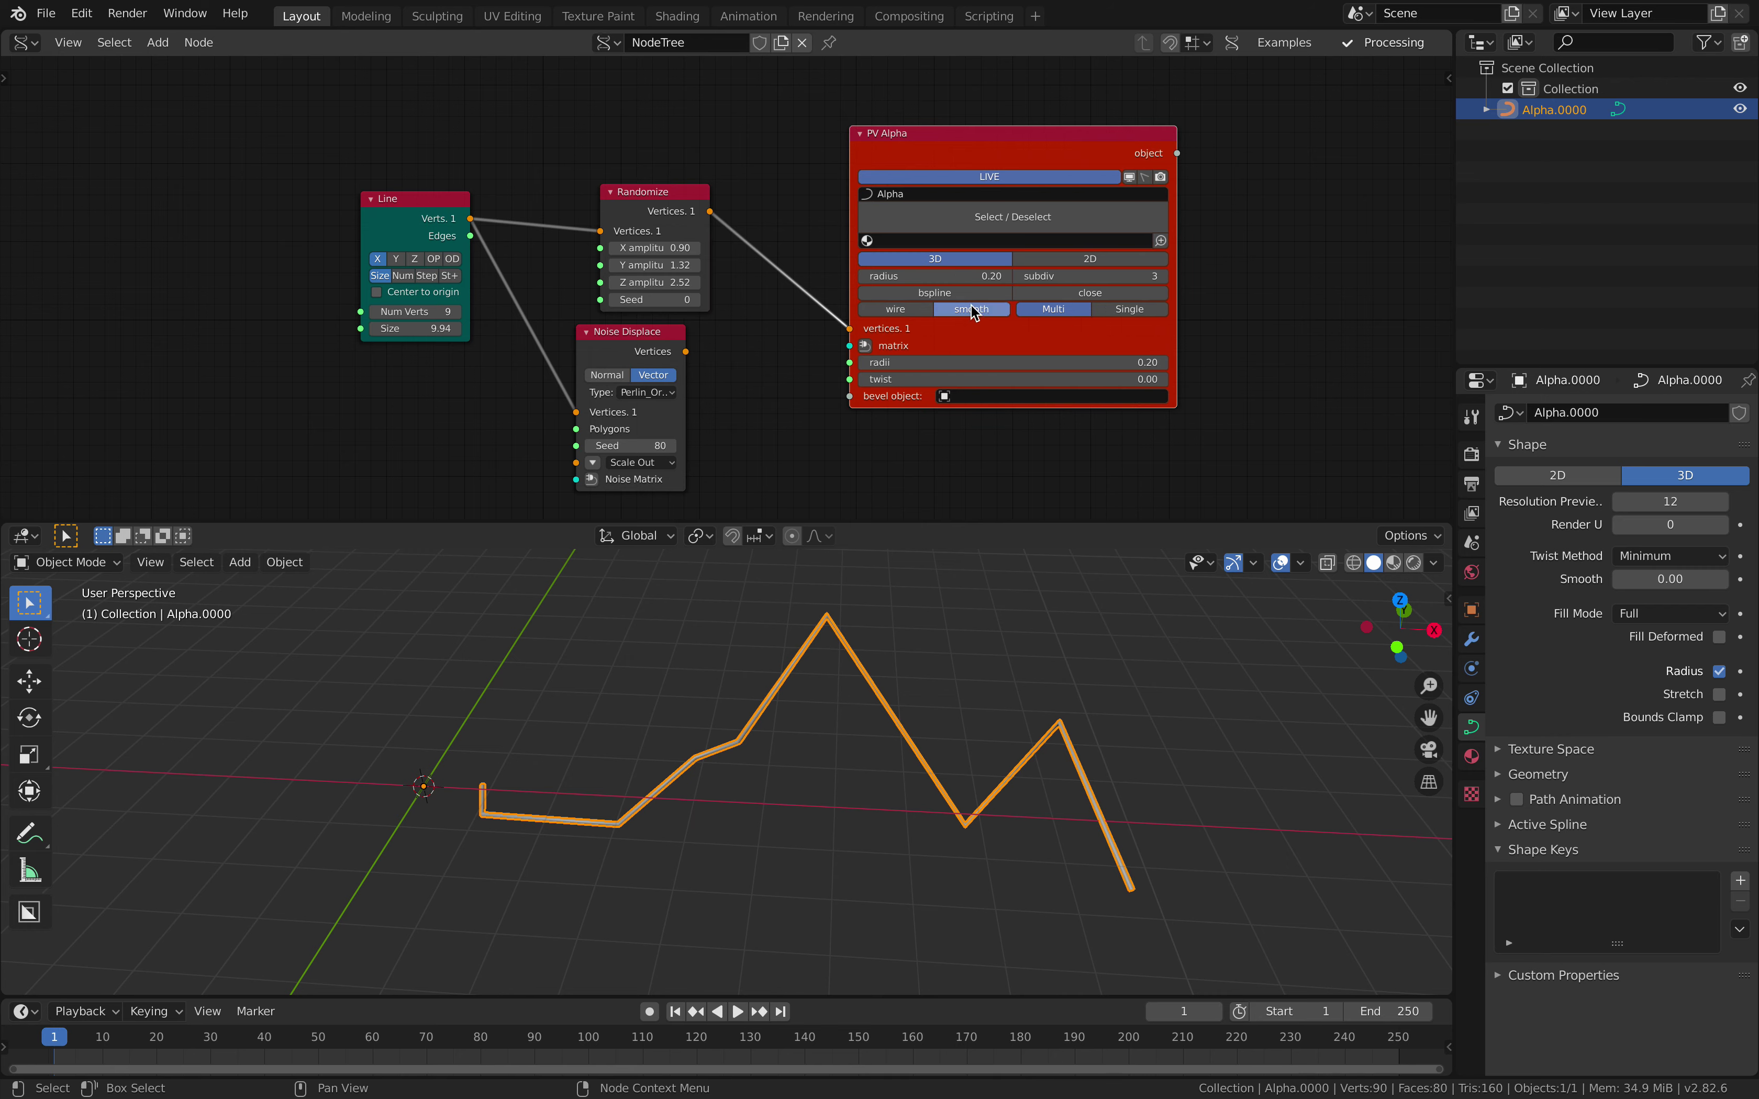
left_click(961, 292)
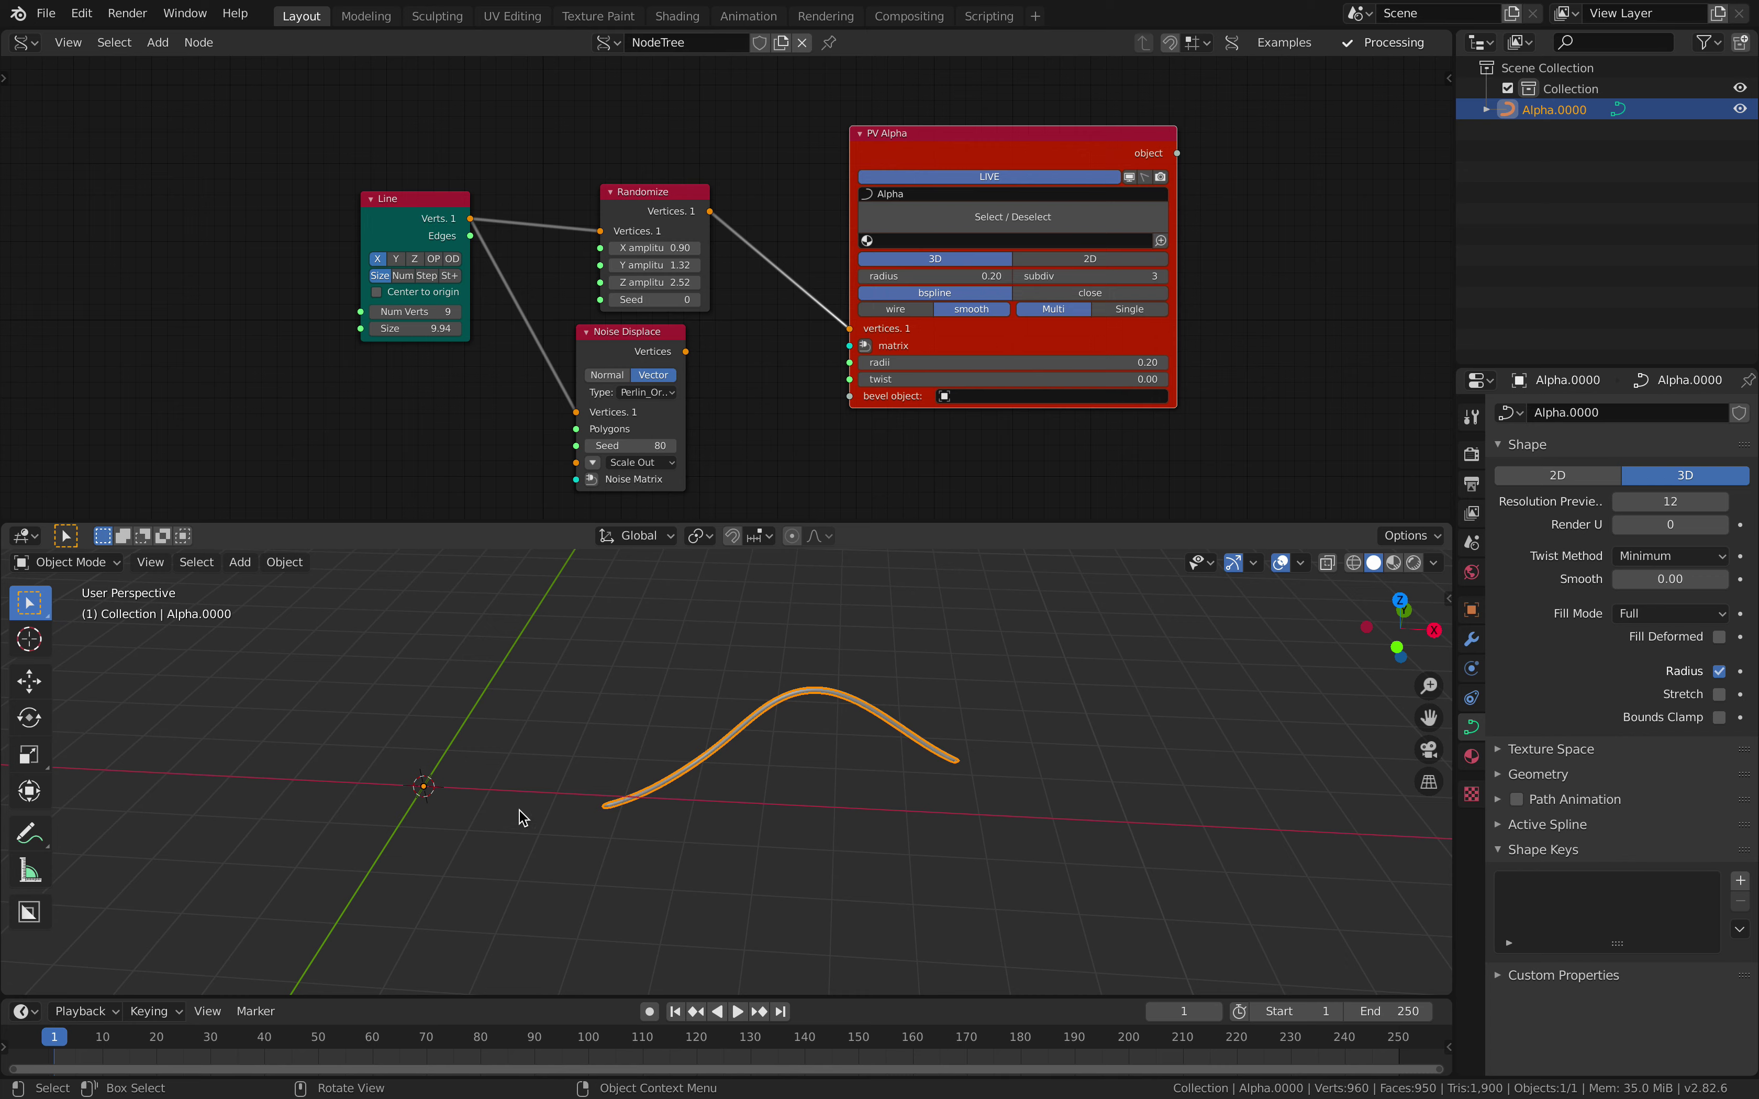
Step: Set the Line node's Num Verts to 77 and the Randomize node's Seed to 108
mouse_move(416, 310)
left_mouse_down()
mouse_move(476, 311)
mouse_move(430, 313)
left_mouse_up()
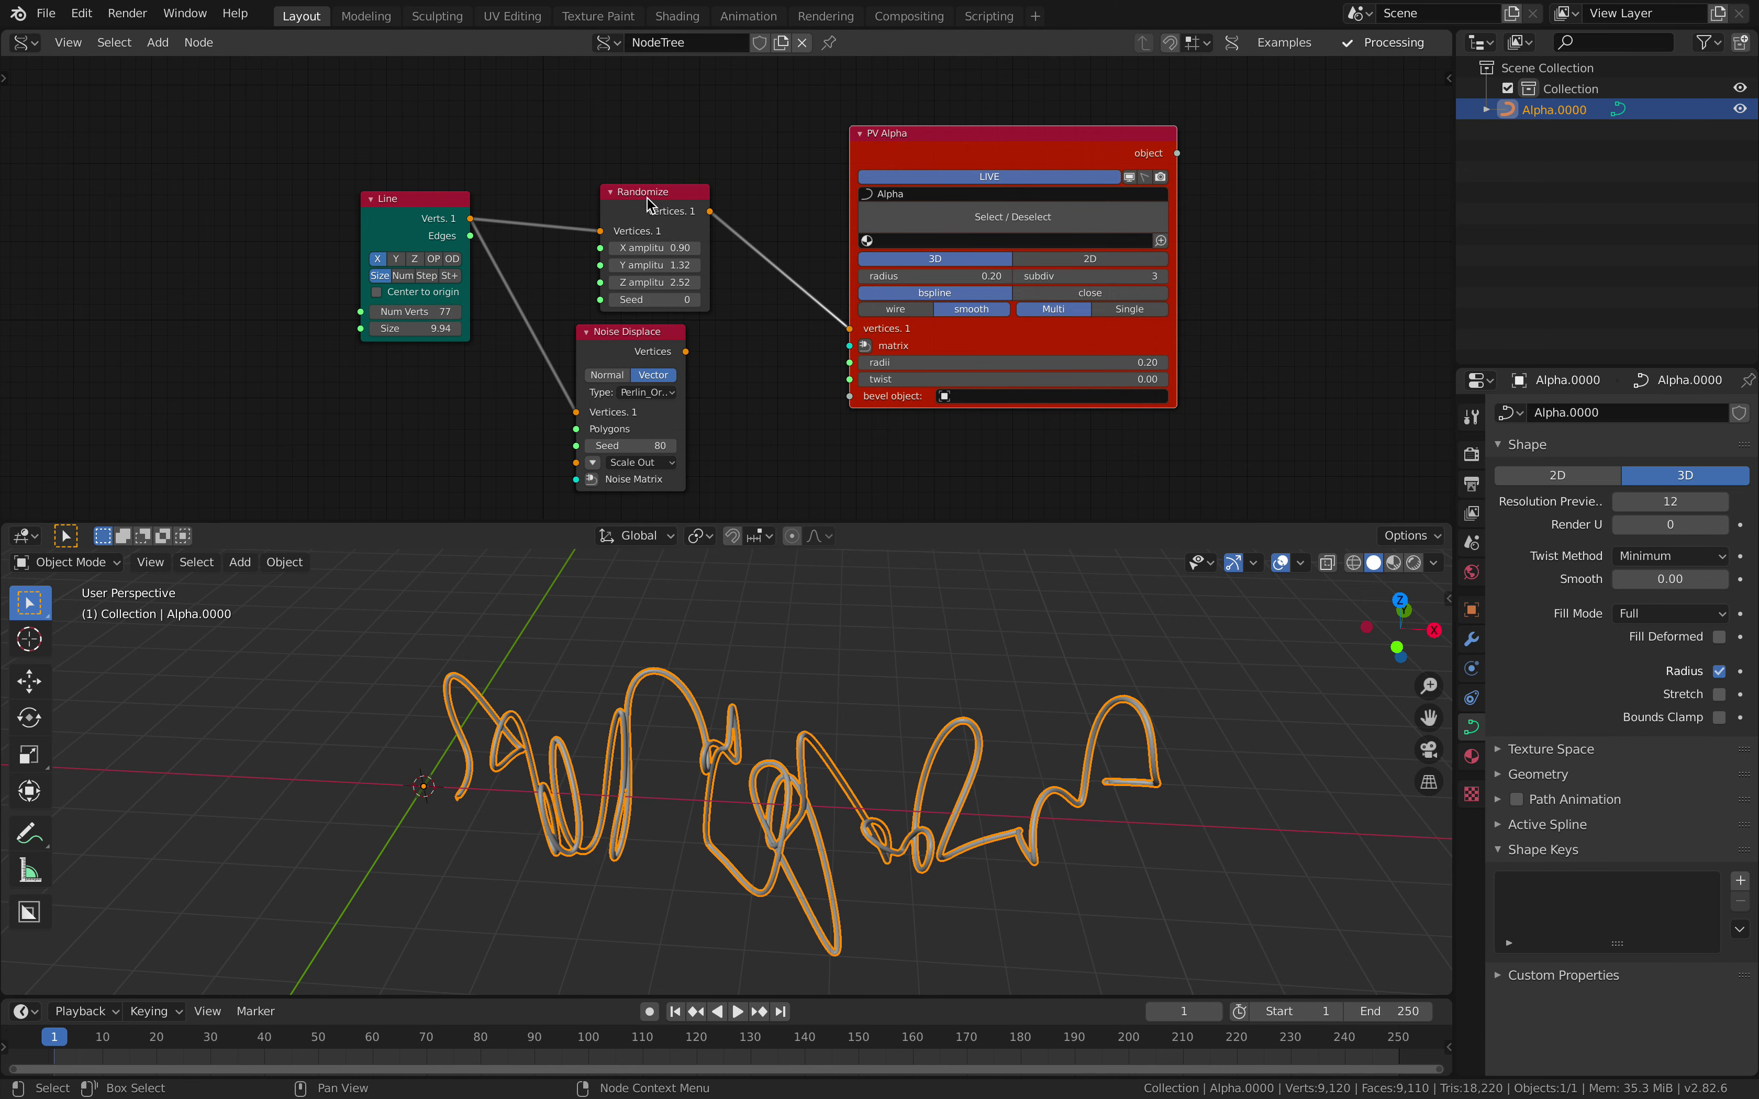
left_click_drag(649, 205, 639, 172)
left_click_drag(640, 268, 697, 268)
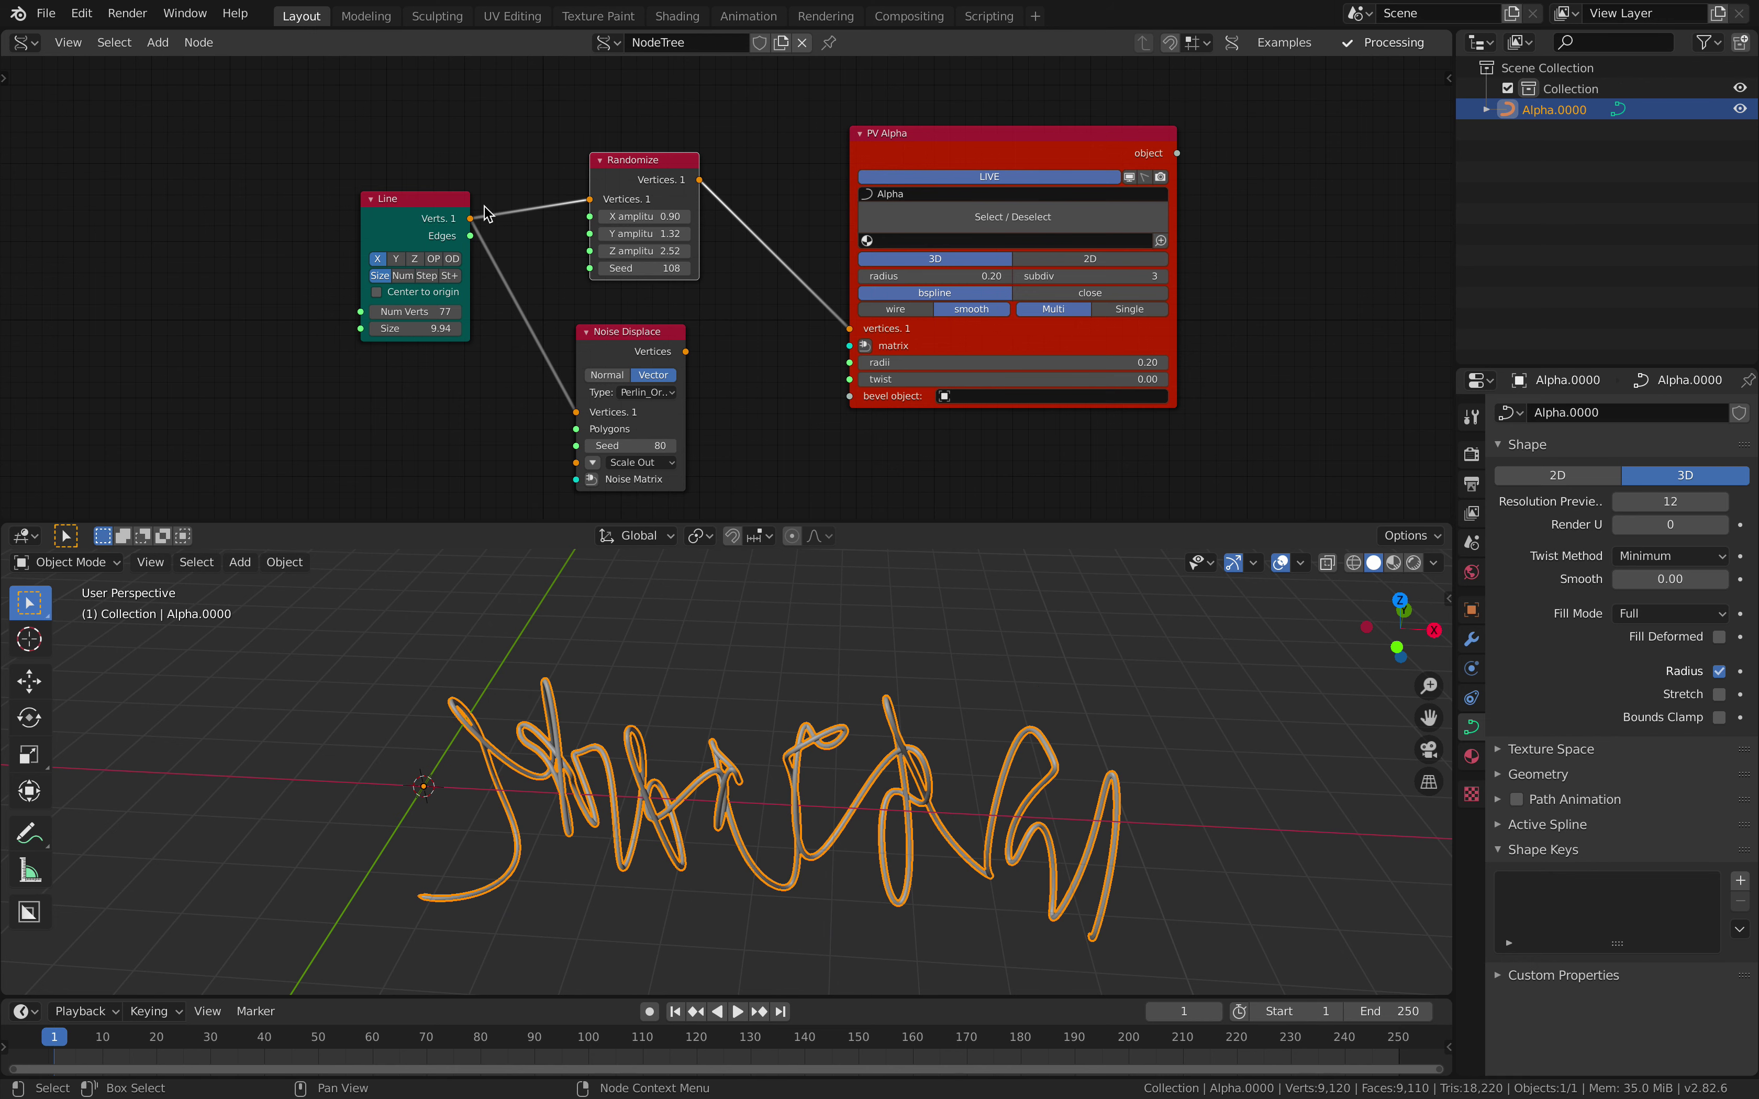
Step: Reconnect the Noise Displace output to the polyline viewer's vertices input and delete the Randomize node
left_click_drag(685, 352, 849, 329)
left_click(637, 178)
key("x")
middle_click_drag(653, 257, 640, 203)
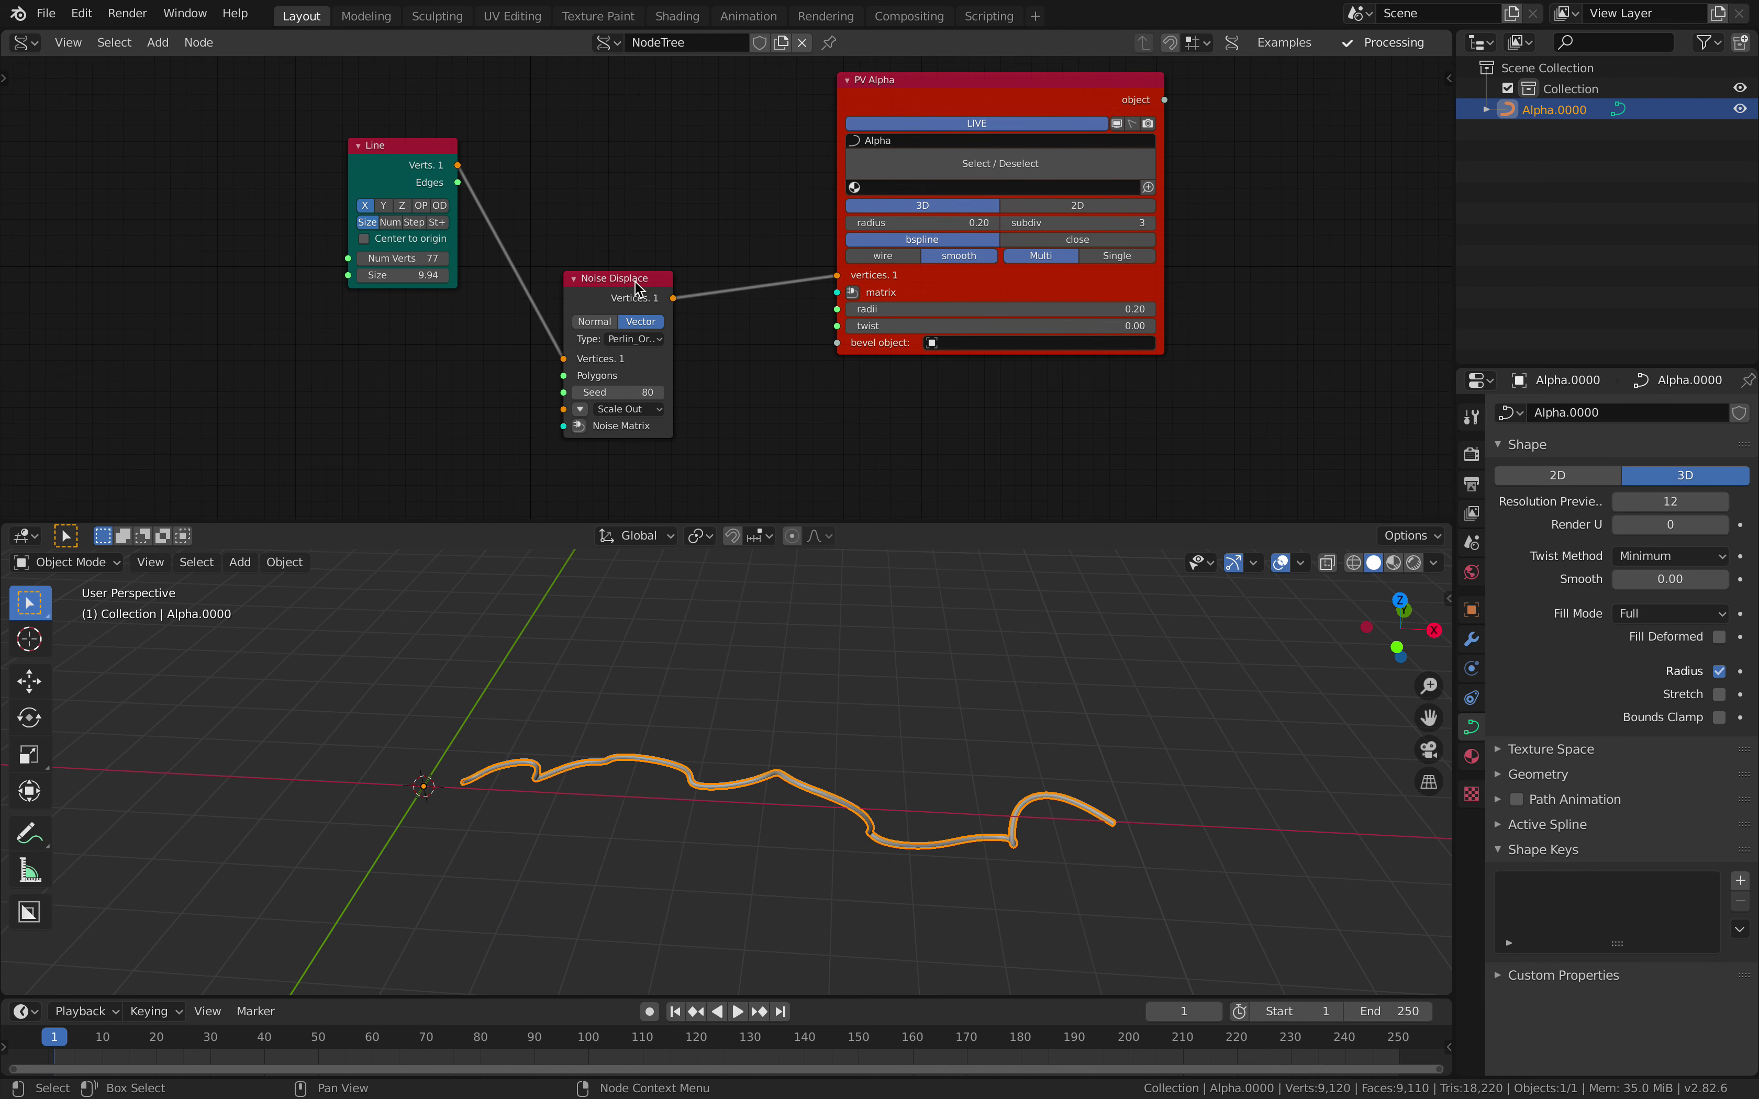
Step: Set the Noise Displace seed to 226 and attach a Matrix in node to its Noise Matrix input
left_click_drag(634, 282, 642, 205)
left_click_drag(641, 315, 748, 290)
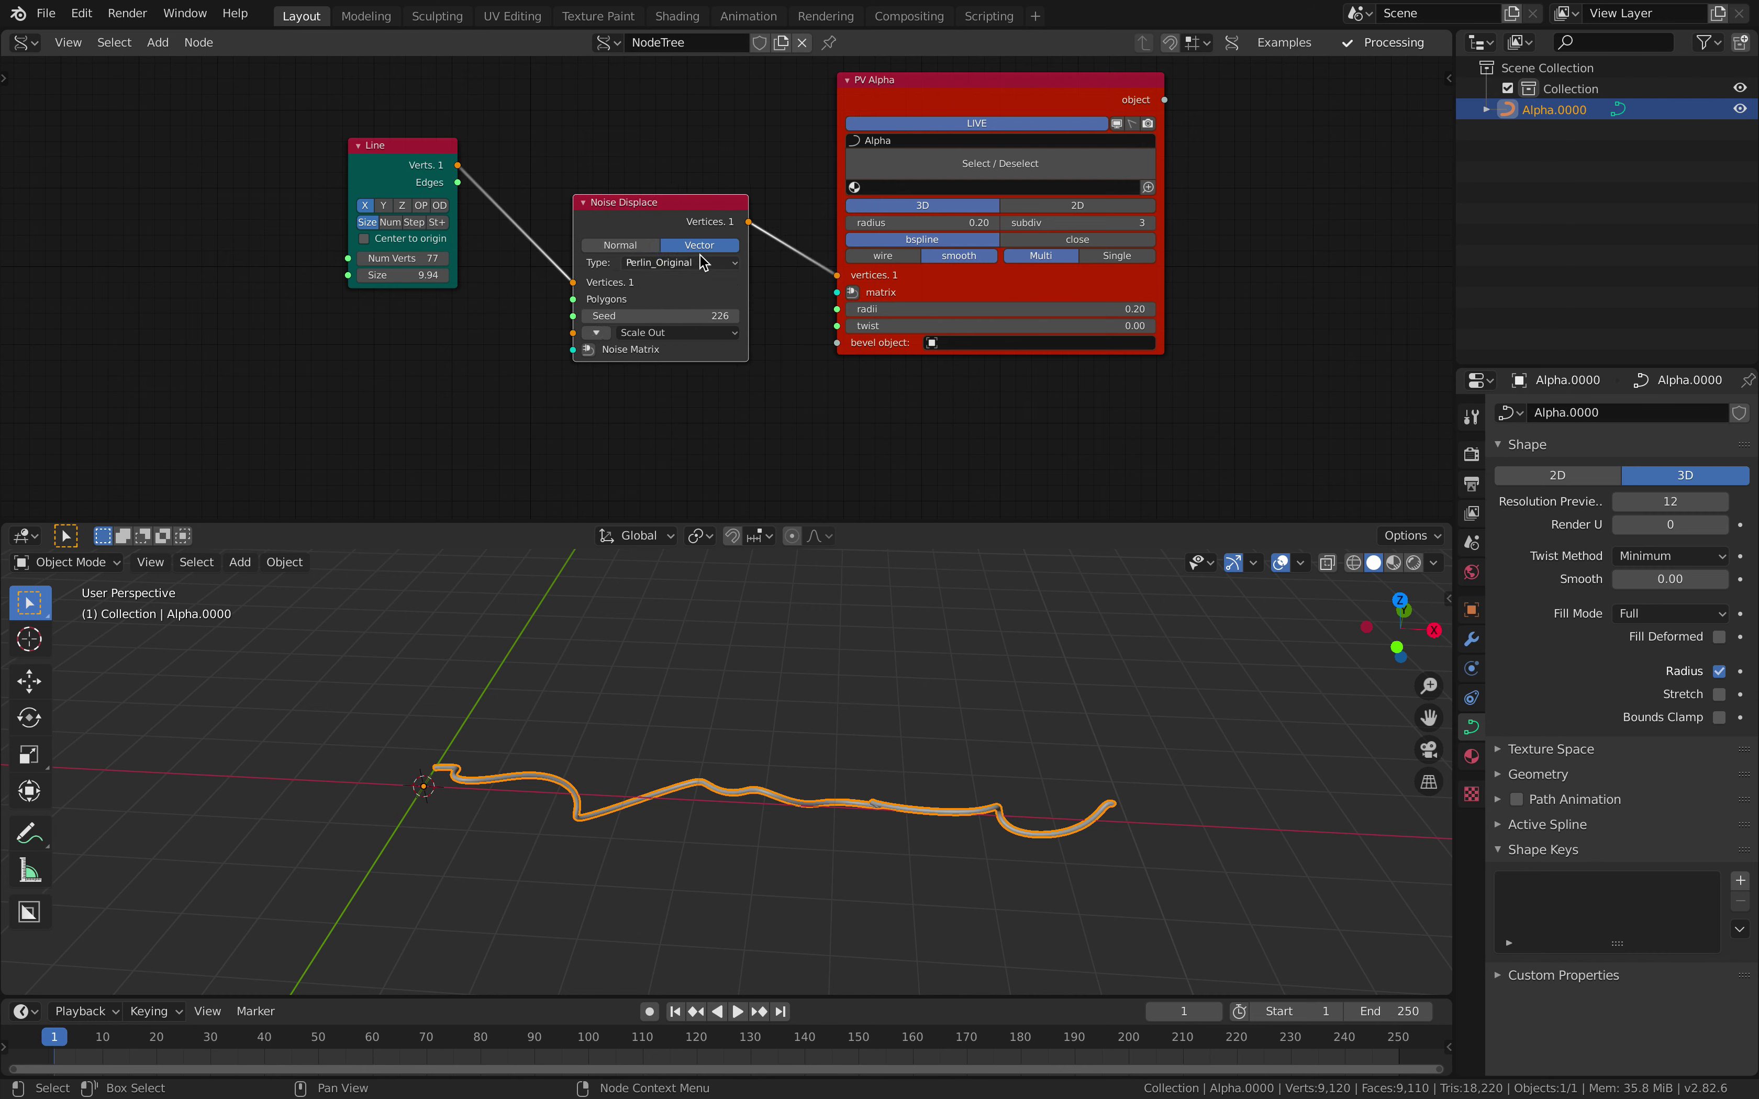
left_click(587, 350)
Step: Change the Noise Displace node's noise type to Cellnoise
left_click(645, 262)
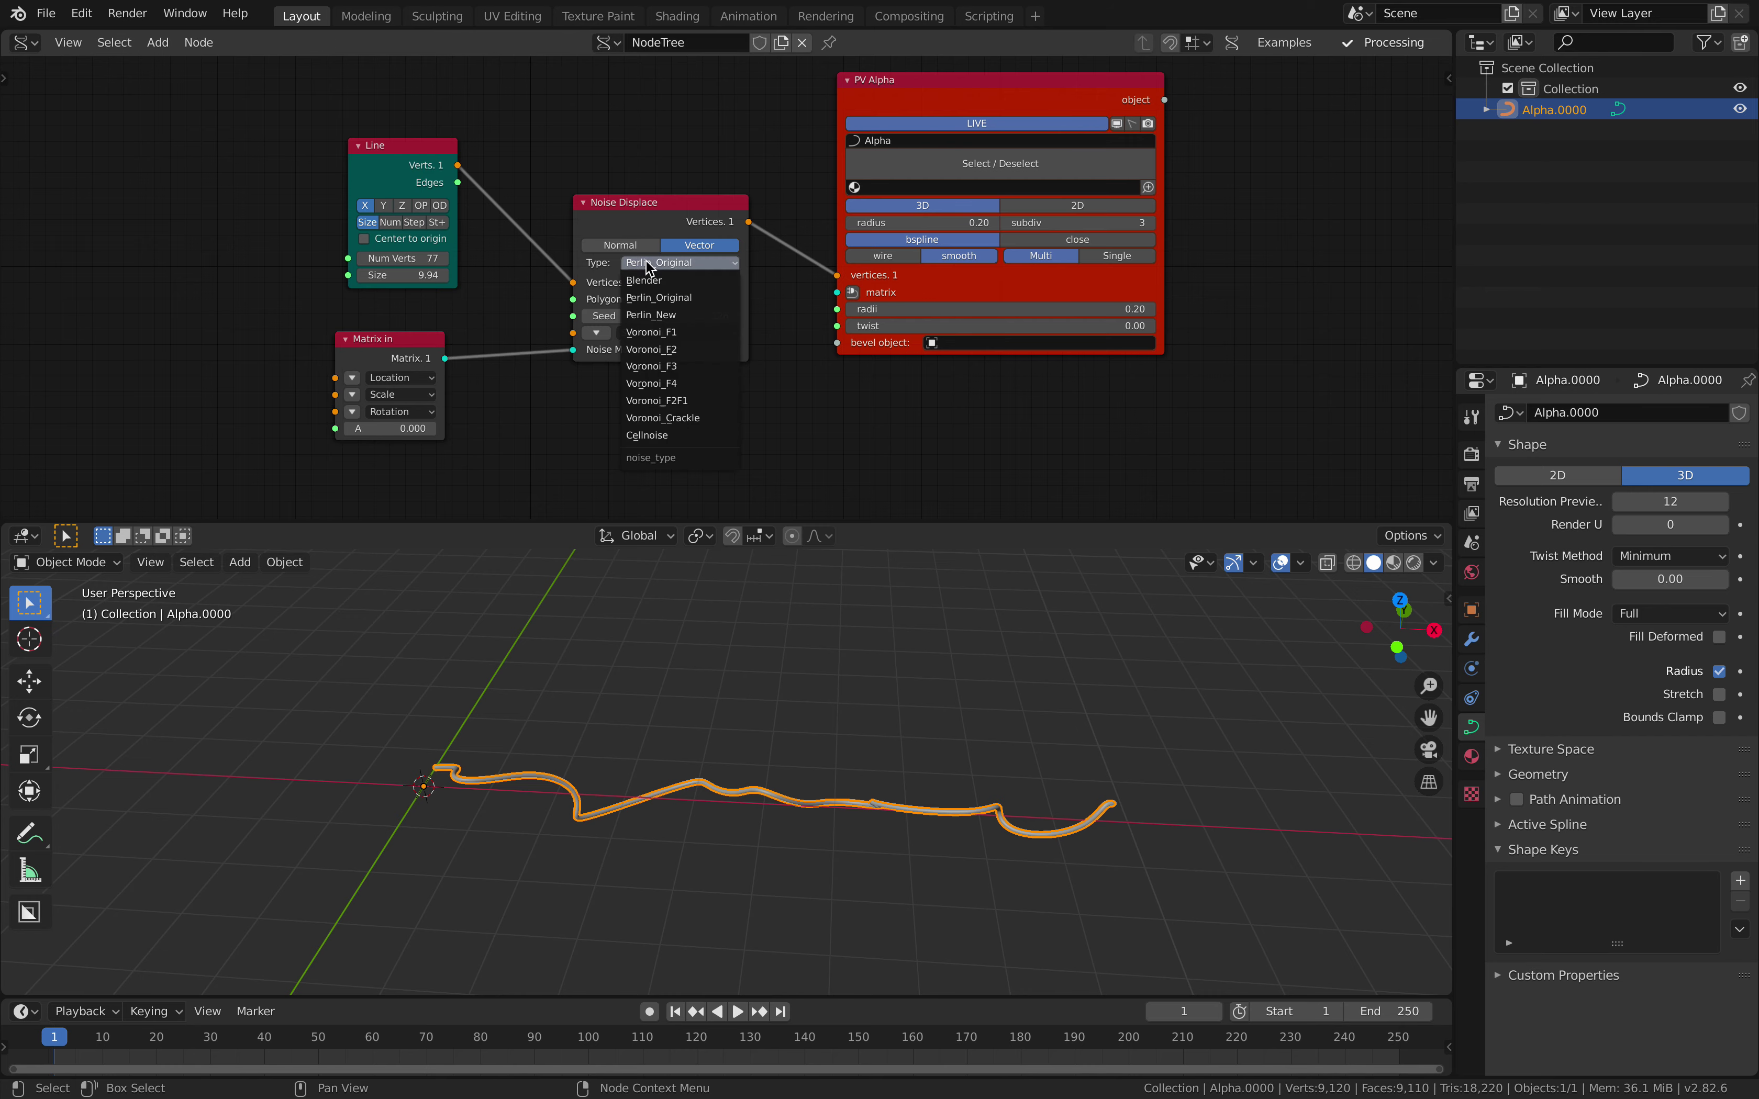
left_click(686, 435)
middle_click_drag(770, 630, 818, 642)
Step: Set the Line node's Num Verts to 177 and turn off the bspline option on the polyline viewer
mouse_move(404, 258)
left_mouse_down()
mouse_move(480, 258)
mouse_move(436, 258)
left_mouse_up()
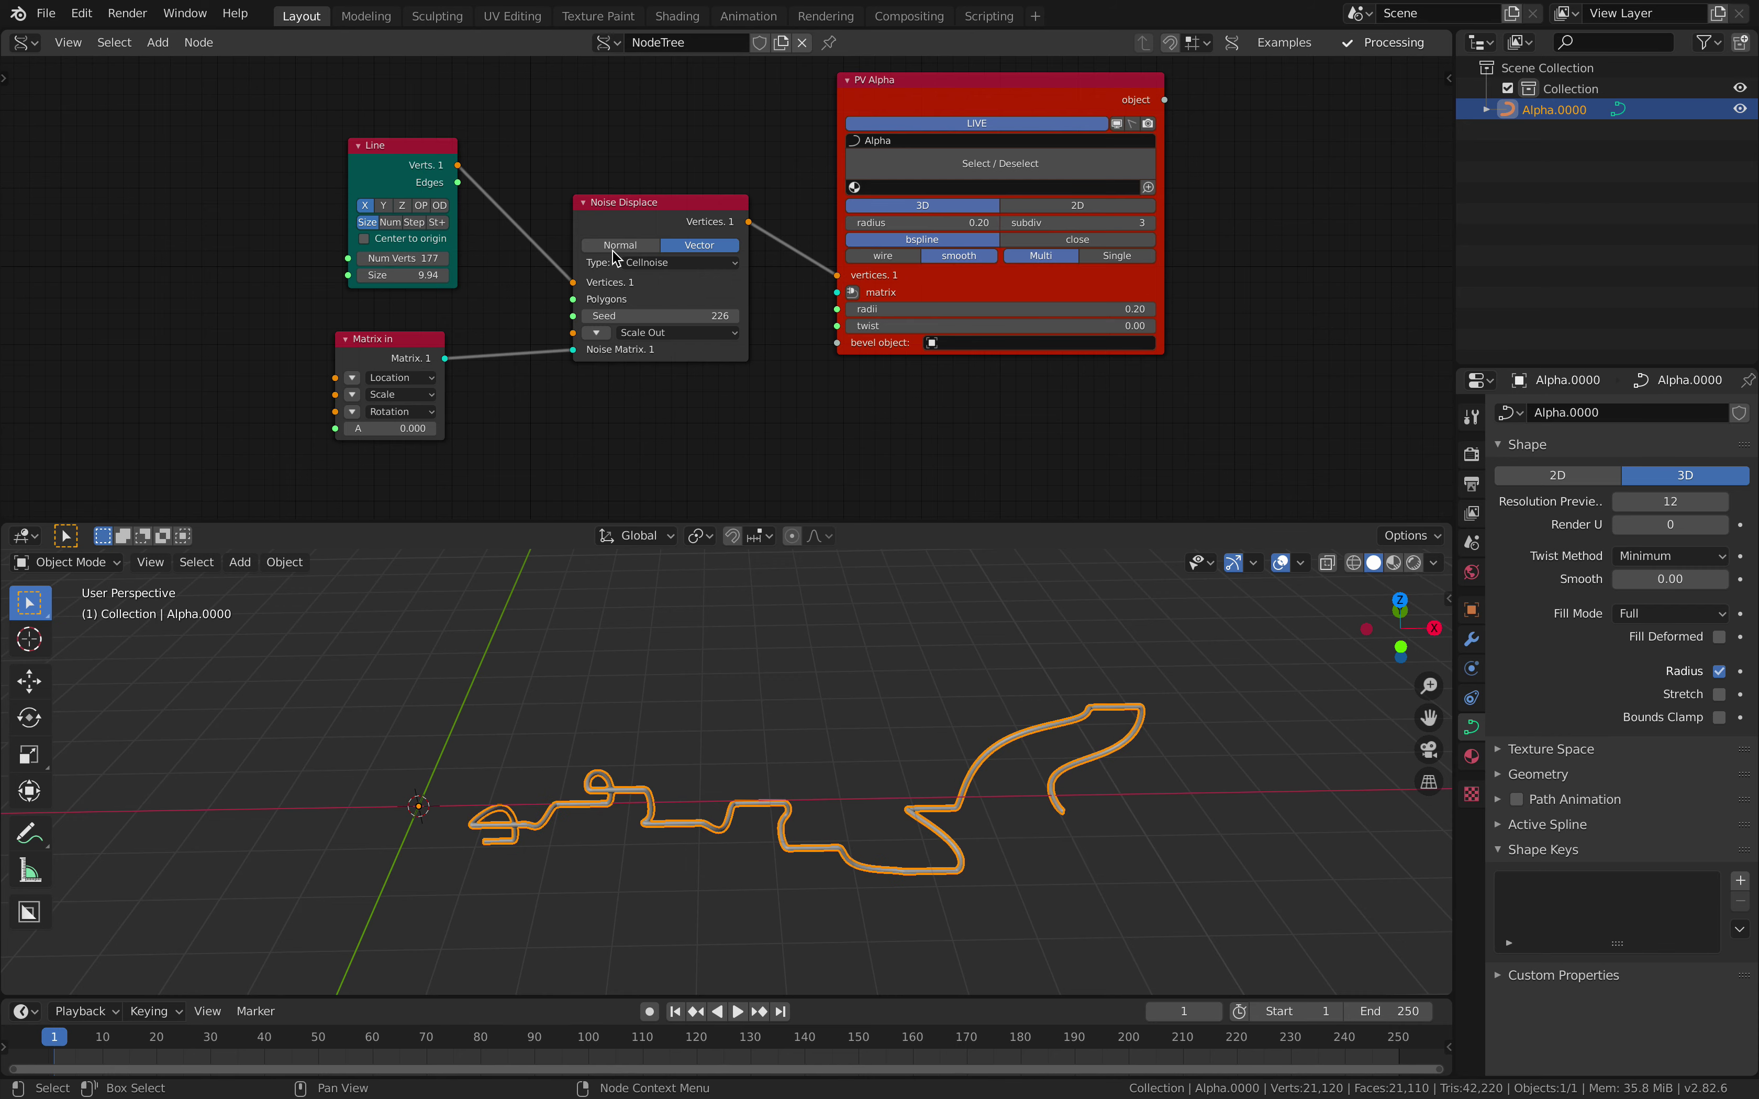
left_click(926, 239)
middle_click_drag(872, 718, 814, 698)
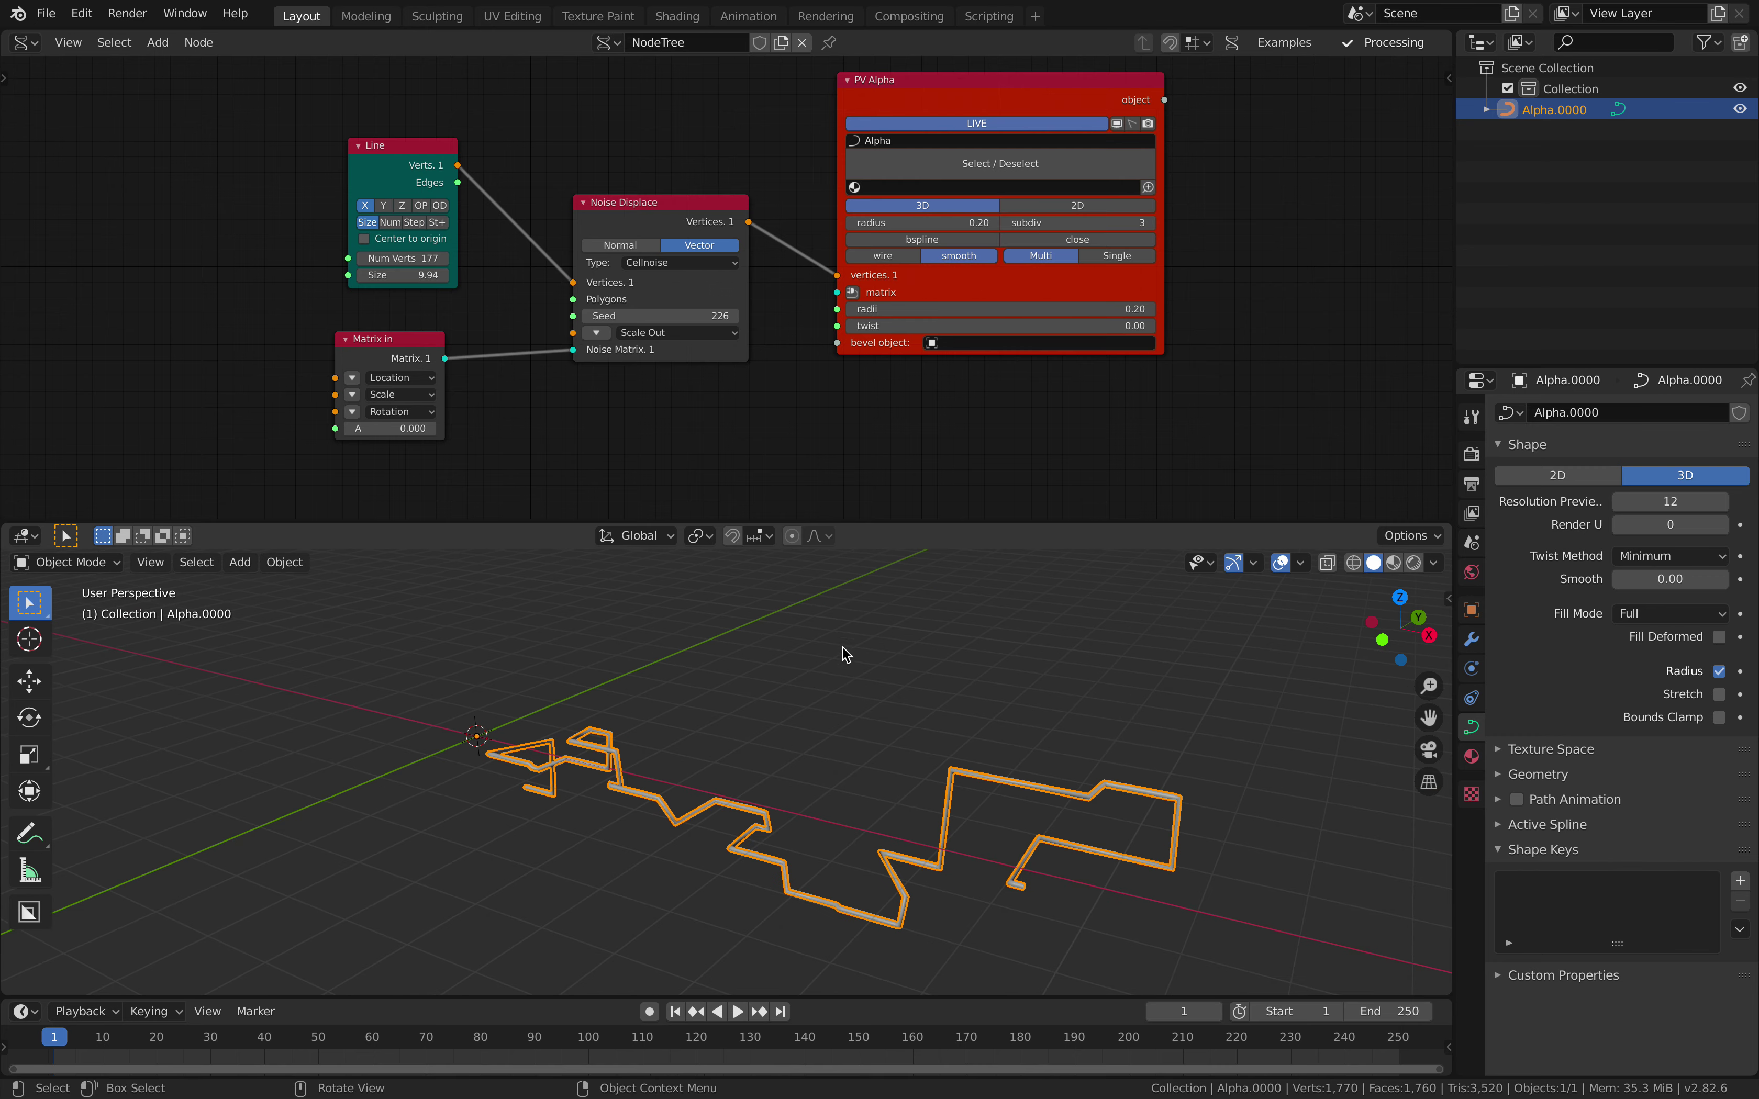
Step: Set the Noise Displace seed to 502 and switch its noise type to Blender
left_click_drag(671, 316, 734, 316)
middle_click_drag(778, 742, 850, 753)
left_click_drag(657, 316, 675, 316)
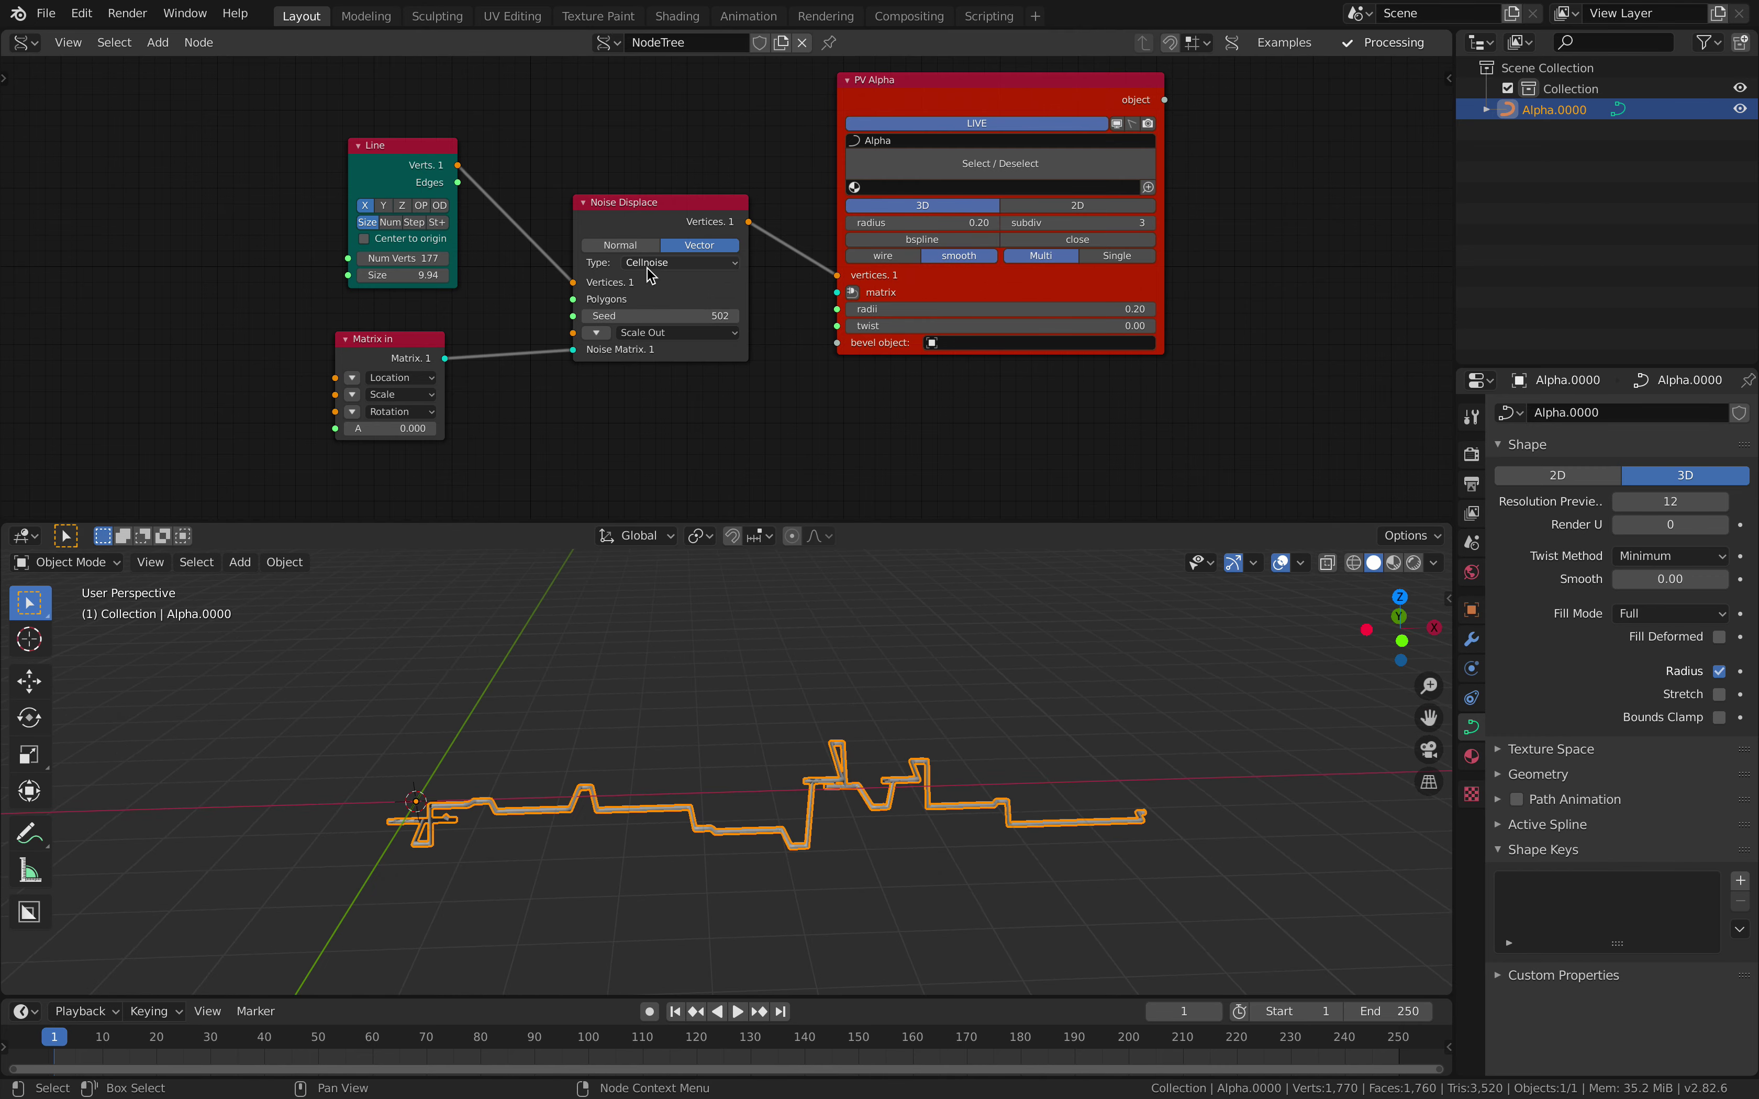
left_click(652, 264)
left_click(655, 280)
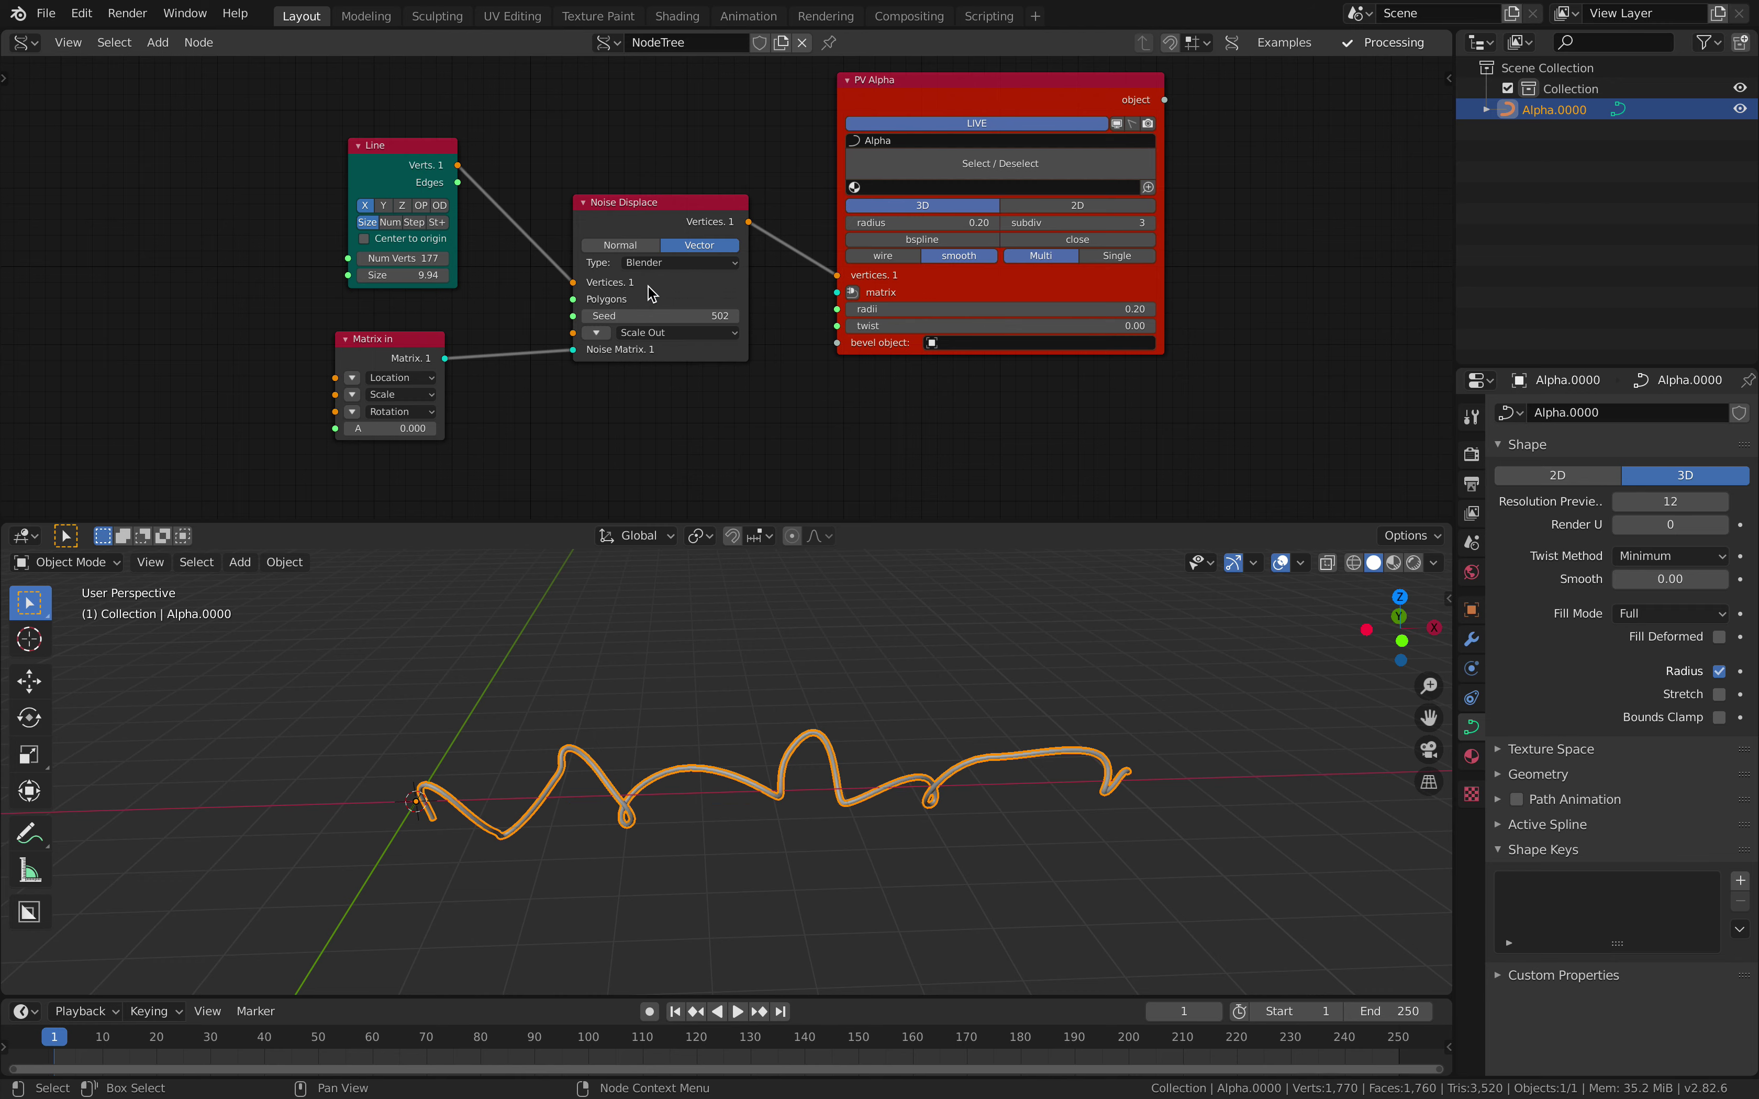
Step: Set the Matrix in node's X location to 1.380 and move the Noise Displace node up beside the Line node
left_click(351, 377)
left_click_drag(391, 377, 432, 378)
left_click_drag(632, 291, 597, 228)
Step: Widen the PV Alpha node and set its radius to 1.28, radii to 0.26 and twist to 2.34
left_click_drag(1164, 267, 1255, 267)
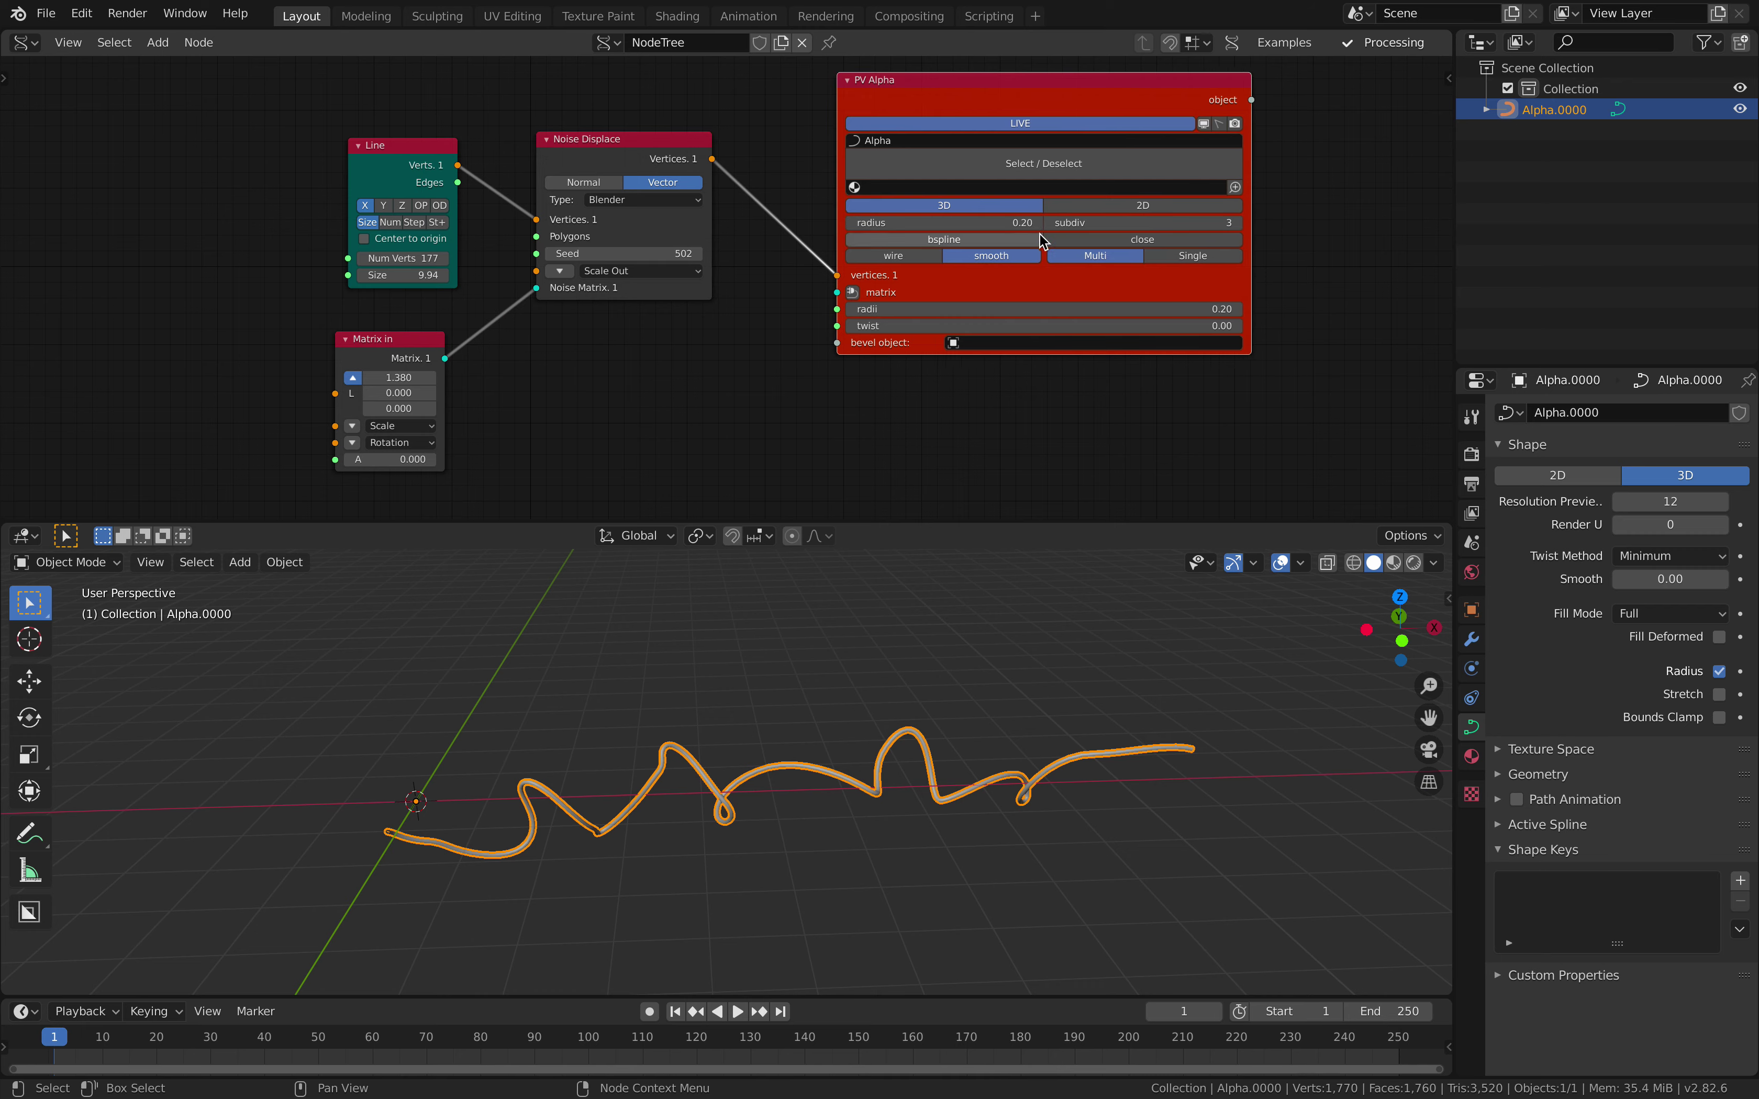
left_click_drag(1018, 222, 1119, 223)
left_click_drag(1010, 305, 1076, 326)
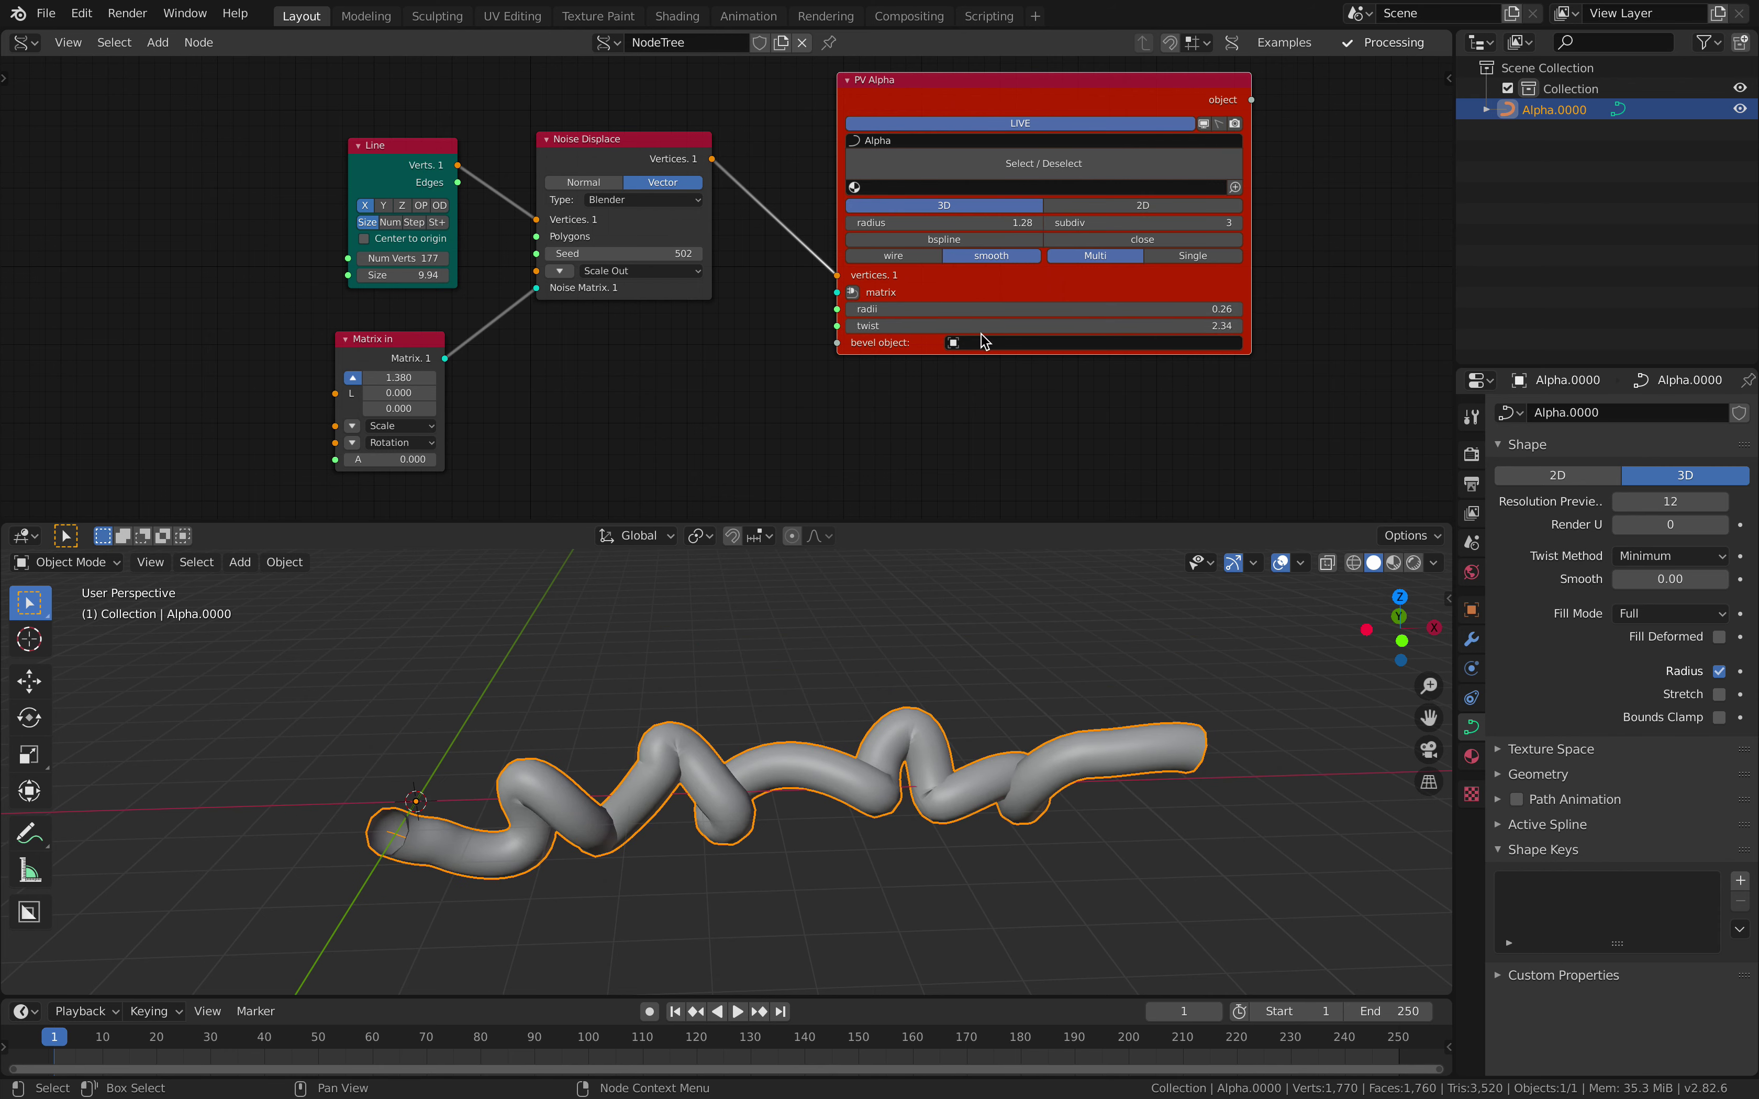
Step: Reset the PV Alpha twist to 0 and lower its radii to 0.14
left_click(999, 324)
type("0")
key("Return")
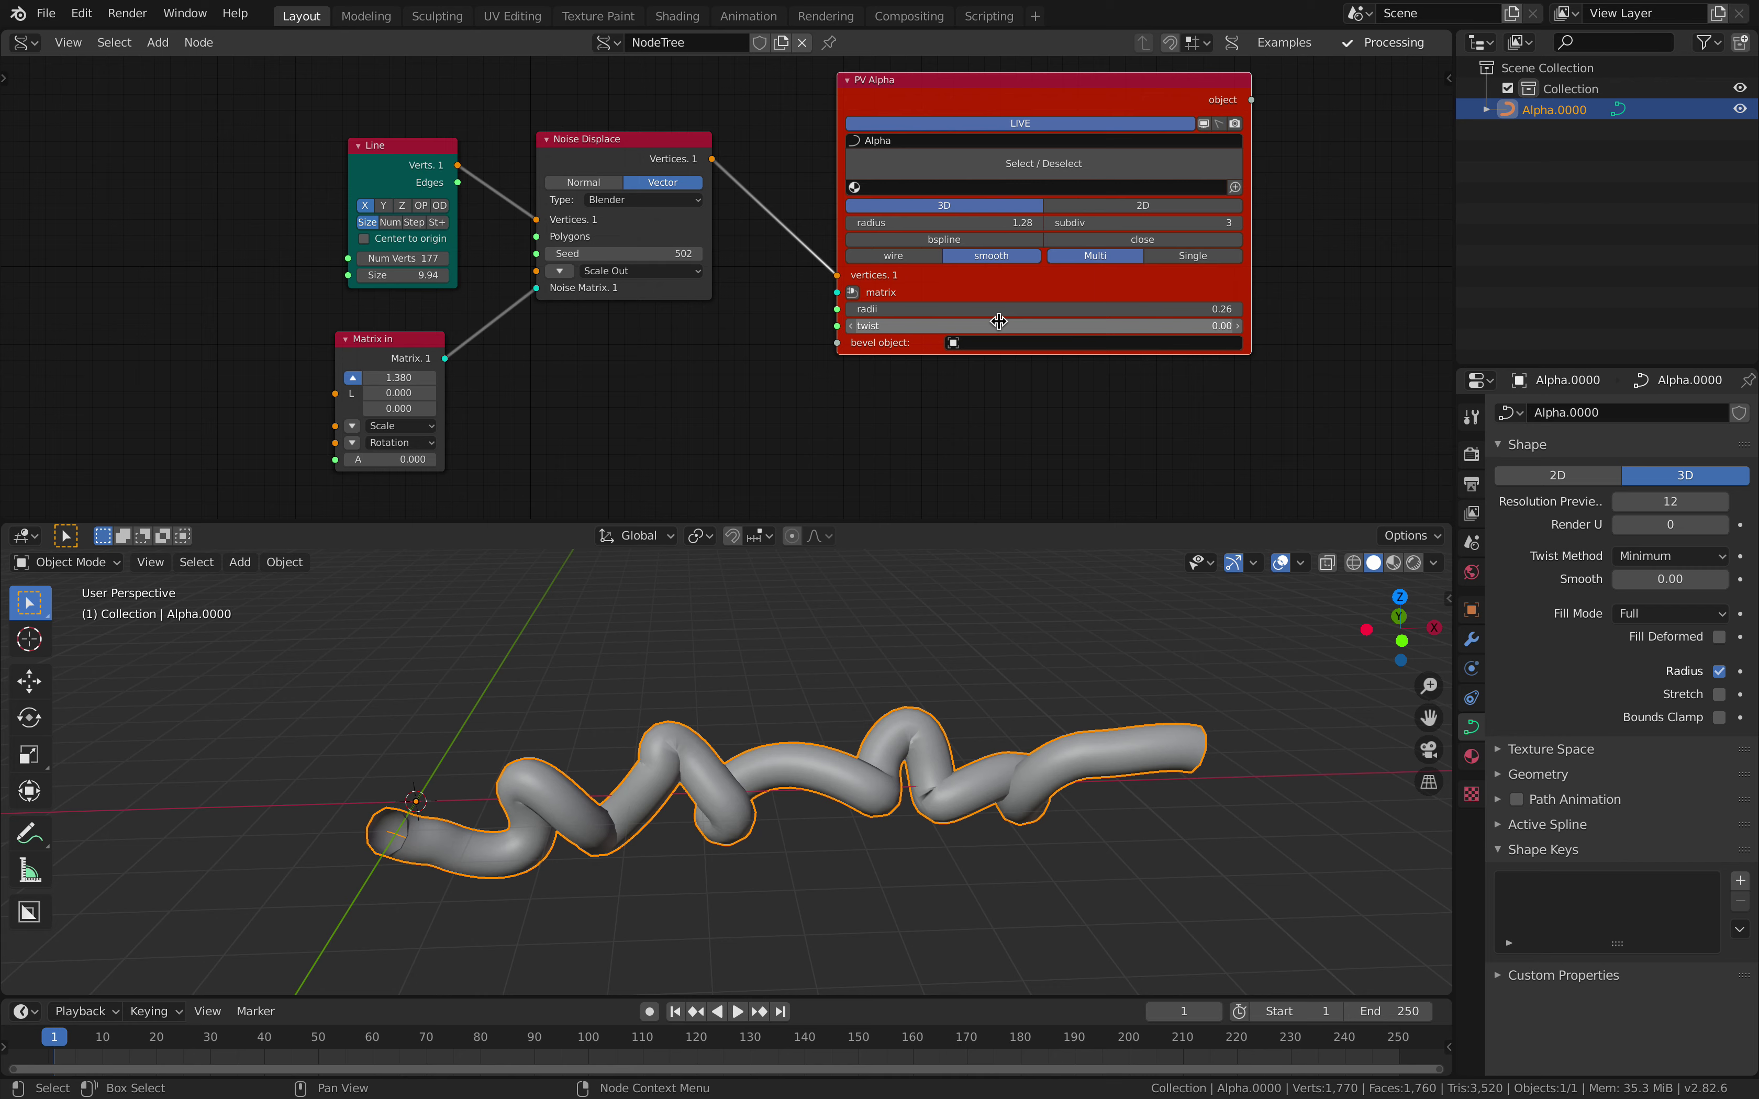
left_click_drag(960, 94, 986, 91)
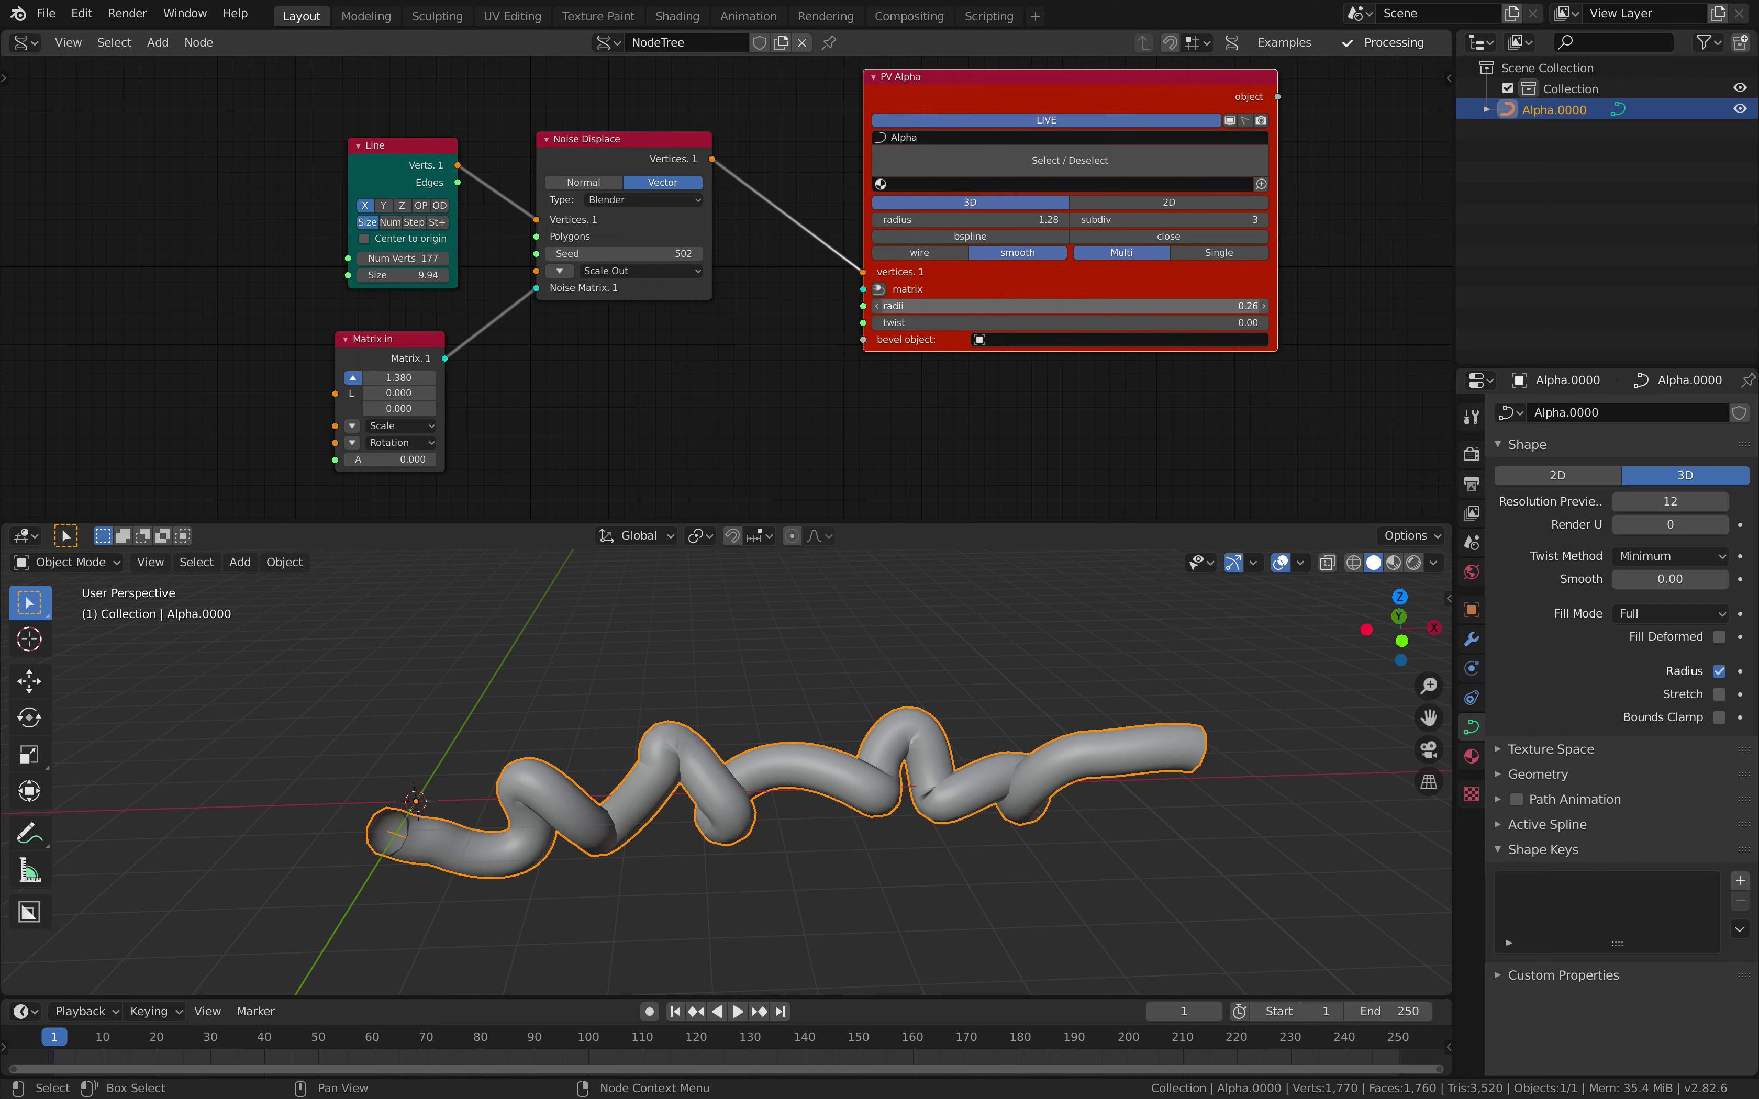
mouse_move(902, 306)
left_mouse_down()
mouse_move(1017, 305)
mouse_move(883, 305)
left_mouse_up()
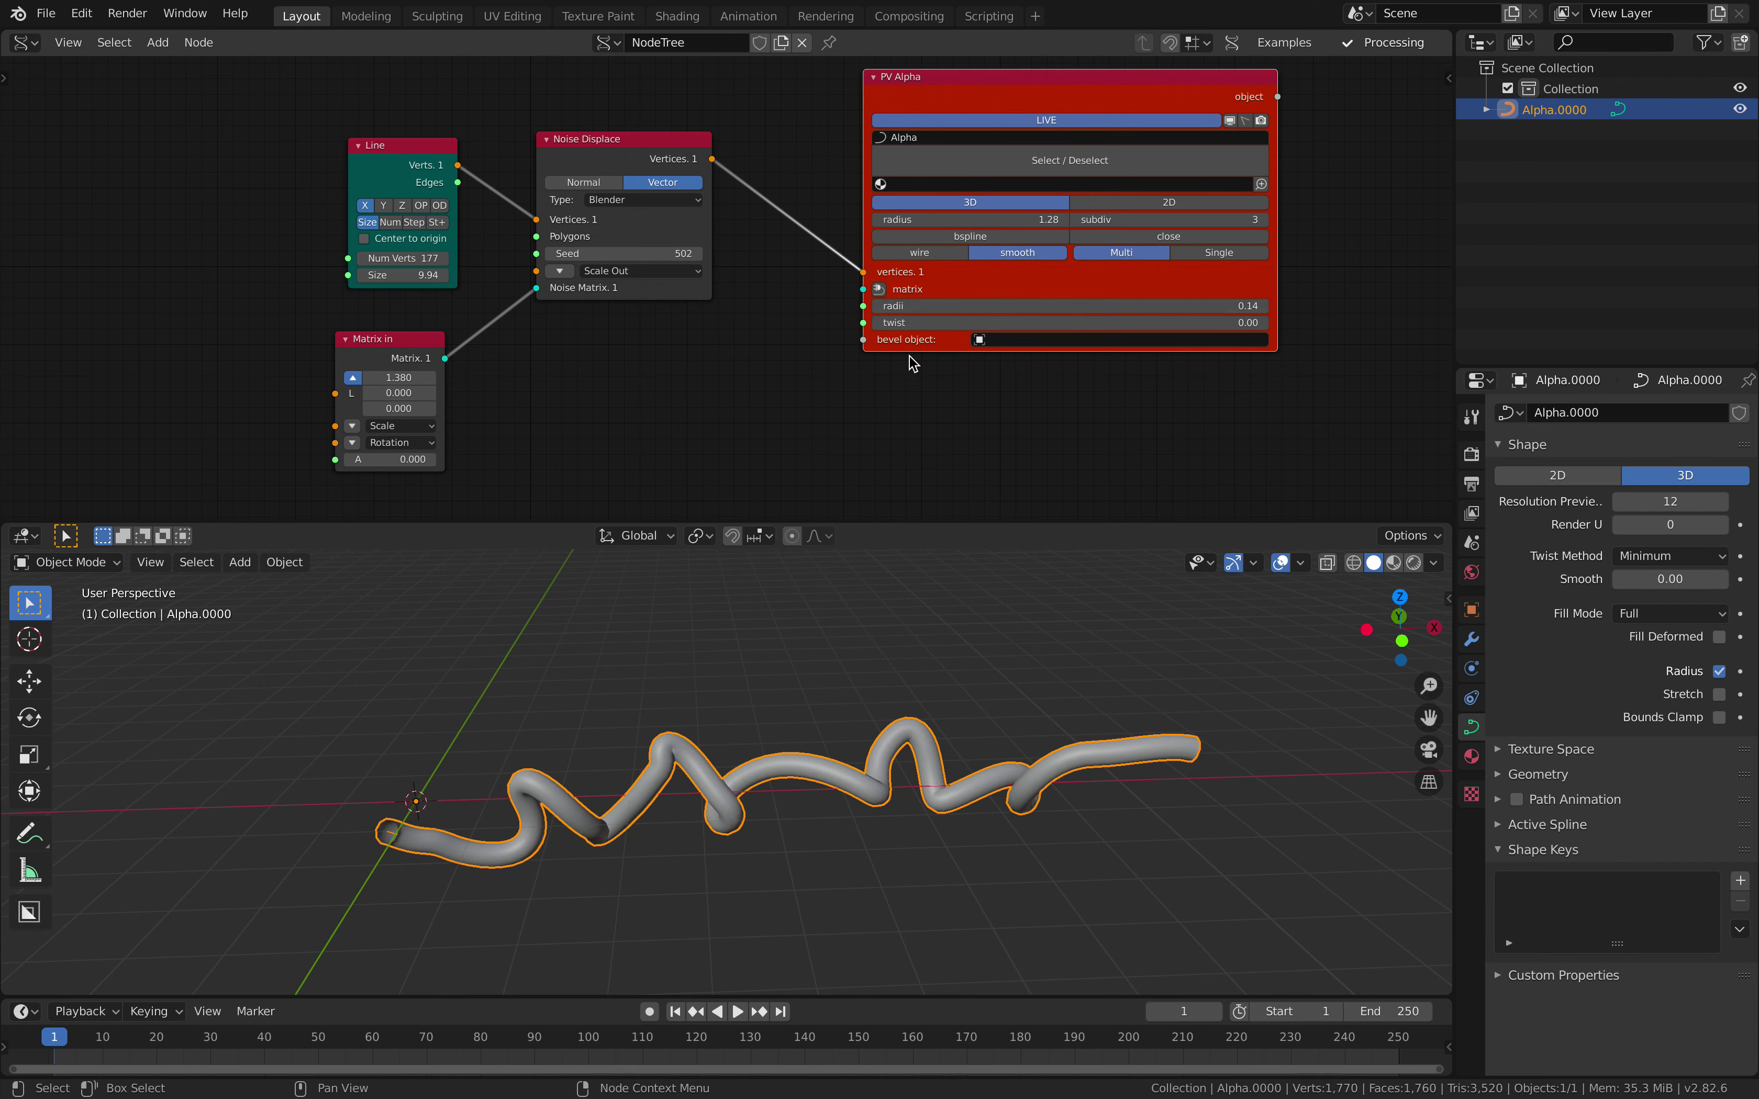
Step: Move the existing Line node farther from Noise Displace and add a second Line node below the node chain
middle_click_drag(699, 326, 704, 292)
left_click_drag(403, 117, 311, 122)
middle_click_drag(598, 316, 586, 308)
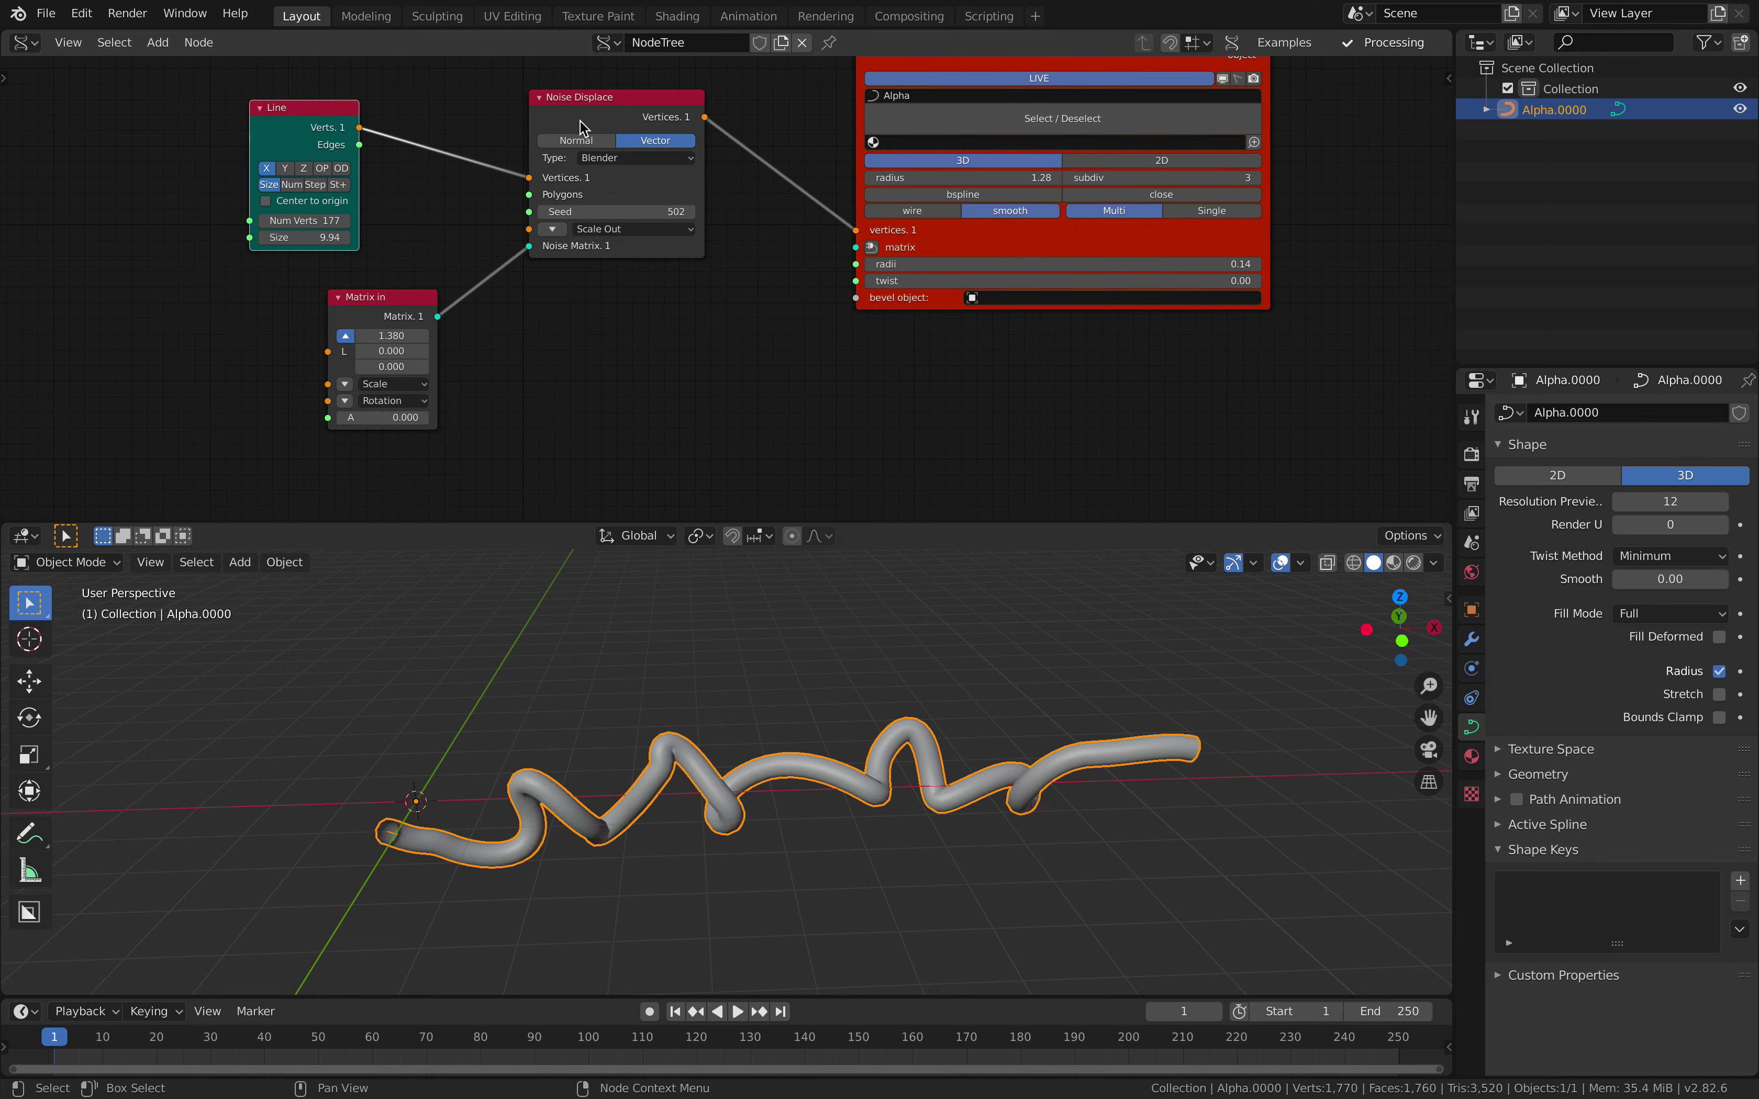
scroll(582, 127, "down", 2)
middle_click_drag(588, 138, 612, 139)
key("shift+a")
left_click(612, 316)
type("line")
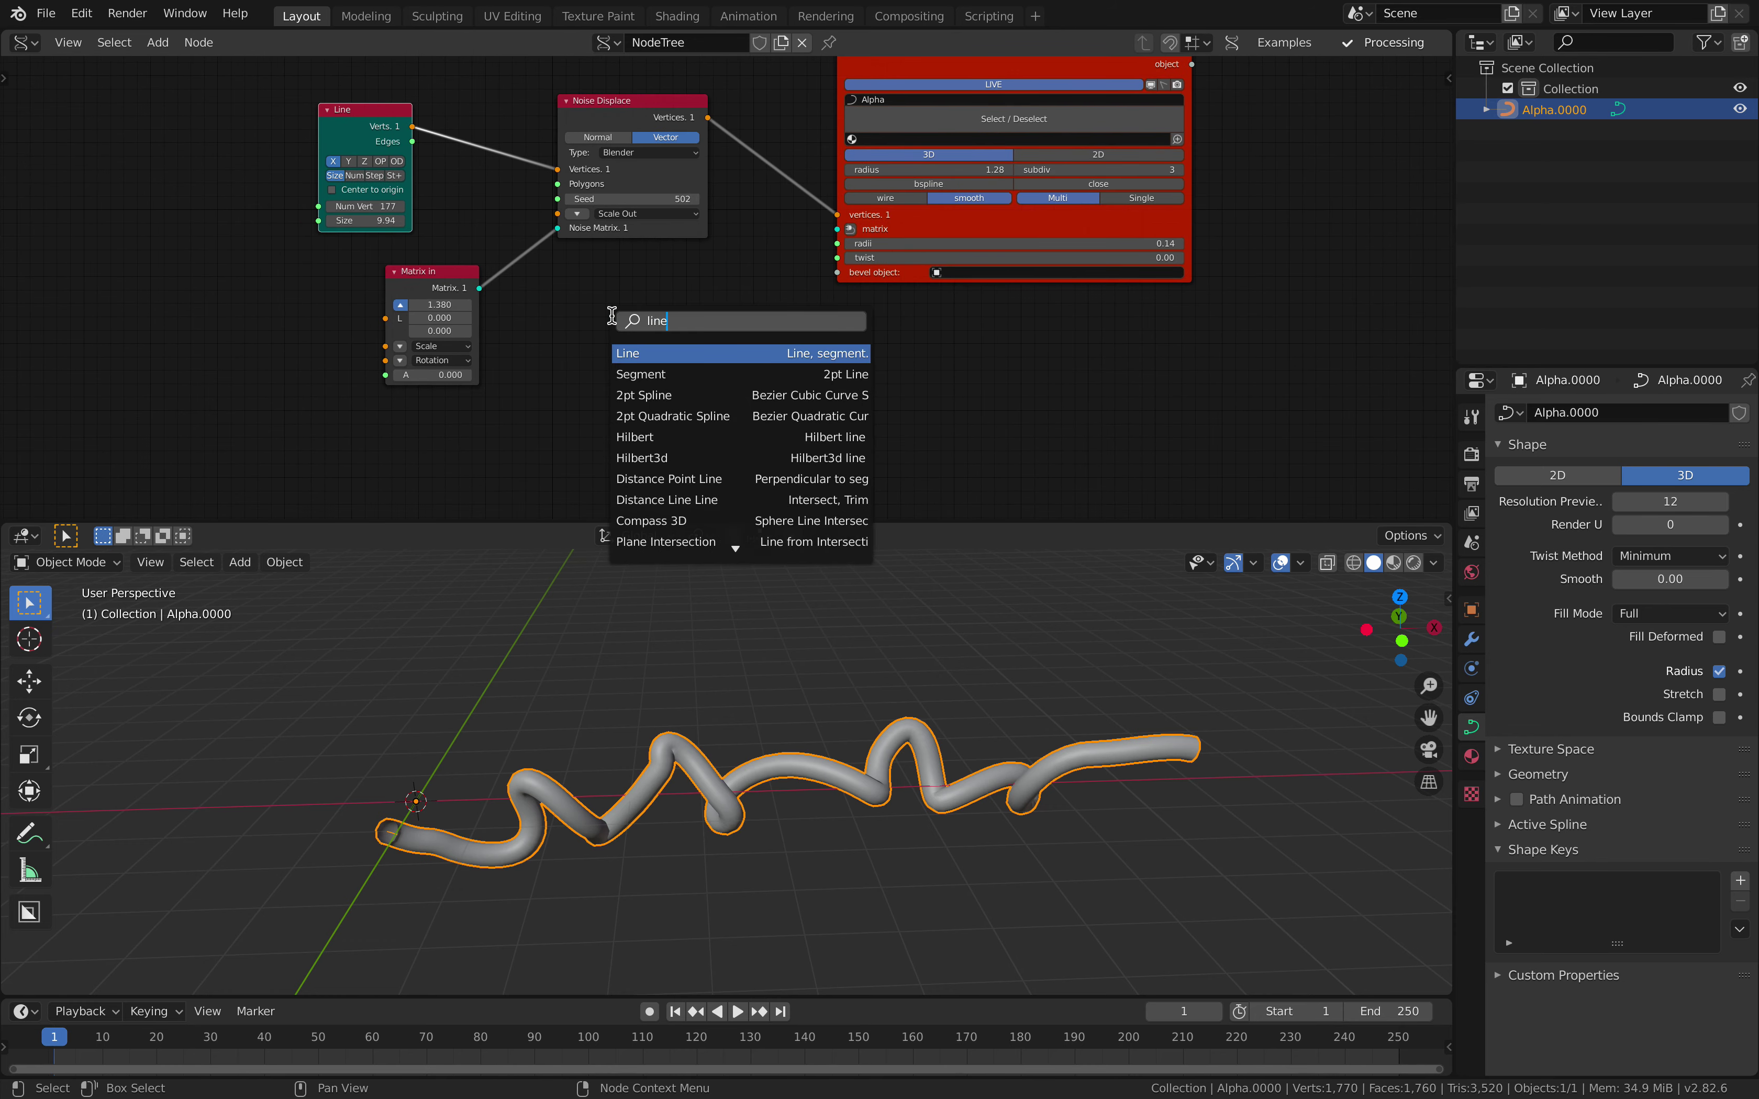
key("Return")
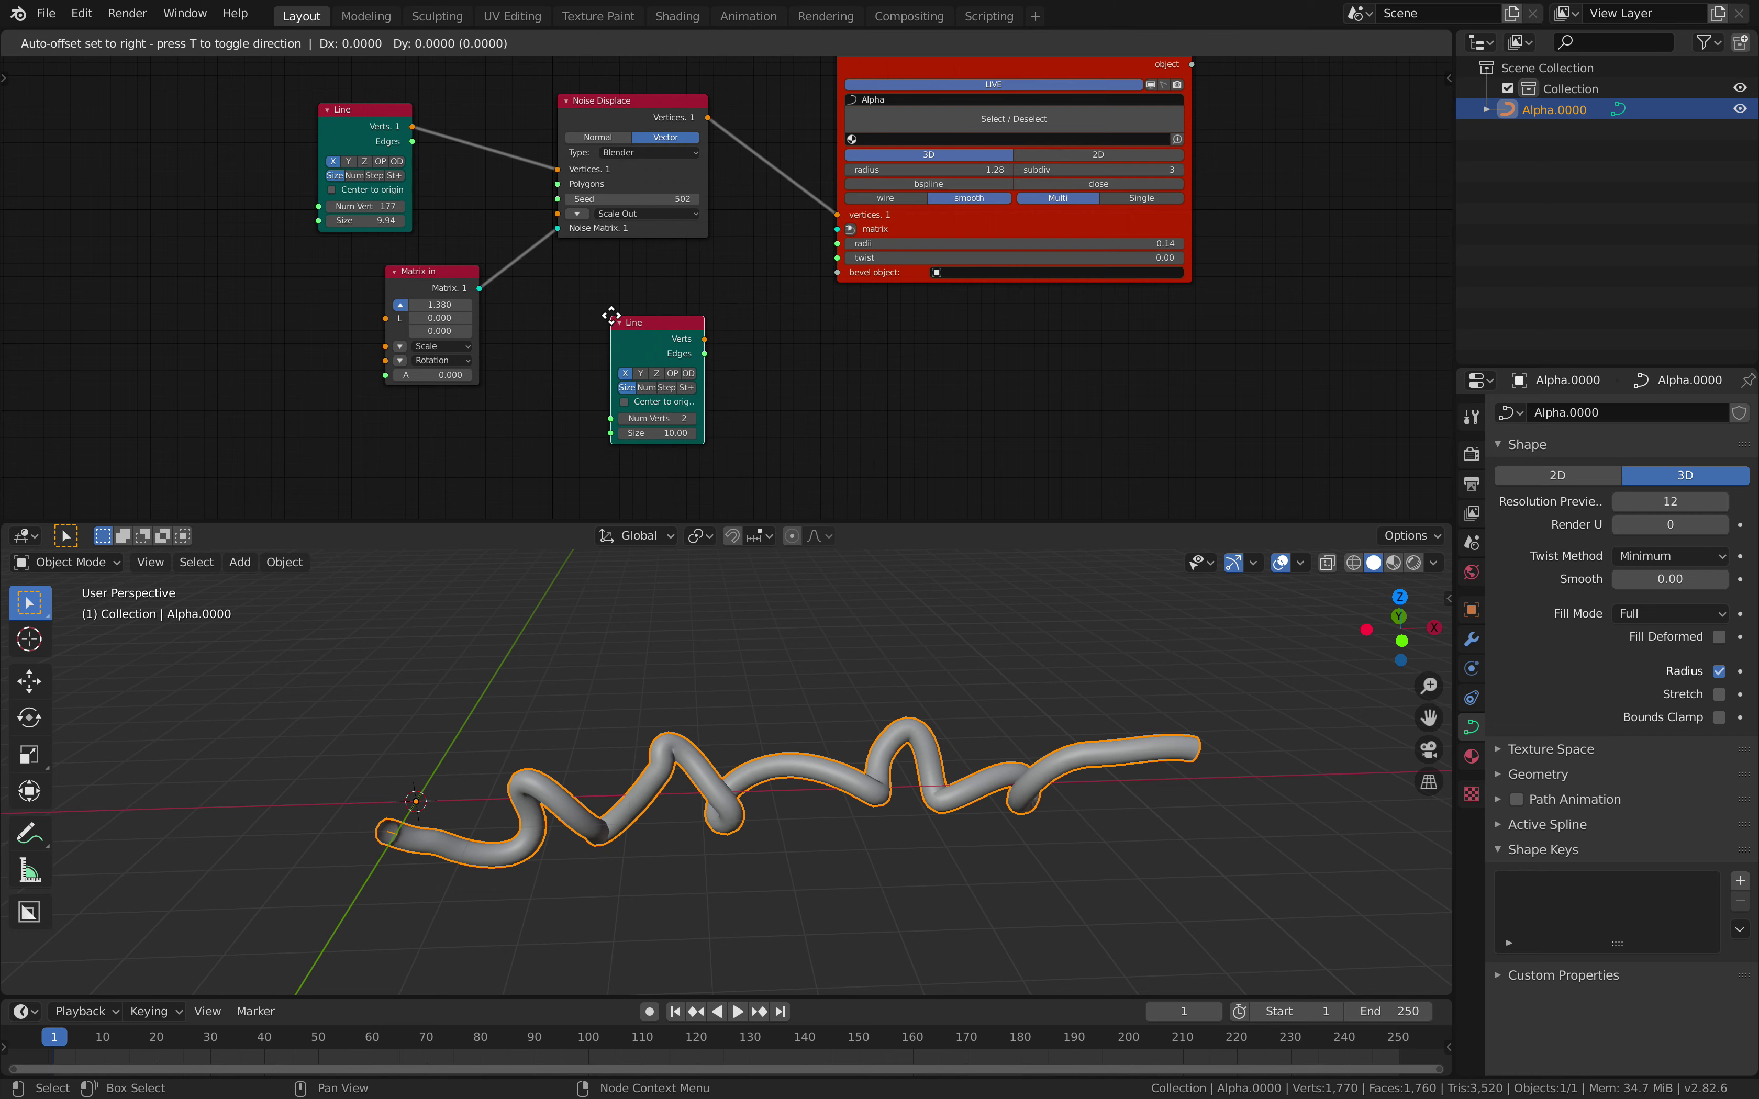
left_click(611, 316)
Step: Save the Blender file to the Desktop as PV_advanced_001.blend
key("ctrl+s")
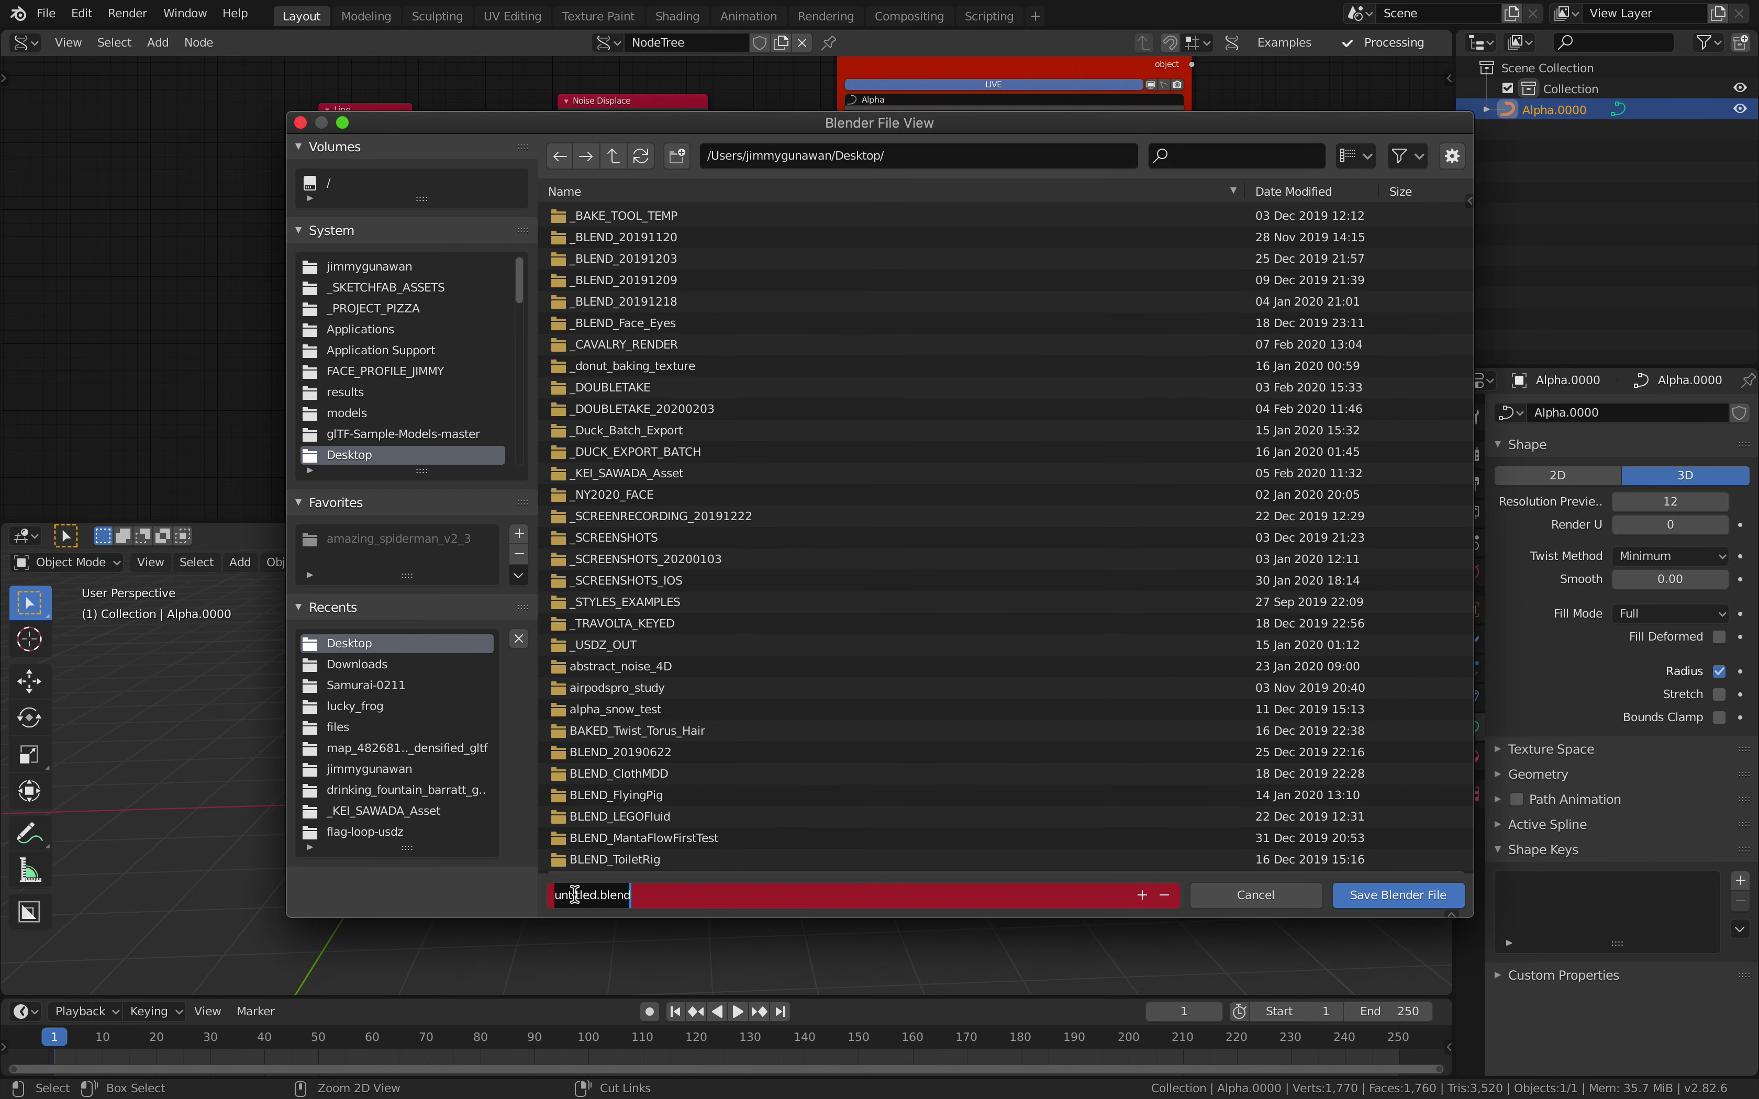
type("PV_advanced_00")
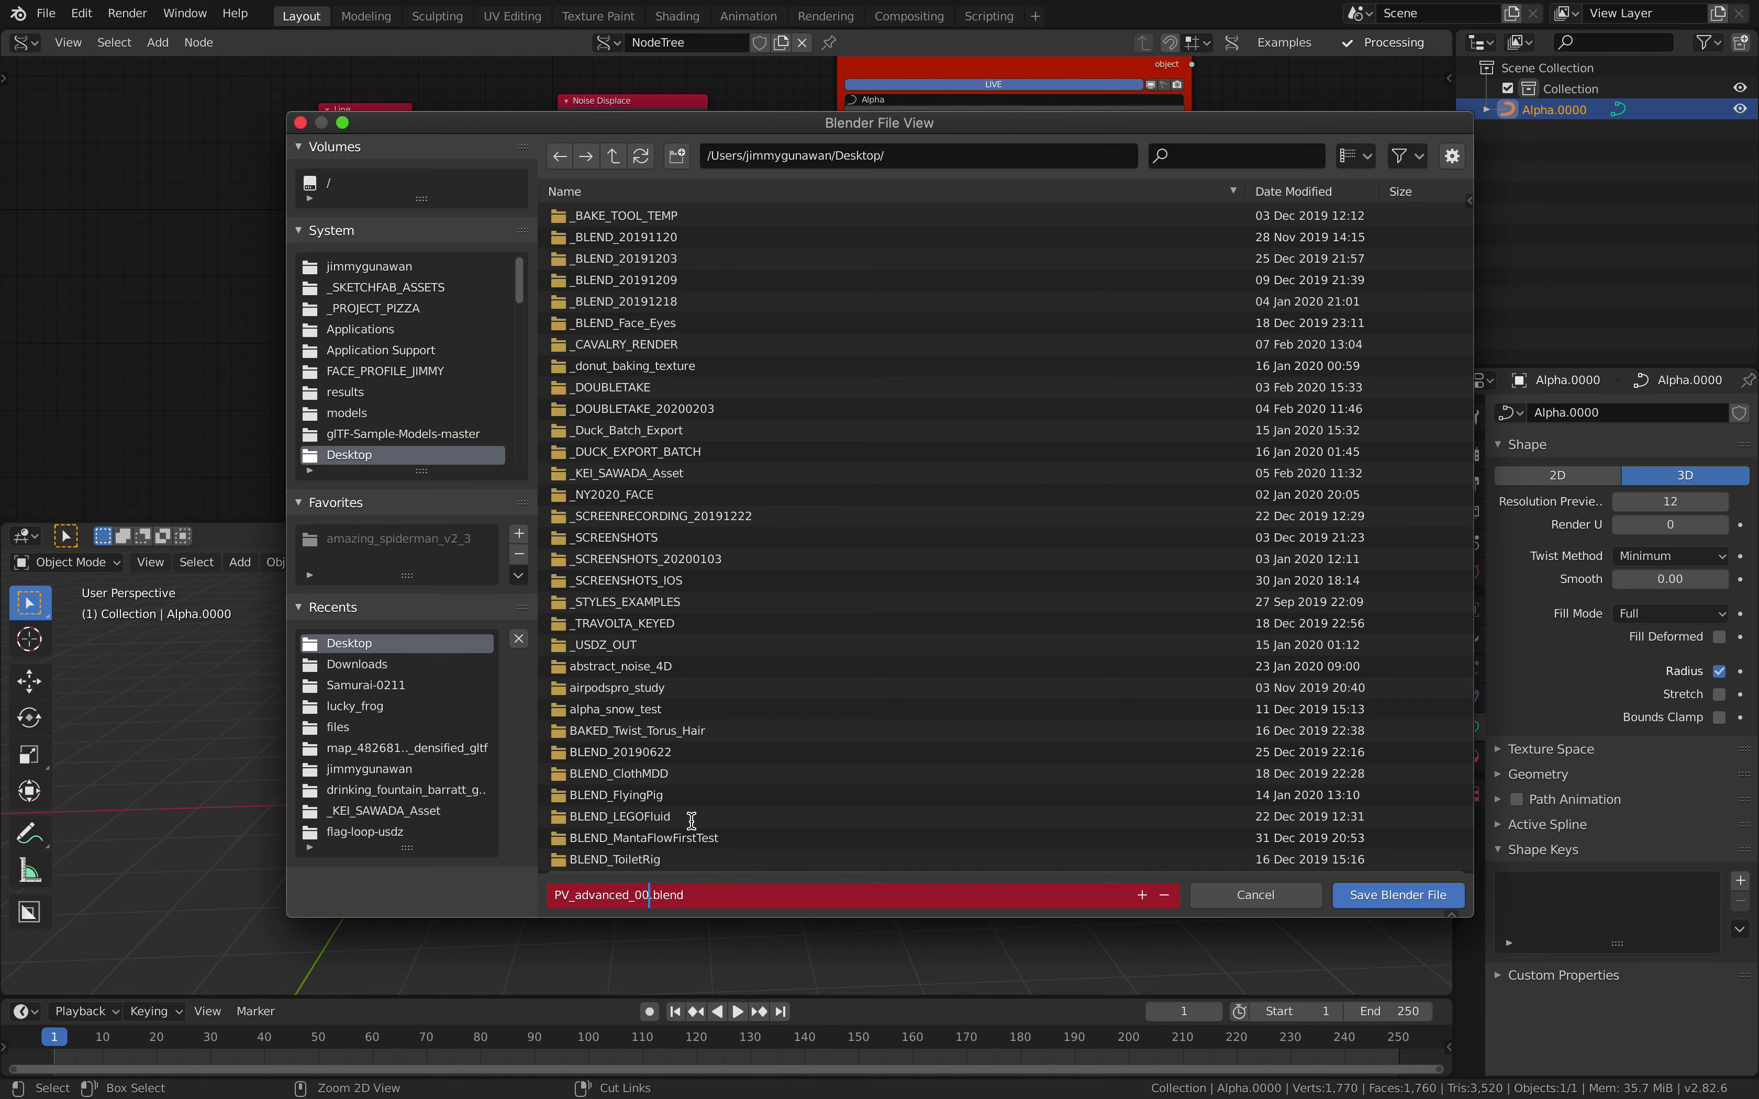
key("Return")
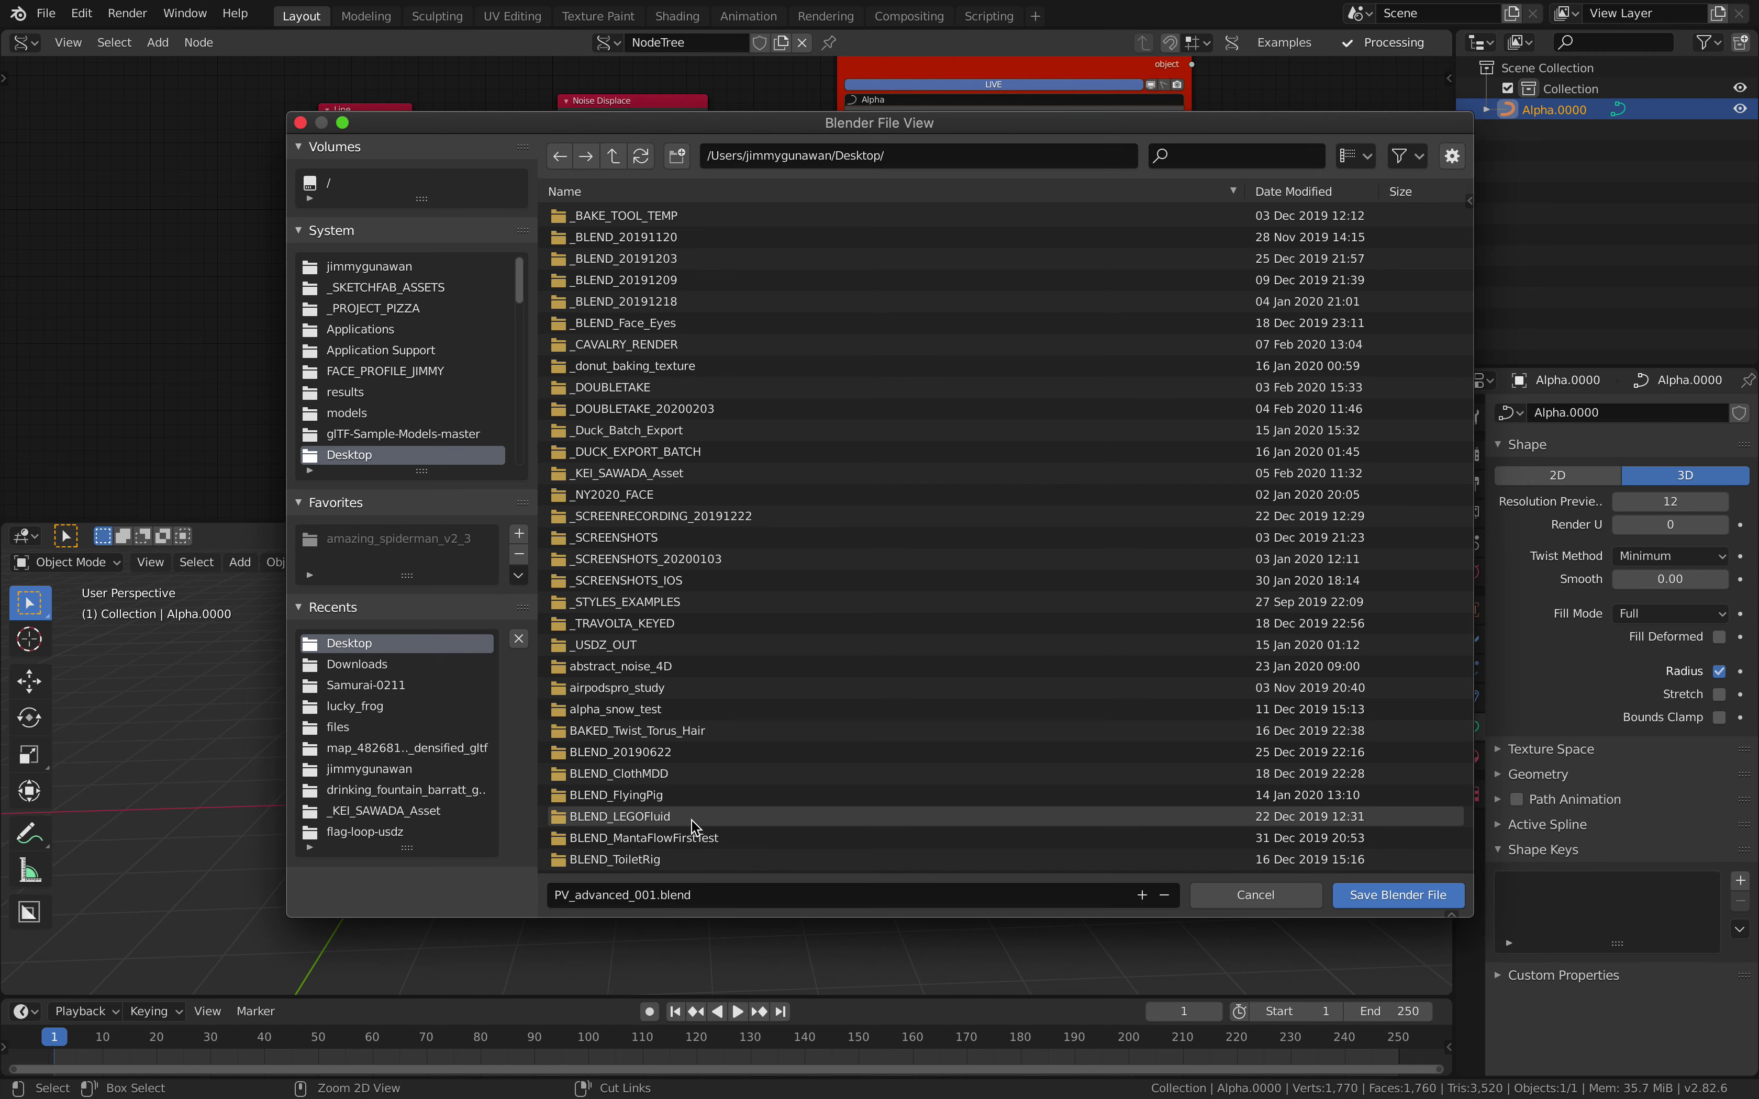
left_click(1362, 895)
Step: Place the new Line node below the Matrix in node and shift Matrix in slightly to make room
left_click_drag(645, 318, 413, 402)
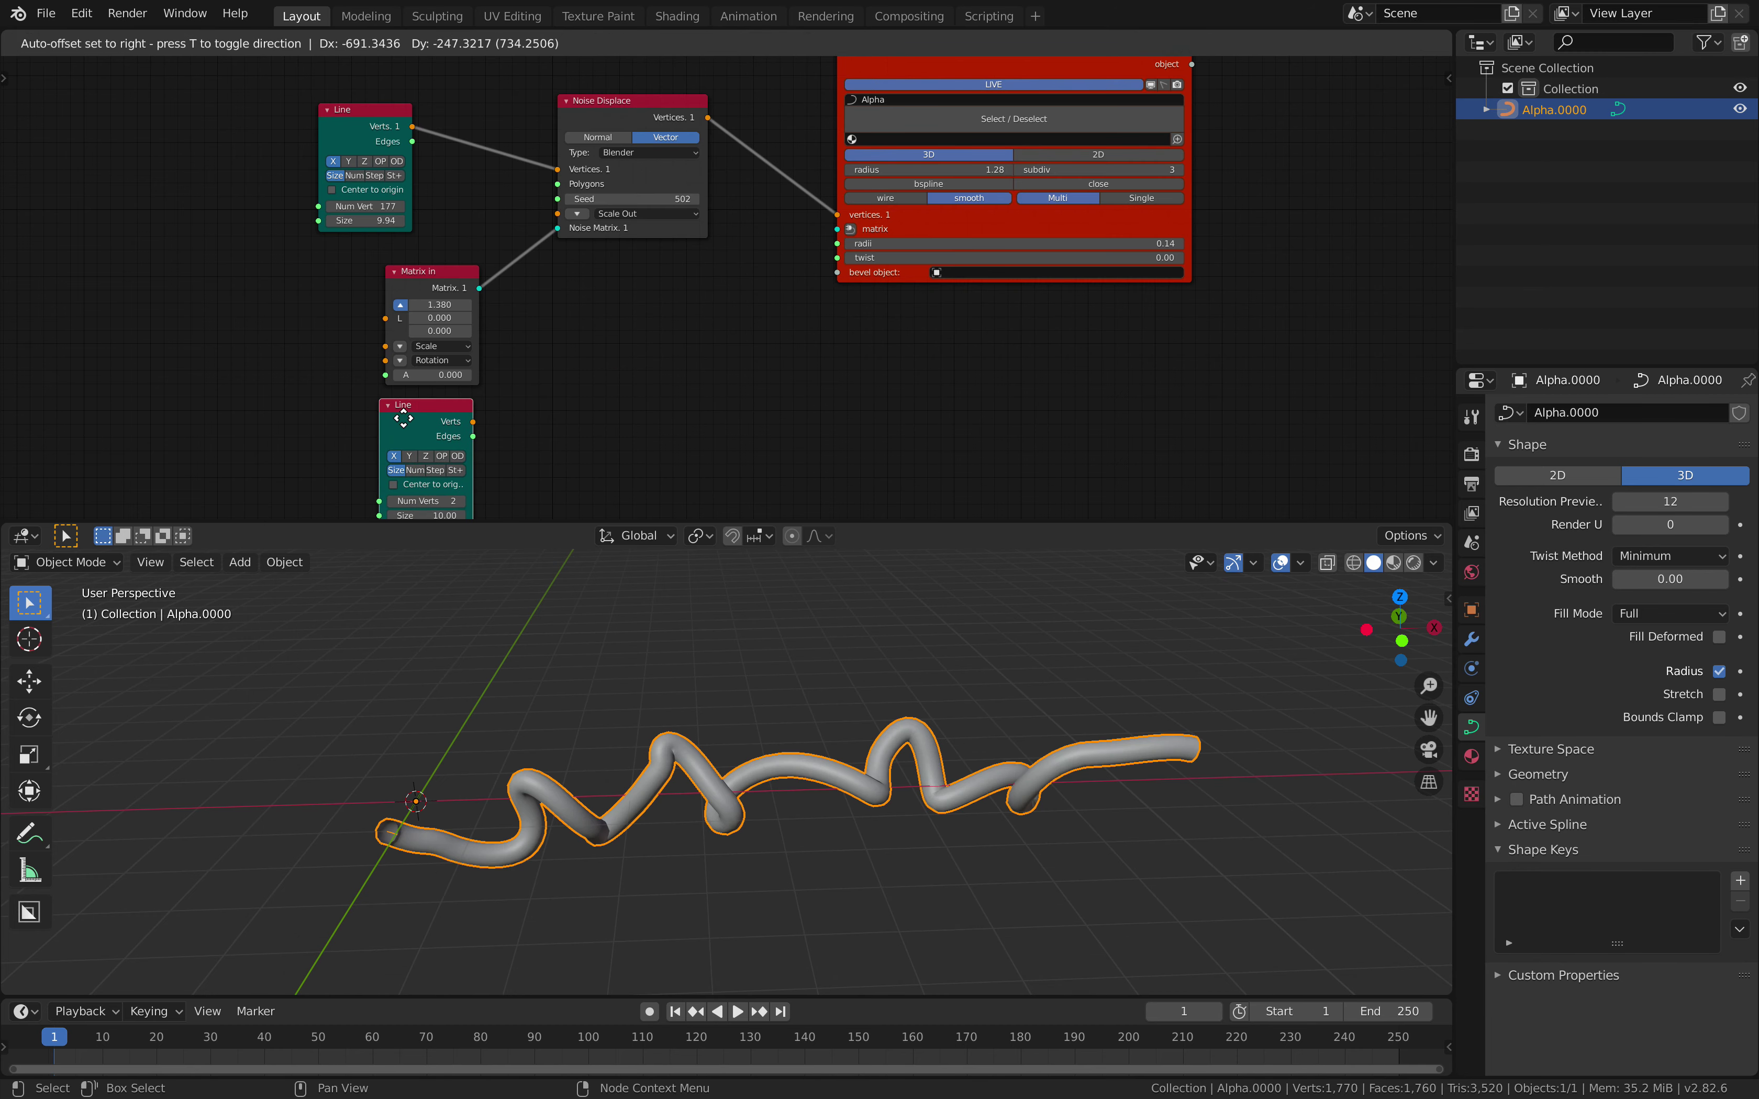
middle_click_drag(413, 402, 420, 370)
left_click_drag(445, 245, 423, 234)
middle_click_drag(501, 245, 503, 273)
scroll(519, 285, "down", 1)
scroll(523, 294, "up", 1)
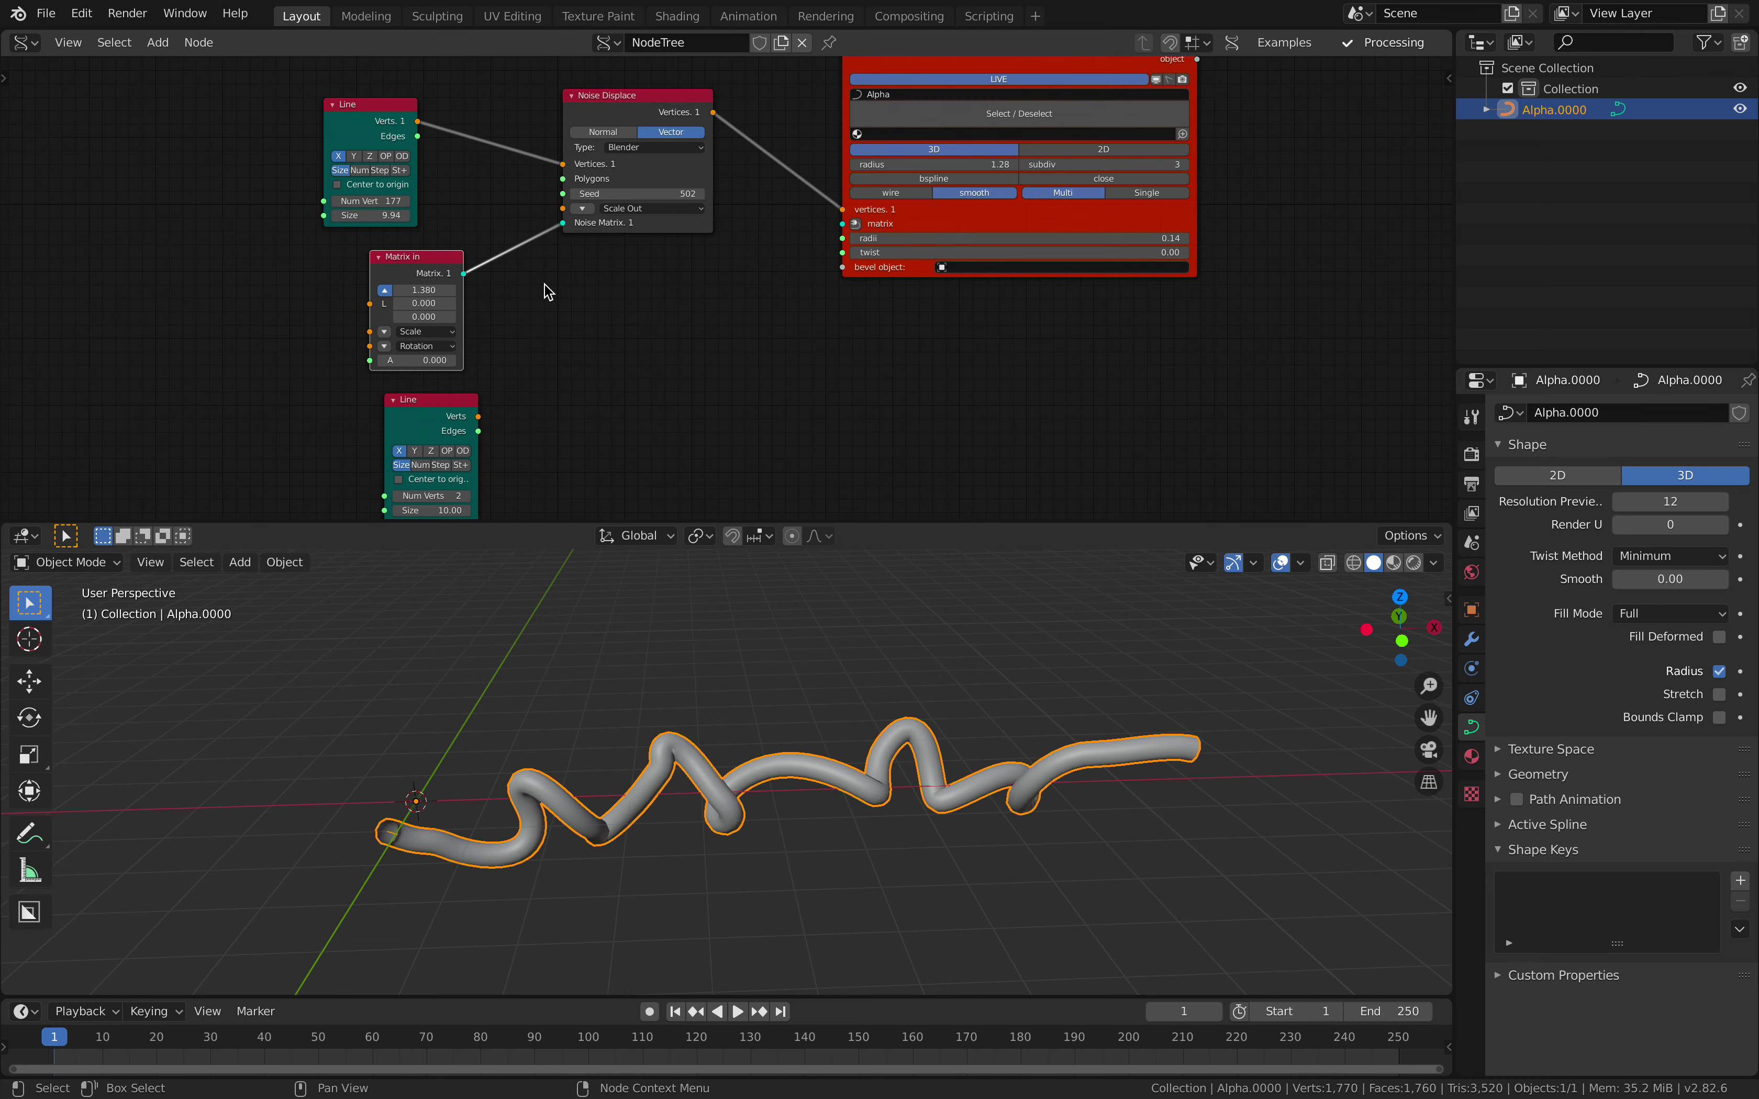
Step: Add a second Polyline Viewer node below the Noise Displace node
key("alt+space")
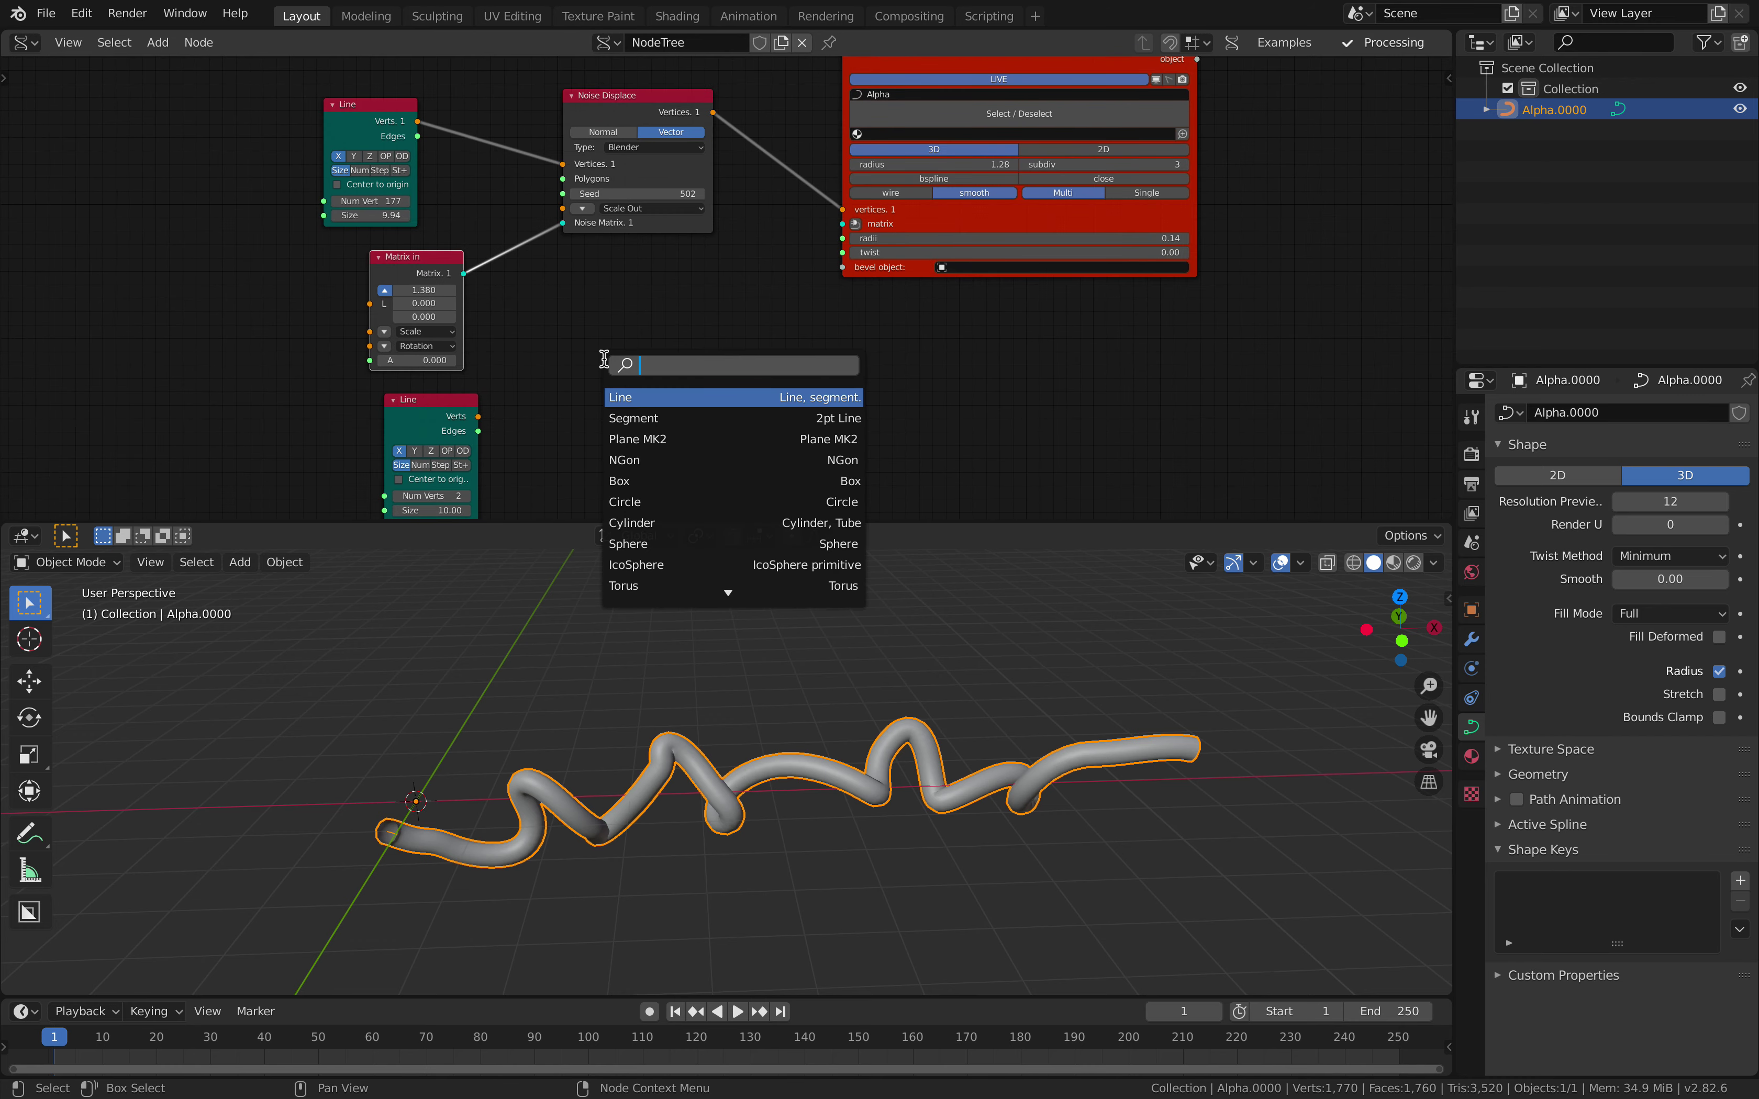
type("polyi")
key("BackSpace")
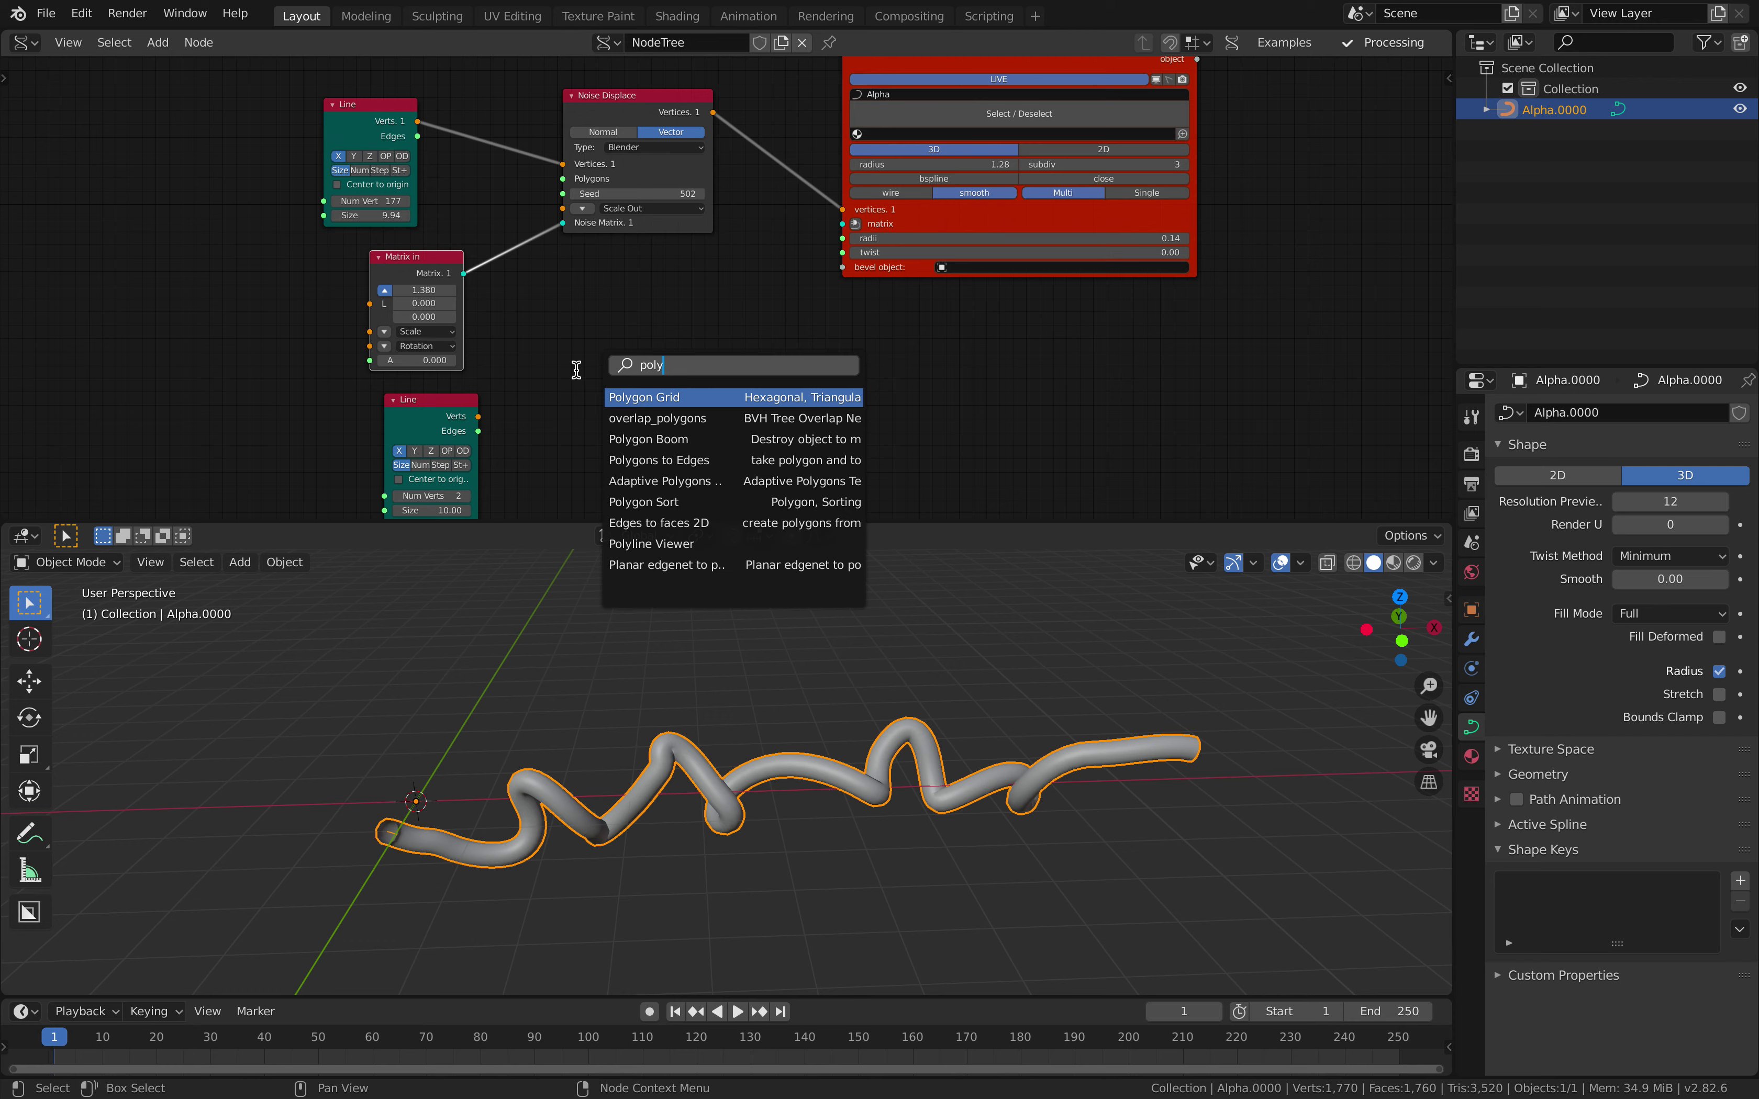
type("l")
key("Return")
left_click(617, 276)
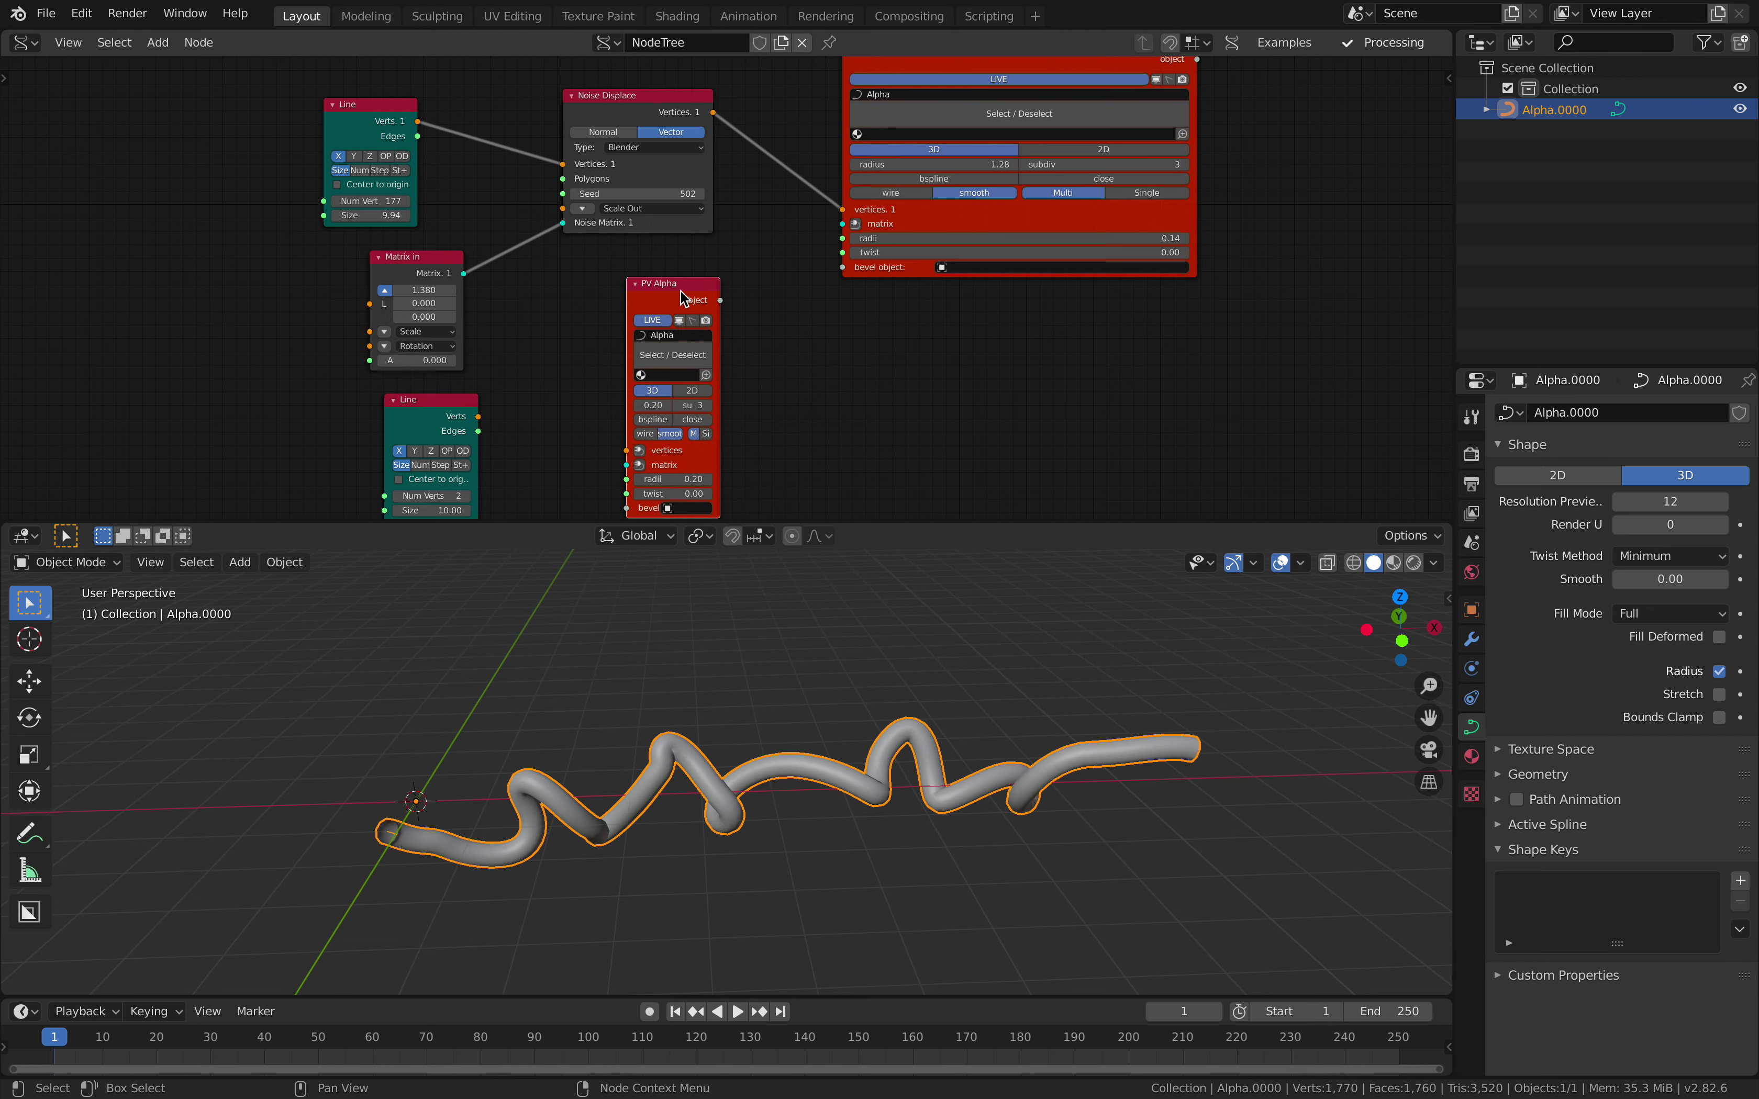
Step: Rename the new polyline viewer's base name to Bevel
scroll(678, 290, "up", 1)
scroll(704, 342, "up", 1)
left_click(694, 352)
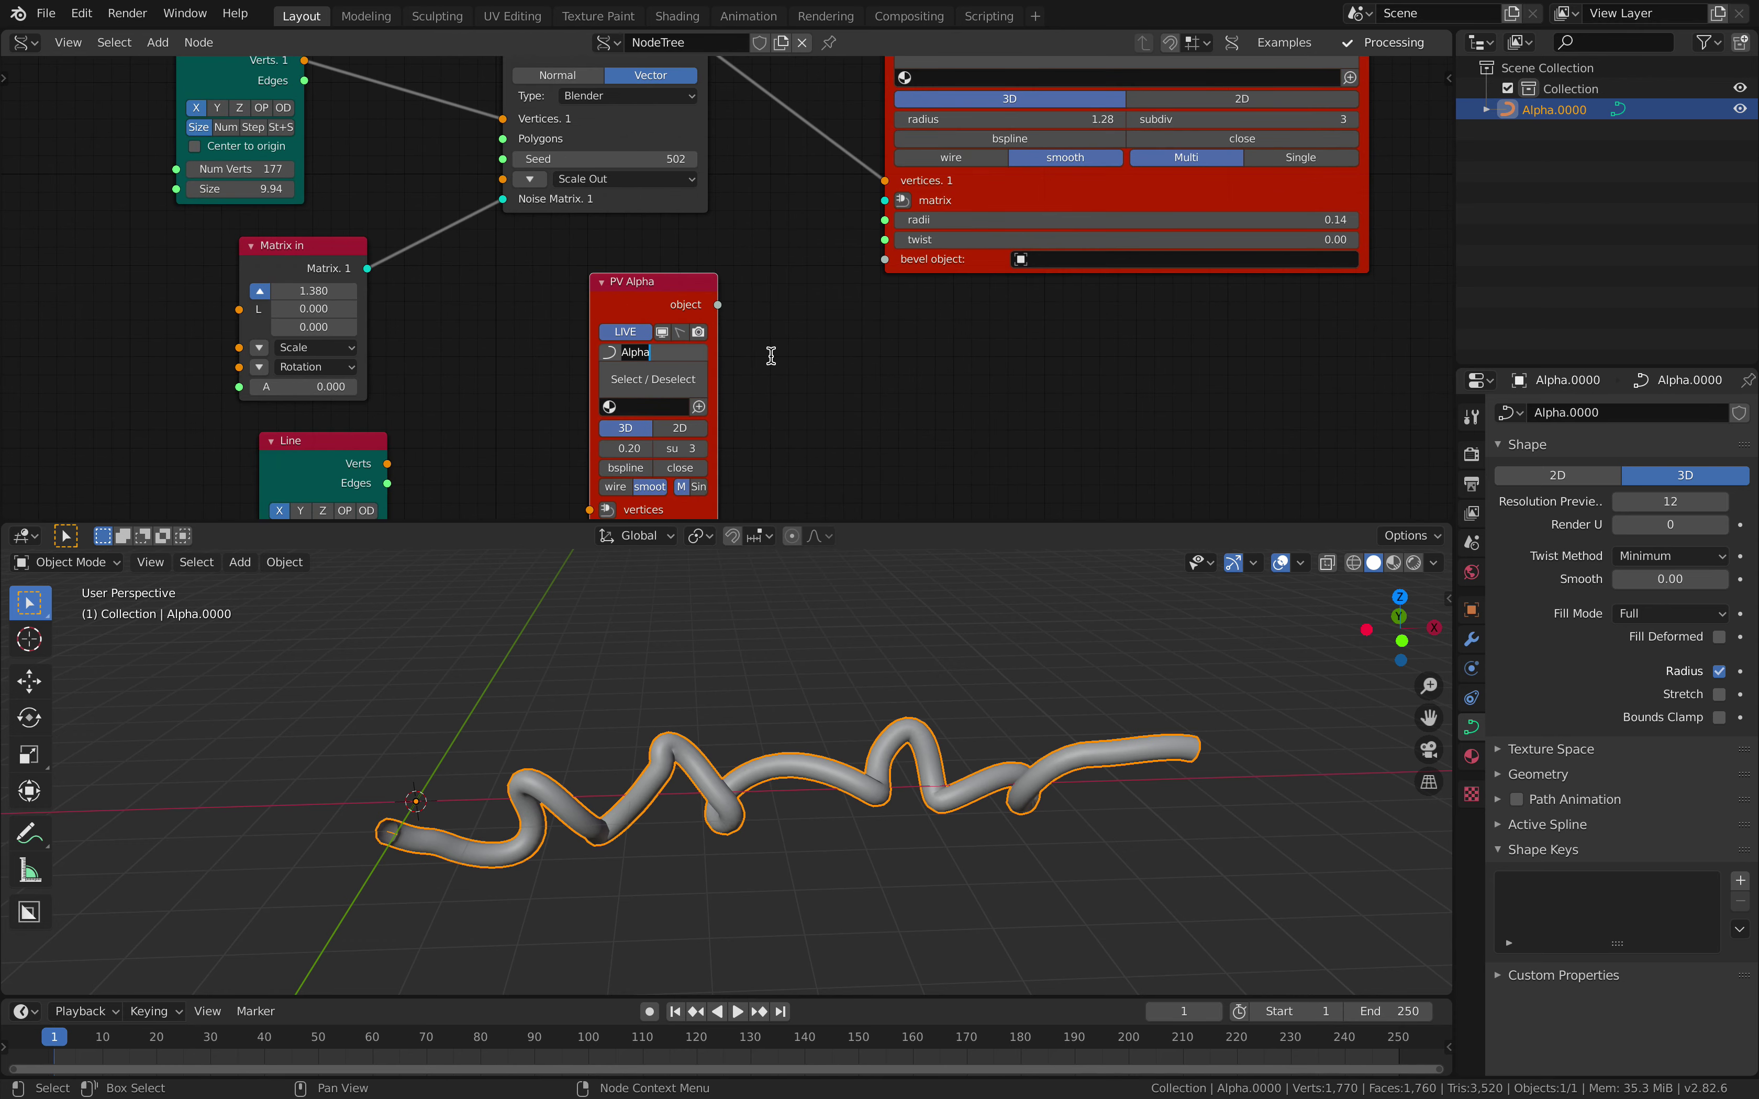
type("Beve")
key("Return")
left_click(686, 351)
type("l")
key("Return")
Step: Reposition the PV Bevel node and connect the second Line node's Verts output to its vertices input
middle_click_drag(975, 232, 708, 465)
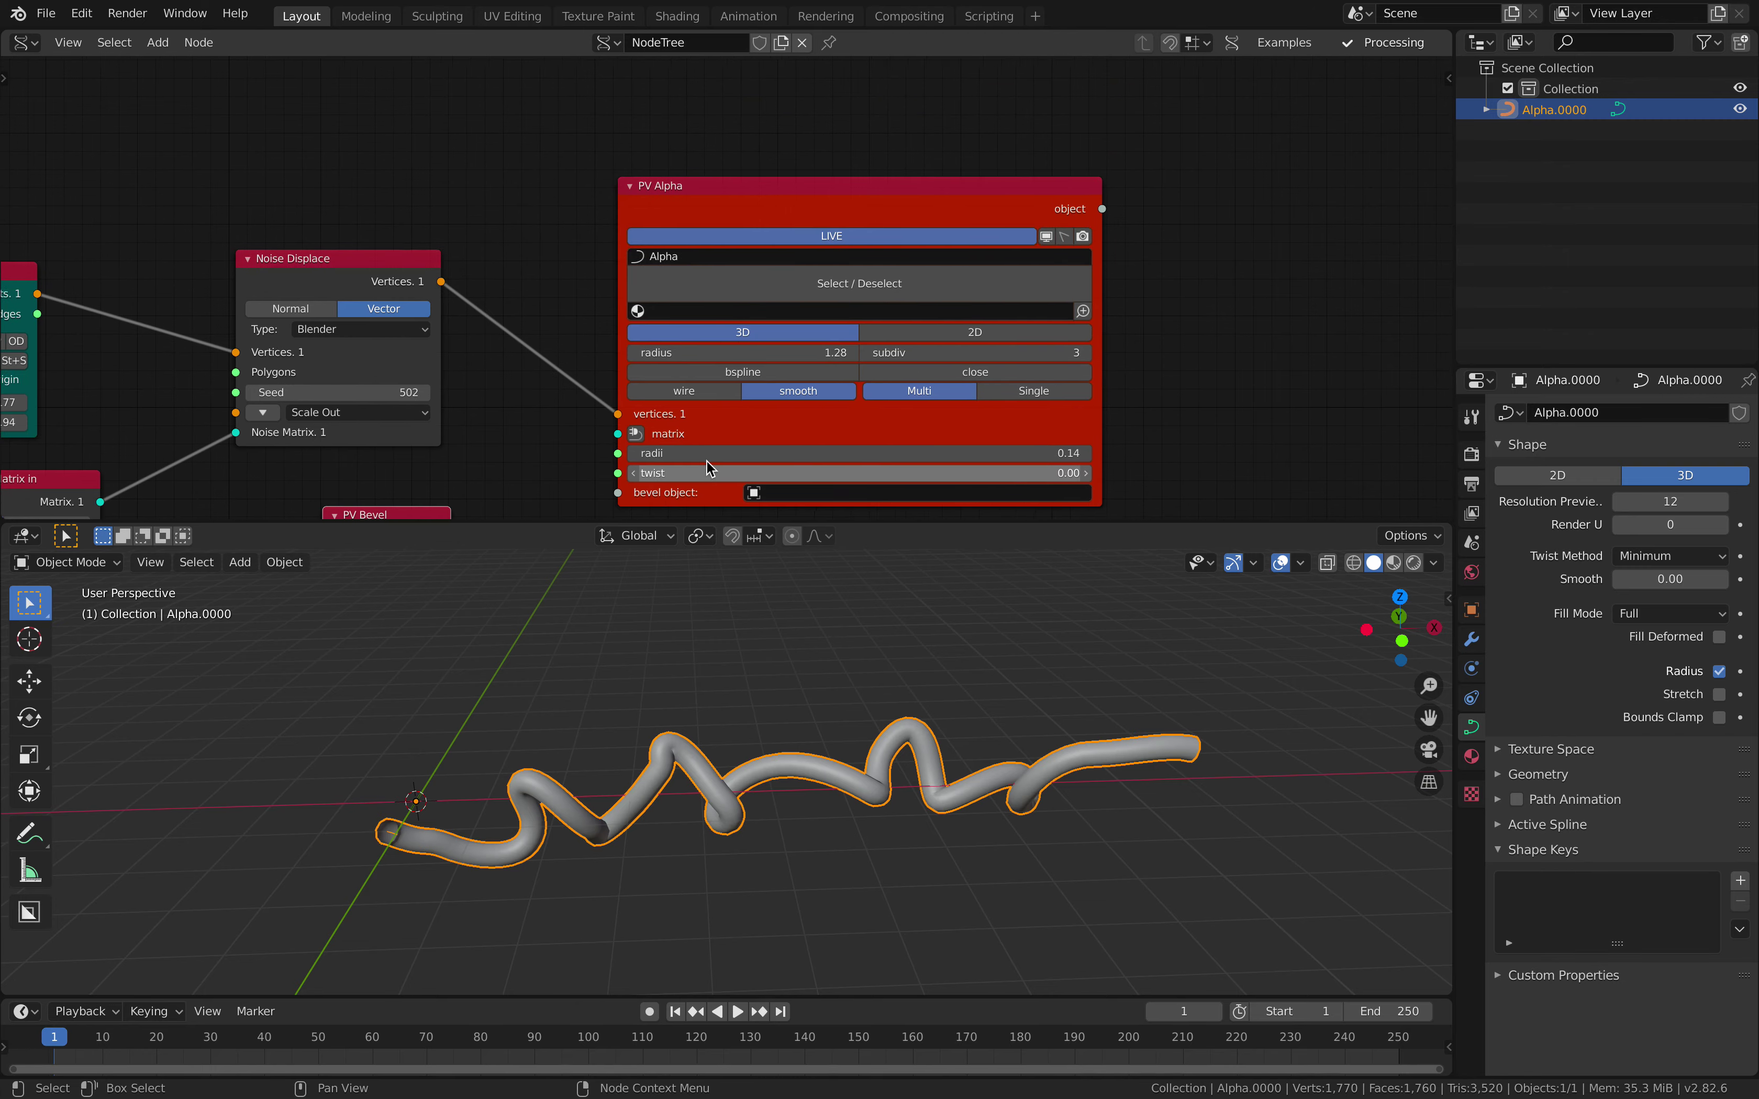
scroll(763, 284, "down", 3)
middle_click_drag(559, 370, 680, 196)
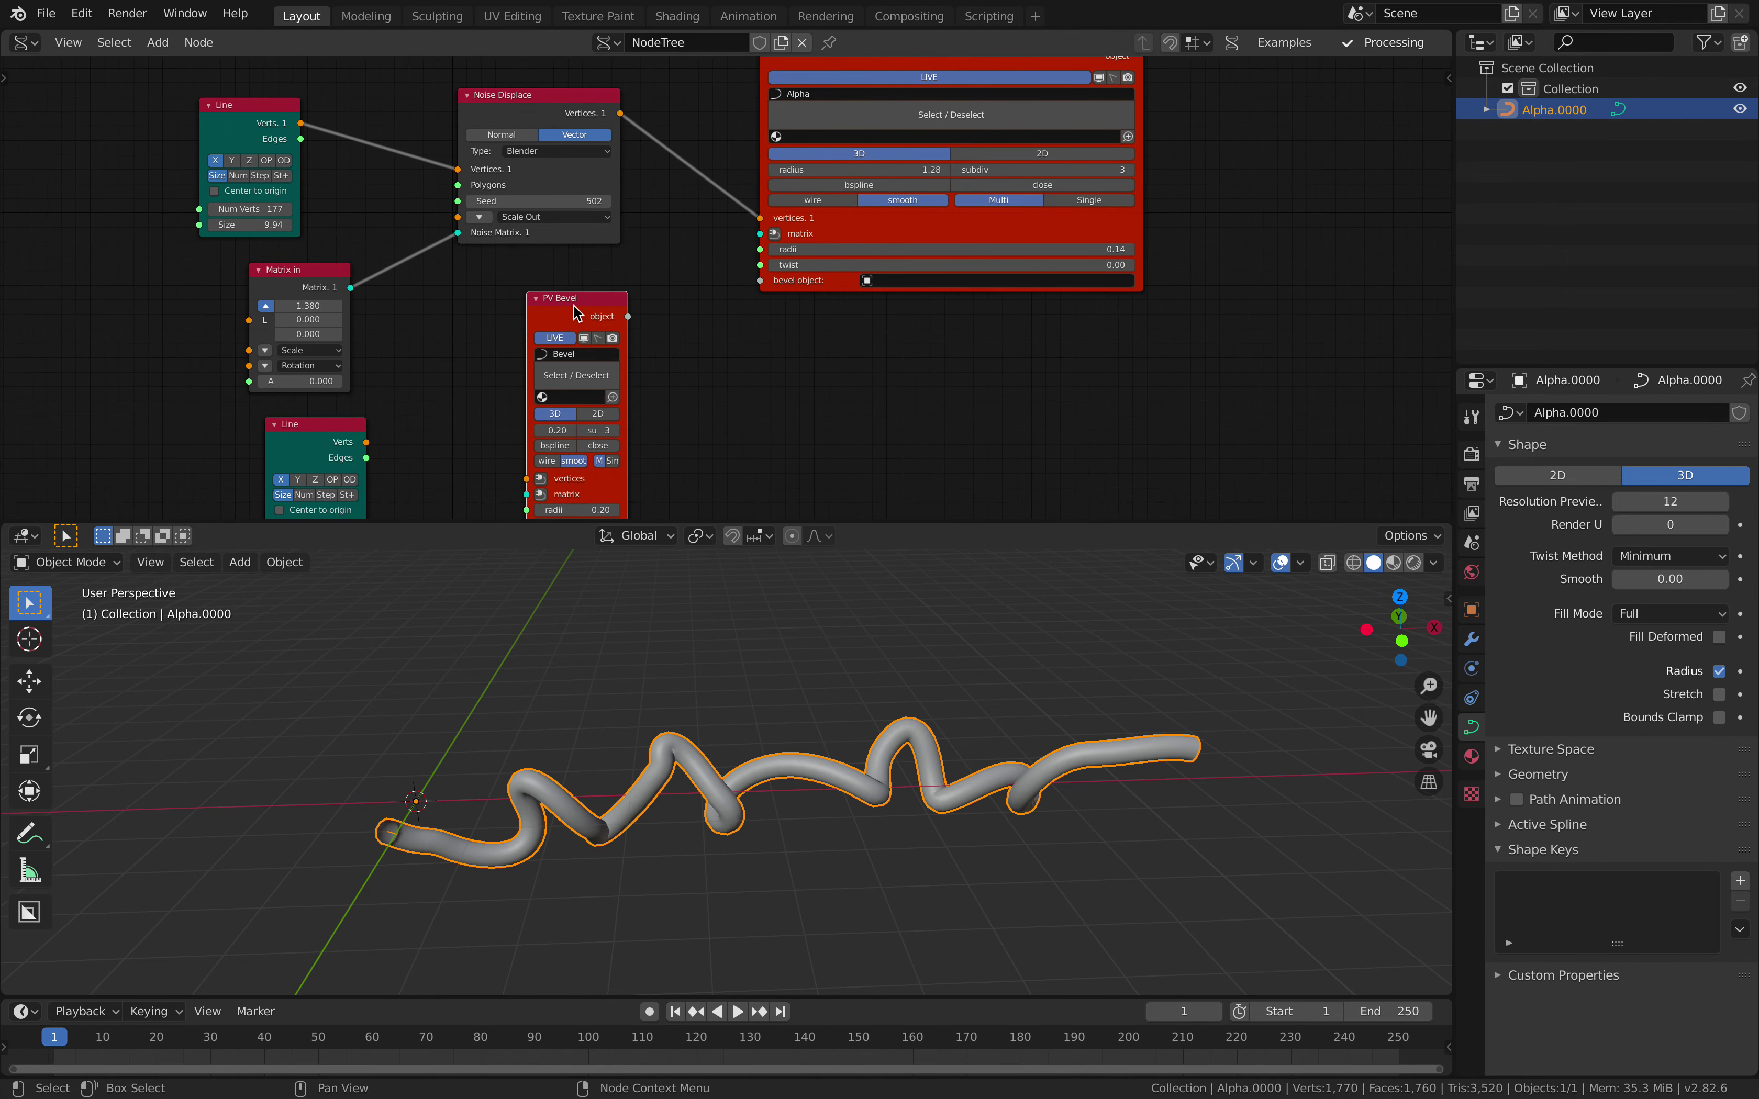
left_click_drag(573, 305, 634, 277)
middle_click_drag(633, 309, 666, 200)
scroll(666, 200, "up", 2)
left_click_drag(355, 354, 614, 360)
left_click_drag(675, 149, 612, 199)
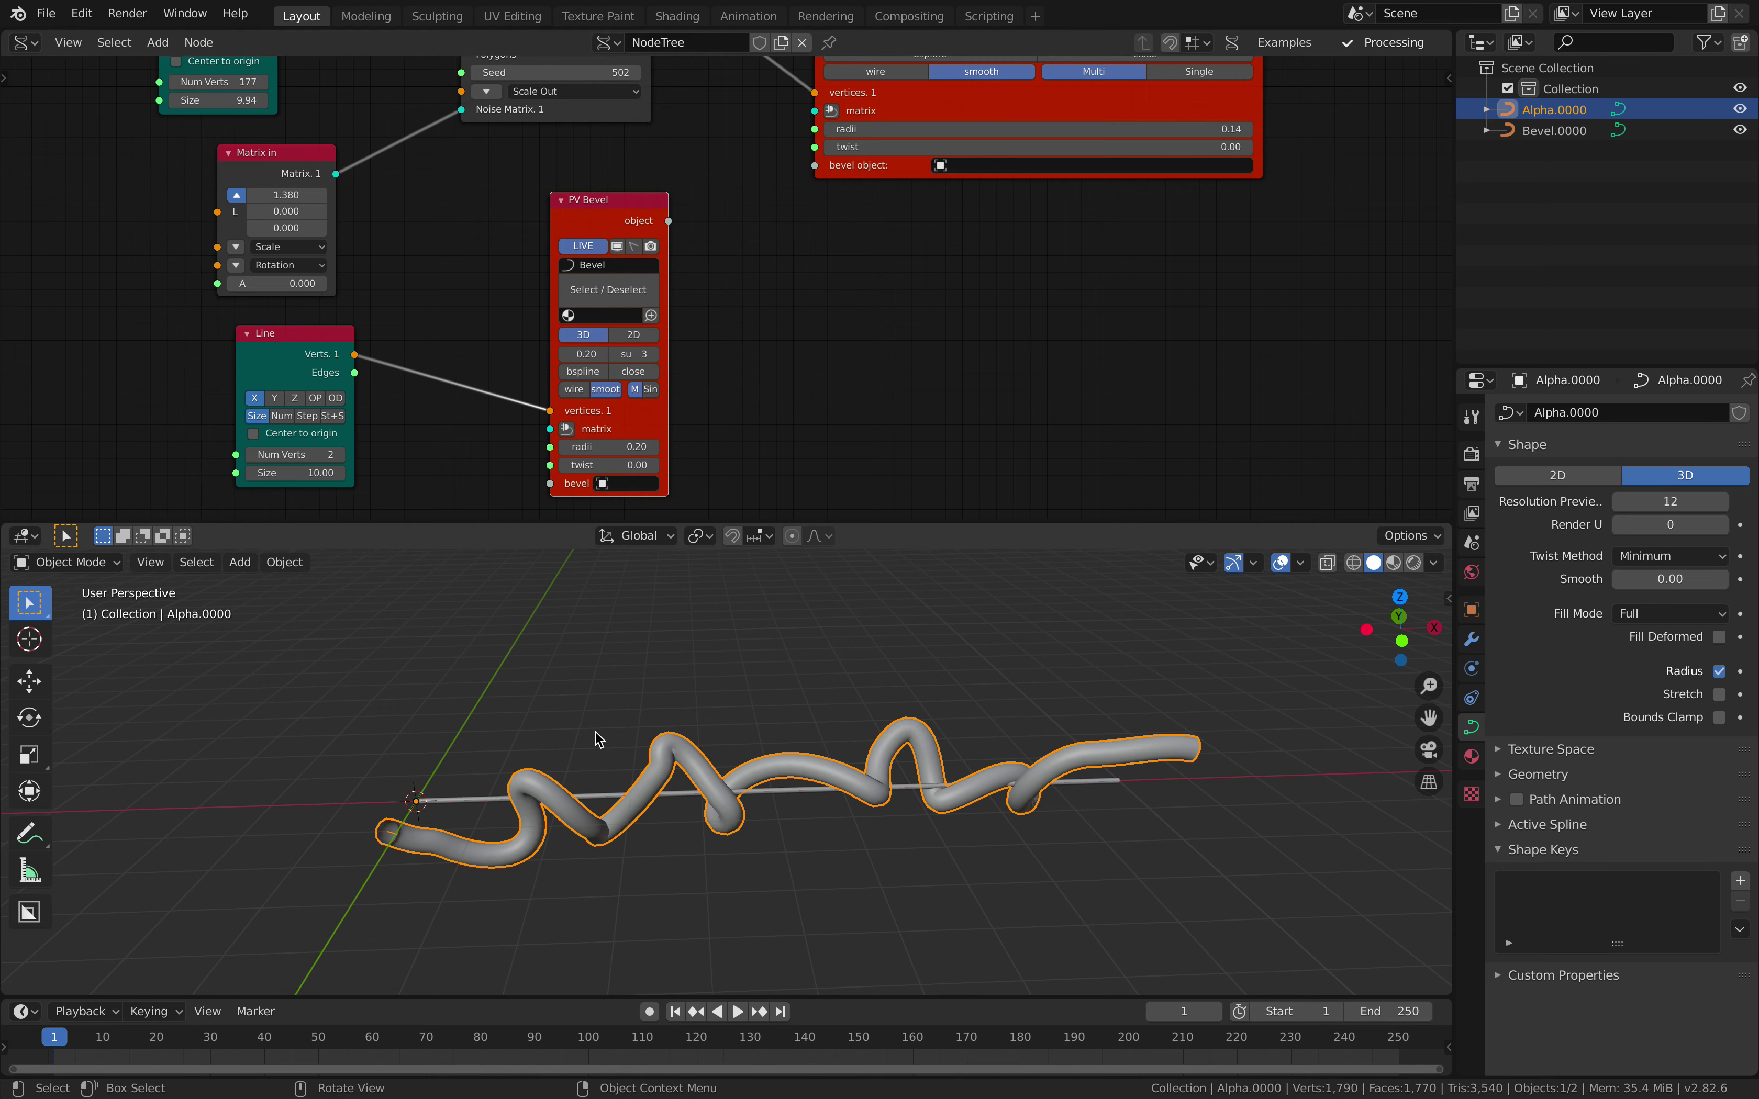
Step: Connect the PV Bevel object output to PV Alpha's bevel object input and select the Alpha curve to check it
left_click(593, 799)
middle_click_drag(681, 241, 624, 336)
left_click_drag(612, 316, 756, 266)
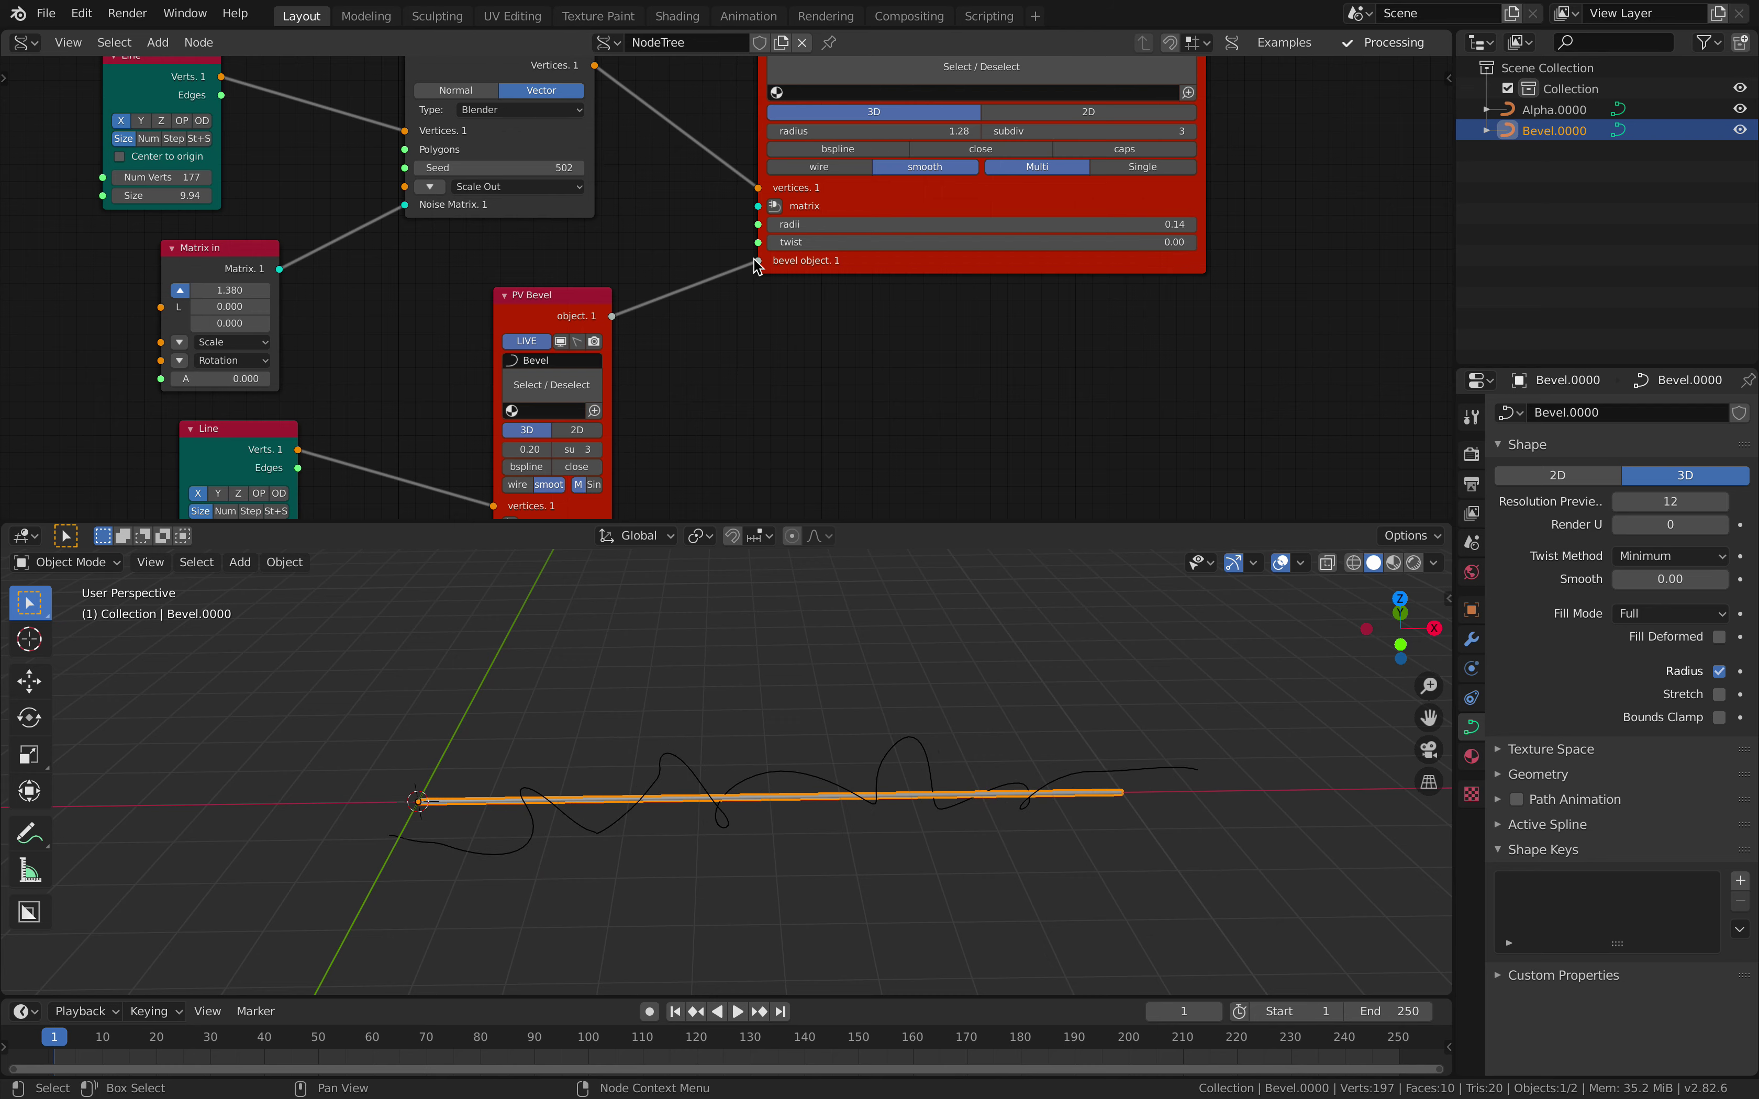
middle_click_drag(796, 640, 821, 716)
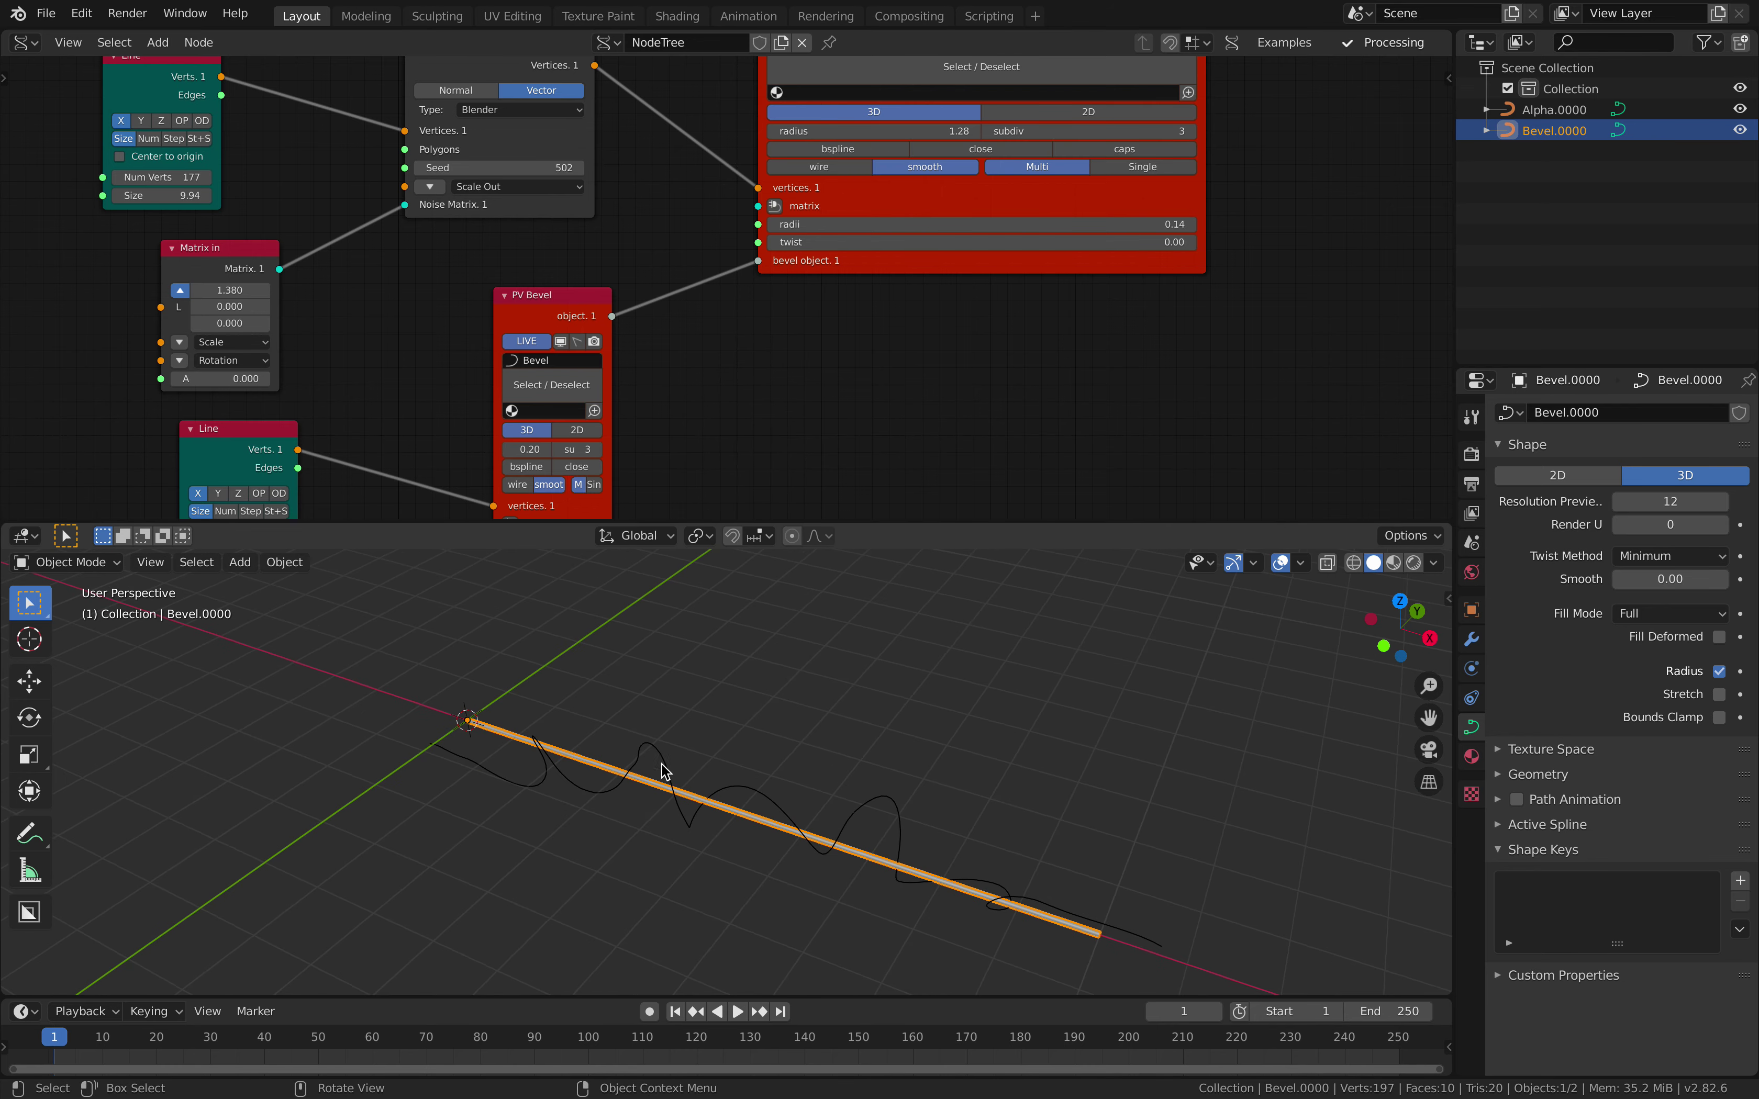
middle_click_drag(664, 770, 595, 782)
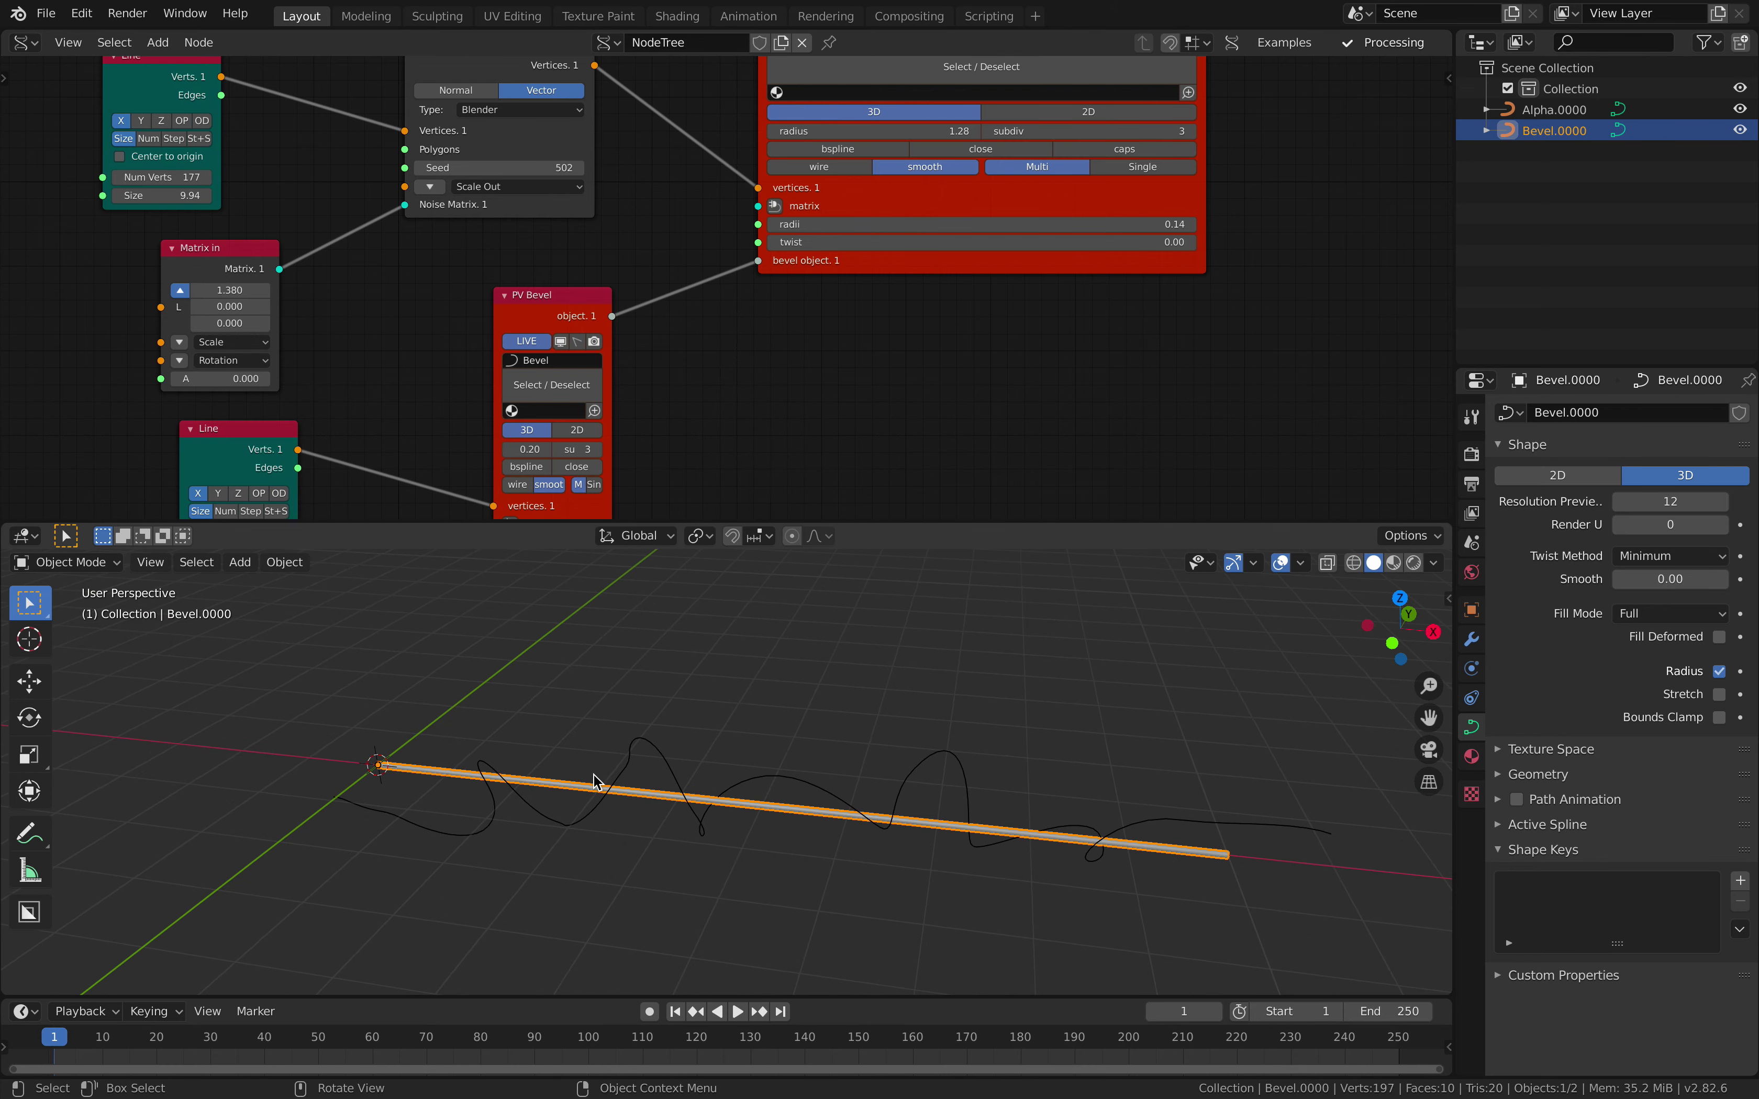
left_click(969, 782)
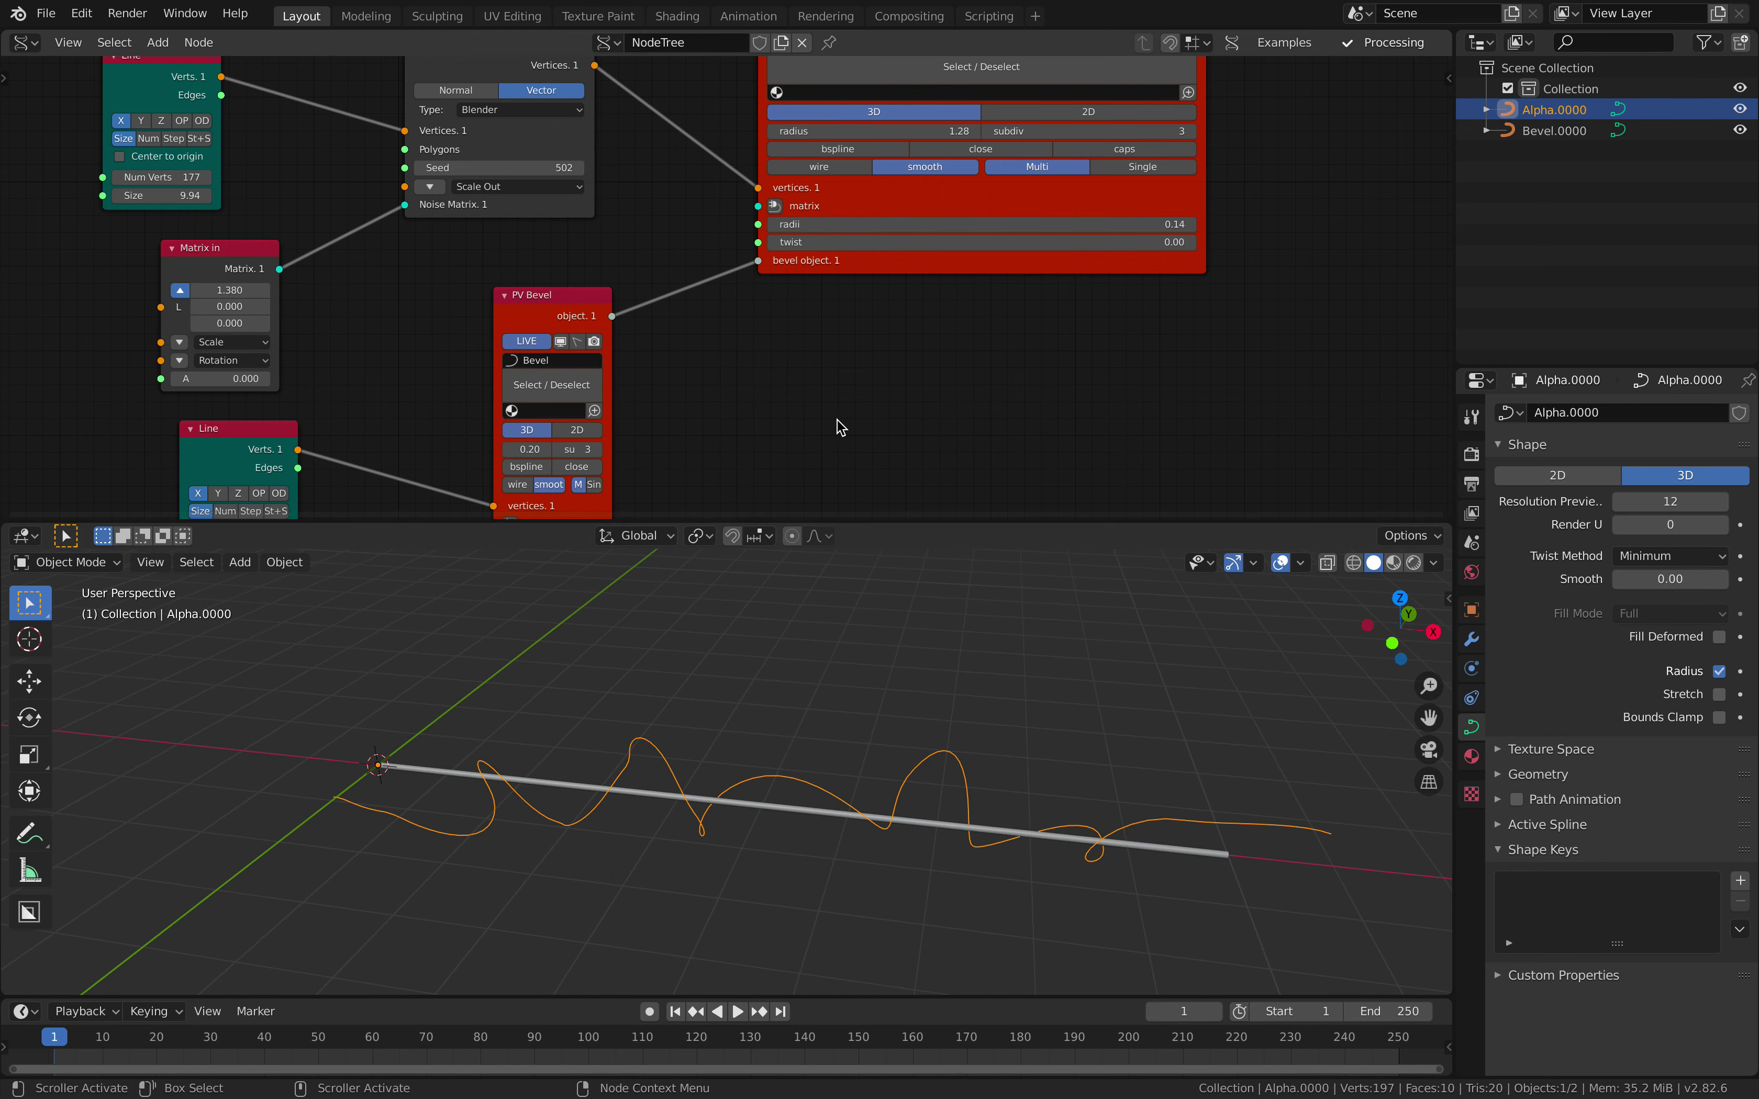
Step: Widen the PV Bevel node and set its radius to 0.00 and radii to 0.32
middle_click_drag(836, 428, 912, 290)
scroll(912, 289, "up", 1)
left_click_drag(669, 291, 731, 292)
left_click_drag(590, 313, 559, 313)
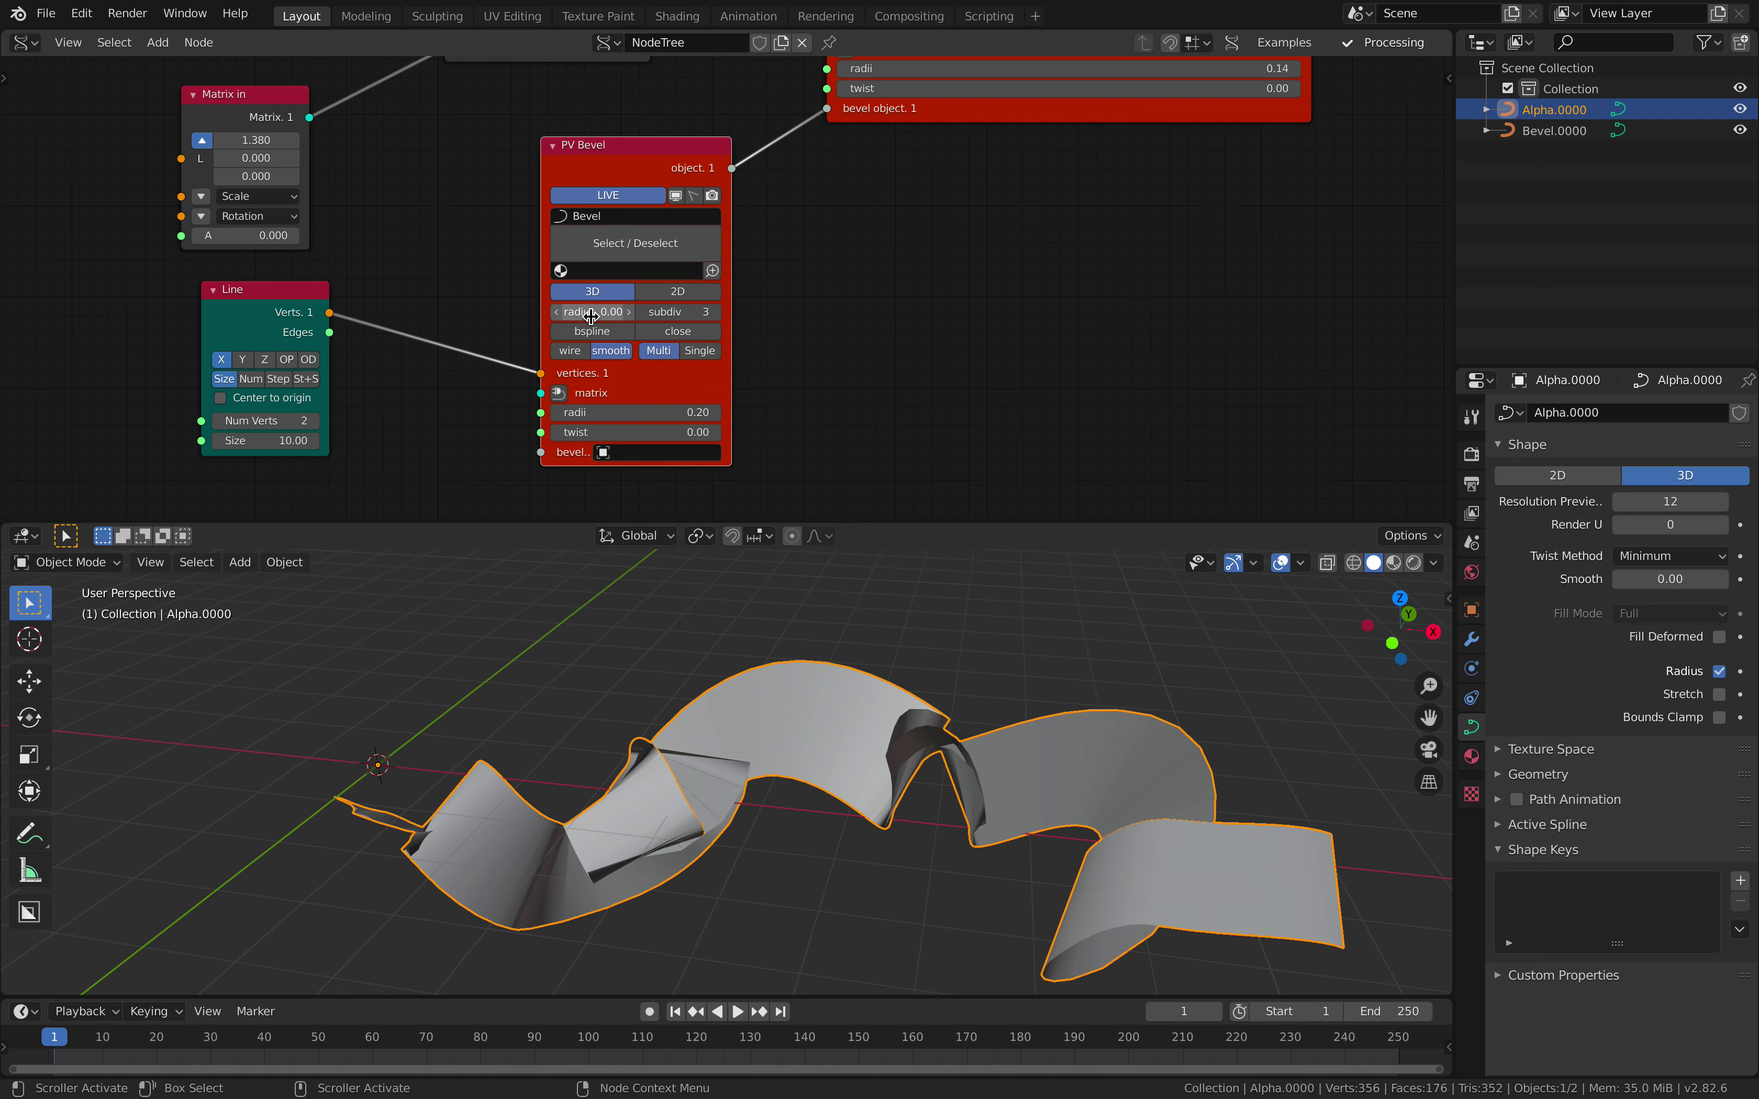
left_click_drag(630, 411, 611, 411)
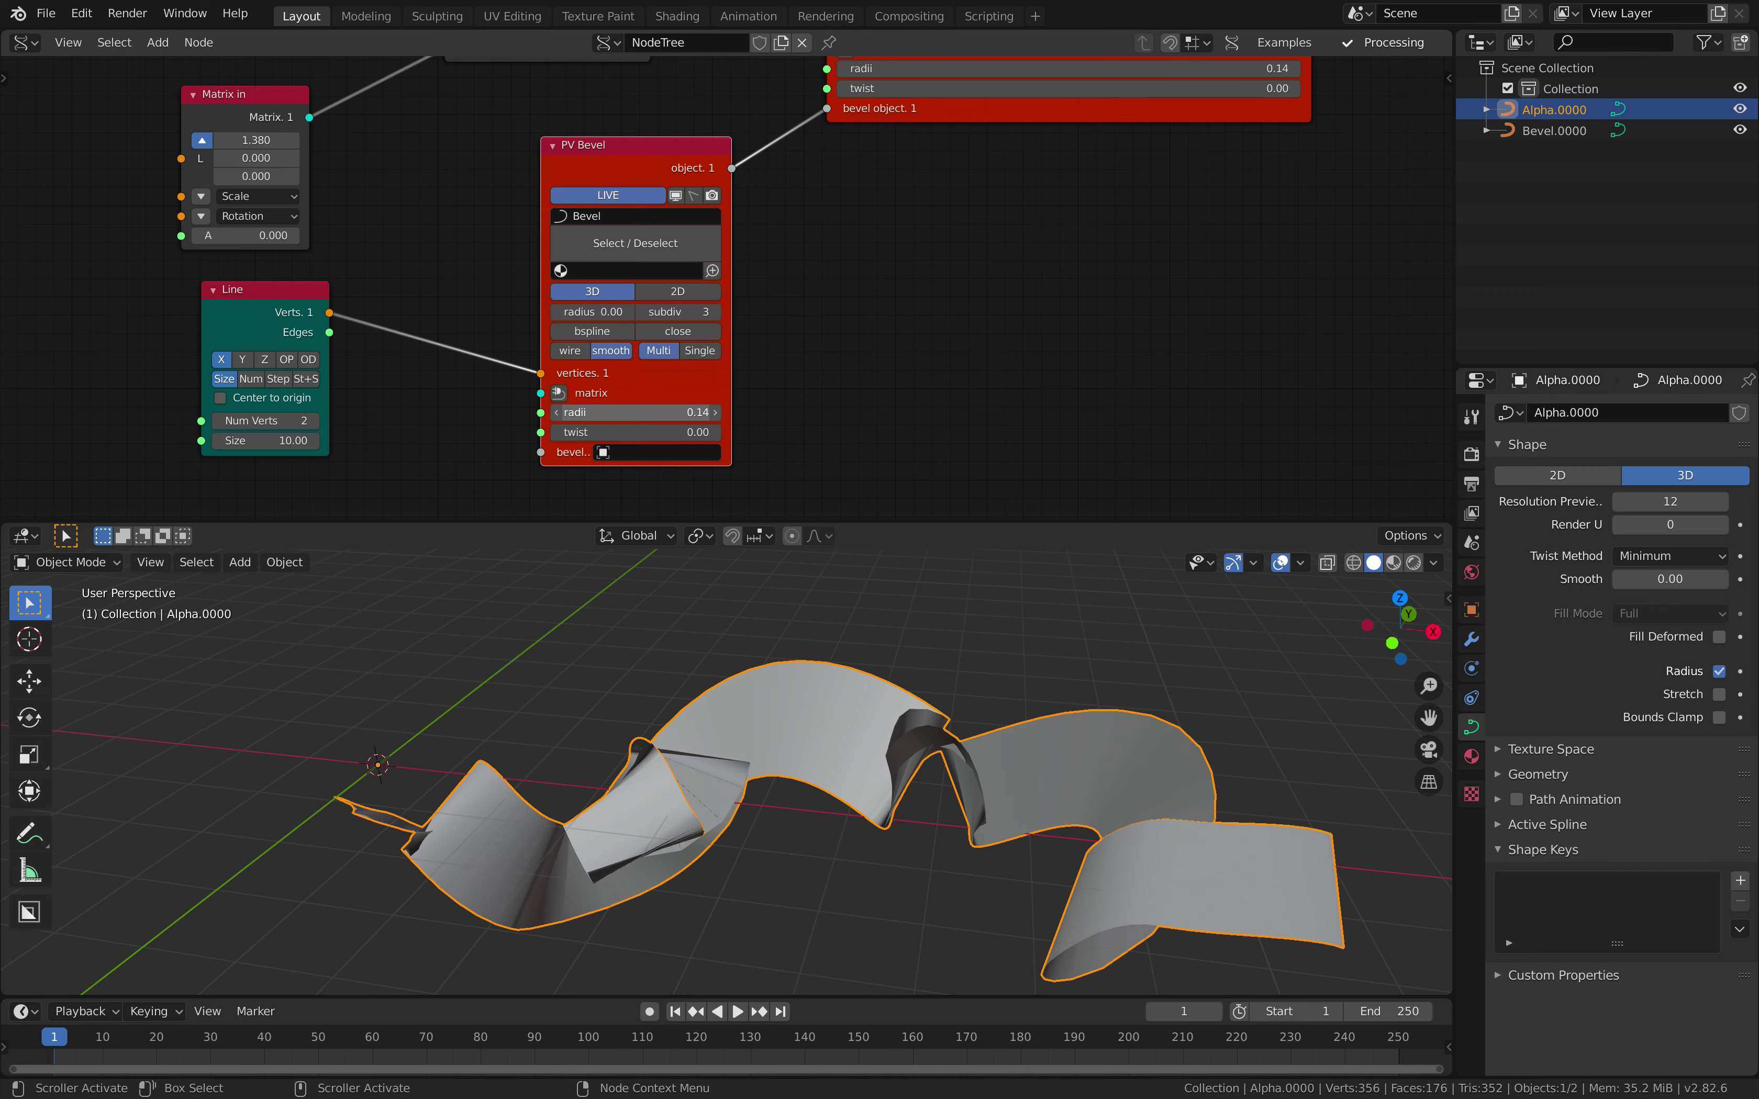
middle_click_drag(730, 785, 770, 791)
scroll(463, 408, "down", 1)
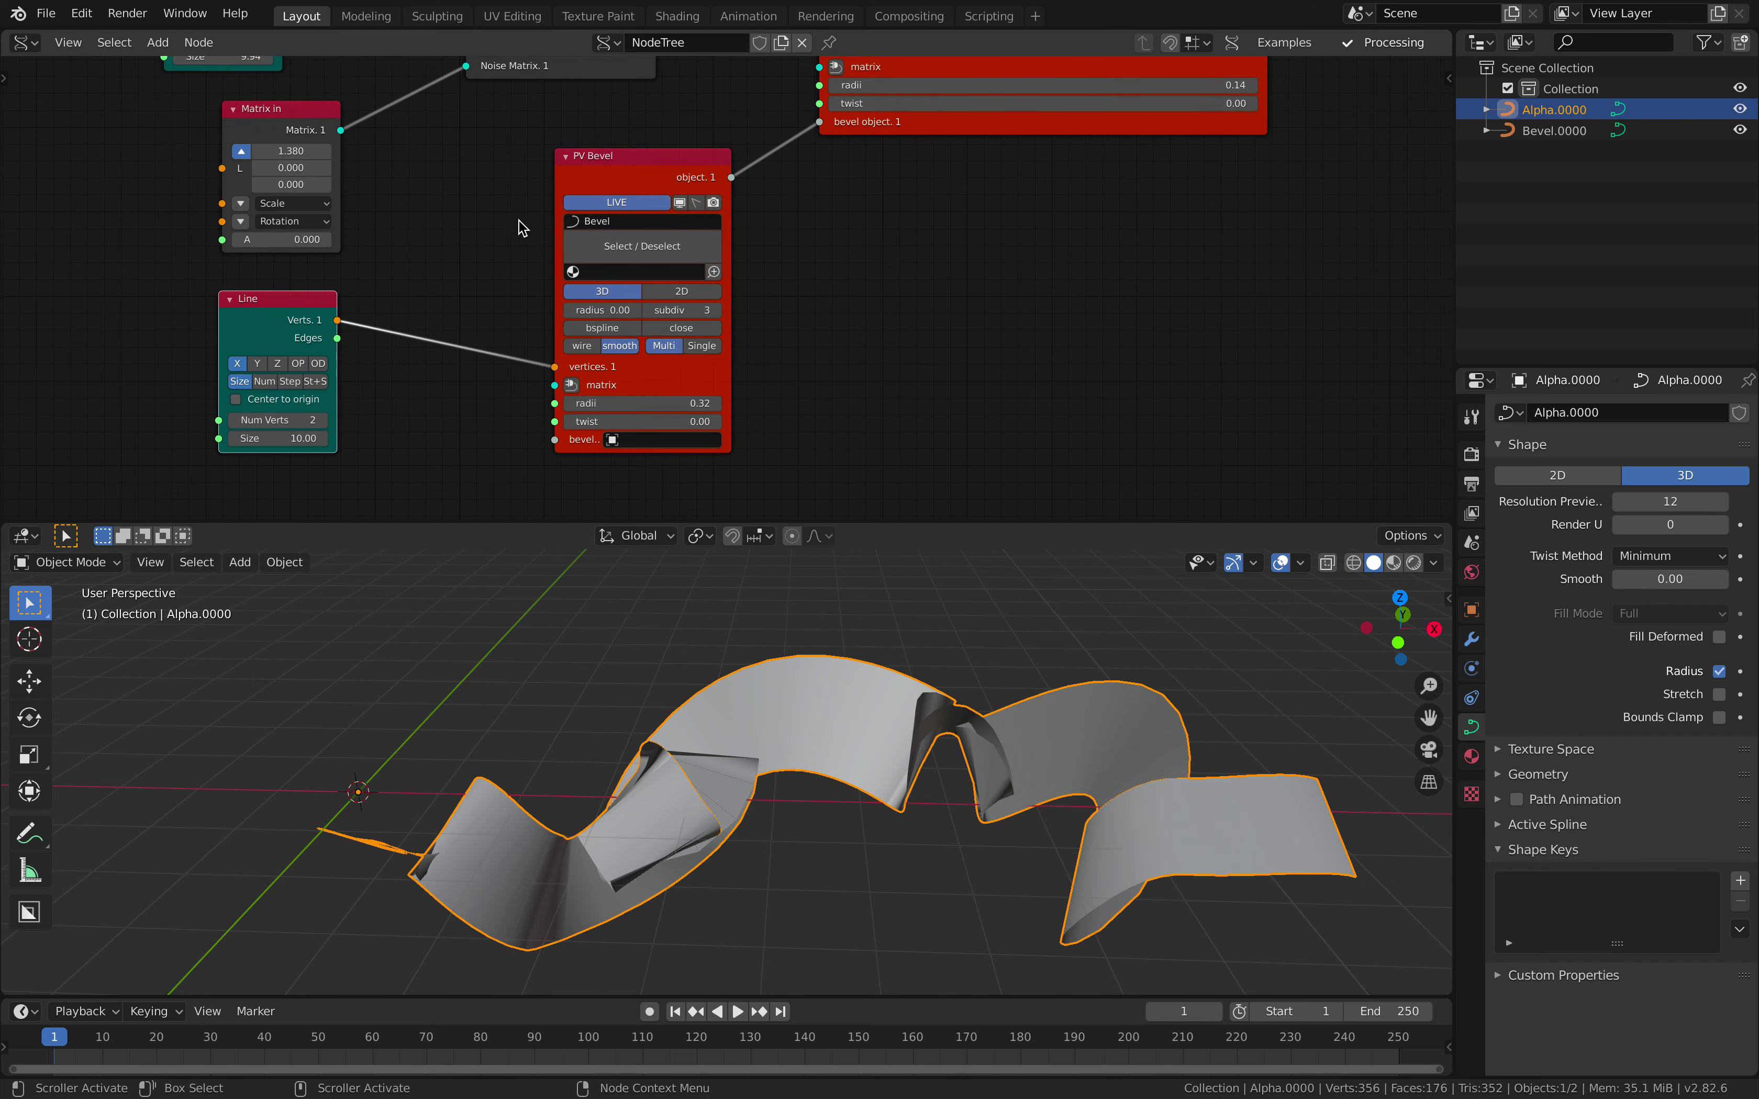
Step: Set the second Line node's size to 7.60 and enable its Center to origin option, moving PV Bevel closer to it
left_click_drag(585, 186, 492, 181)
left_click_drag(276, 438, 224, 438)
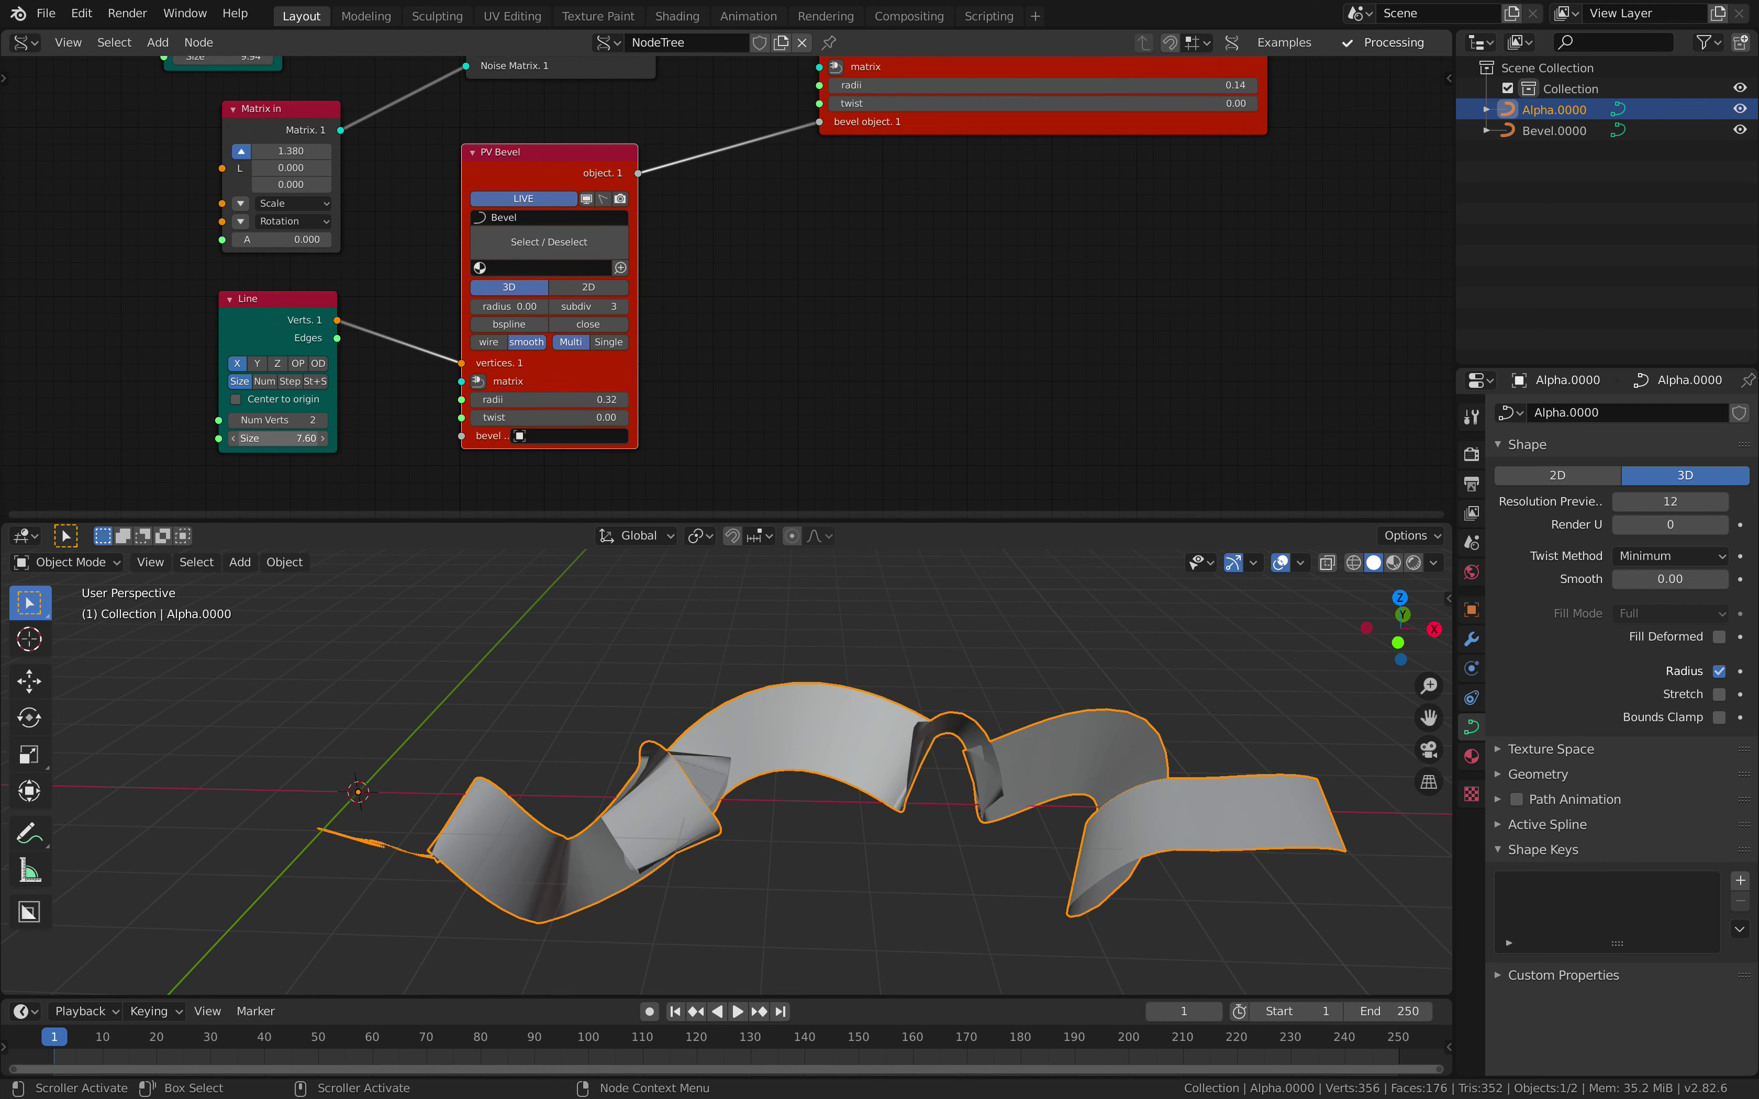
left_click(269, 397)
left_click(269, 397)
left_click(269, 397)
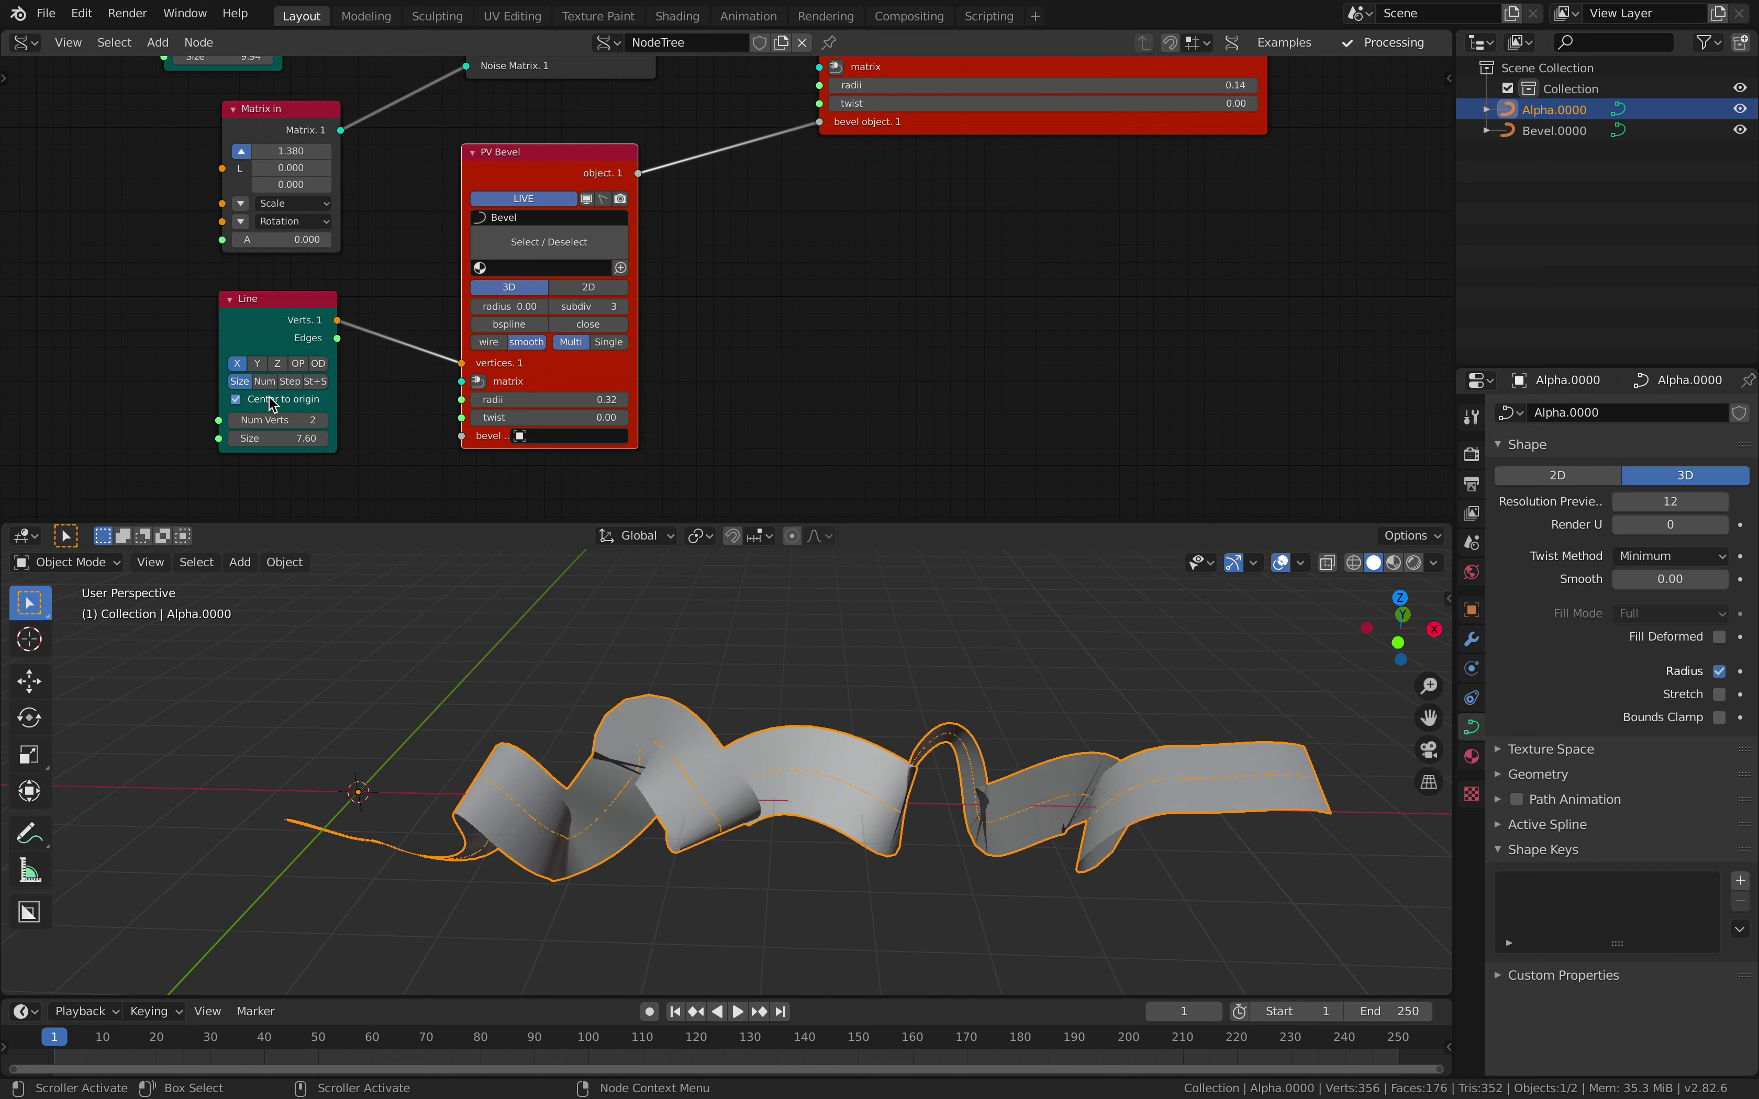
left_click(271, 397)
left_click(274, 402)
middle_click_drag(625, 814, 683, 784)
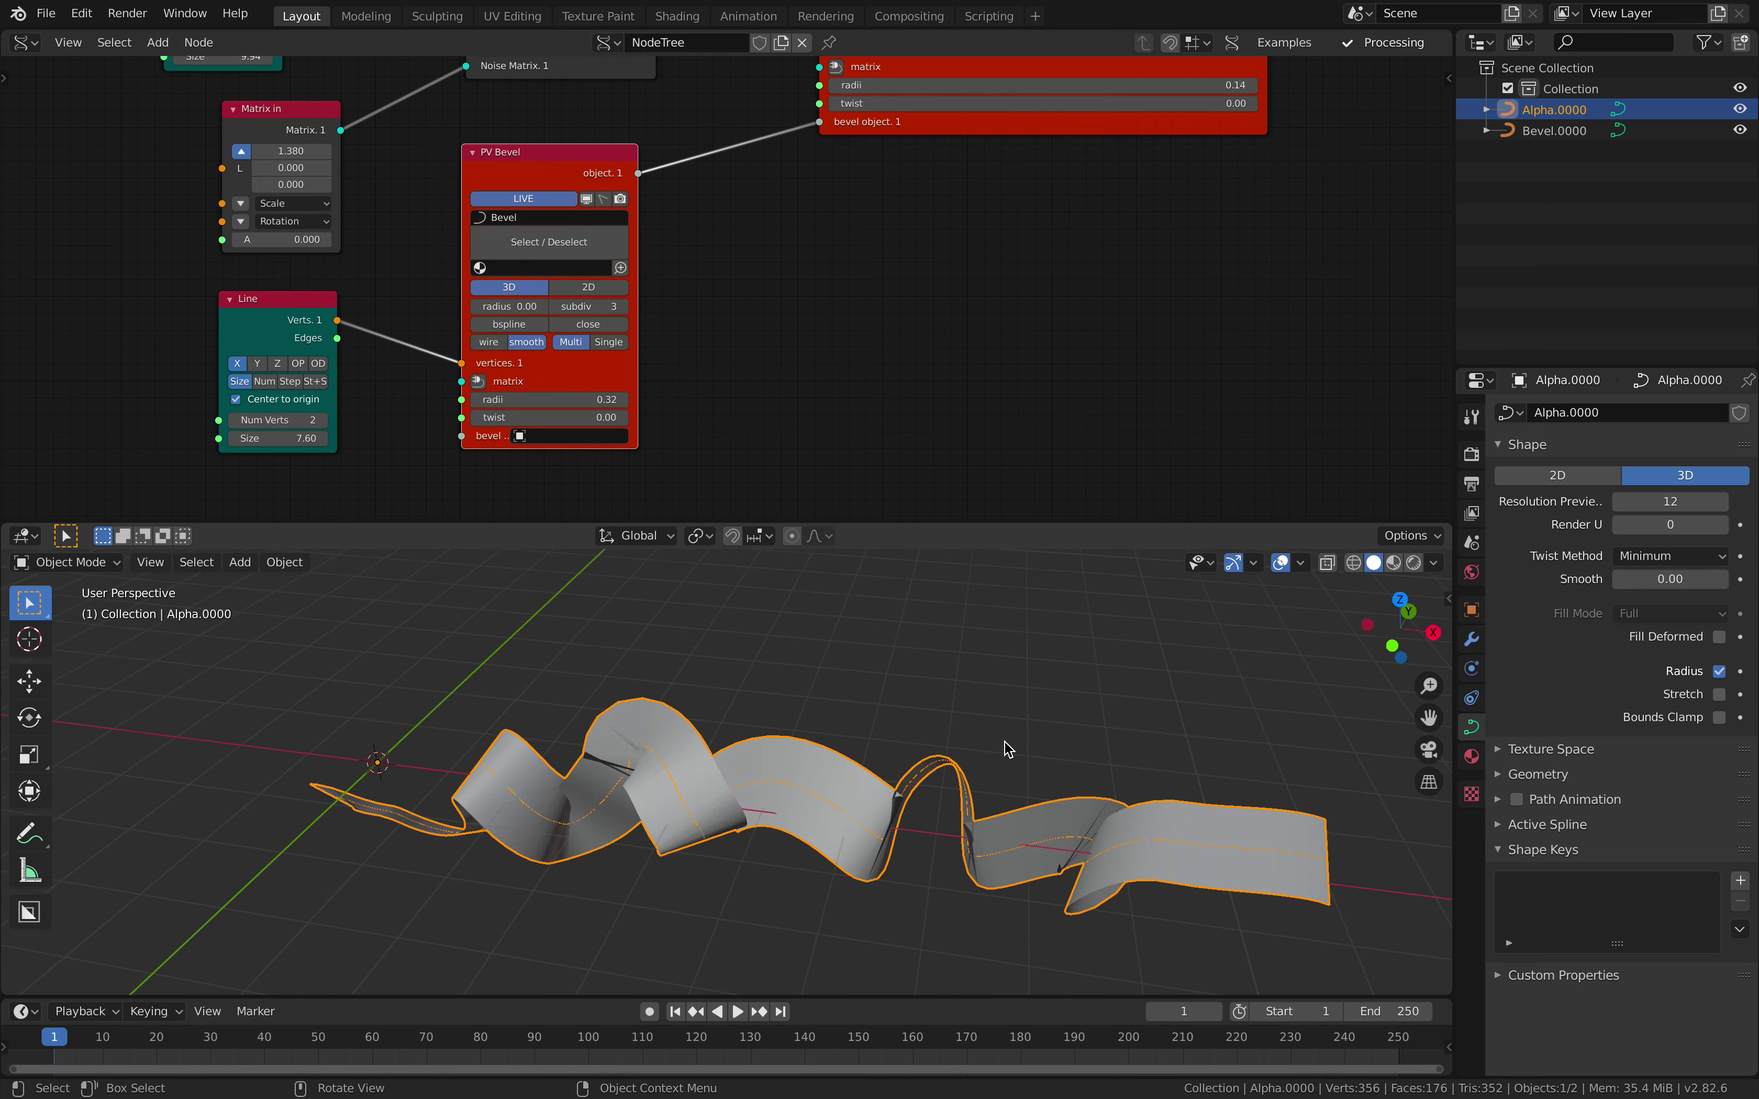
middle_click_drag(1132, 799, 1192, 751)
Step: Change the Noise Displace seed to 556
scroll(801, 177, "down", 3)
middle_click_drag(802, 173, 732, 365)
scroll(560, 271, "up", 3)
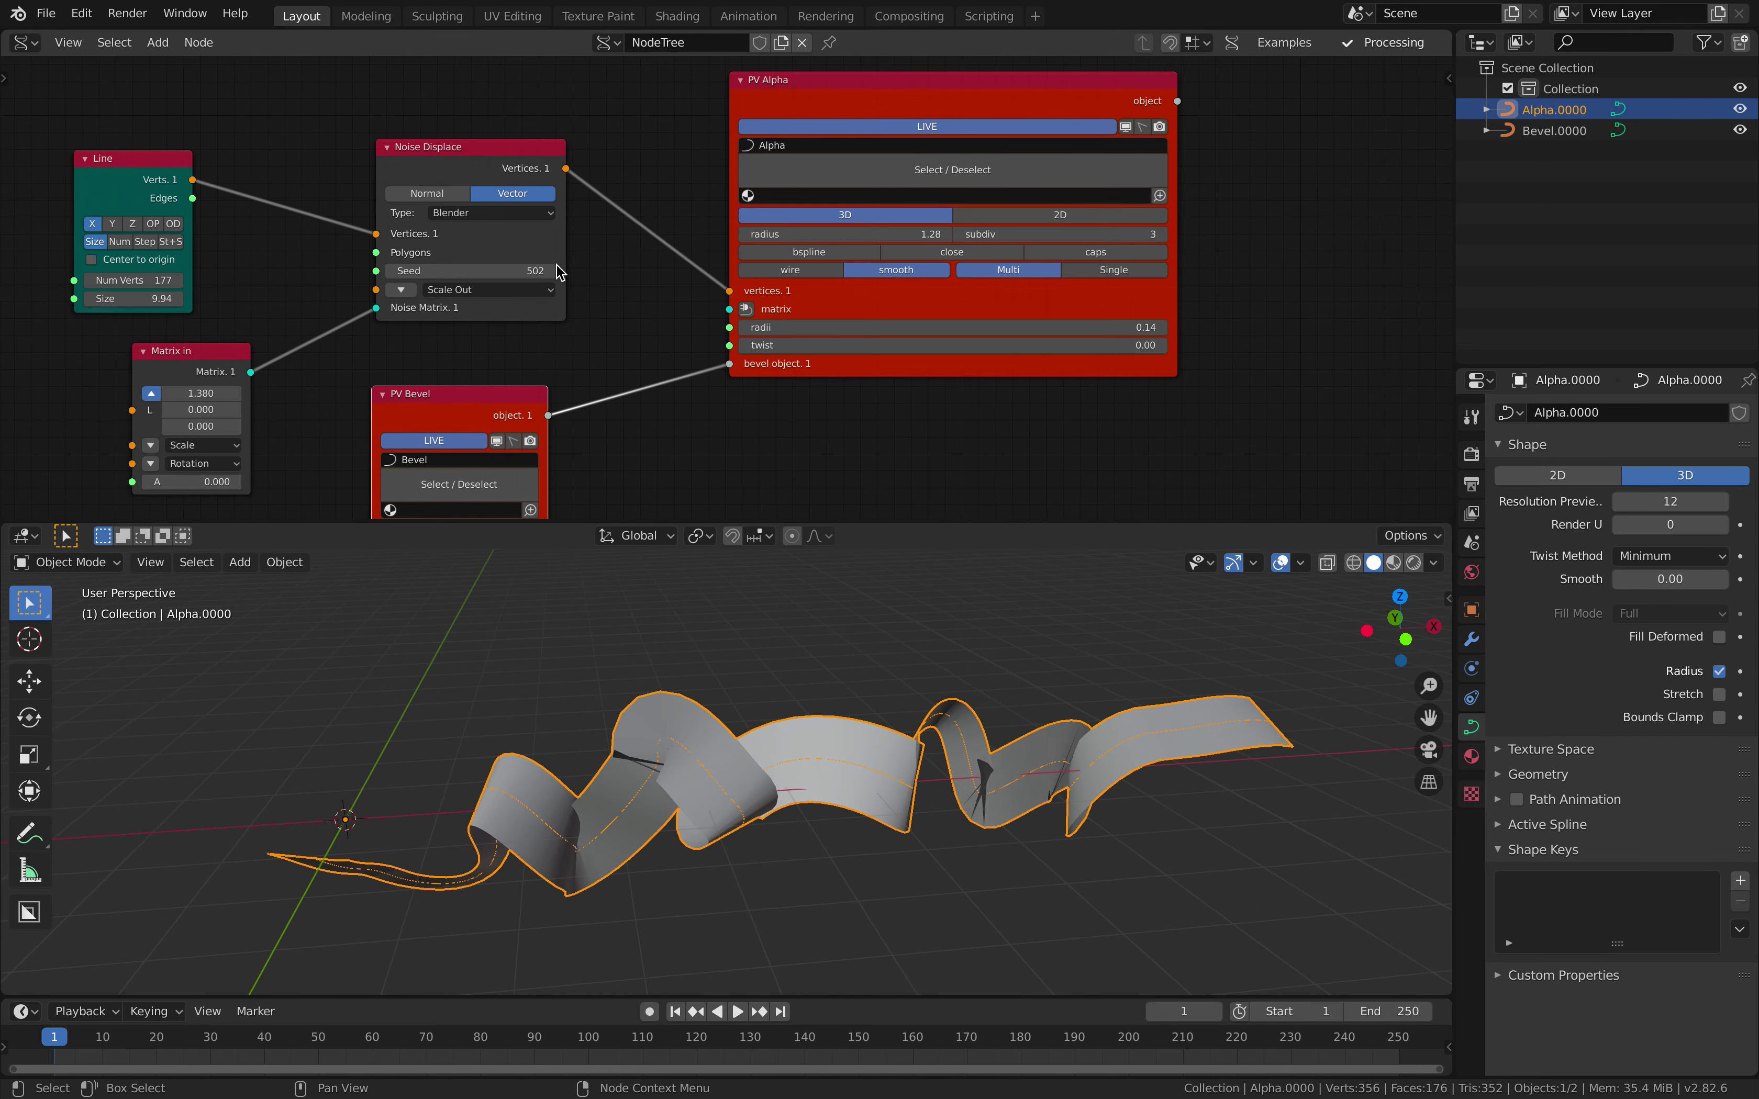
left_click_drag(472, 272, 545, 271)
middle_click_drag(586, 409, 690, 301)
middle_click_drag(567, 385, 685, 264)
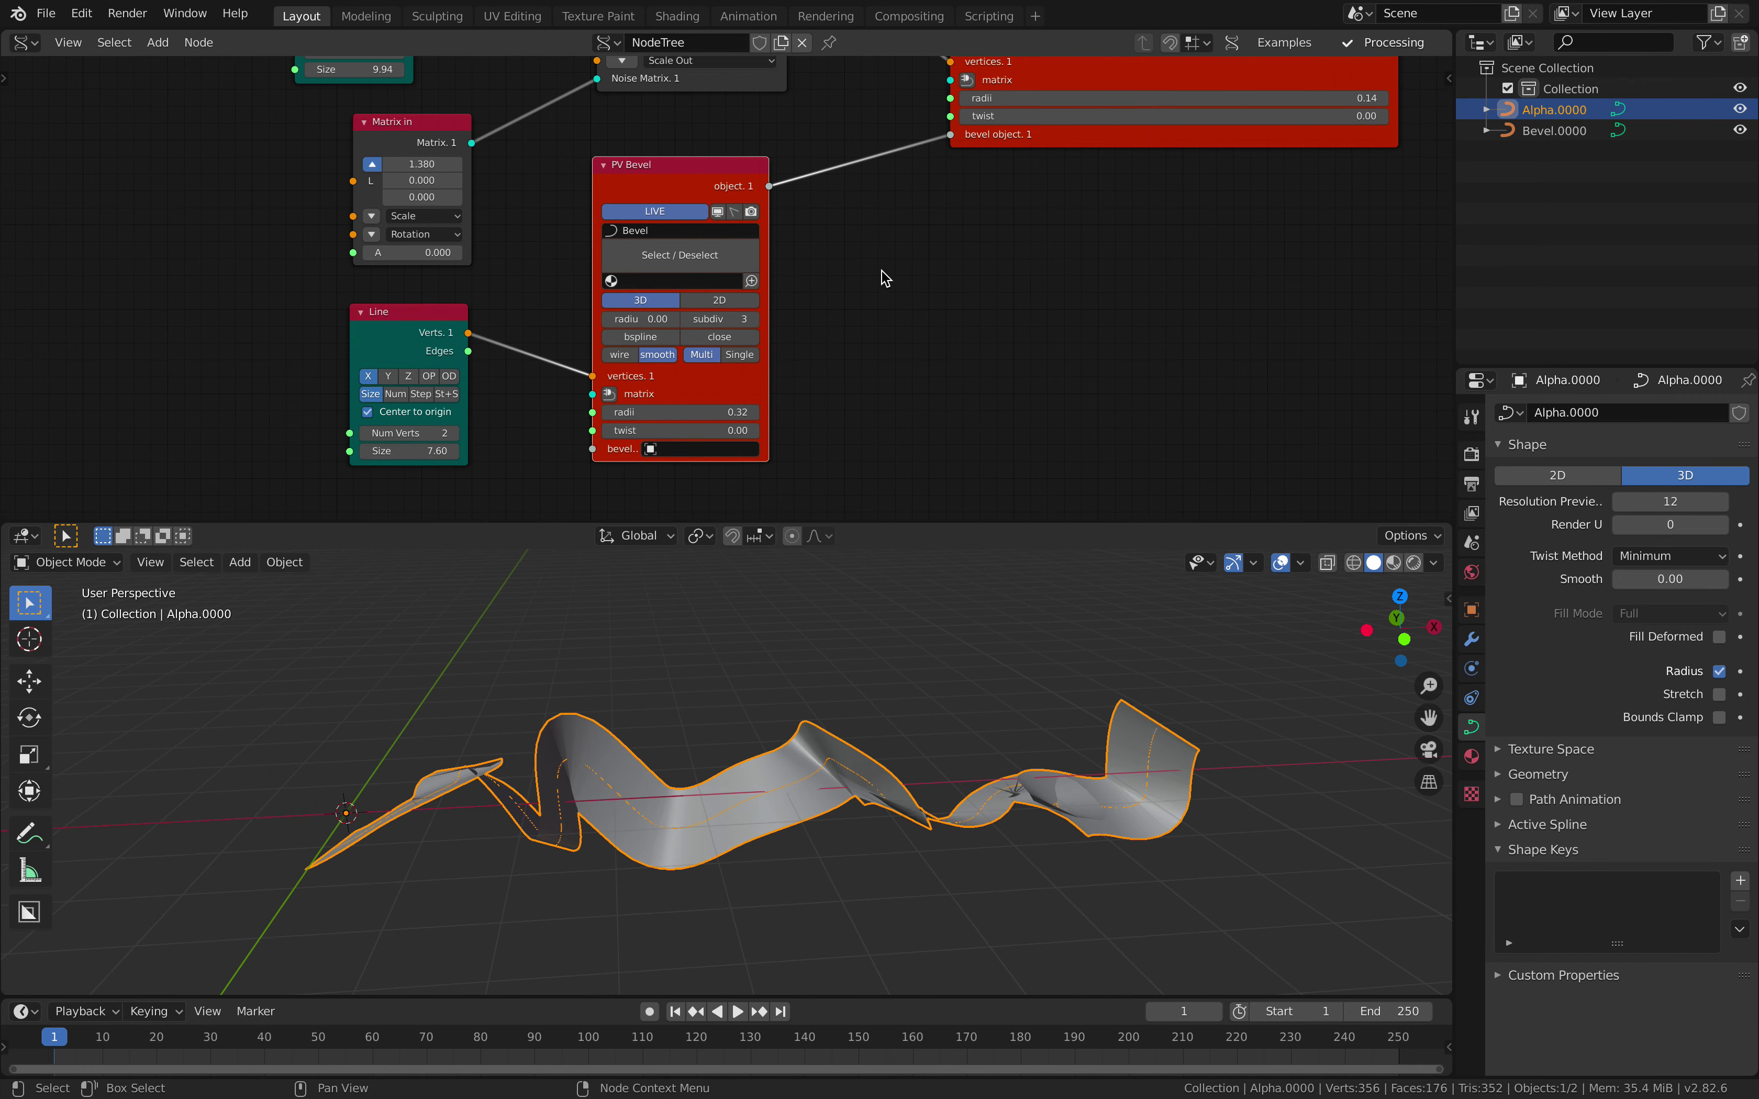
Step: Save the file and set the PV Alpha twist to 2.70
middle_click_drag(885, 279, 759, 366)
key("ctrl+s")
left_click_drag(931, 204, 1066, 204)
middle_click_drag(823, 372, 825, 475)
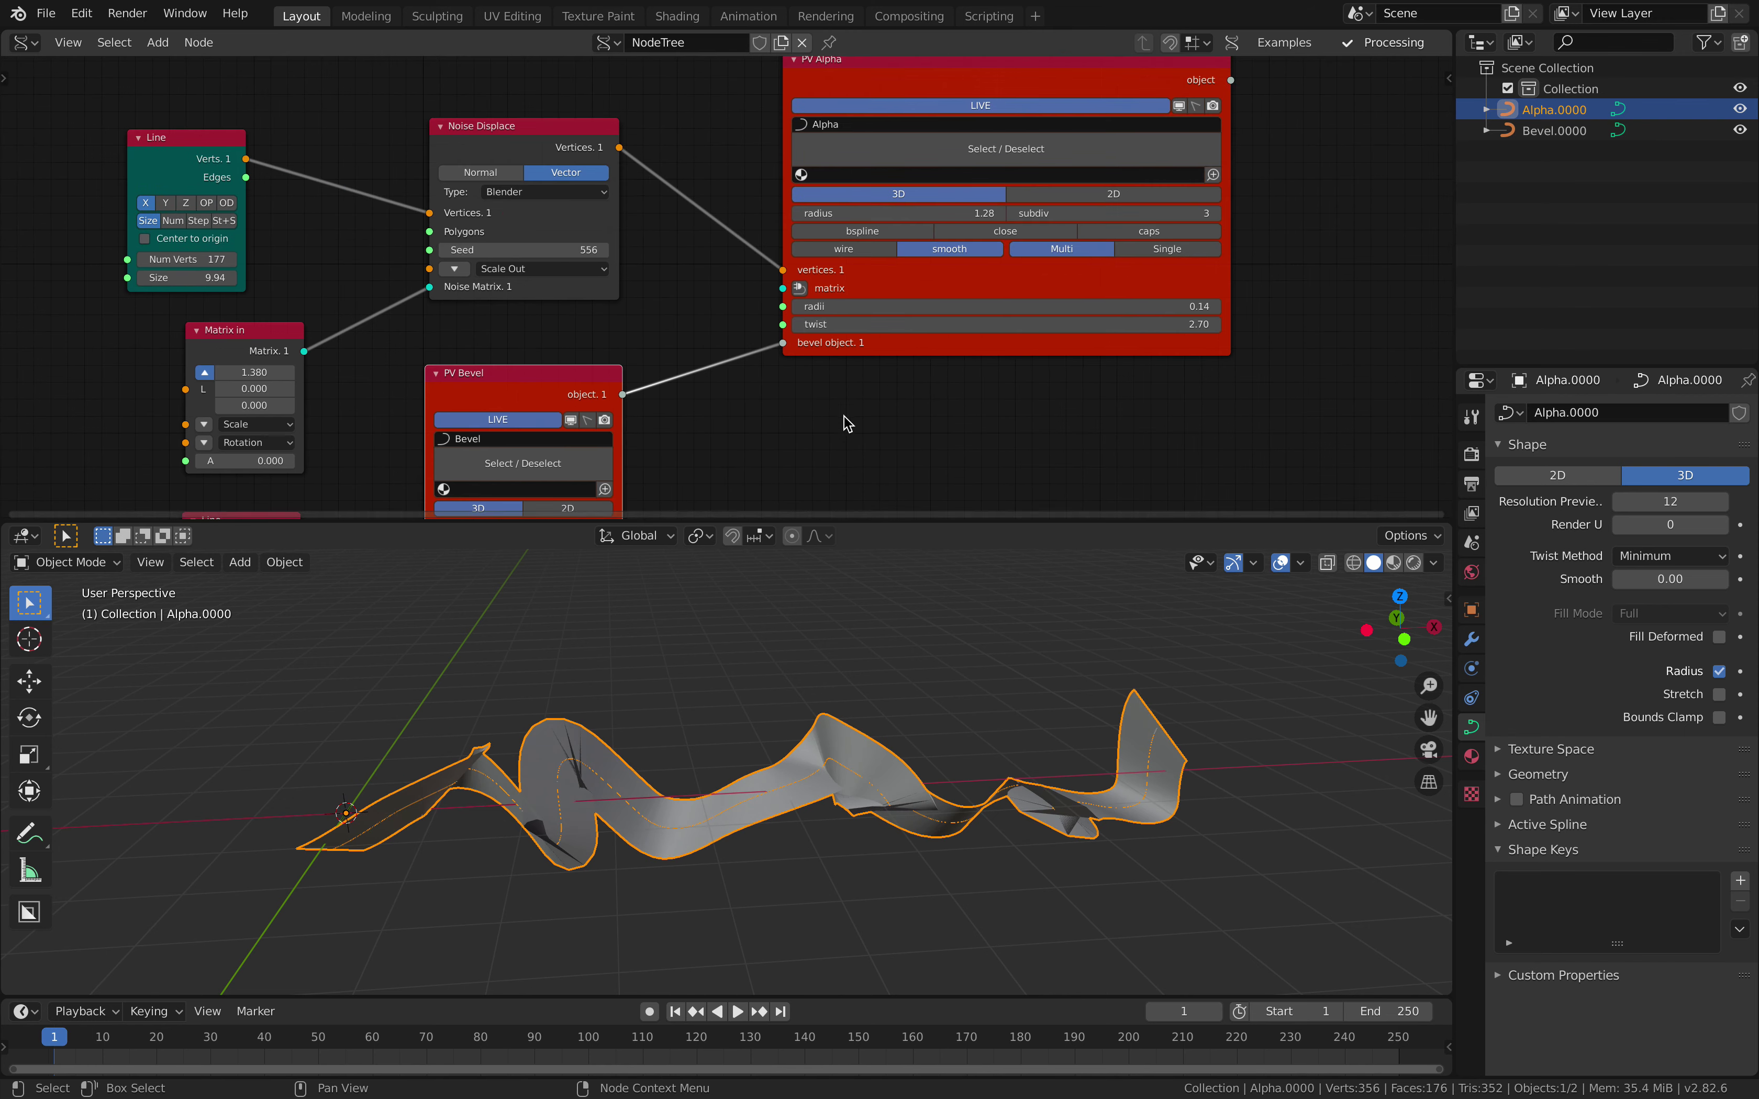
Step: Try the bspline option on the PV Alpha node by switching it on and off
left_click(862, 232)
left_click(866, 232)
left_click(869, 231)
left_click(871, 232)
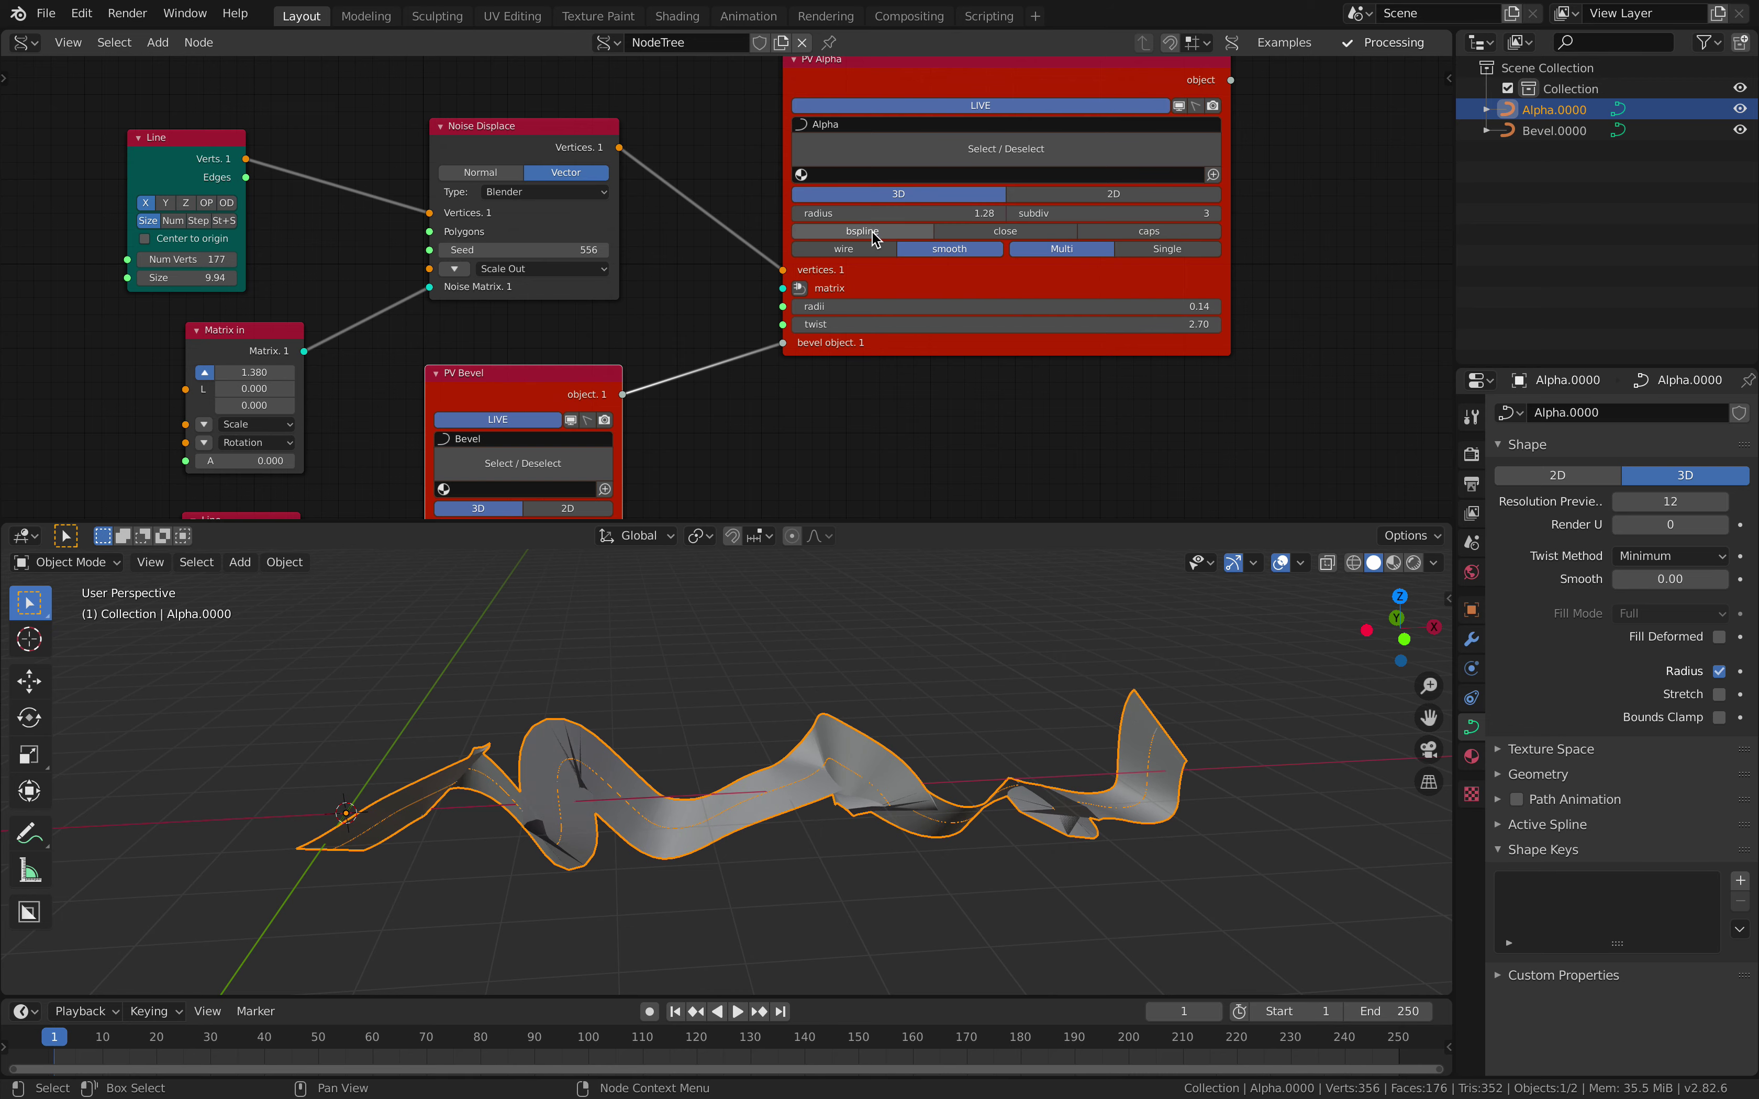
Step: Set the second Line node's Num Verts to 8, shift it and PV Bevel slightly, and save the file
middle_click_drag(605, 342, 647, 240)
left_click(430, 340)
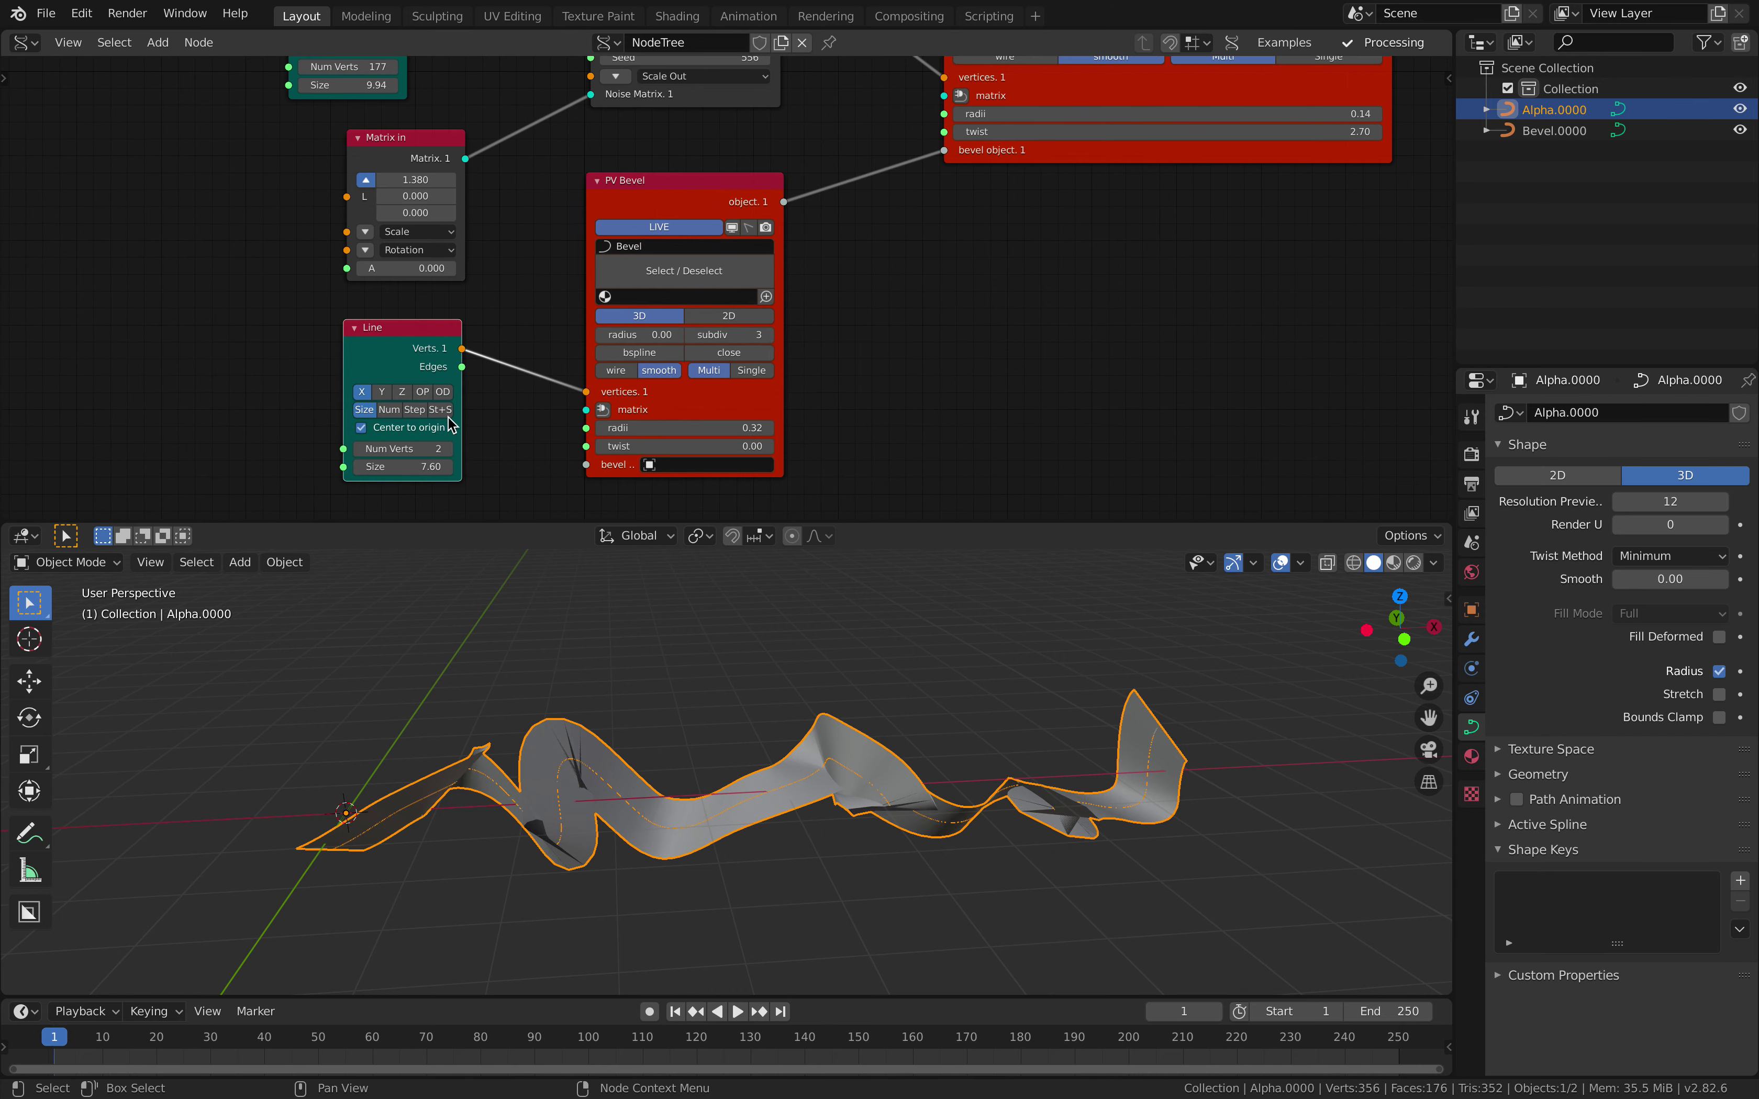
left_click_drag(450, 456, 479, 456)
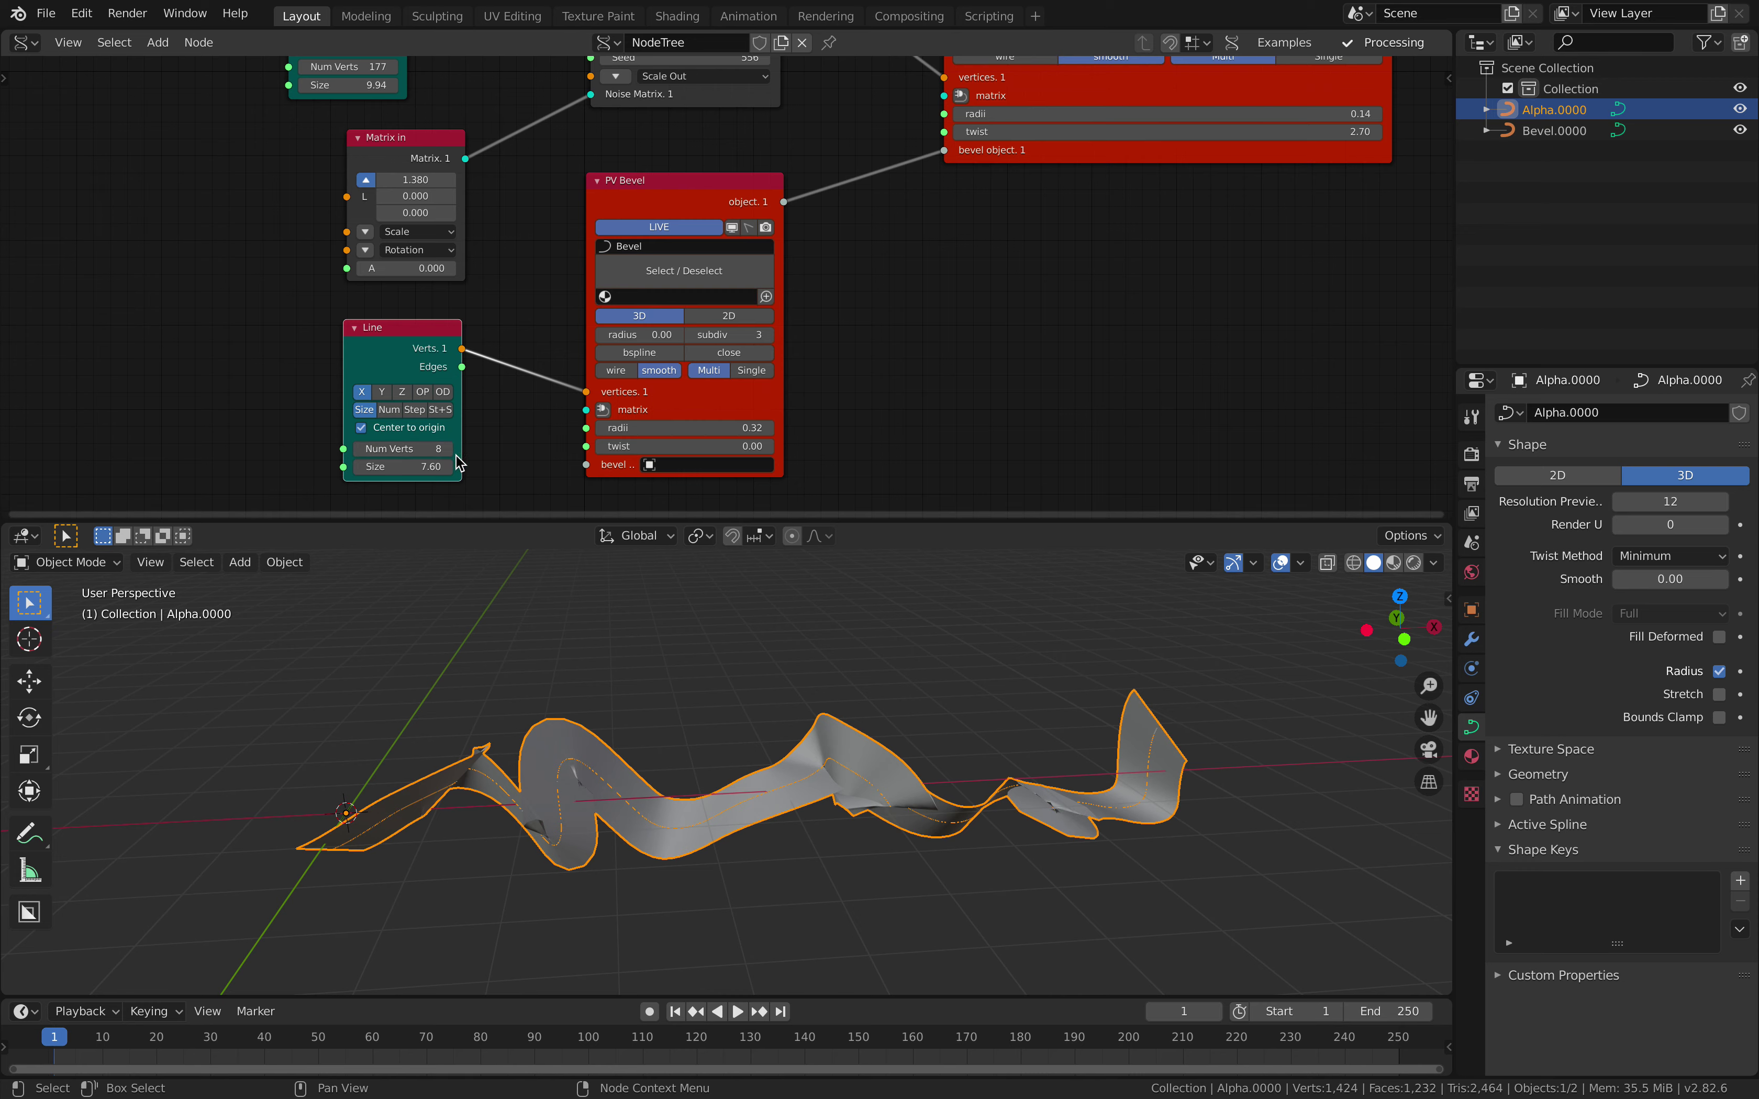
left_click_drag(389, 337, 375, 351)
left_click_drag(638, 192, 615, 196)
key("ctrl+s")
middle_click_drag(816, 608, 809, 642)
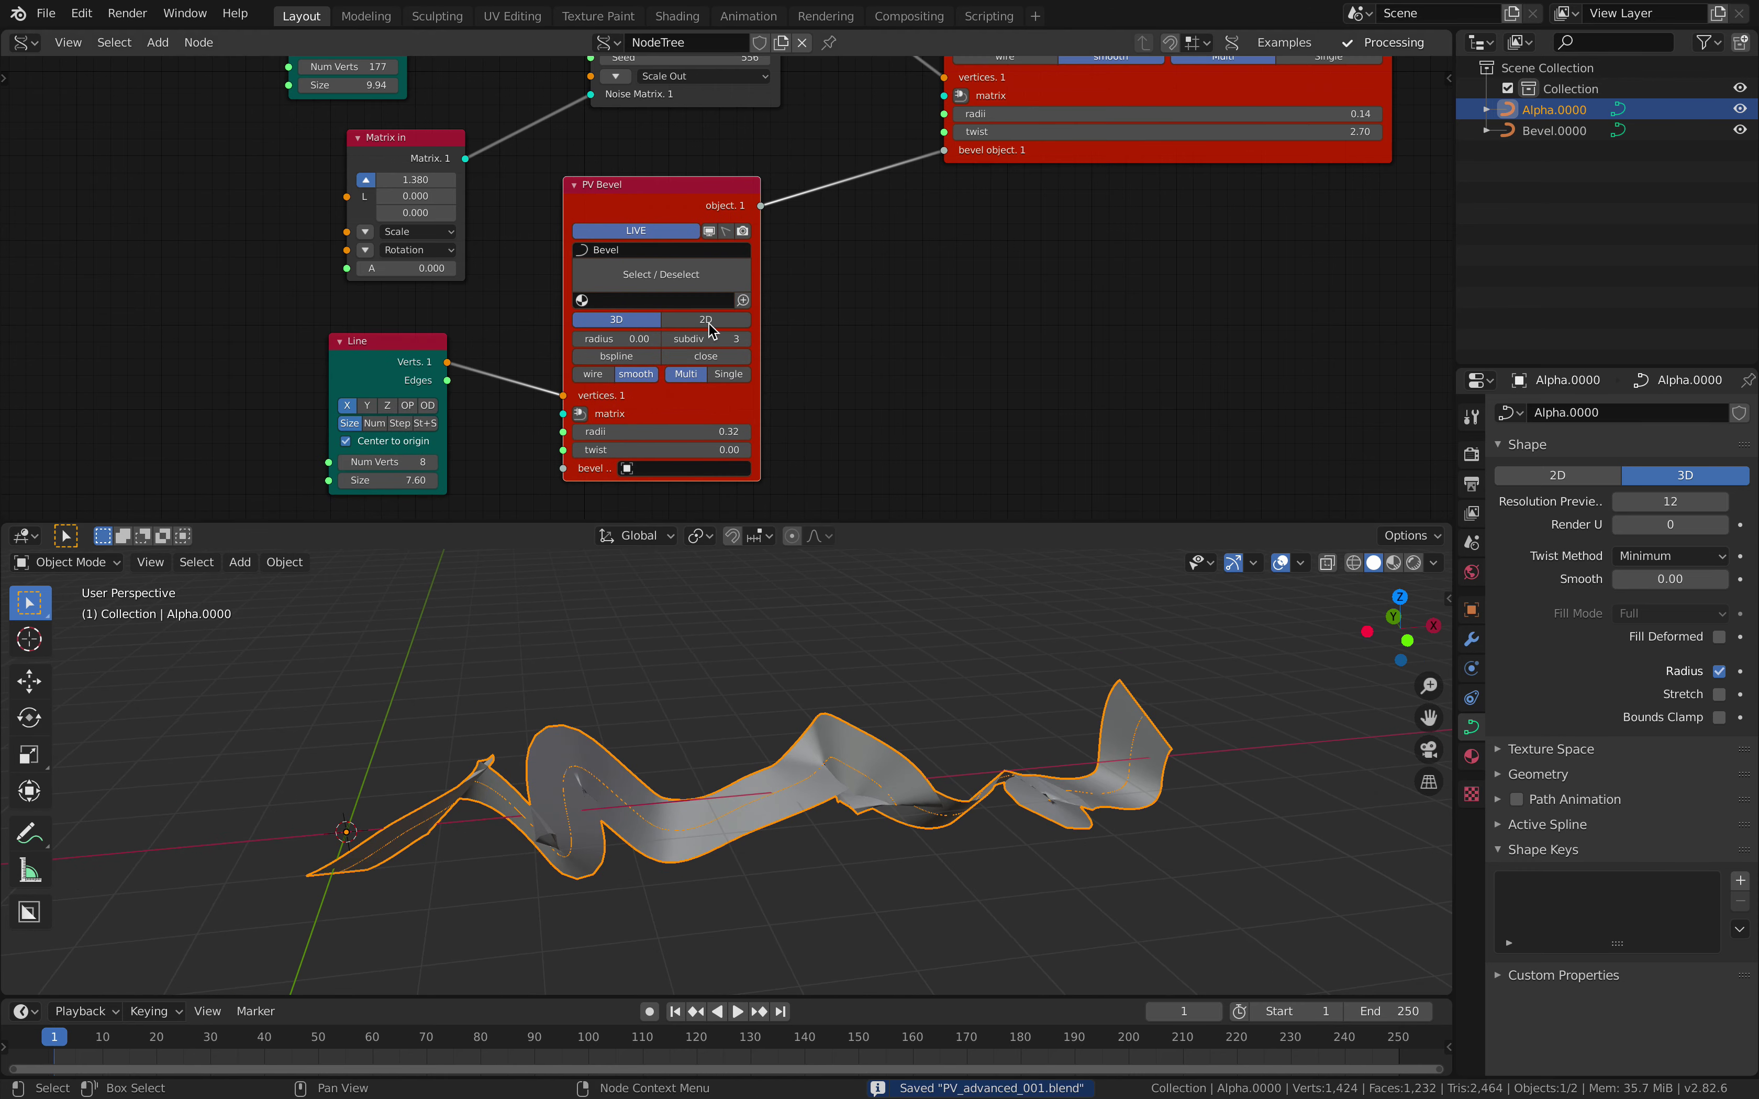
Step: Move the PV Bevel node and its Line node apart to make room for another node between them
left_click_drag(660, 211, 718, 186)
left_click_drag(423, 342, 460, 341)
middle_click_drag(692, 245, 550, 286)
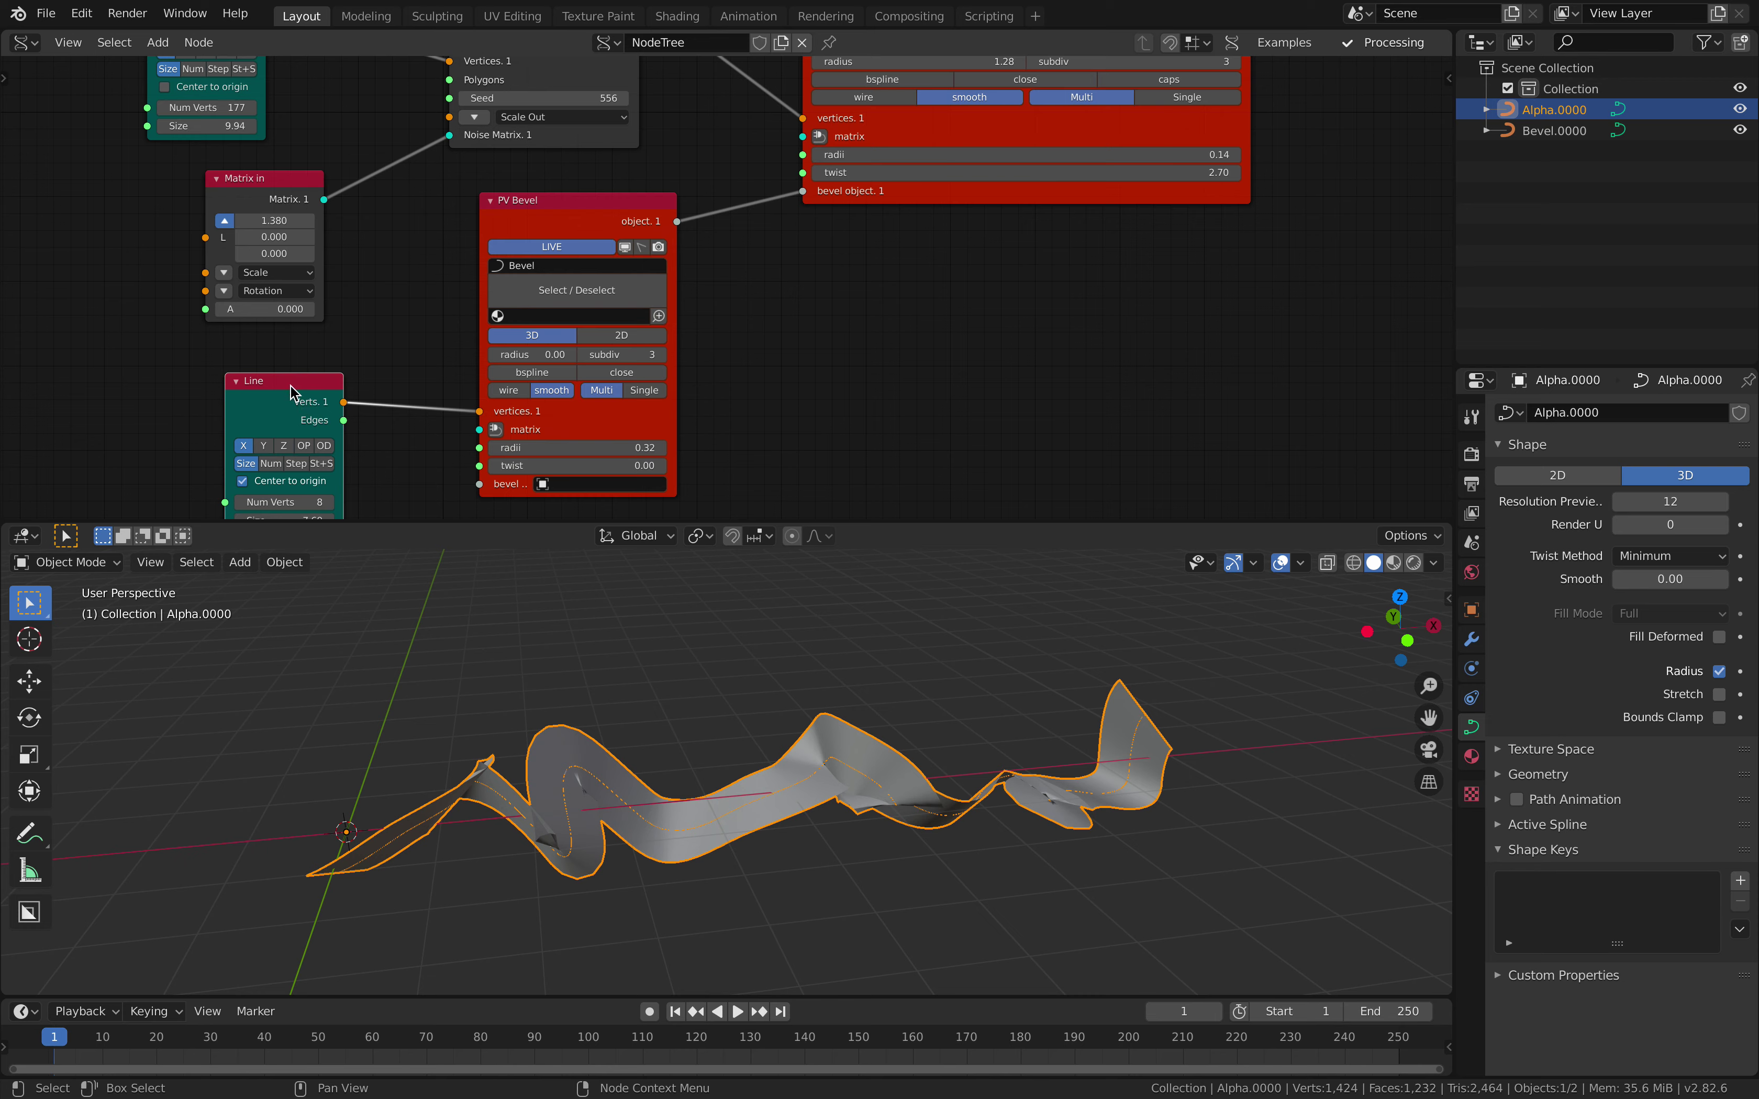
left_click_drag(294, 391, 146, 381)
middle_click_drag(298, 397, 357, 379)
Step: Add a Circle node and connect its Vertices to PV Bevel with the close option enabled
middle_click_drag(322, 447, 398, 388)
key("alt+space")
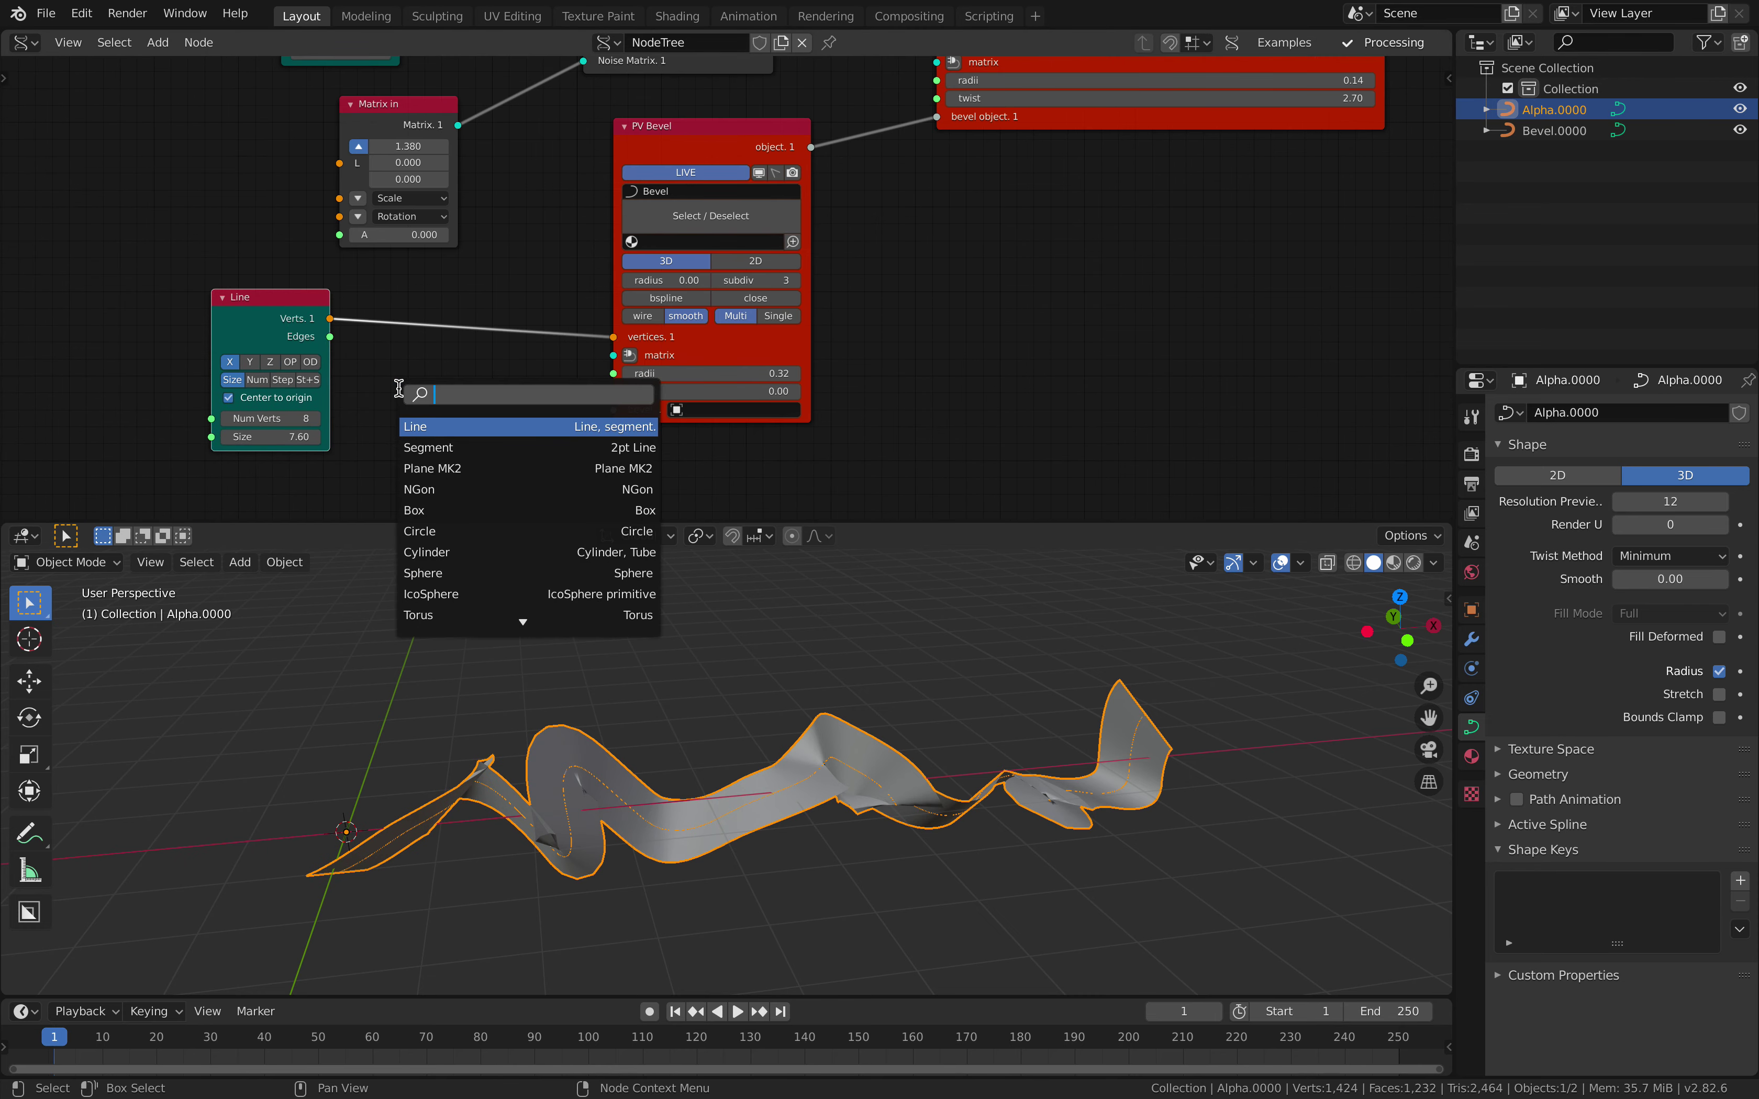
type("cir")
key("Return")
left_click(391, 332)
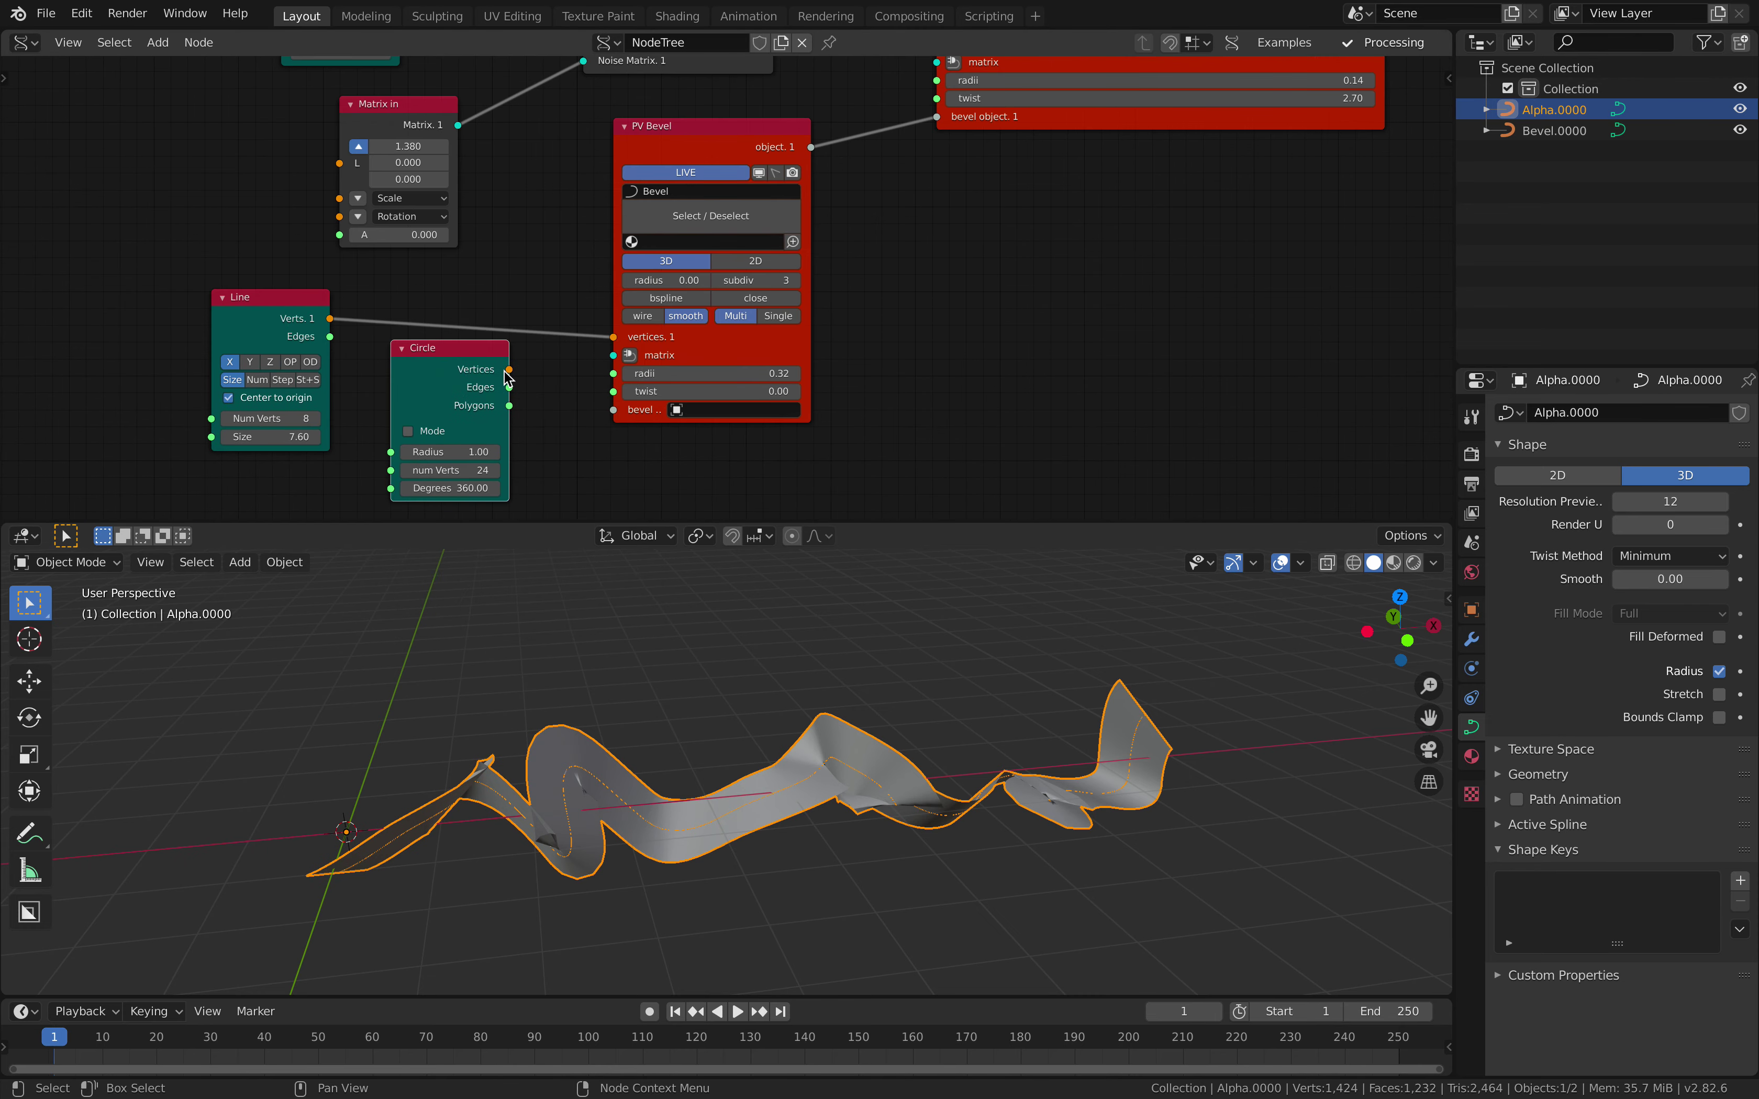
left_click_drag(609, 348, 612, 347)
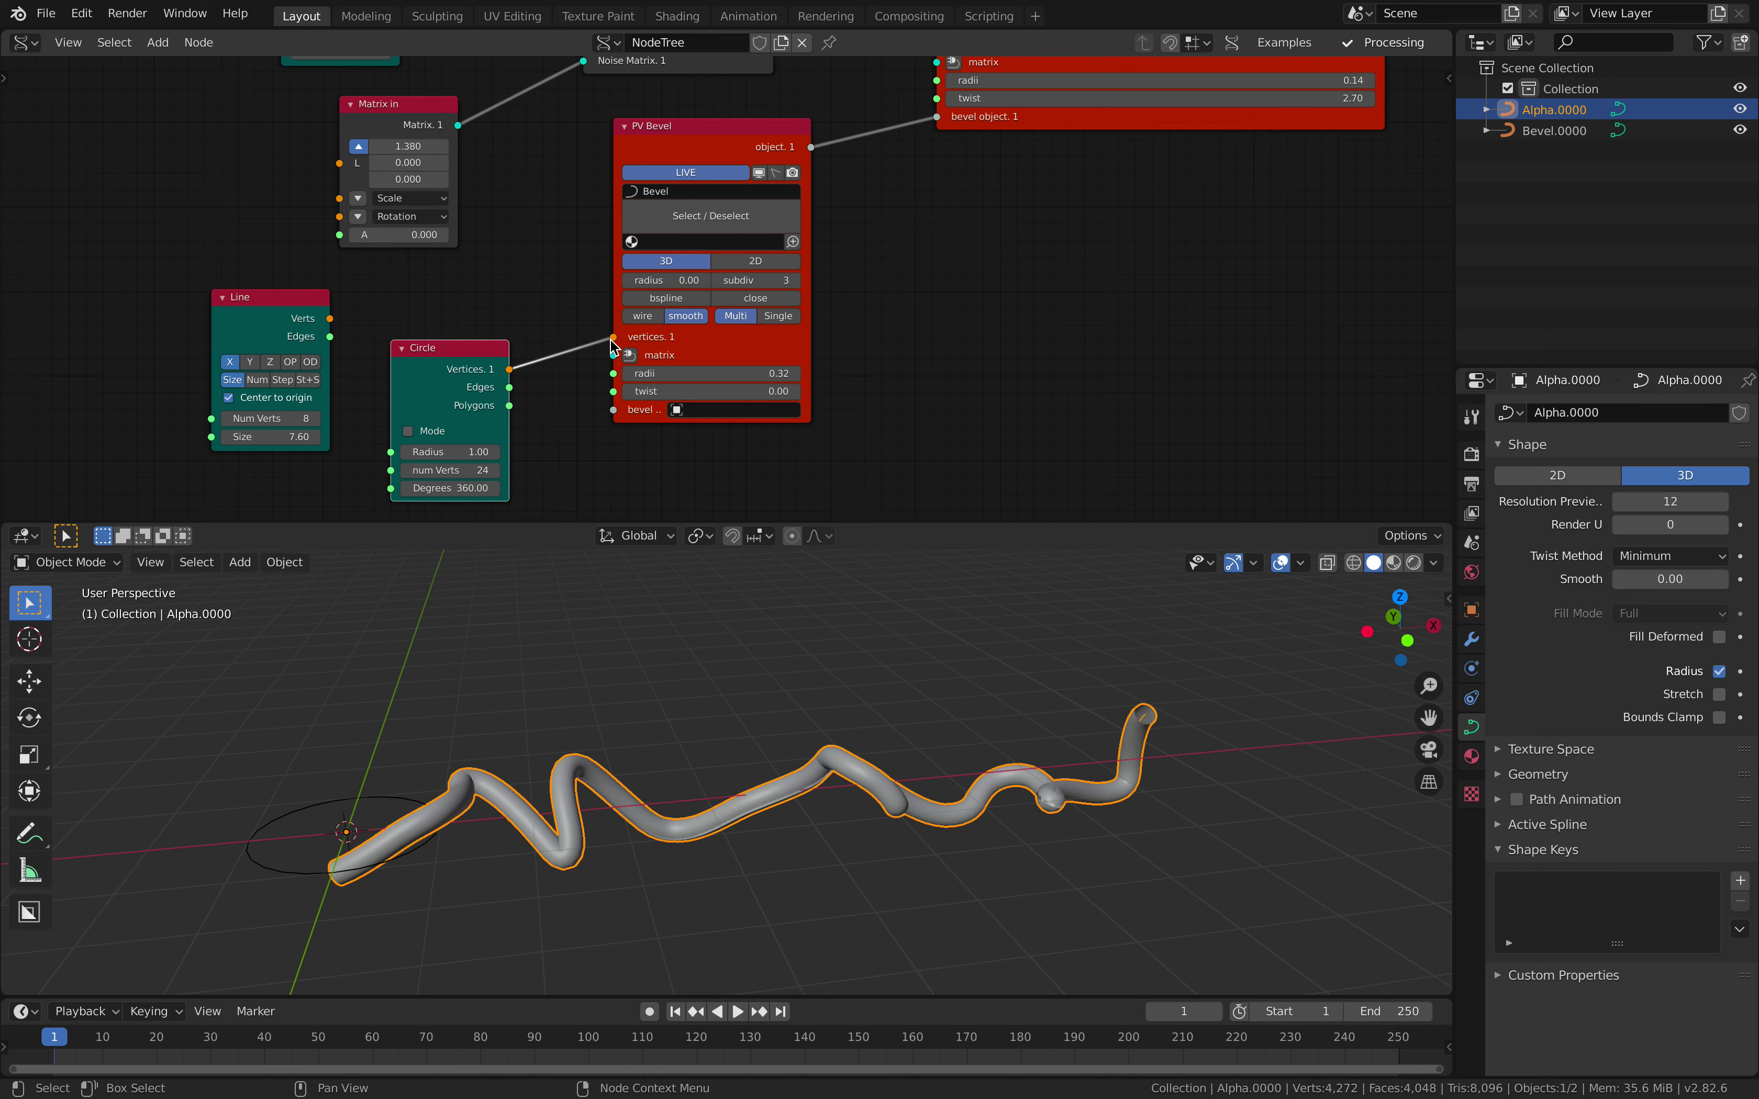
left_click(758, 299)
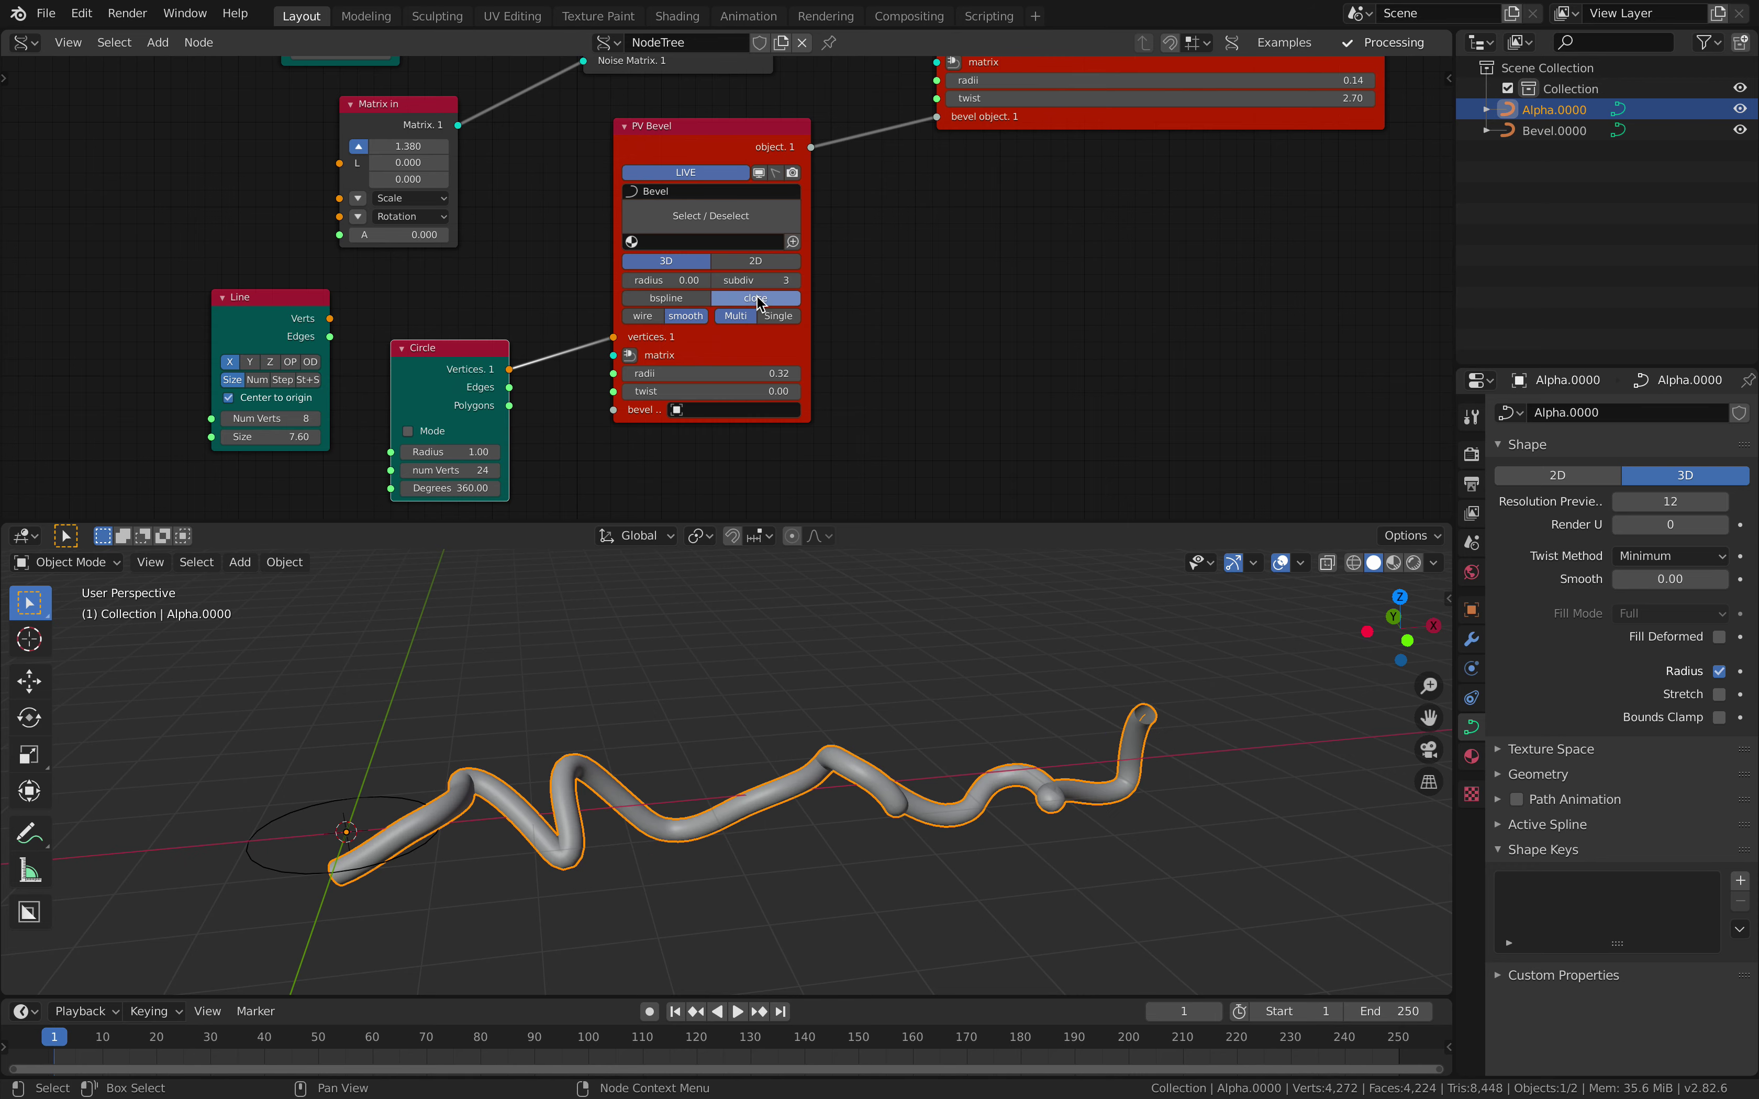
Step: Set the Circle node's radius to 1.60 and move it away from PV Bevel beyond the second Line node
middle_click_drag(749, 750, 894, 696)
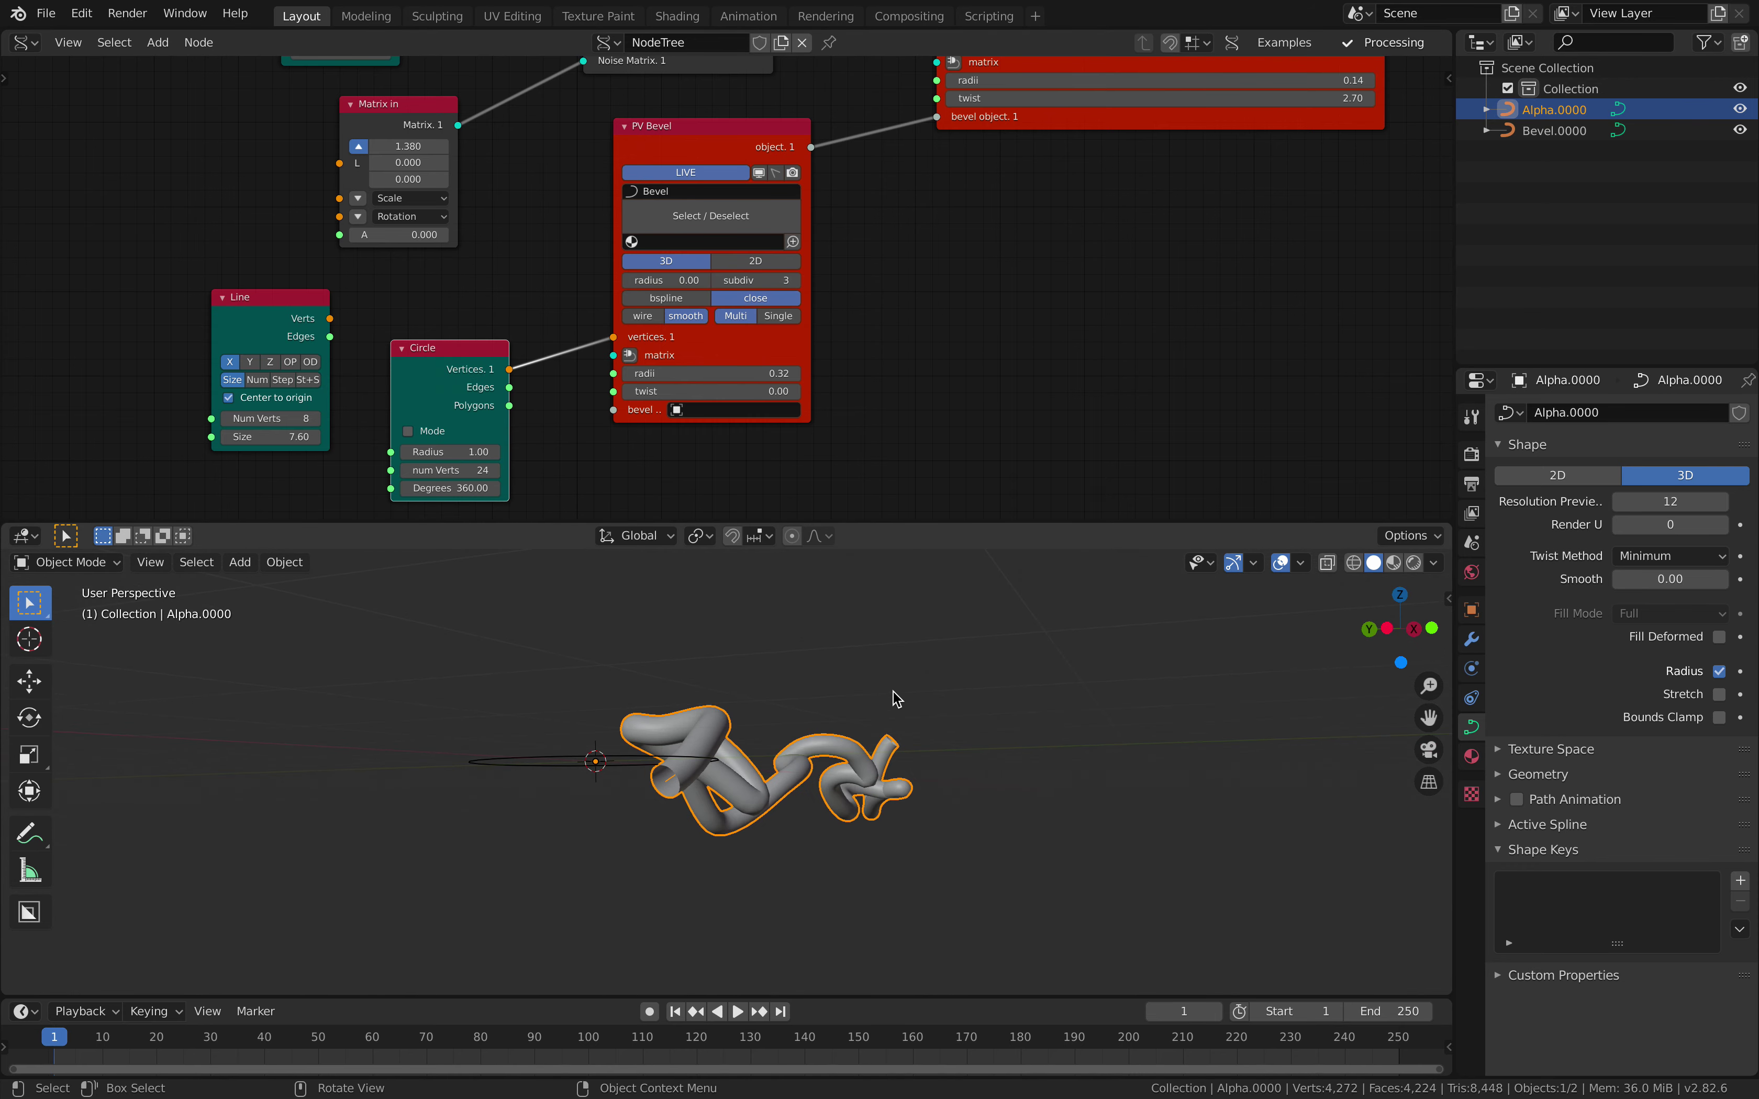
scroll(894, 696, "up", 1)
left_click_drag(483, 449, 534, 452)
middle_click_drag(580, 919, 474, 938)
left_click(338, 761)
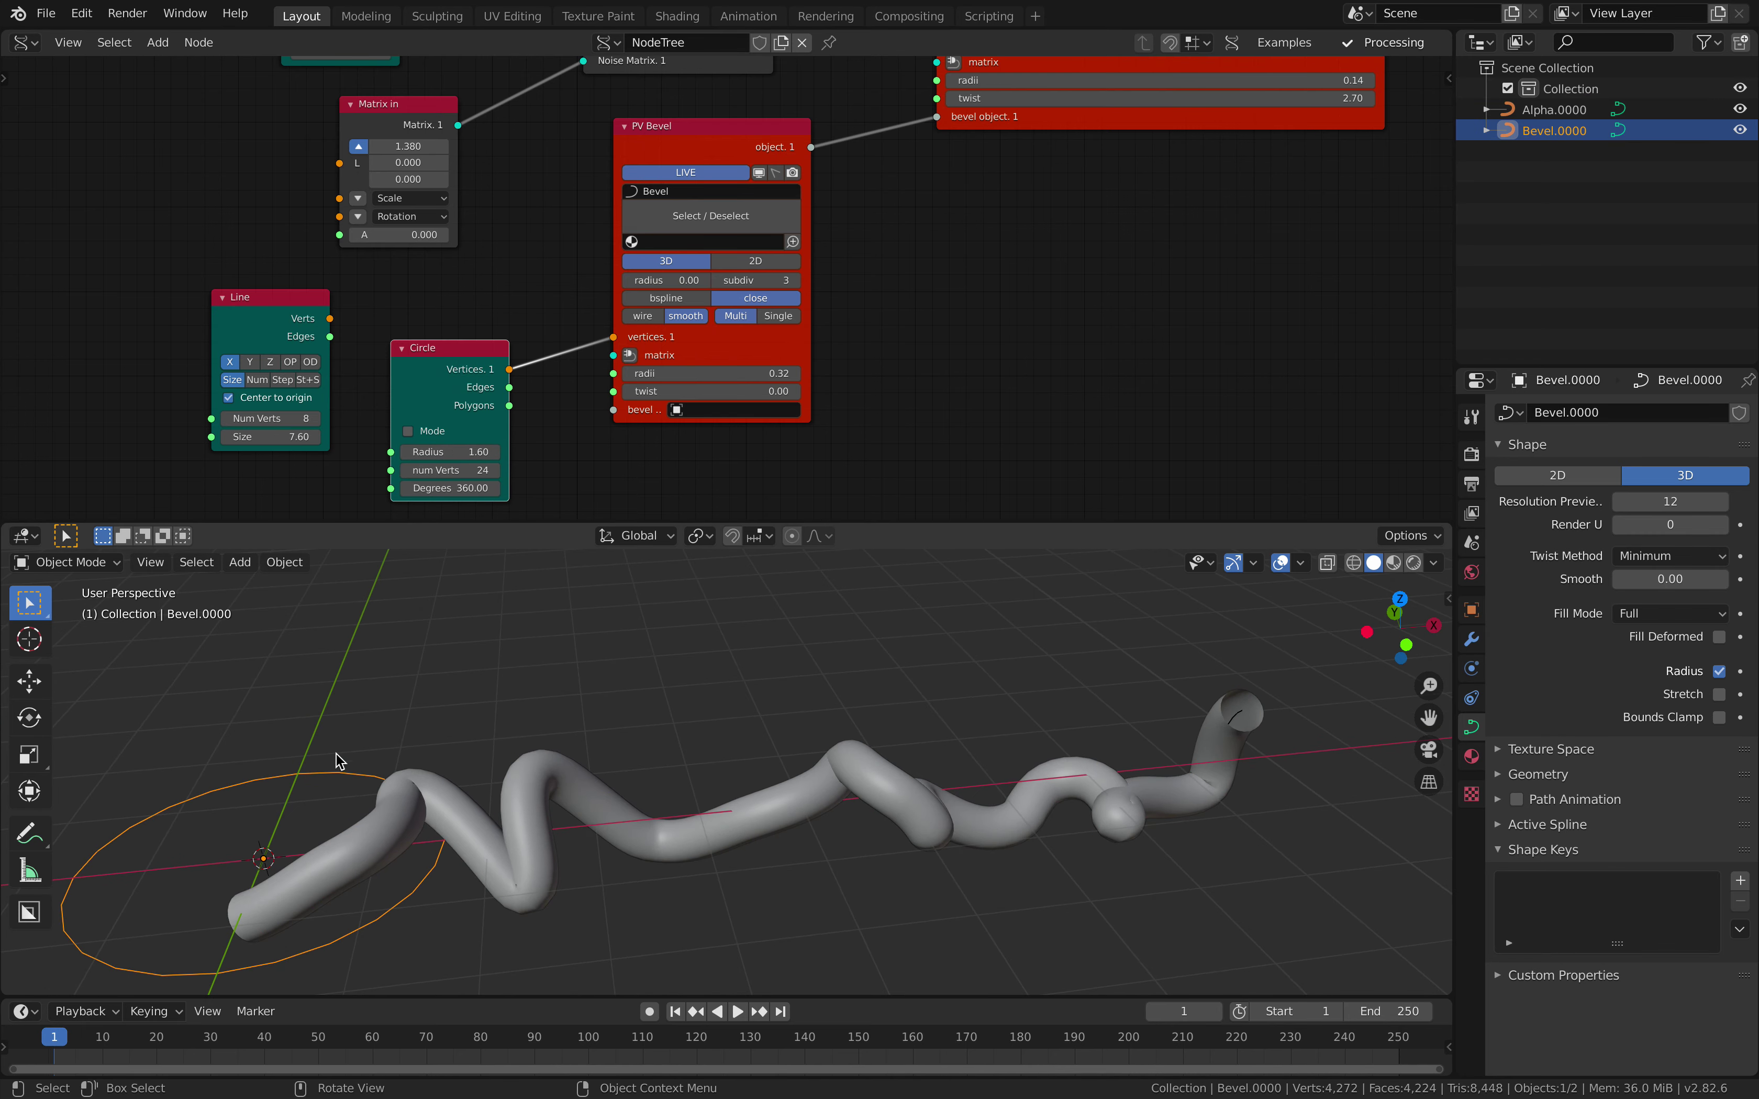
middle_click_drag(567, 381, 596, 336)
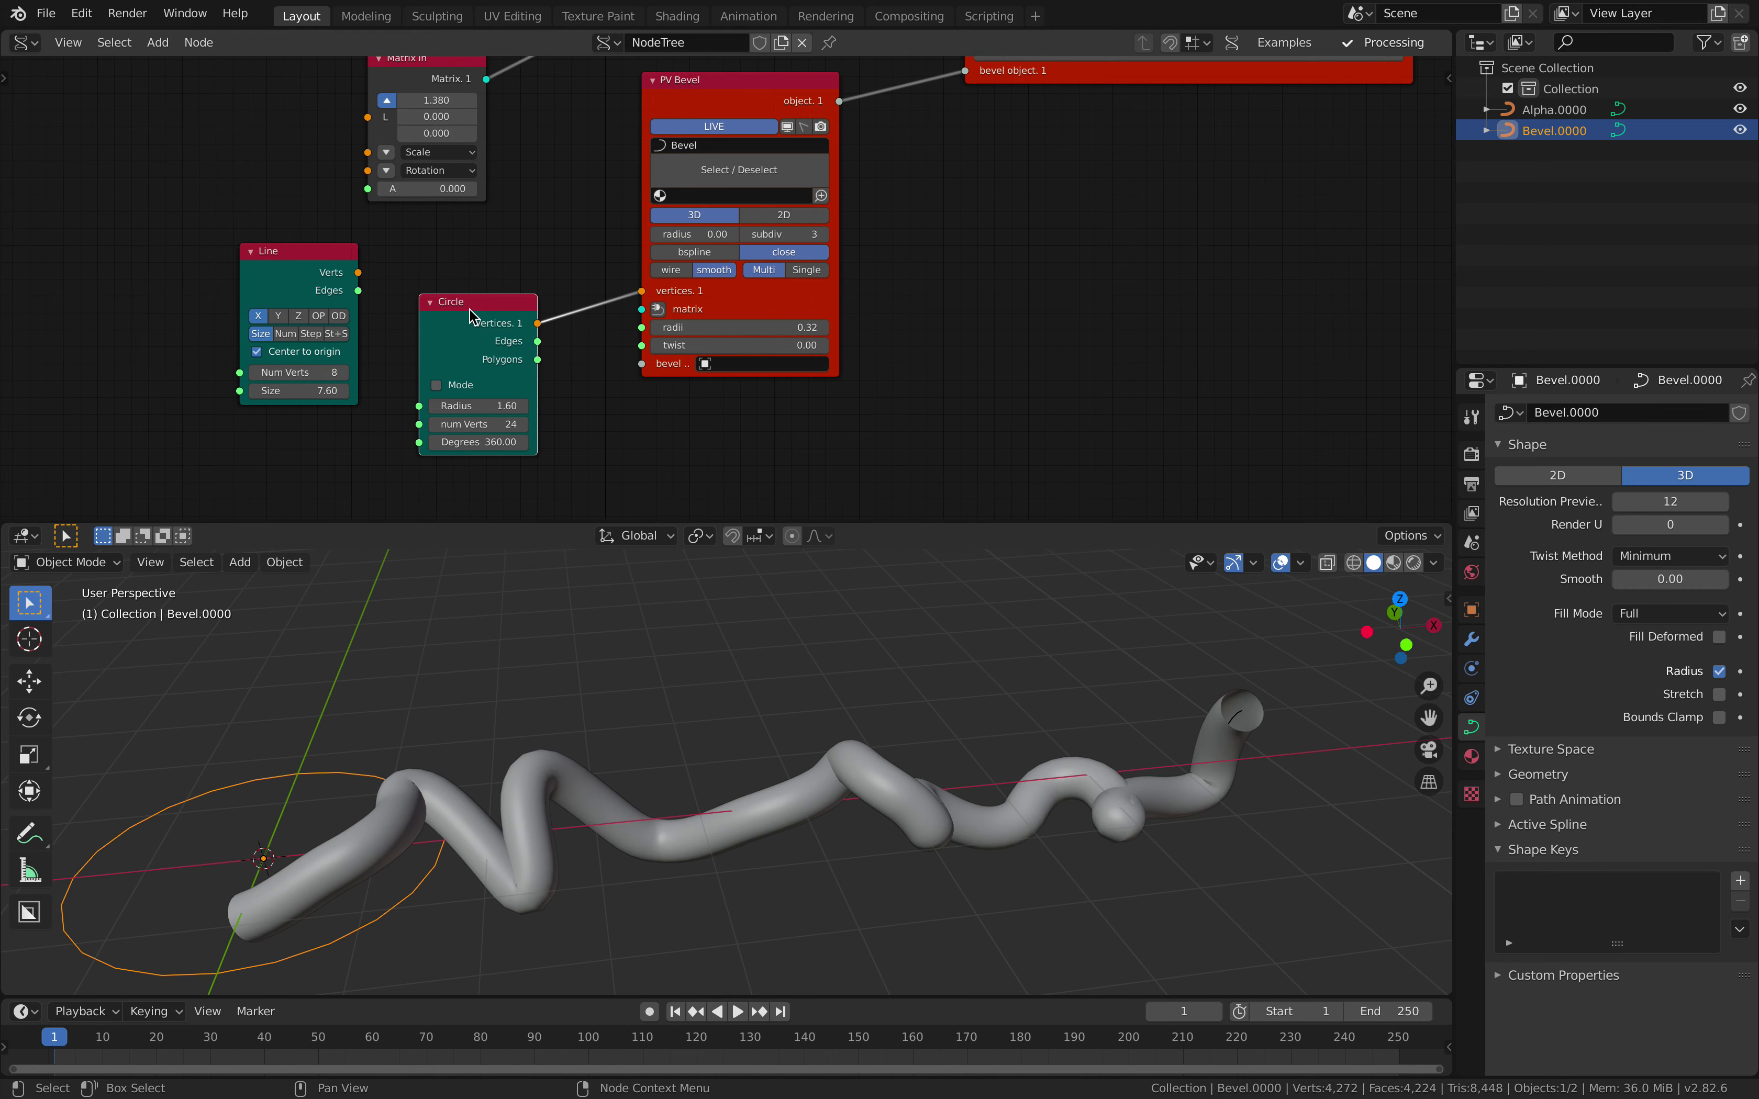
left_click_drag(469, 309, 125, 407)
Step: Add an NGon node and connect its Vertices to PV Bevel in place of the circle
middle_click_drag(445, 379, 445, 355)
key("shift+a")
left_click(410, 356)
type("ngon")
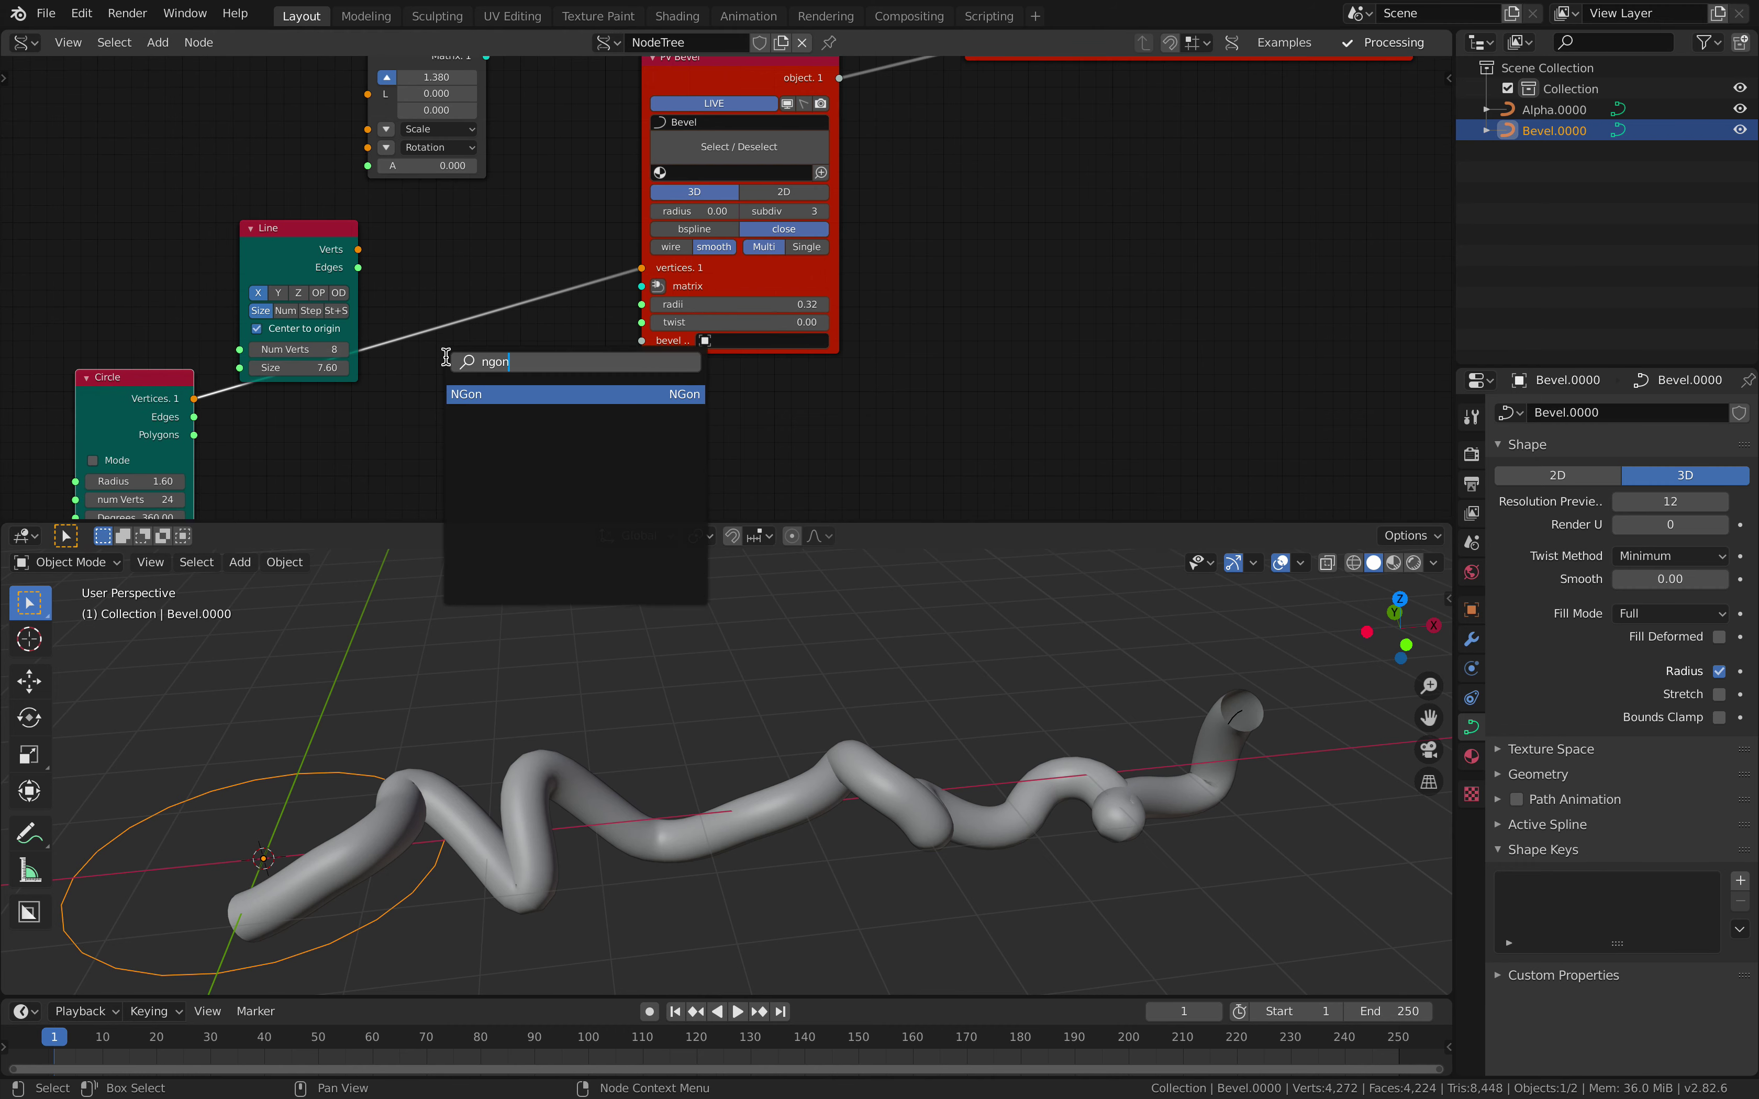
key("Return")
left_click(445, 357)
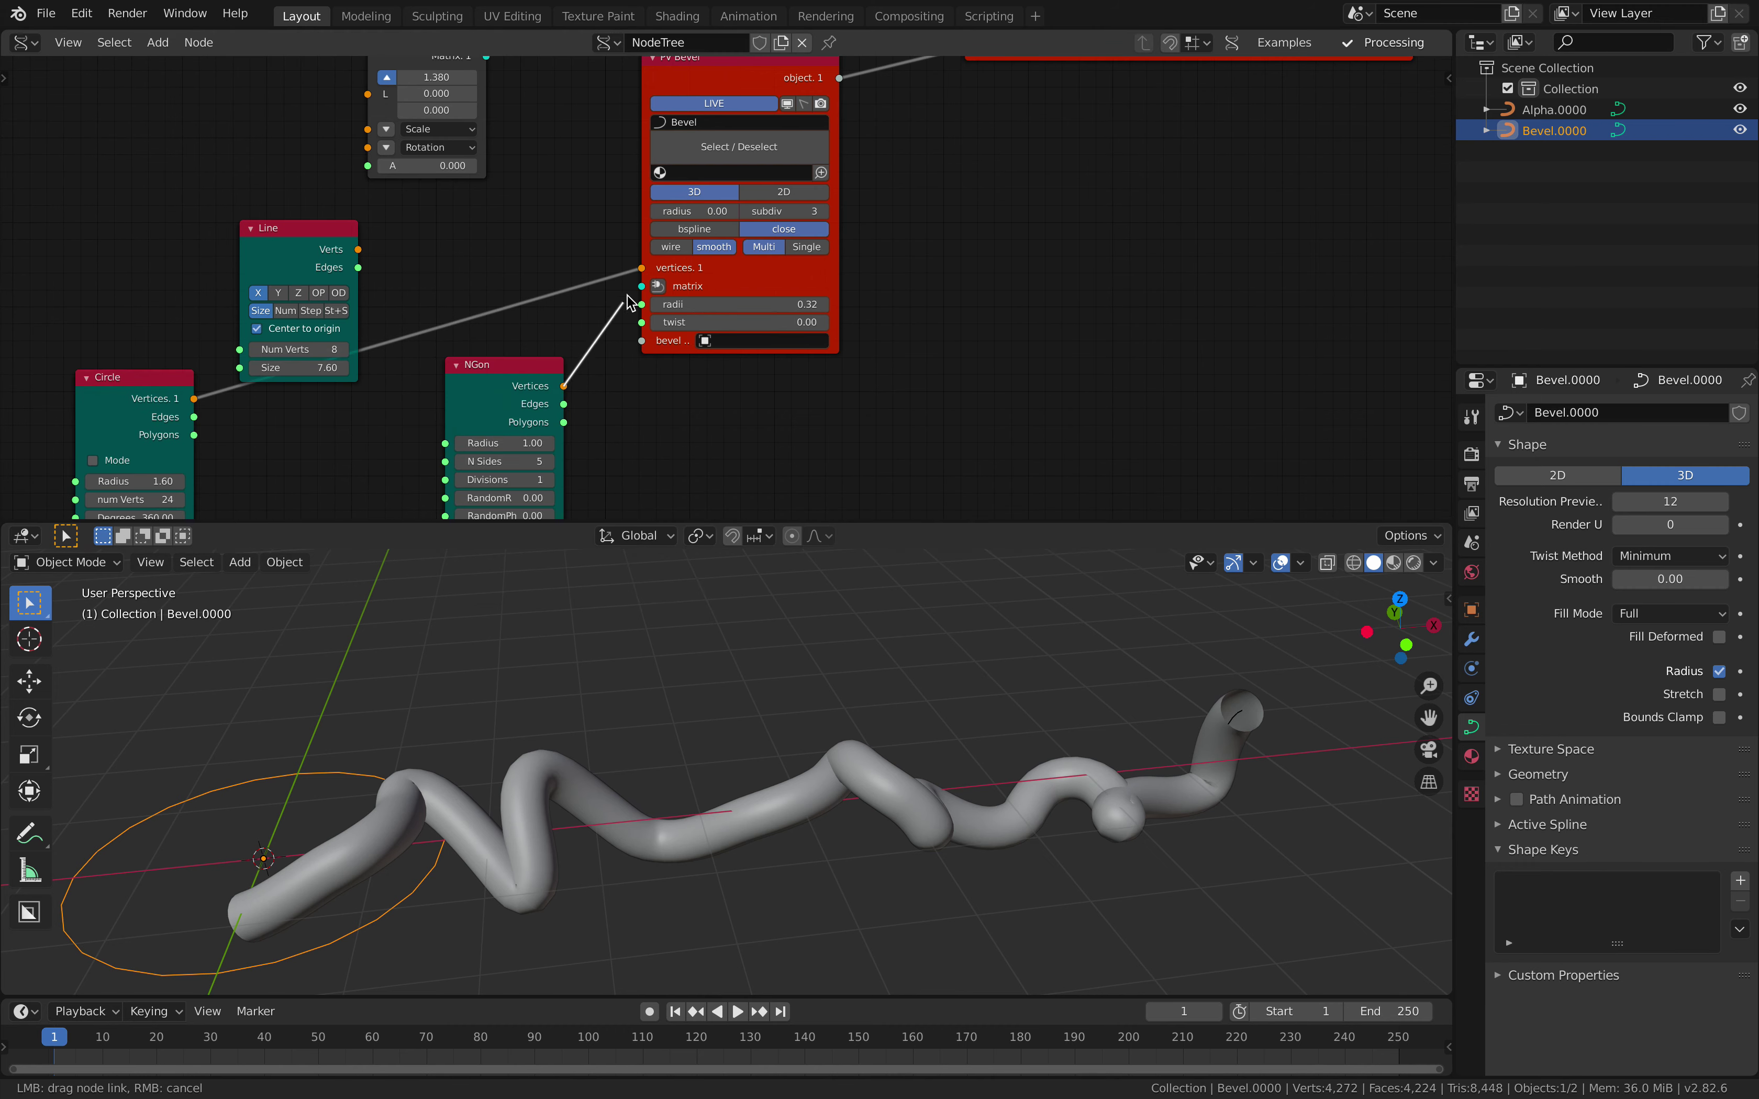
left_click_drag(627, 295, 639, 270)
Step: Move the NGon node up and set its radius to 1.06, divisions to 4, RandomR to 0.84 and RandomPhi to 0.30
left_click_drag(521, 361, 528, 269)
mouse_move(590, 779)
middle_mouse_down()
mouse_move(685, 730)
mouse_move(601, 764)
middle_mouse_up()
mouse_move(512, 359)
left_mouse_down()
mouse_move(552, 360)
mouse_move(472, 369)
mouse_move(522, 370)
mouse_move(544, 406)
mouse_move(585, 406)
mouse_move(552, 424)
mouse_move(541, 361)
left_mouse_up()
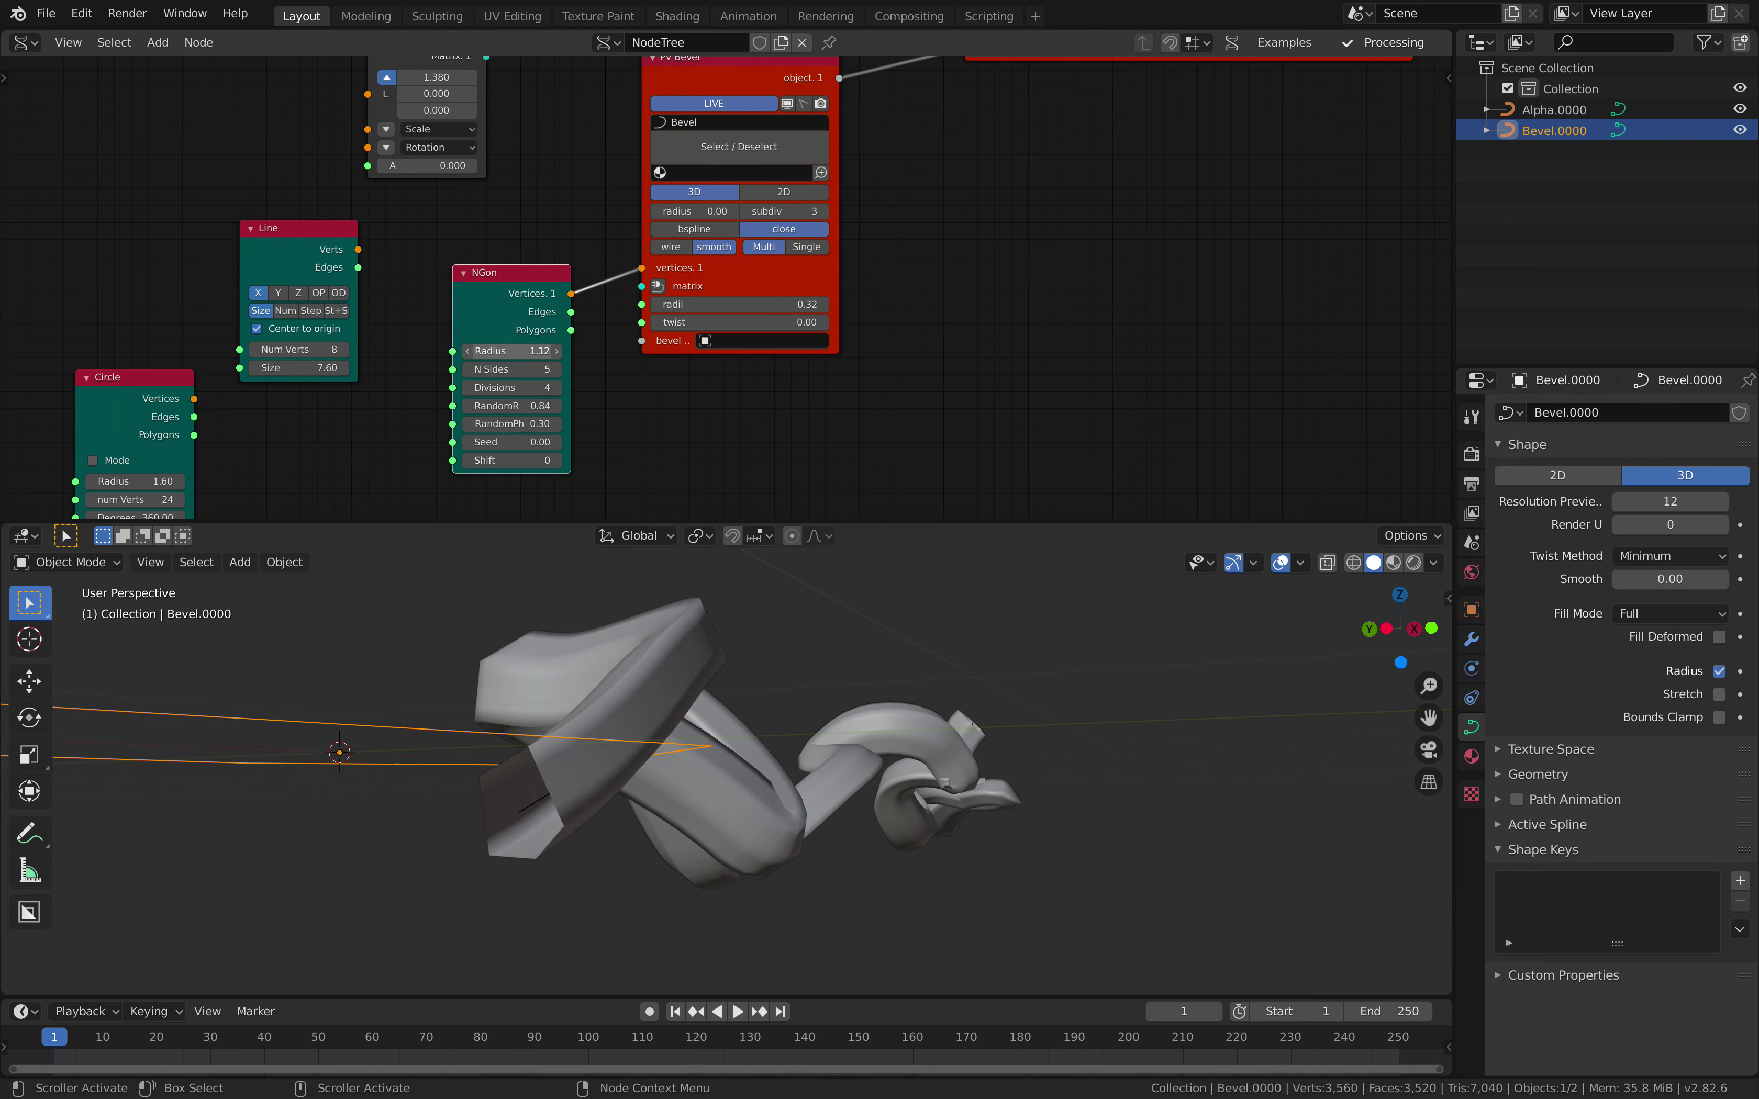
middle_click_drag(836, 829, 731, 856)
left_click(729, 847)
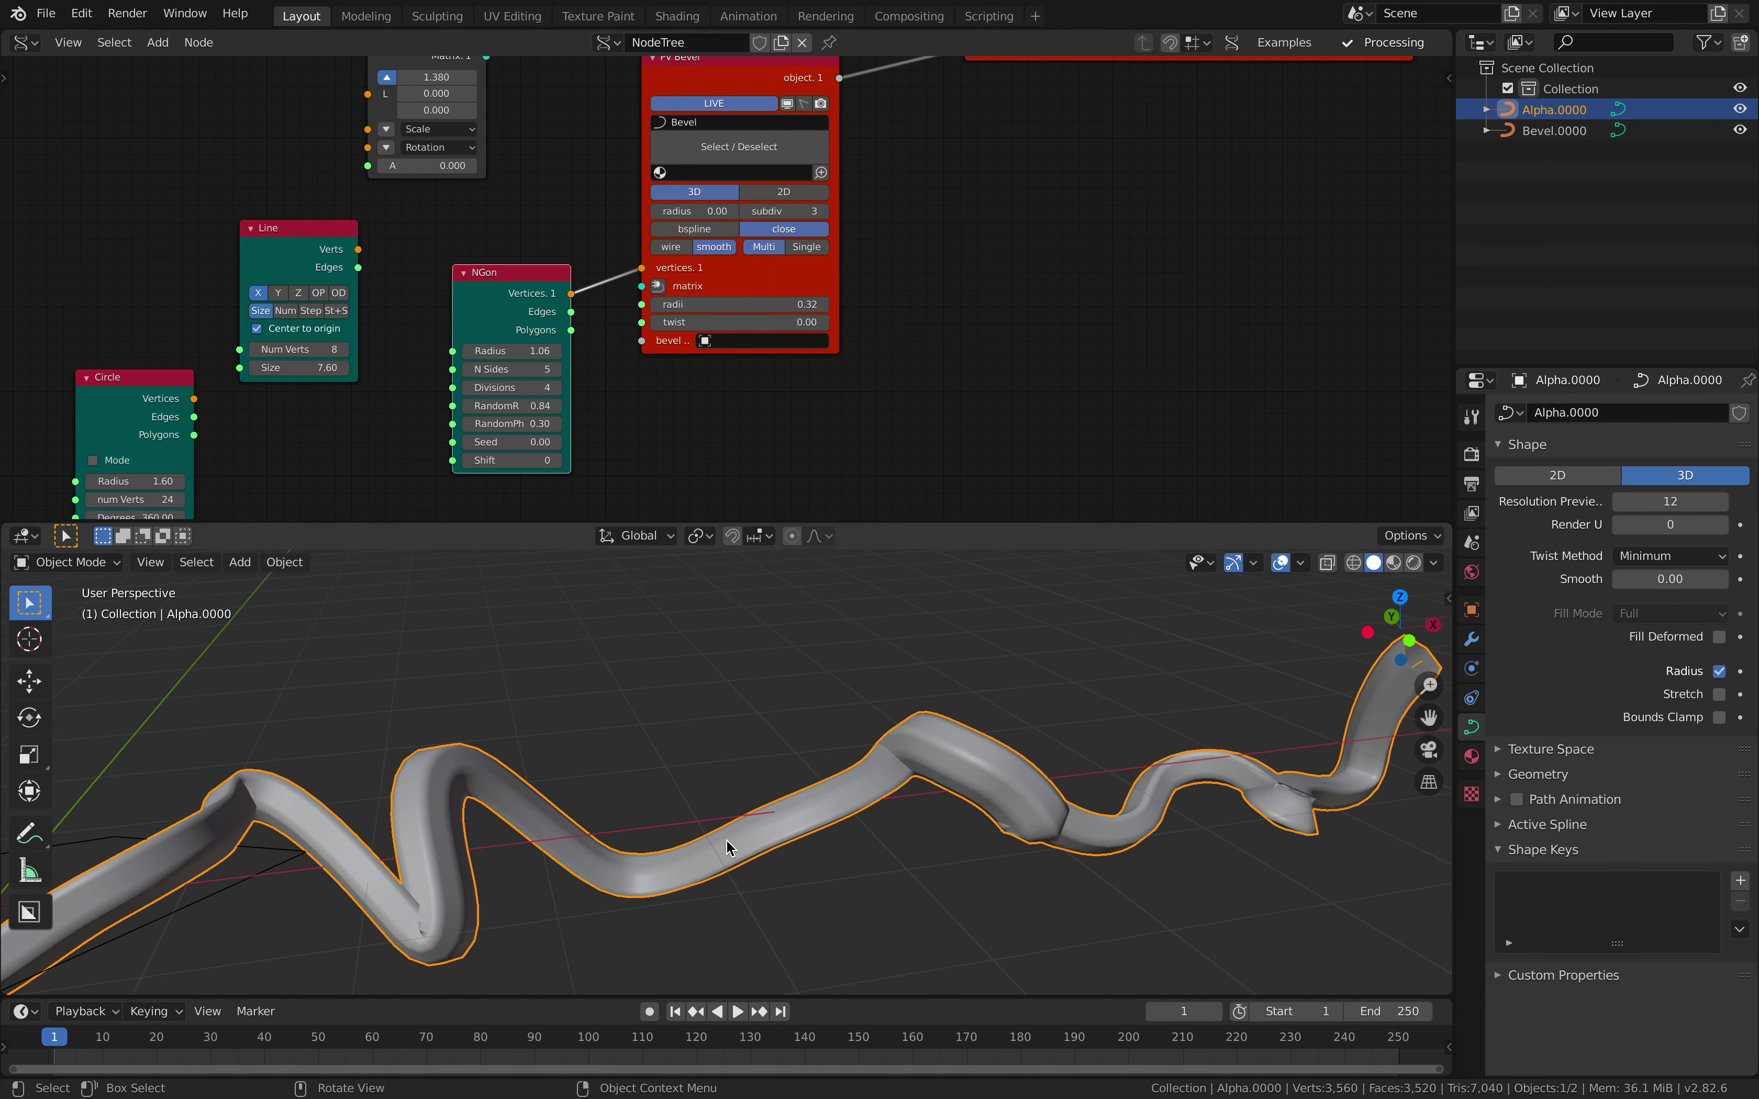
Step: Spread out the first Line, Matrix in, Noise Displace and PV Alpha nodes
scroll(850, 372, "down", 5)
middle_click_drag(865, 322, 784, 489)
left_click_drag(635, 156, 659, 123)
left_click_drag(420, 168, 468, 91)
left_click_drag(456, 294, 492, 215)
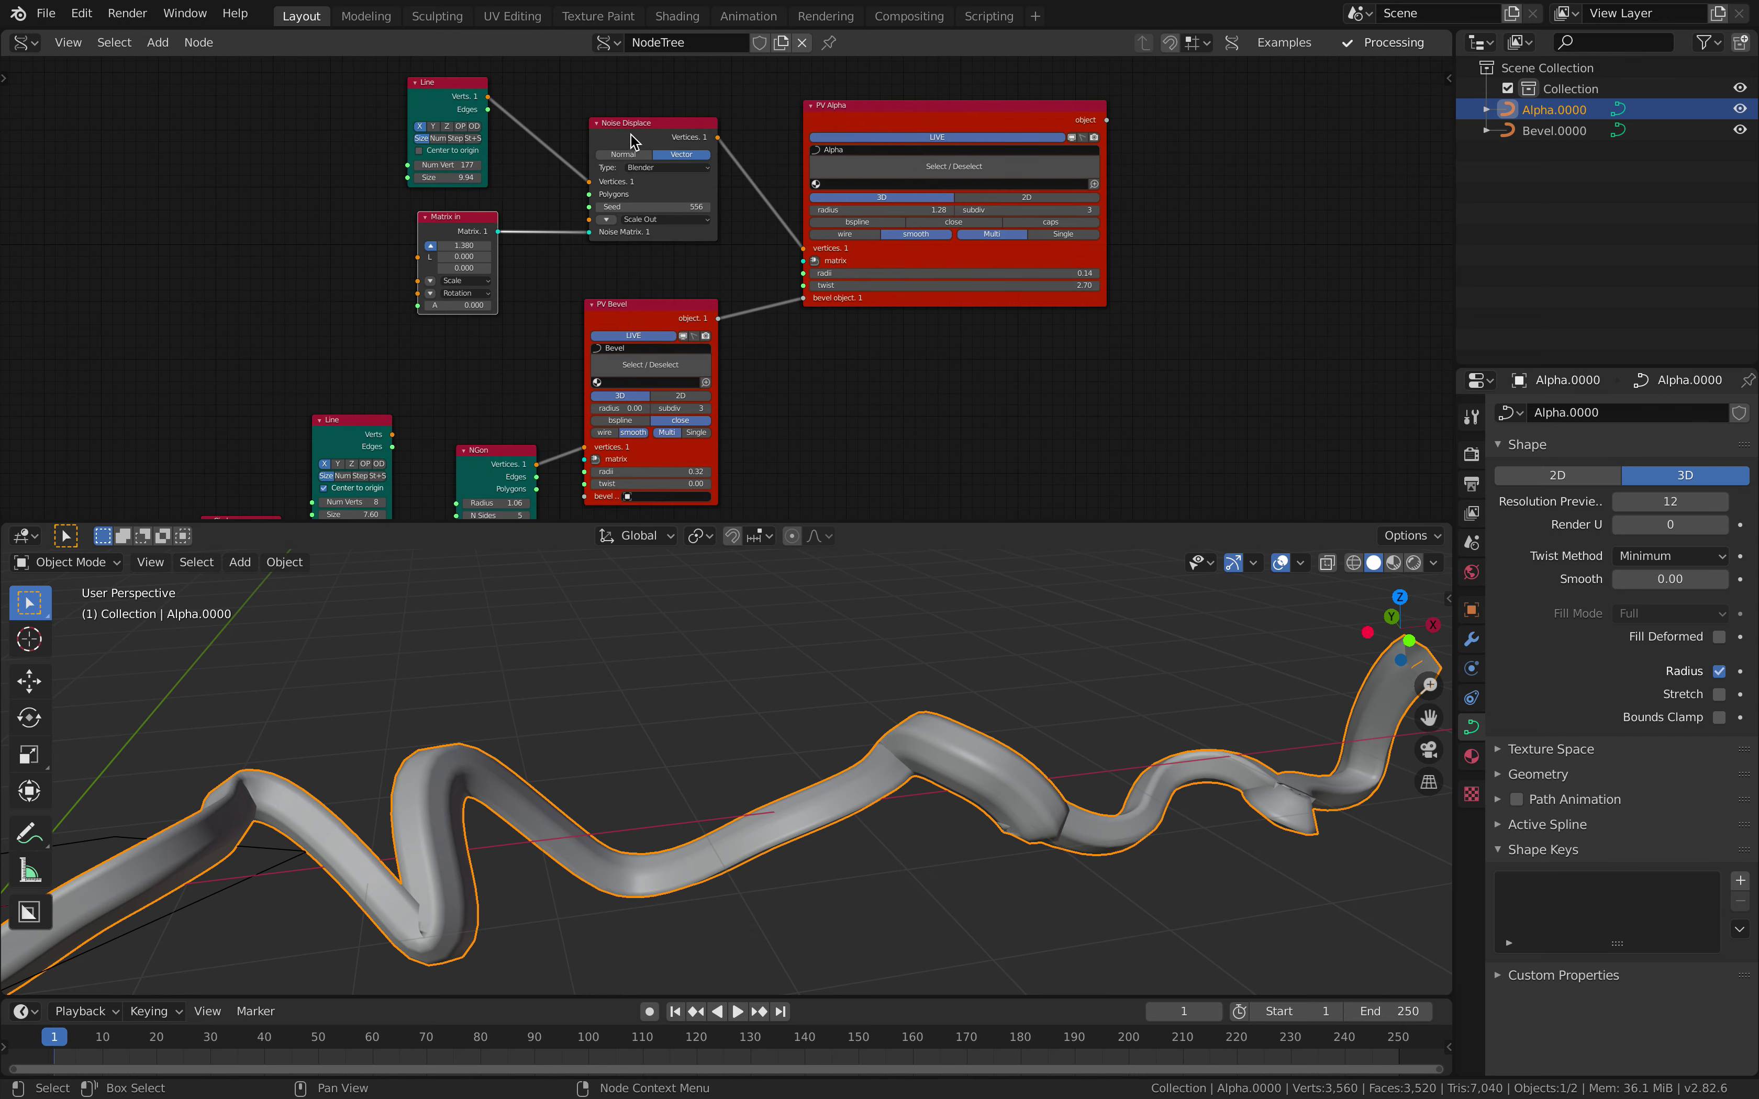
left_click_drag(632, 142, 629, 136)
left_click_drag(857, 120, 886, 125)
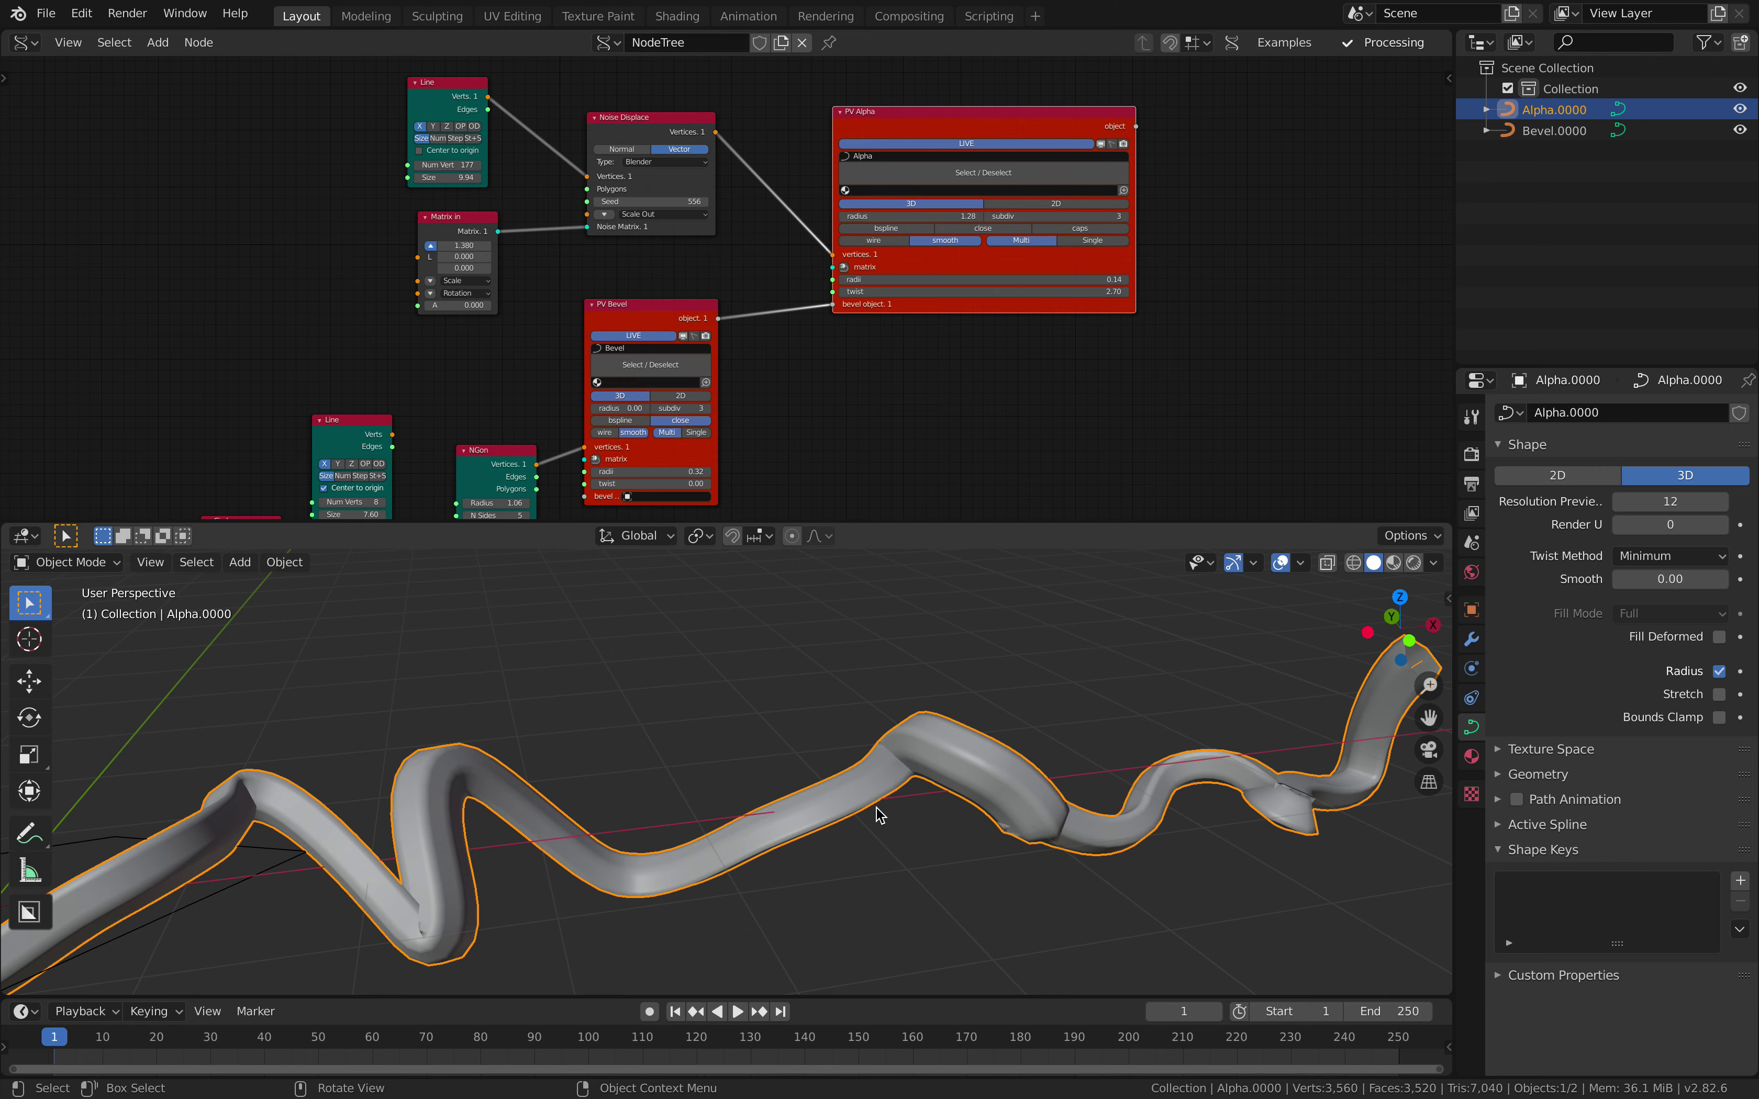
Step: Delete the PV Bevel node and move the NGon node into the freed area
mouse_move(876, 807)
middle_mouse_down()
mouse_move(1029, 727)
mouse_move(868, 798)
middle_mouse_up()
middle_click_drag(823, 363, 883, 249)
scroll(882, 248, "up", 4)
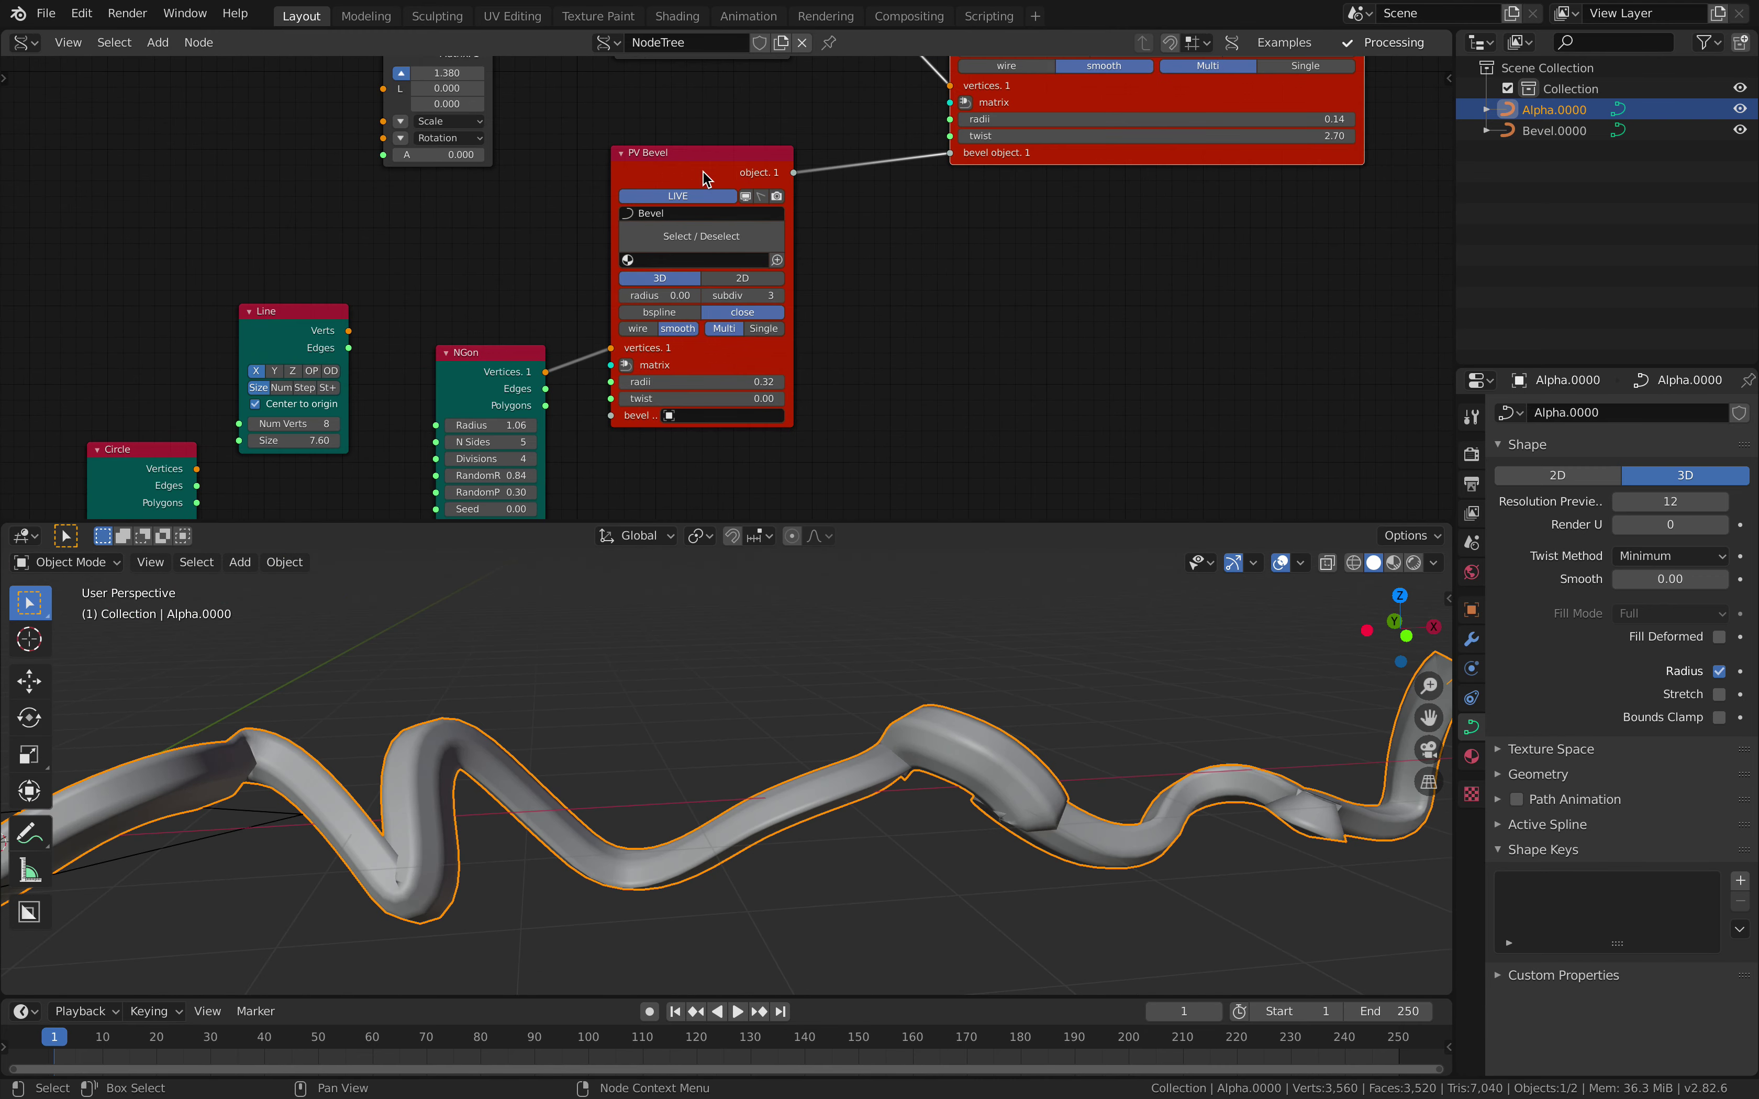
key("x")
left_click_drag(510, 362, 558, 295)
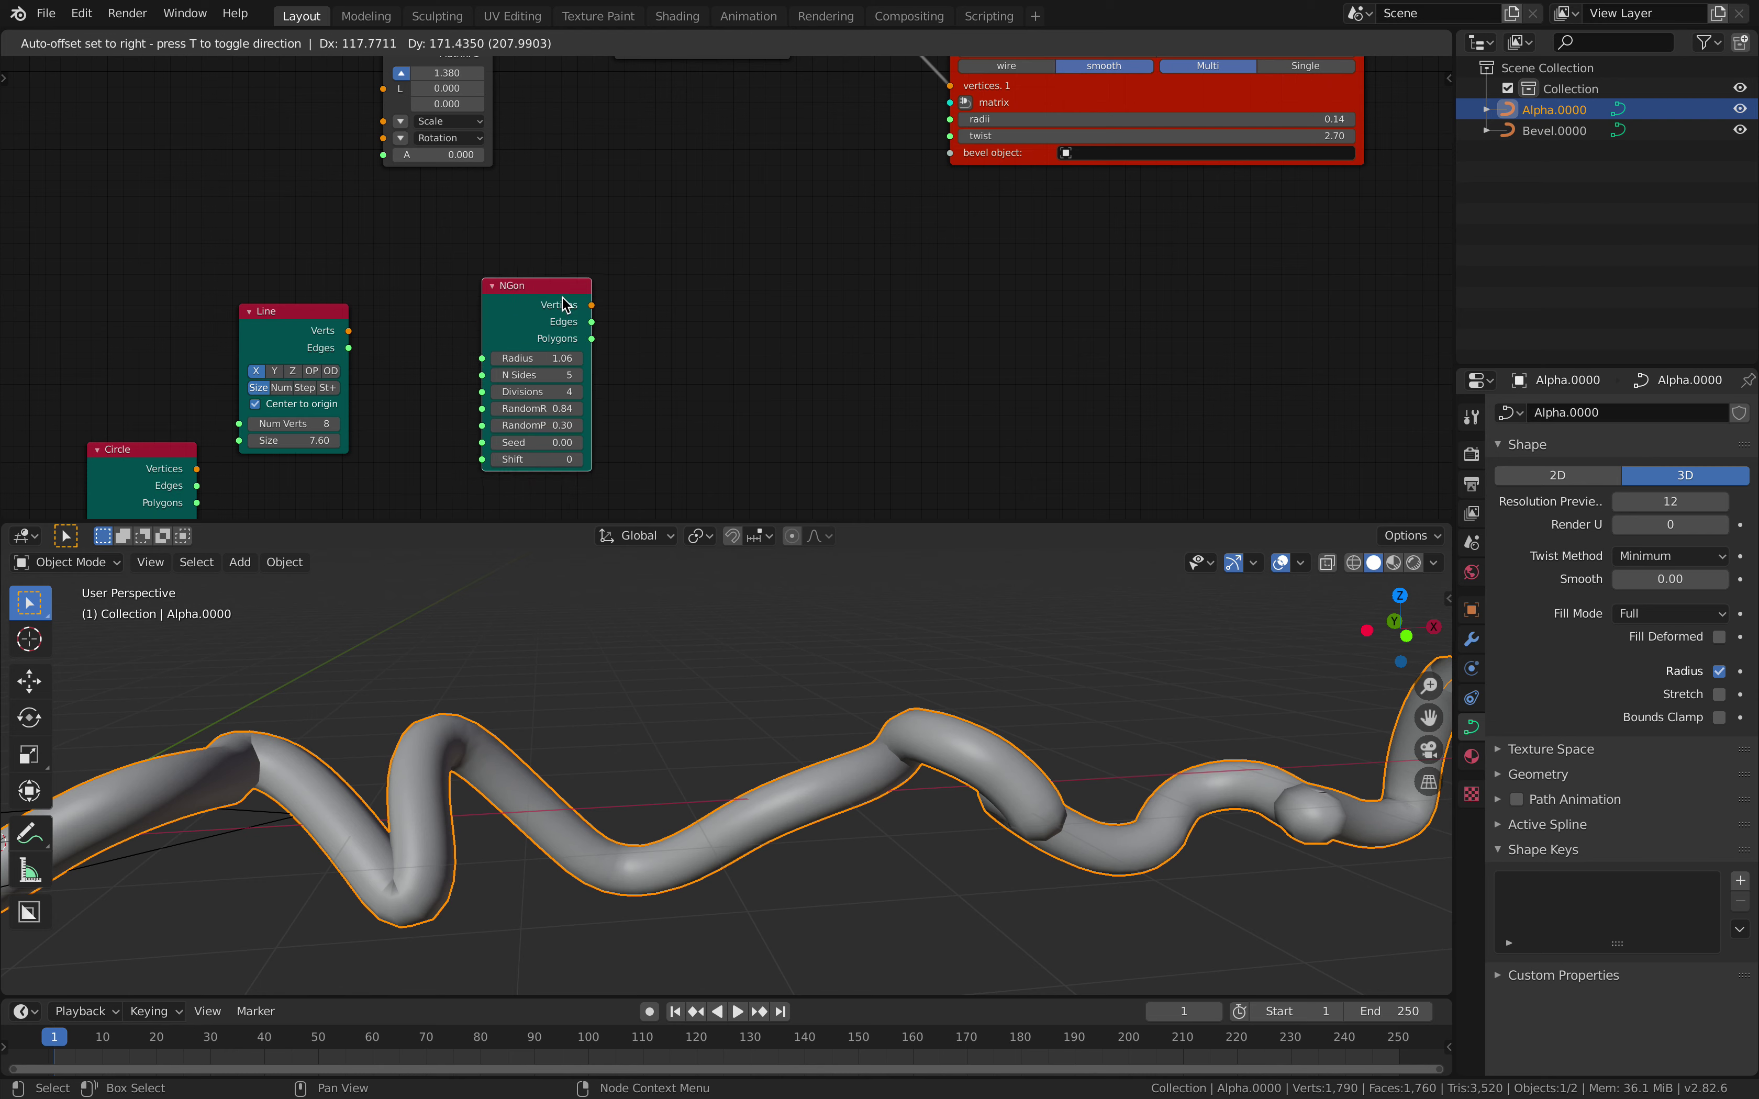
mouse_move(772, 744)
middle_mouse_down()
mouse_move(806, 732)
mouse_move(788, 734)
middle_mouse_up()
Step: Delete the NGon node and bring the second Line node toward PV Alpha
key("x")
left_click_drag(318, 308, 504, 265)
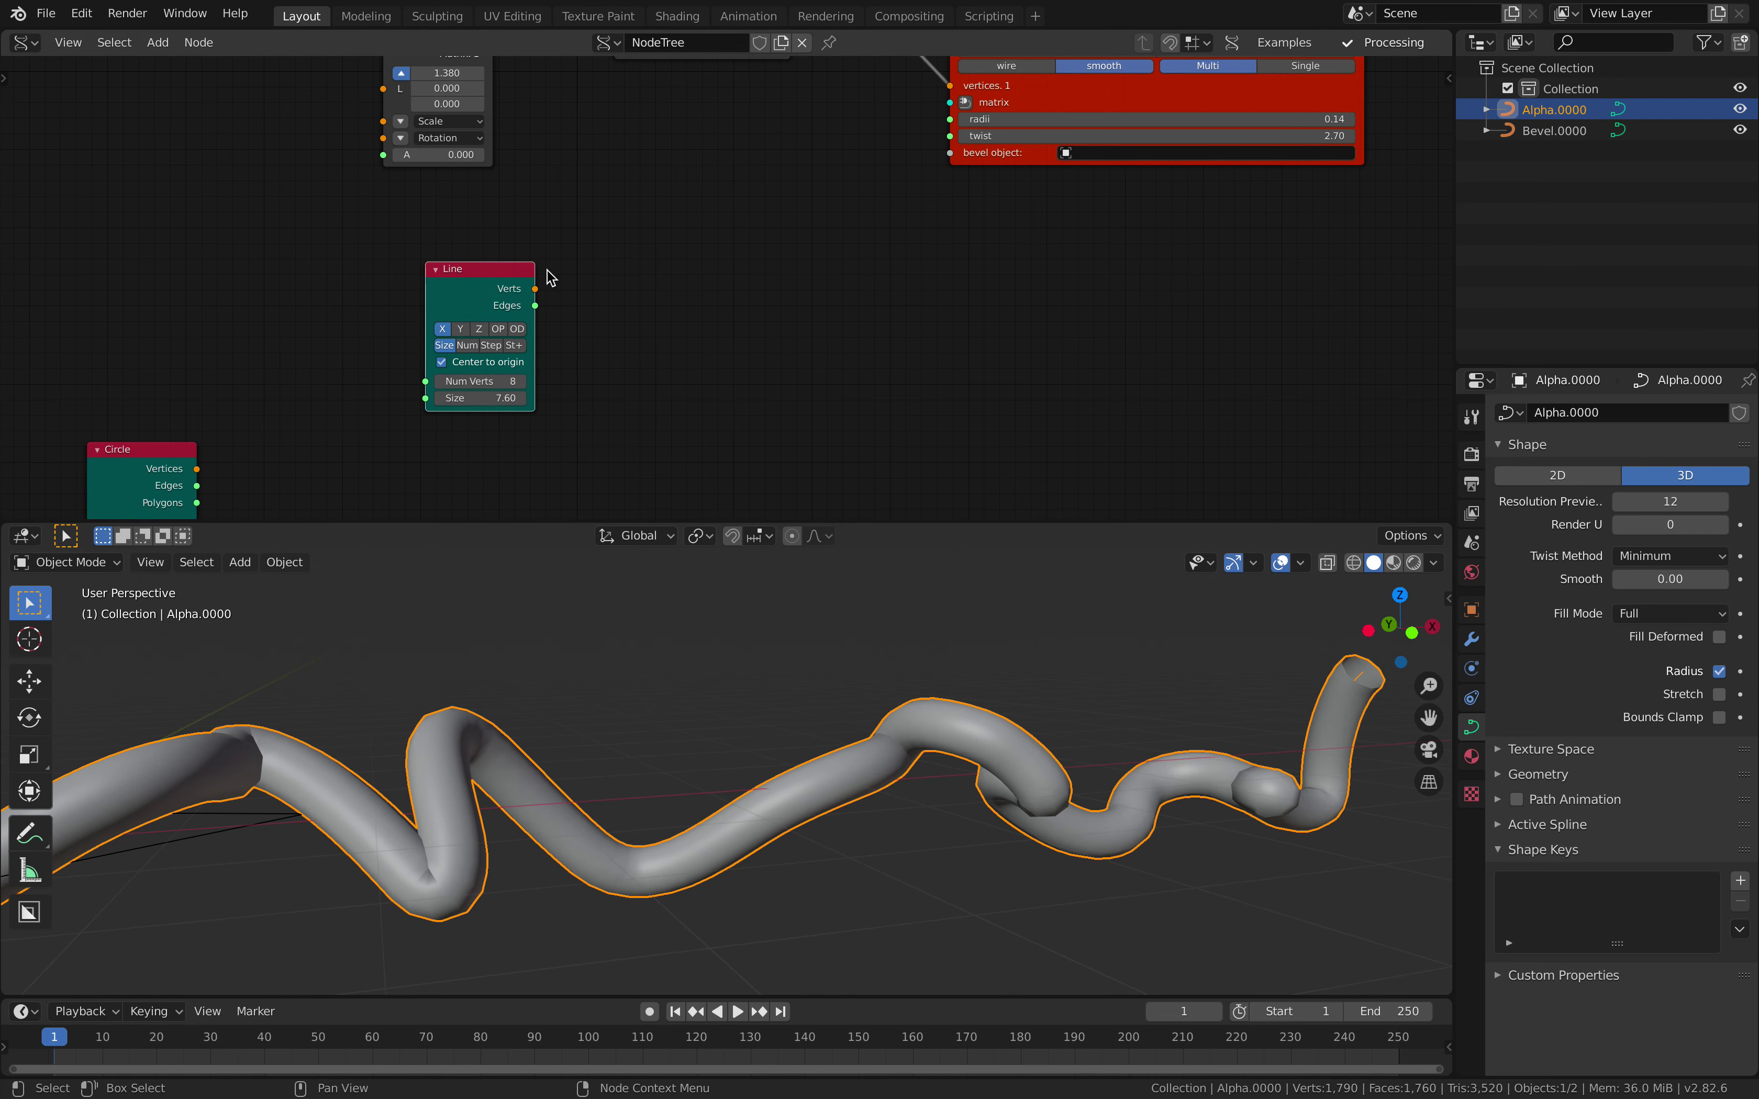
middle_click_drag(589, 256, 553, 313)
left_click_drag(498, 347, 645, 209)
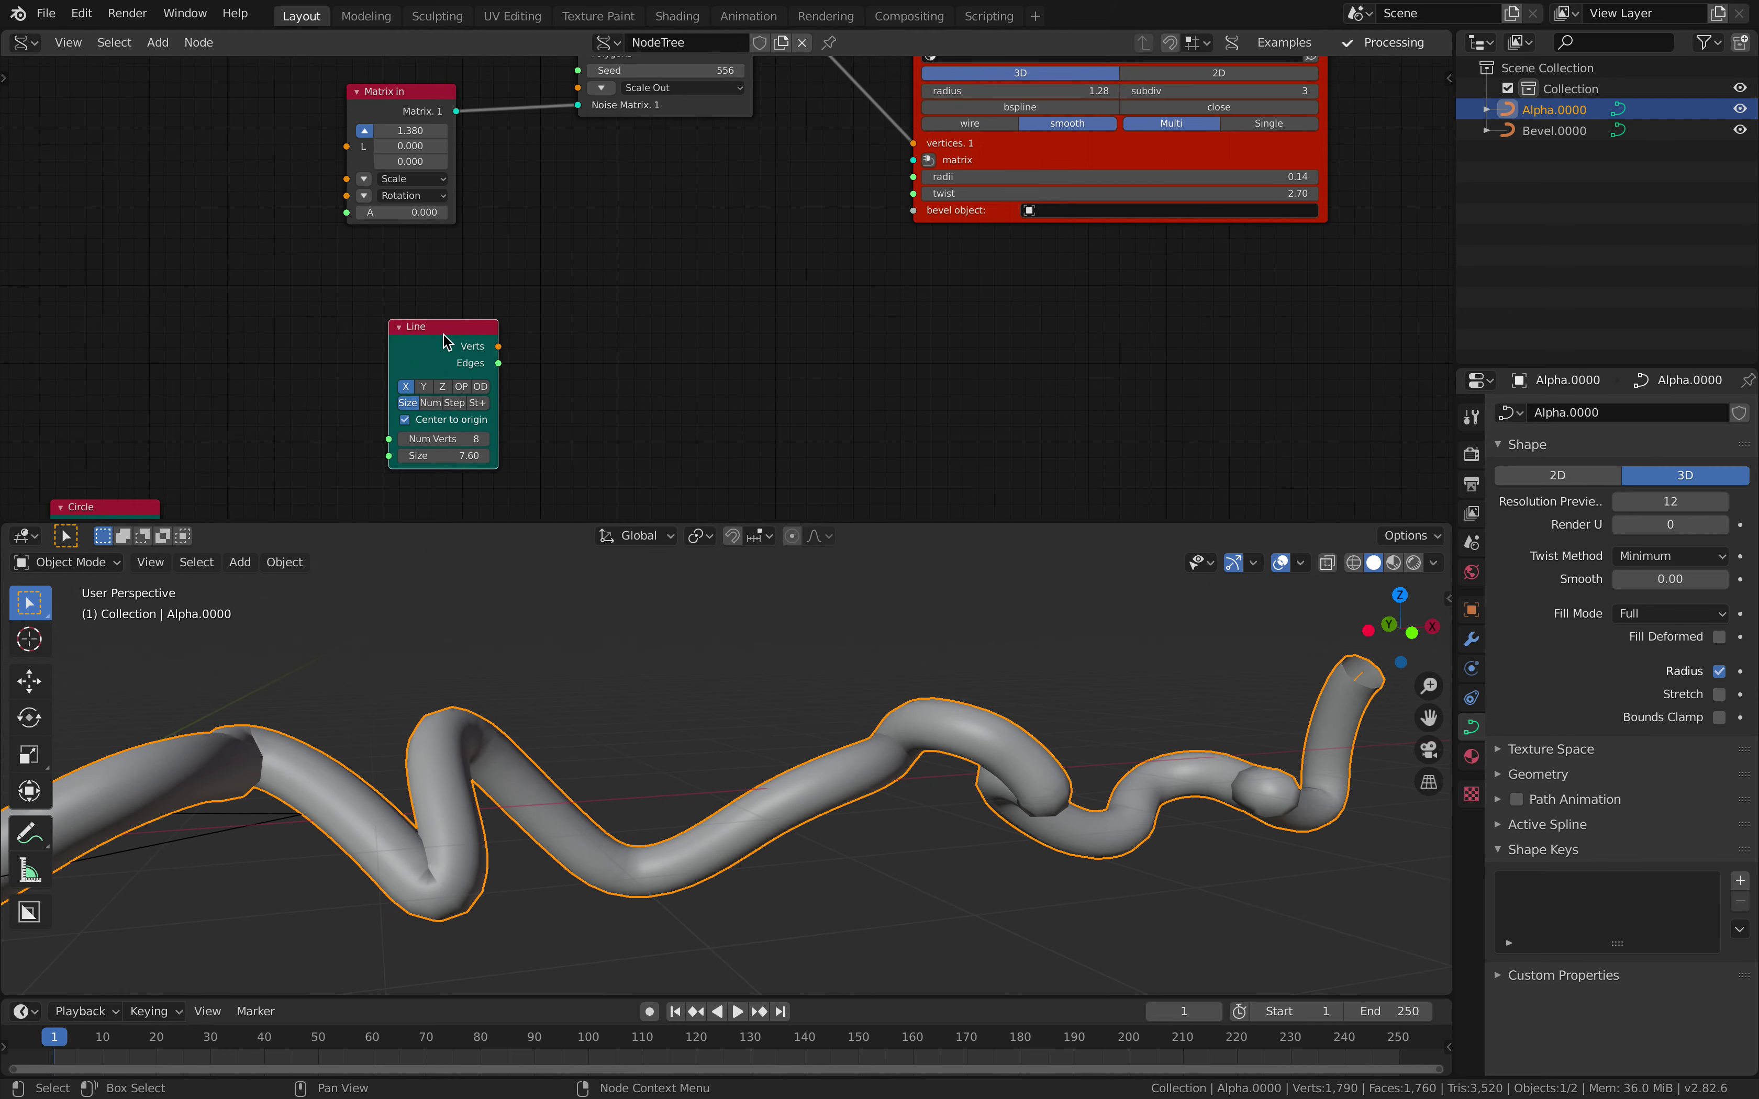
left_click_drag(447, 342, 431, 332)
Step: Undo the node moves and deletions until PV Bevel and NGon are restored
key("ctrl+z")
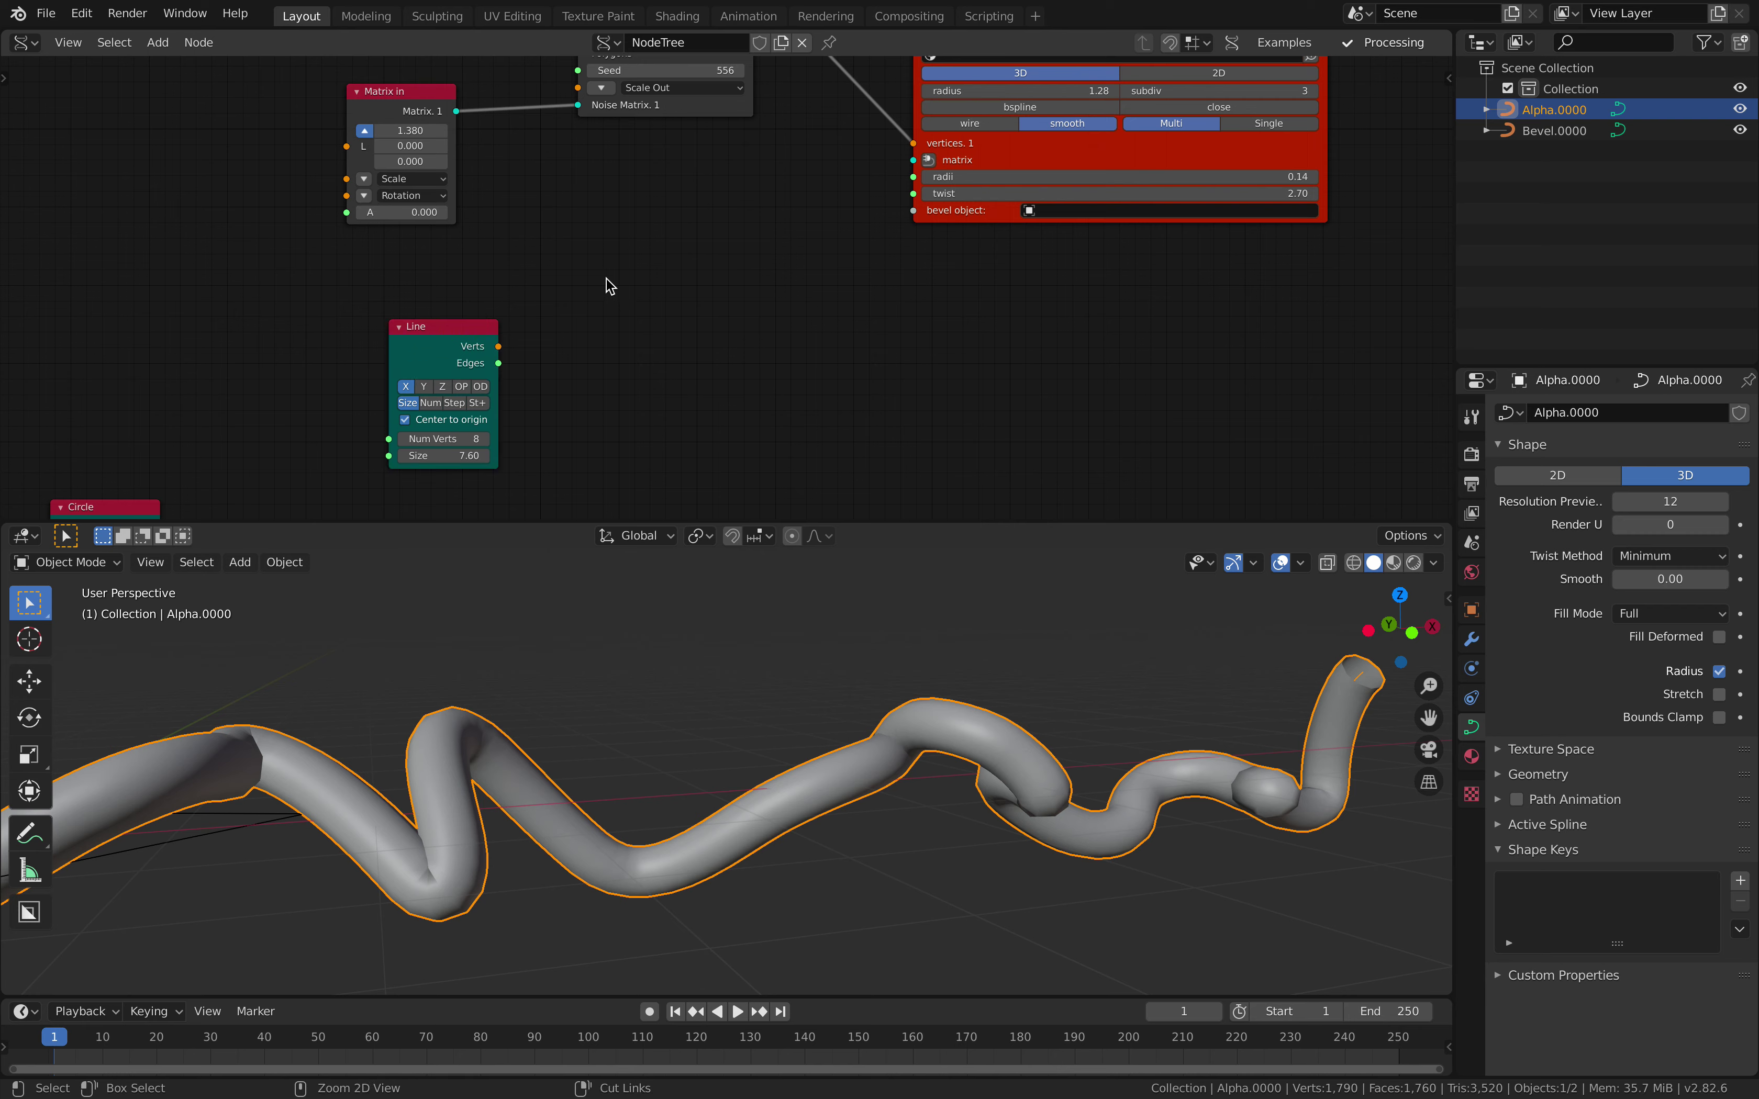
key("ctrl+z")
key("ctrl+z")
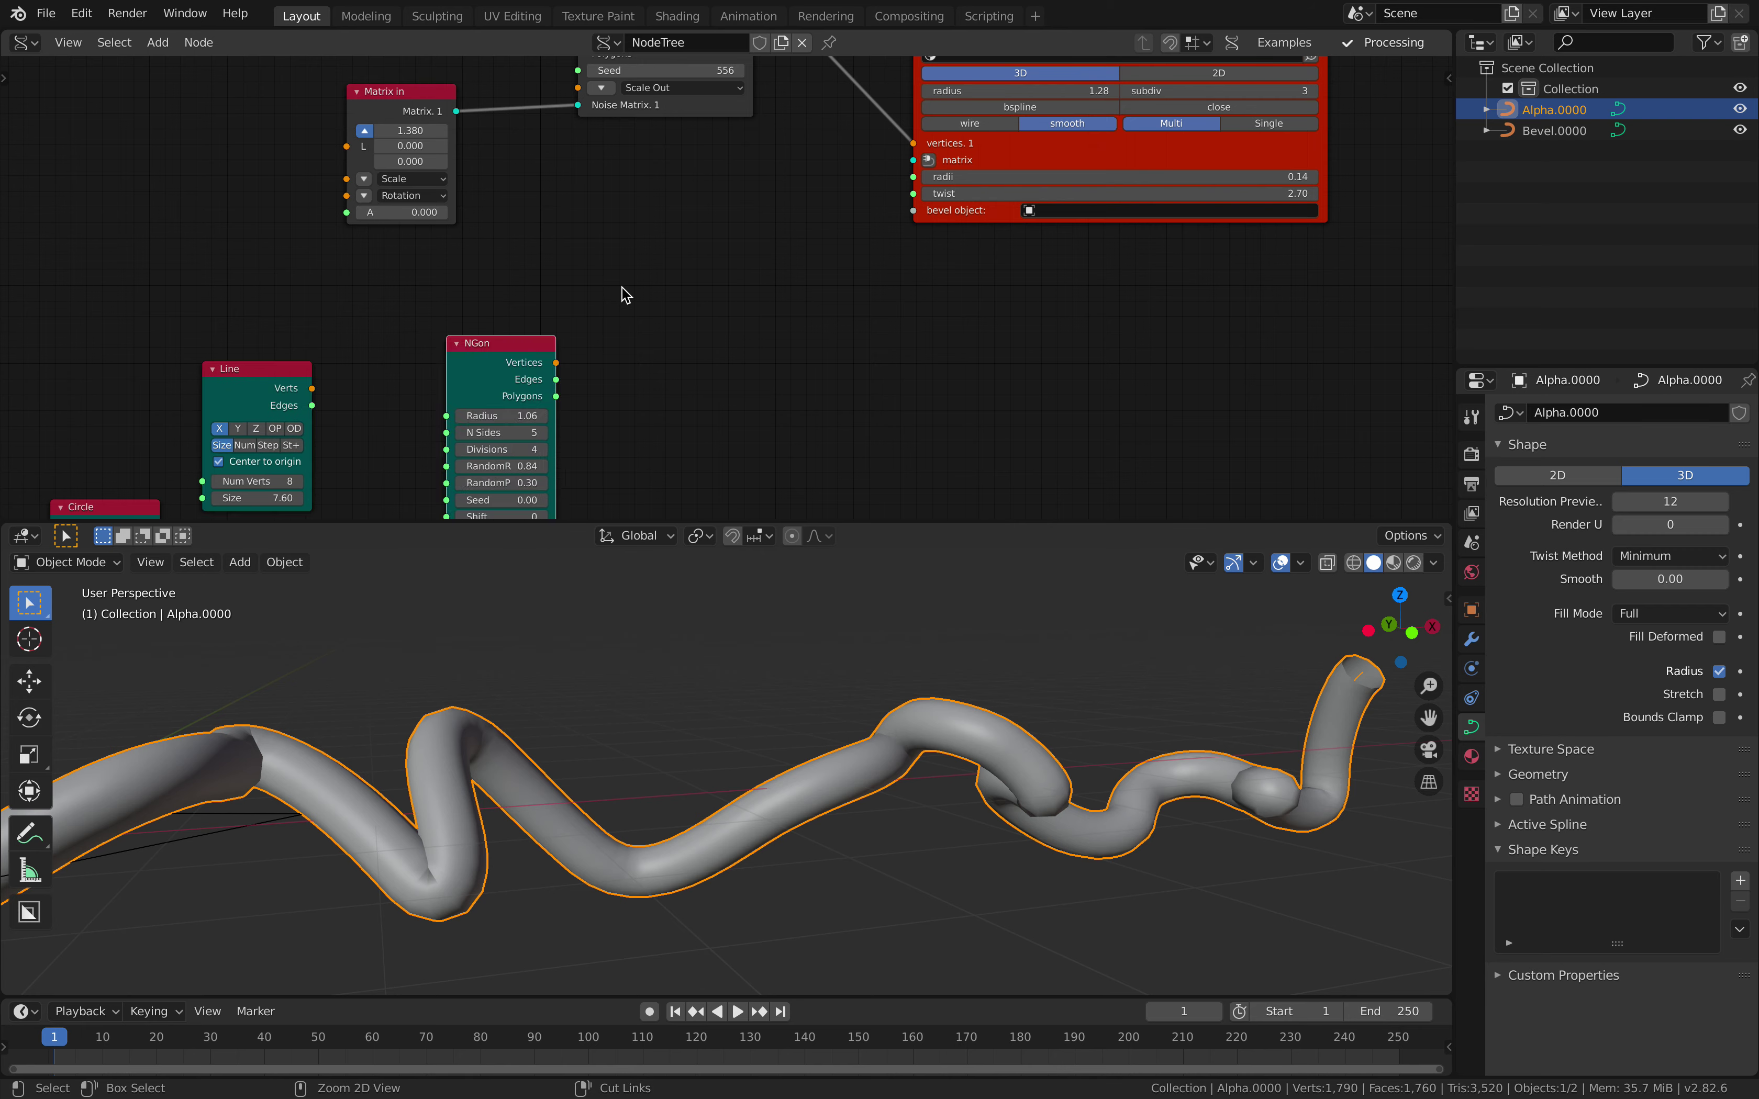
key("ctrl+z")
key("ctrl+z")
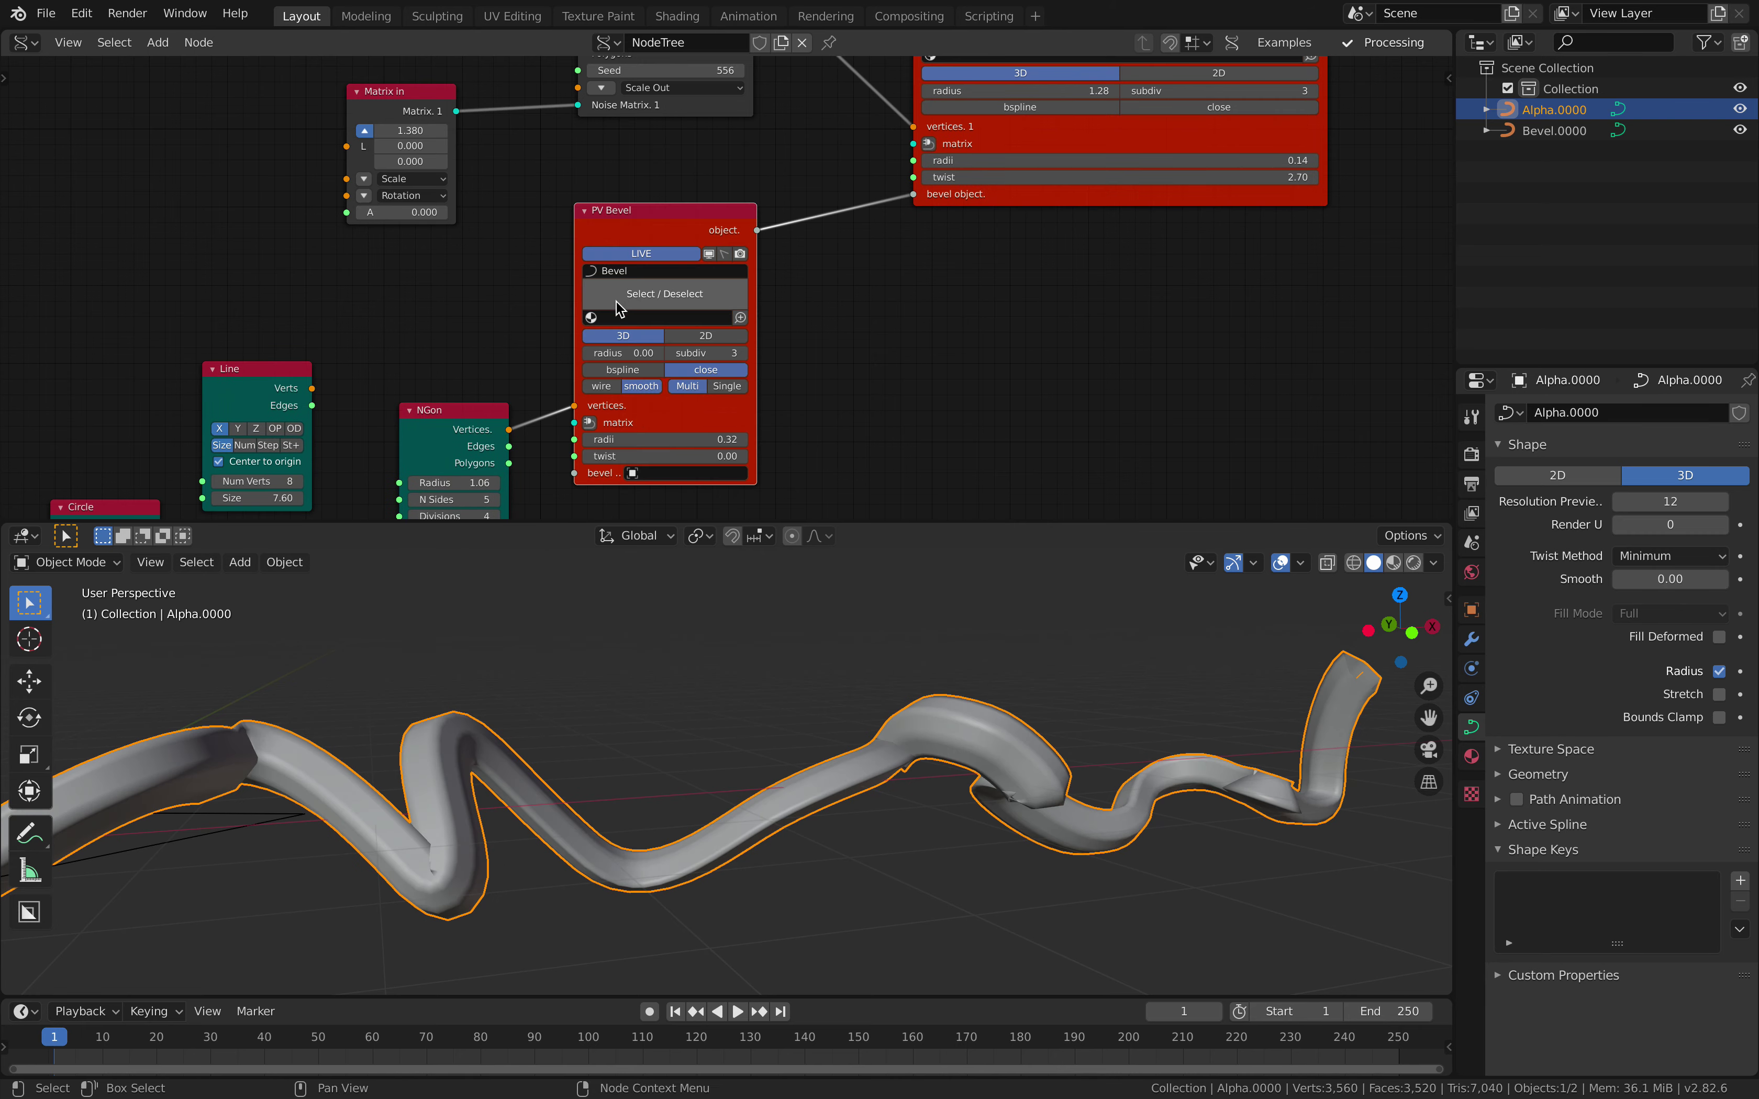
Step: Remove the NGon node, move the second Line node closer and connect its Verts to PV Bevel's vertices
key("ctrl+z")
key("ctrl+z")
key("ctrl+z")
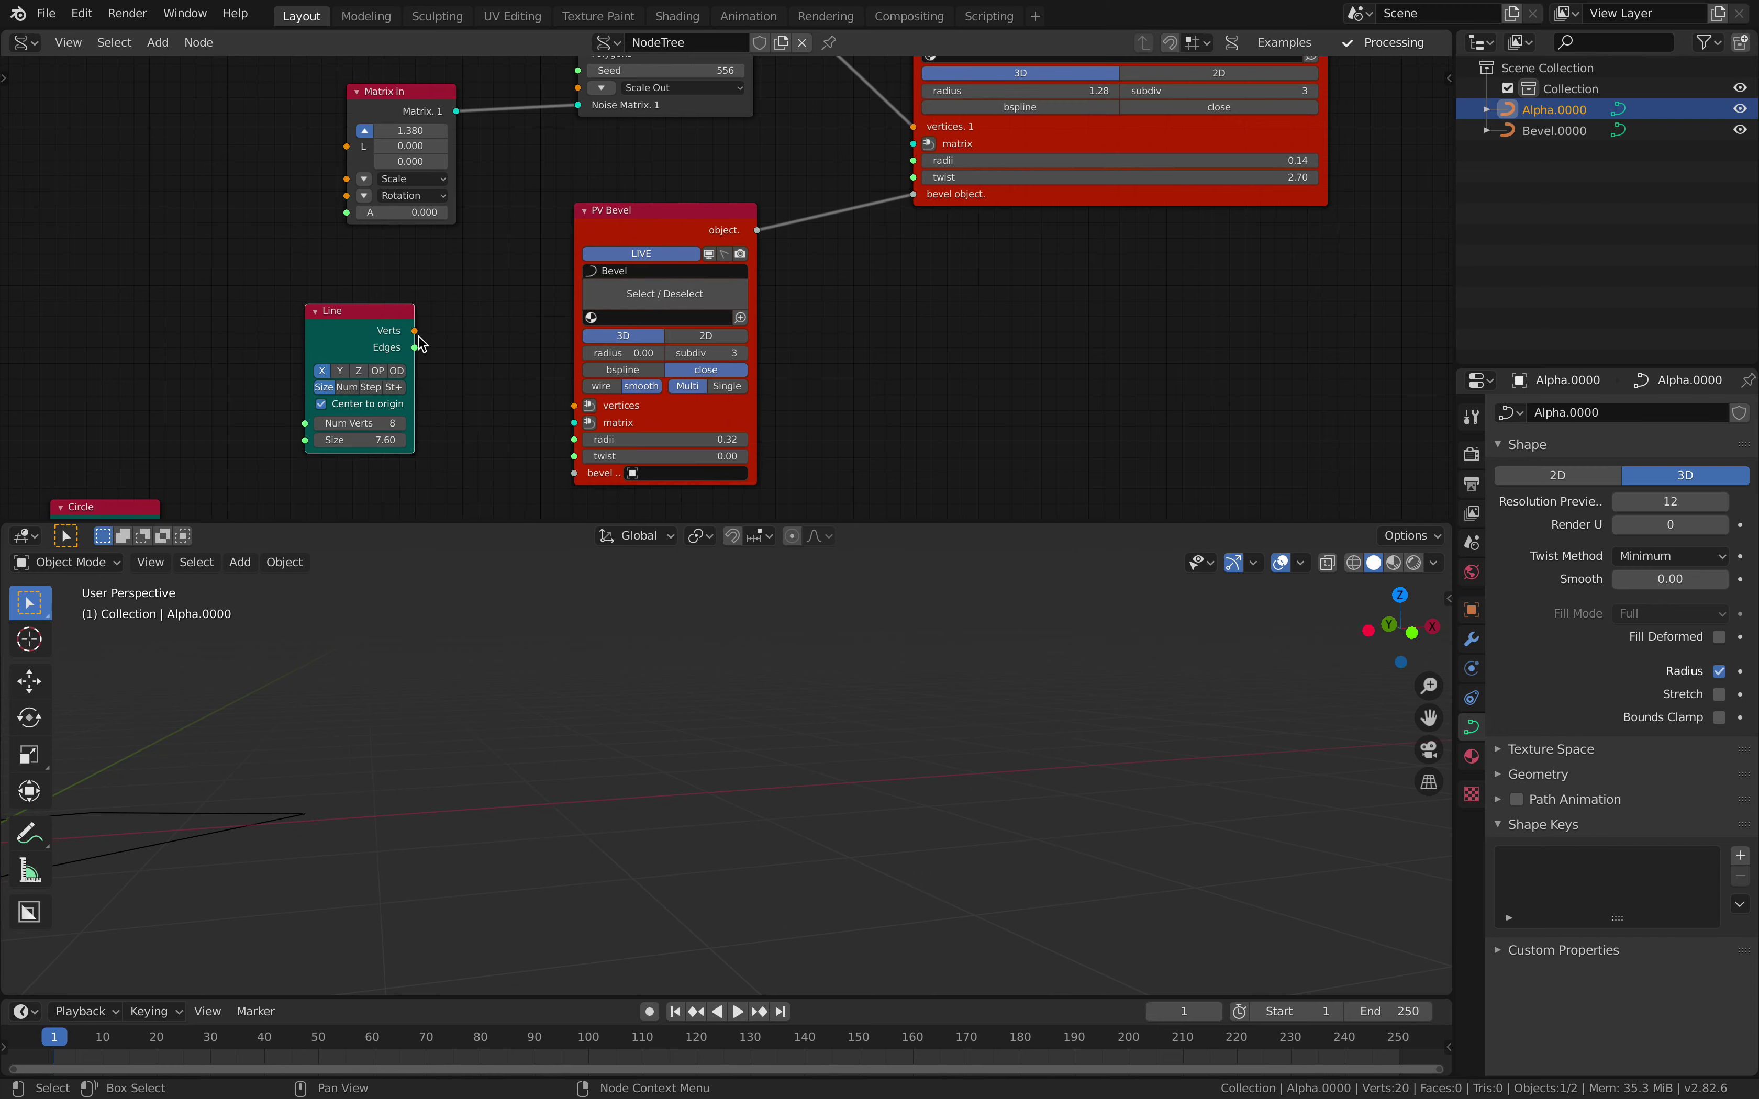
left_click_drag(414, 330, 576, 407)
middle_click_drag(612, 671, 683, 688)
Step: Add a second Noise Displace node and insert it into the link between the Line node and PV Bevel
left_click_drag(359, 330, 262, 326)
middle_click_drag(290, 433, 356, 391)
key("shift+a")
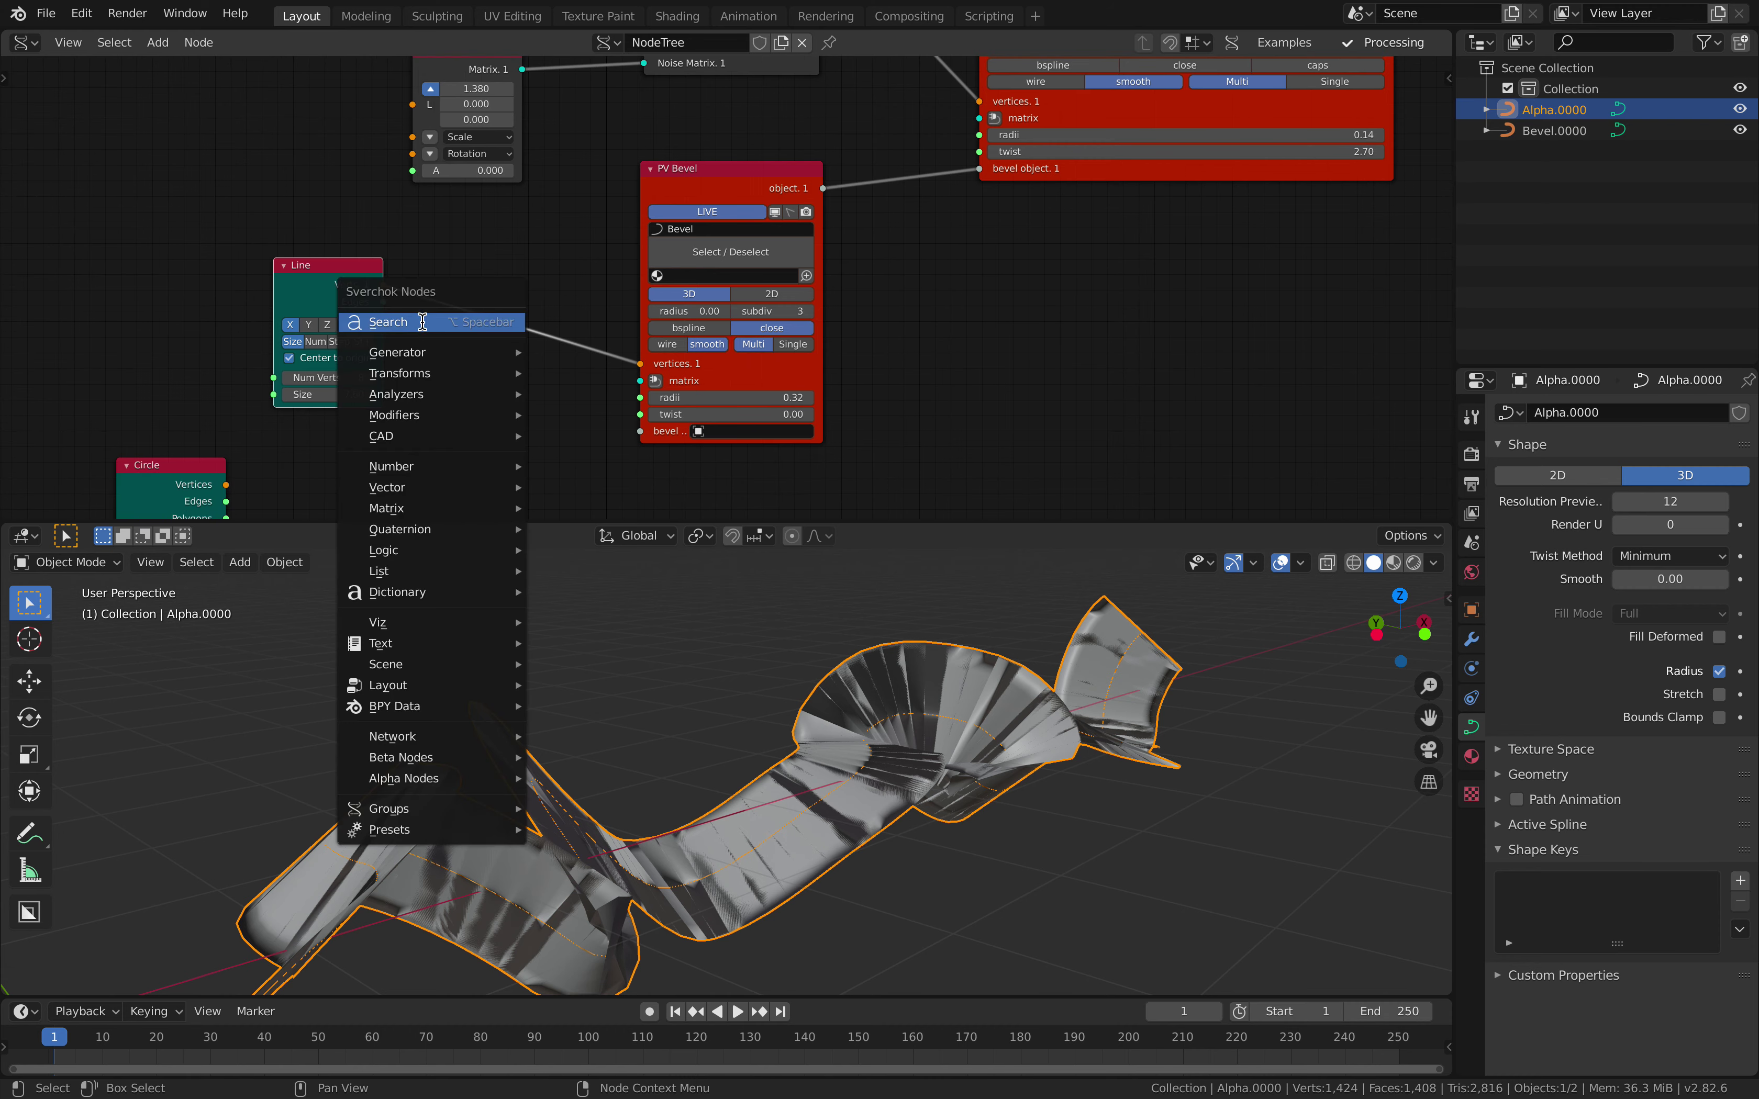
left_click(422, 321)
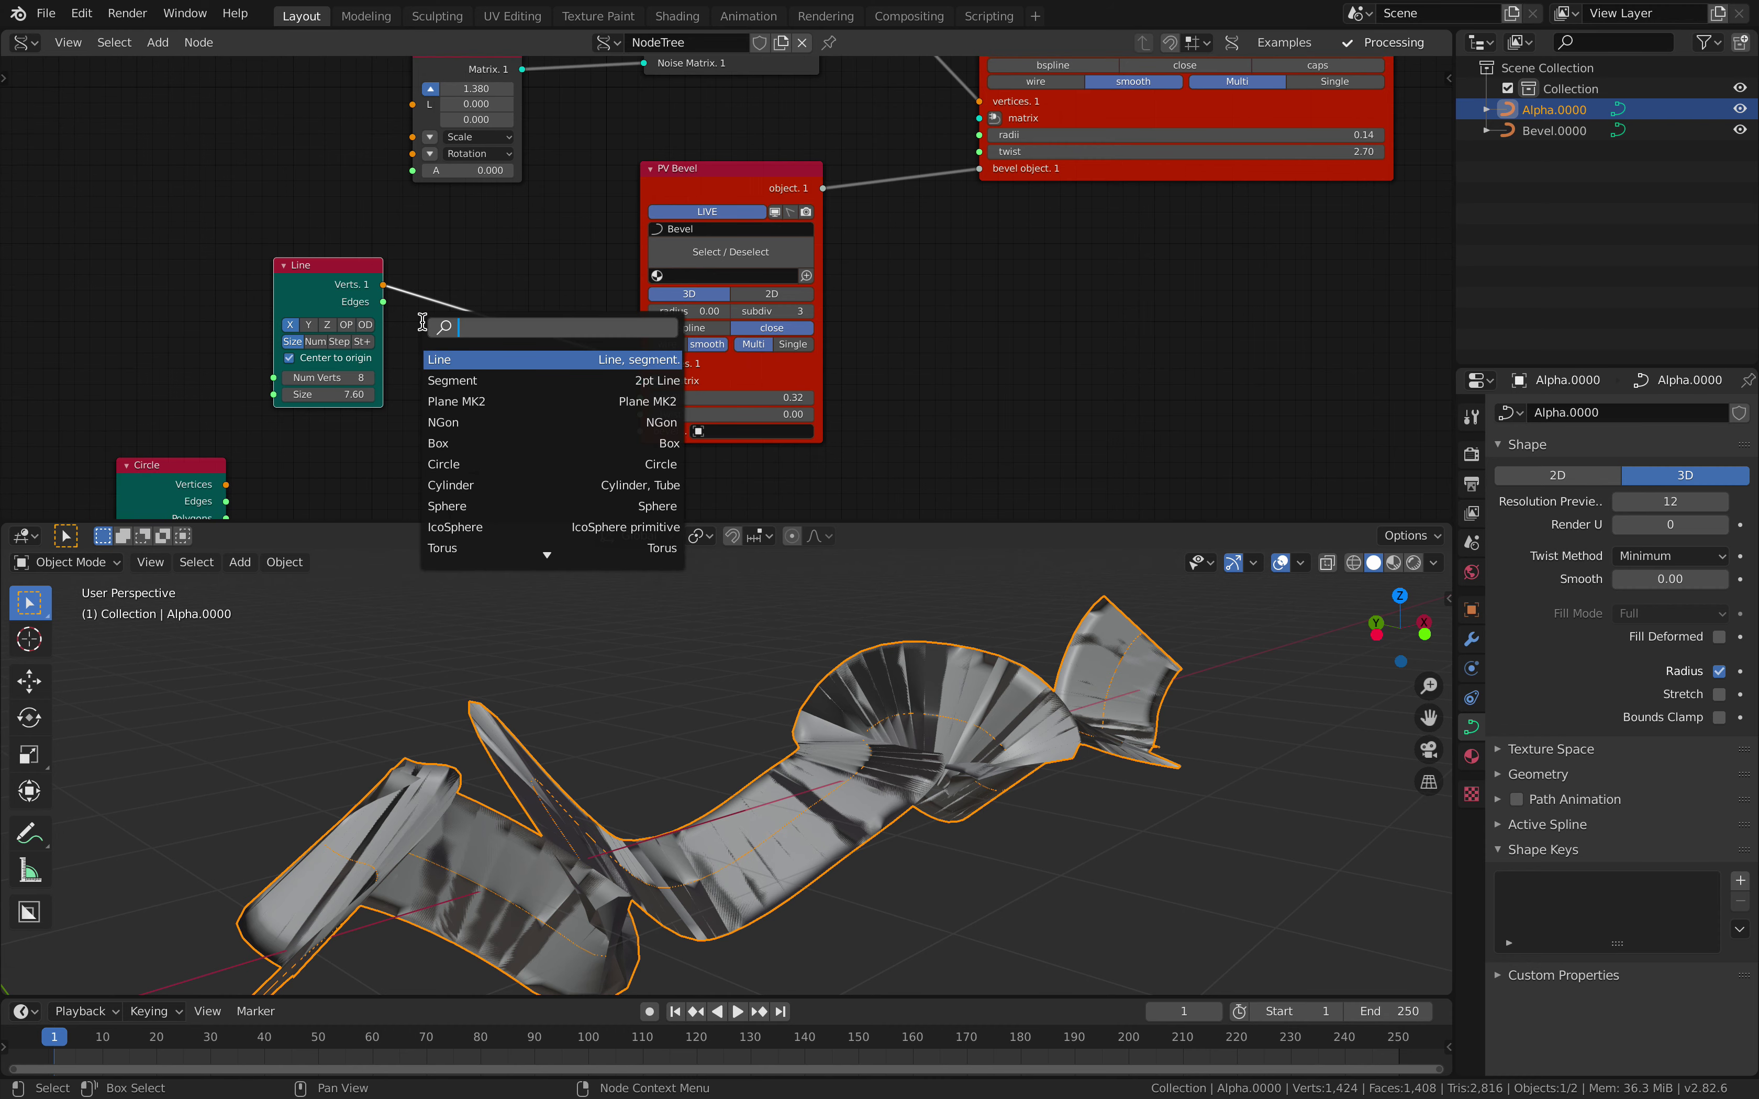
type("noise")
key("Return")
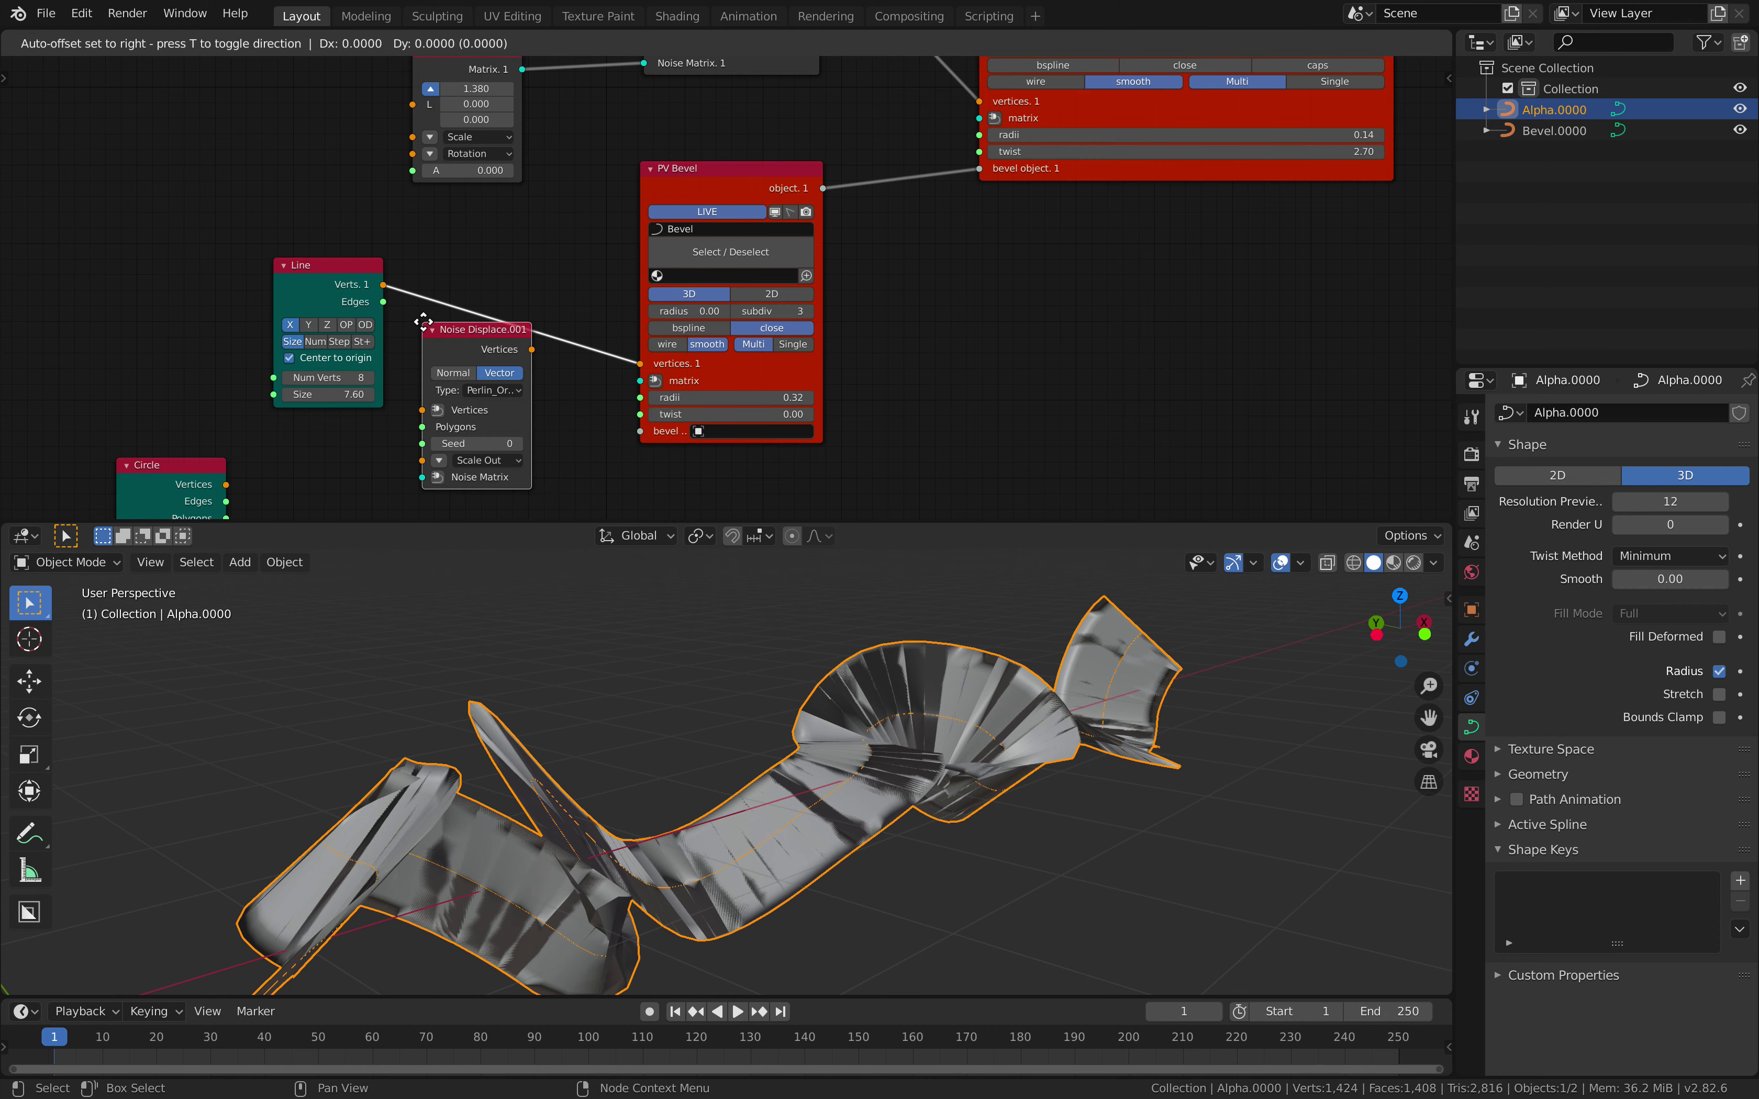
left_click(440, 284)
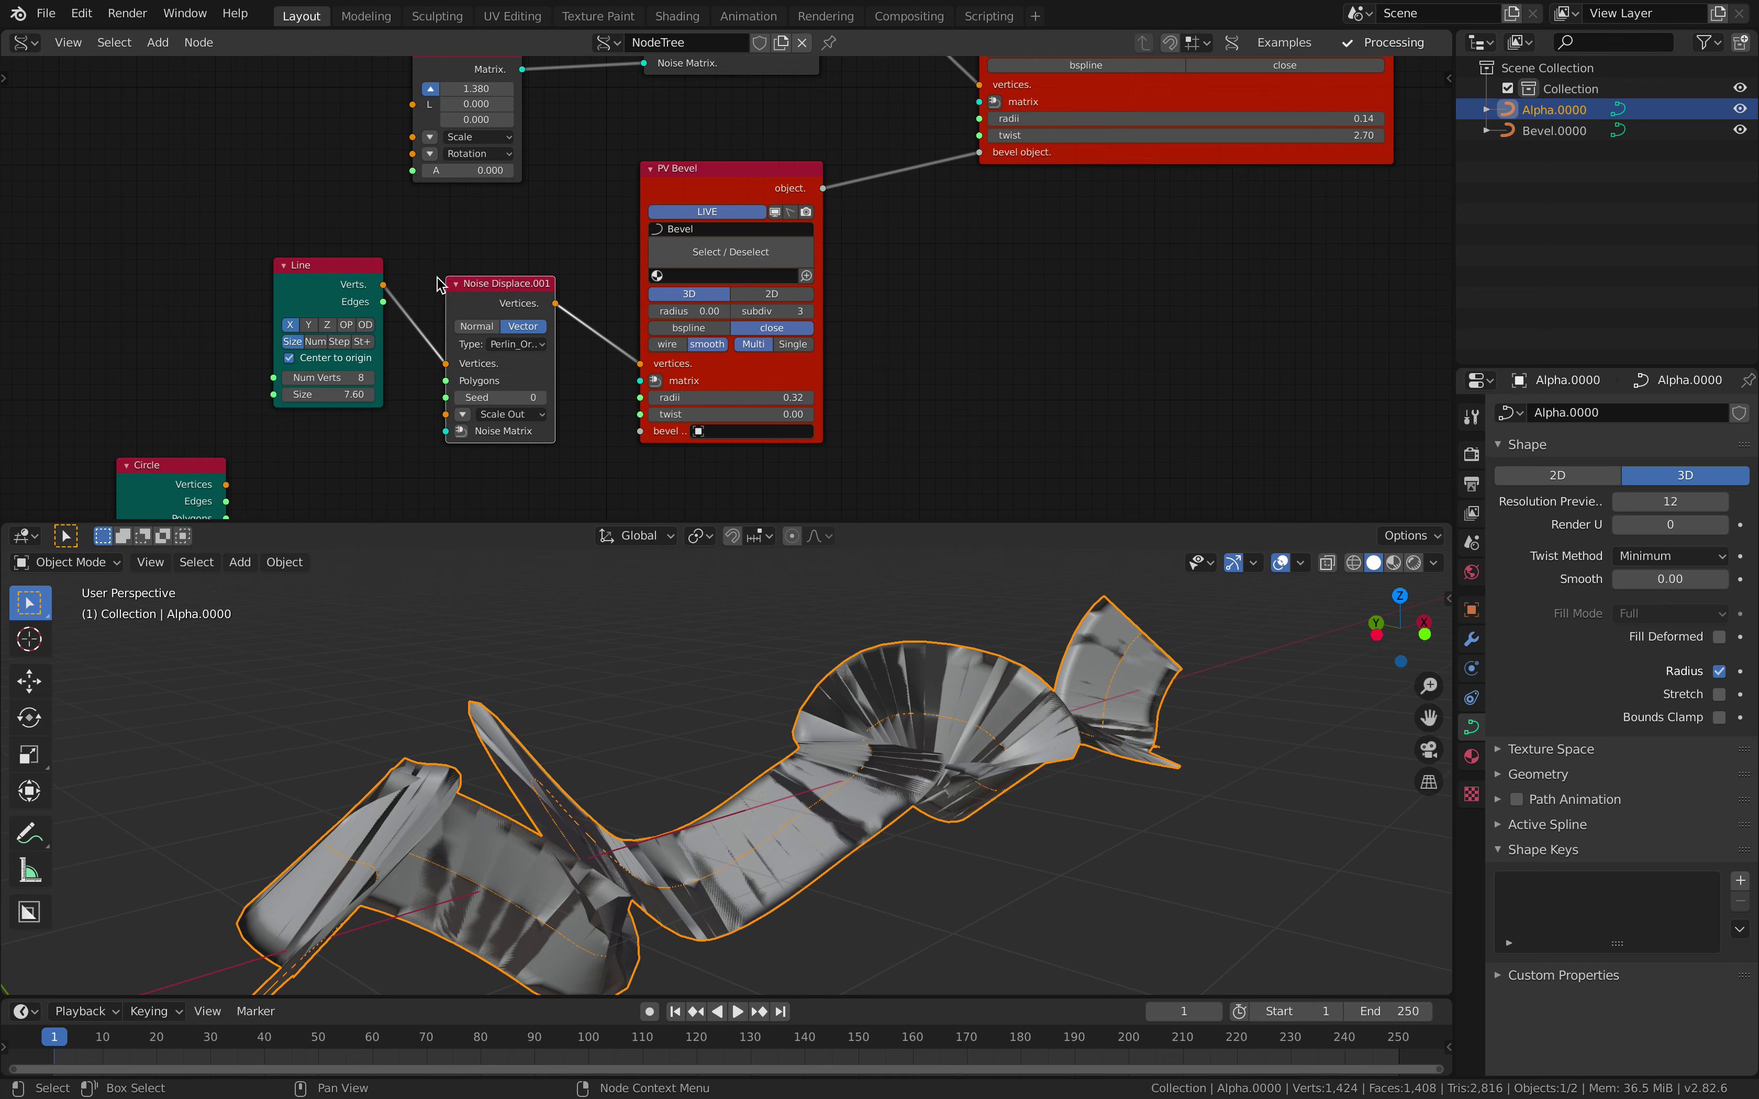
Step: Set the new Noise Displace node's seed to 44 and turn off close on PV Bevel
left_click_drag(500, 398, 545, 398)
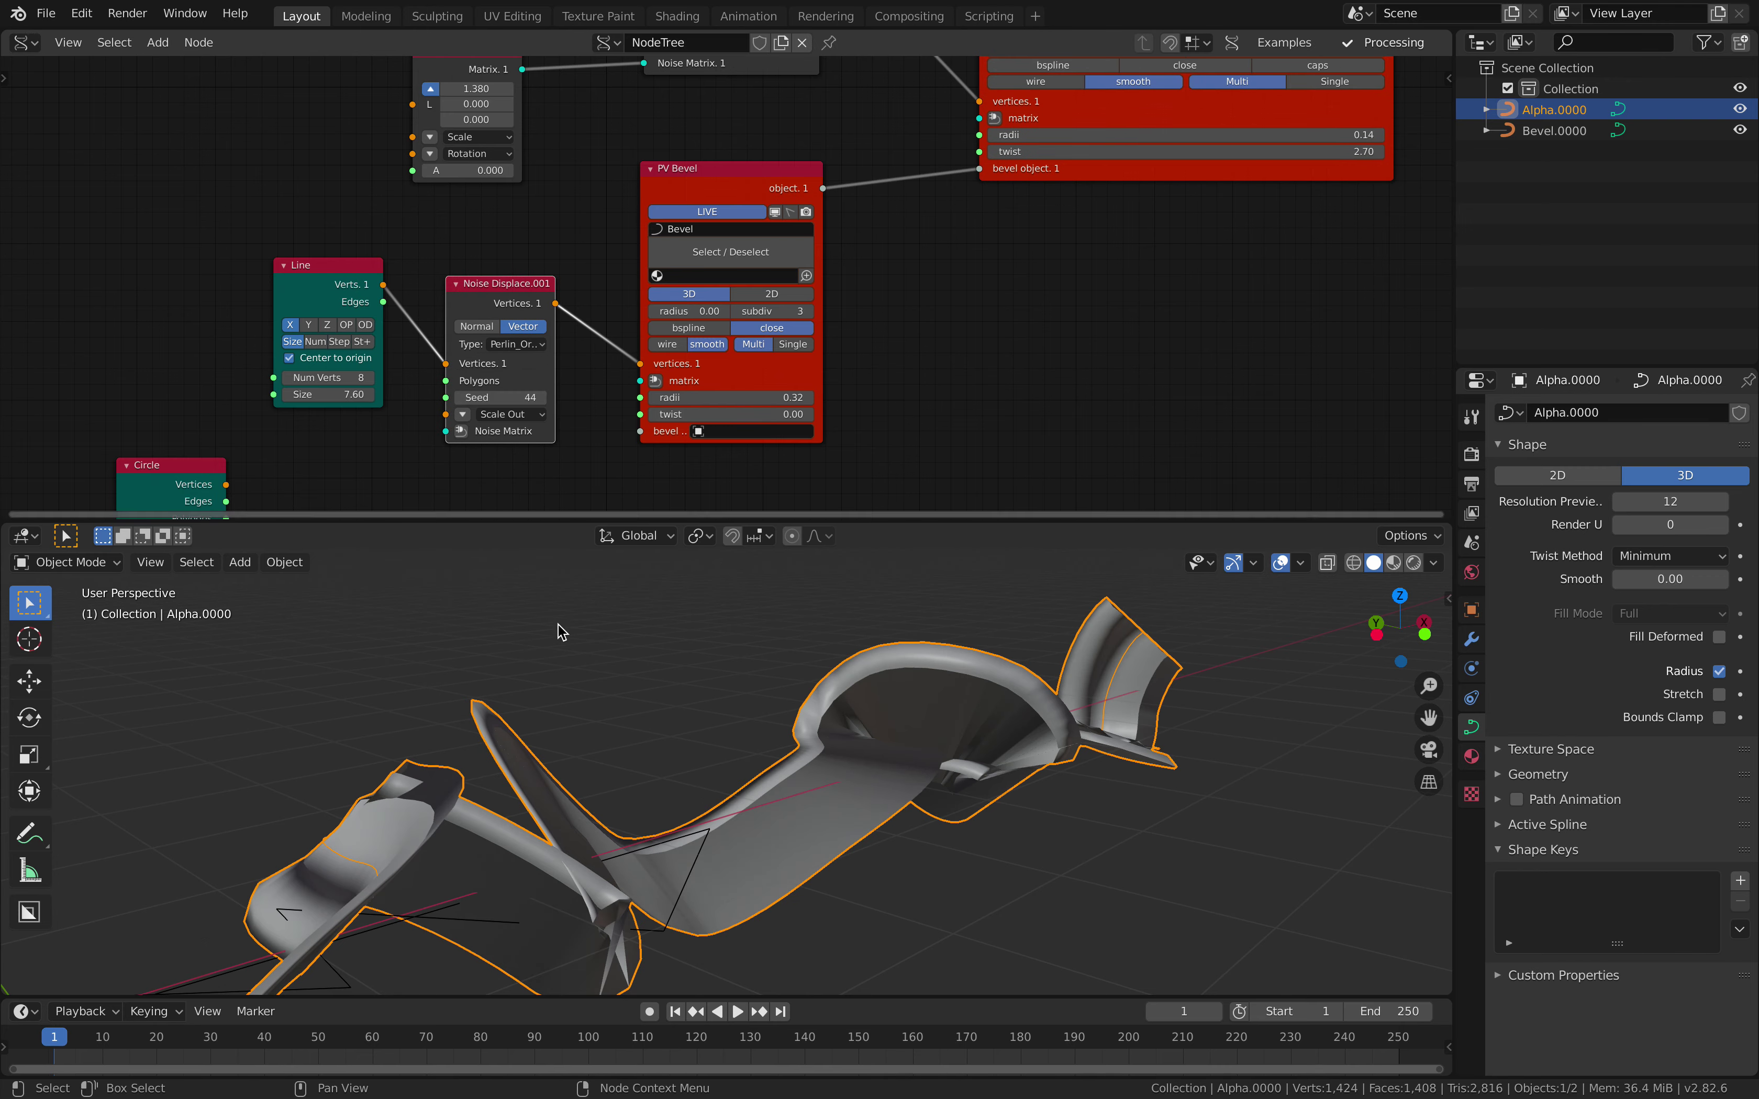
middle_click_drag(669, 735, 799, 742)
left_click(769, 334)
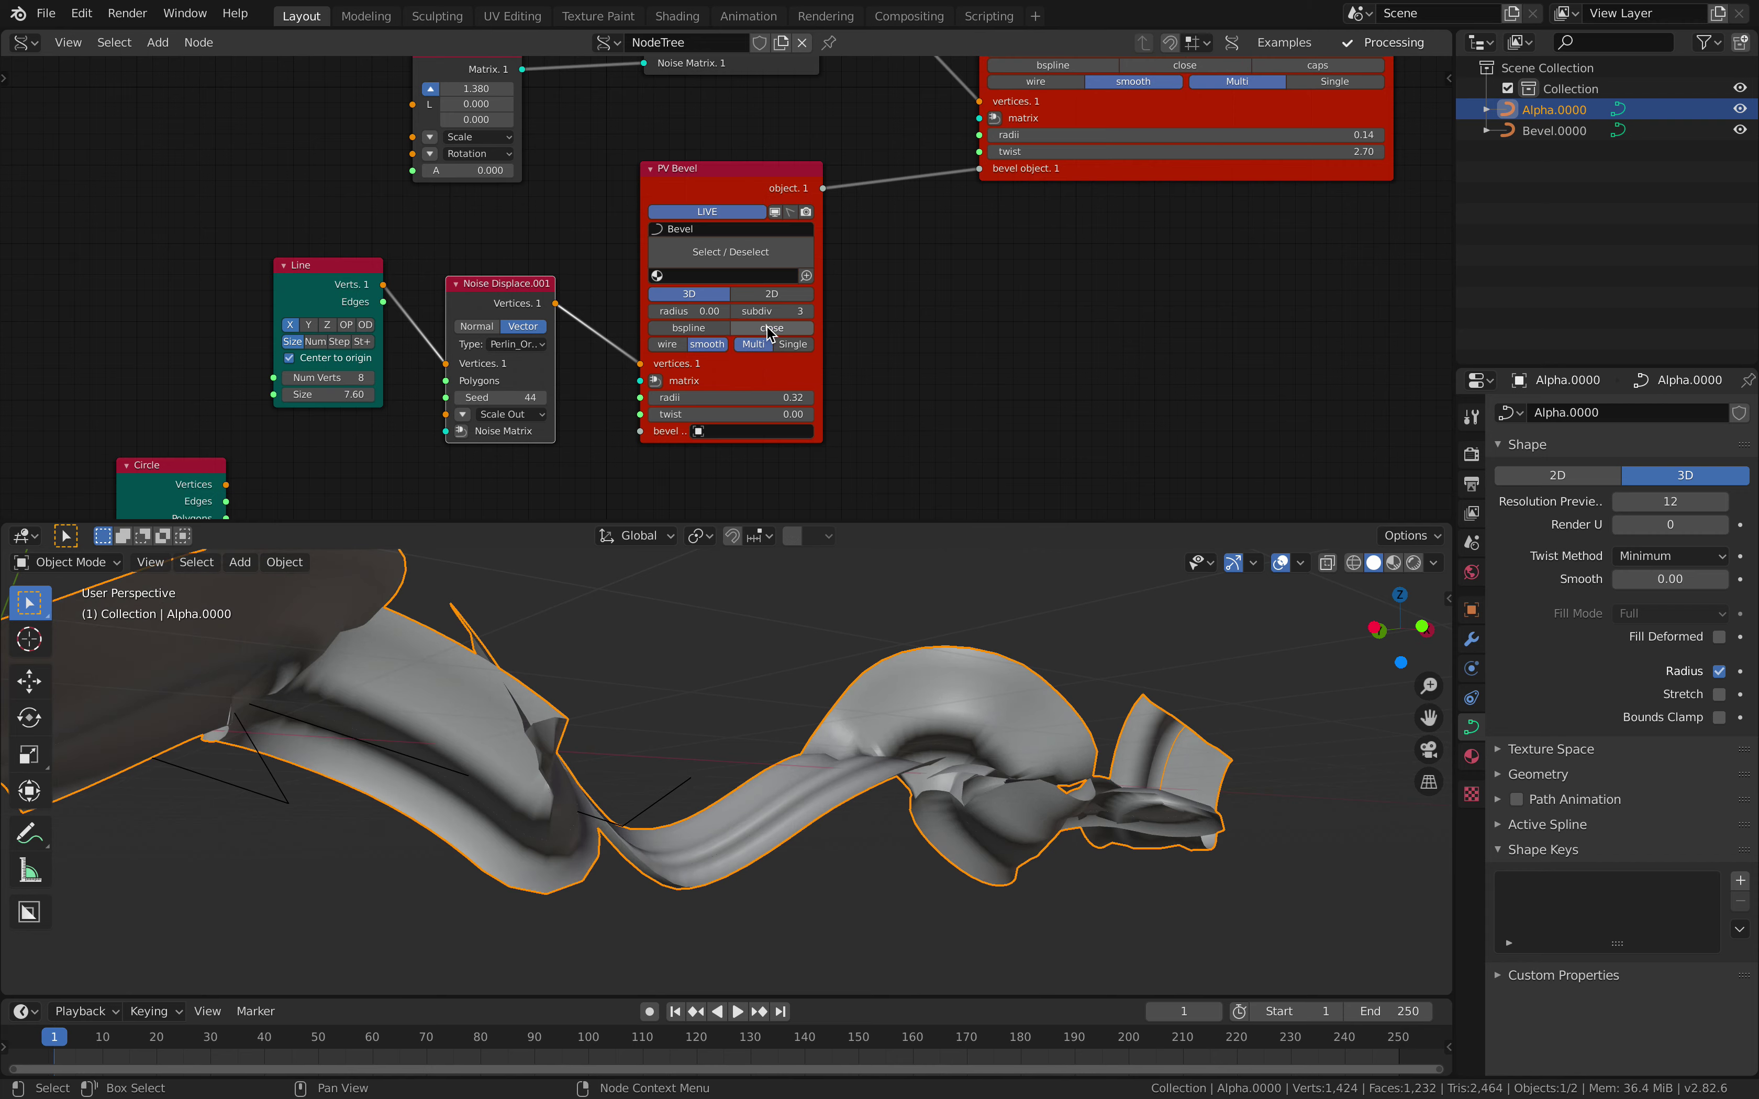
middle_click_drag(756, 677, 679, 784)
scroll(679, 784, "up", 1)
Step: Set the second Noise Displace seed to 86 and its Scale Out values to 0.96, 1.00 and 0.94
left_click_drag(494, 398, 525, 397)
left_click(463, 414)
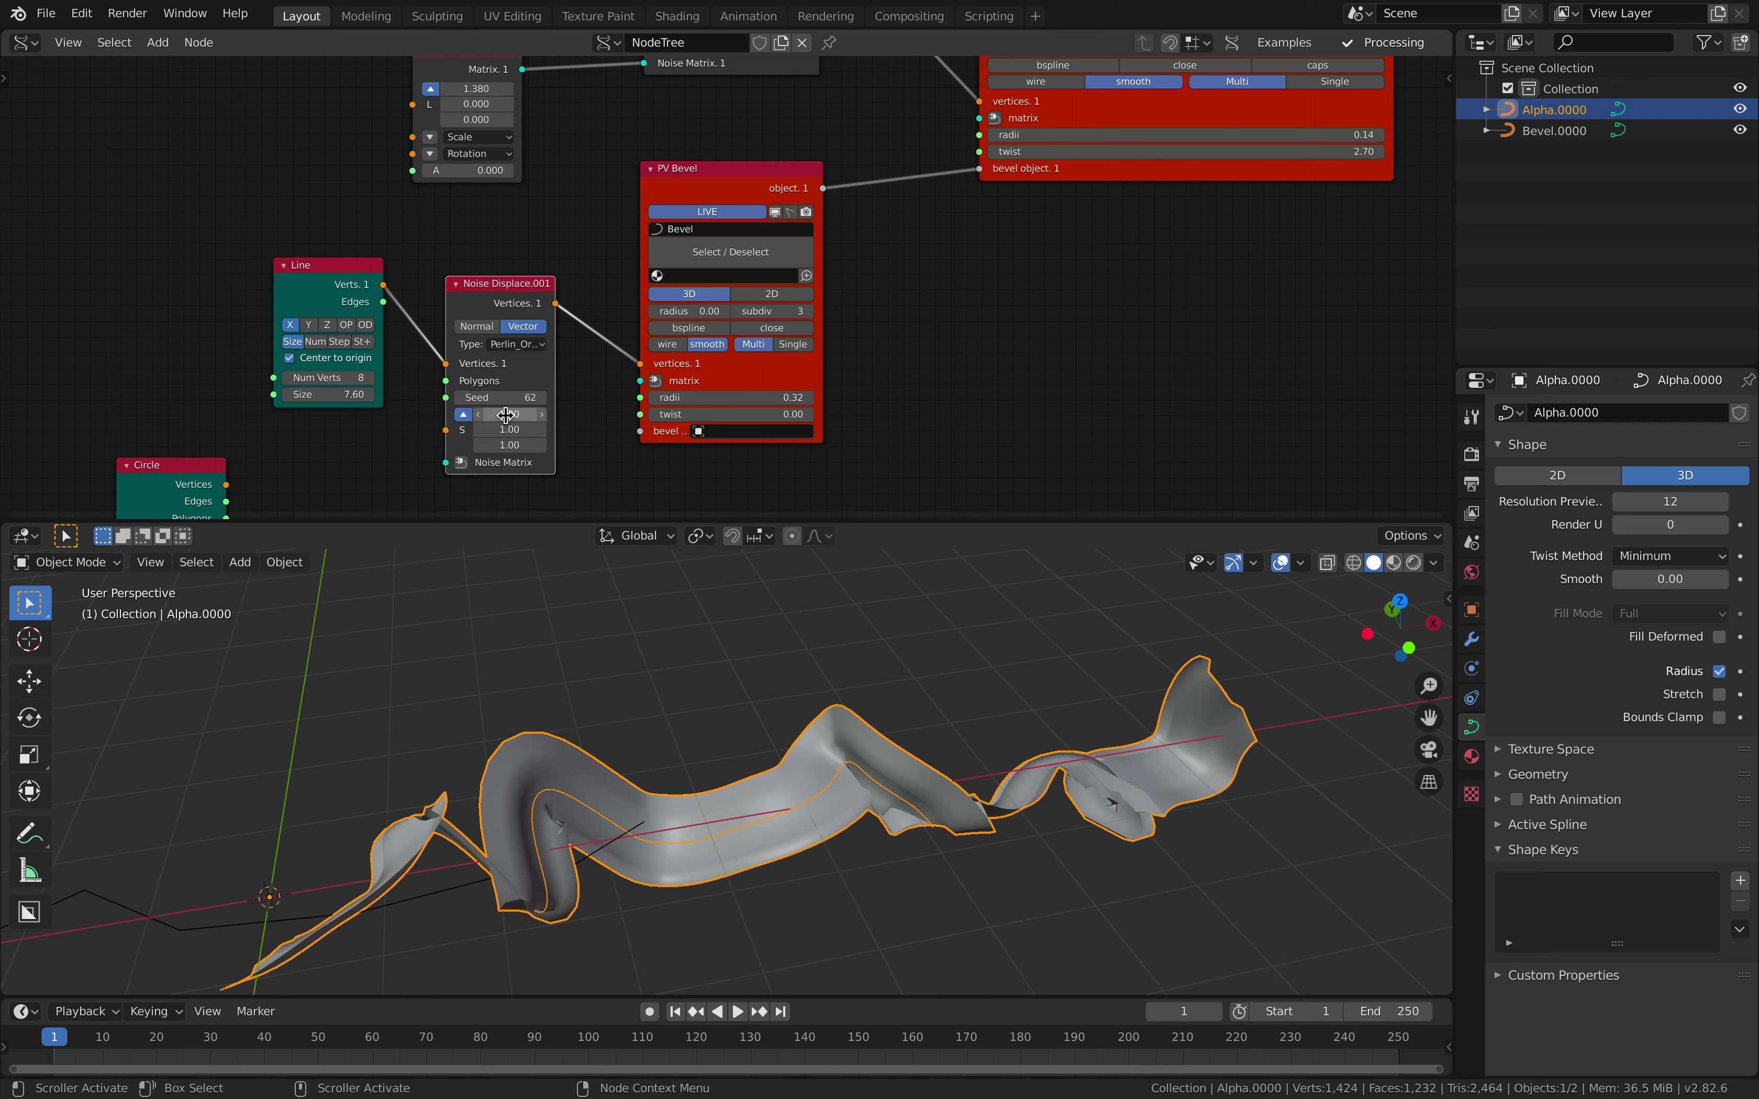
mouse_move(505, 414)
left_mouse_down()
mouse_move(505, 445)
mouse_move(519, 398)
left_mouse_up()
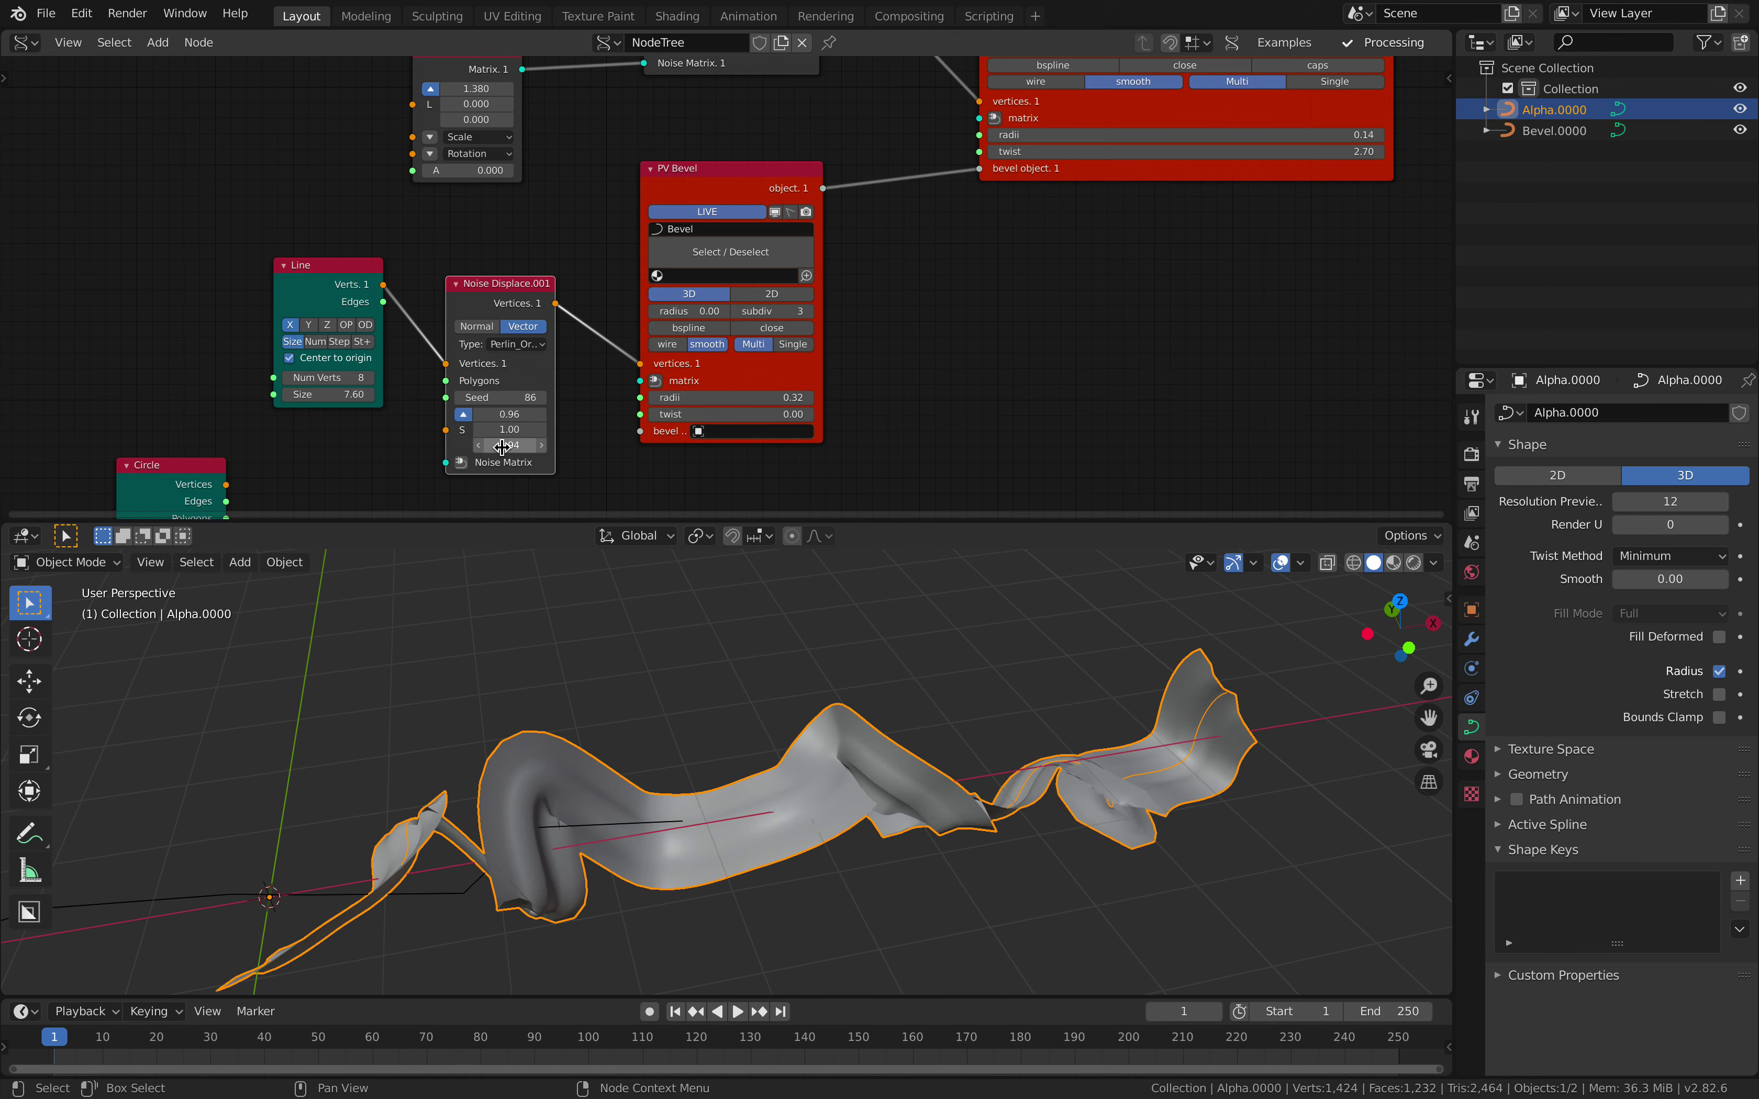
Step: Link a Matrix in node to the second Noise Displace's matrix, set its scale values to 2.416 and angle to 1.416
left_click(460, 463)
left_click(242, 314)
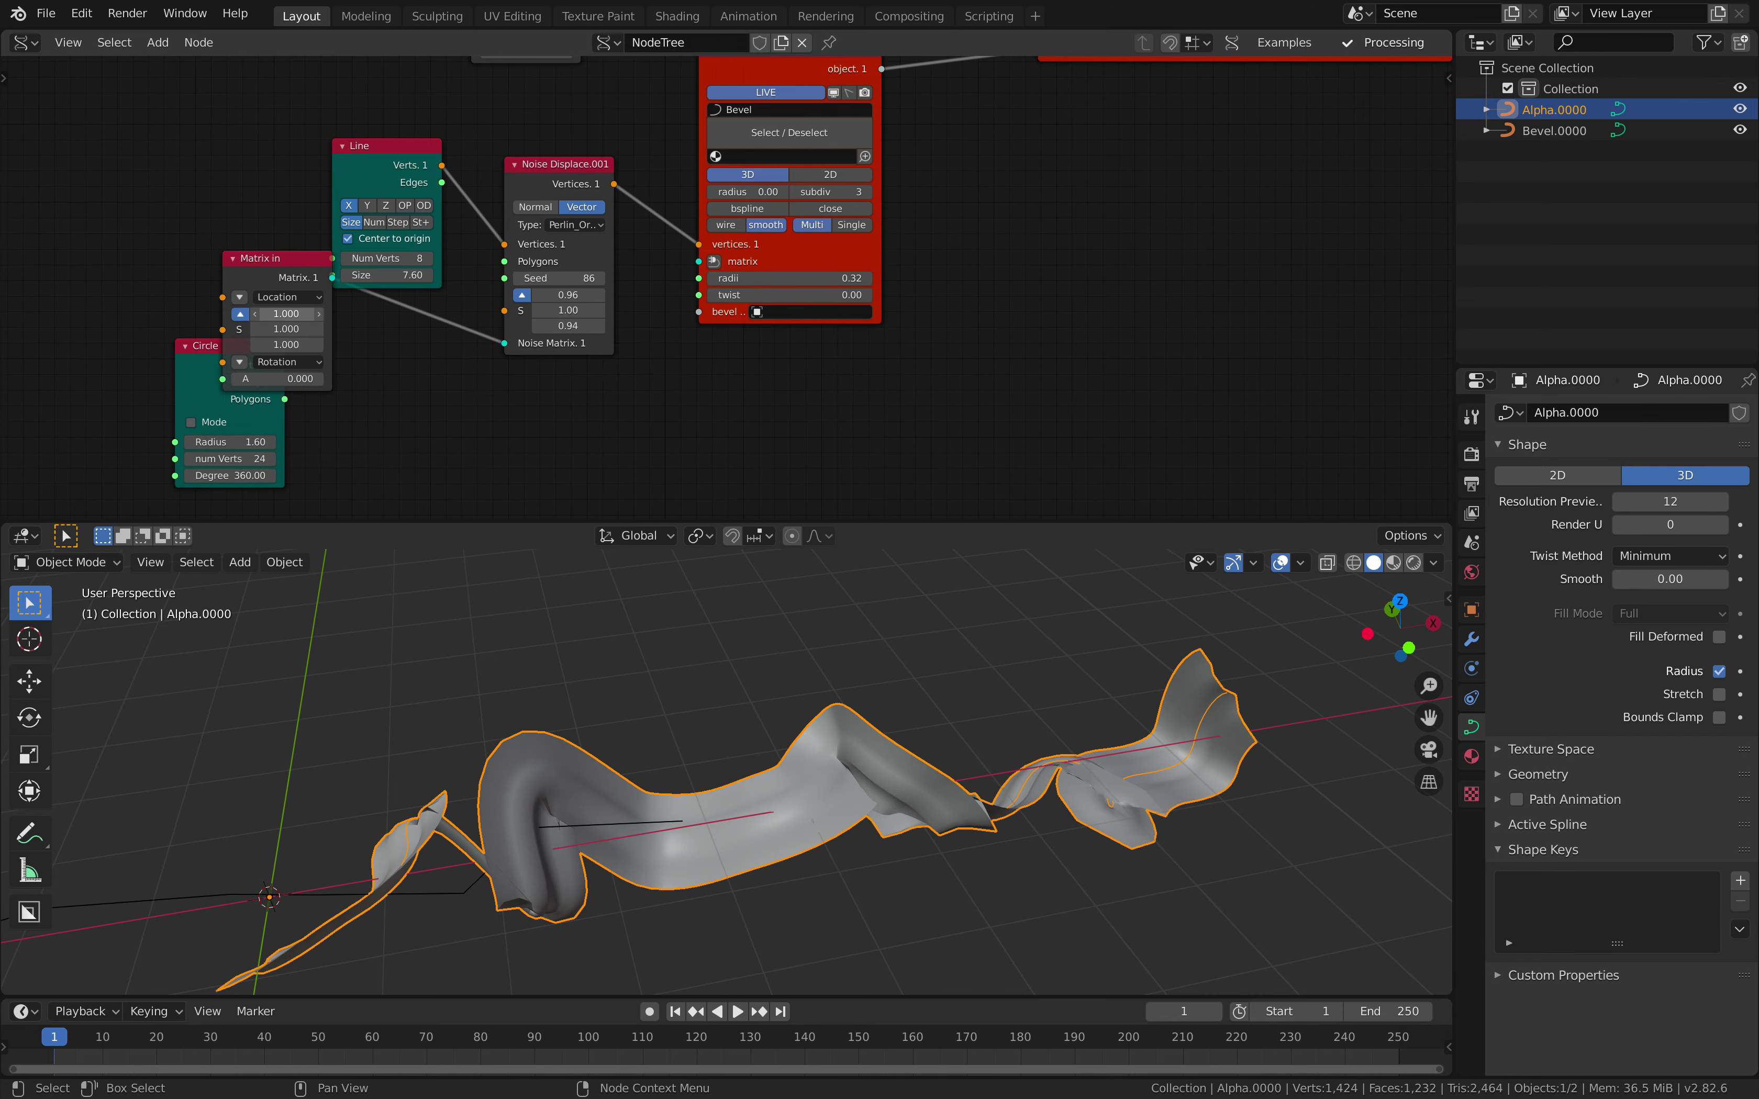
mouse_move(284, 314)
left_mouse_down()
mouse_move(266, 379)
mouse_move(280, 313)
mouse_move(302, 313)
mouse_move(275, 284)
left_mouse_up()
left_click_drag(374, 133, 363, 111)
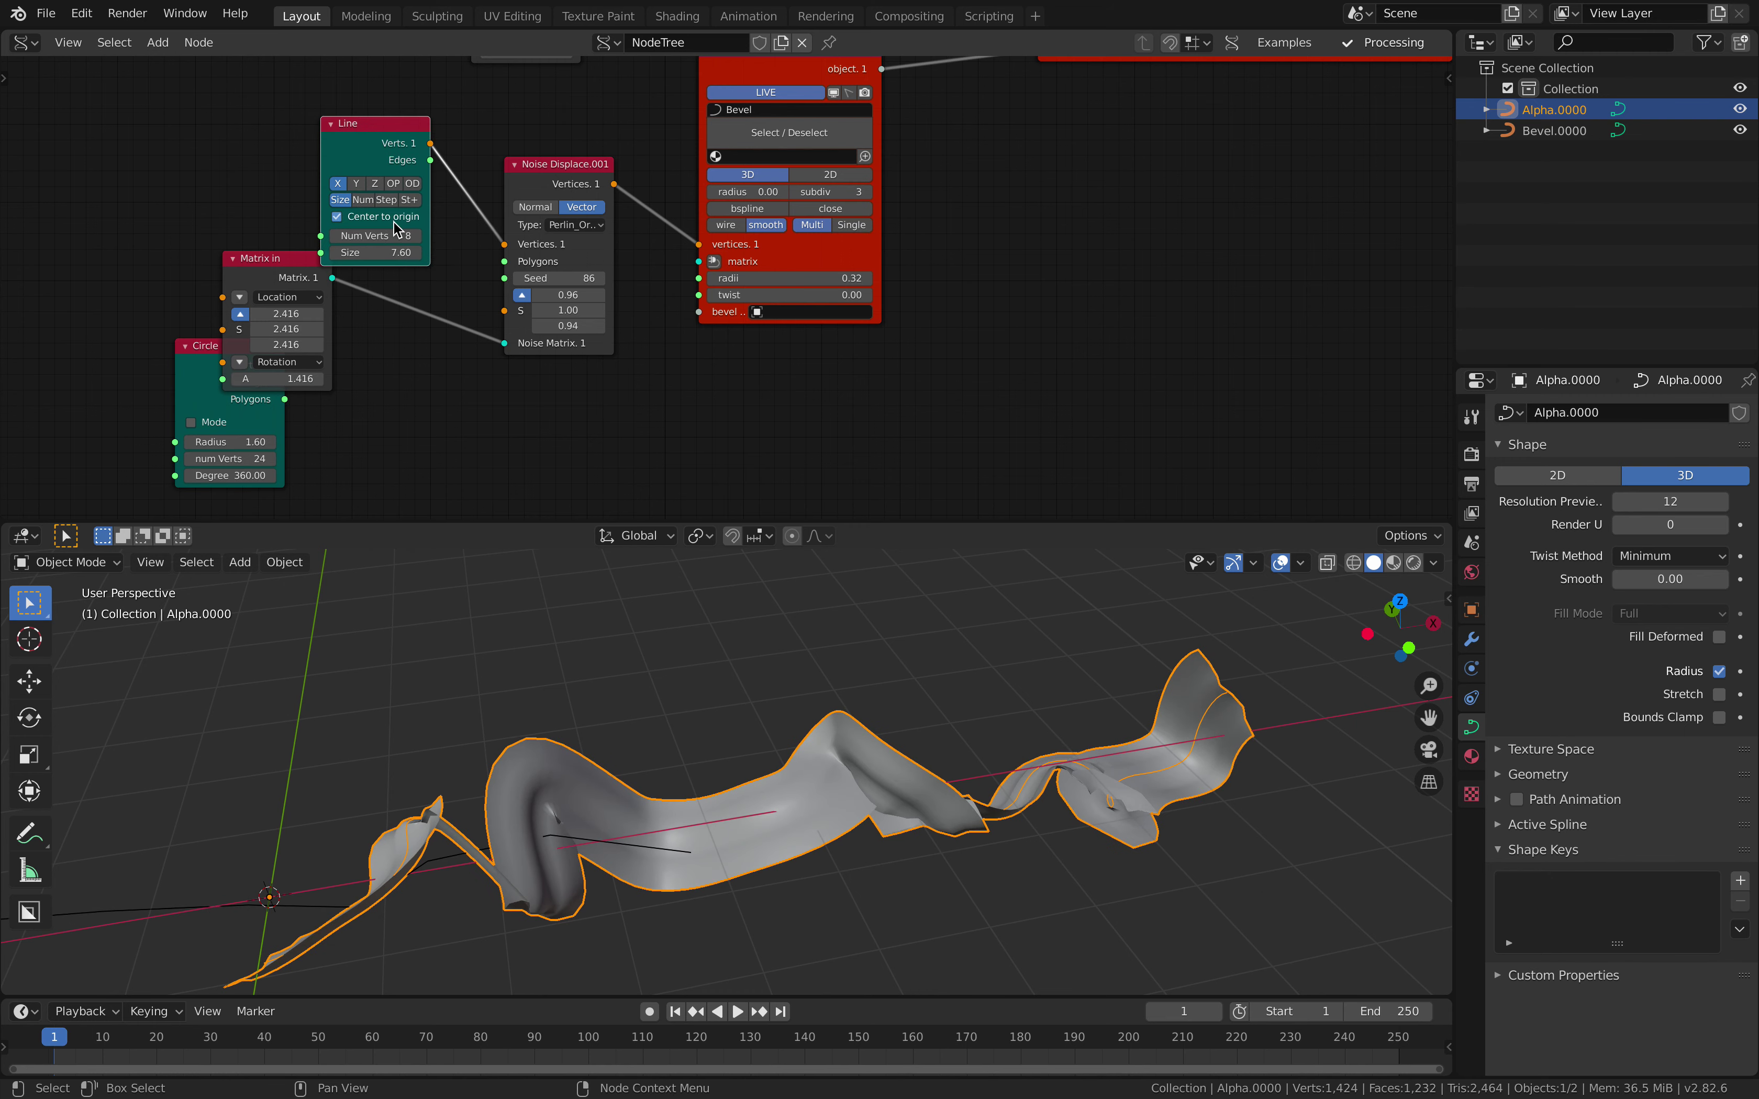
Step: Set the bevel Line to 28 vertices, reduce its size to narrow the swept ribbon, and save the file
left_click_drag(375, 235, 404, 235)
middle_click_drag(640, 619, 611, 694)
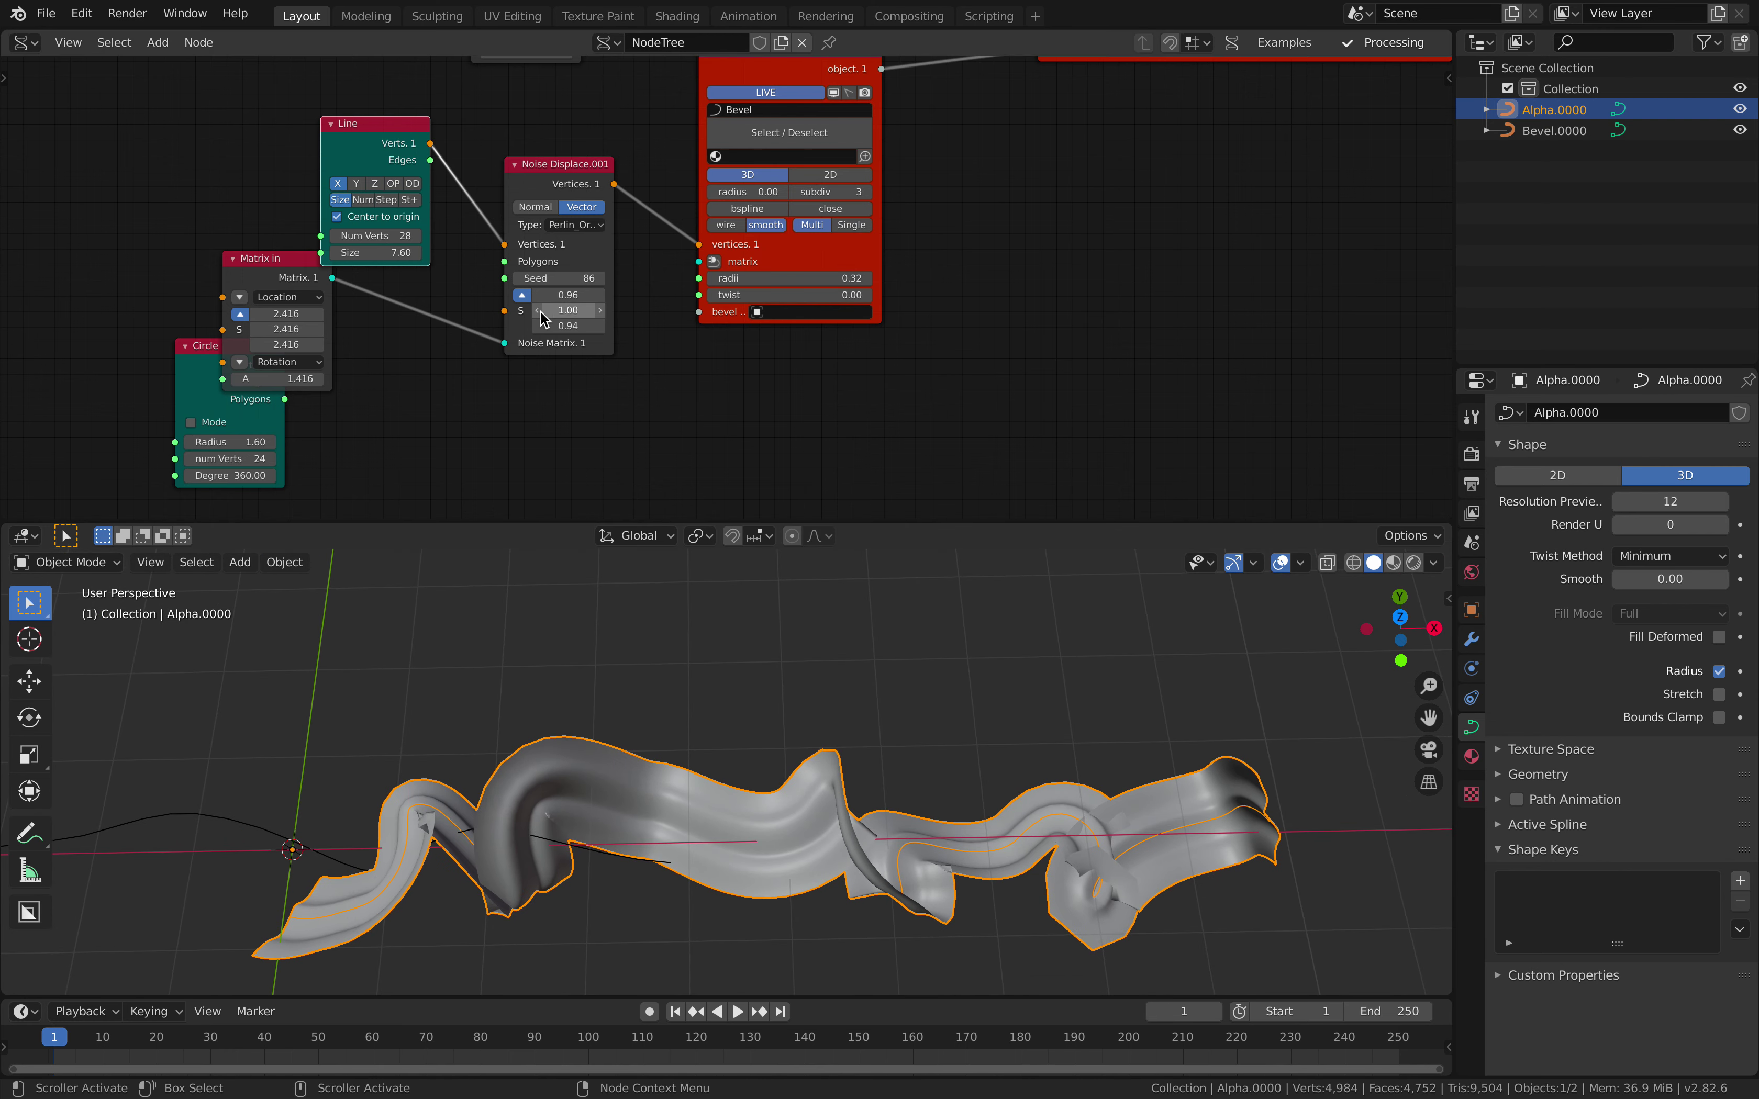
left_click_drag(374, 252, 2, 247)
middle_click_drag(1017, 660, 909, 401)
key("ctrl+s")
Step: Spread out the main curve's Line, Matrix in, Noise Displace and PV Alpha nodes, and save the file
middle_click_drag(836, 84, 836, 351)
middle_click_drag(924, 216, 906, 367)
left_click_drag(727, 217, 638, 132)
left_click_drag(478, 201, 397, 154)
left_click_drag(494, 352, 348, 319)
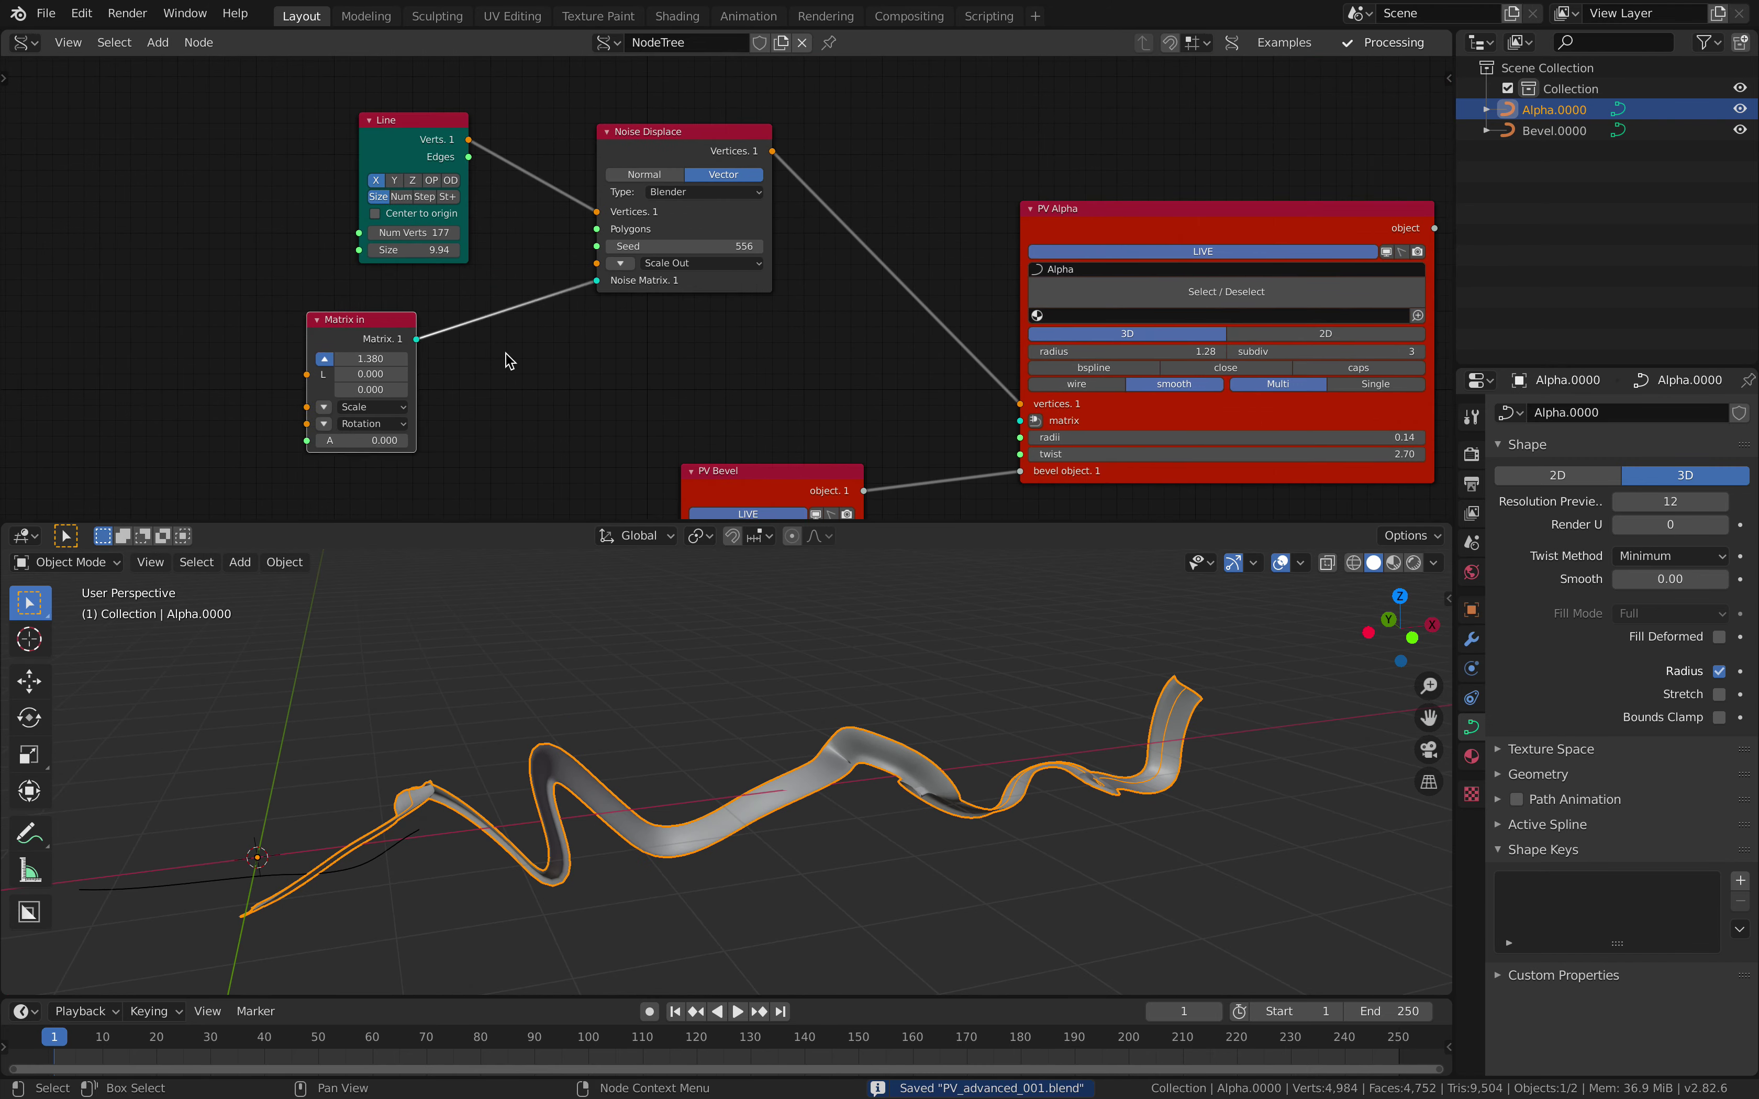
middle_click_drag(677, 376, 587, 382)
key("ctrl+s")
left_click_drag(1044, 216, 1179, 216)
Step: Add a Vector Noise node above the link between Noise Displace and PV Alpha
middle_click_drag(860, 219, 861, 276)
key("shift+a")
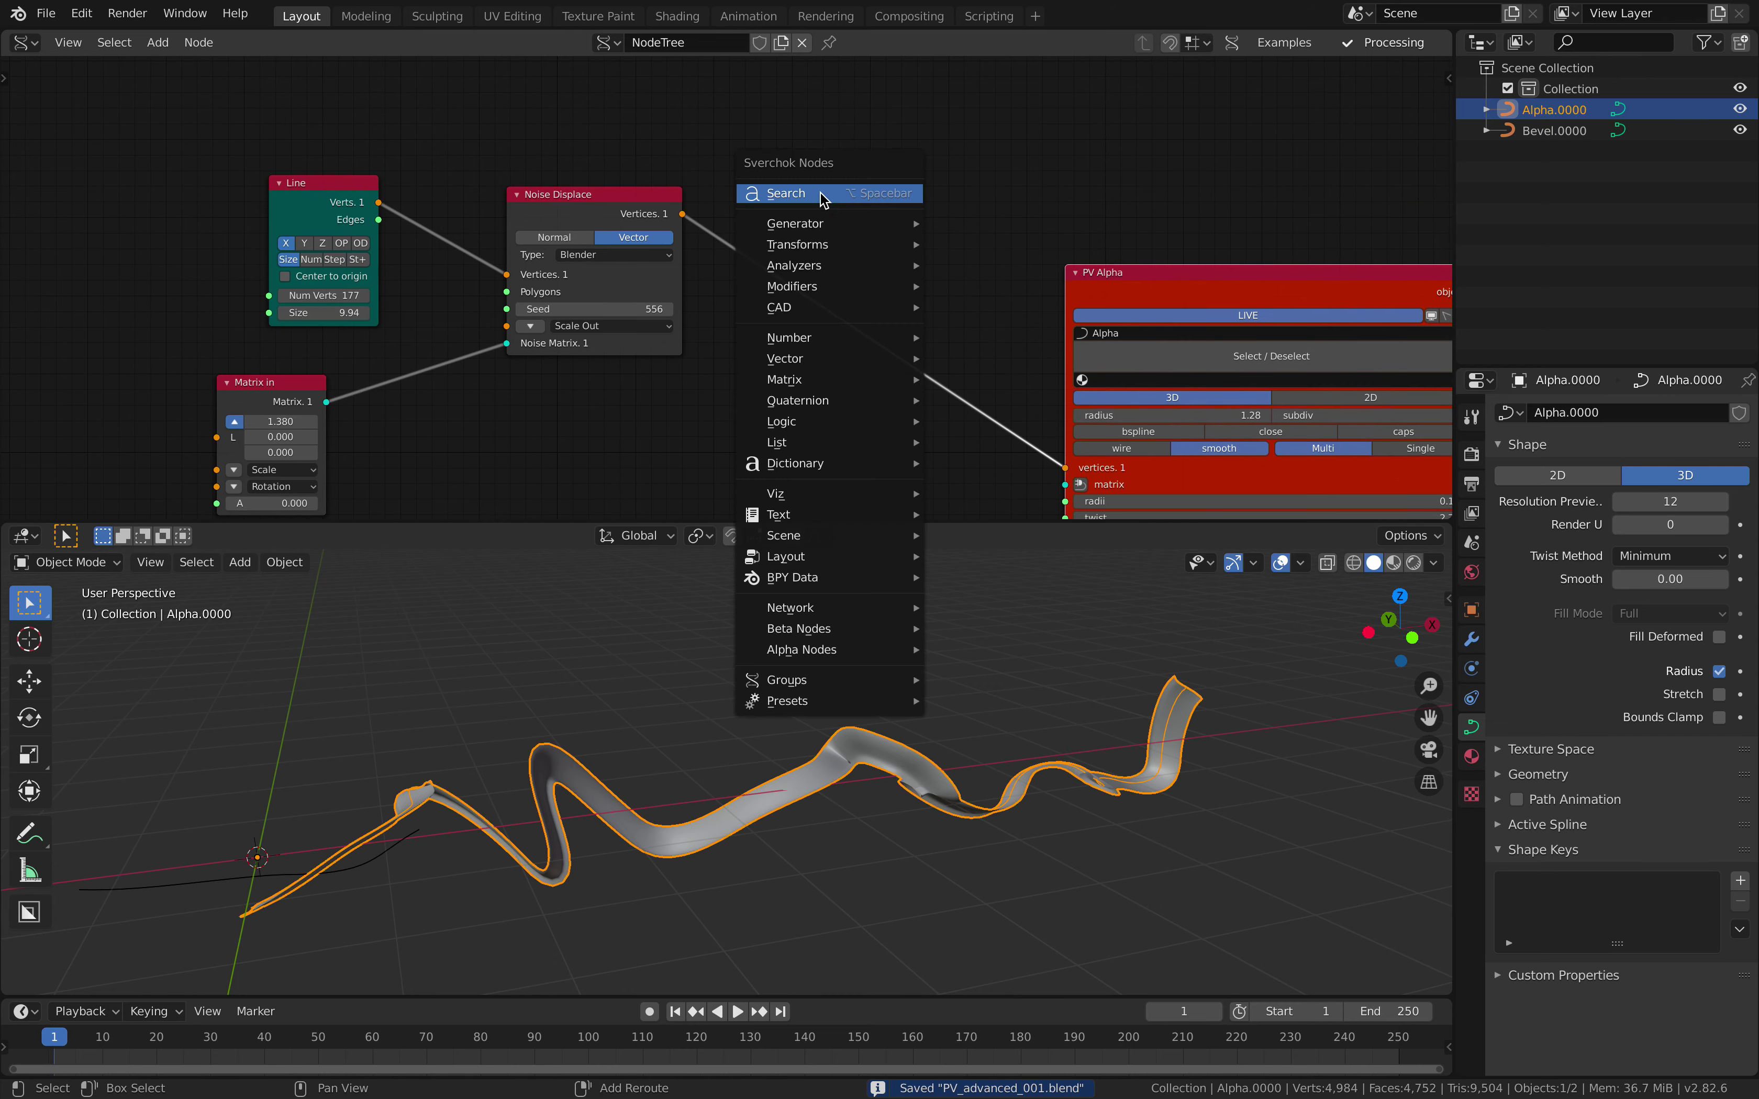
left_click(821, 194)
type("vectoer n")
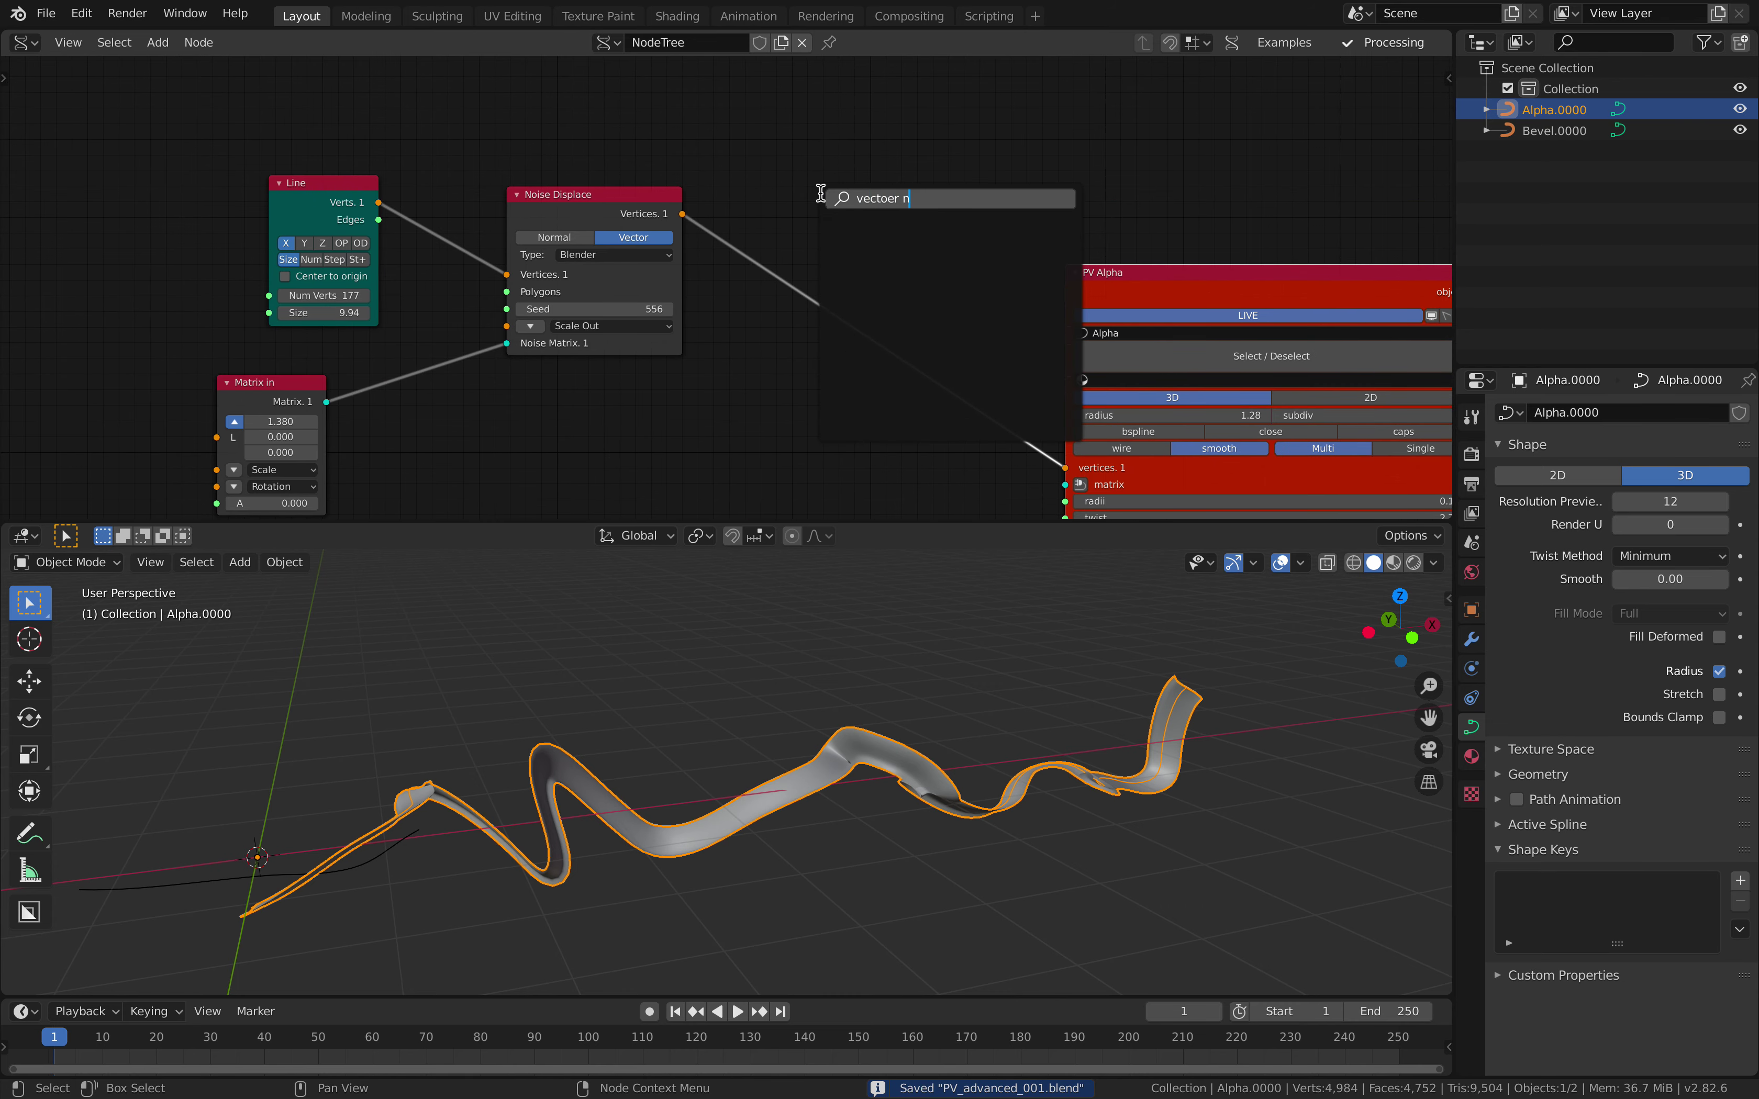
key("BackSpace")
key("BackSpace")
key("BackSpace")
key("BackSpace")
type("r nboni")
key("BackSpace")
type("oise")
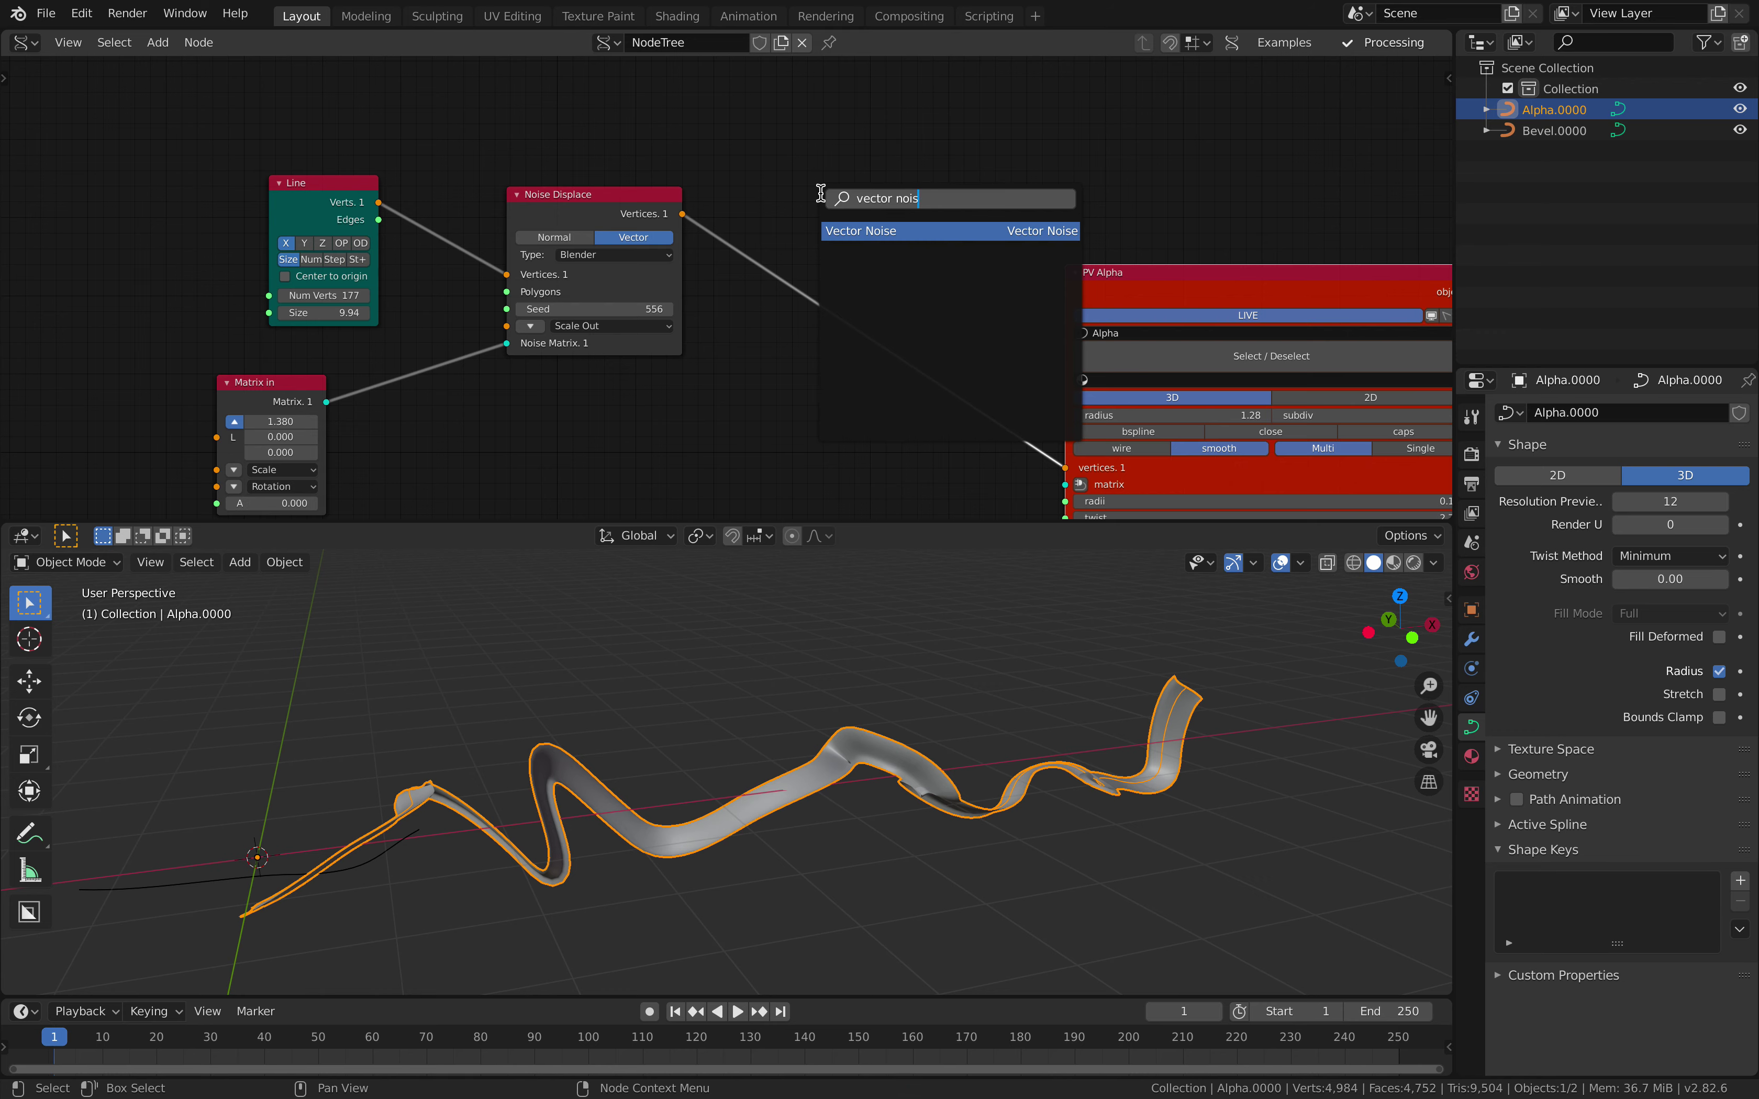
key("Return")
left_click(809, 110)
Step: Connect the main Line's Verts to Vector Noise's Vertices and its Noise V output to PV Alpha's vertices
left_click_drag(378, 202, 439, 90)
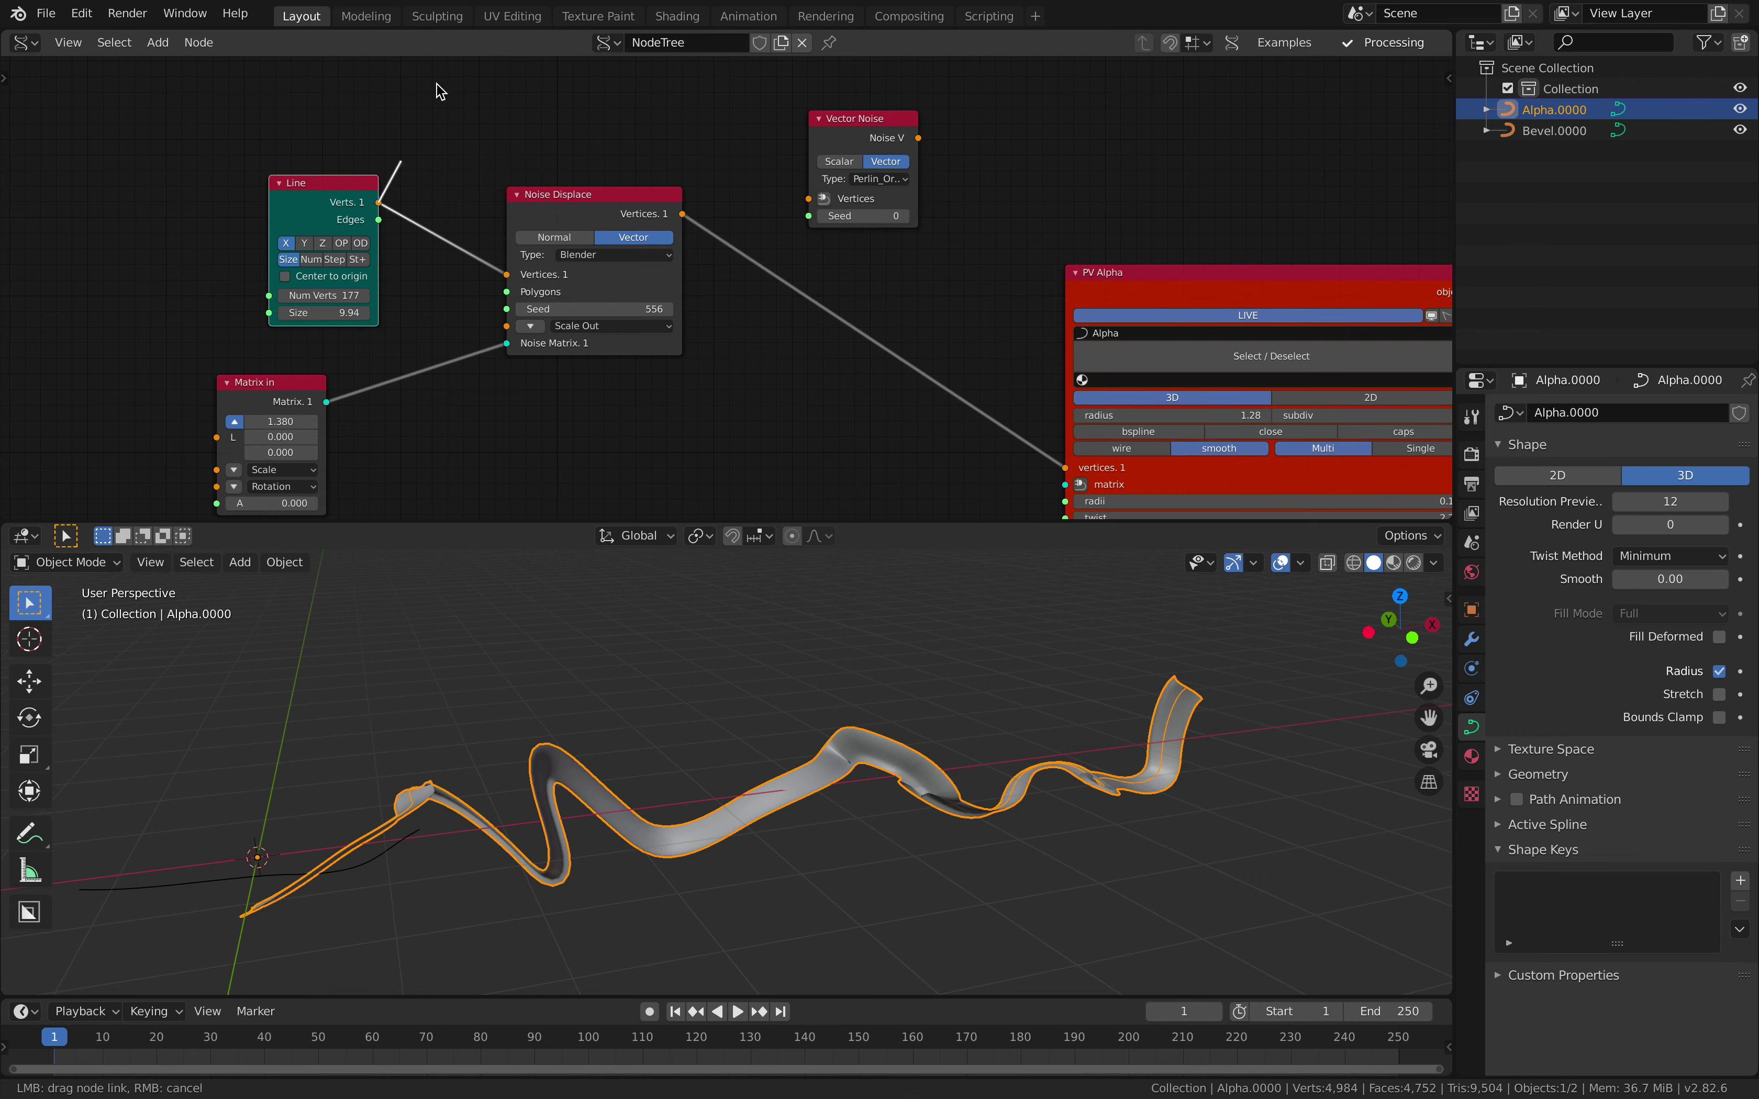
middle_click_drag(980, 213, 806, 204)
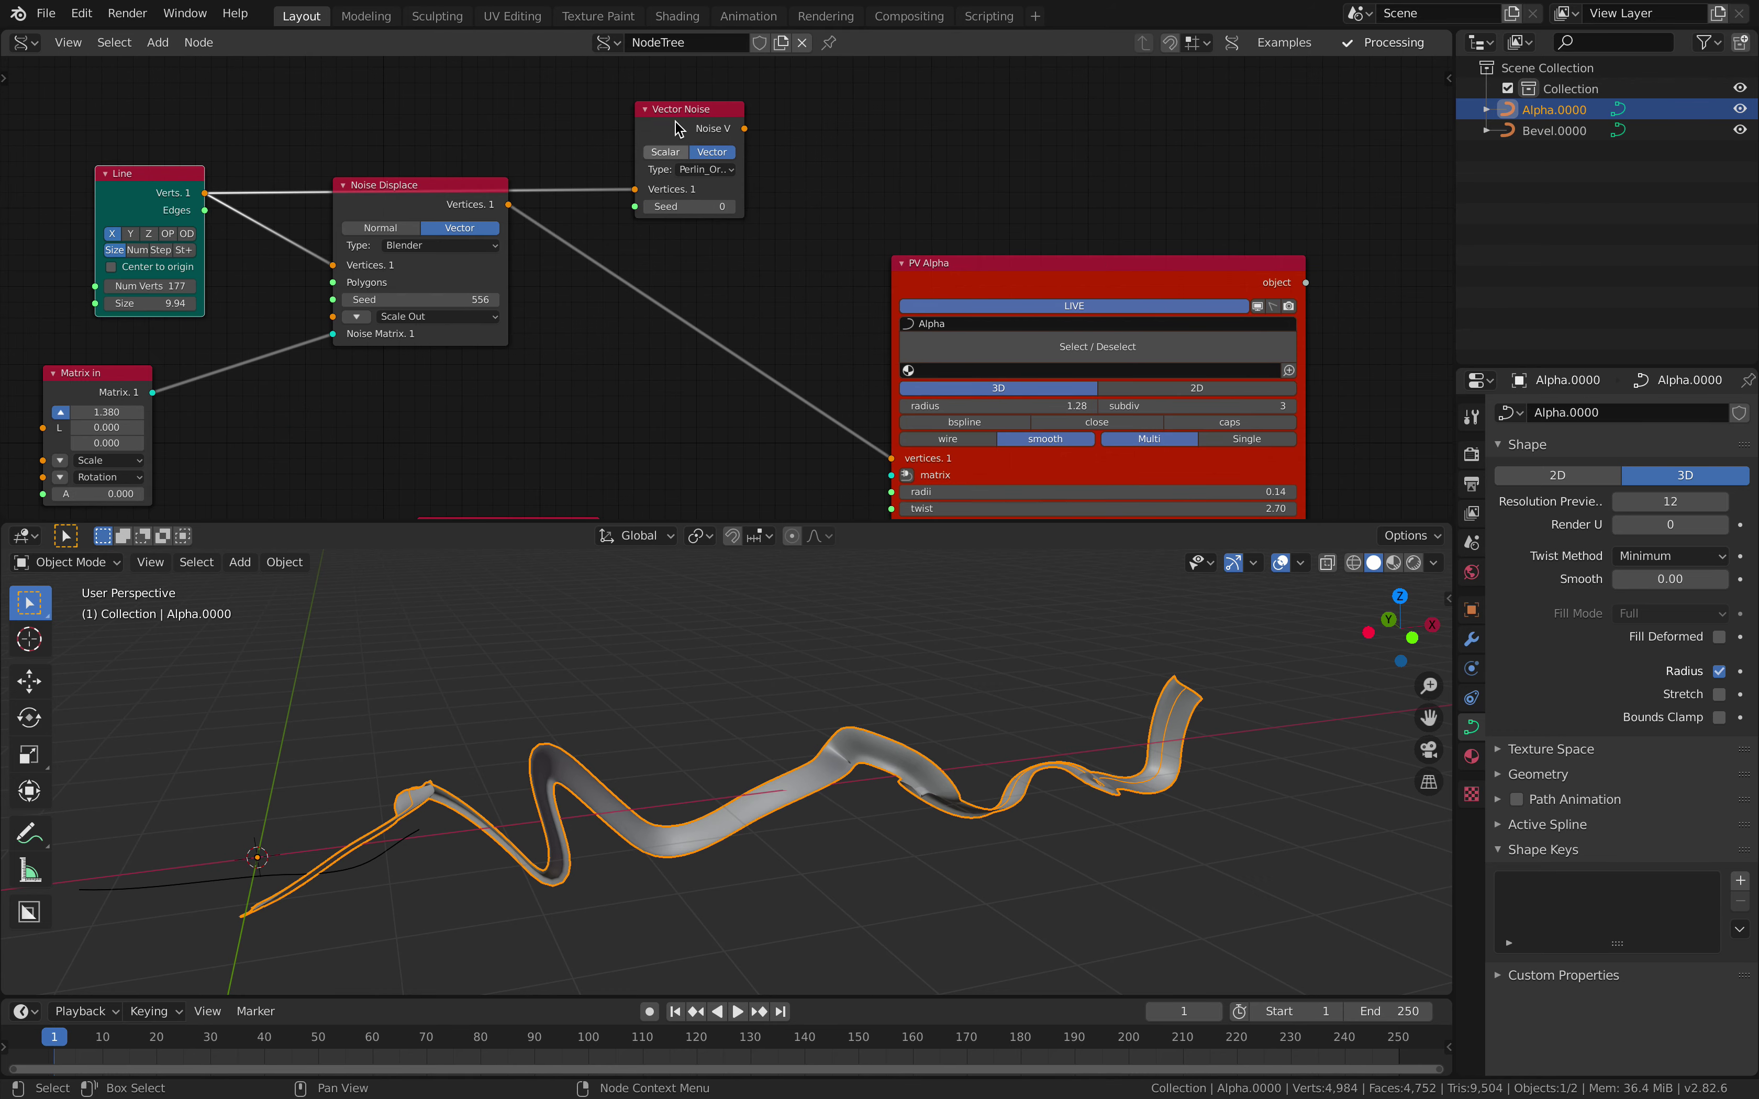
middle_click_drag(735, 155, 724, 57)
left_click_drag(965, 182, 997, 140)
scroll(840, 212, "down", 2)
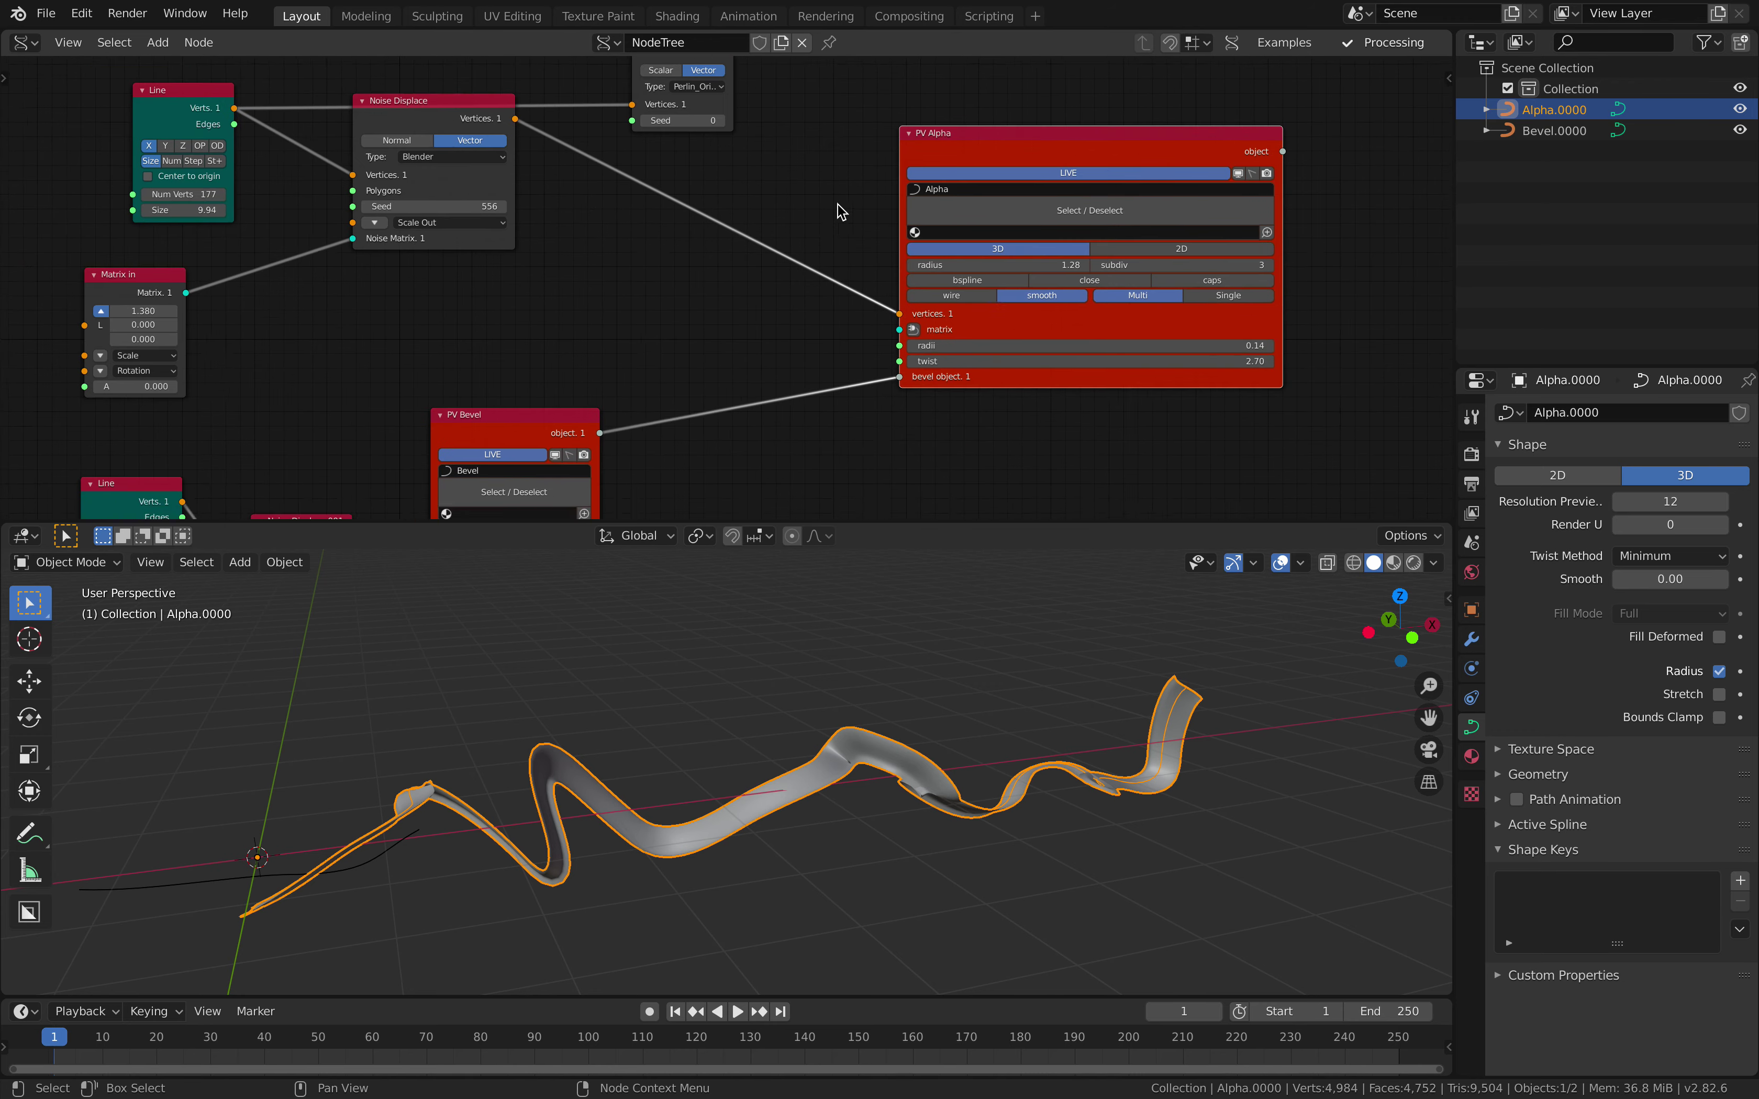
middle_click_drag(713, 129, 699, 220)
left_click_drag(719, 157, 735, 188)
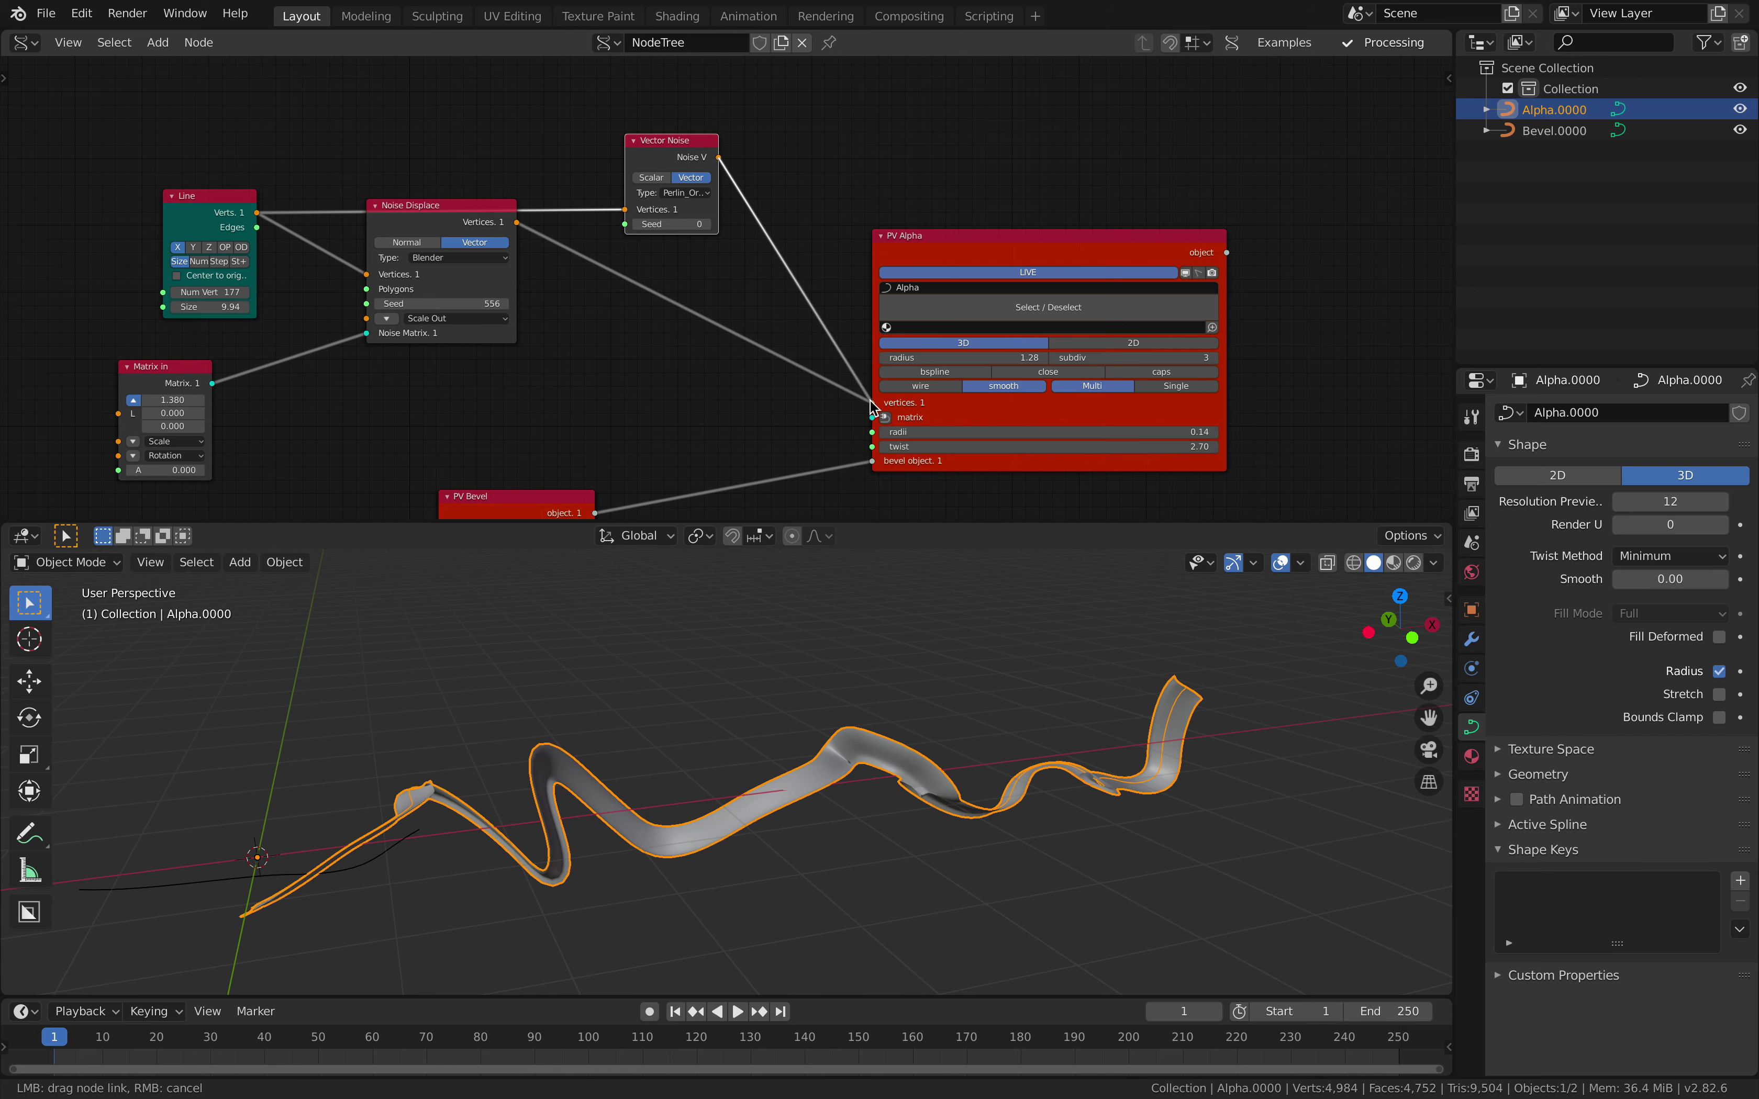
left_click_drag(871, 407, 872, 402)
middle_click_drag(545, 785, 508, 753)
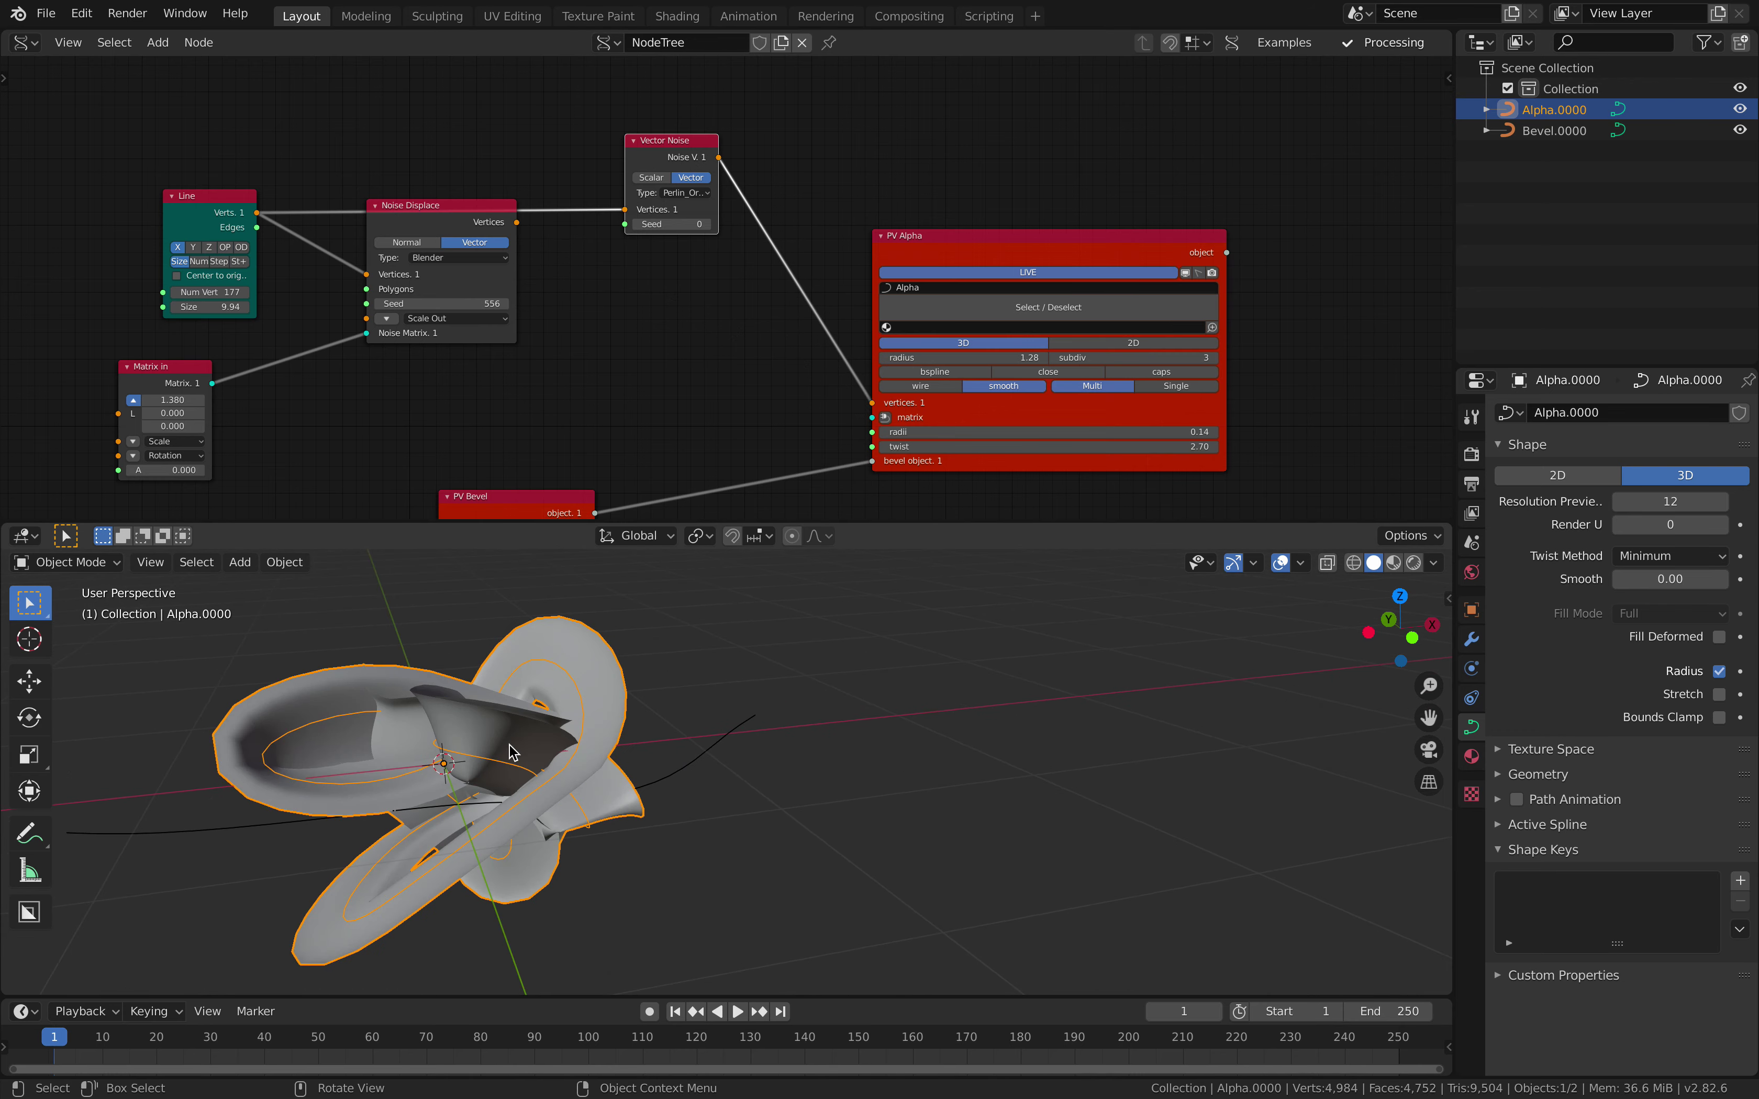
Step: Set the main Line to 183 vertices and size 10.18, and the Vector Noise seed to 158, moving Noise Displace lower
middle_click_drag(494, 309, 603, 262)
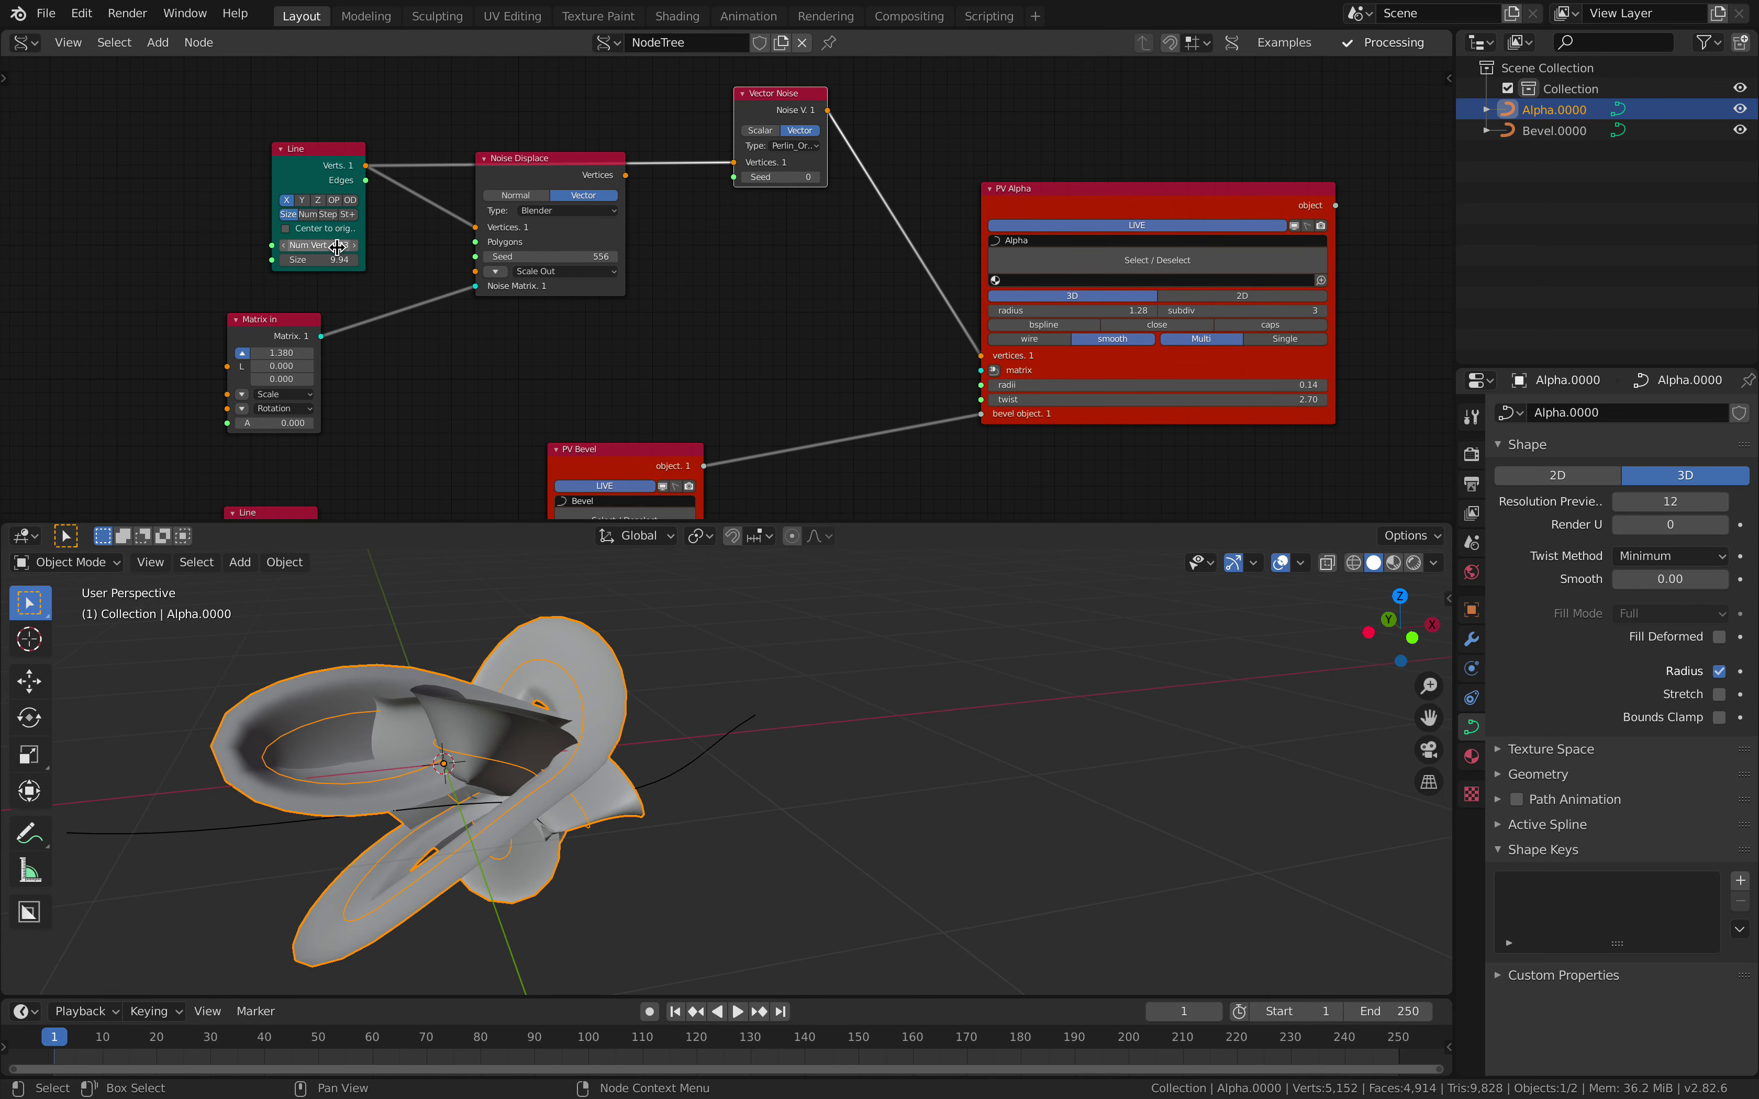
left_click_drag(760, 174, 901, 174)
left_click_drag(336, 193, 284, 139)
left_click_drag(523, 160, 525, 199)
left_click_drag(758, 177, 1039, 177)
middle_click_drag(663, 158, 671, 174)
middle_click_drag(707, 788, 593, 660)
middle_click_drag(407, 204, 473, 250)
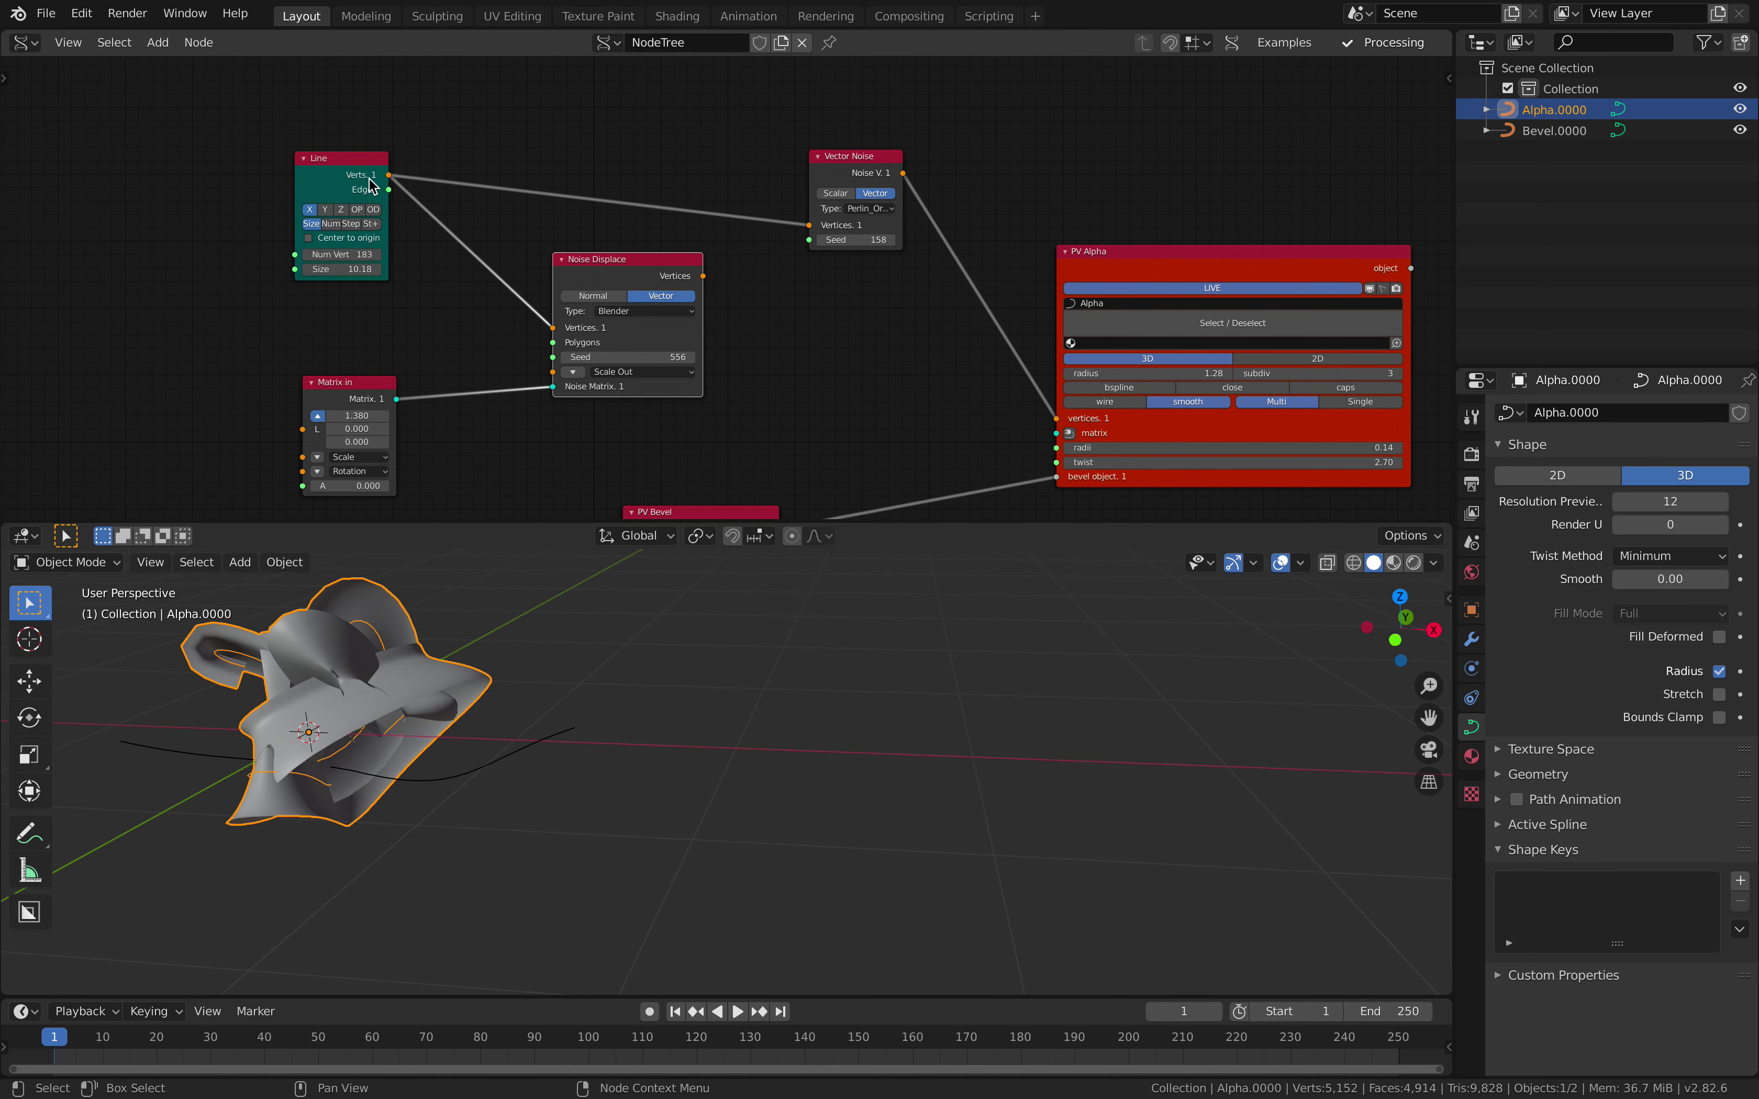
Step: Add a Random Vector MK2 node, connect it to Vector Noise's Vertices and set its count to 73
left_click_drag(352, 182, 269, 200)
key("alt+space")
type("random")
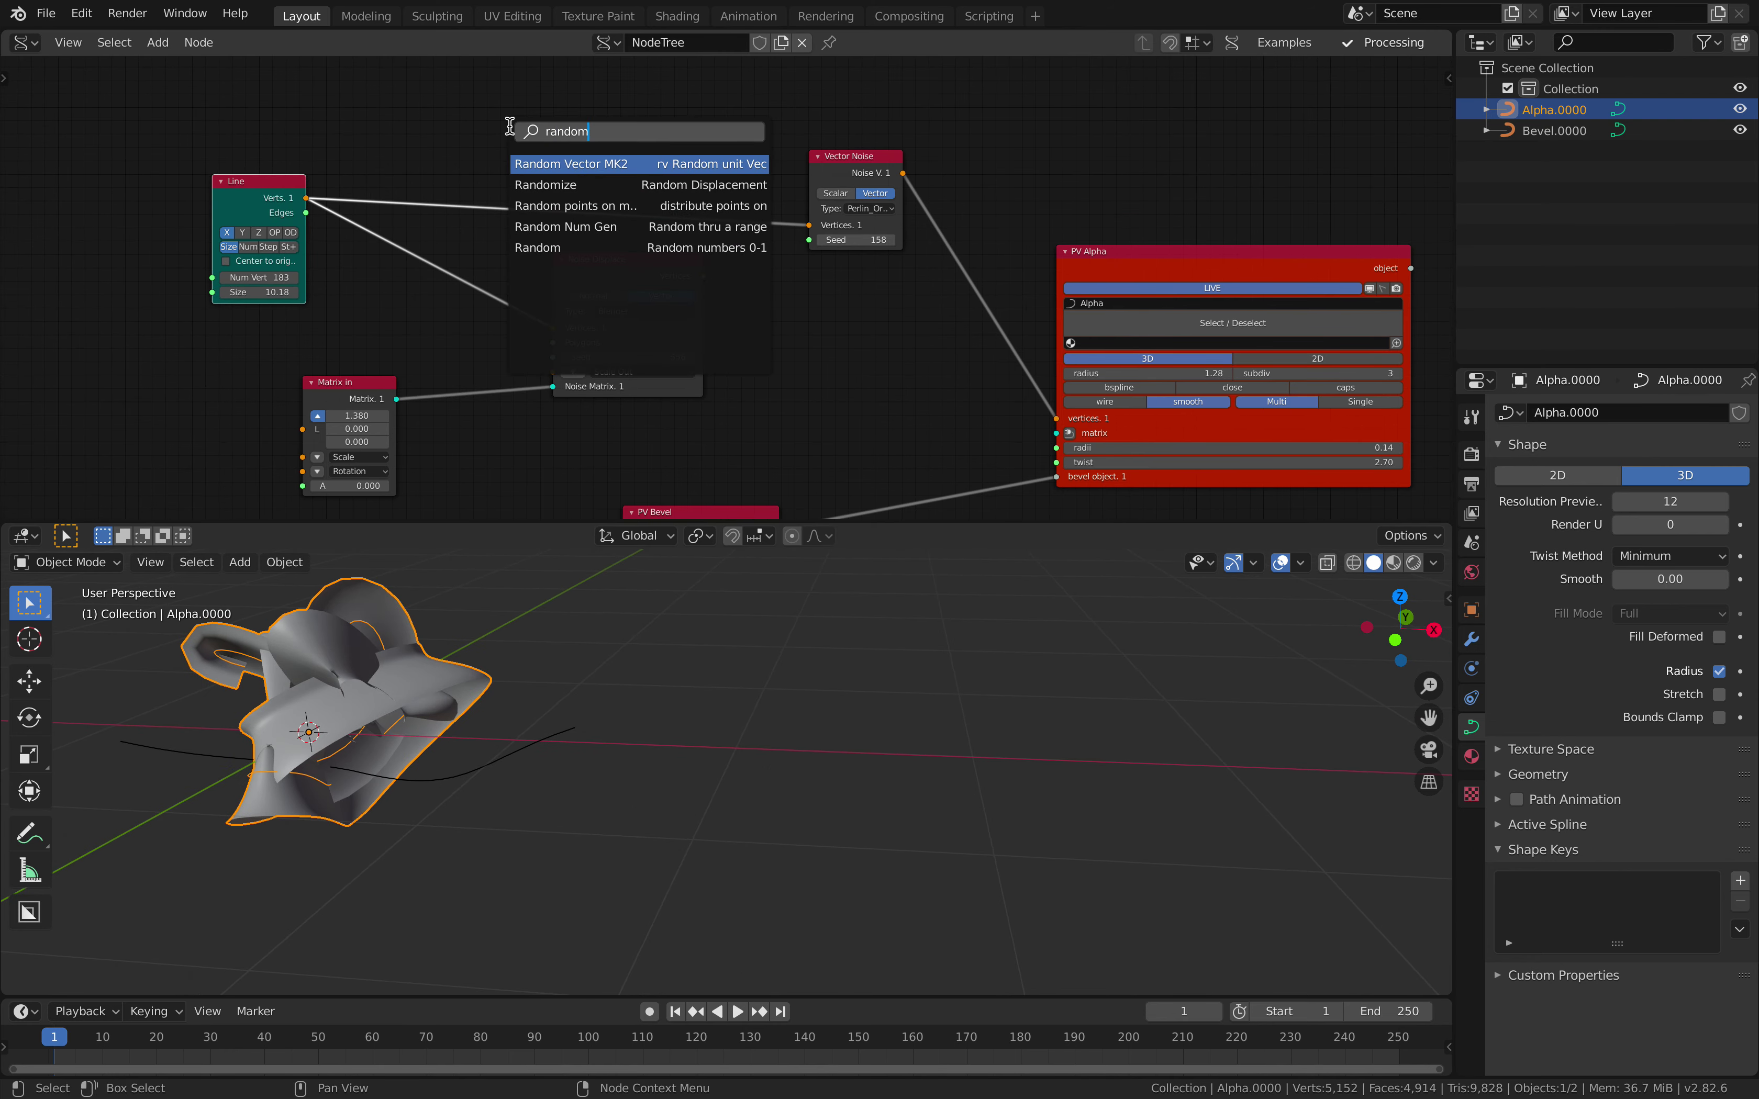
key("Return")
left_click(542, 121)
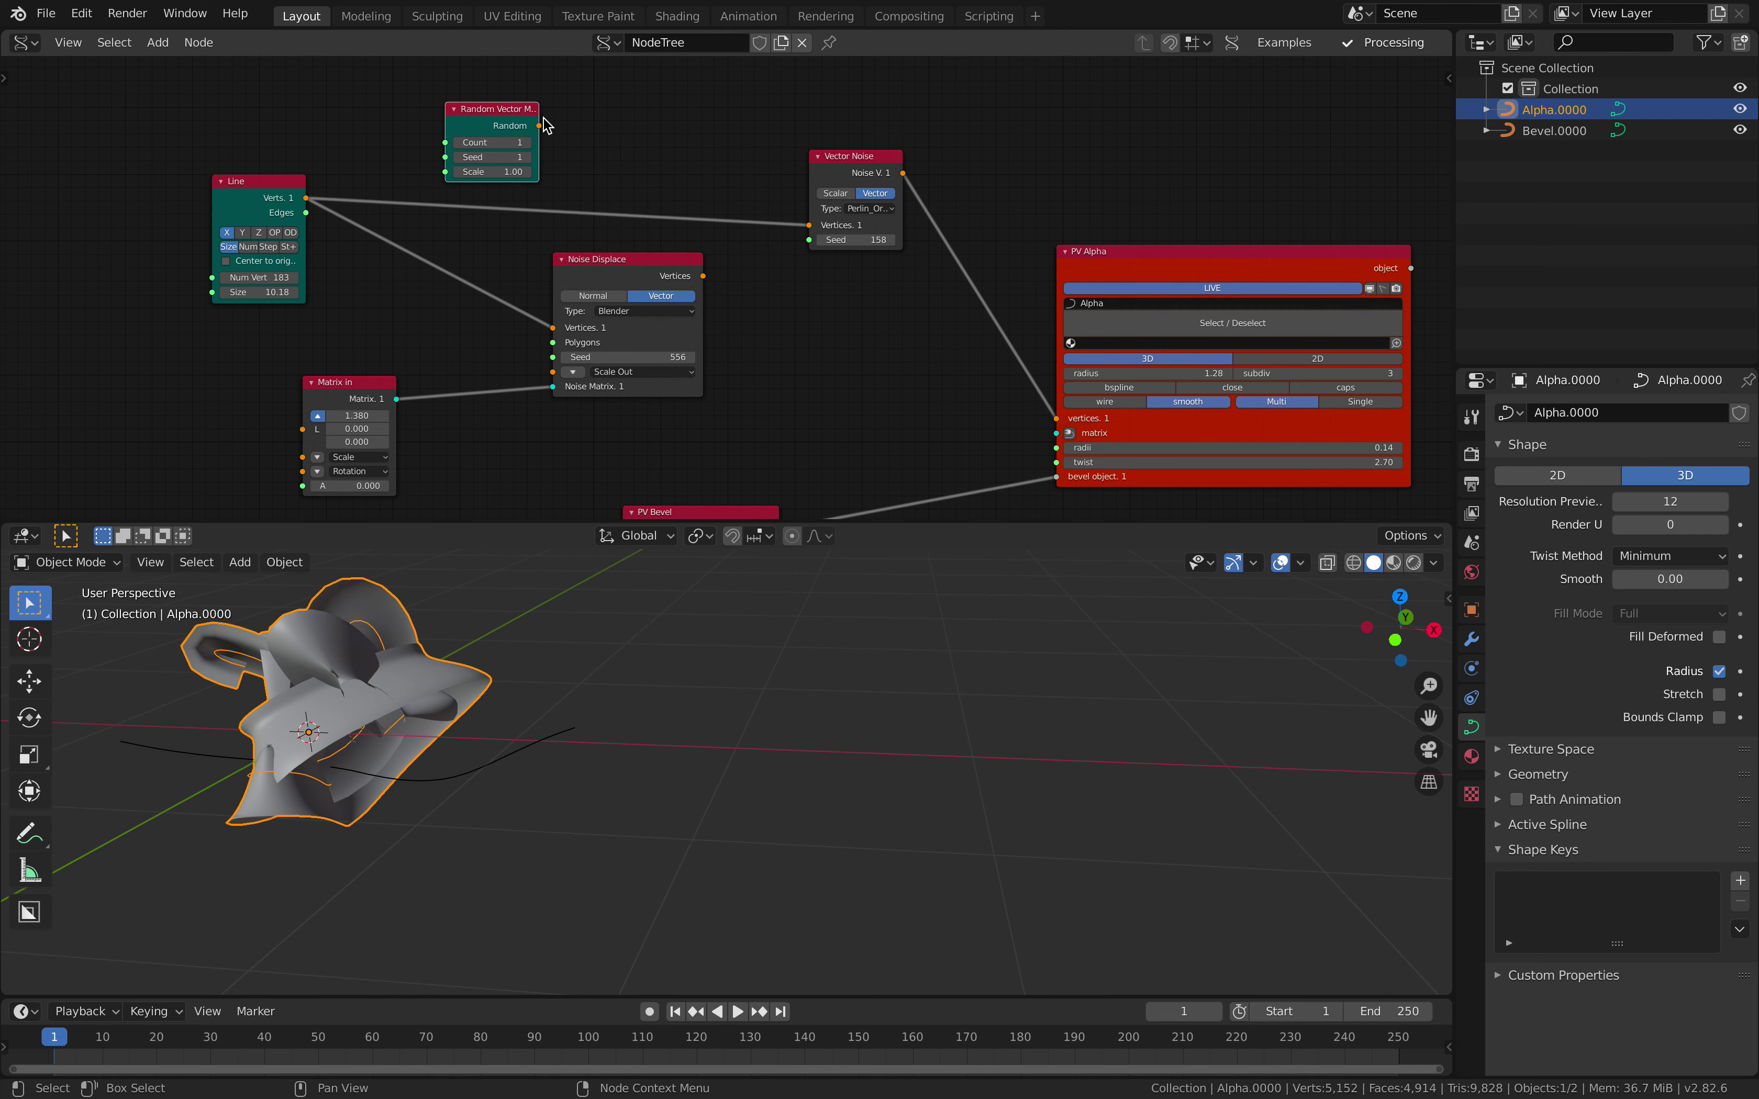
left_click_drag(806, 227, 808, 226)
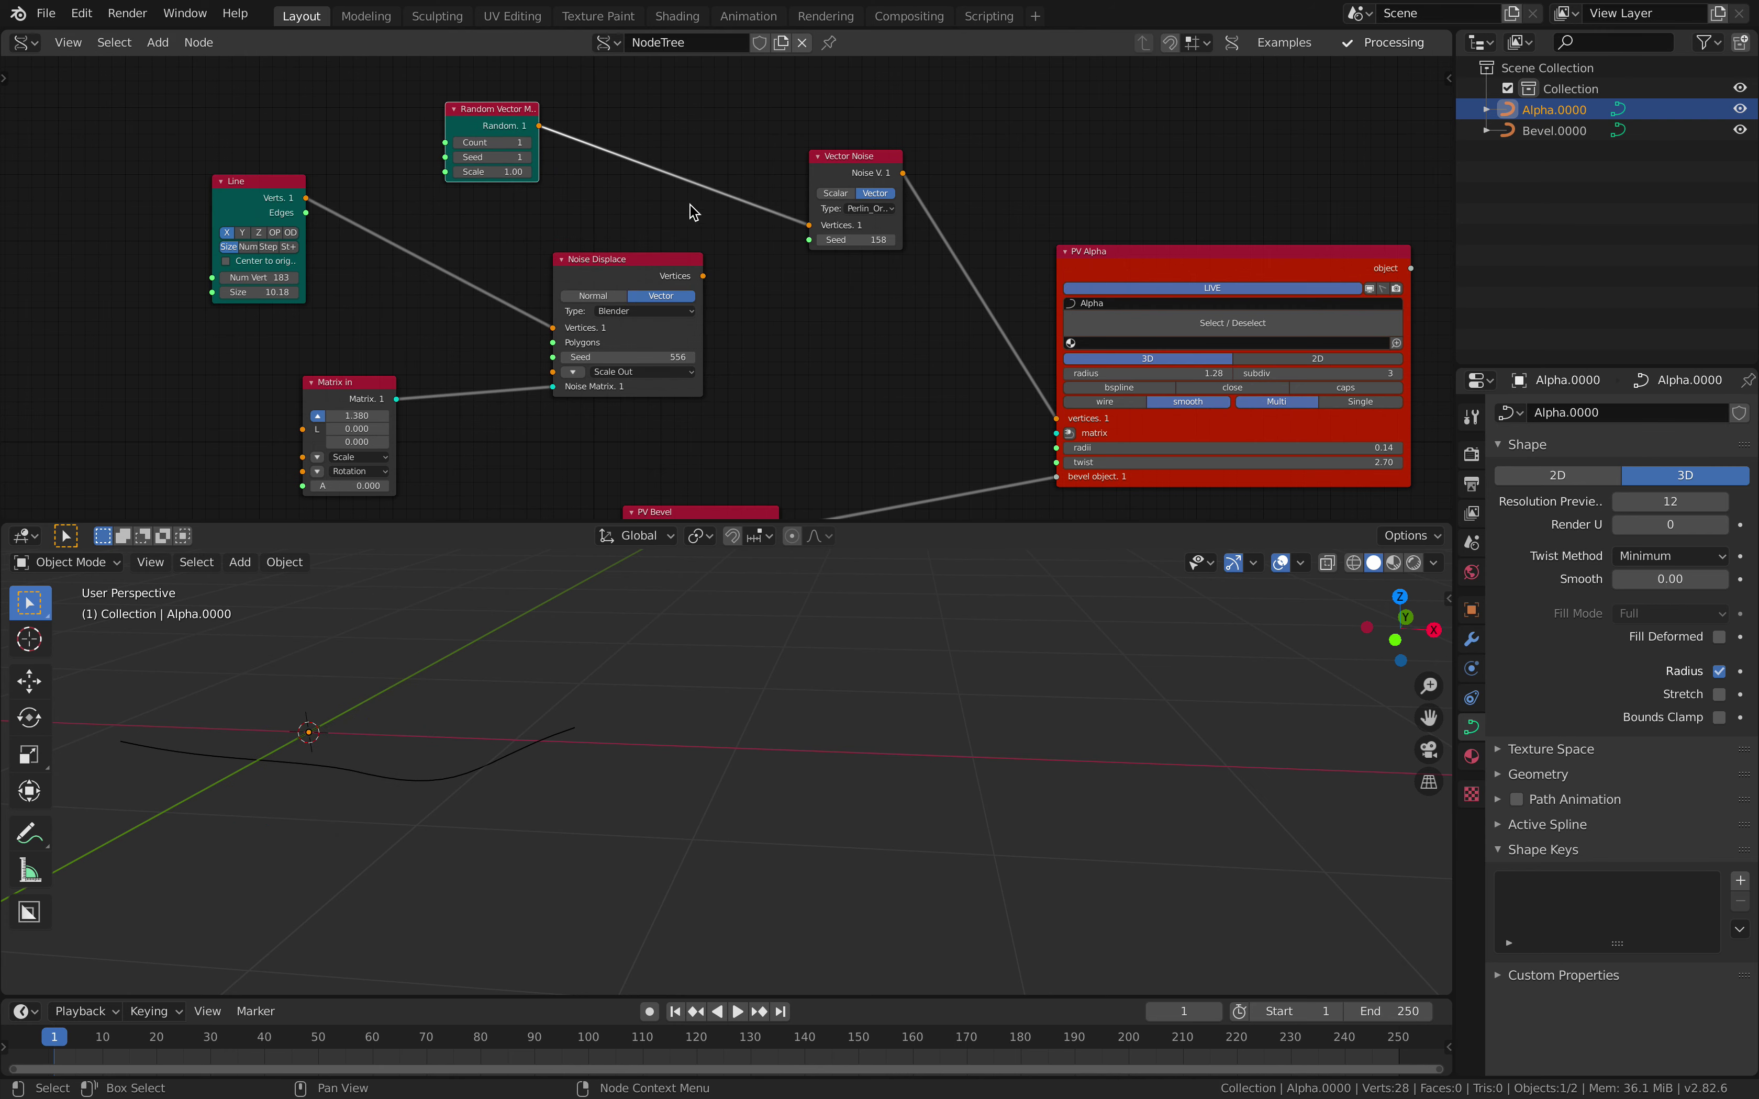
left_click_drag(501, 144, 554, 144)
Step: Insert a Randomize node between Random Vector and Vector Noise and set its X, Y and Z amplitudes to 3.00
key("shift+a")
left_click(615, 195)
type("random")
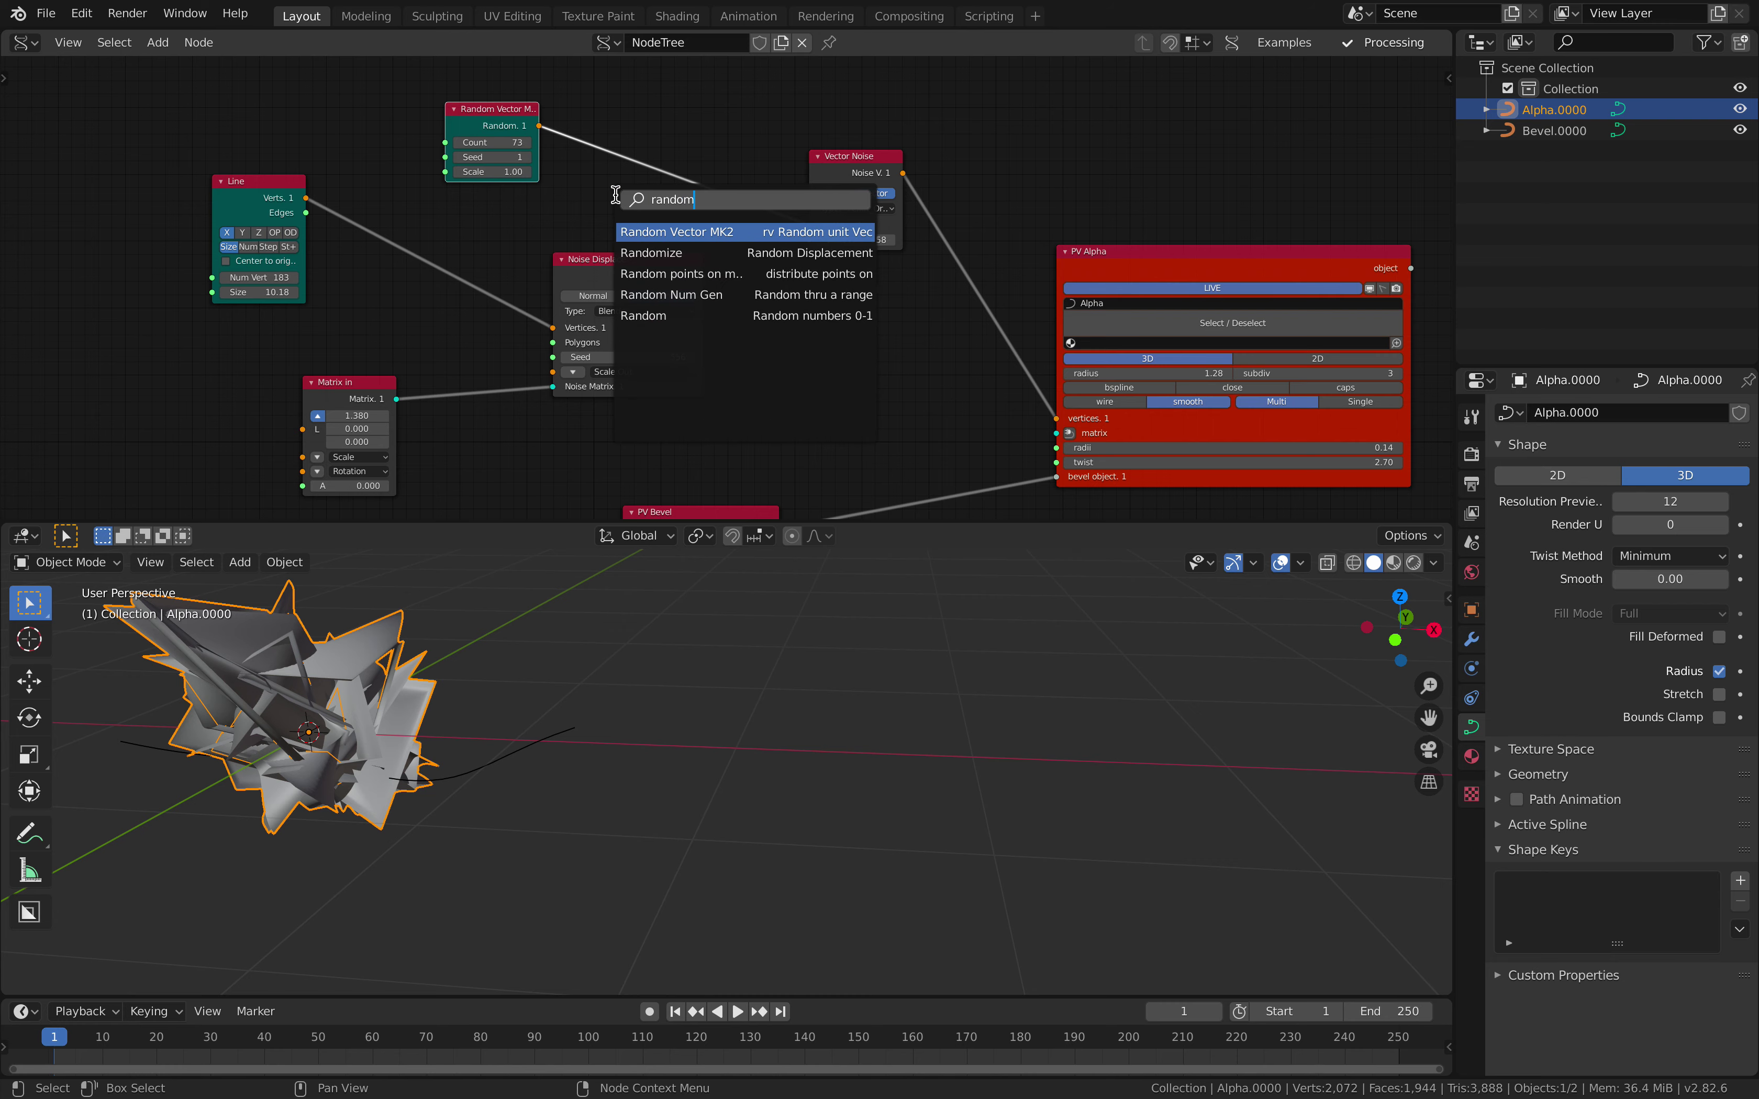
left_click(663, 252)
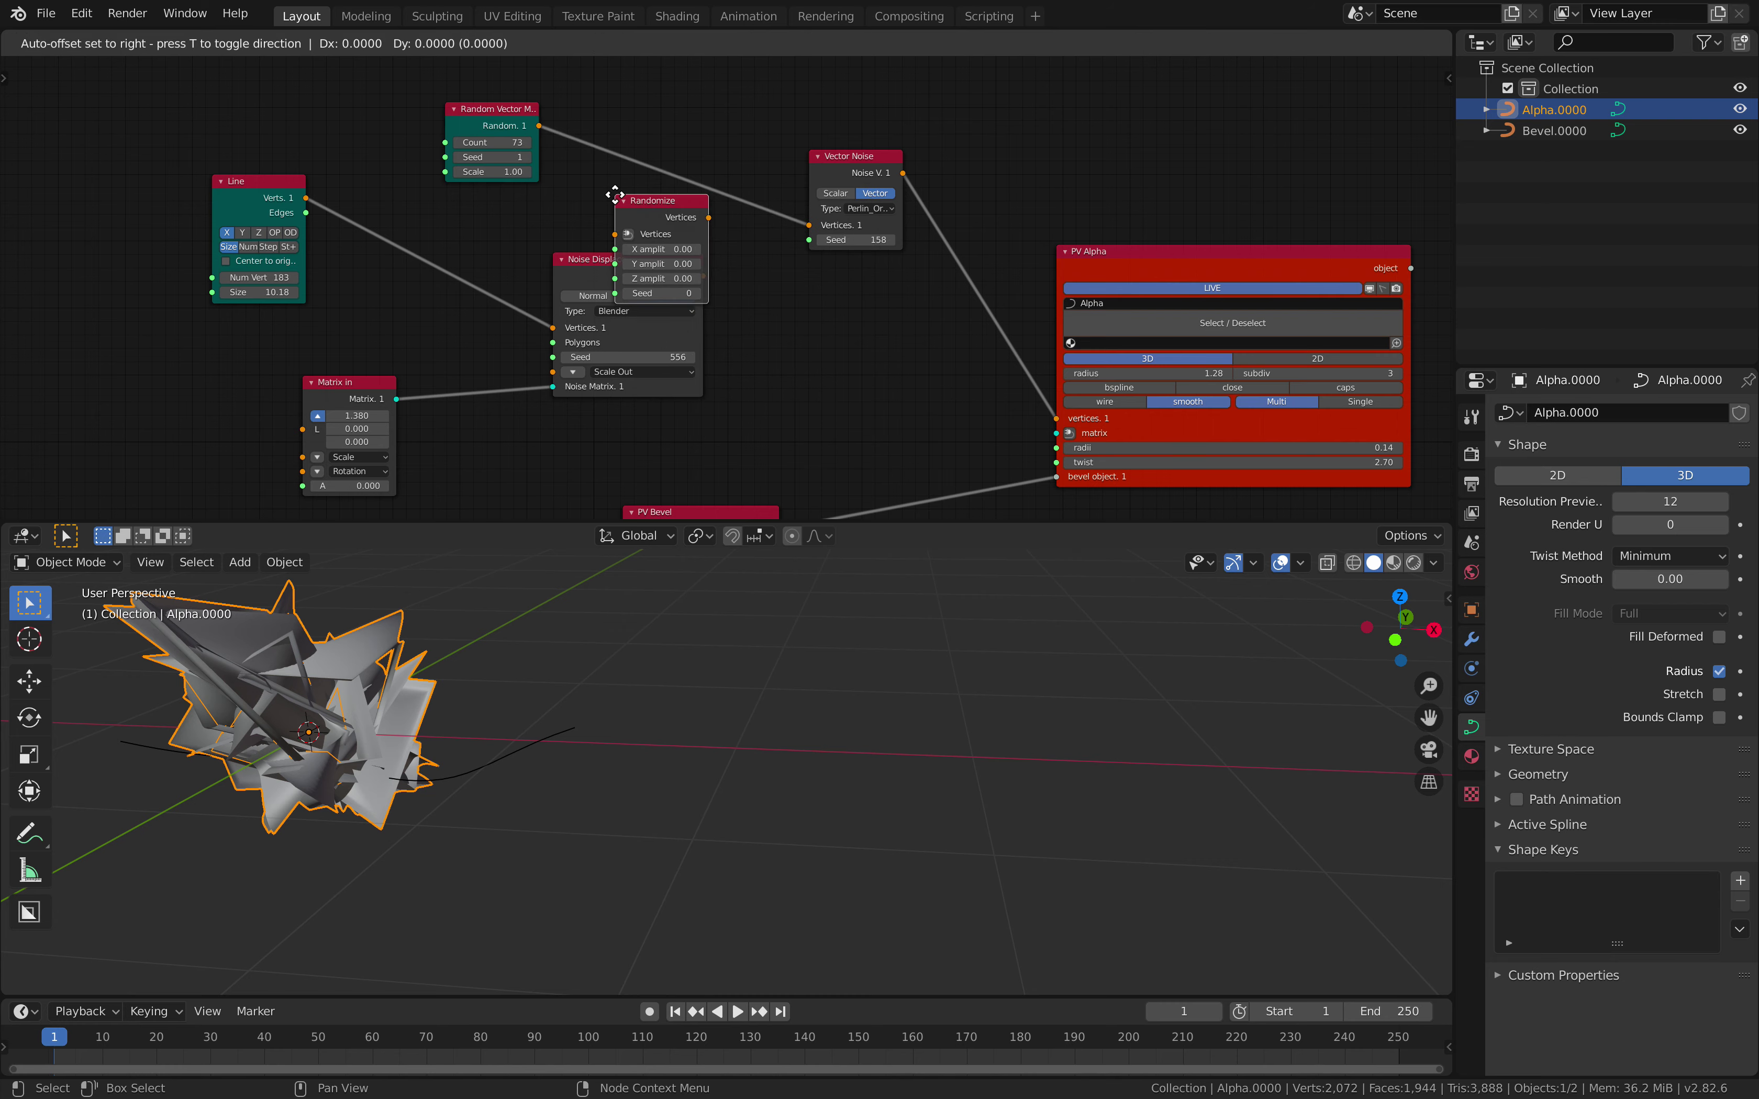
left_click(666, 168)
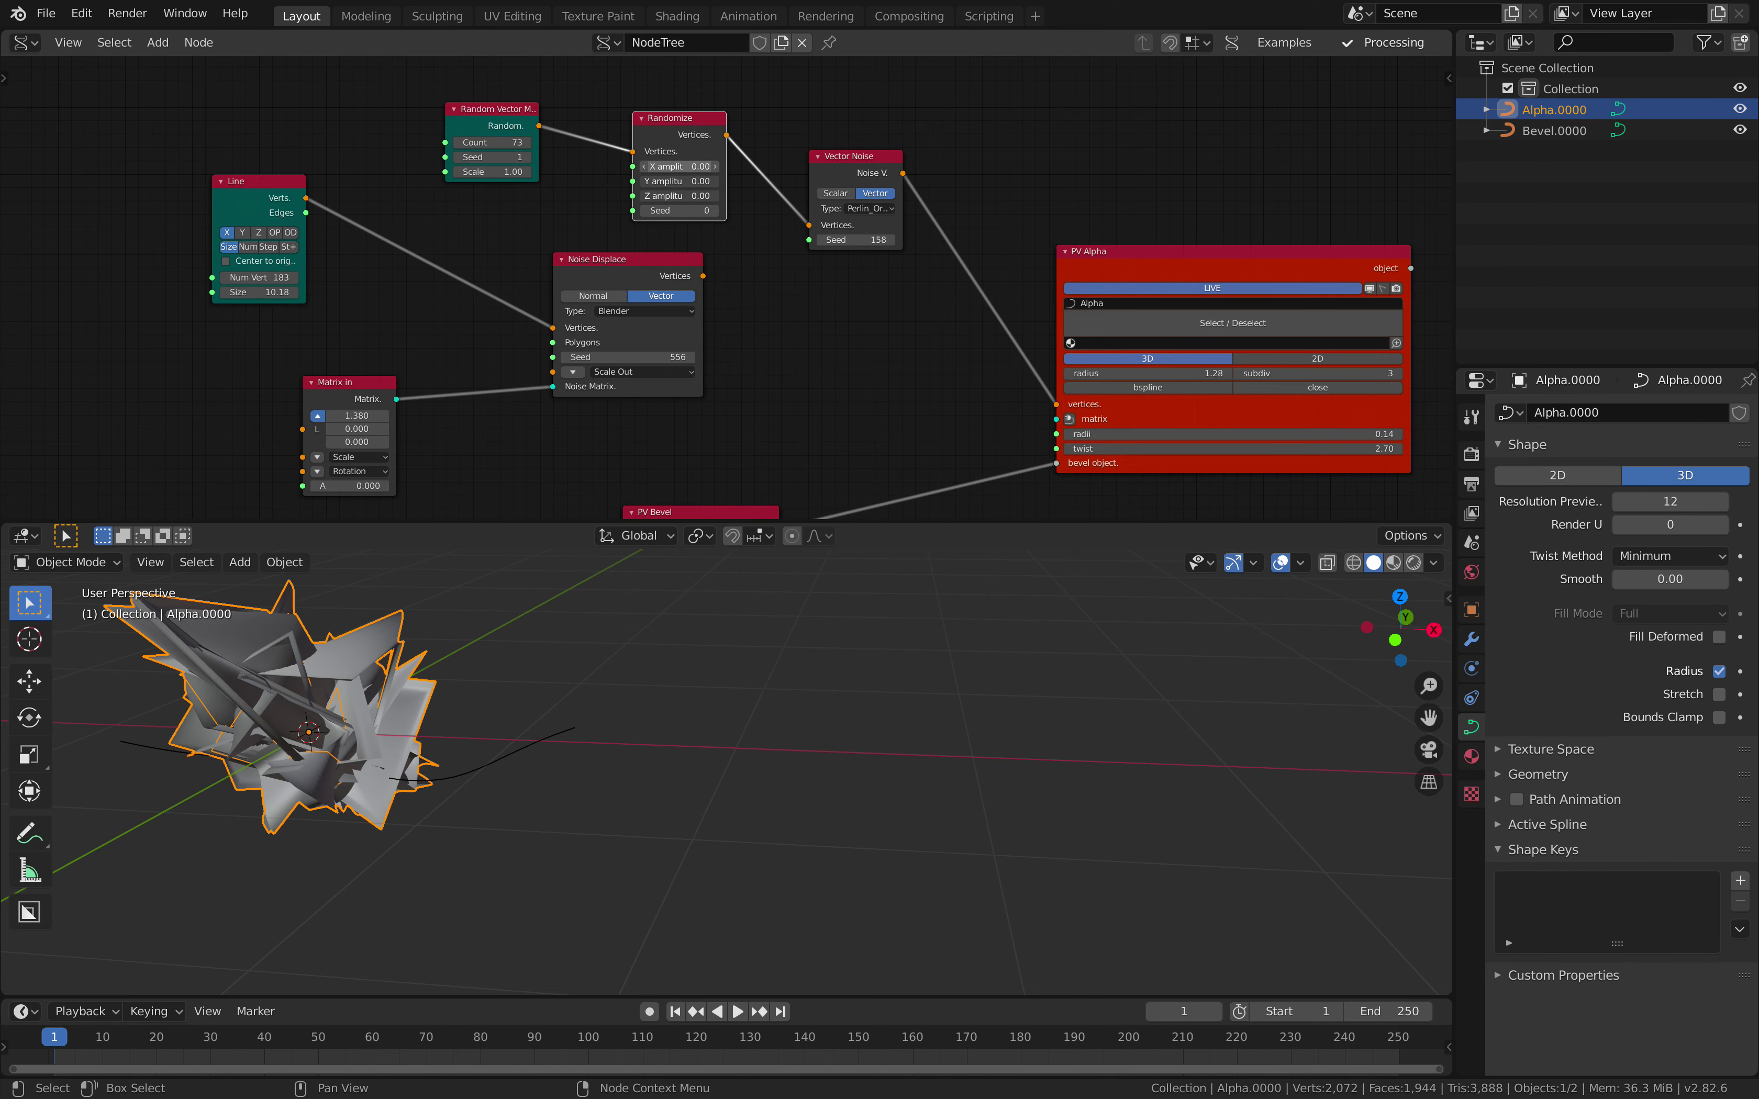
left_click_drag(676, 167, 737, 193)
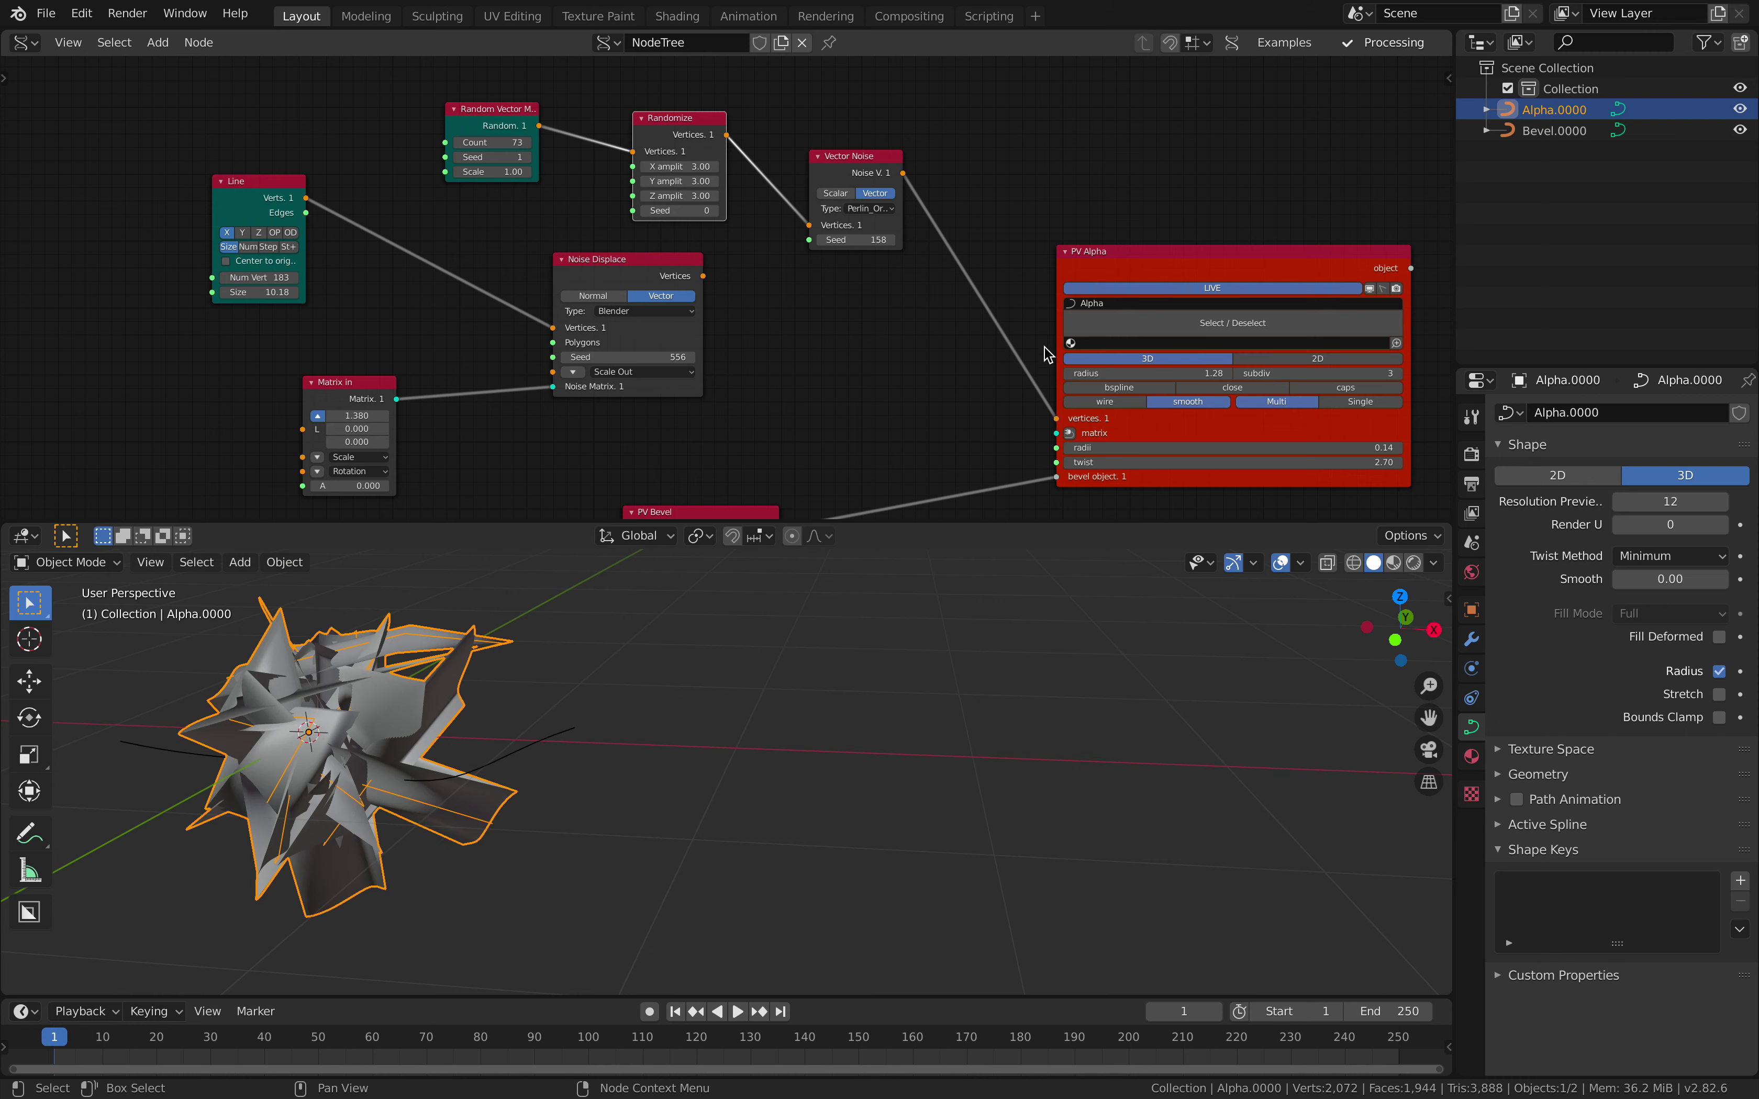
Step: Turn on bspline in PV Alpha and set the Random Vector node to count 83, seed 49 and scale 2.80
left_click(1102, 389)
middle_click_drag(570, 260, 610, 208)
left_click_drag(533, 124, 664, 125)
left_click_drag(534, 104, 616, 113)
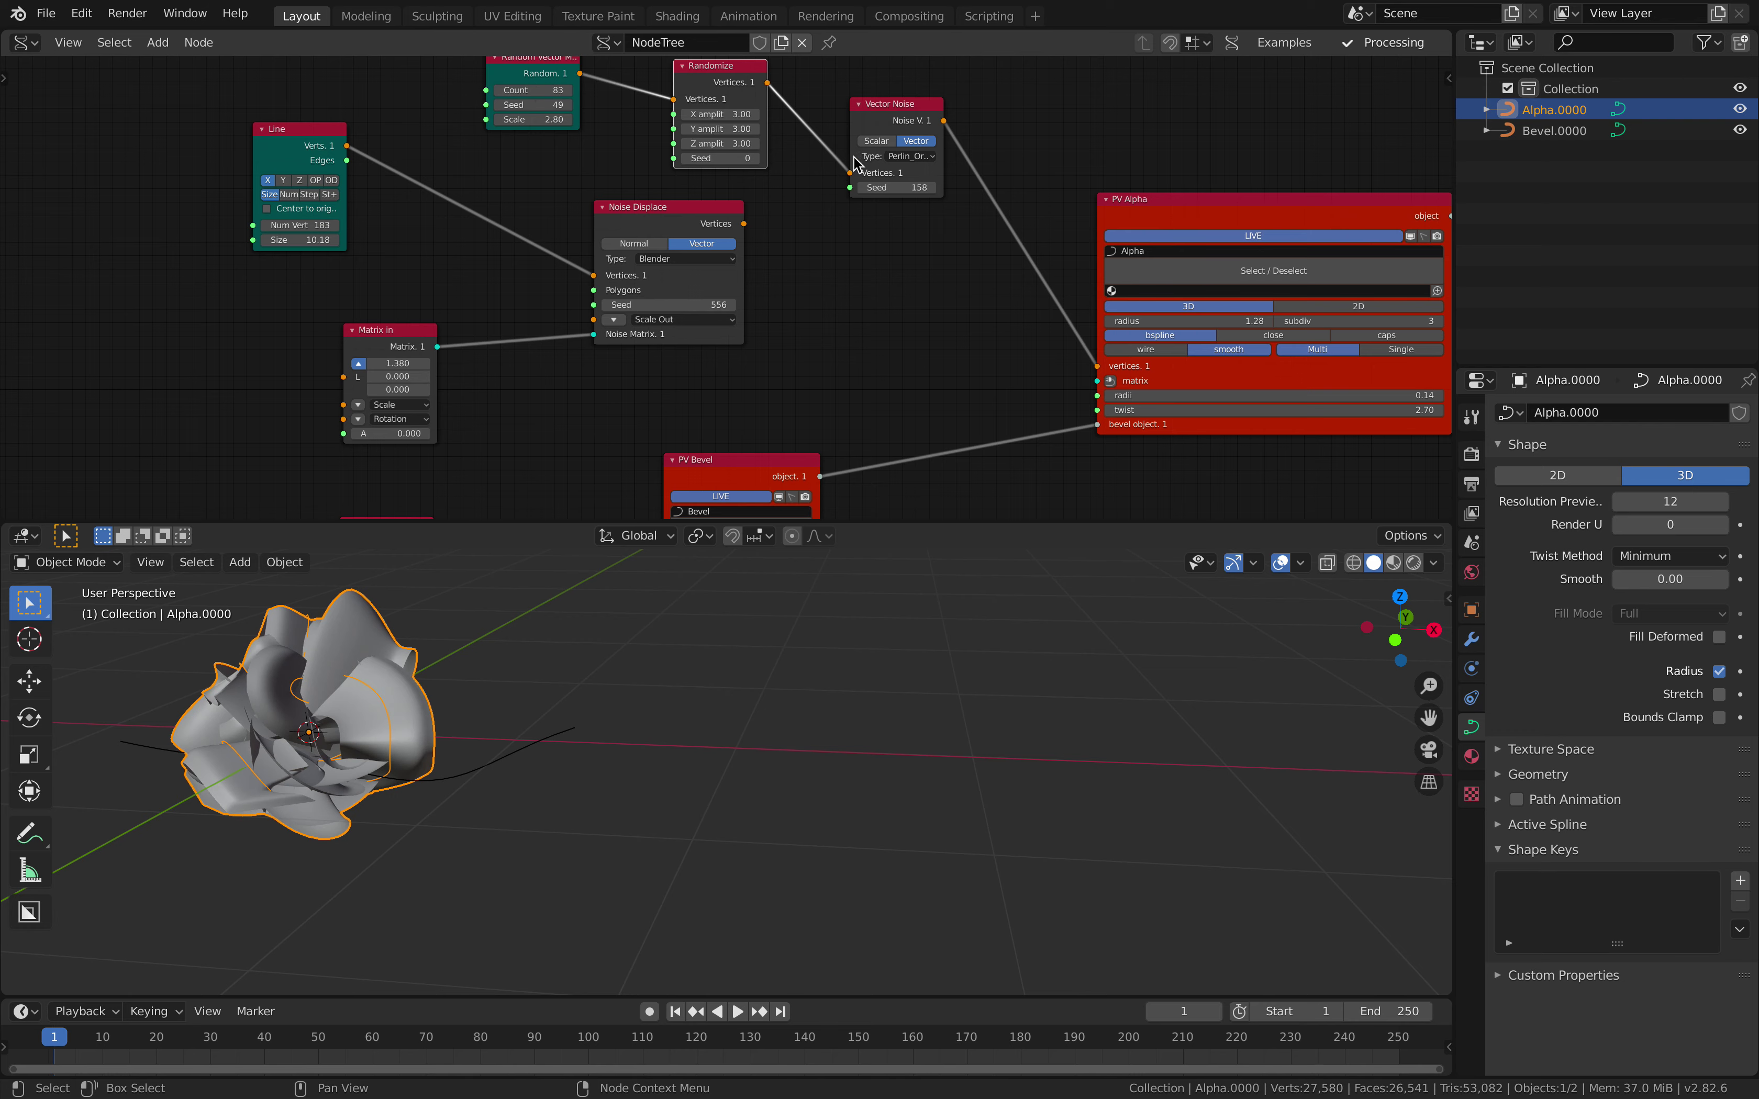
Step: Set the Randomize seed to 44 and the Random Vector scale to 0.88, and save the file
middle_click_drag(856, 161, 879, 220)
left_click_drag(756, 213, 743, 219)
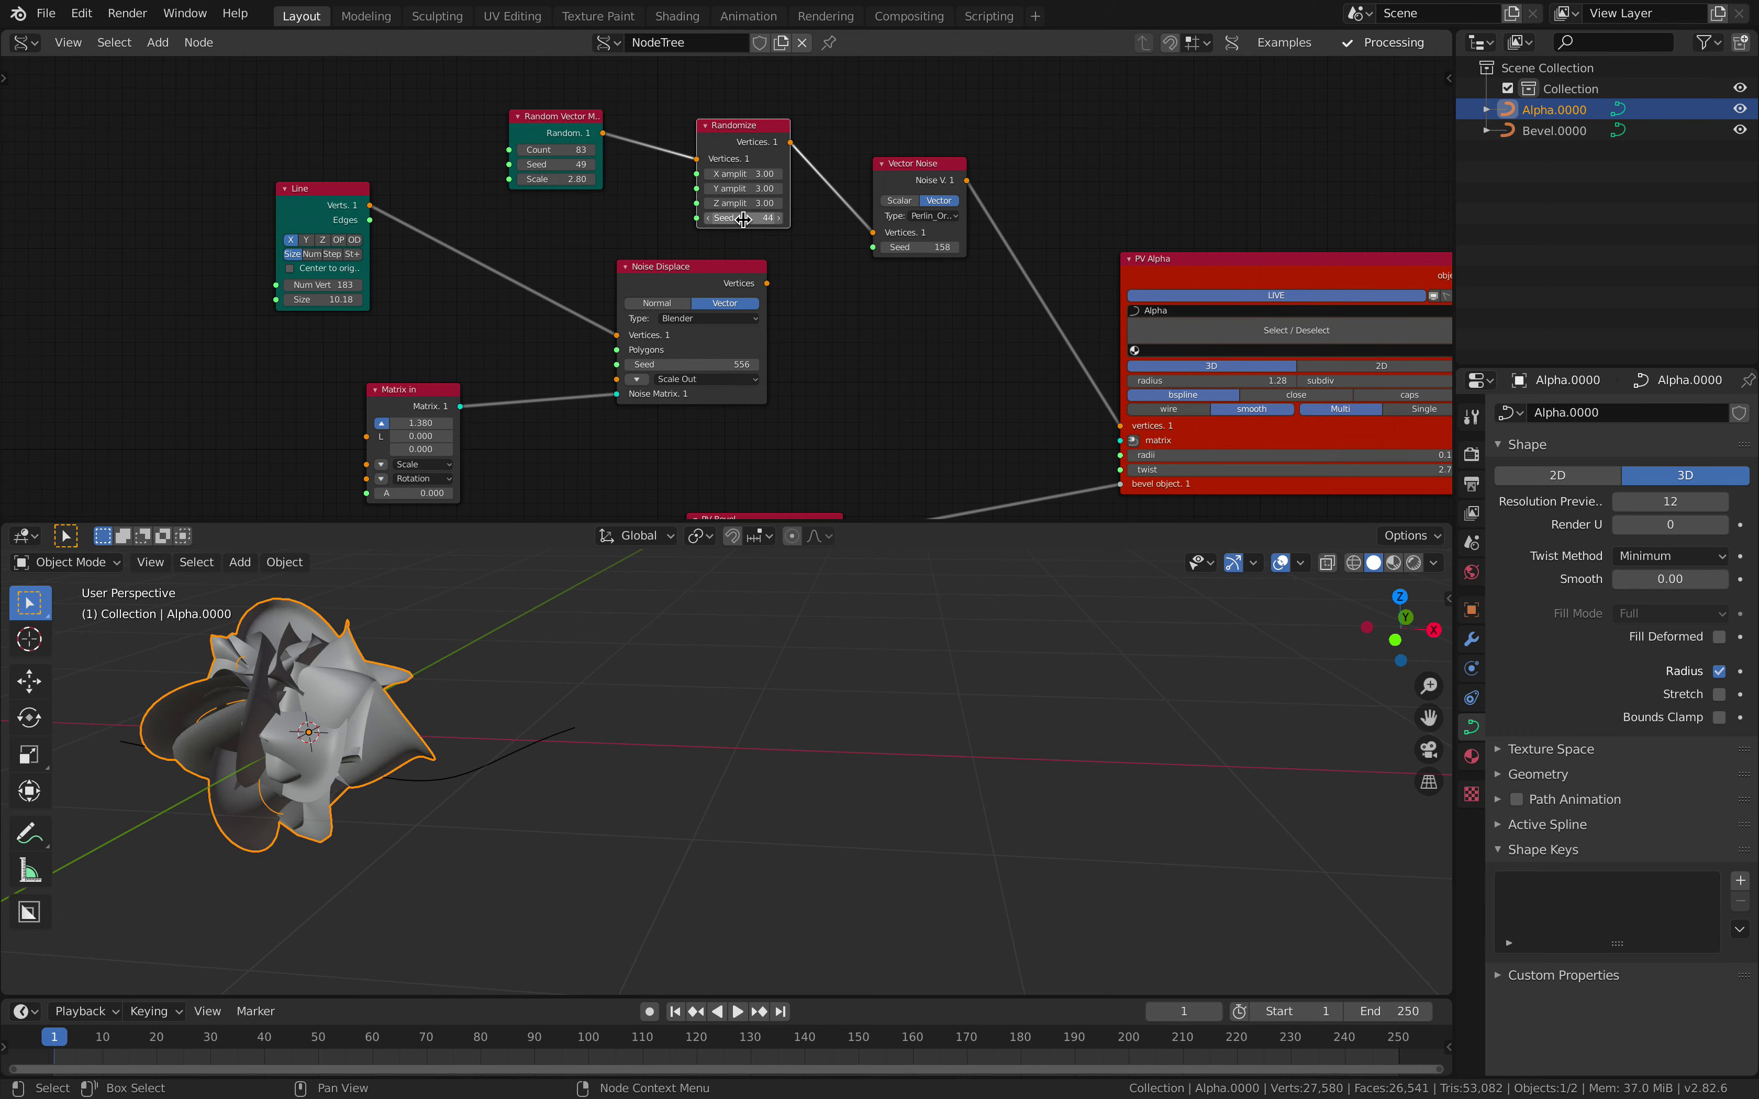
left_click_drag(577, 179, 436, 179)
middle_click_drag(756, 222, 795, 222)
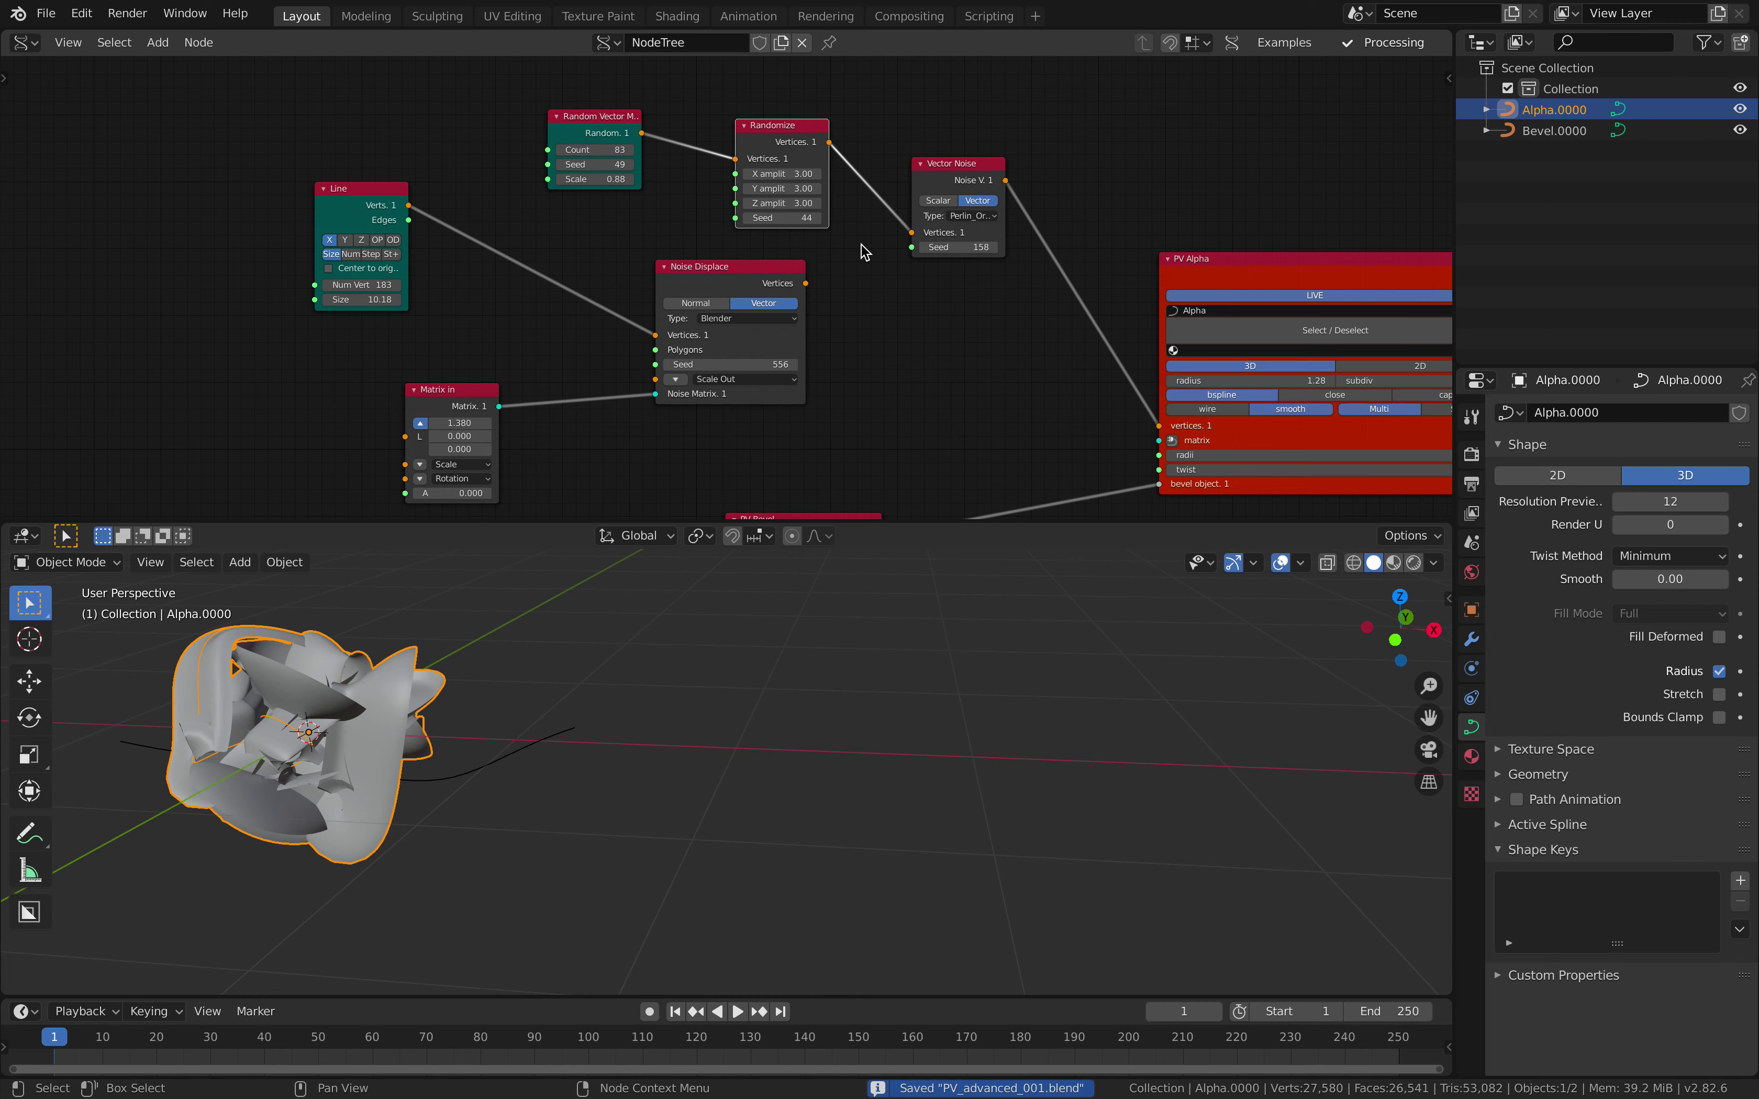
Step: Enlarge the 3D viewport slightly, inspect the swept shape from several angles and save the file
mouse_move(762, 679)
middle_mouse_down()
mouse_move(876, 696)
mouse_move(804, 663)
mouse_move(802, 702)
mouse_move(792, 687)
middle_mouse_up()
left_click_drag(785, 521, 785, 500)
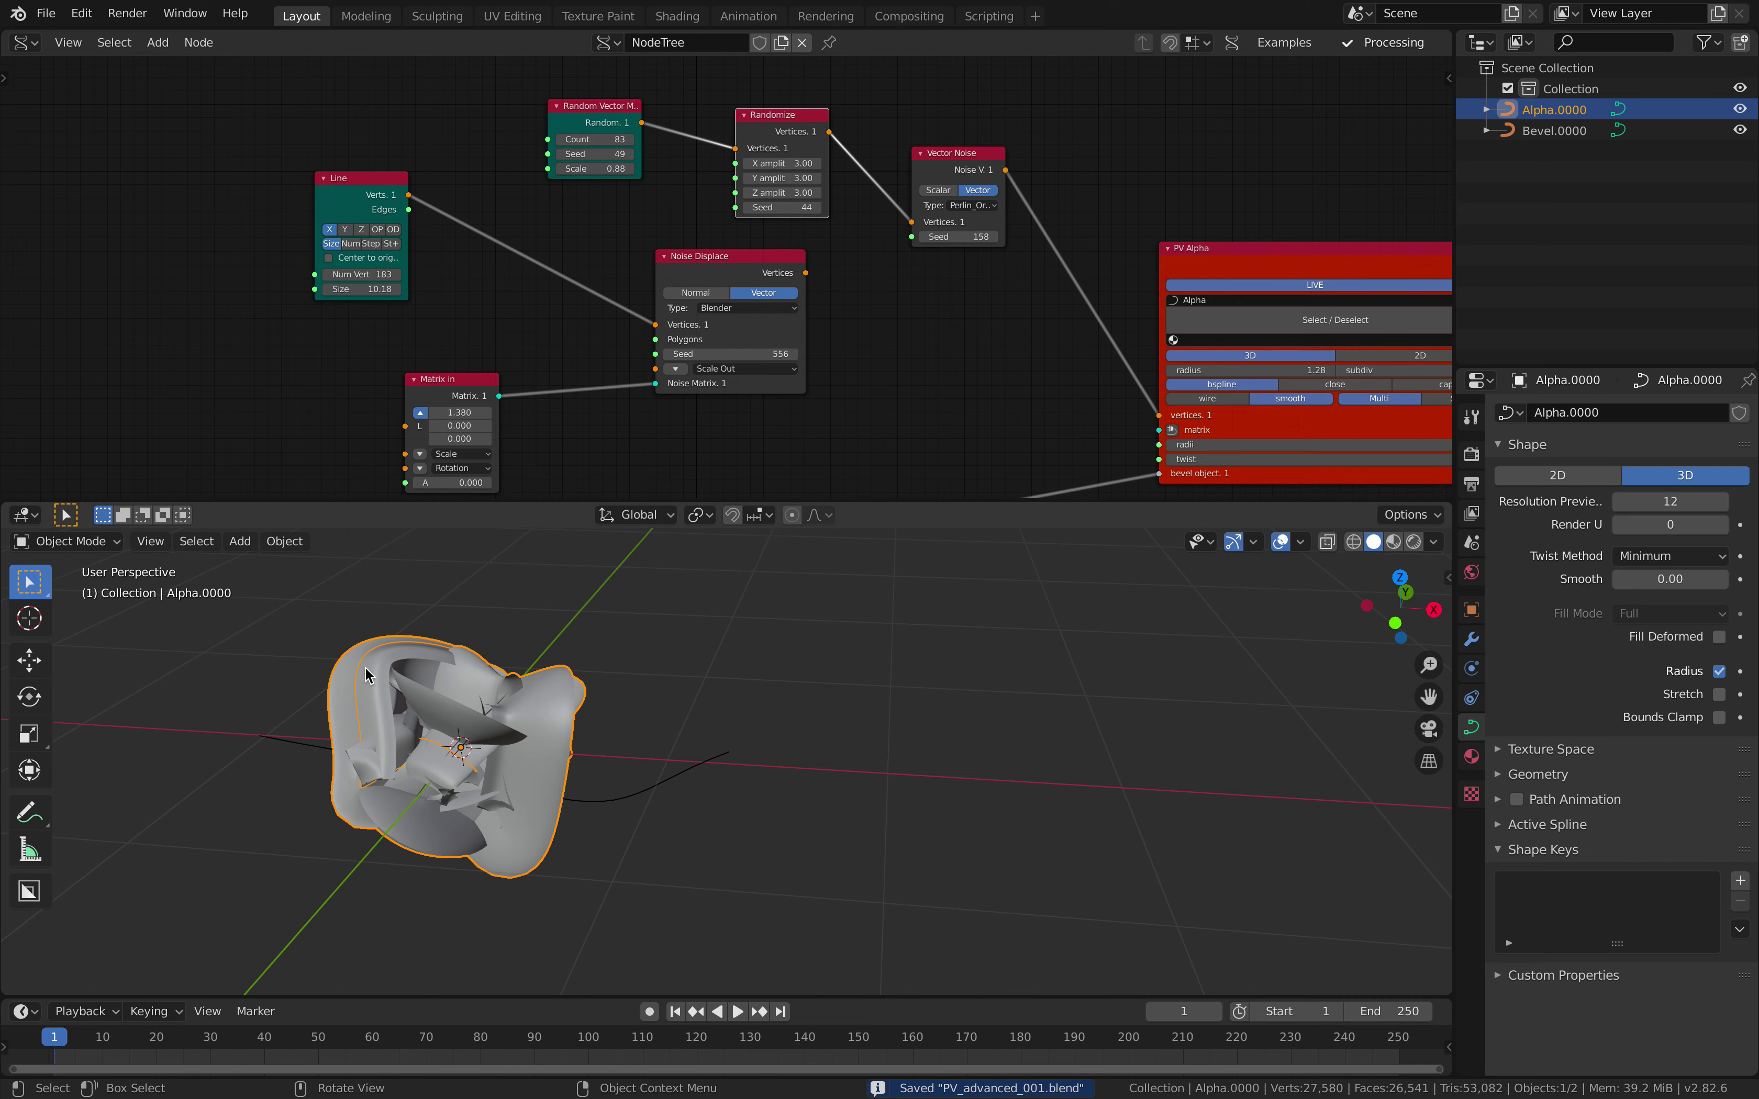
middle_click_drag(630, 705, 542, 741)
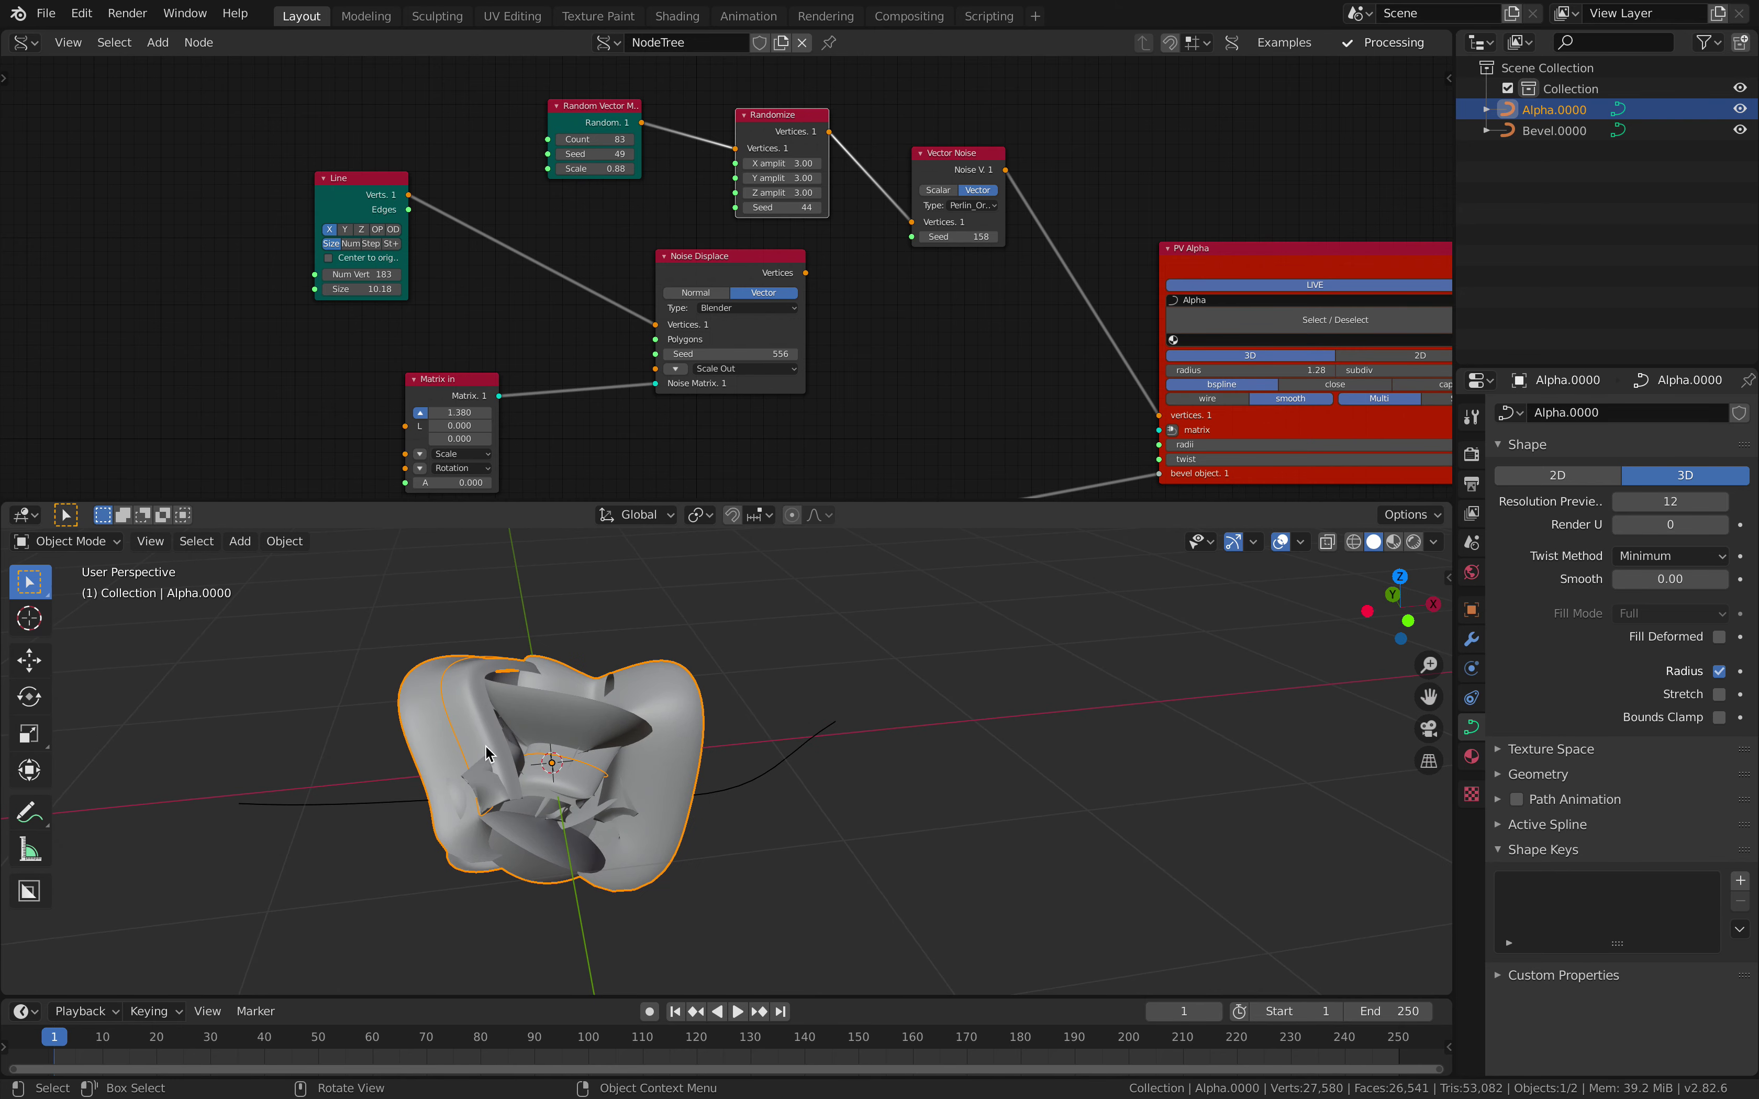
middle_click_drag(421, 778, 537, 797)
key("ctrl+s")
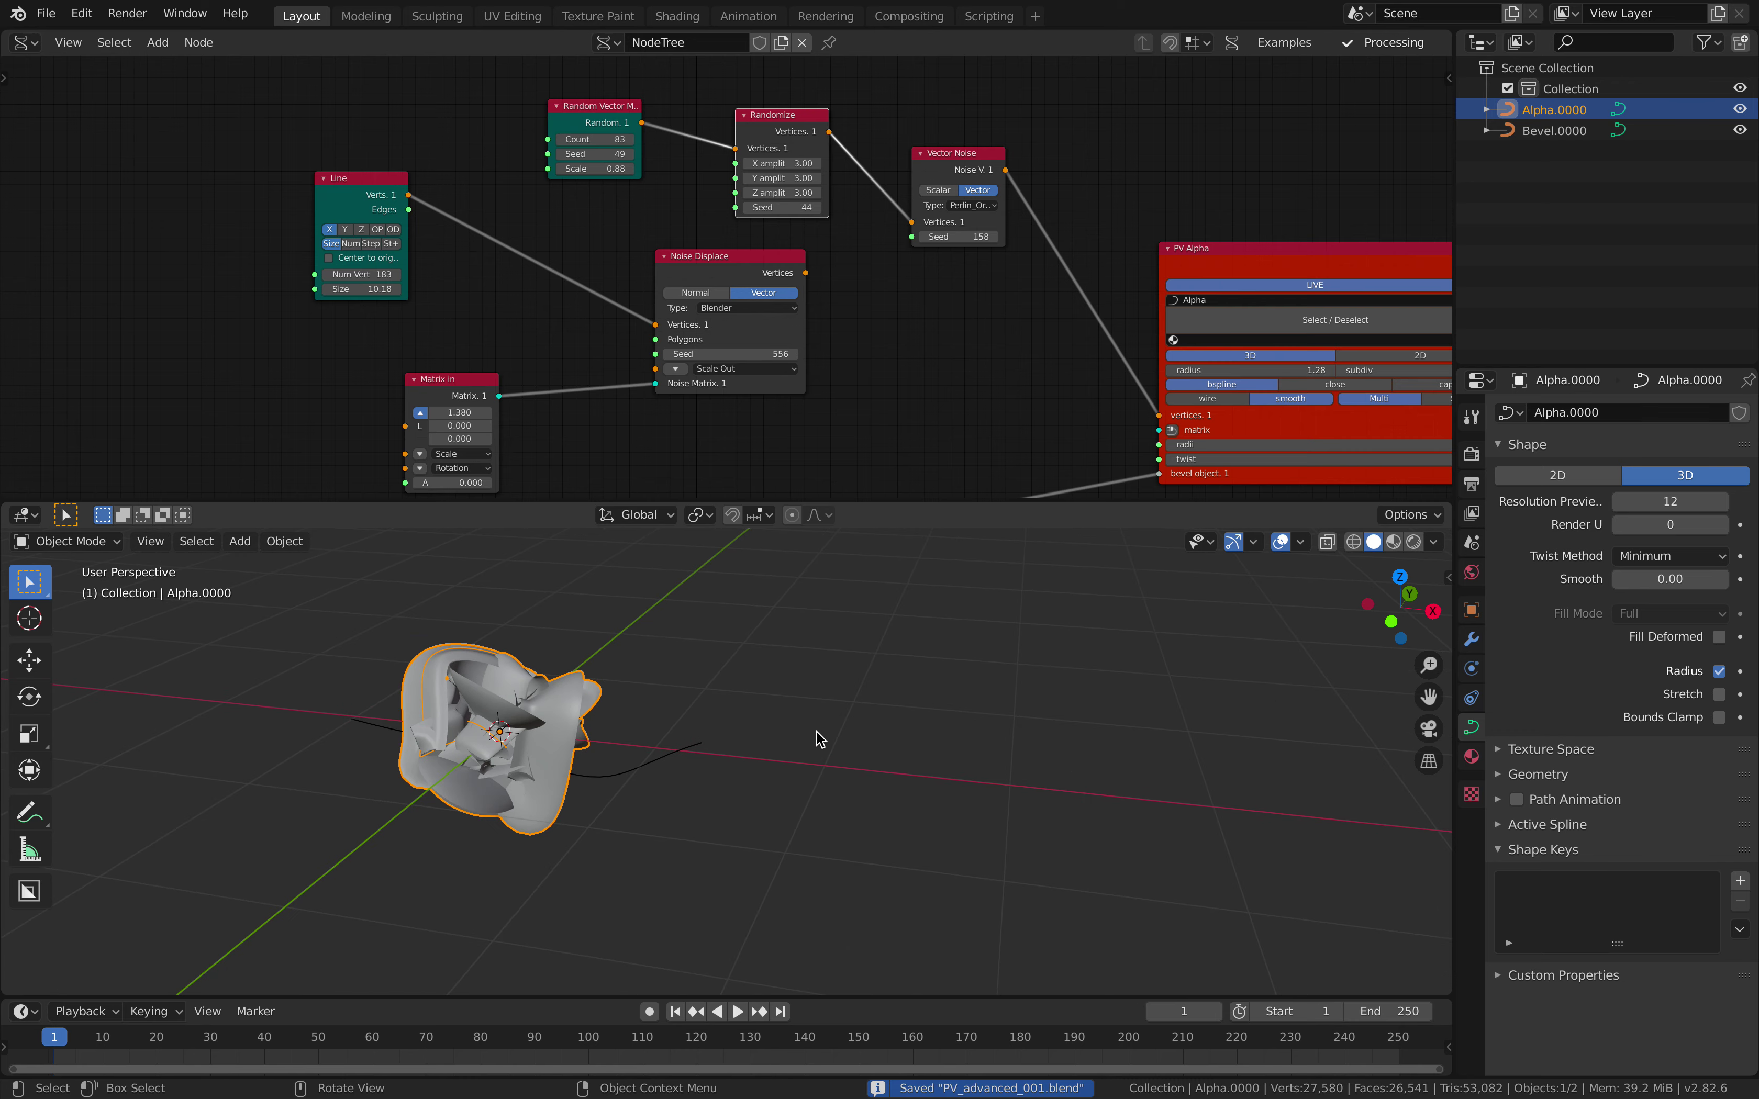
Step: Add a blank Grease Pencil object to the scene and select it
middle_click_drag(806, 697, 801, 690)
key("shift+a")
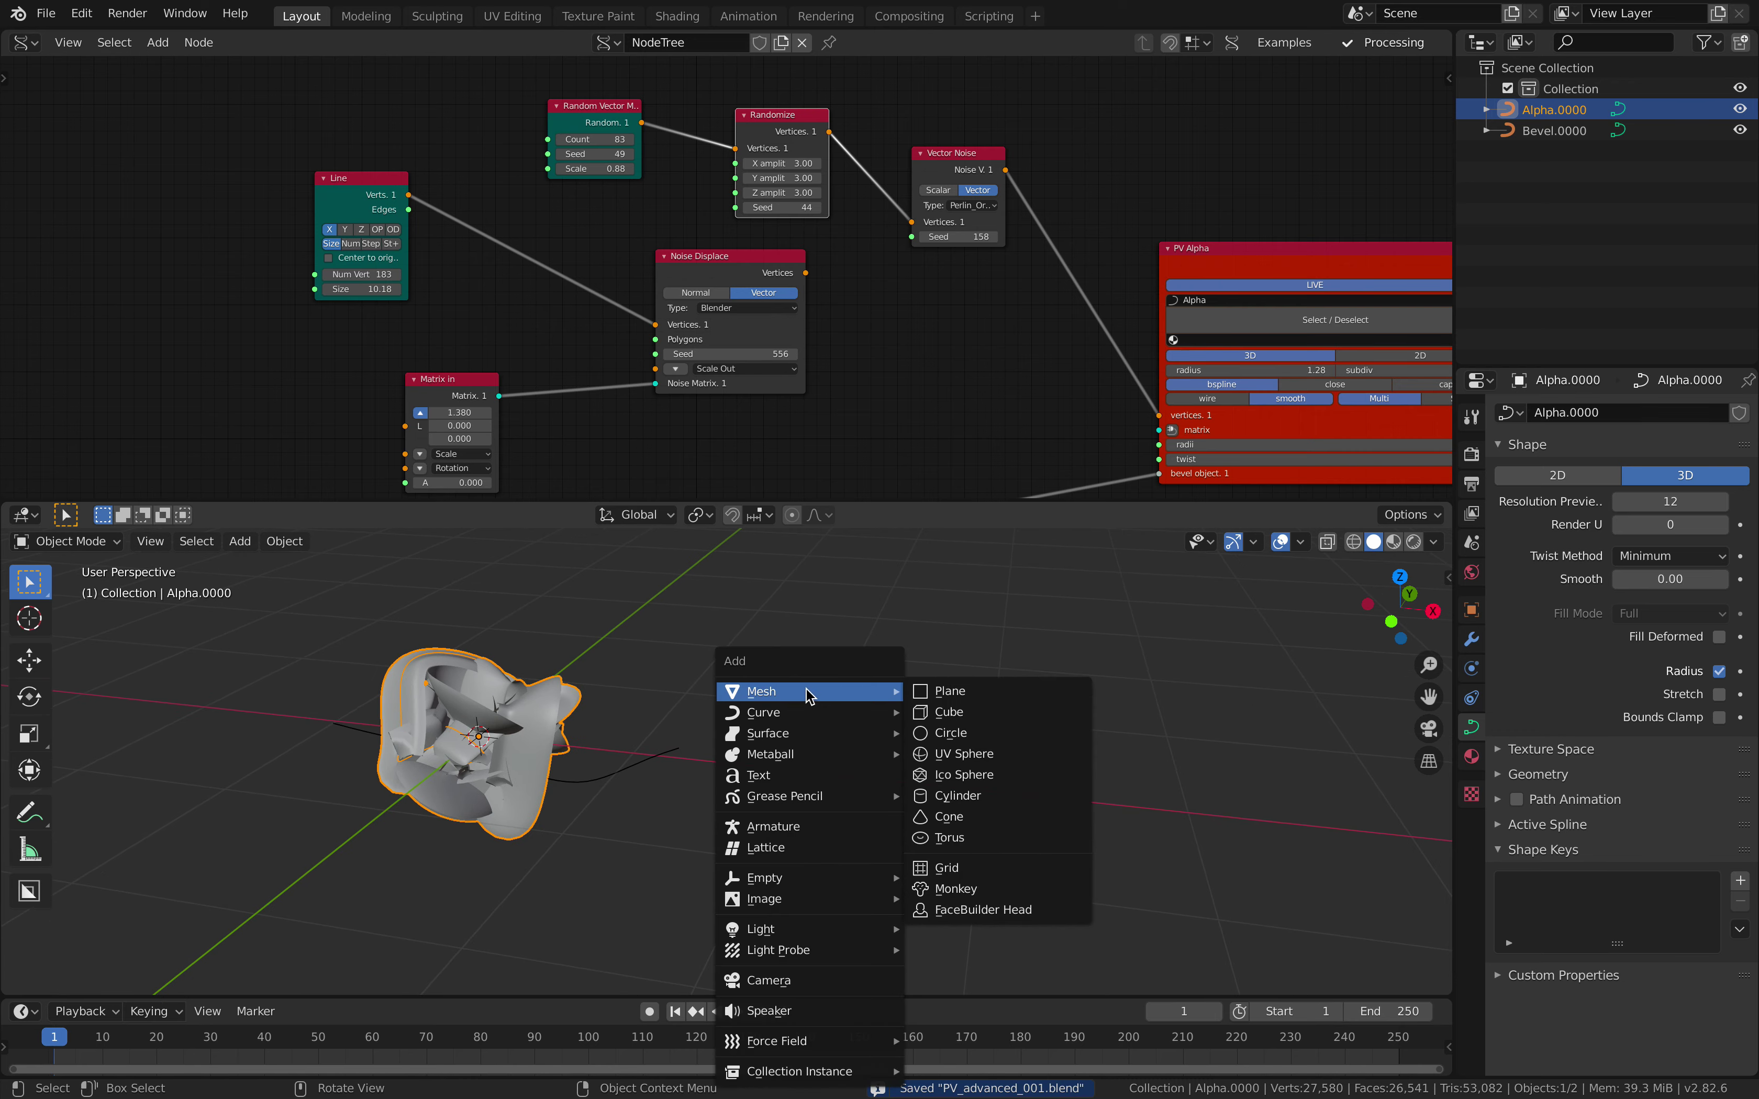
mouse_move(860, 800)
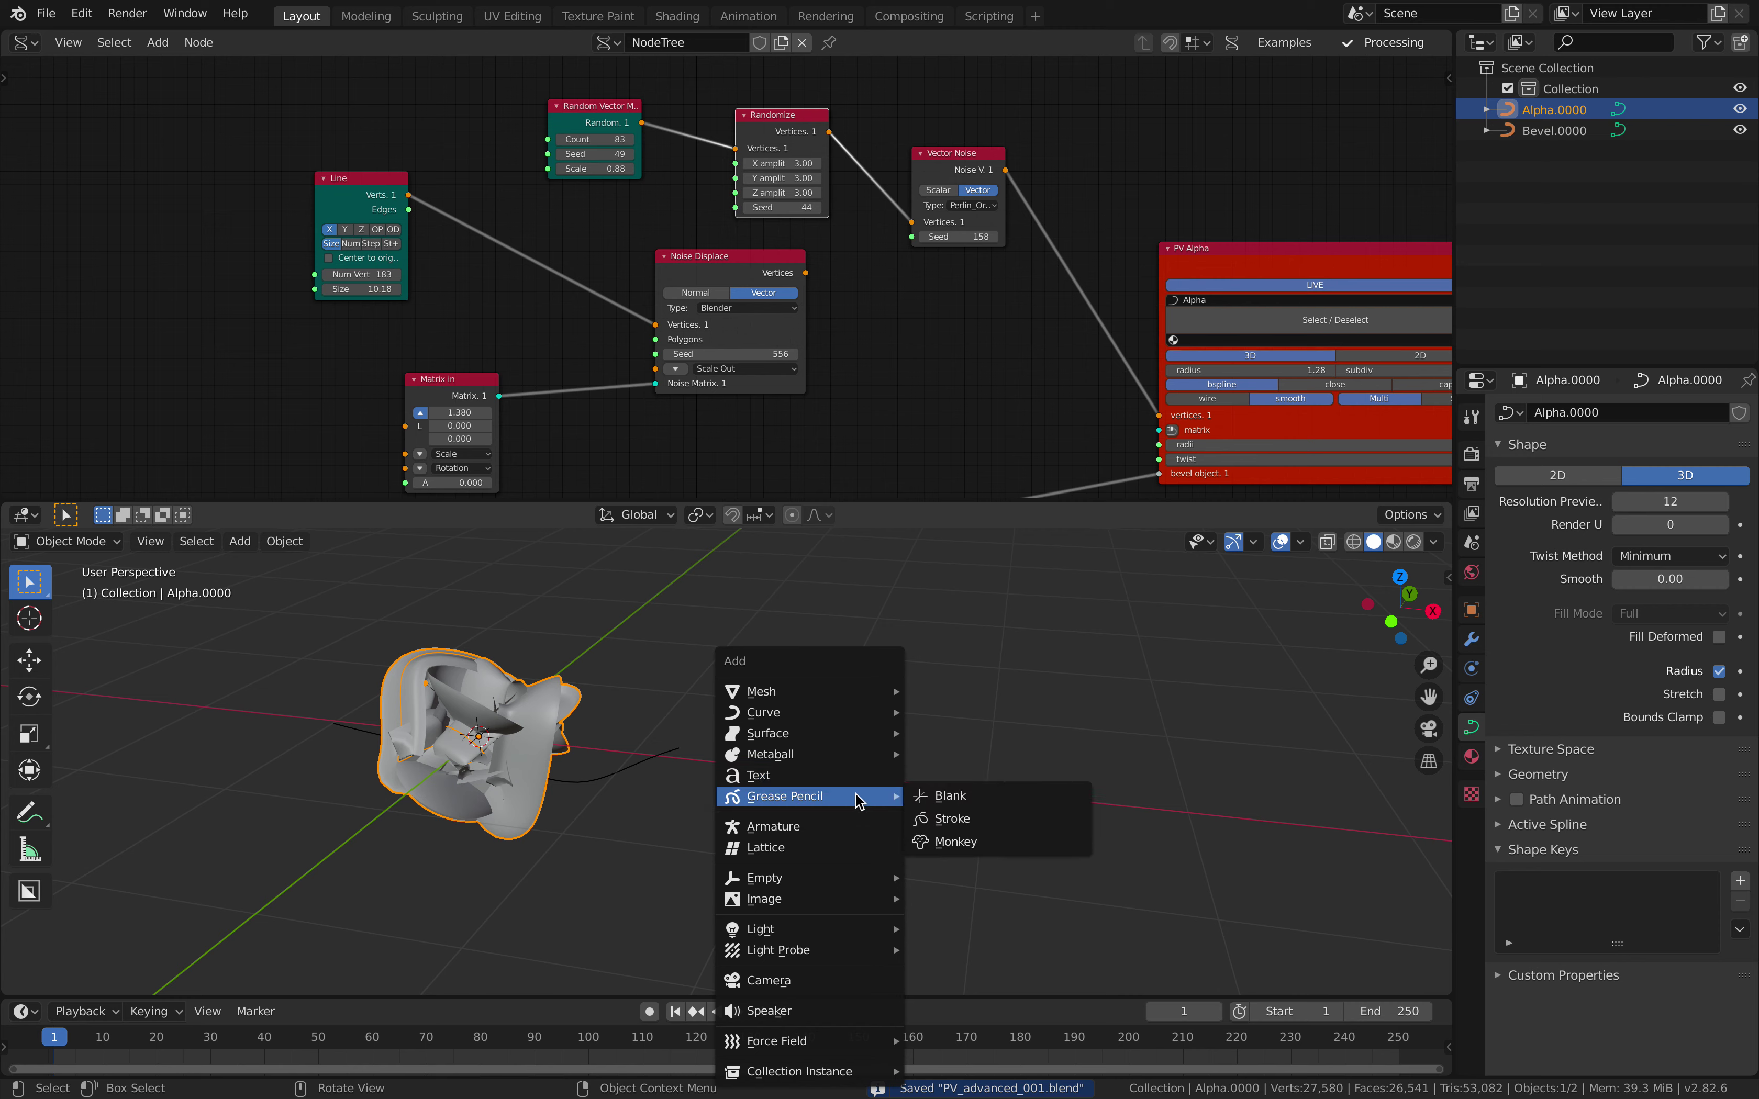
left_click(965, 797)
left_click(109, 542)
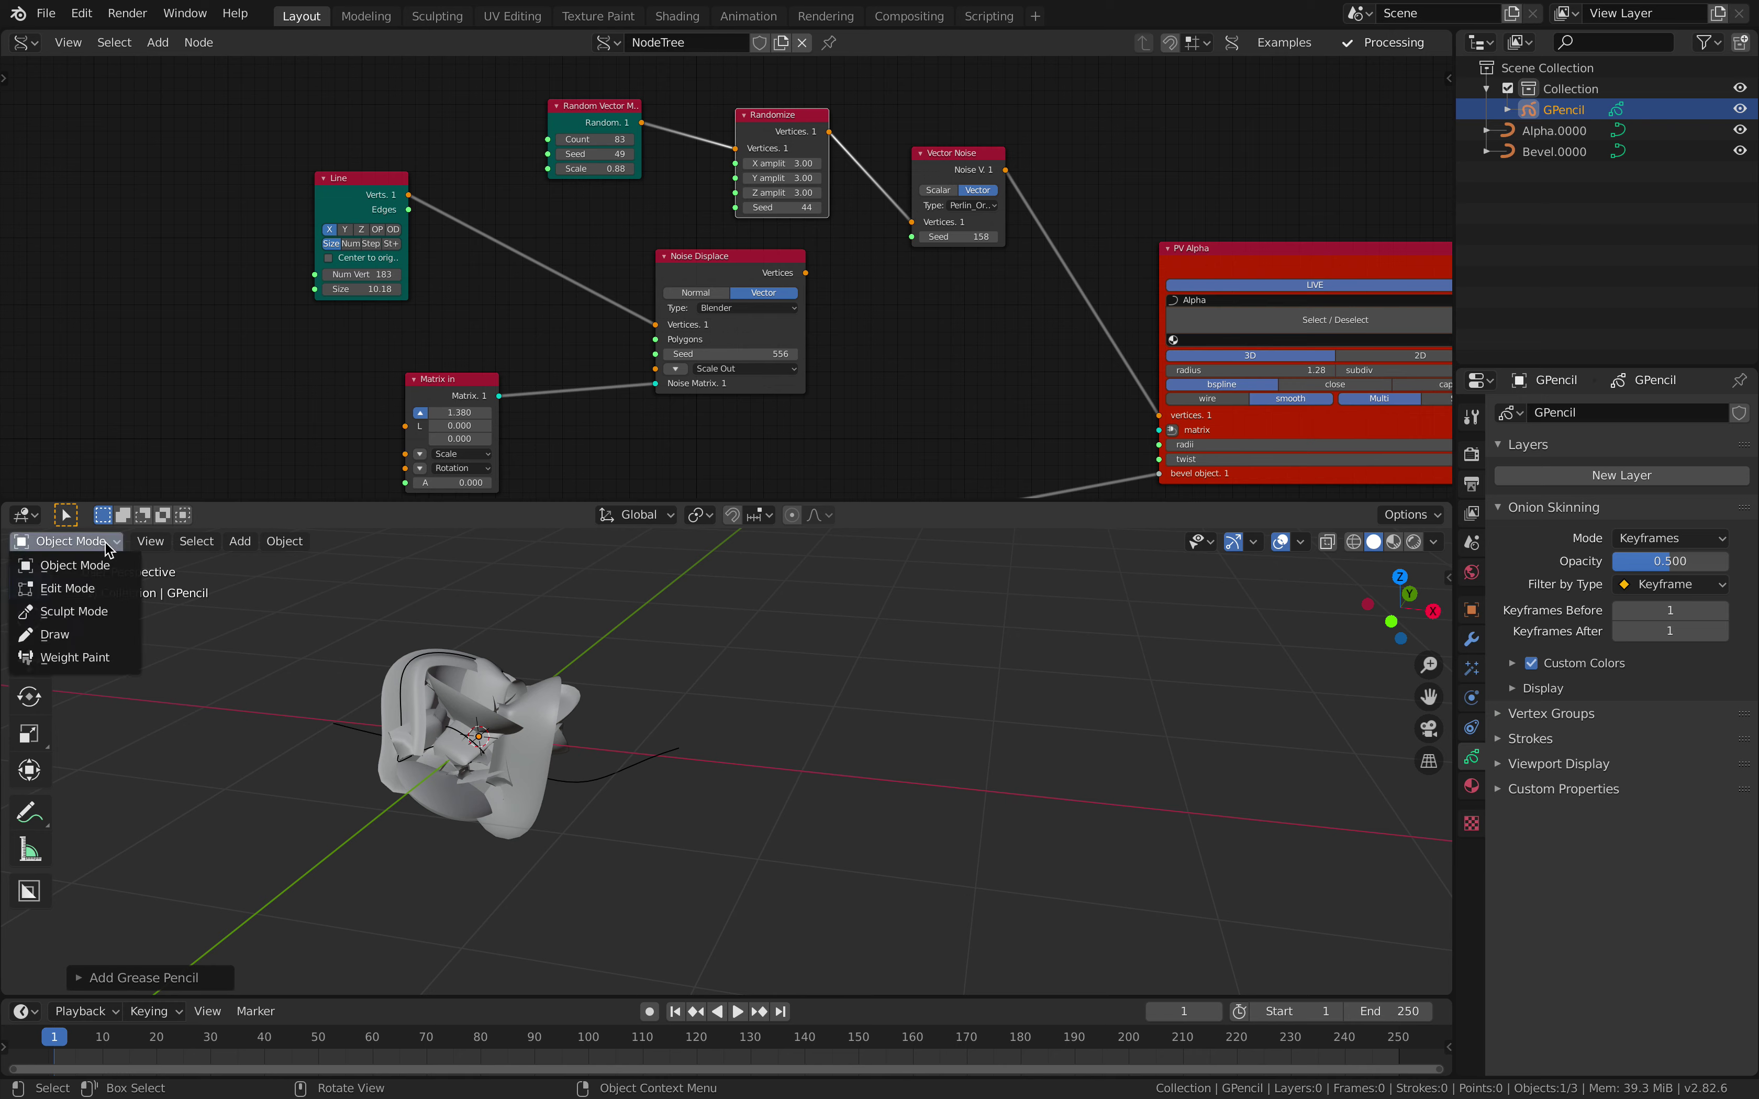
left_click(1545, 139)
left_click(1561, 114)
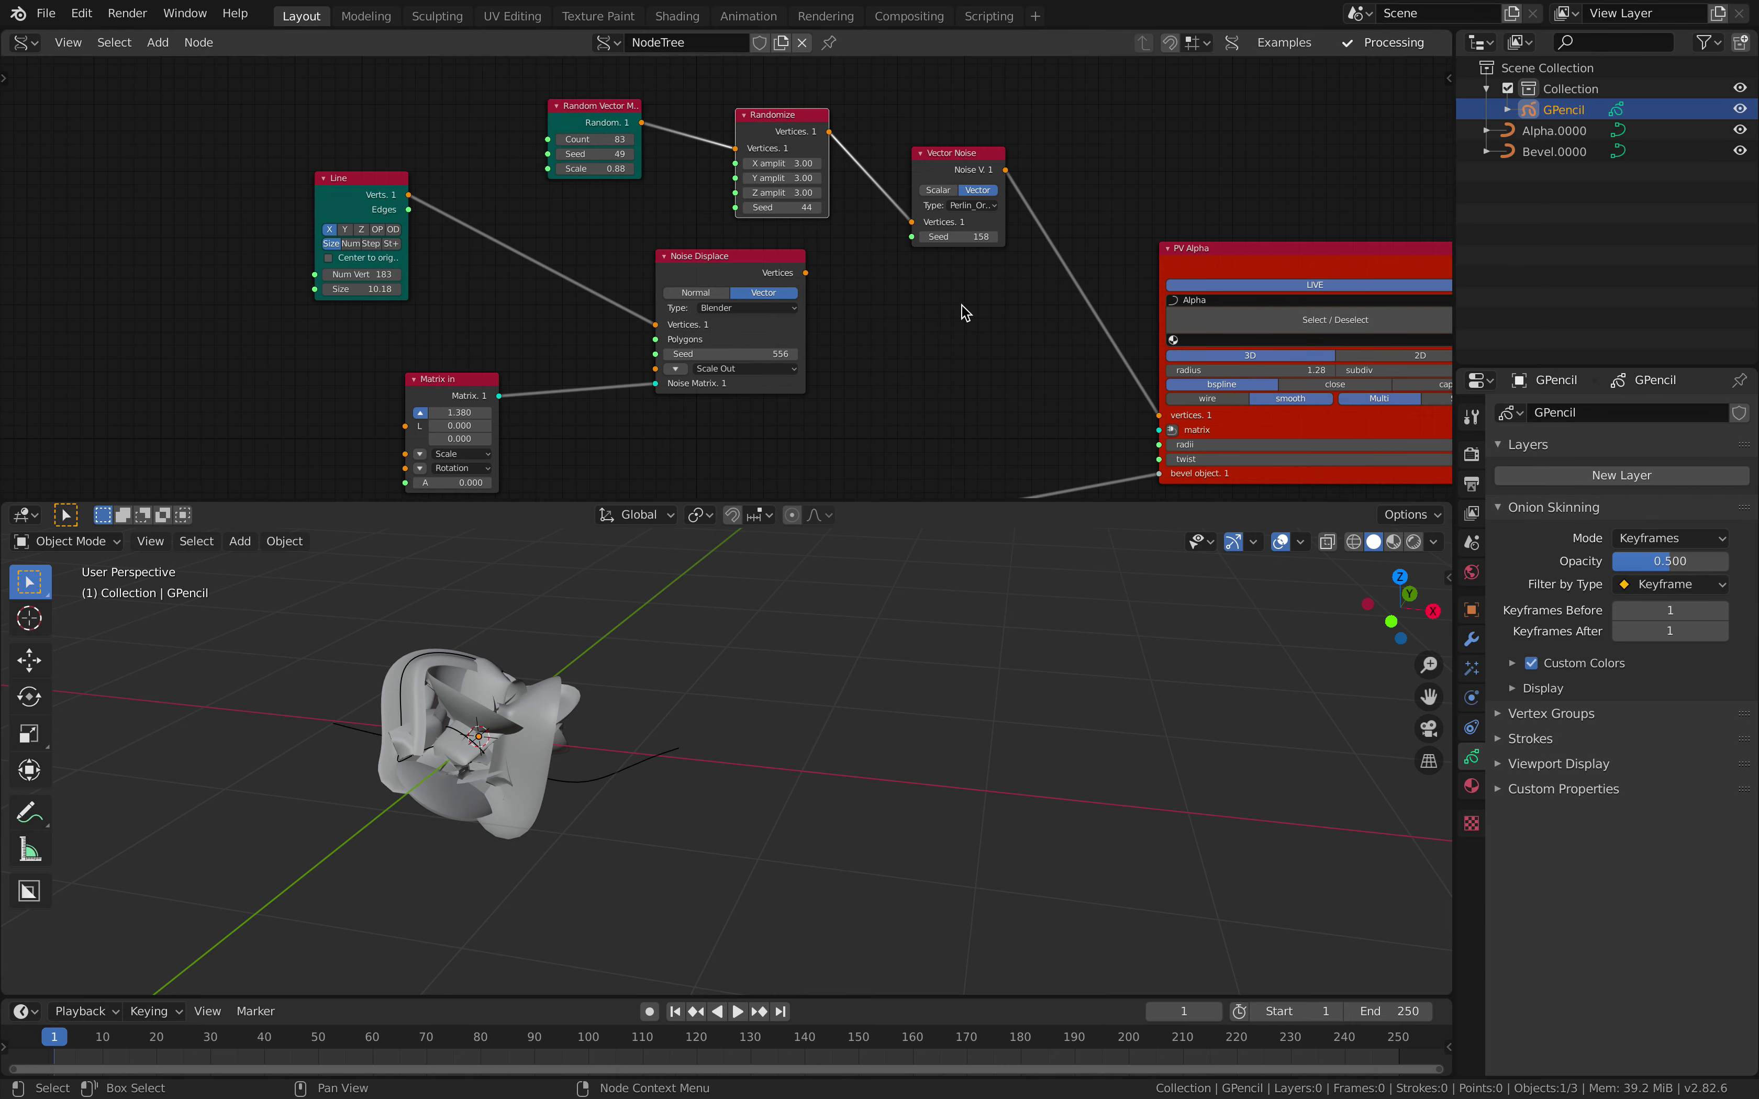
Step: Draw one long looping freehand Grease Pencil stroke beside the swept shape, return to Object Mode and save the file
left_click(87, 541)
left_click(54, 633)
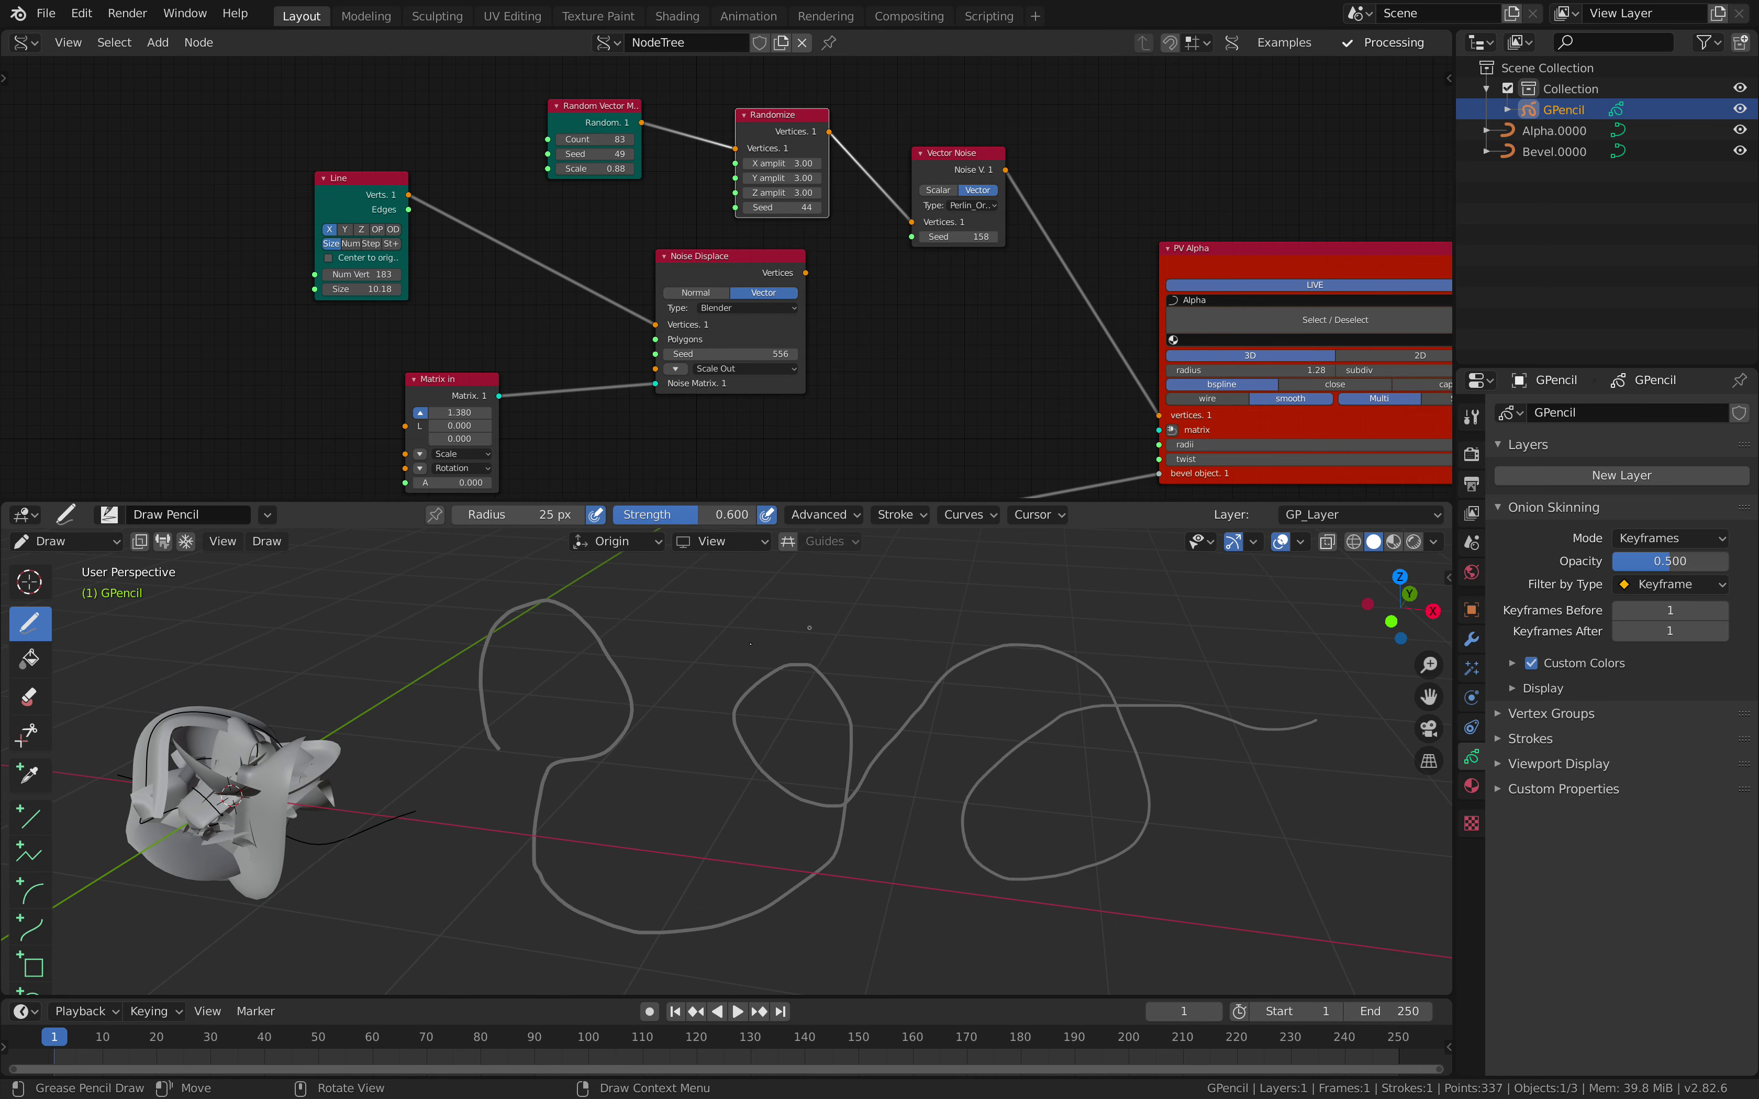
left_click(51, 542)
left_click(52, 568)
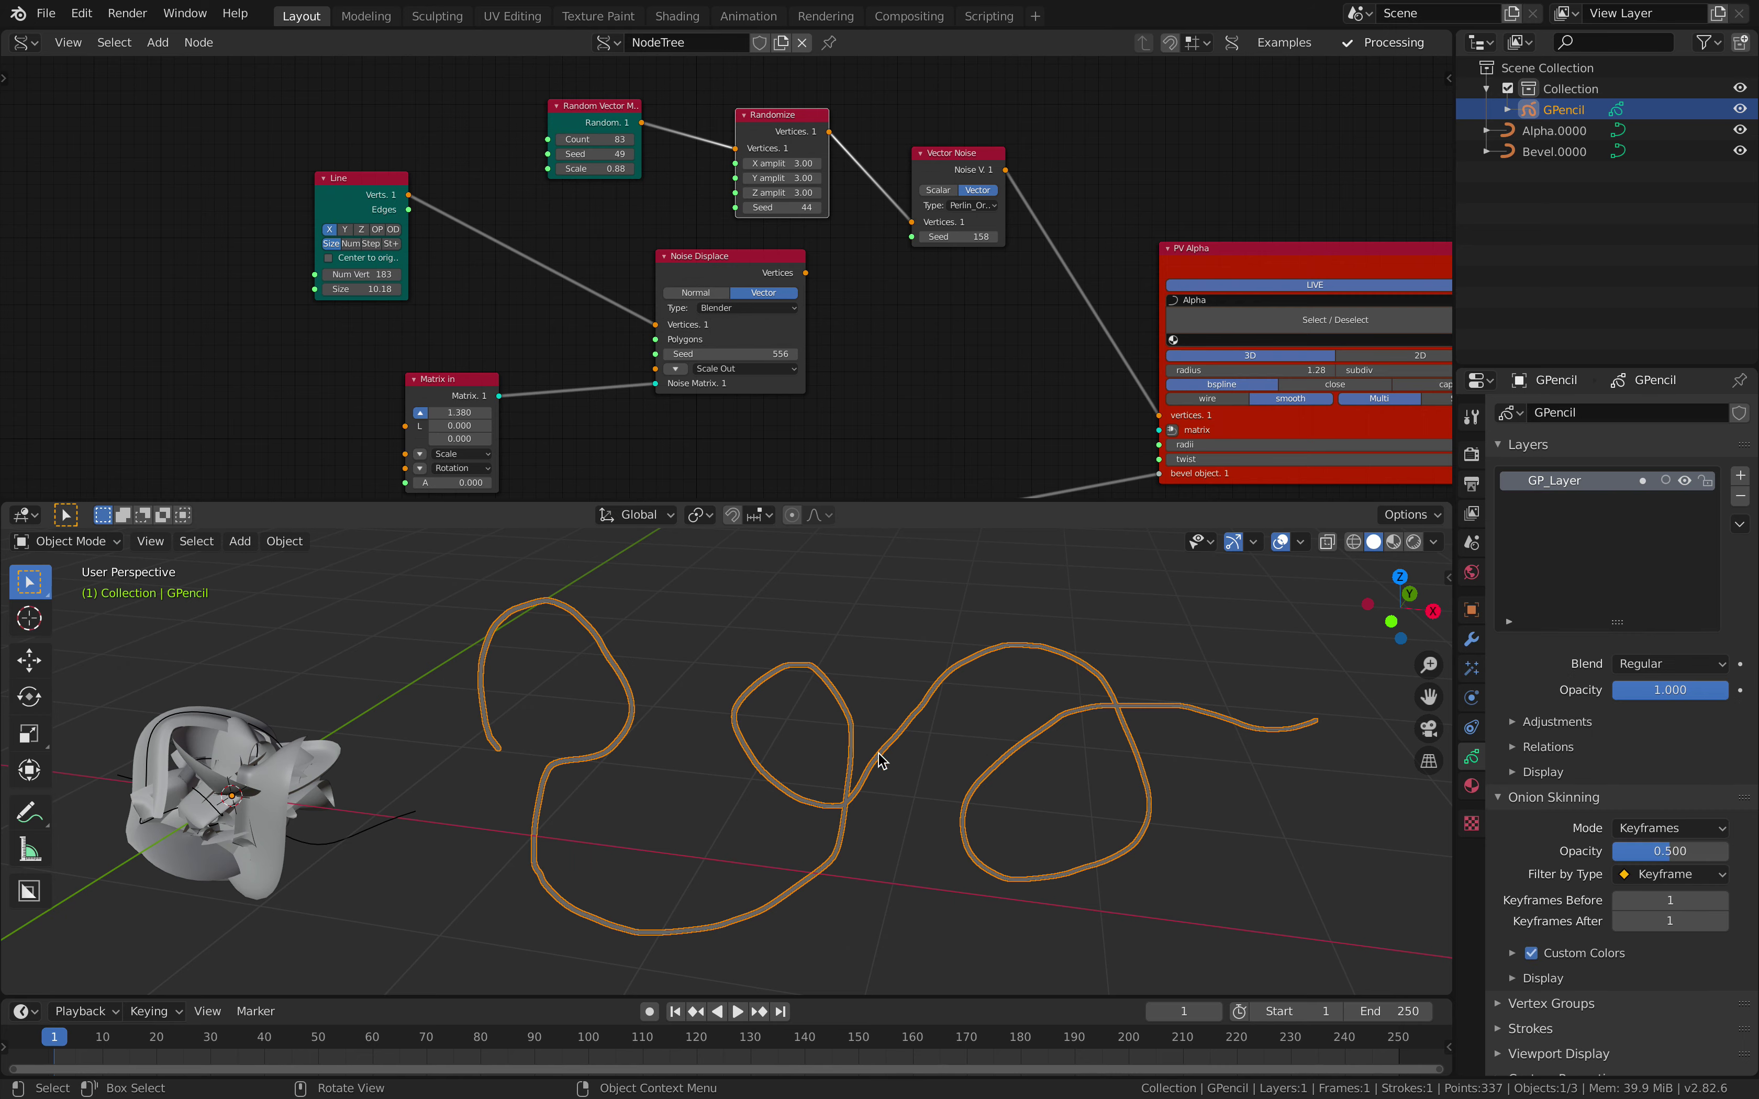
key("ctrl+s")
Step: Add the "gp +" grease pencil setup node group in the empty space above the existing nodes
middle_click_drag(977, 218, 649, 468)
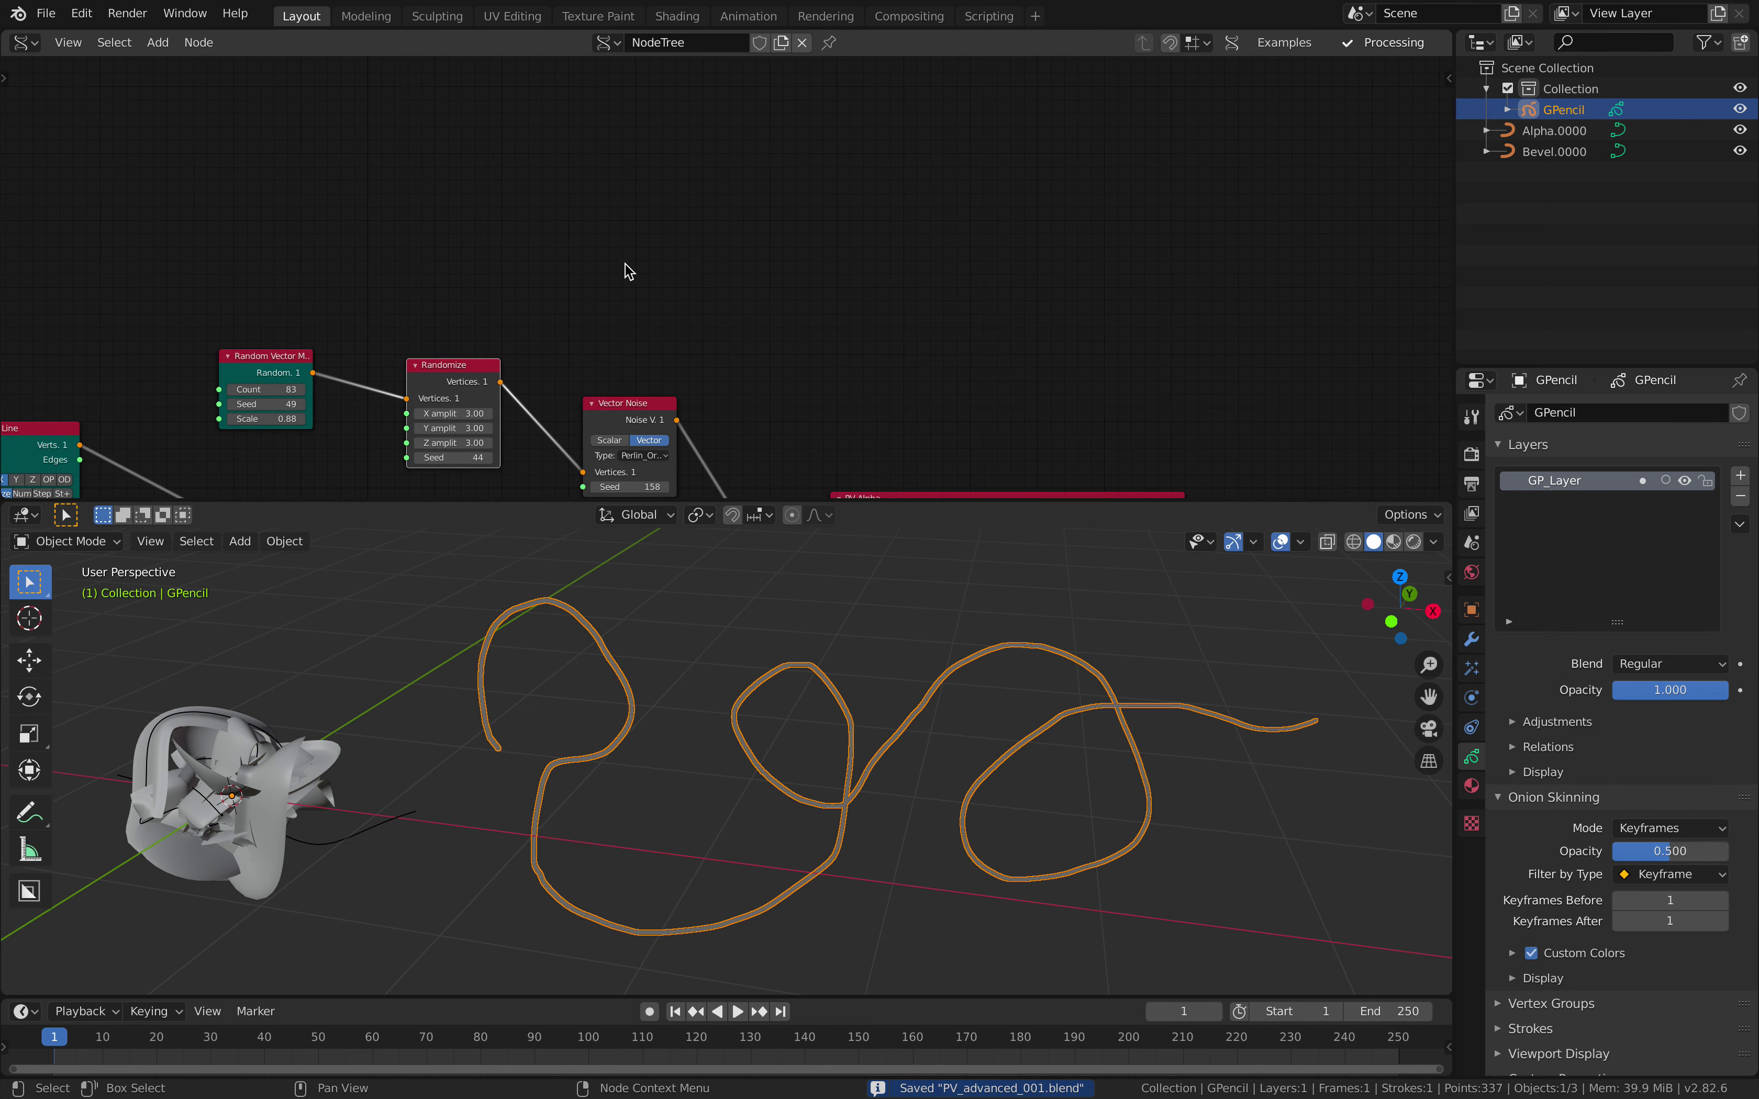
key("alt+space")
key("Escape")
key("shift+a")
left_click(584, 194)
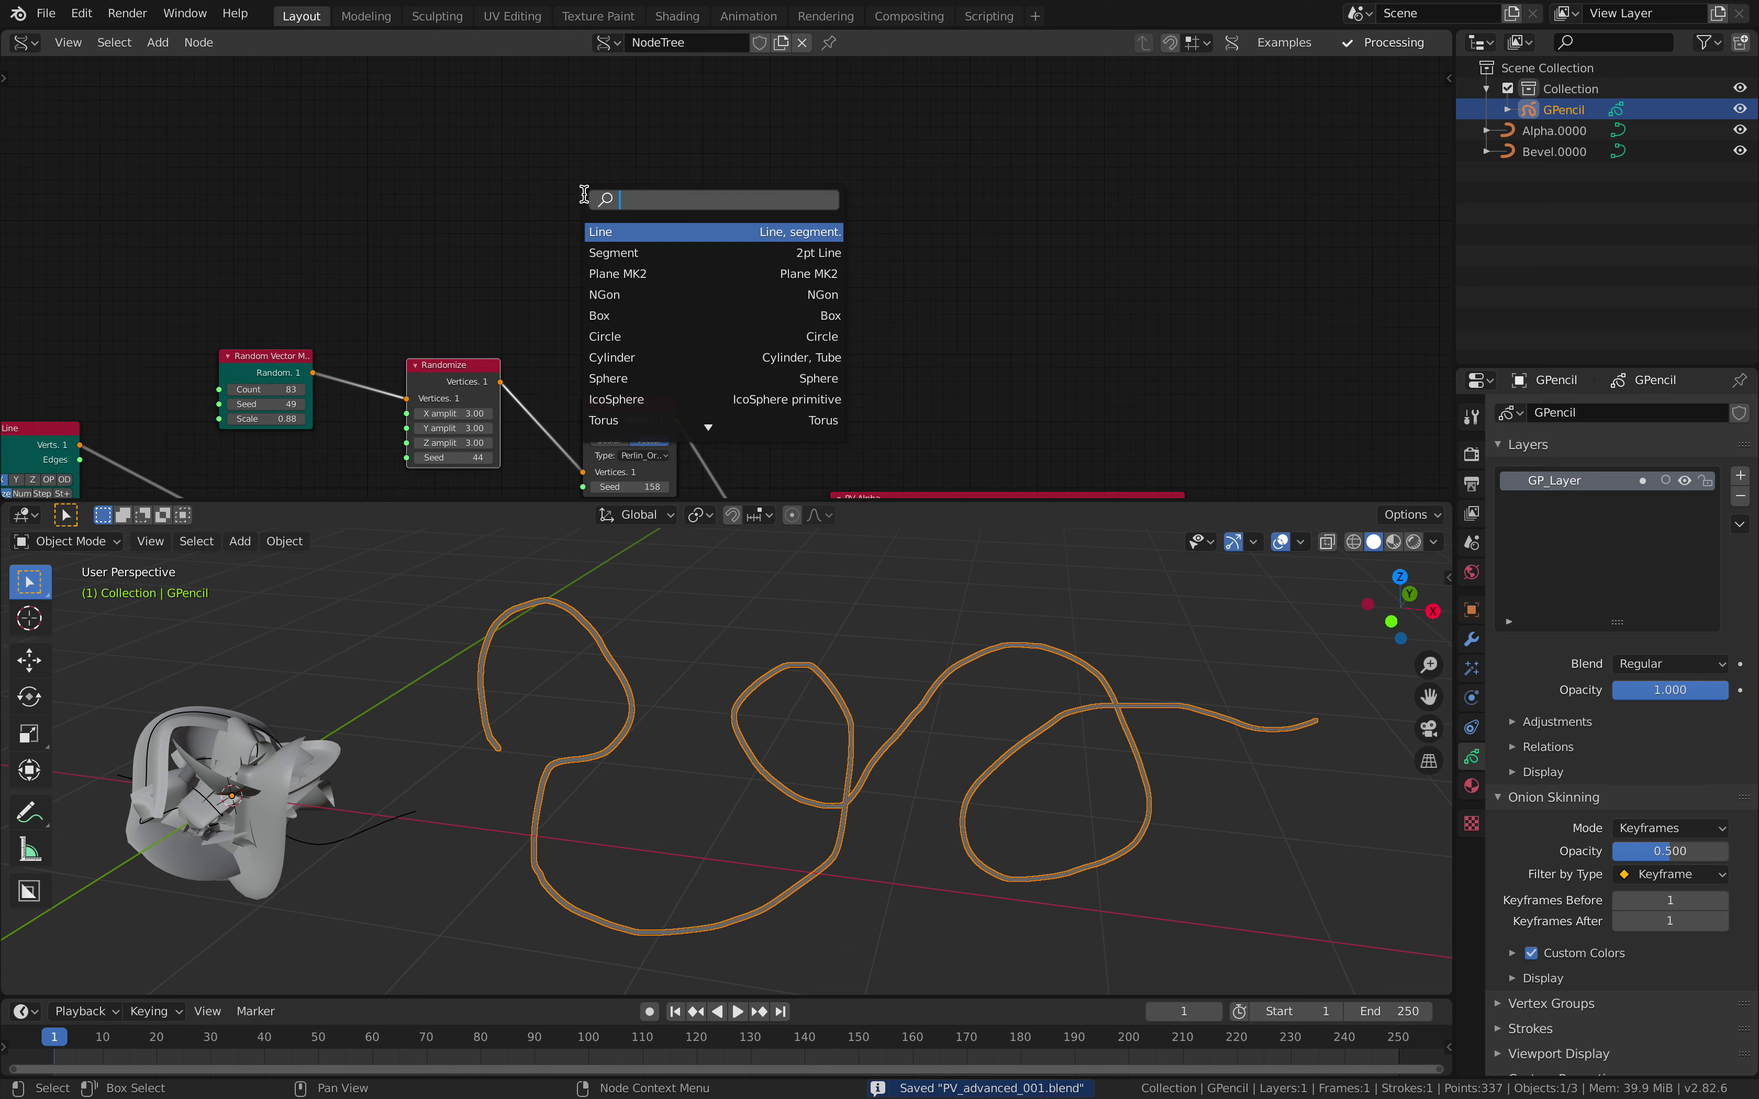
type("gp")
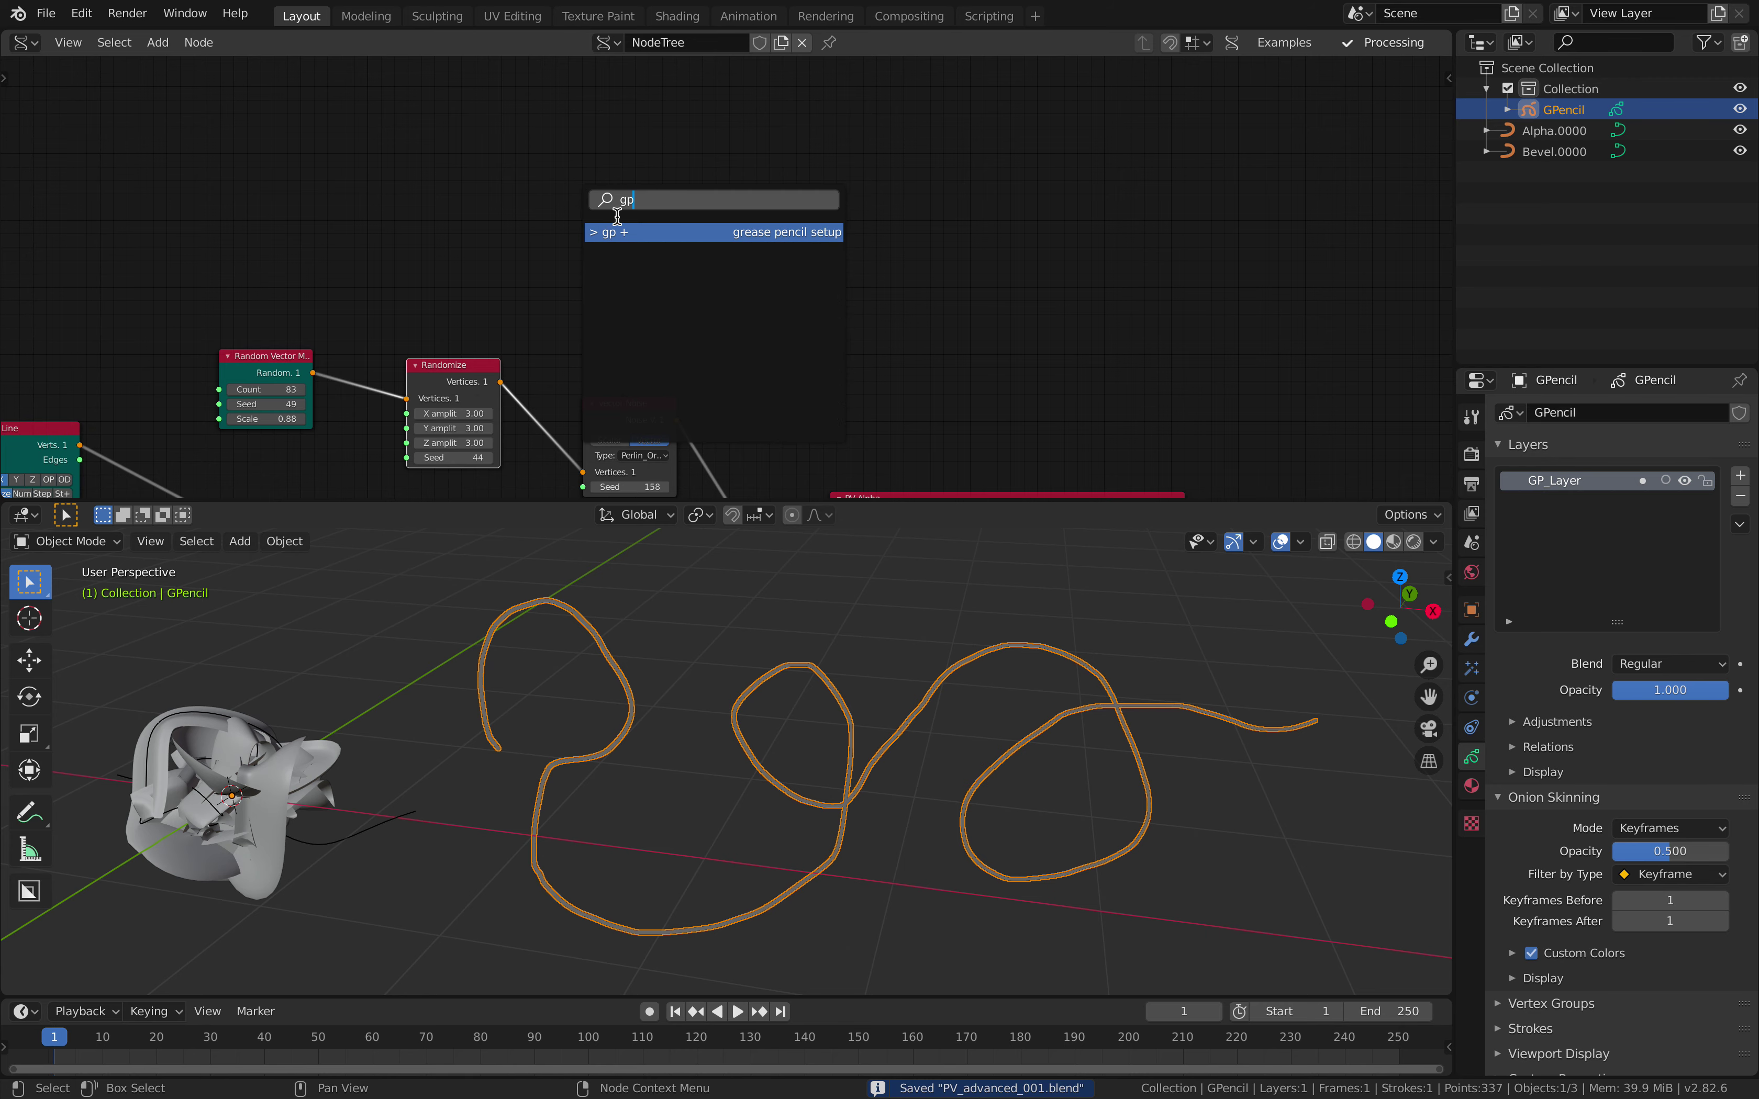
key("Return")
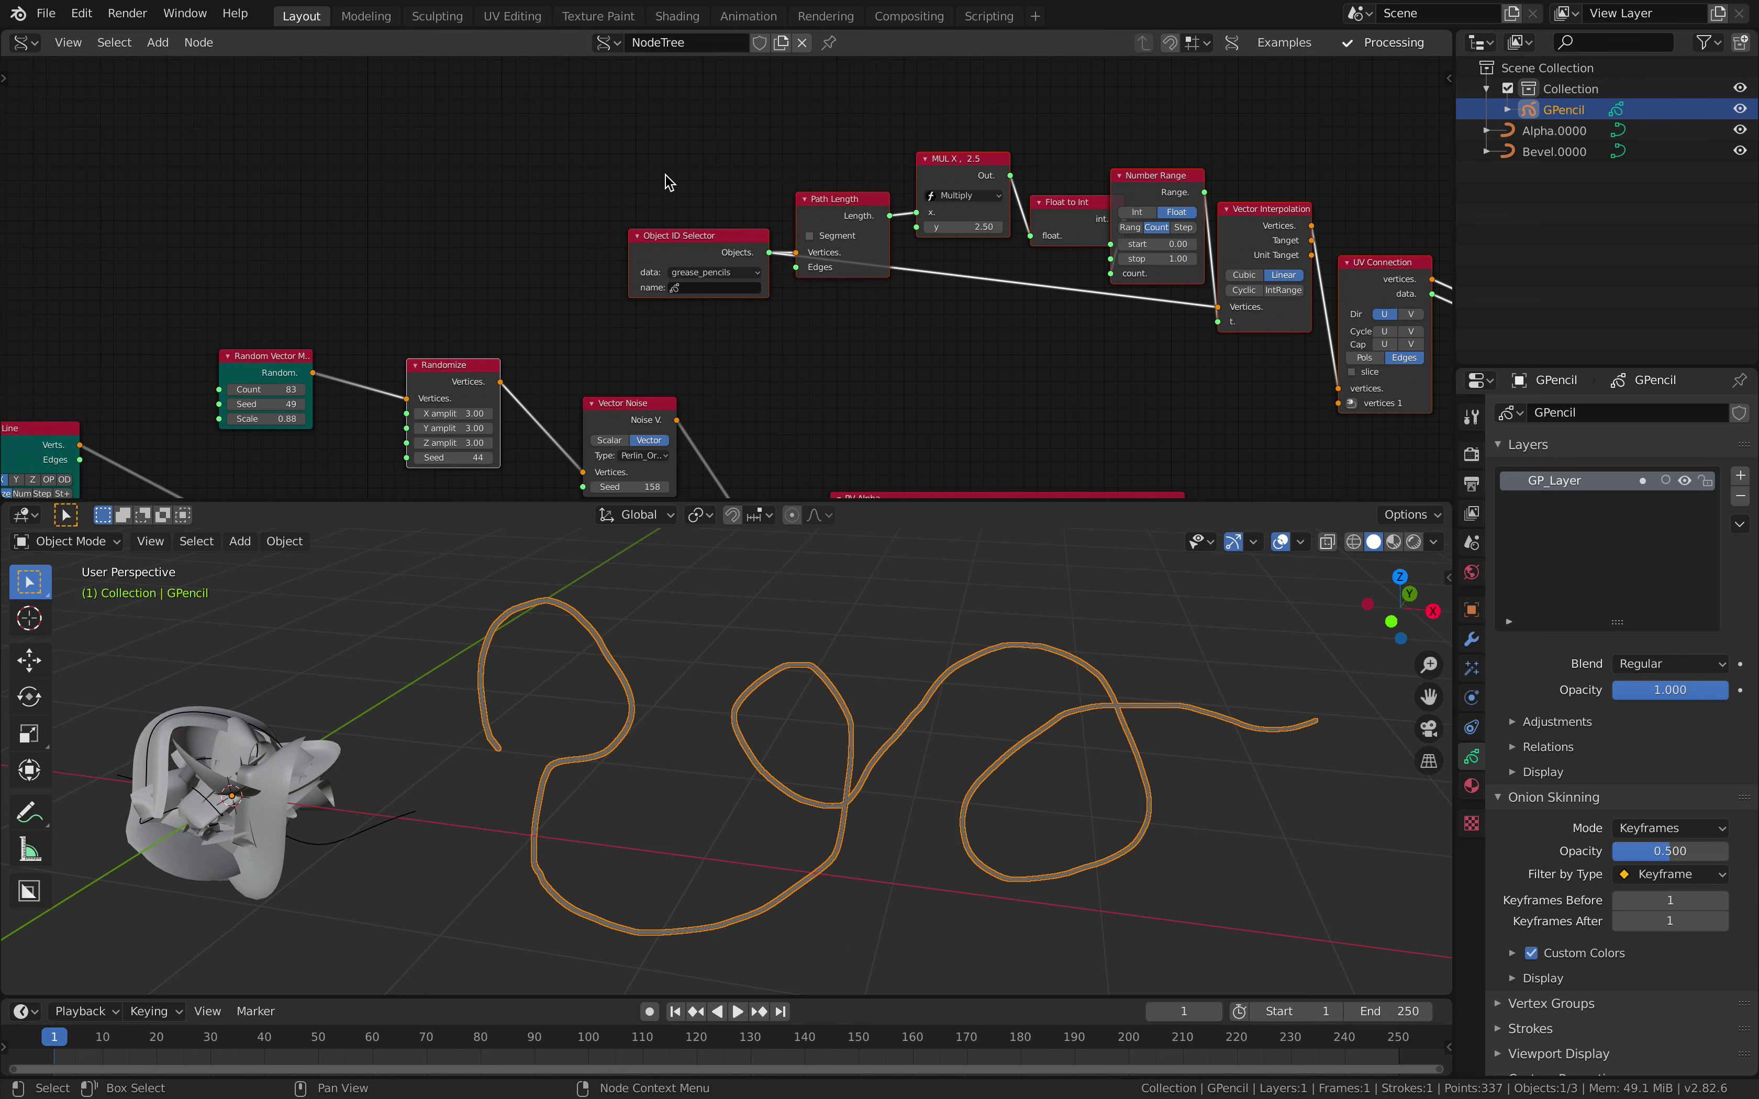
Step: Set the Object ID Selector's name to GPencil and its layer to GP_Layer
middle_click_drag(700, 260, 537, 245)
left_click(546, 294)
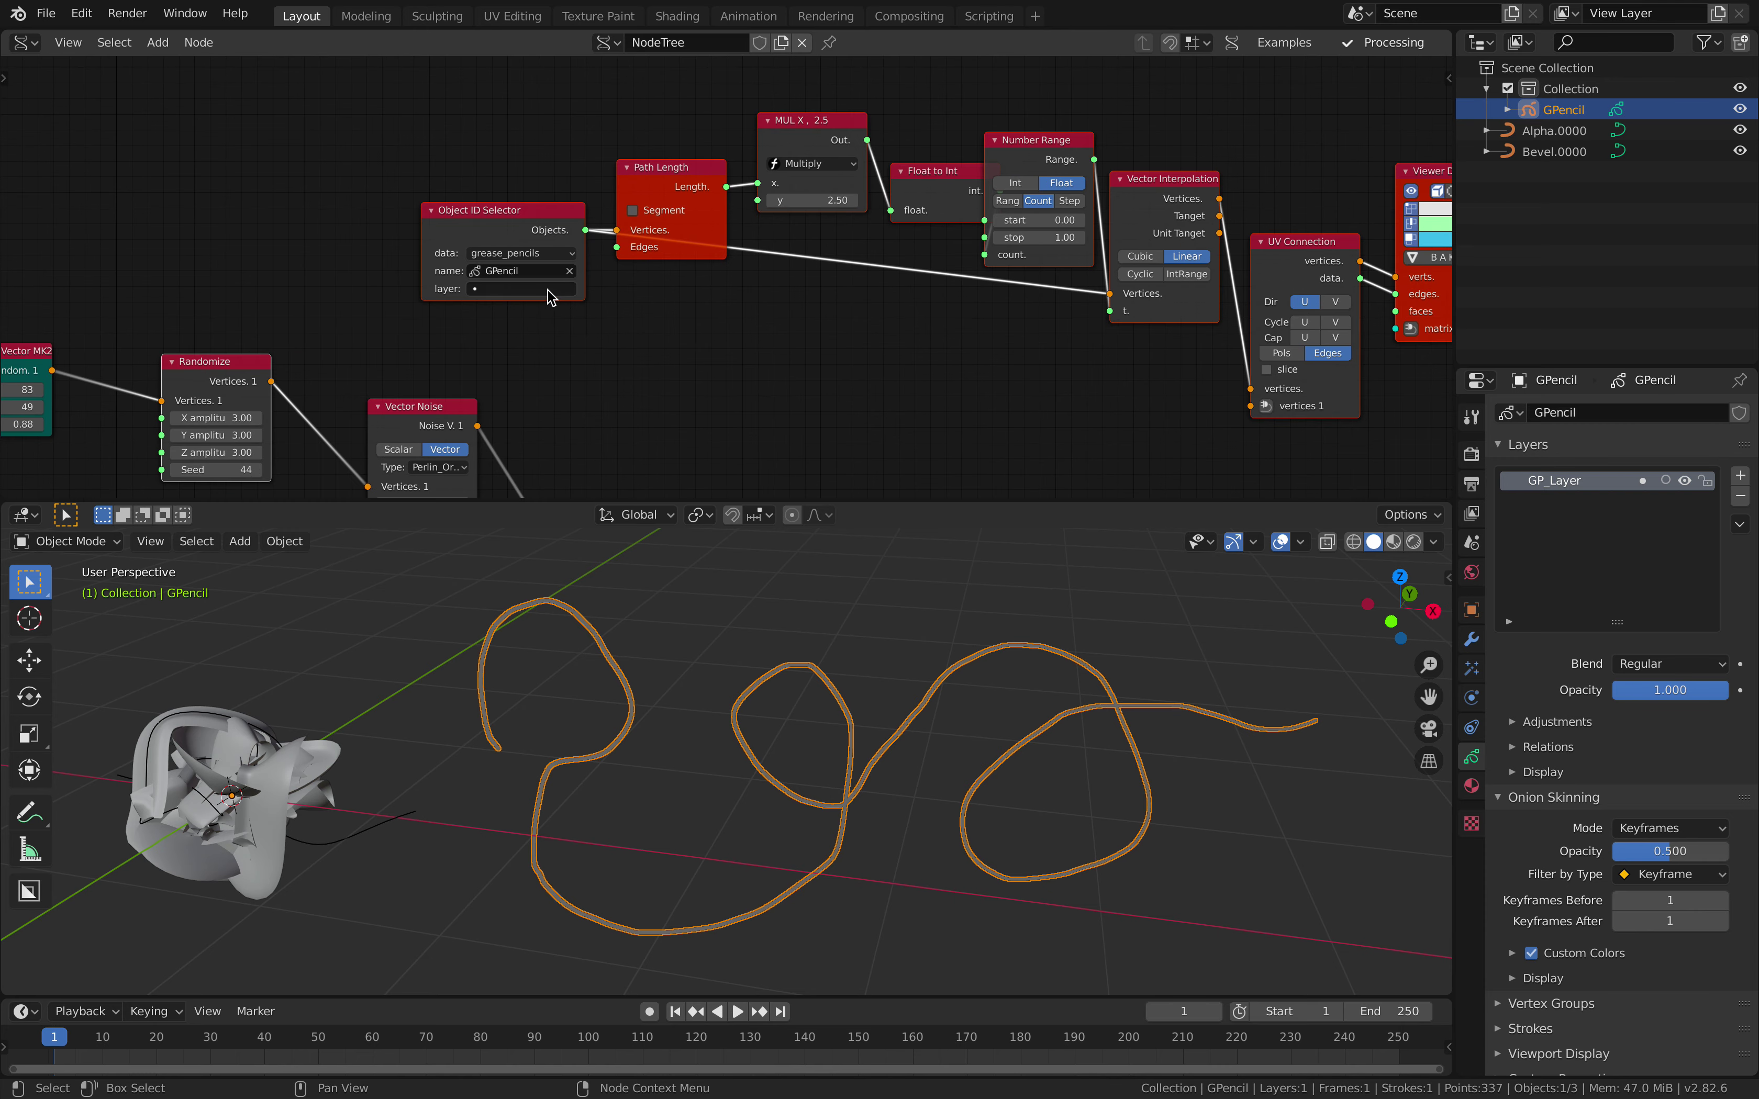
left_click(544, 311)
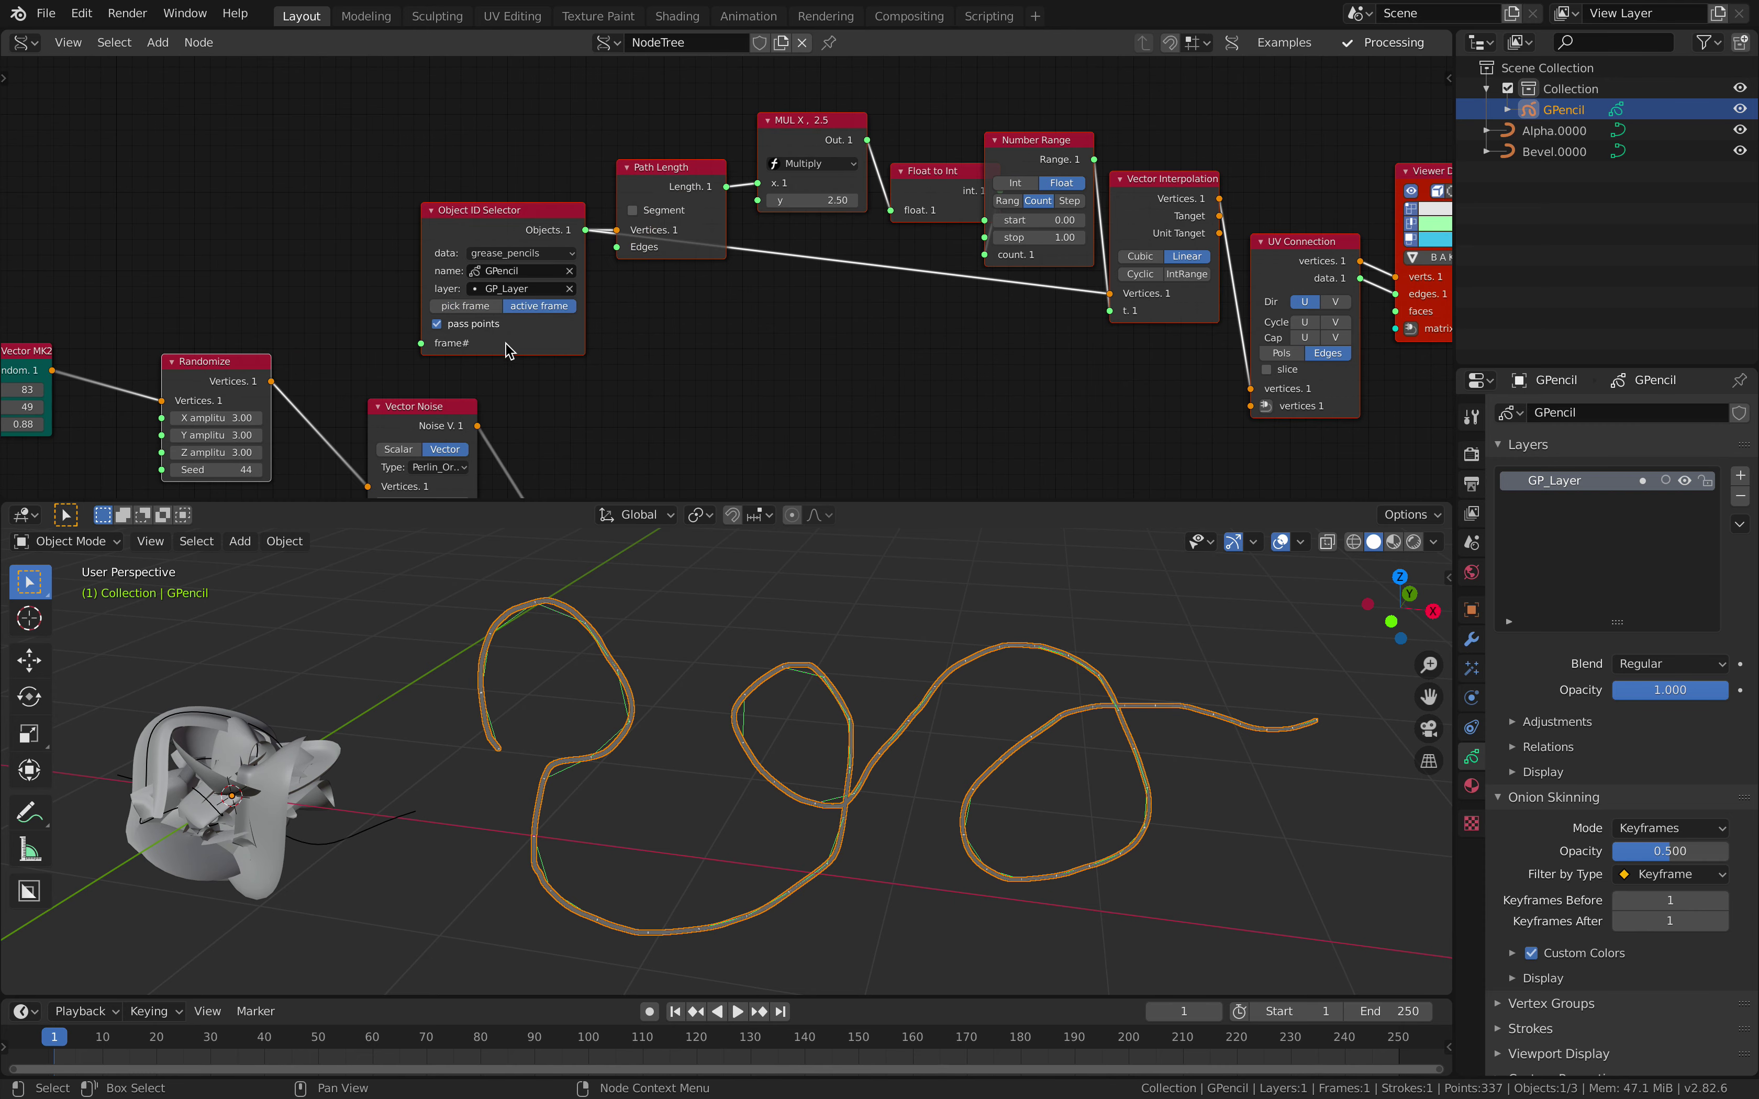
Step: Set the y factor of the Multiply node after Path Length to 2.74
middle_click_drag(772, 371, 462, 344)
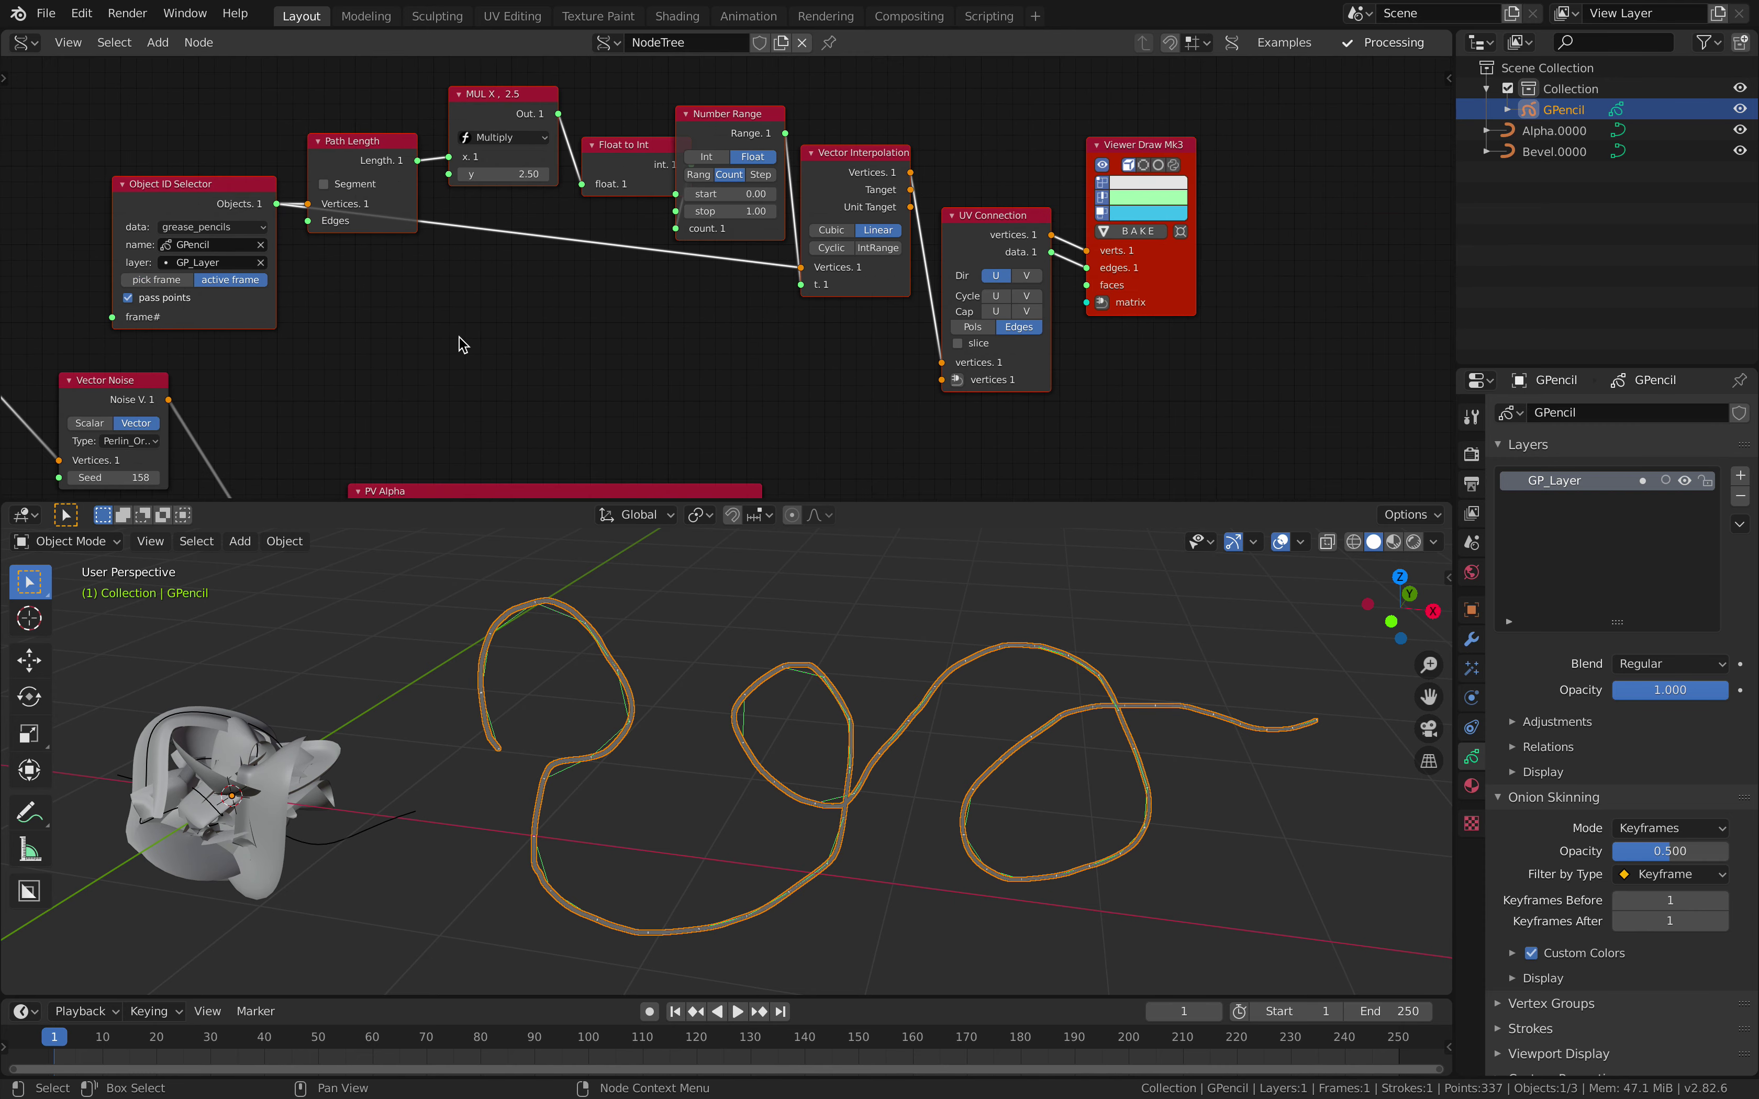
scroll(561, 227, "up", 1)
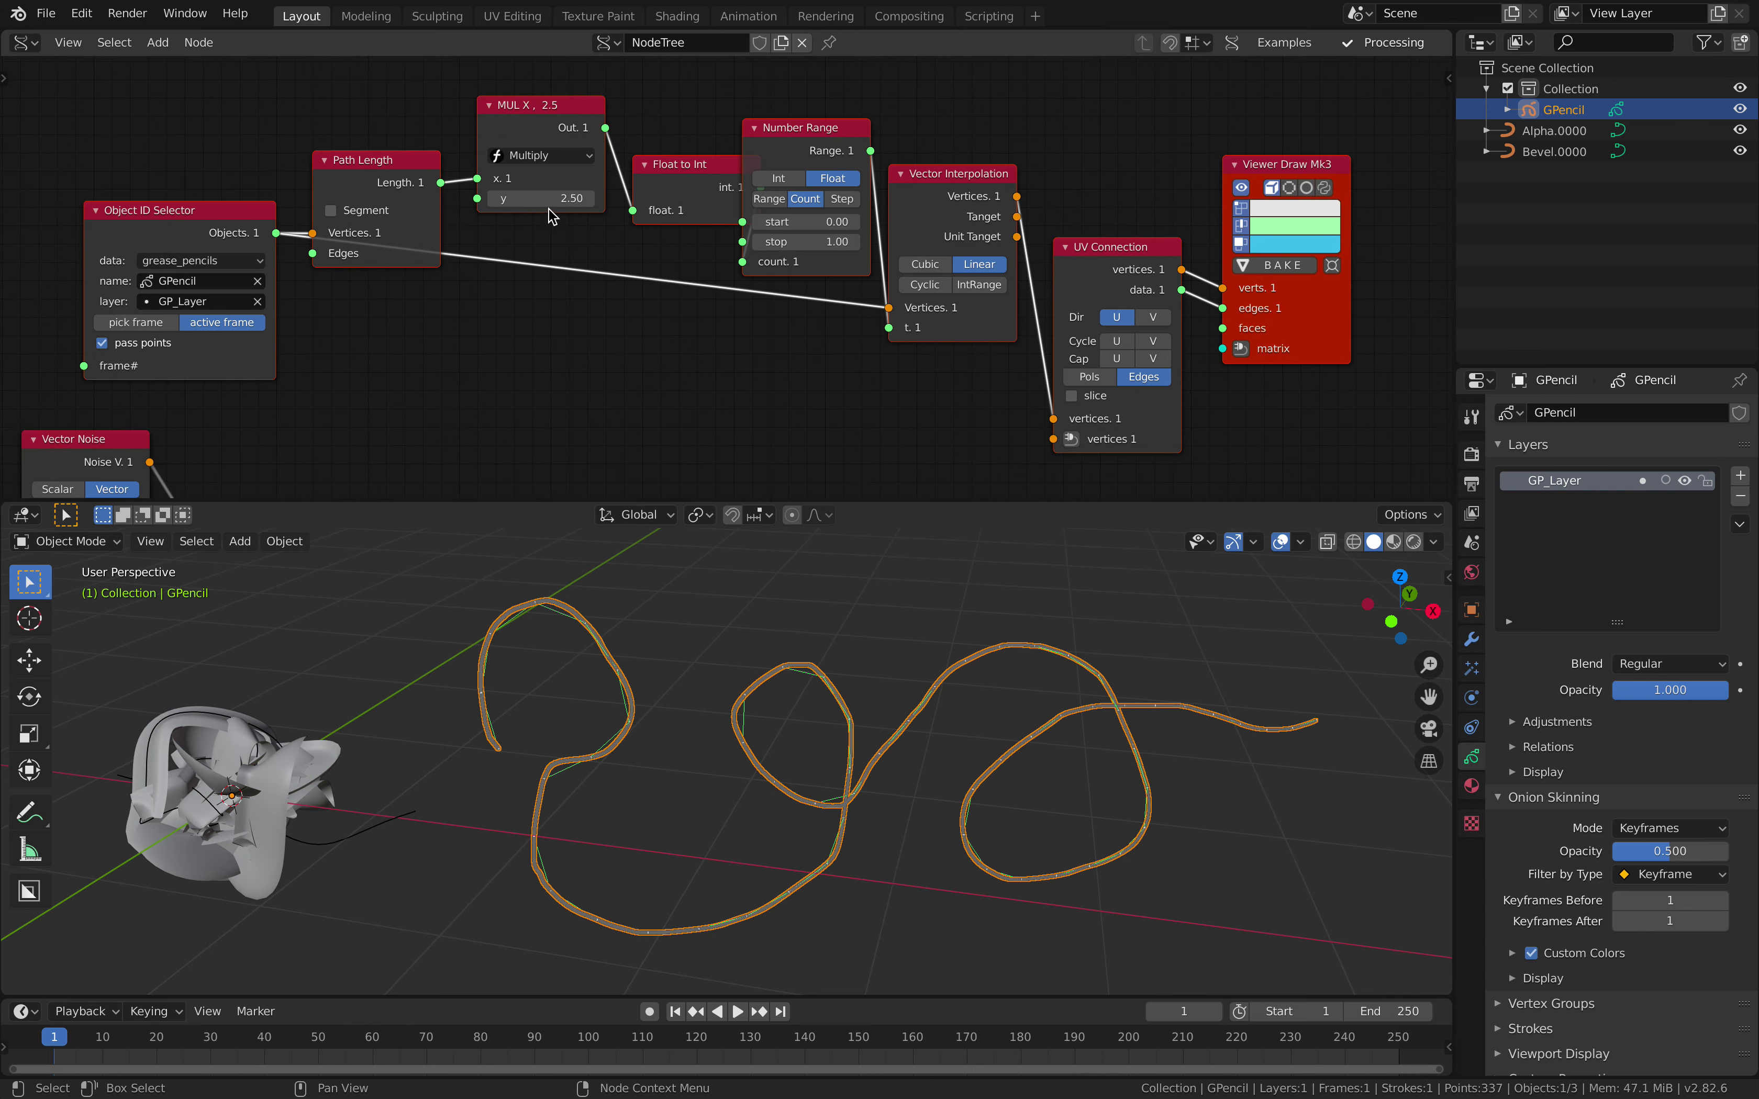
mouse_move(541, 198)
left_mouse_down()
mouse_move(497, 198)
mouse_move(527, 198)
left_mouse_up()
Step: Select all the grease pencil setup nodes and move them together clear of the existing node tree
scroll(807, 458, "down", 5)
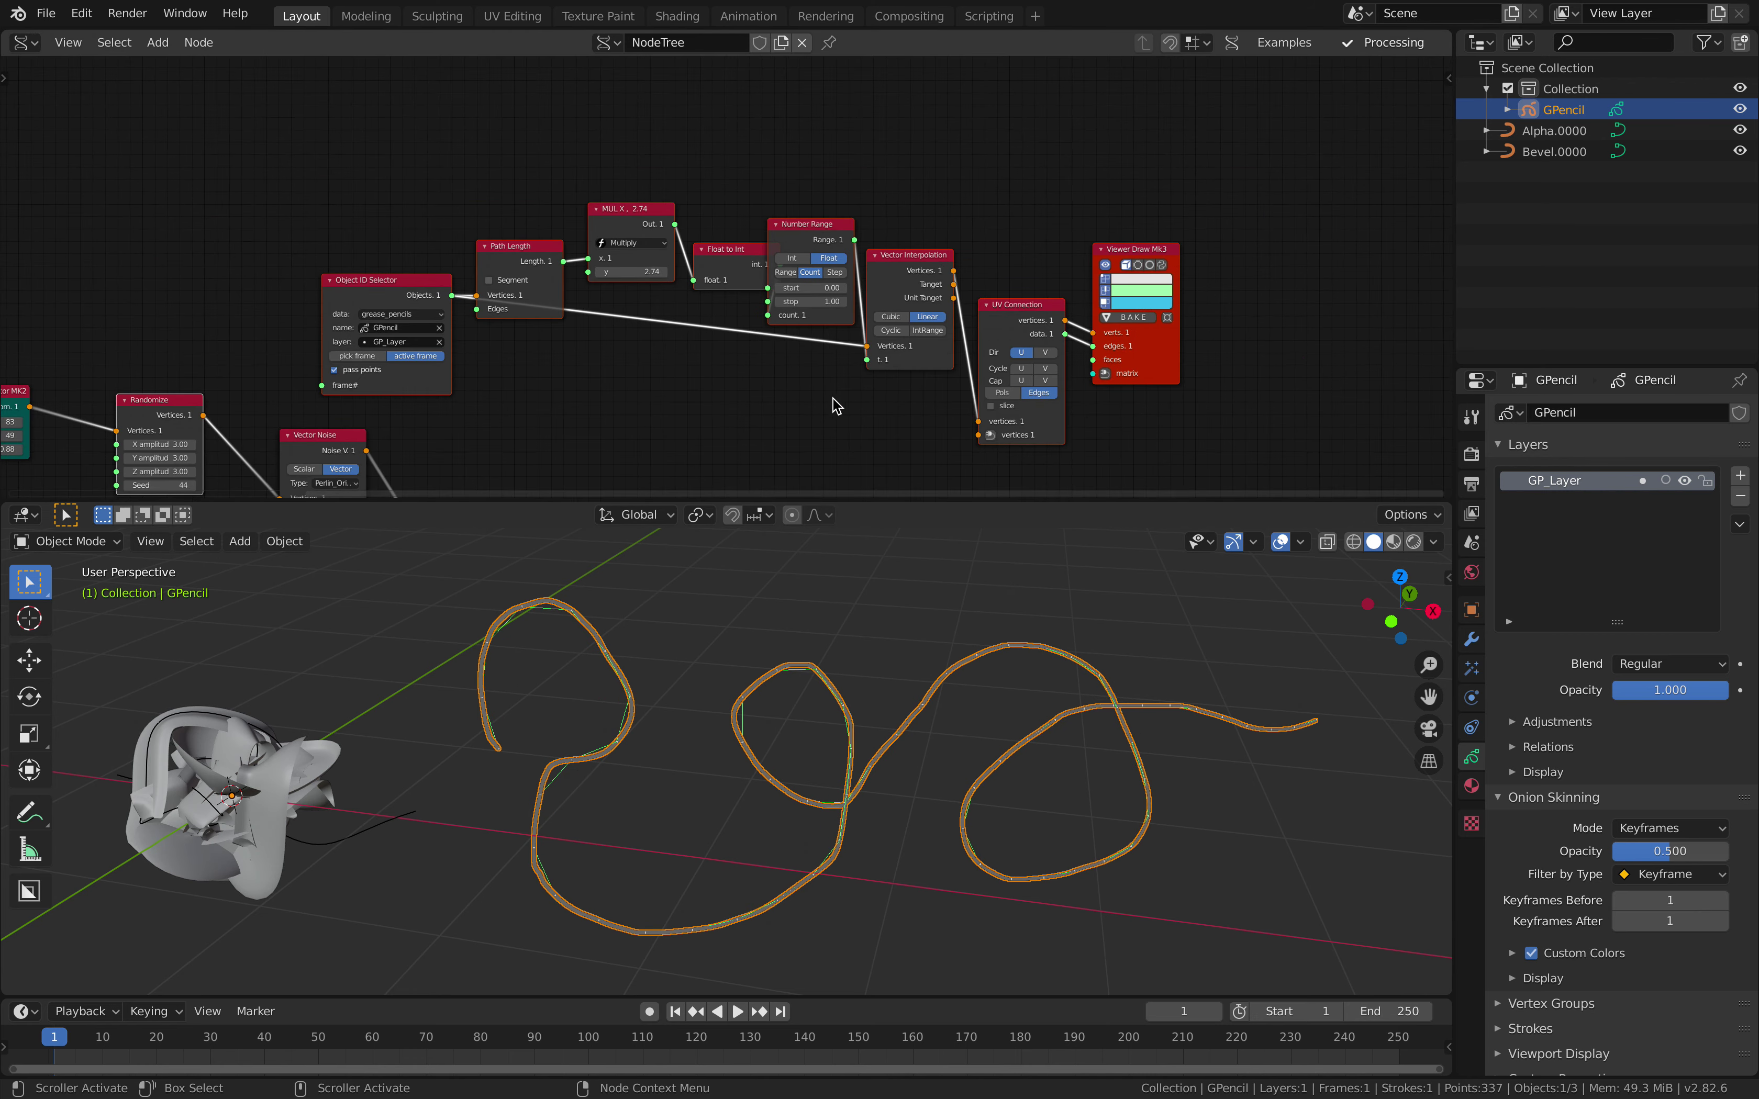
left_click(833, 399)
key("b")
left_click_drag(357, 145, 1224, 378)
key("g")
left_click(608, 235)
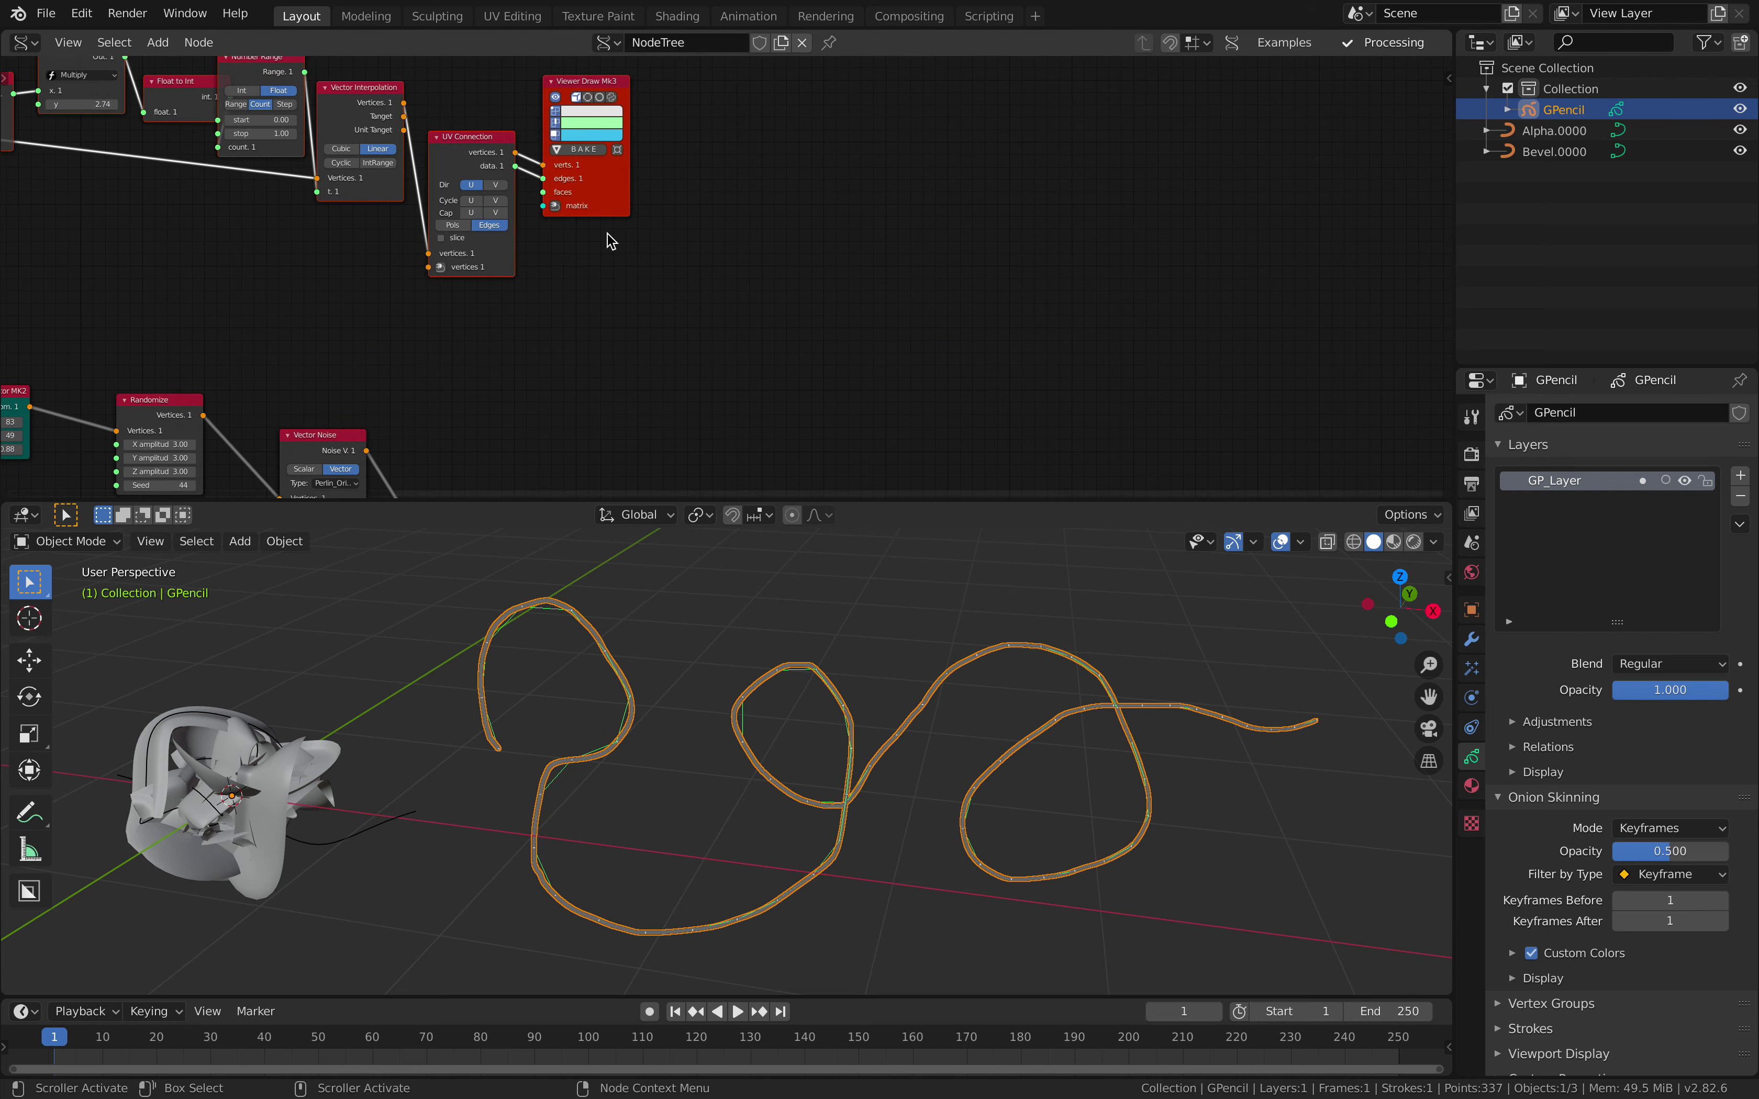
scroll(872, 345, "down", 1)
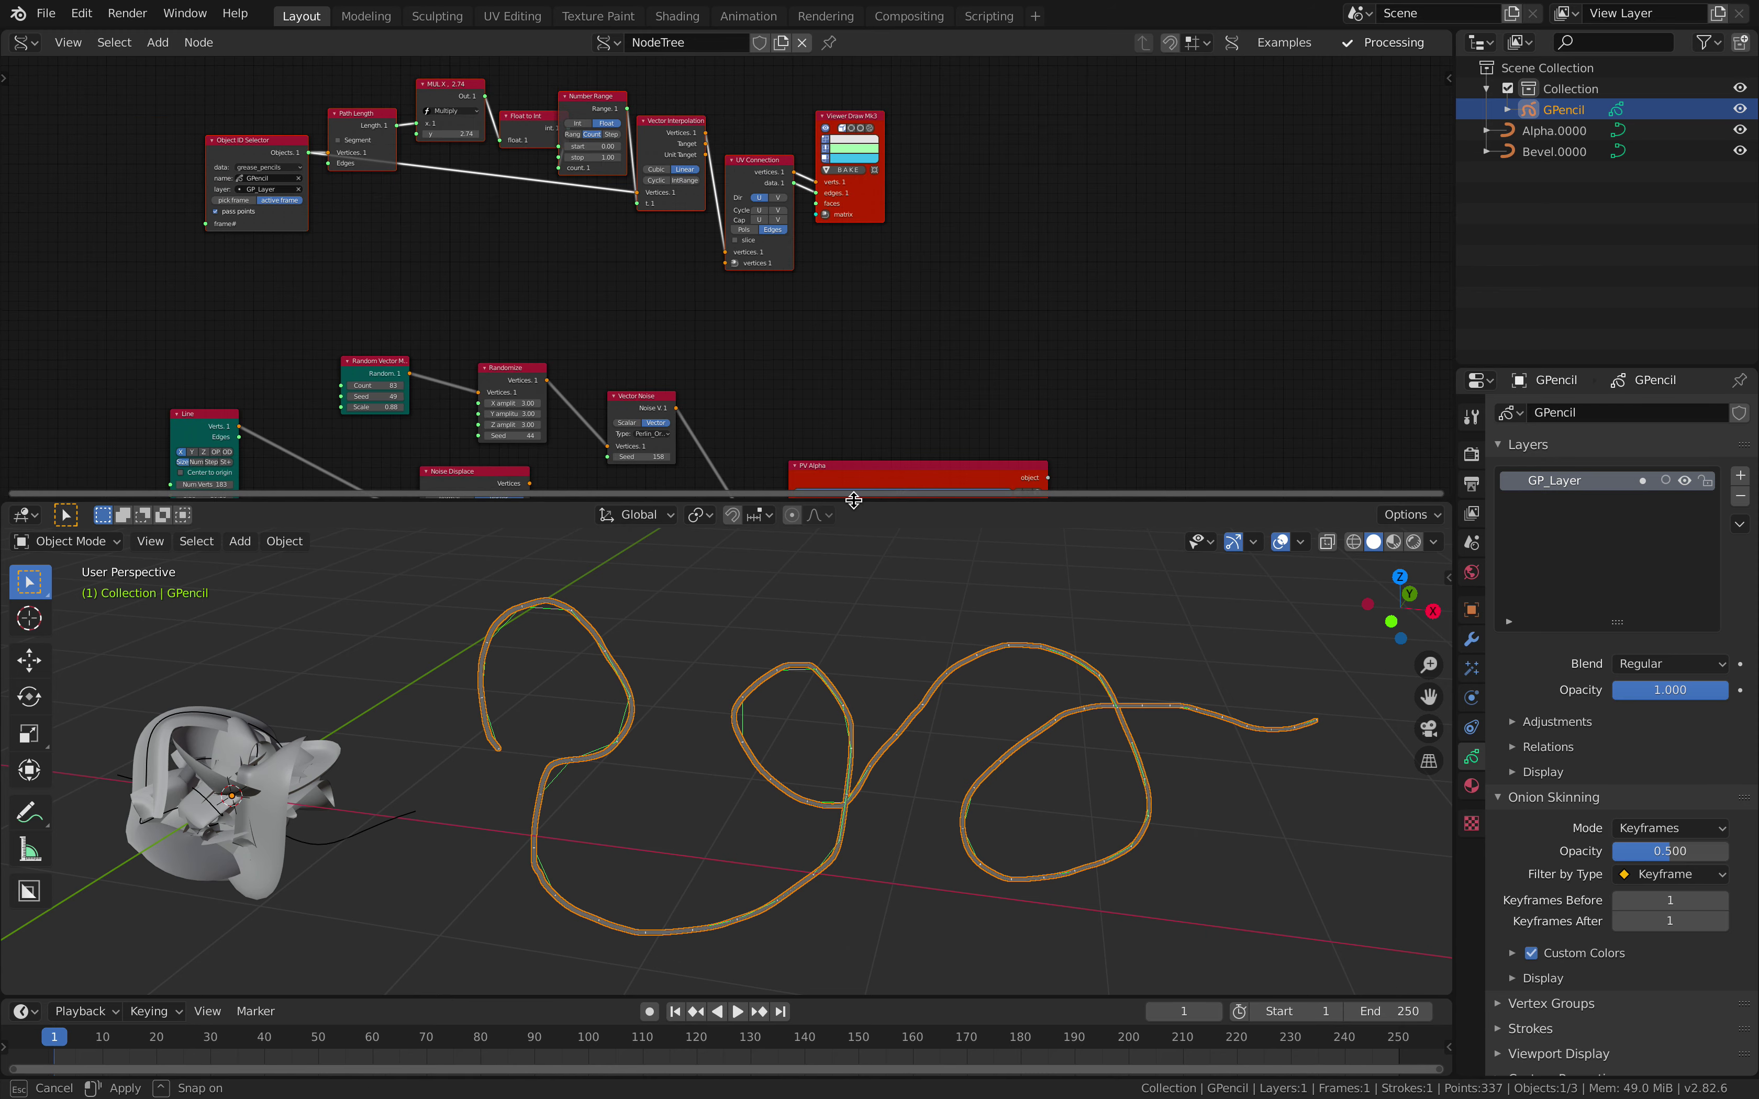
Step: Enlarge the node editor, move PV Alpha farther from the noise nodes and place a duplicate of Noise Displace near it
left_click_drag(853, 501, 852, 605)
middle_click_drag(844, 474, 868, 279)
left_click_drag(863, 328, 1058, 294)
scroll(726, 326, "up", 2)
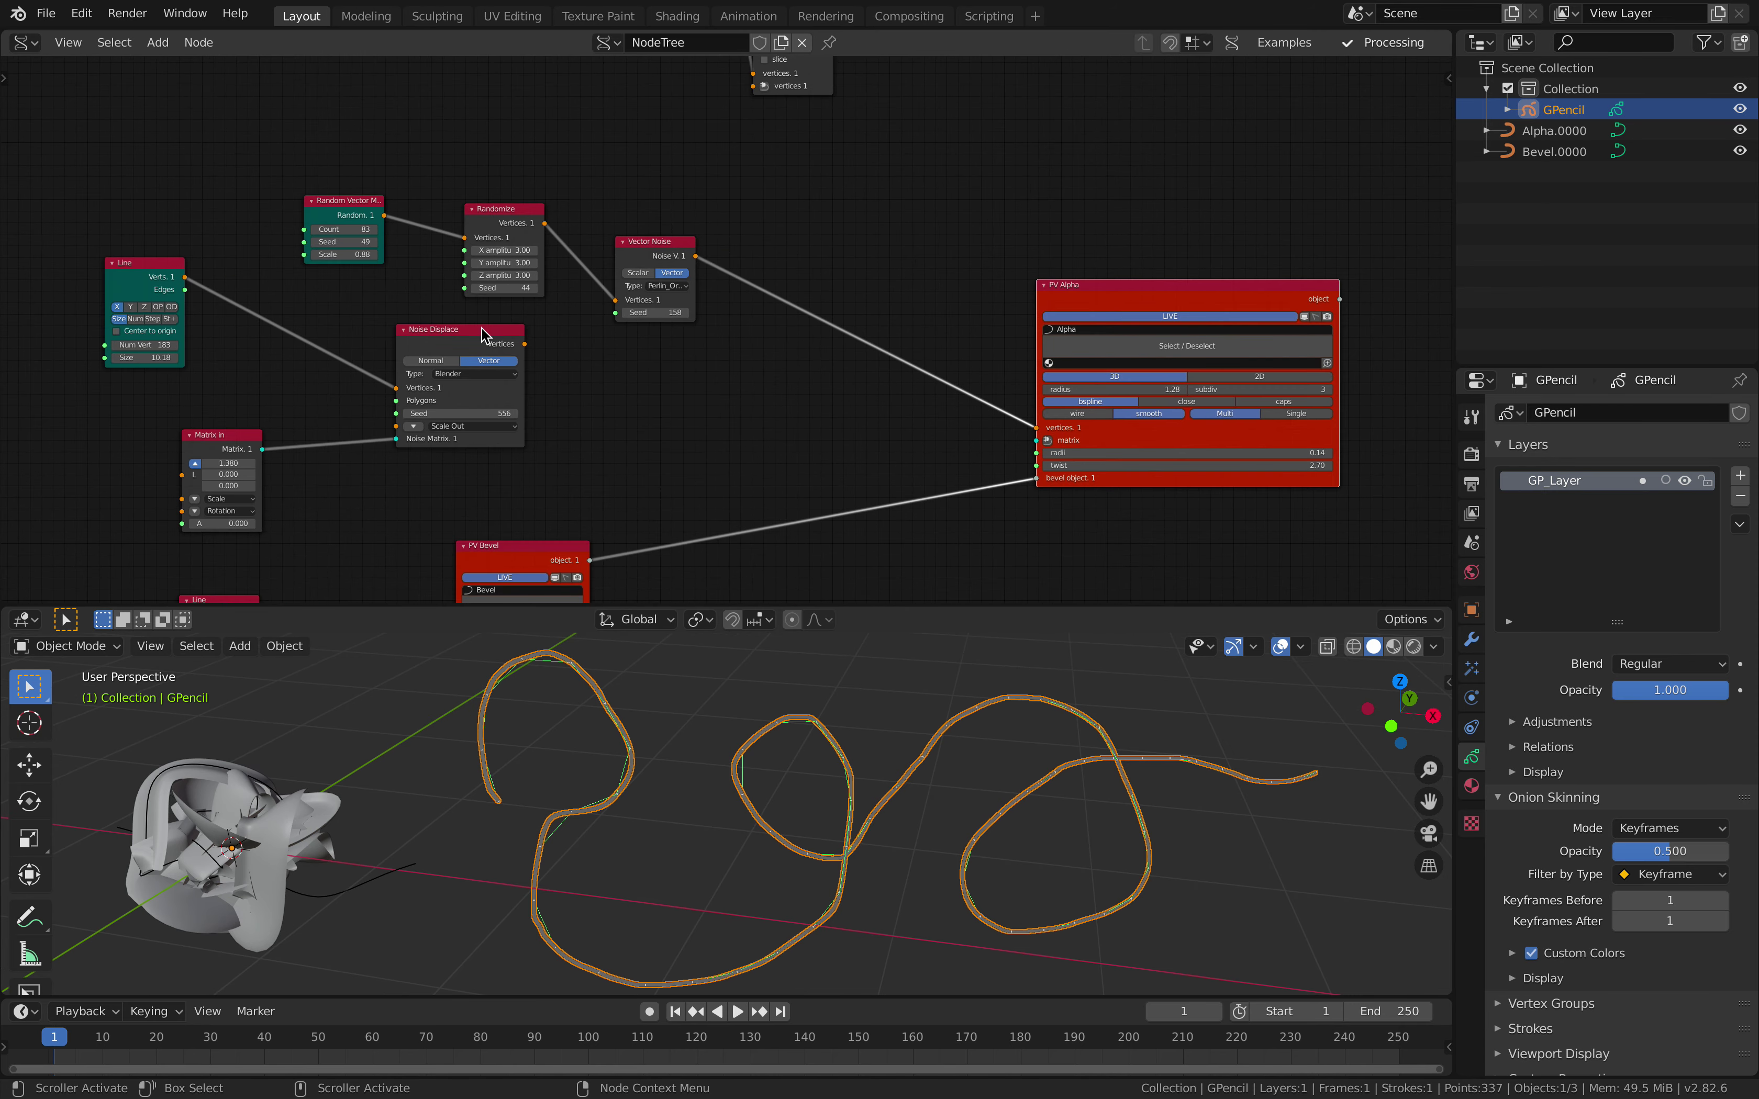
middle_click_drag(482, 327, 493, 413)
left_click_drag(479, 418, 468, 420)
key("shift+d")
left_click(1003, 210)
Step: Link UV Connection's vertices into the duplicated Noise Displace node and its vertices output into PV Alpha's vertices input
middle_click_drag(933, 184, 894, 295)
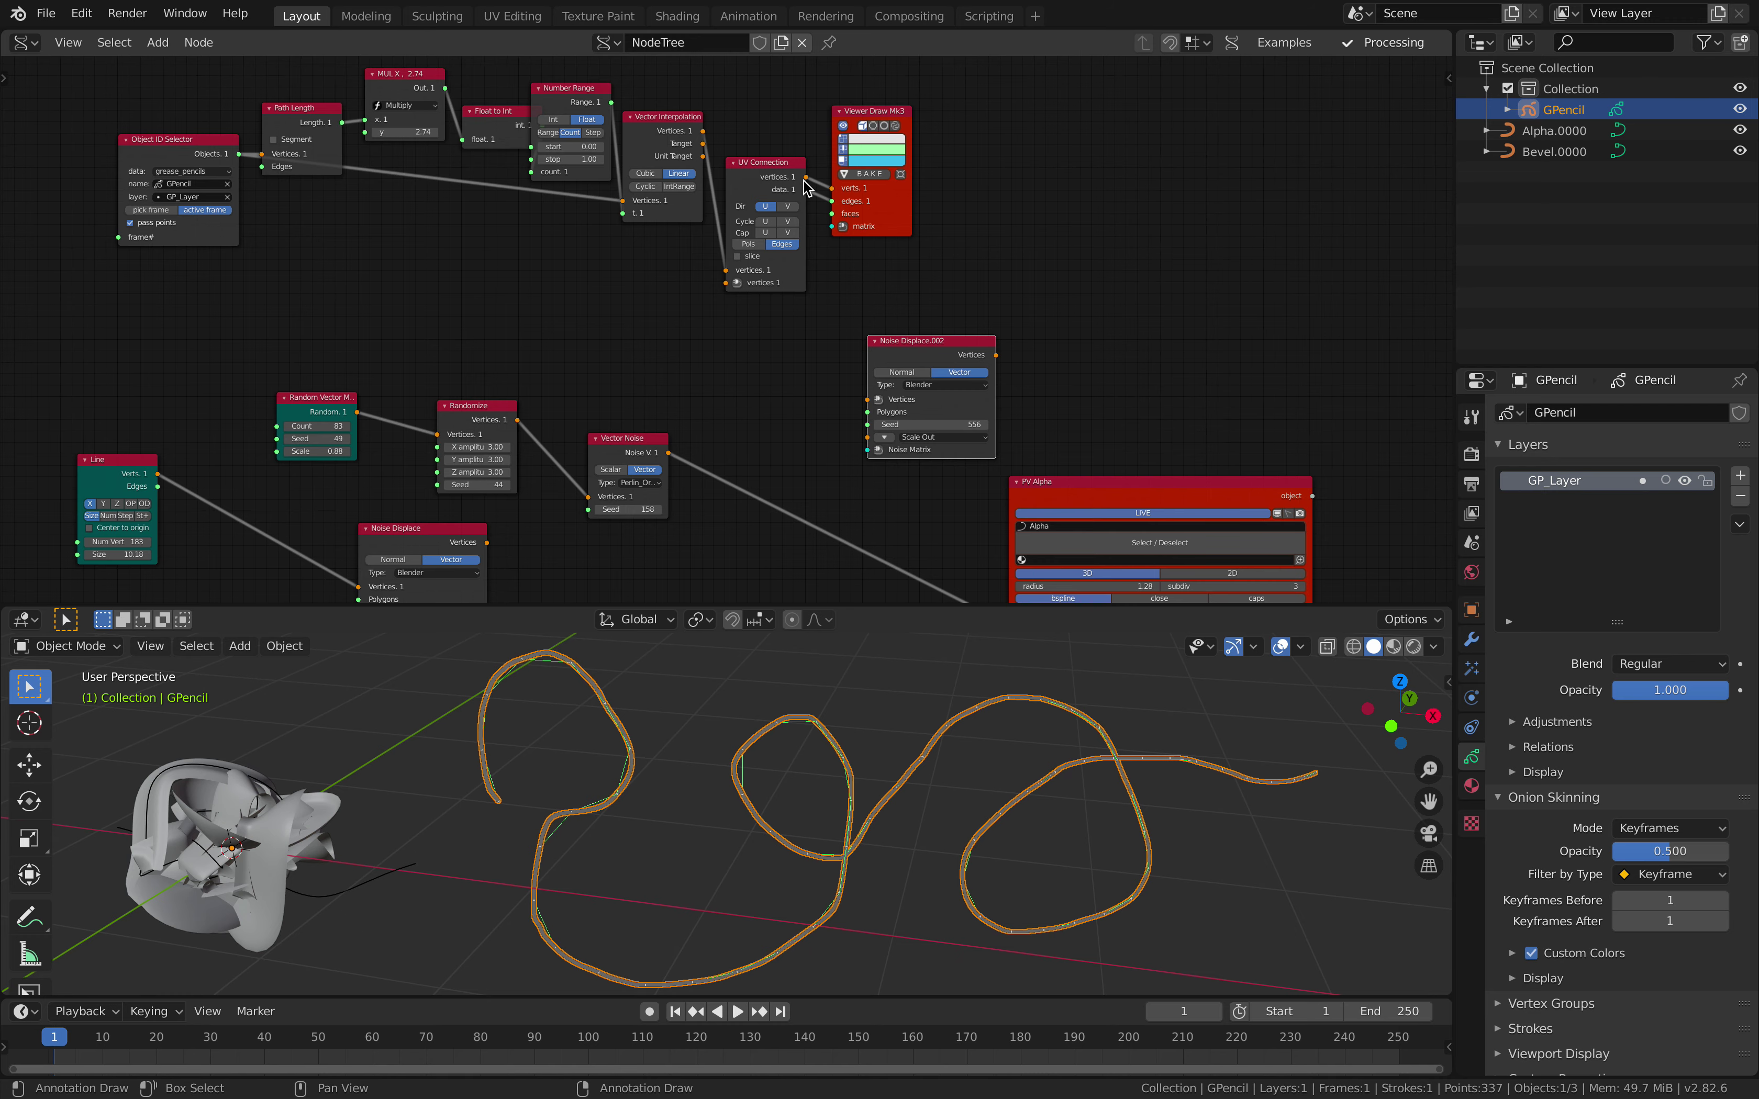
left_click_drag(804, 182, 814, 174)
mouse_move(843, 357)
left_mouse_down()
mouse_move(868, 366)
mouse_move(823, 383)
left_mouse_up()
middle_click_drag(888, 411, 809, 230)
scroll(809, 230, "up", 3)
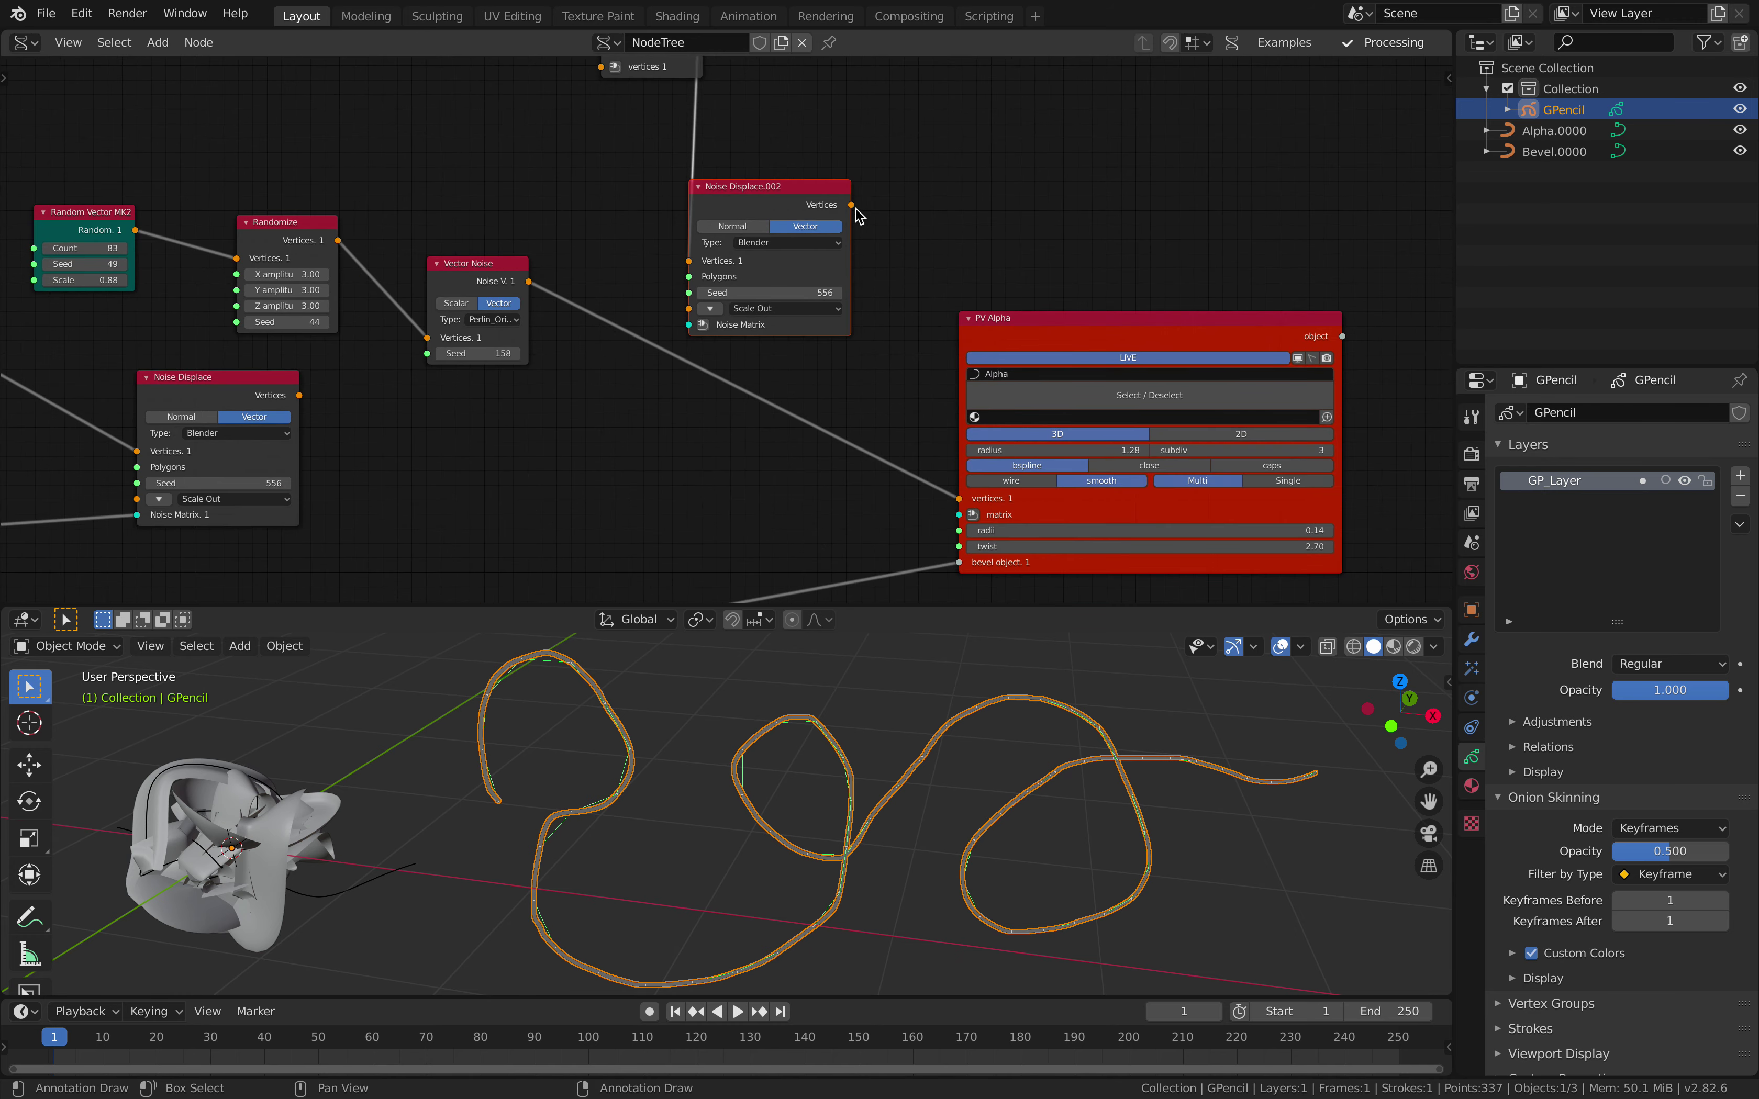
left_click_drag(956, 500, 958, 499)
Step: Reposition Noise Displace.002 and PV Alpha, and set the Noise Displace.002 seed to 668
middle_click_drag(872, 763, 790, 782)
middle_click_drag(718, 249, 681, 335)
left_click_drag(715, 272, 748, 278)
left_click_drag(755, 381, 836, 381)
left_click_drag(1006, 422, 1041, 349)
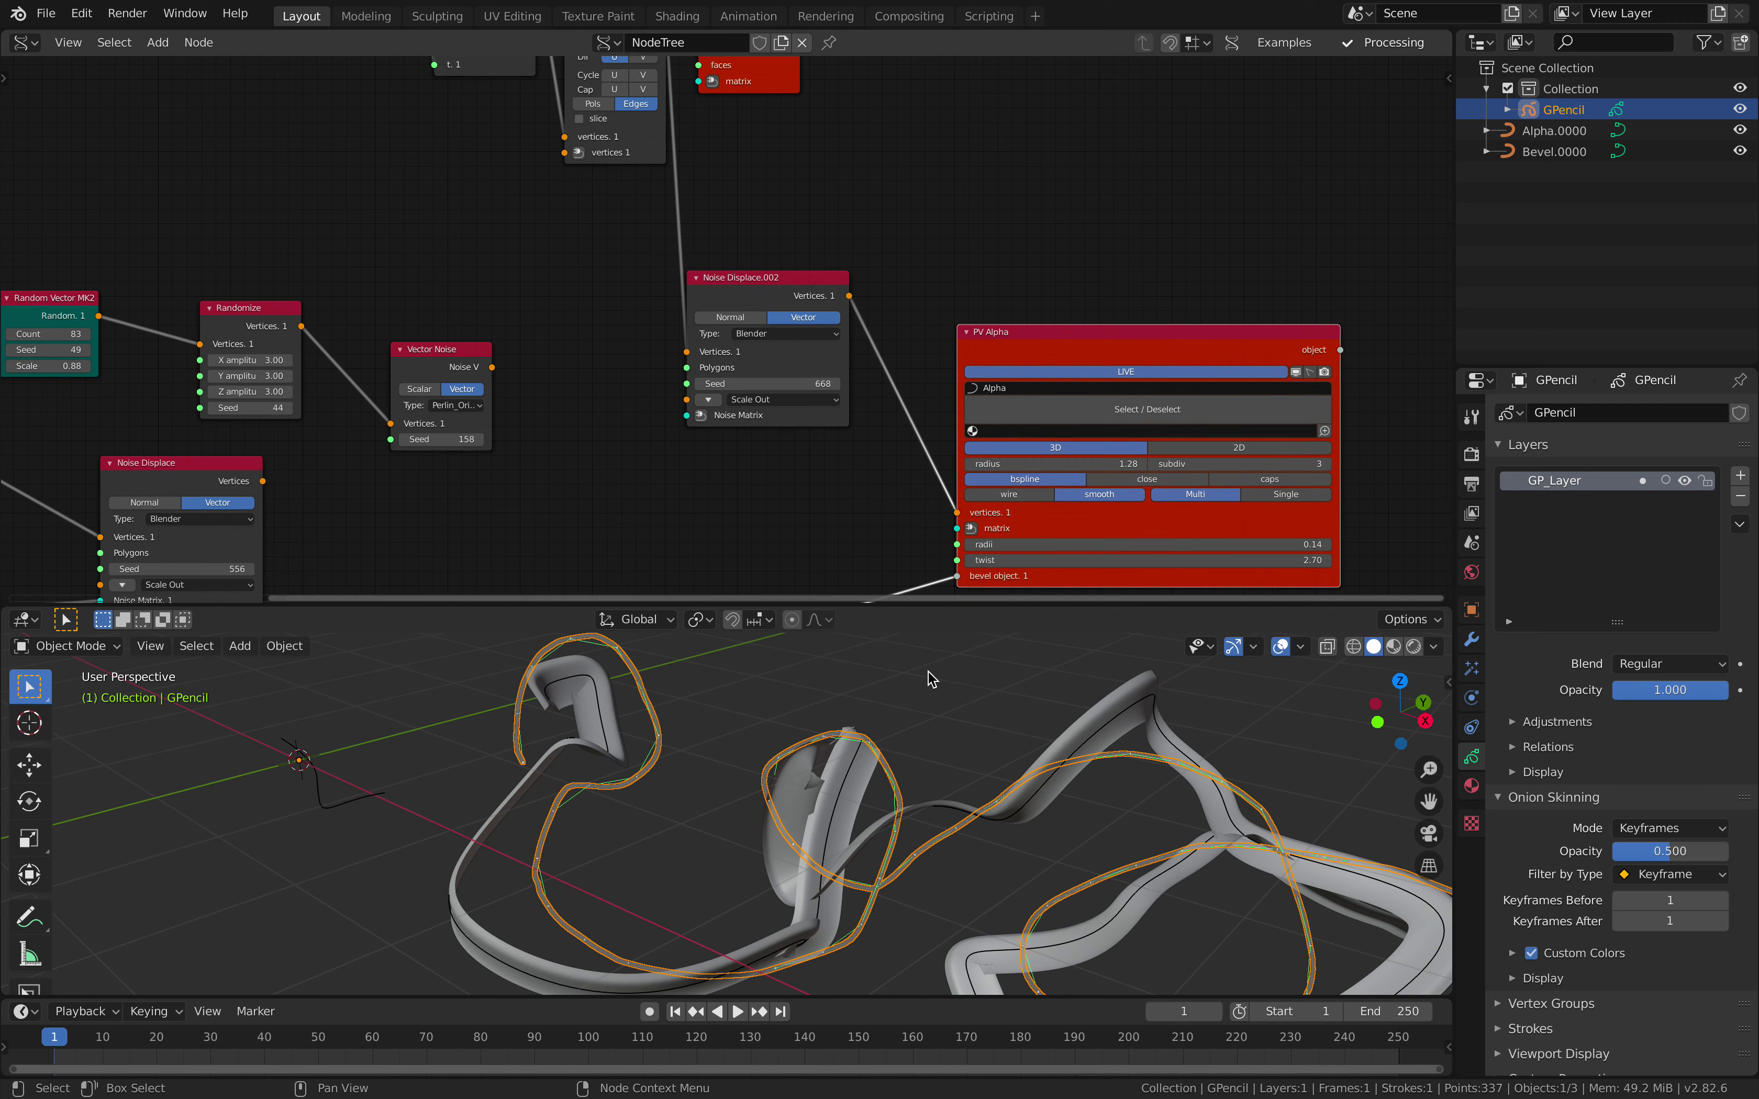
Step: Set the Noise Displace.002 seed to 754 and its Scale Out to 0.97 on all three axes
scroll(916, 727, "down", 3)
middle_click_drag(865, 758, 967, 758)
left_click_drag(769, 303, 797, 294)
left_click_drag(792, 375, 847, 376)
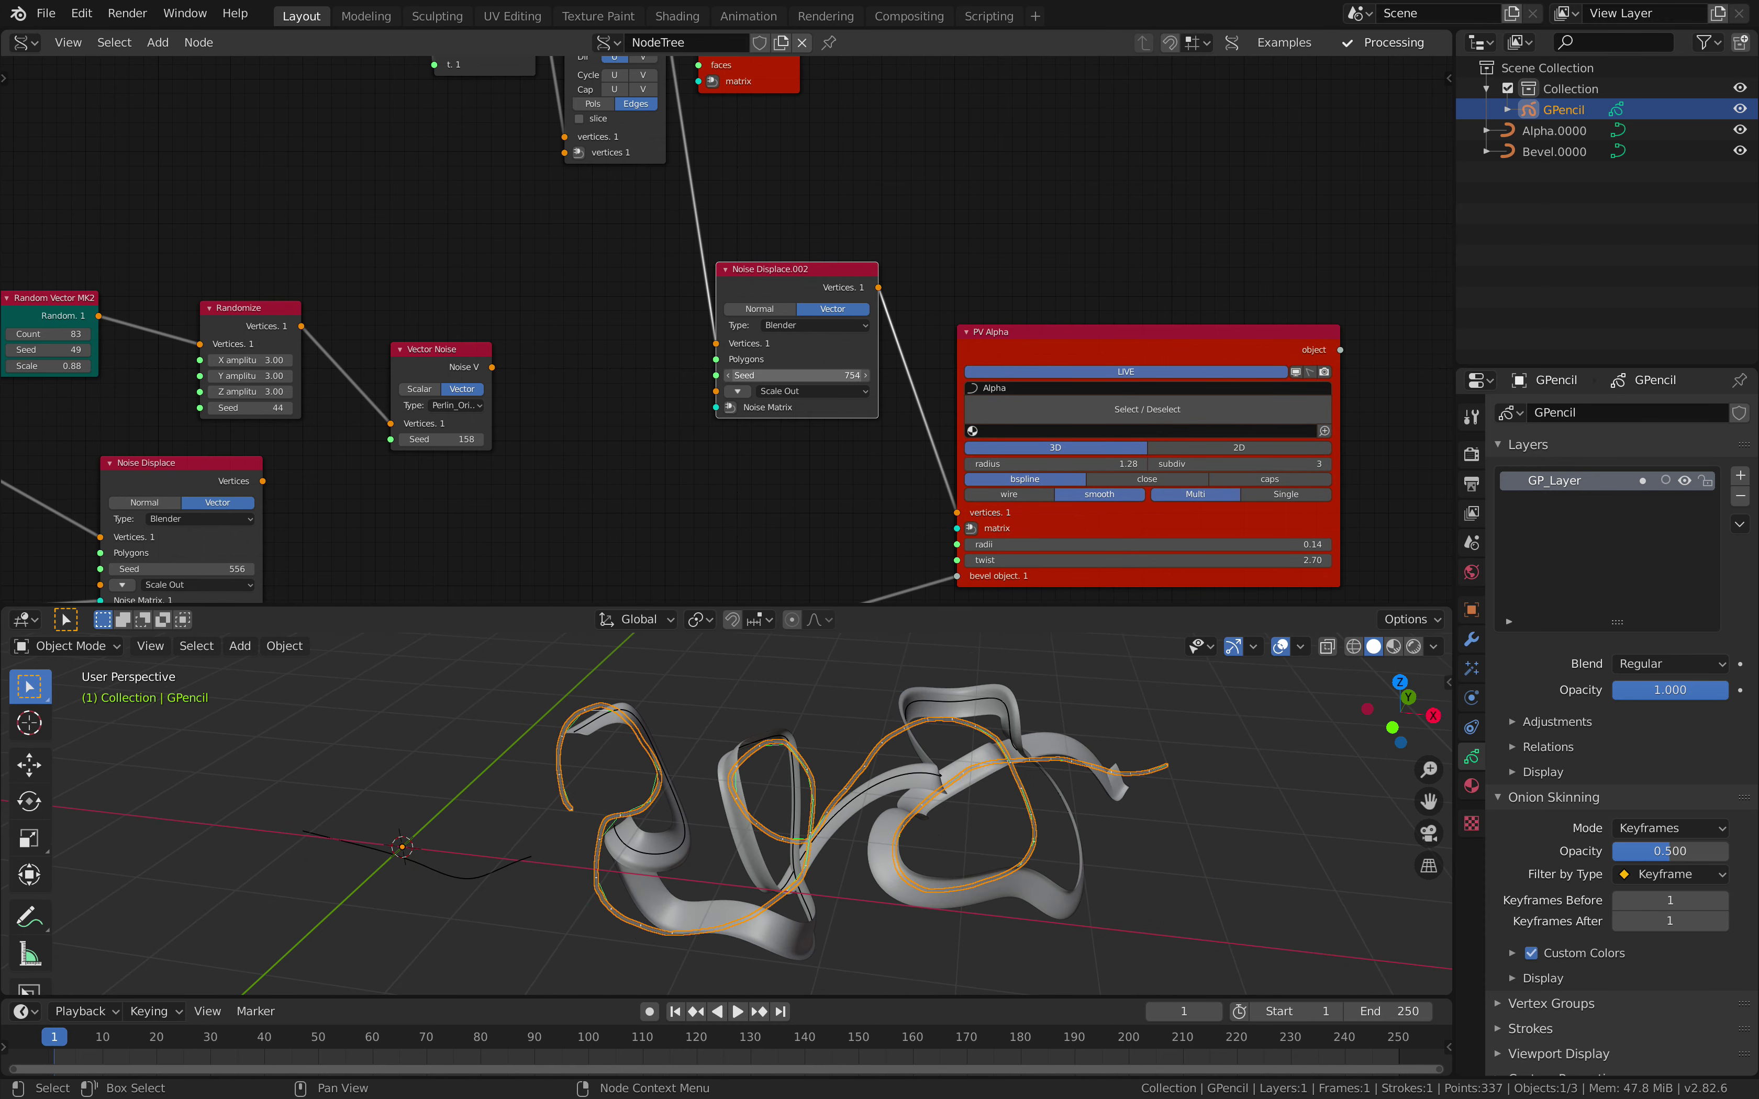
left_click_drag(797, 294, 825, 261)
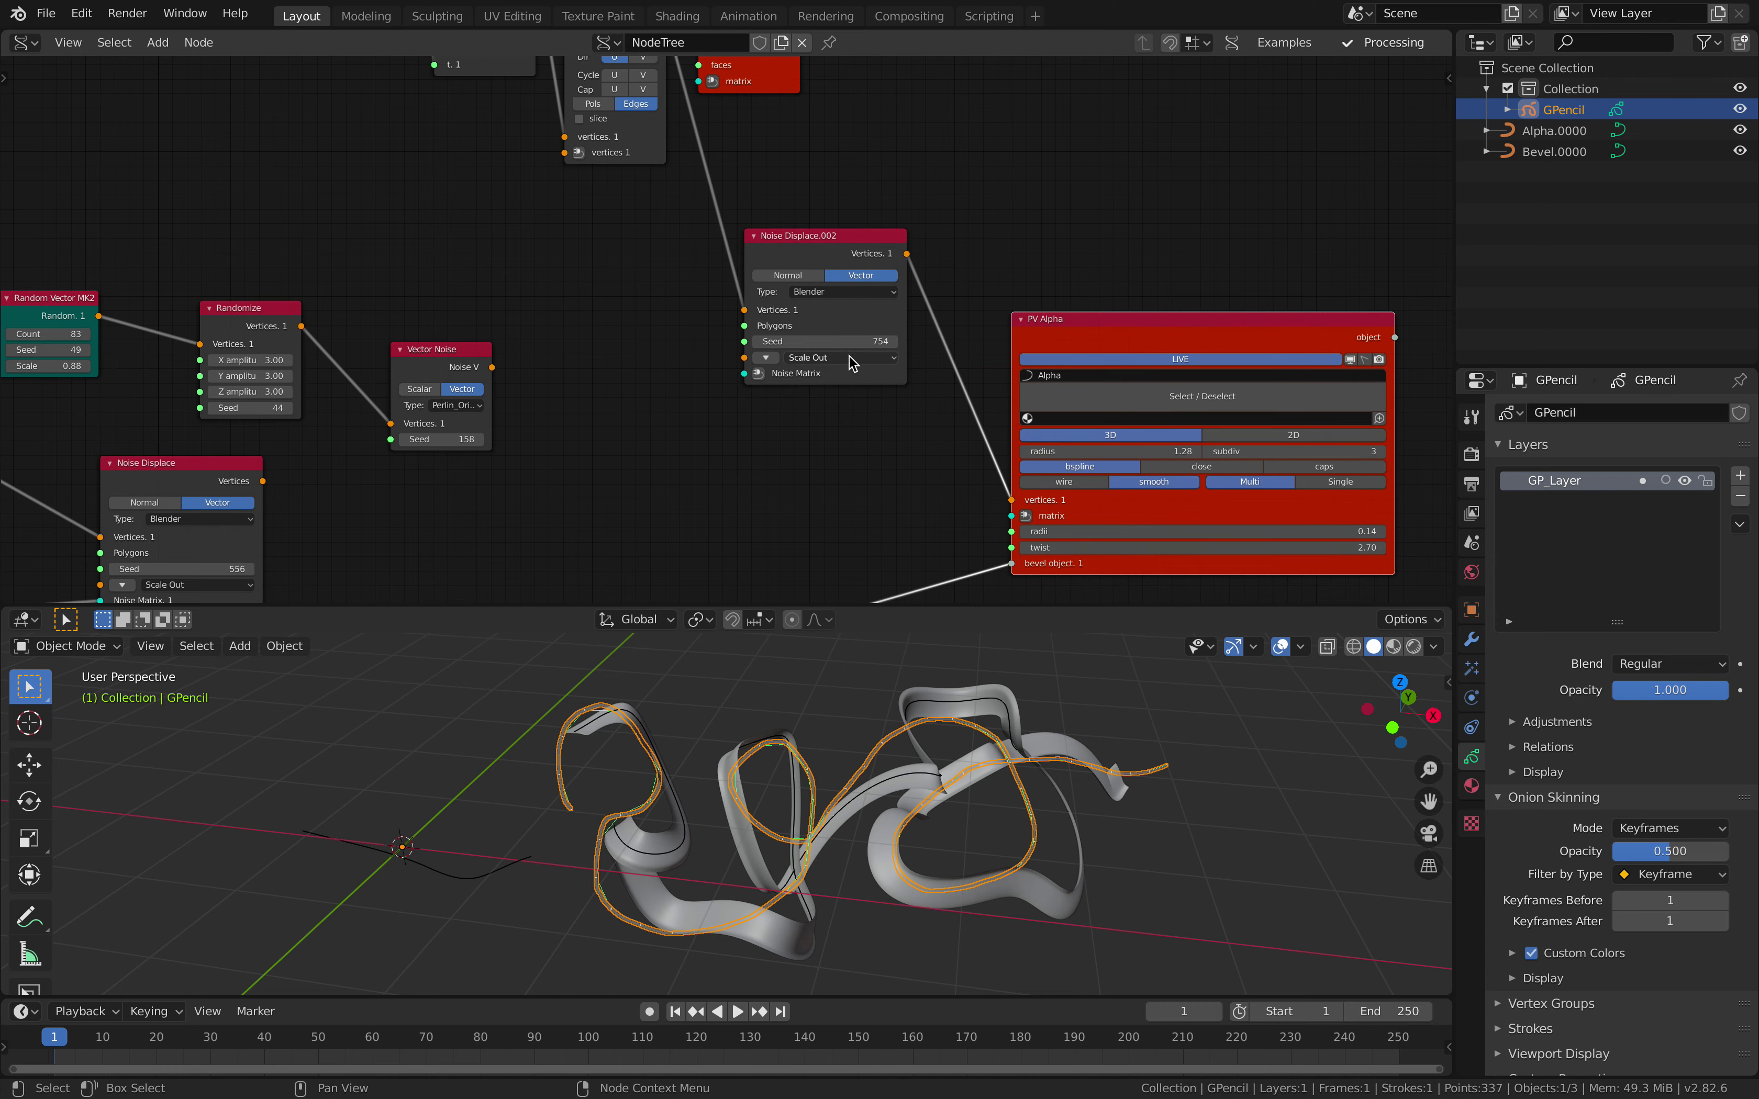
mouse_move(831, 375)
left_mouse_down()
mouse_move(822, 404)
mouse_move(790, 404)
mouse_move(805, 375)
mouse_move(848, 376)
left_mouse_up()
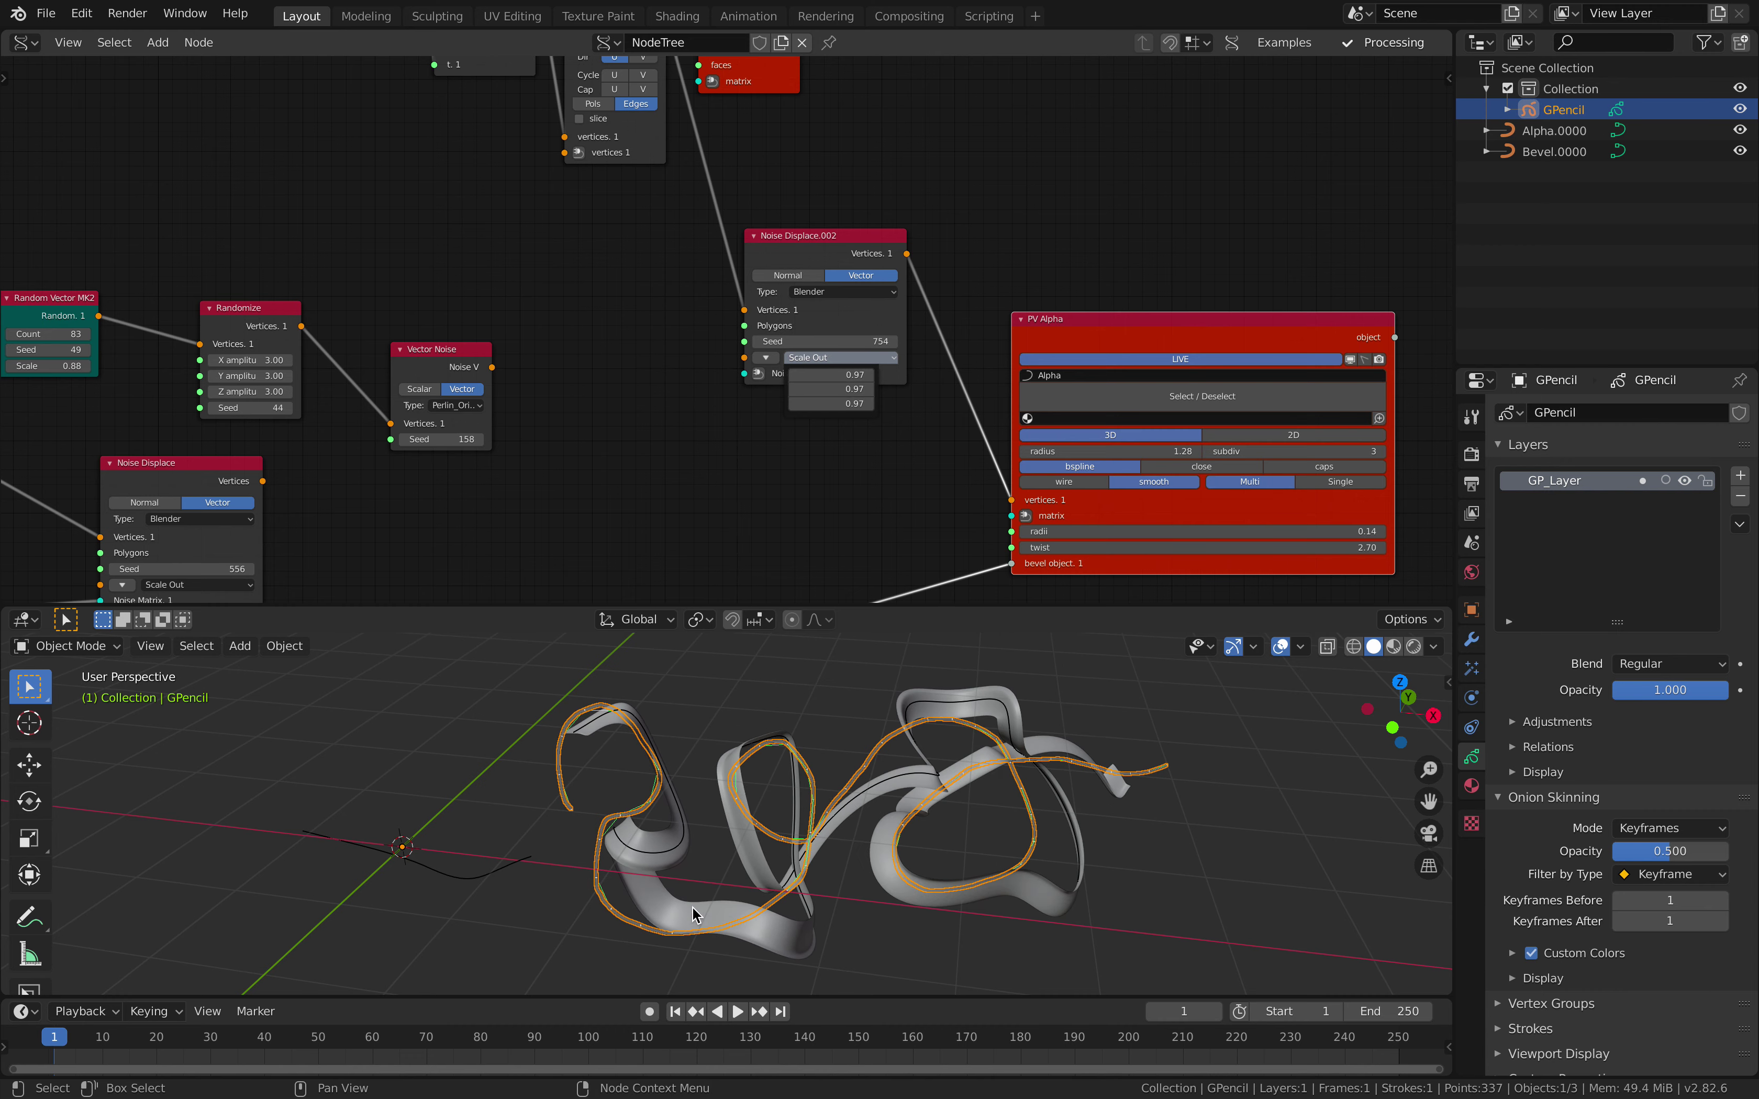
Step: Lower the y factor of the Multiply node in the grease pencil setup and save the file
middle_click_drag(576, 267, 743, 545)
middle_click_drag(459, 338, 591, 391)
scroll(551, 319, "up", 2)
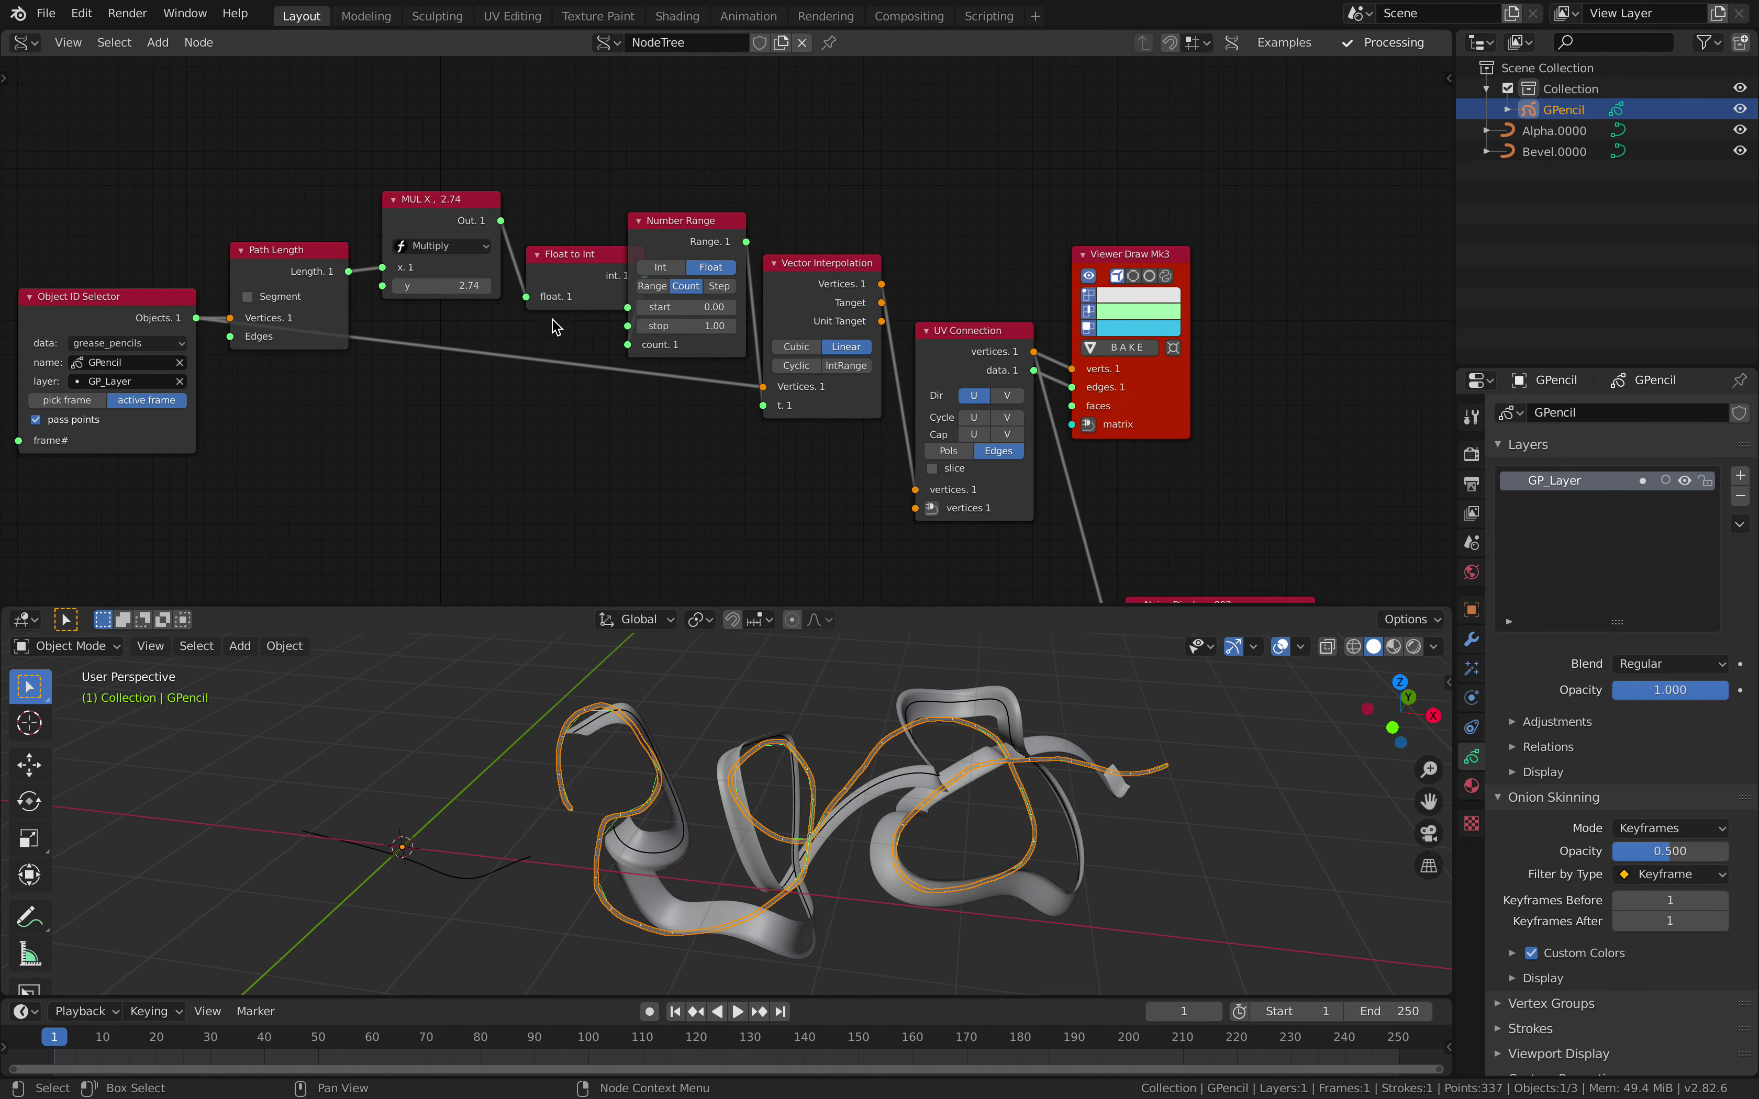
mouse_move(441, 290)
left_mouse_down()
mouse_move(363, 290)
mouse_move(425, 290)
left_mouse_up()
middle_click_drag(821, 401, 723, 227)
key("ctrl+s")
Step: Move the PV Bevel node farther away from Noise Displace.001
middle_click_drag(389, 420, 439, 260)
middle_click_drag(455, 439, 514, 189)
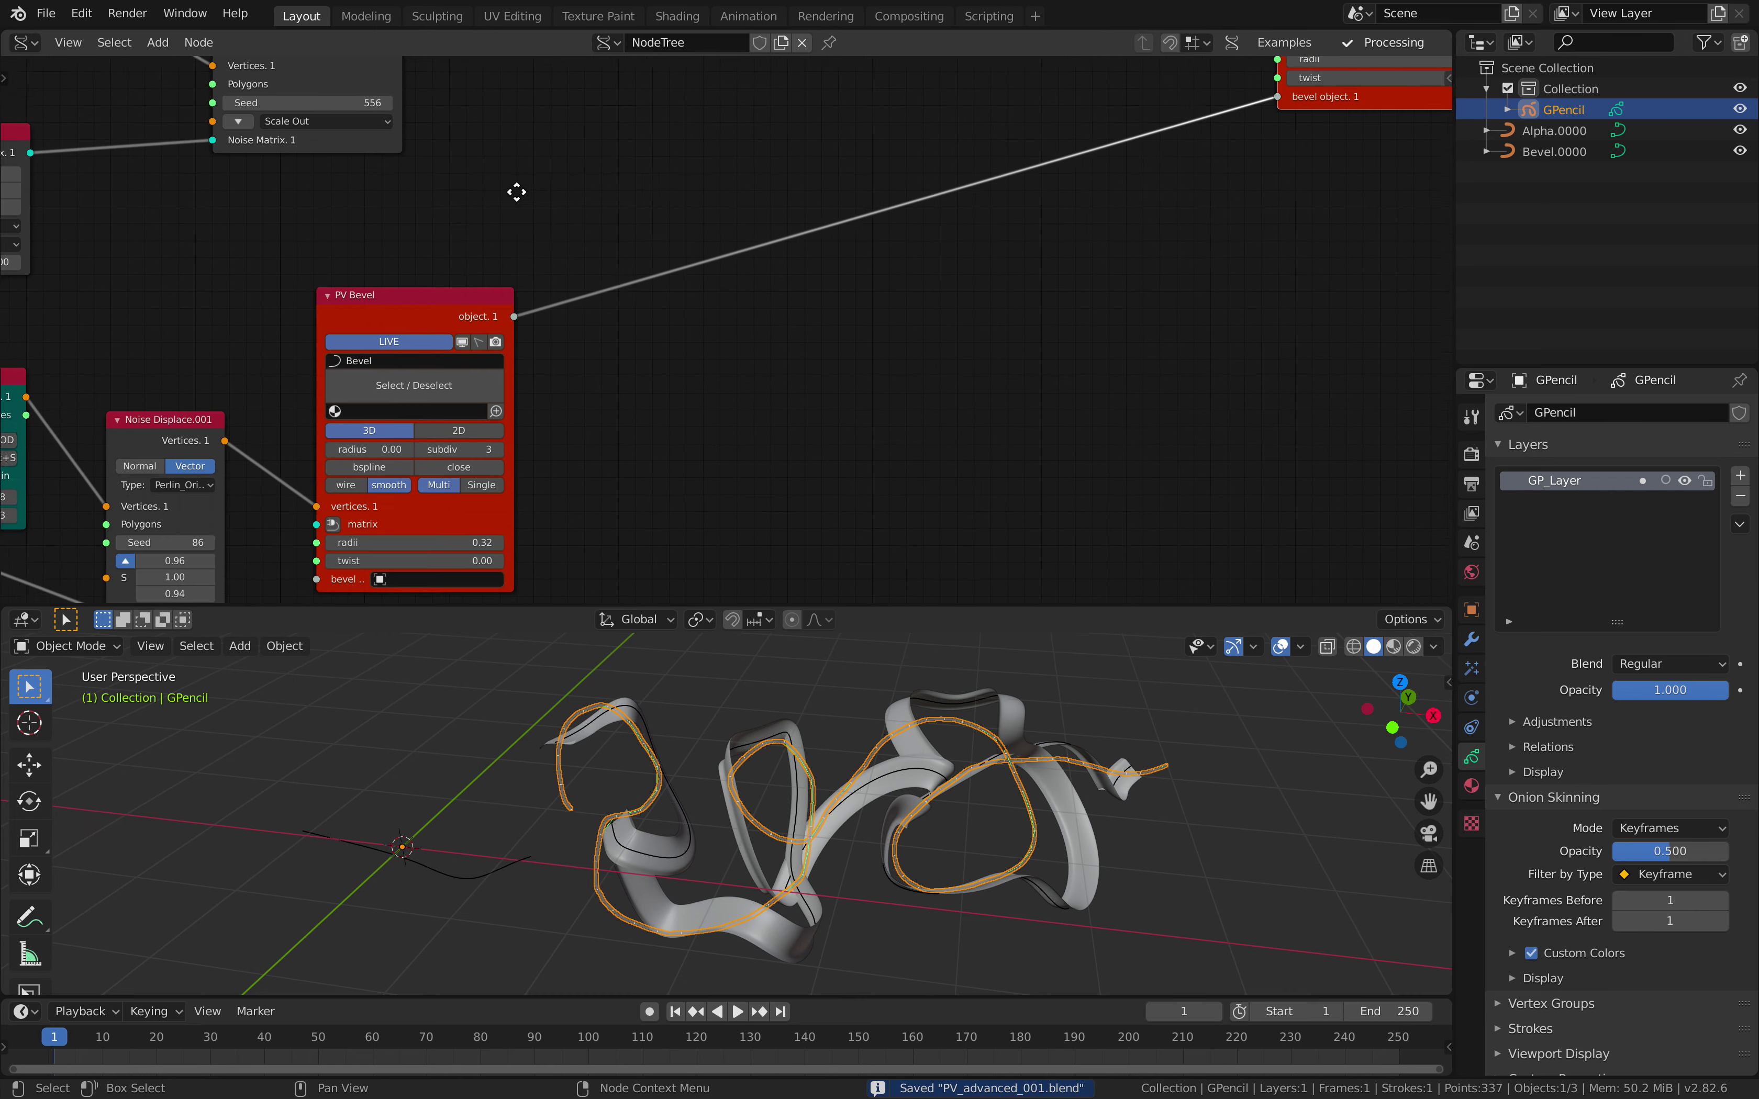
middle_click_drag(479, 301, 470, 293)
left_click_drag(470, 293, 812, 223)
Step: Select the Random Vector, Randomize, Vector Noise, Noise Displace, Matrix in and their Line node, and move them away from the PV nodes
scroll(812, 222, "down", 3)
middle_click_drag(810, 260, 542, 396)
scroll(914, 224, "down", 7)
middle_click_drag(700, 177, 858, 218)
middle_click_drag(731, 271, 754, 213)
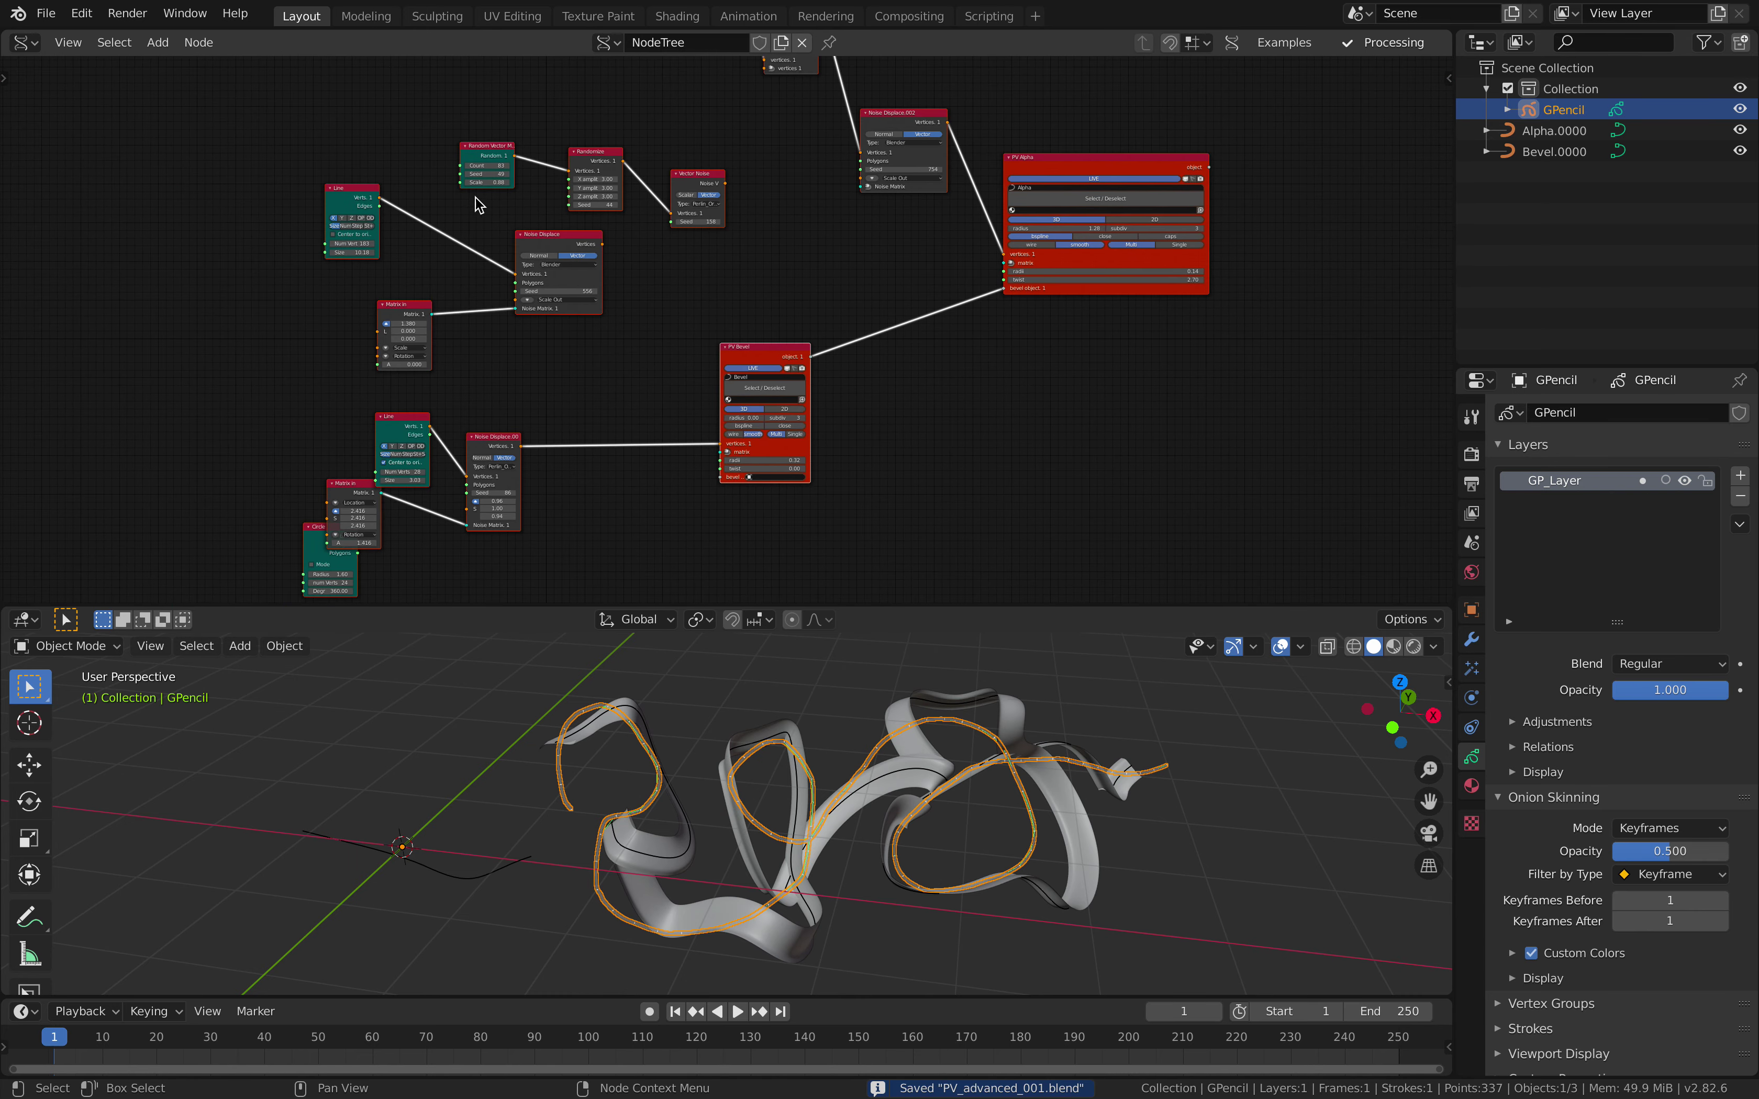
left_click_drag(282, 143, 698, 330)
key("g")
left_click(564, 298)
Step: Move the PV Bevel node and set its radii to 0.98 and twist to 1.62
middle_click_drag(766, 316, 745, 218)
scroll(744, 217, "up", 8)
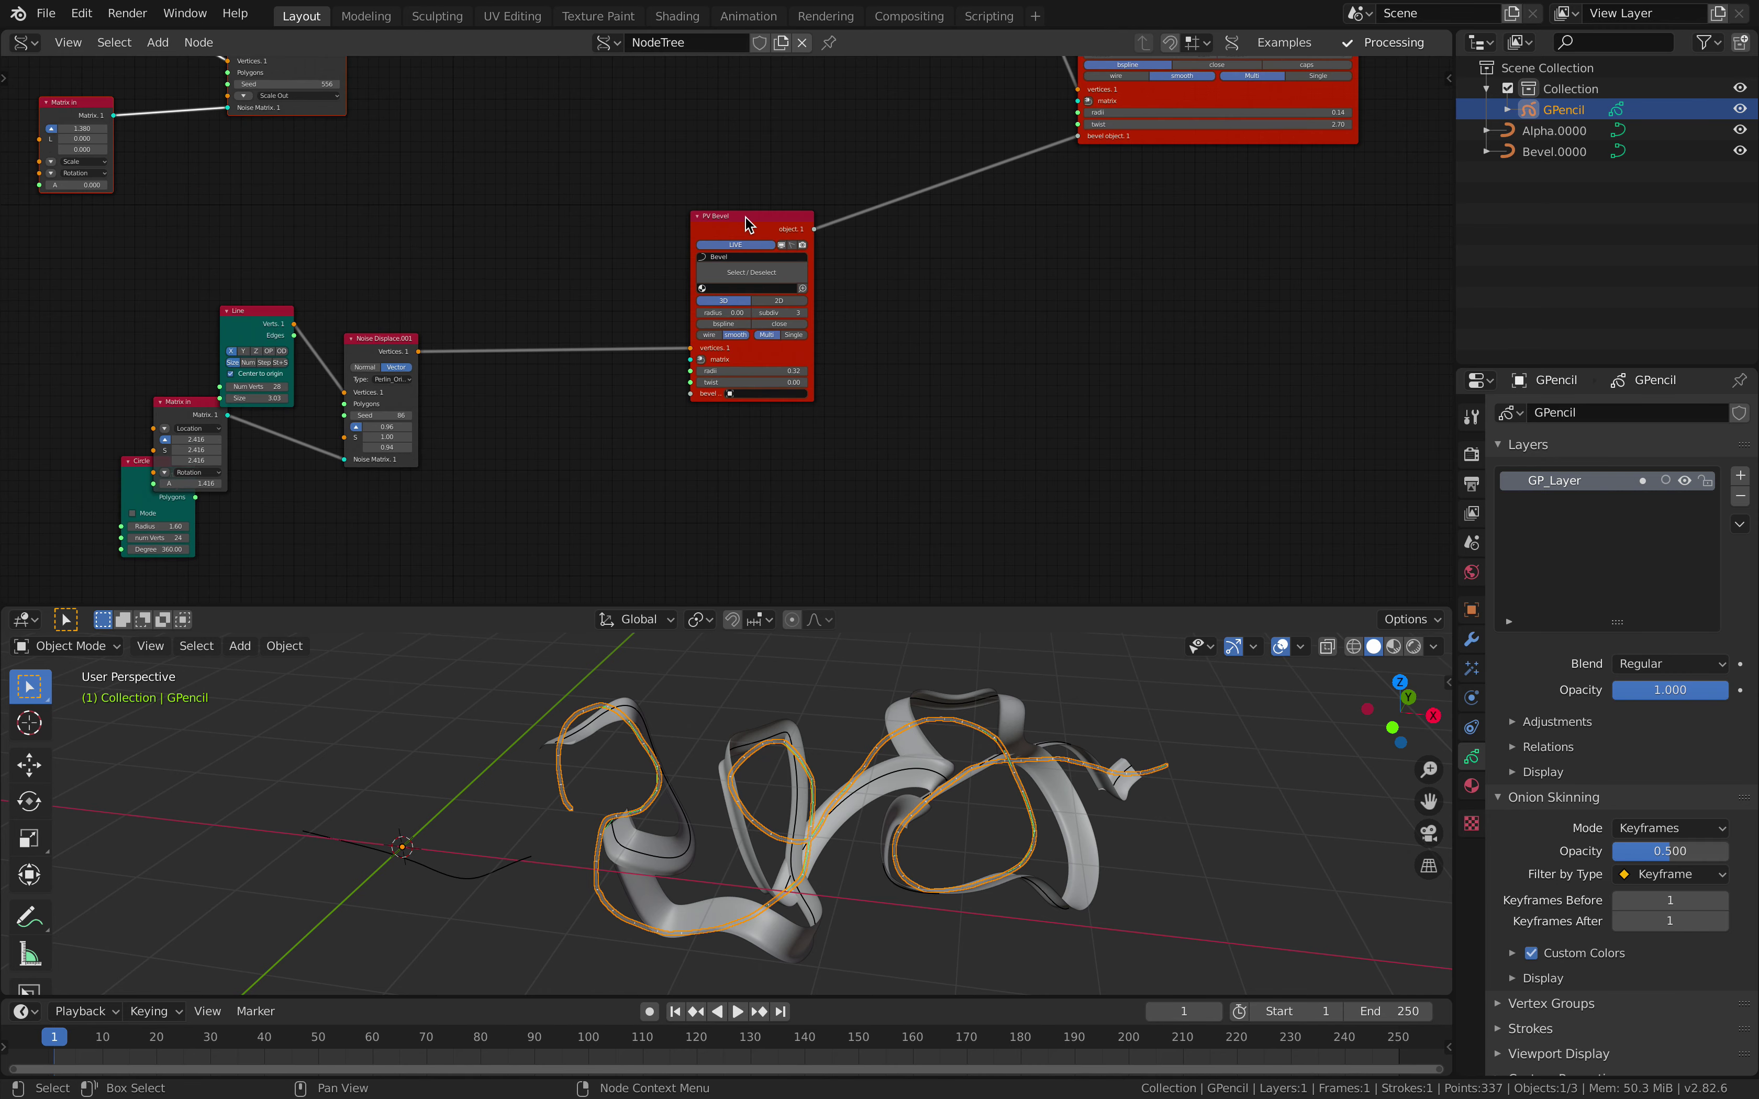
left_click_drag(754, 178, 667, 137)
scroll(692, 234, "up", 3)
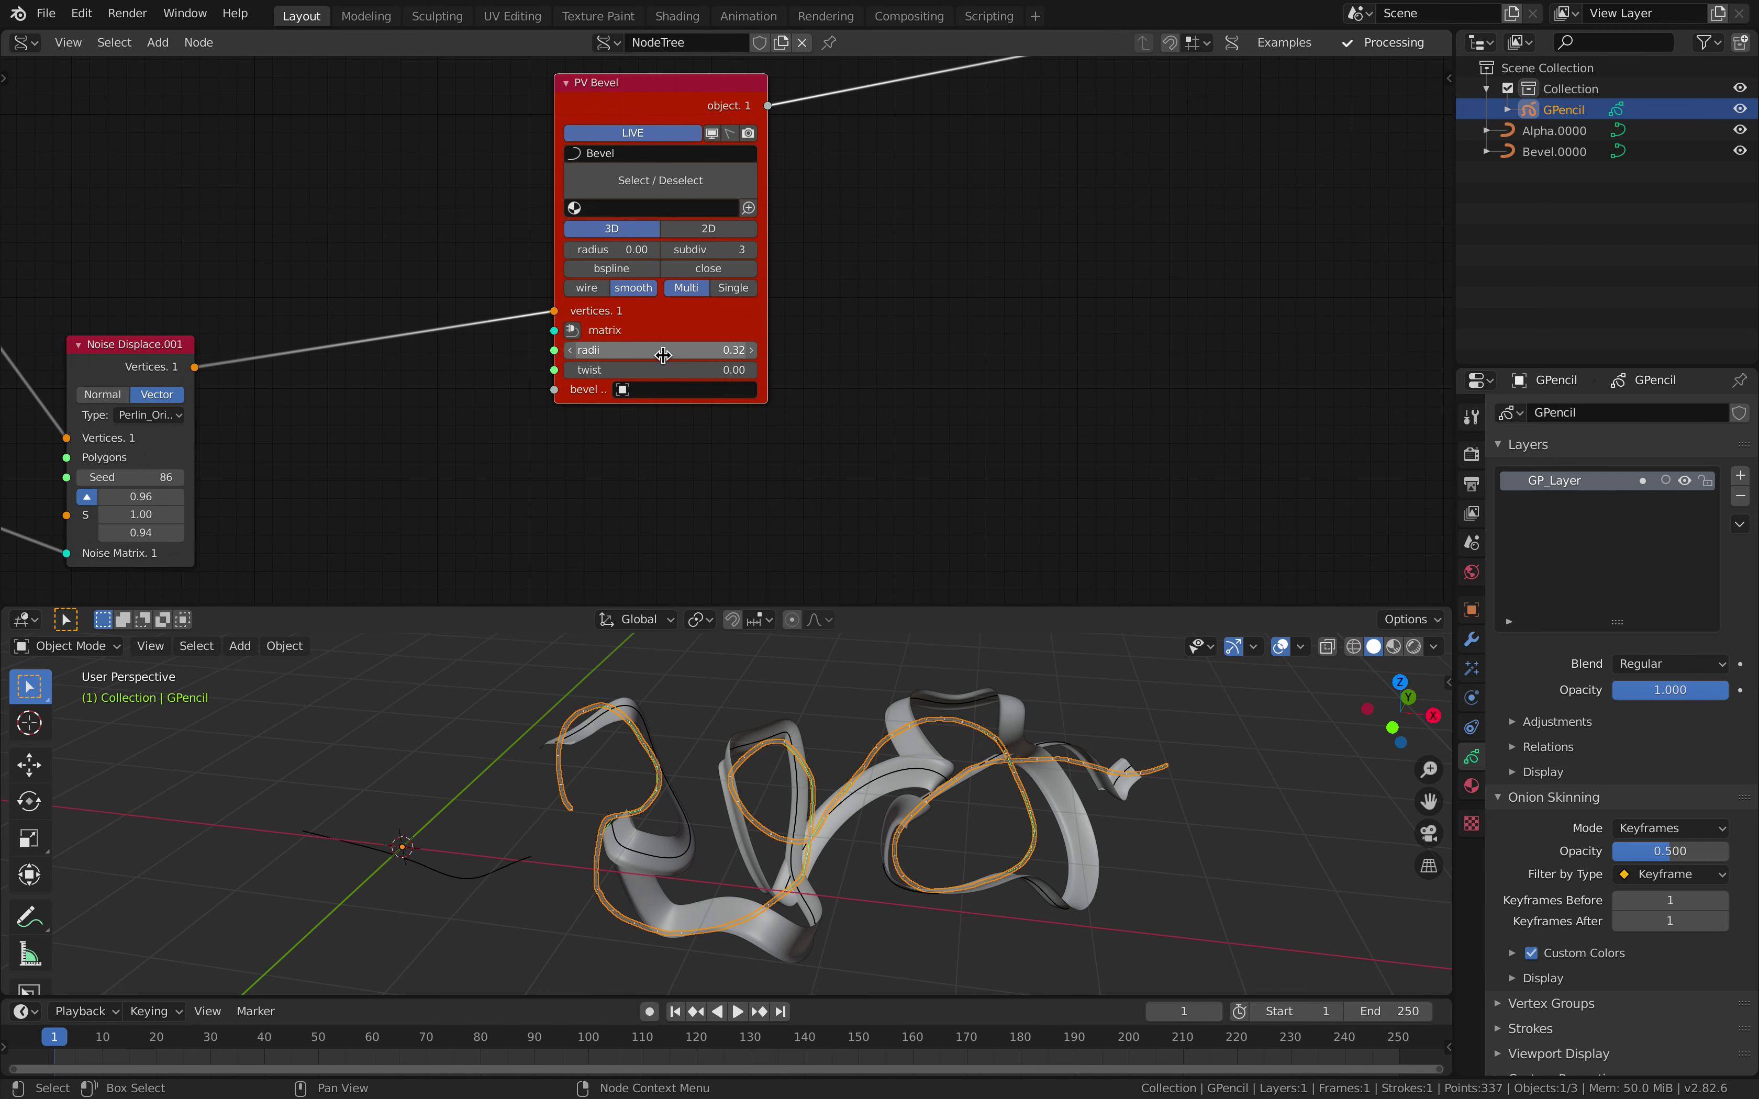
left_click_drag(661, 350, 727, 351)
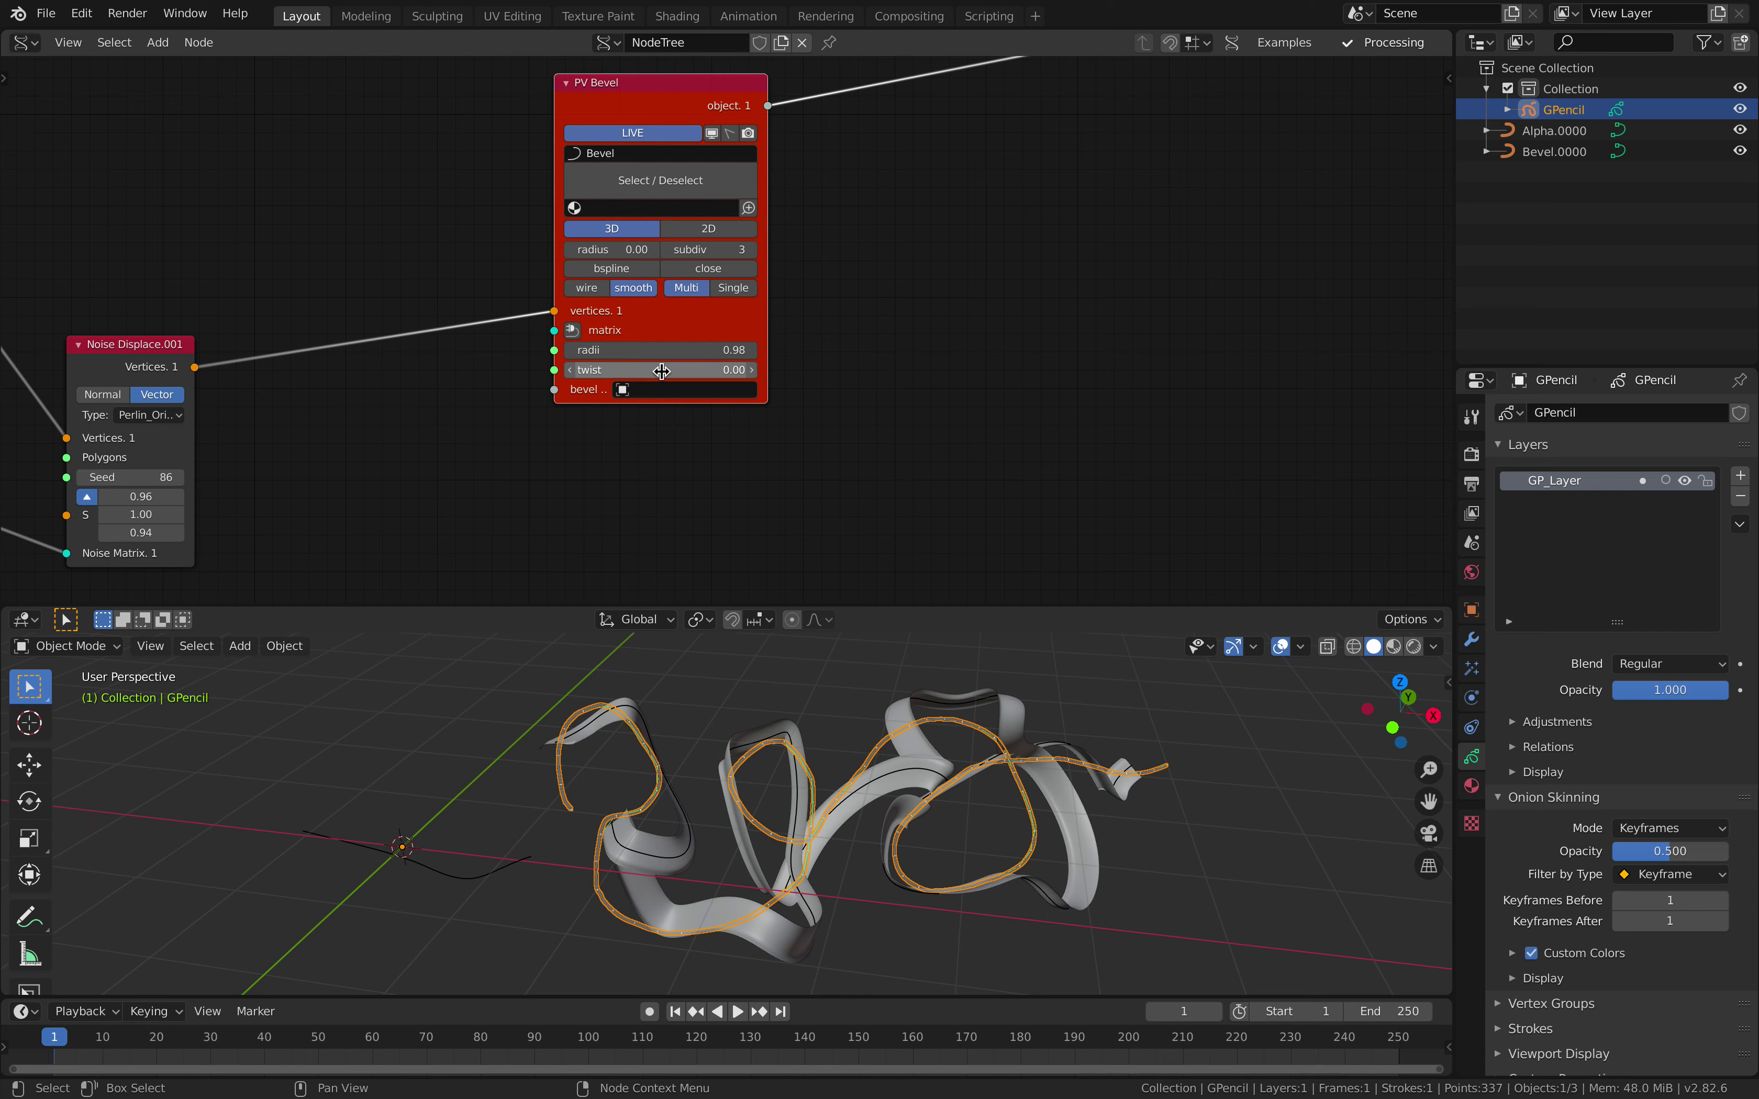
scroll(891, 284, "down", 3)
middle_click_drag(907, 240, 741, 425)
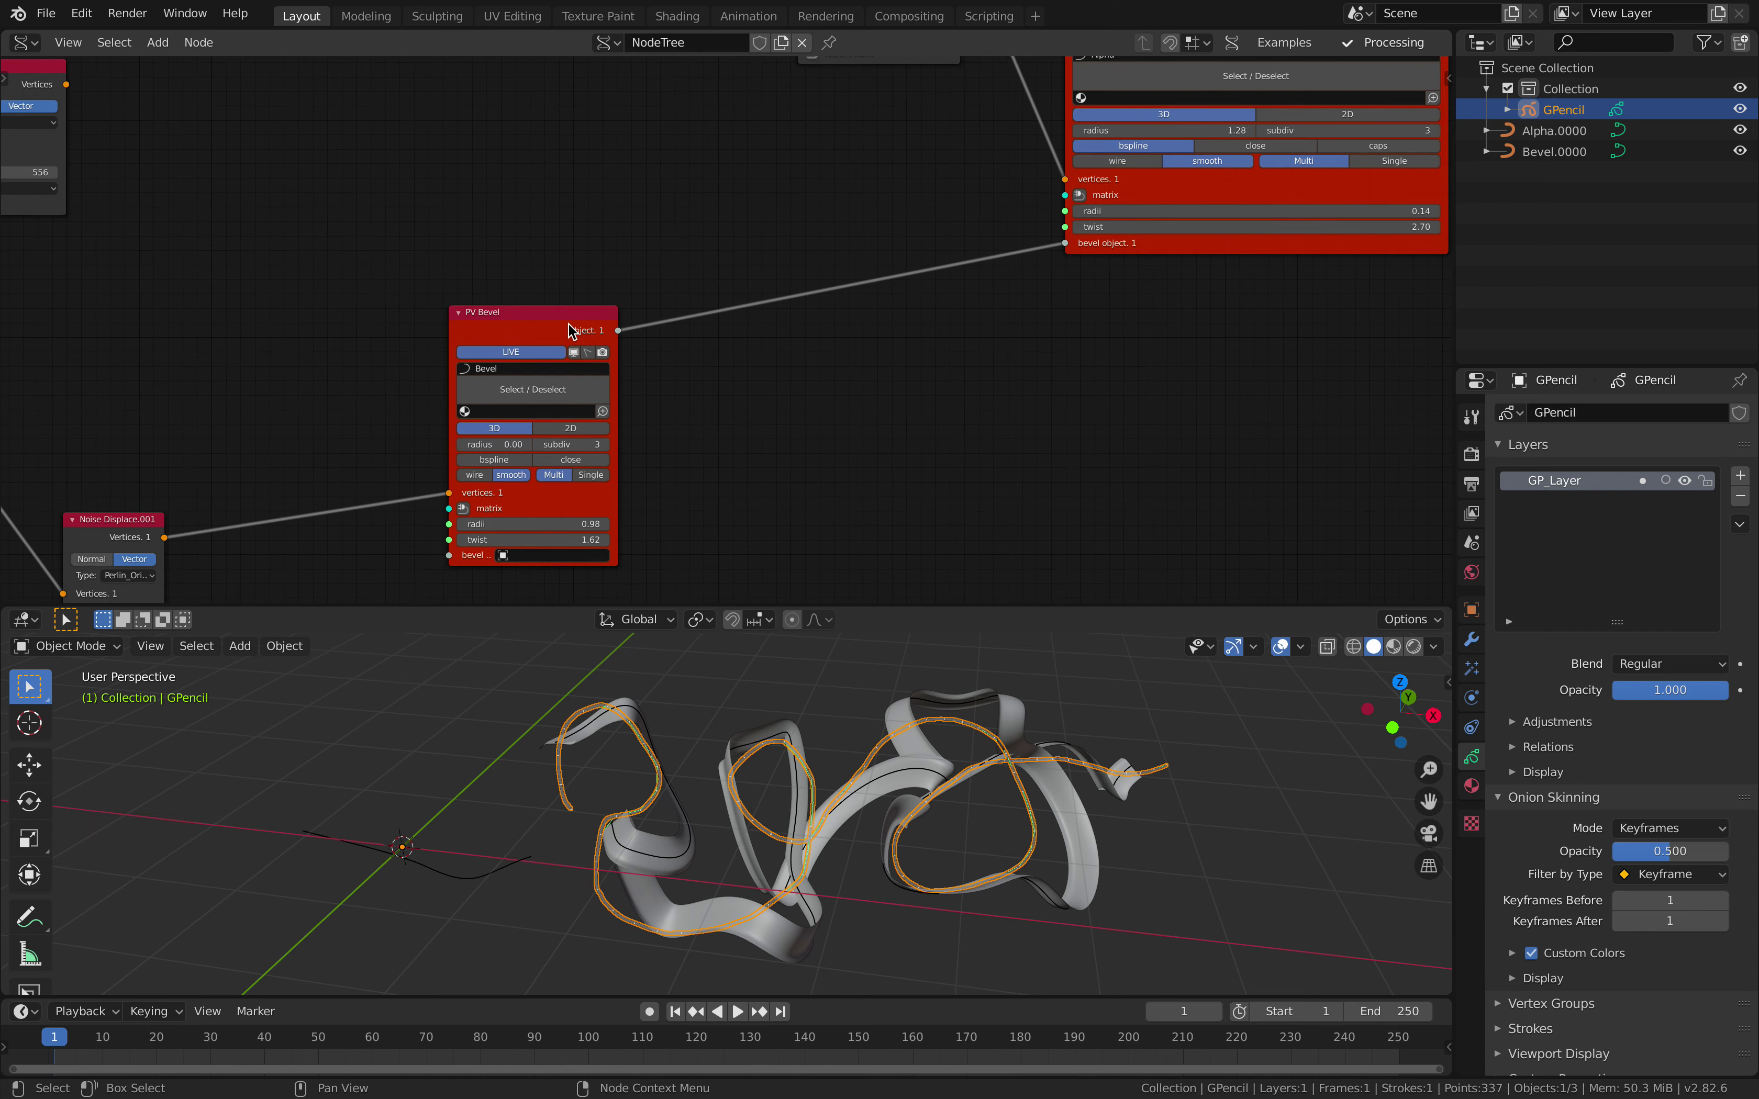
Step: Move PV Bevel closer to PV Alpha and set PV Alpha's radii to 0.26
left_click_drag(573, 330, 777, 283)
middle_click_drag(788, 298, 455, 416)
left_click_drag(863, 328, 806, 330)
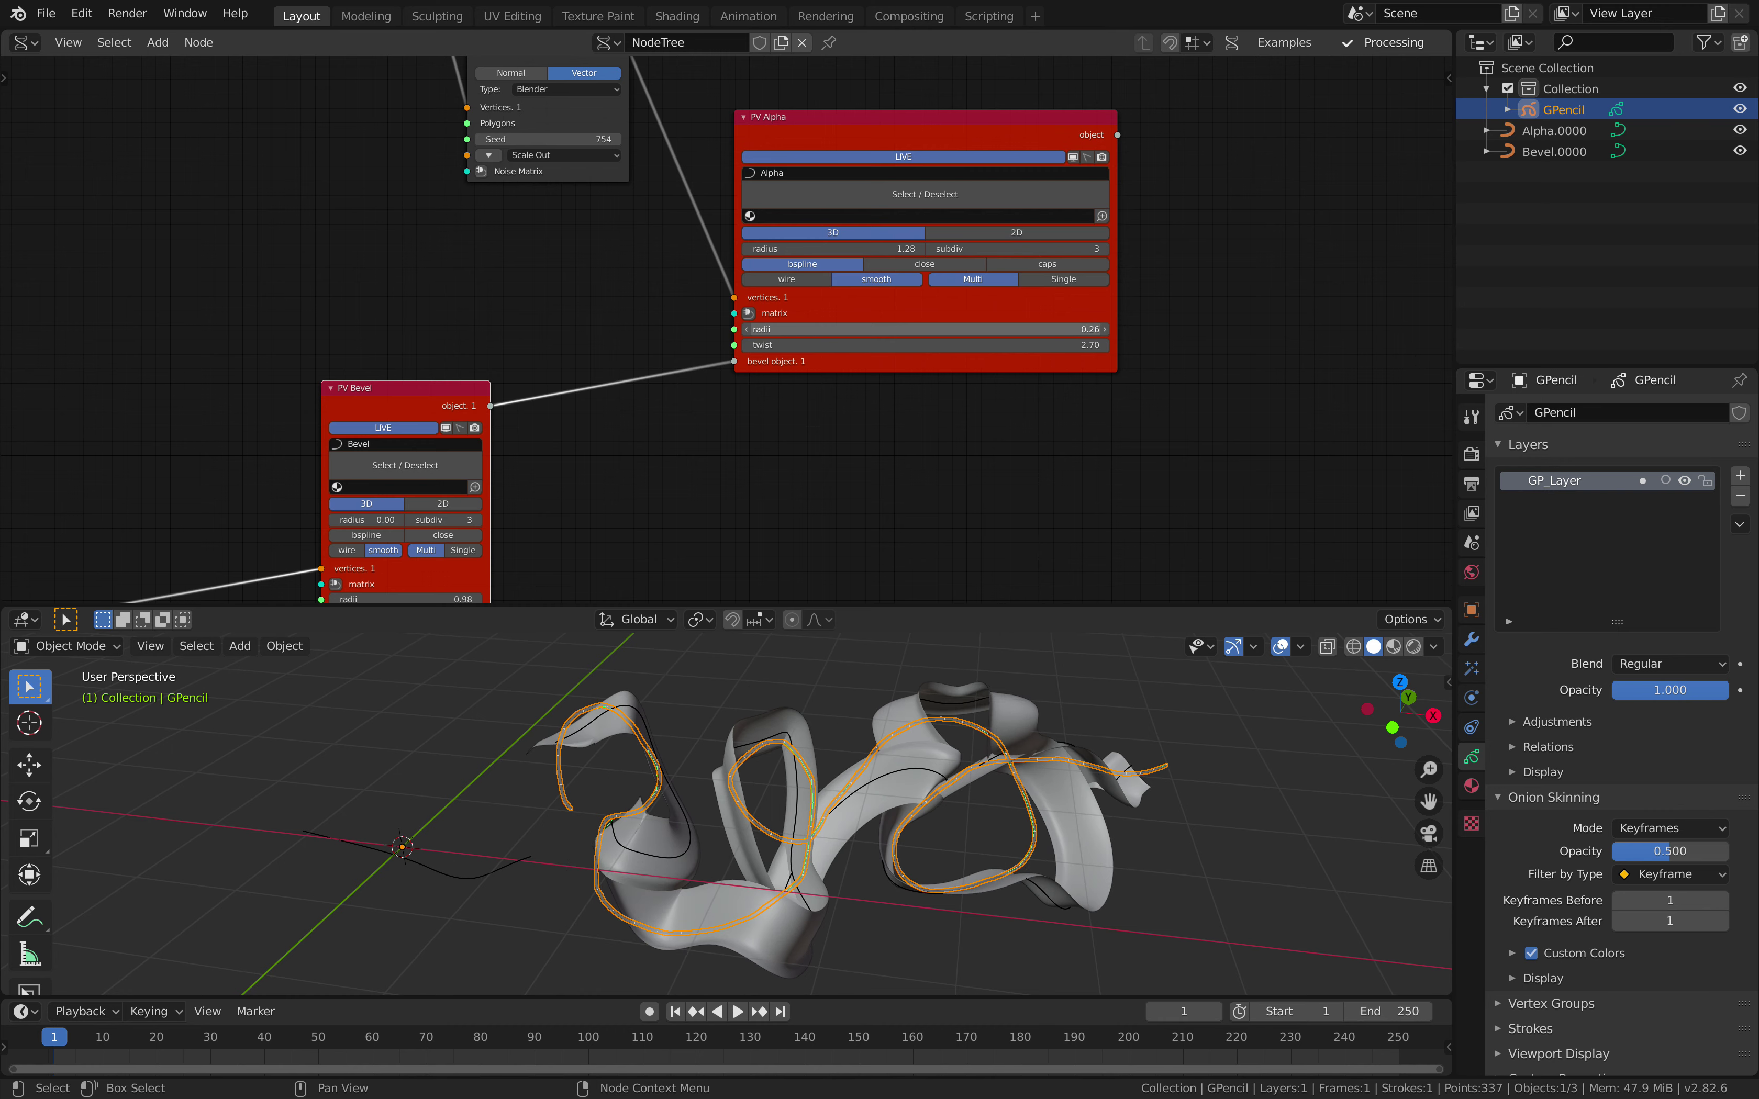
Step: Set the PV Bevel node's radii to 0.00
middle_click_drag(548, 383, 738, 226)
scroll(594, 366, "up", 2)
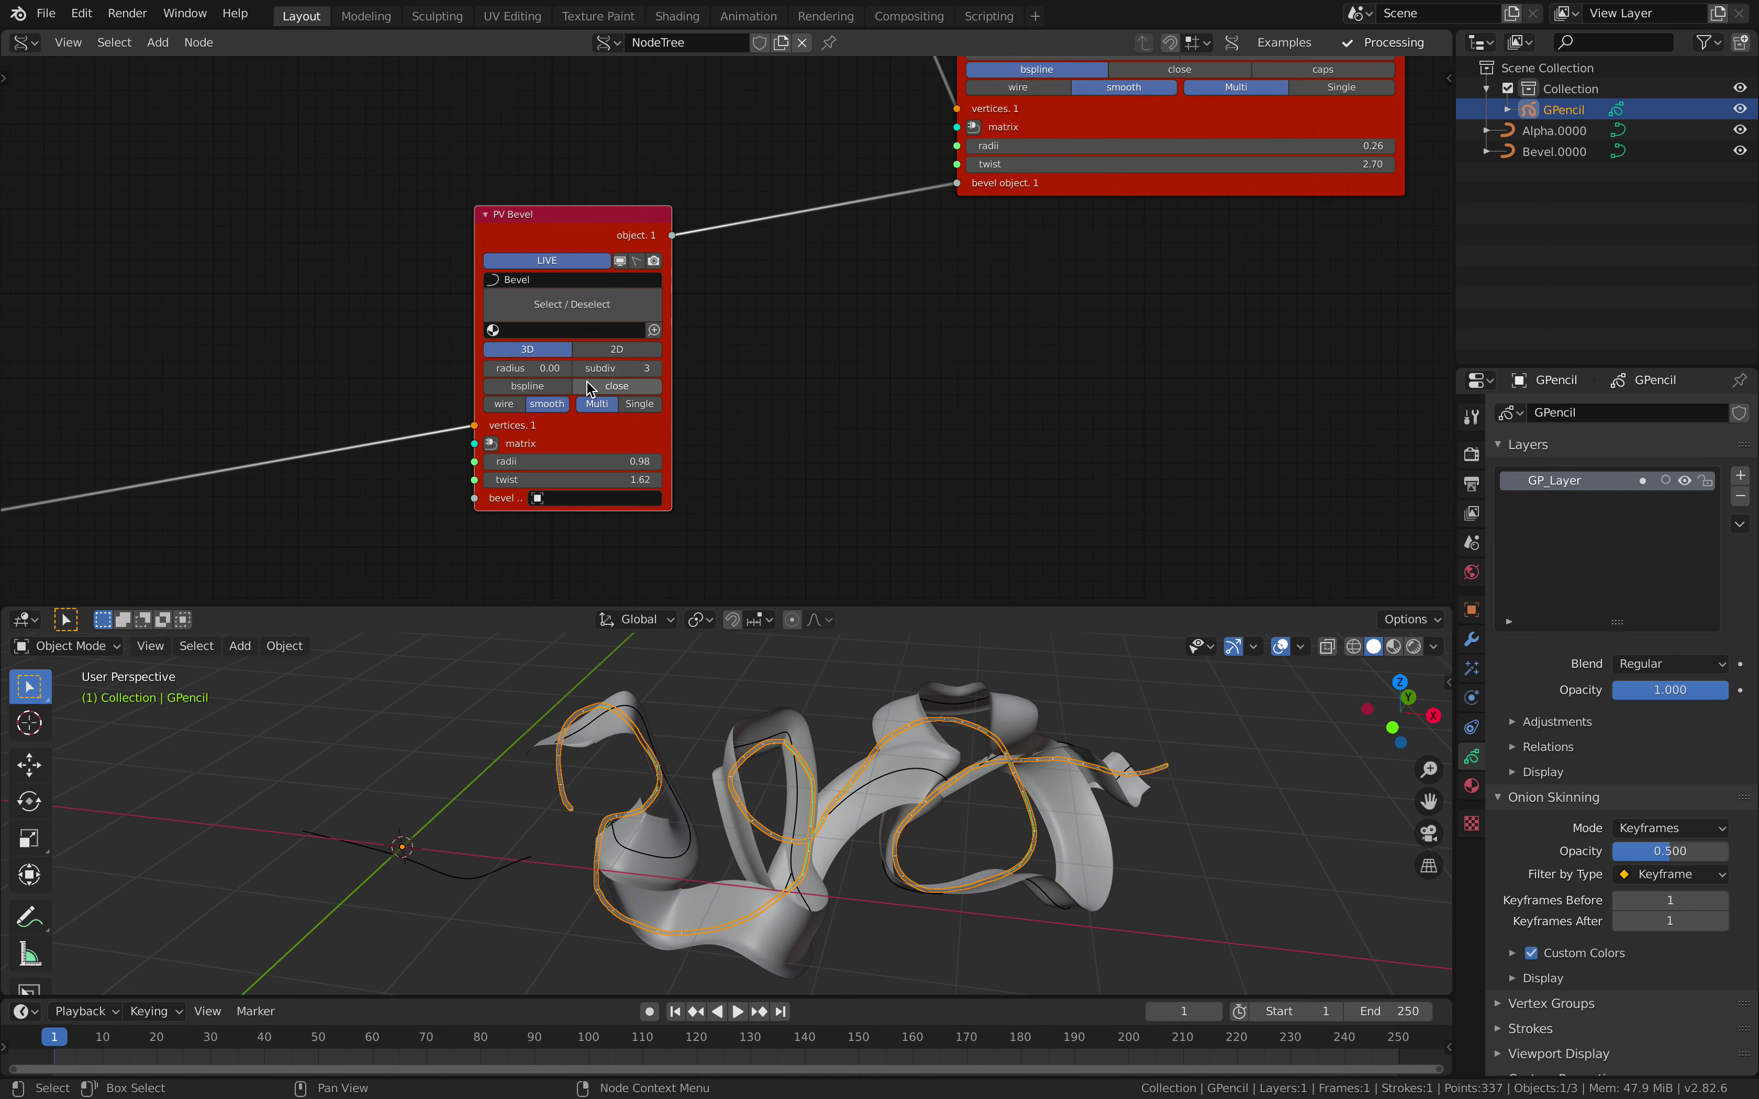
middle_click_drag(493, 419, 632, 382)
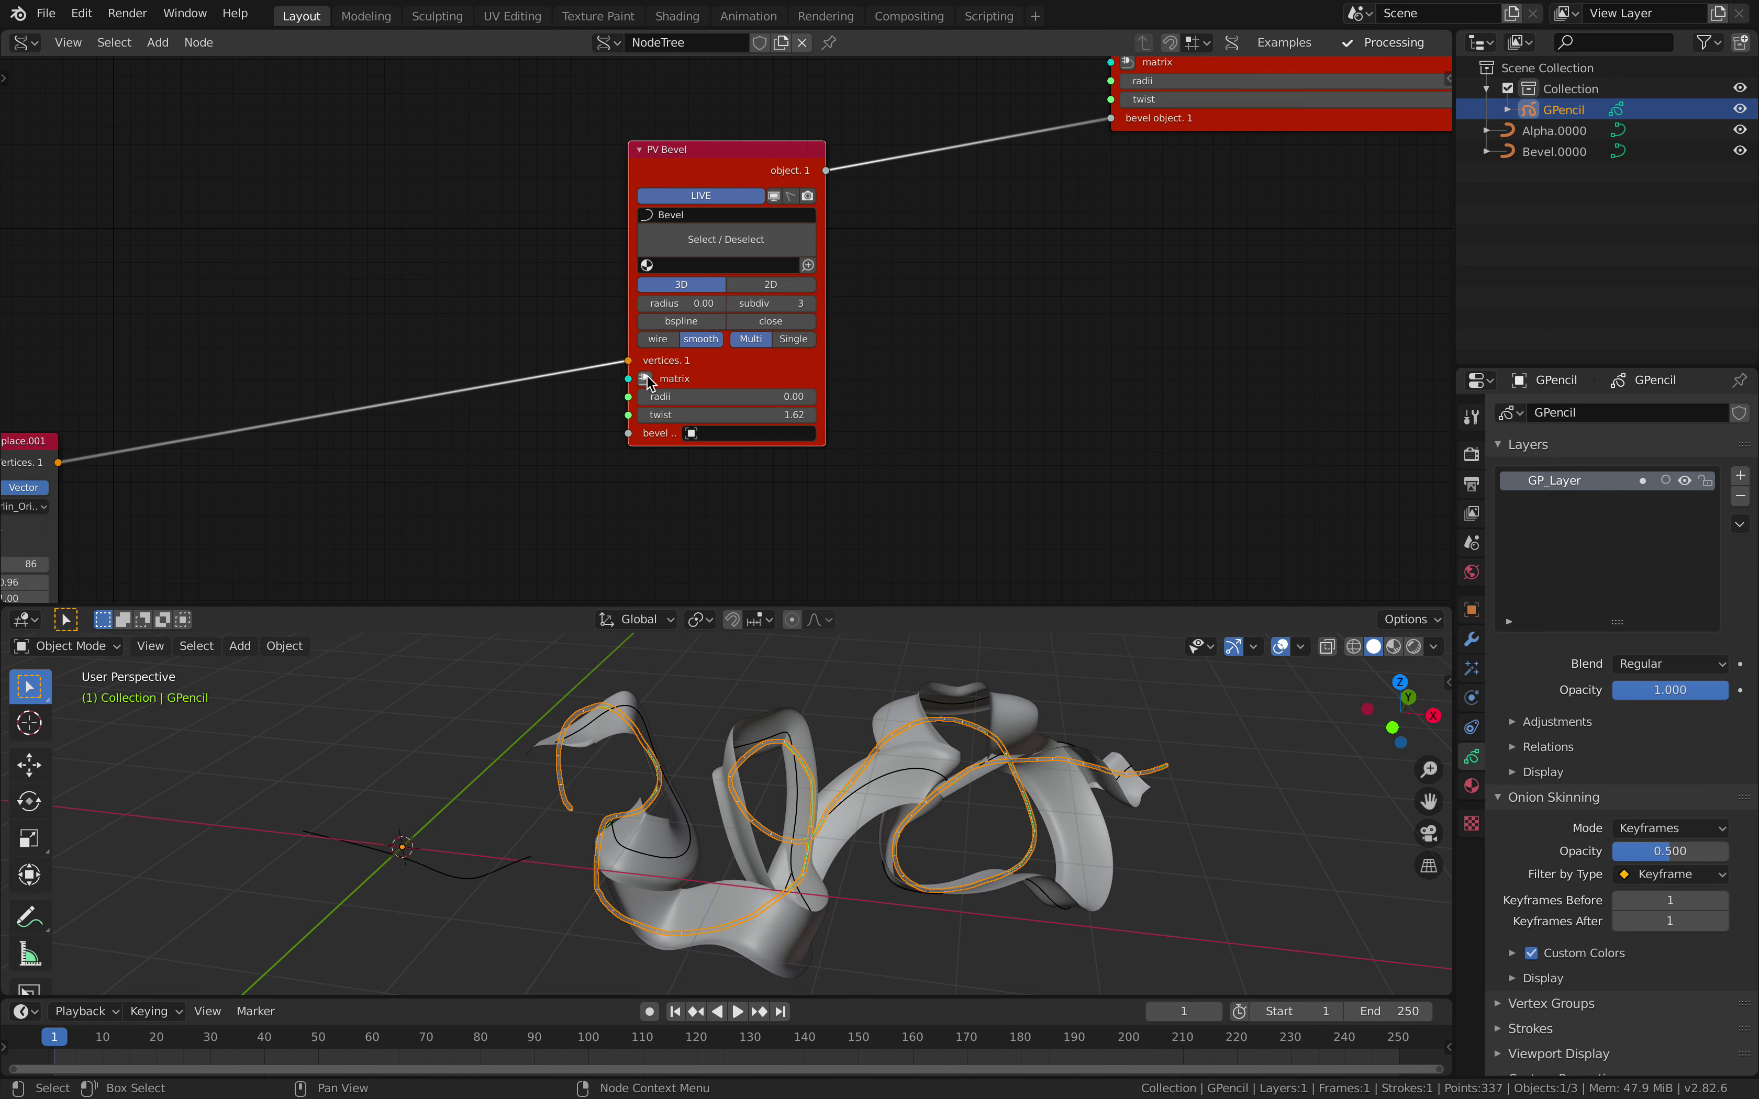
left_click(527, 284)
middle_click_drag(566, 281, 594, 287)
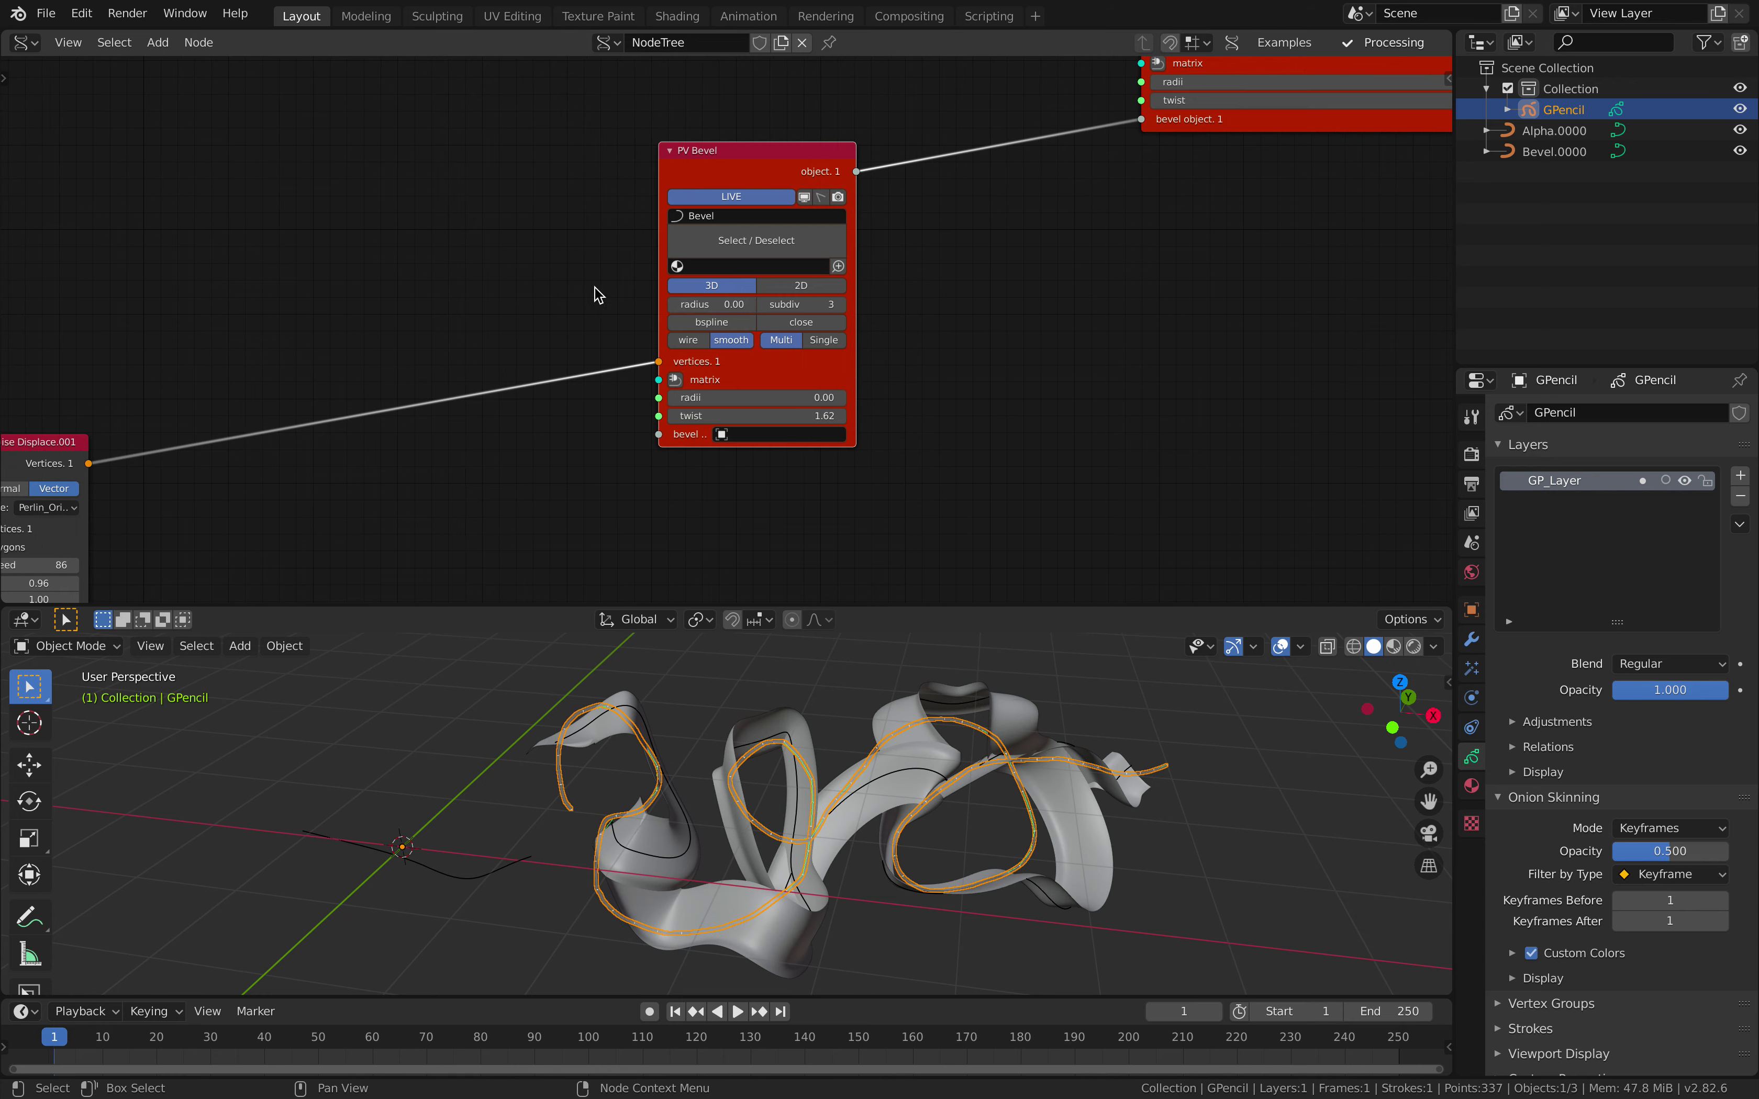
Step: Set the Noise Displace.001 seed to 170, its first two scale values to 1.32 and 1.06, and its output mode to Normal
middle_click_drag(336, 318, 774, 262)
left_click_drag(457, 514, 578, 515)
left_click_drag(456, 478, 614, 481)
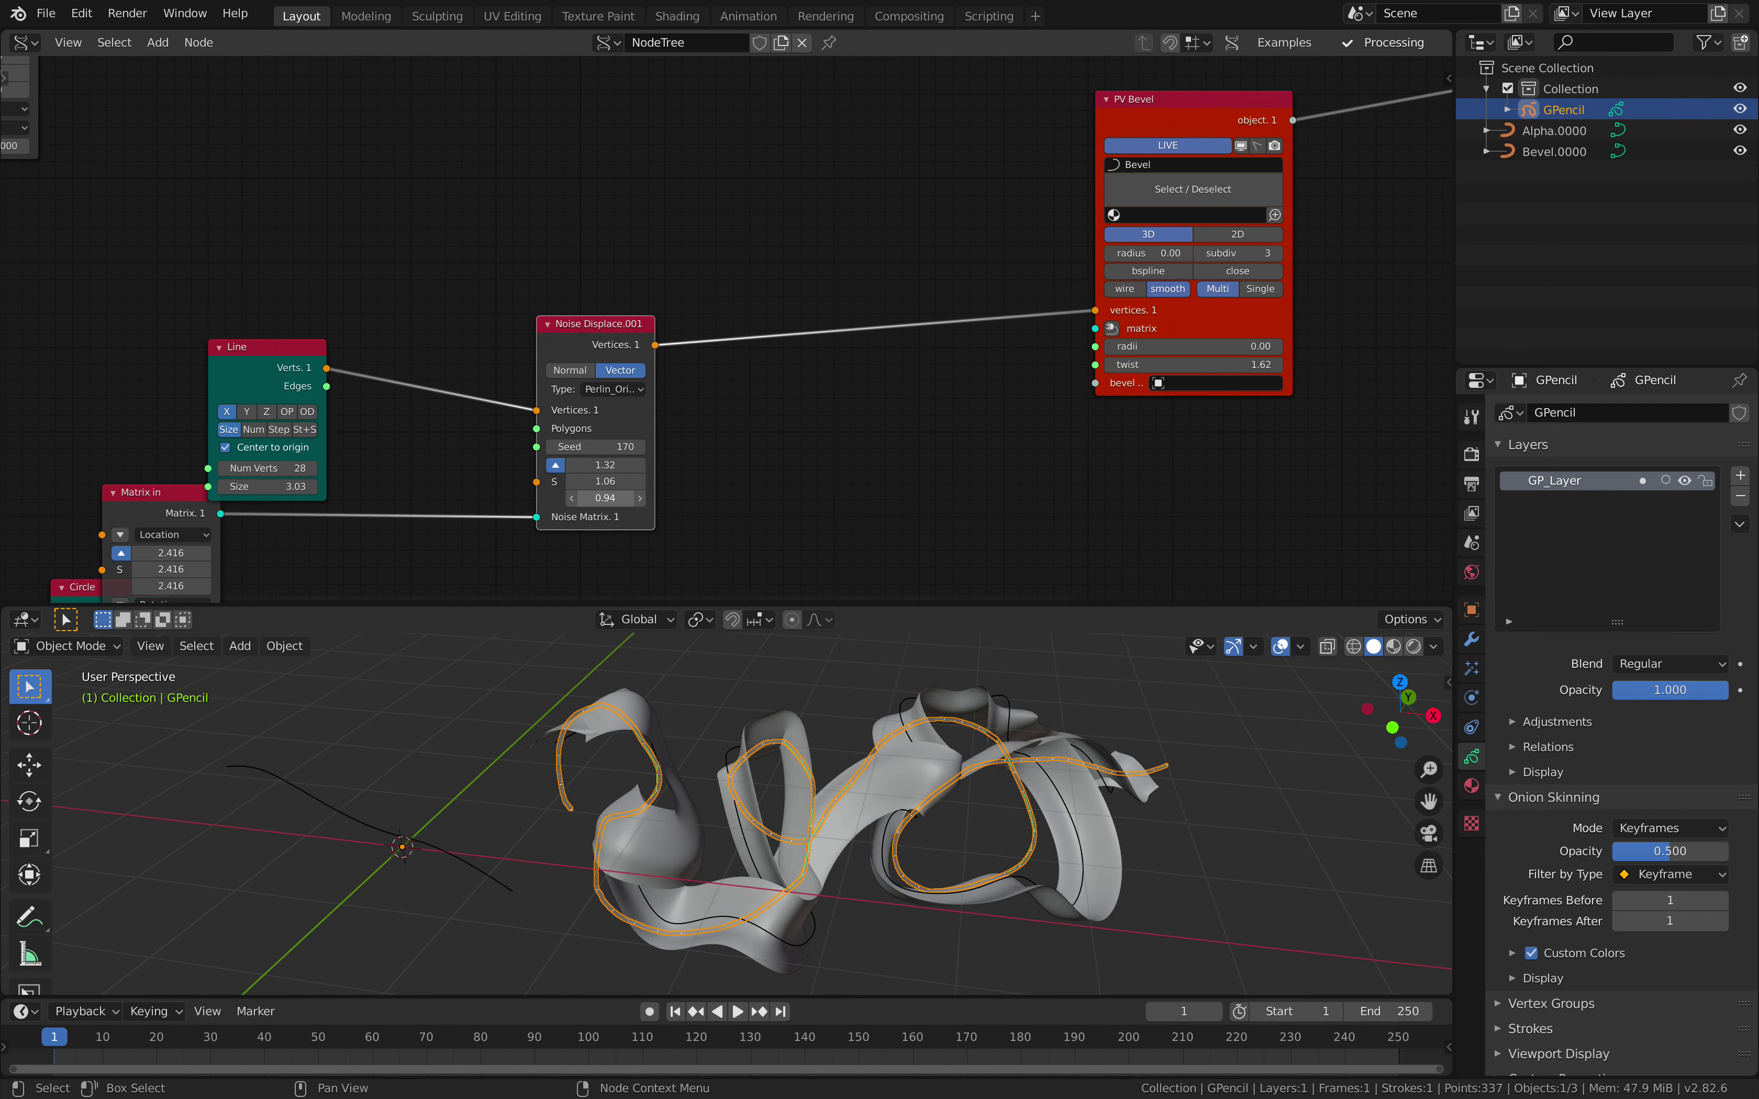
left_click(570, 371)
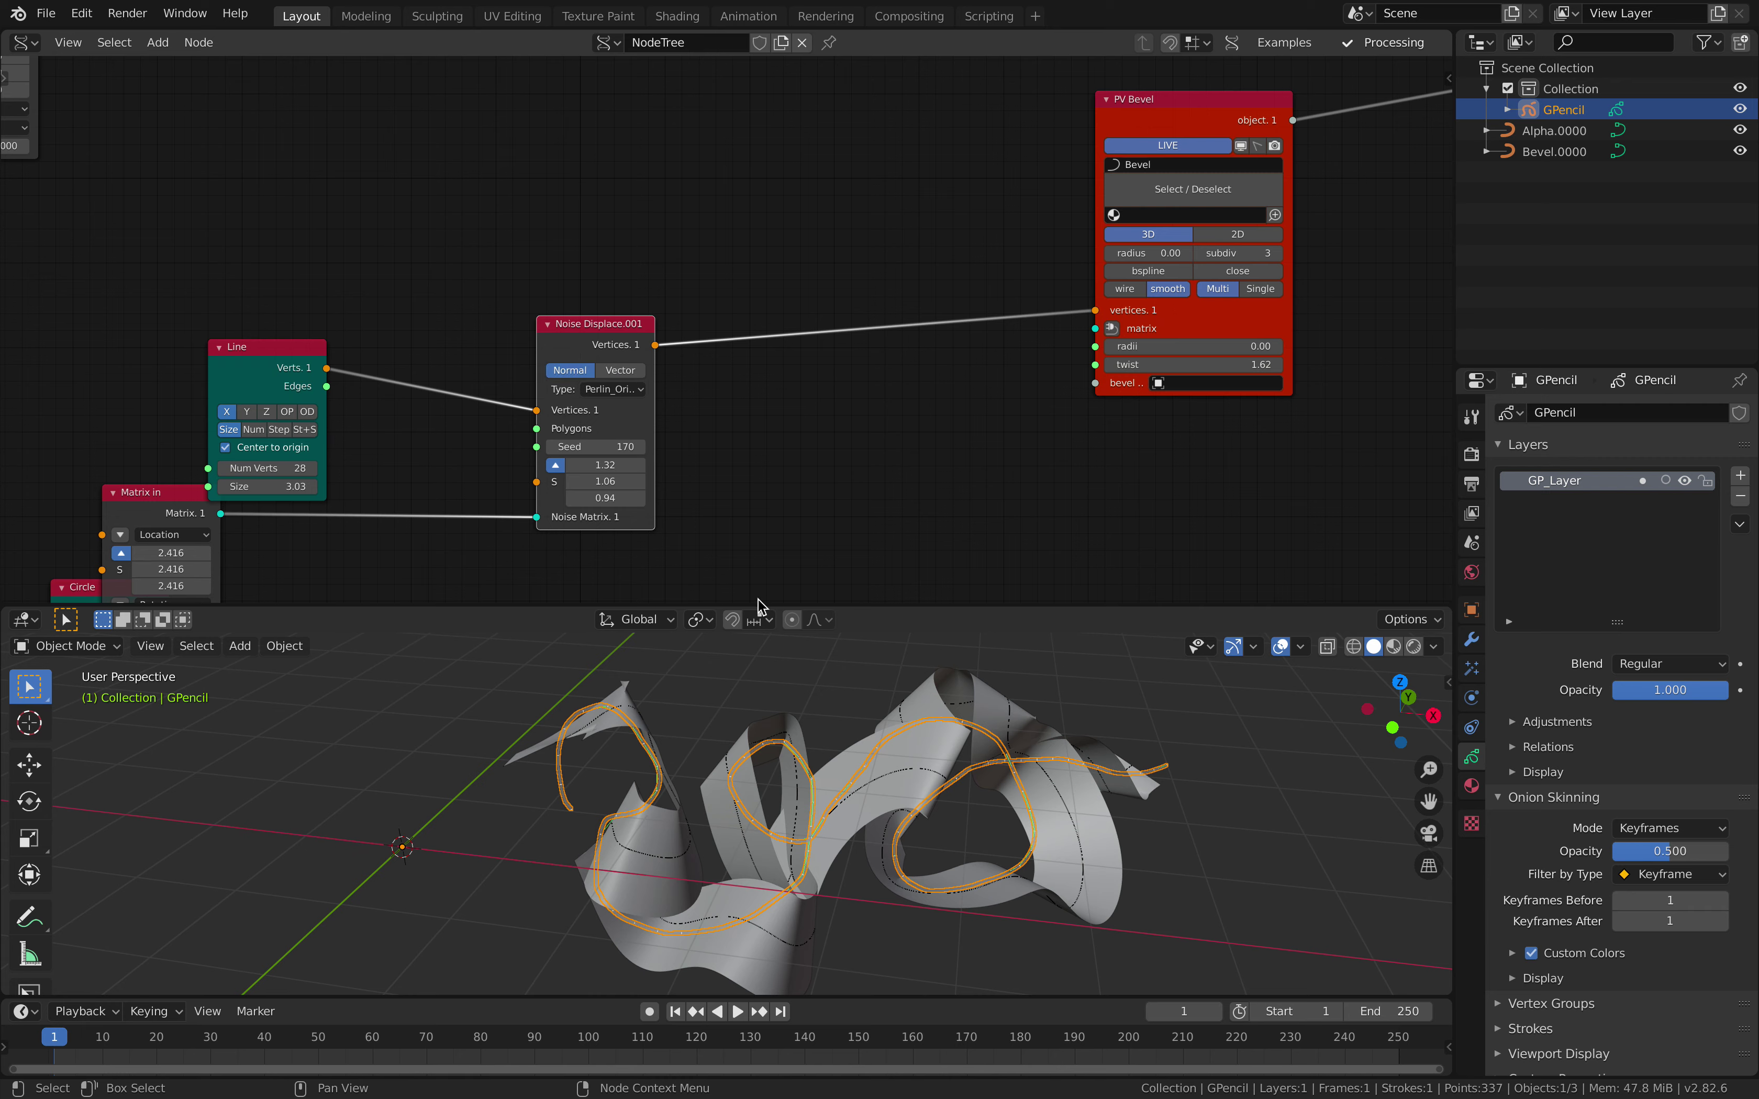
Step: Widen Noise Displace.001 and set it to Vector mode with Cellnoise type, seed 222 and second scale value 1.72
middle_click_drag(763, 661, 782, 660)
left_click_drag(596, 446, 745, 399)
left_click(617, 371)
left_click(710, 389)
left_click(689, 575)
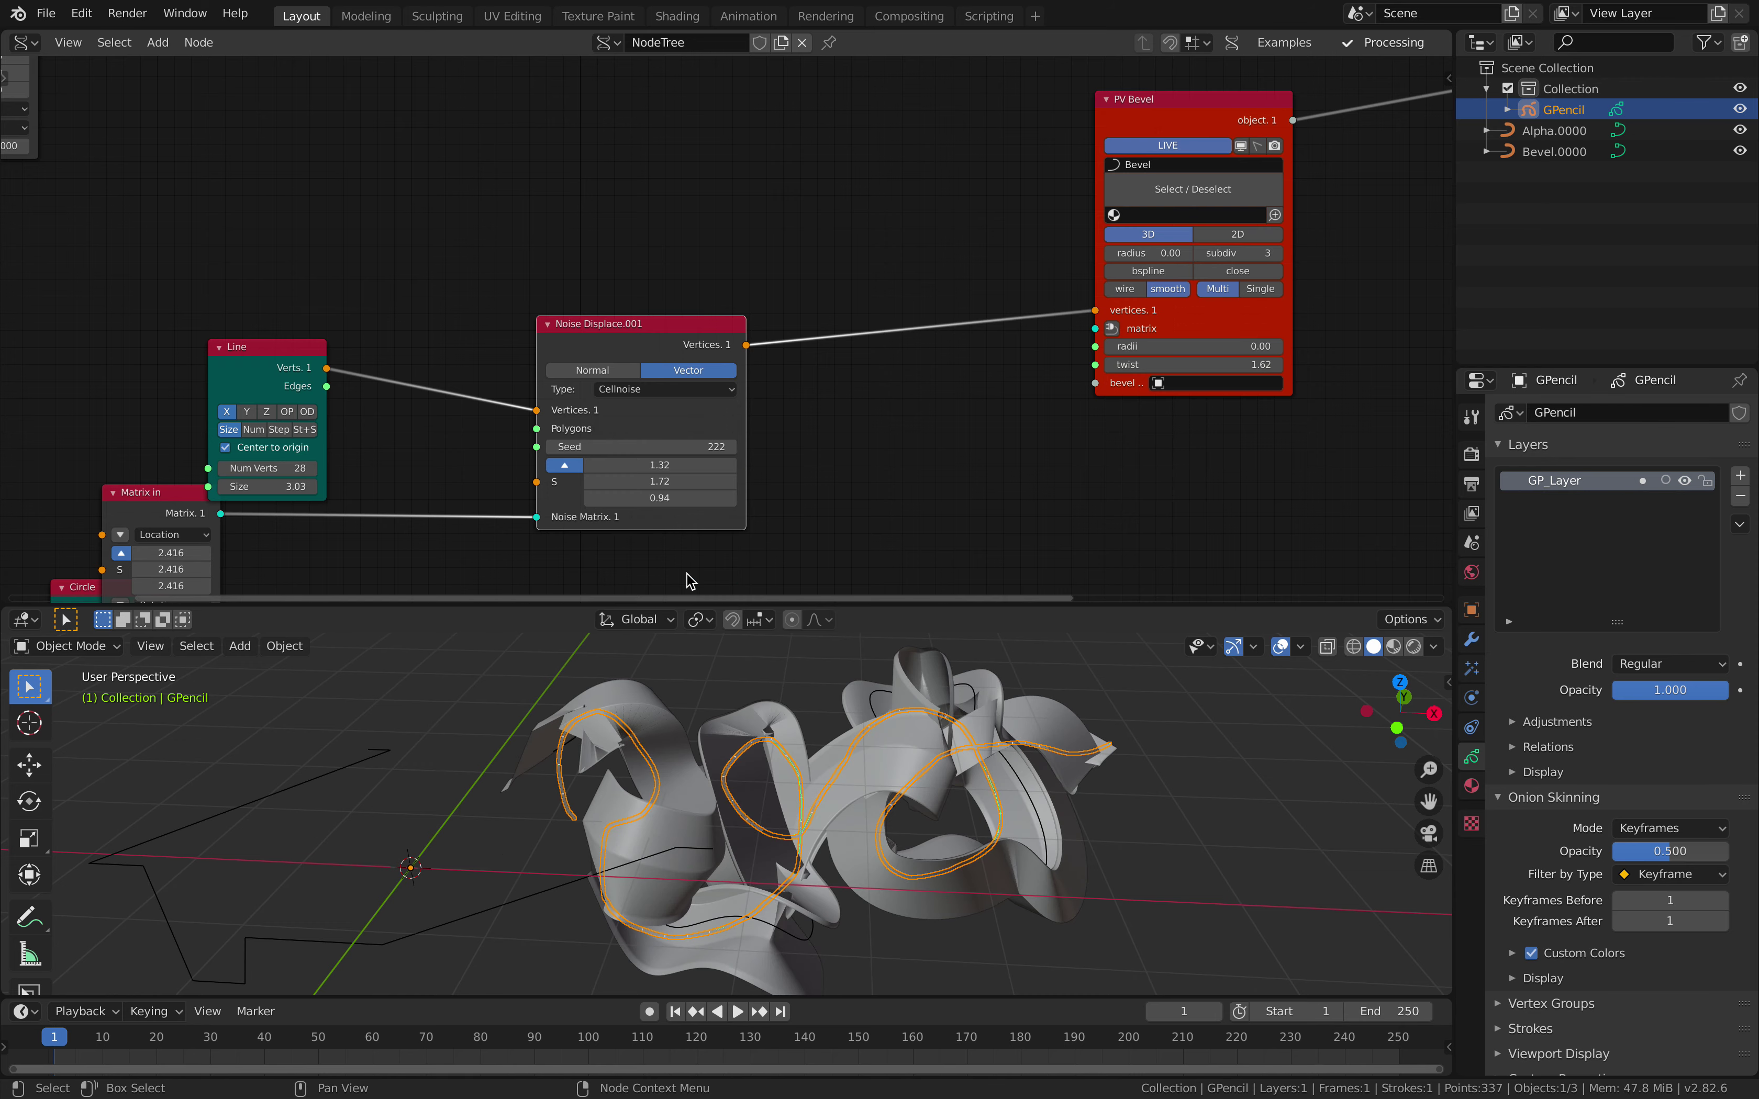
Step: Set the bevel Line node to 6 vertices and size 4.71, and spread it, Noise Displace.001 and Matrix in apart
middle_click_drag(300, 456, 405, 411)
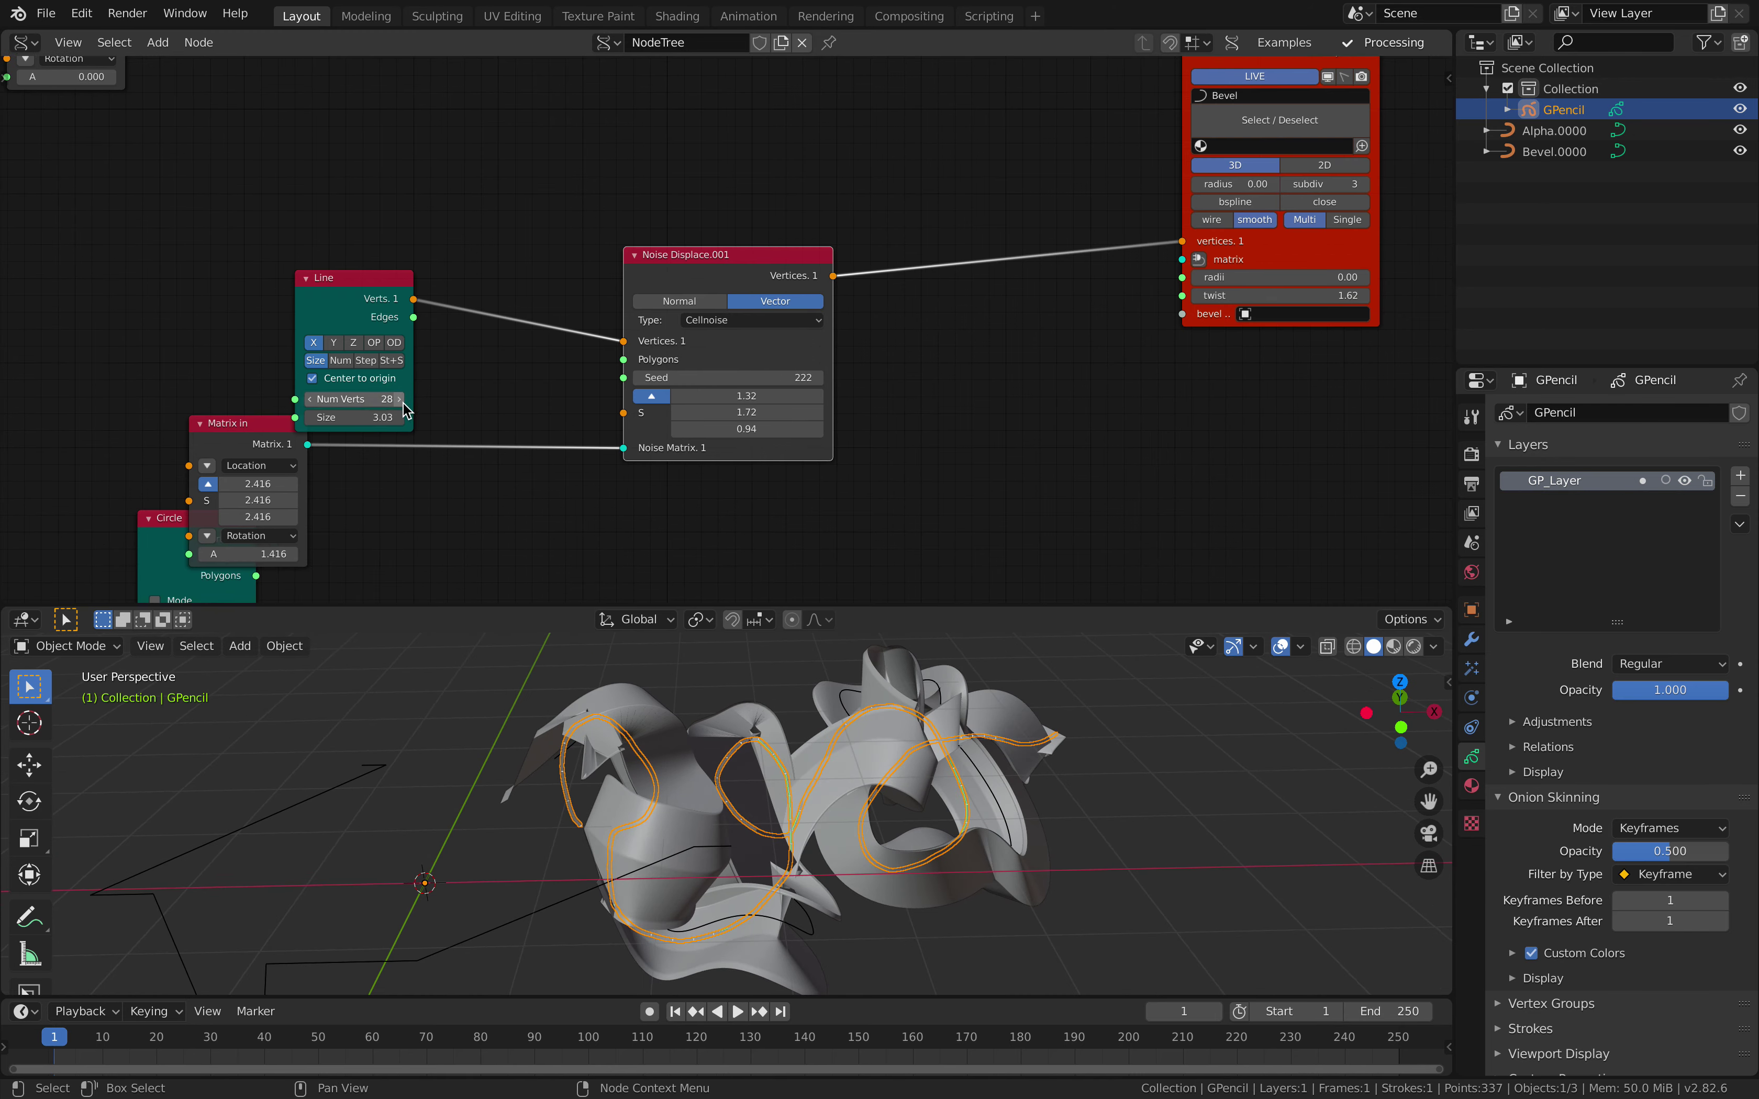
mouse_move(355, 398)
left_mouse_down()
mouse_move(331, 399)
mouse_move(410, 417)
mouse_move(345, 417)
mouse_move(372, 417)
left_mouse_up()
left_click_drag(686, 262, 748, 243)
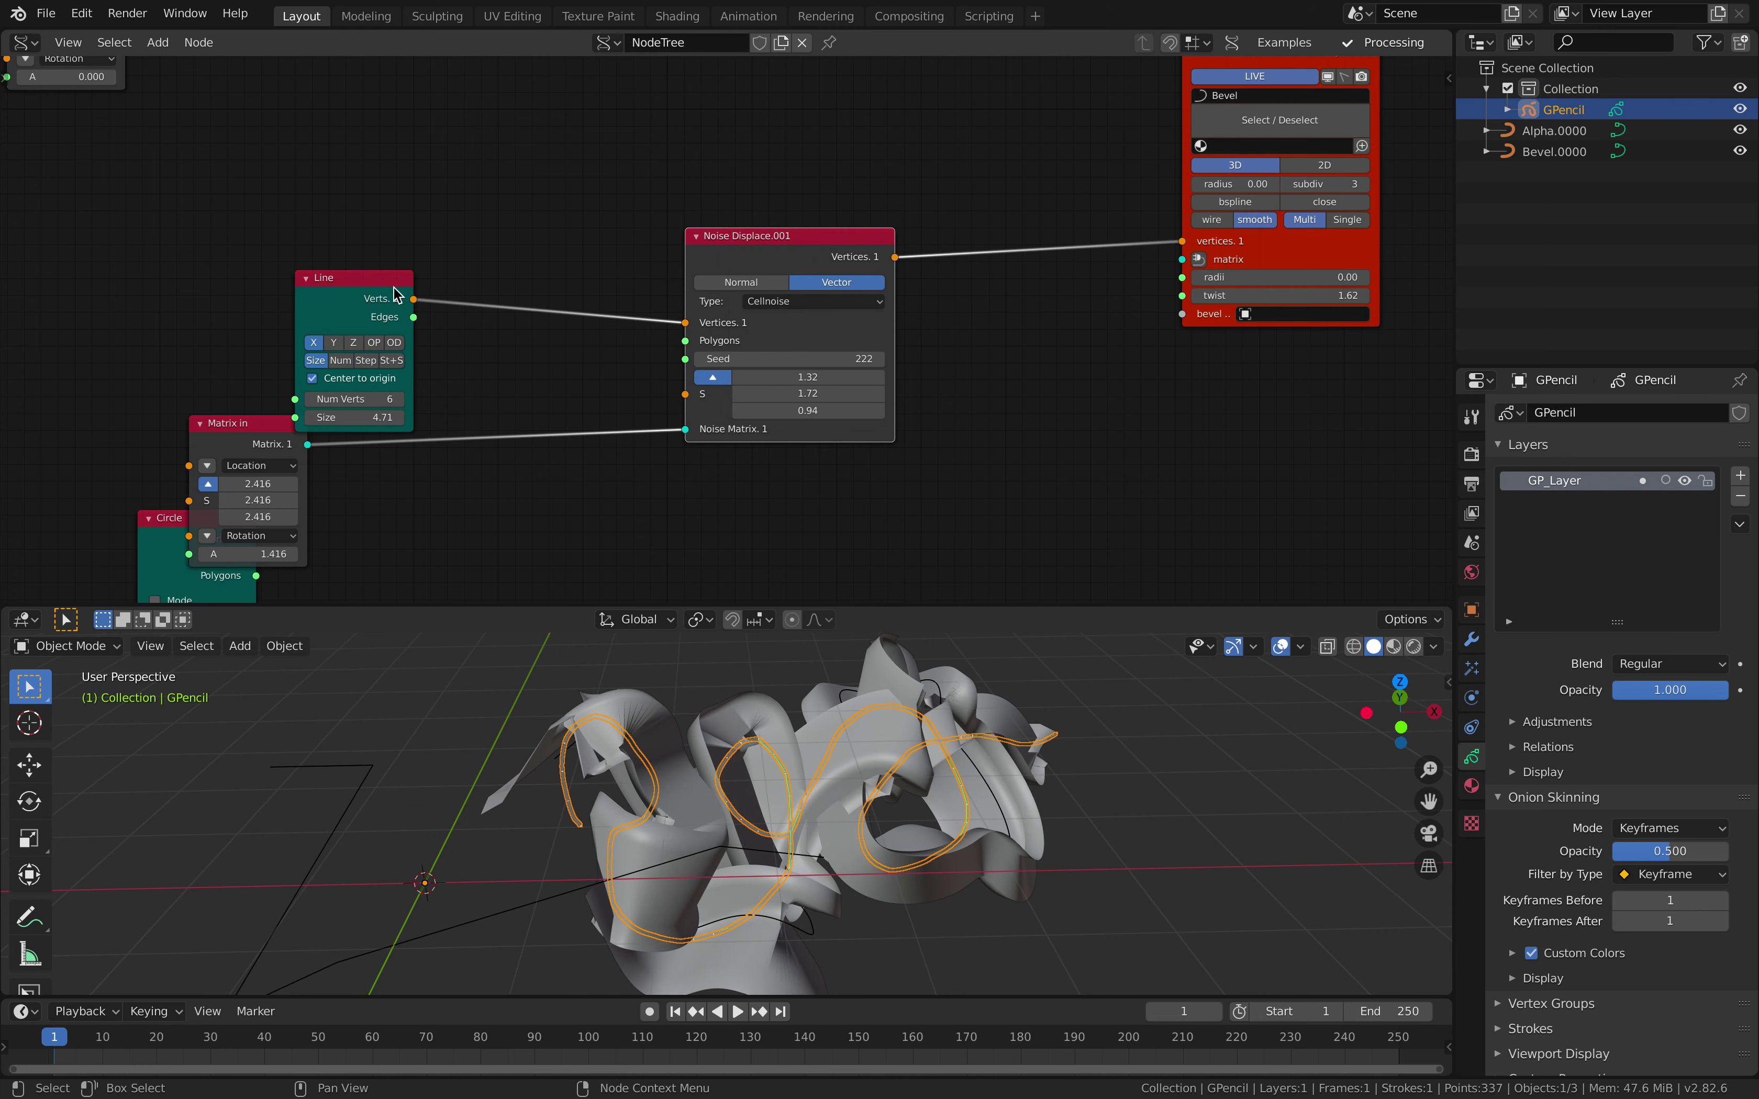
left_click_drag(398, 295, 556, 222)
left_click_drag(280, 424, 419, 412)
middle_click_drag(752, 289, 438, 320)
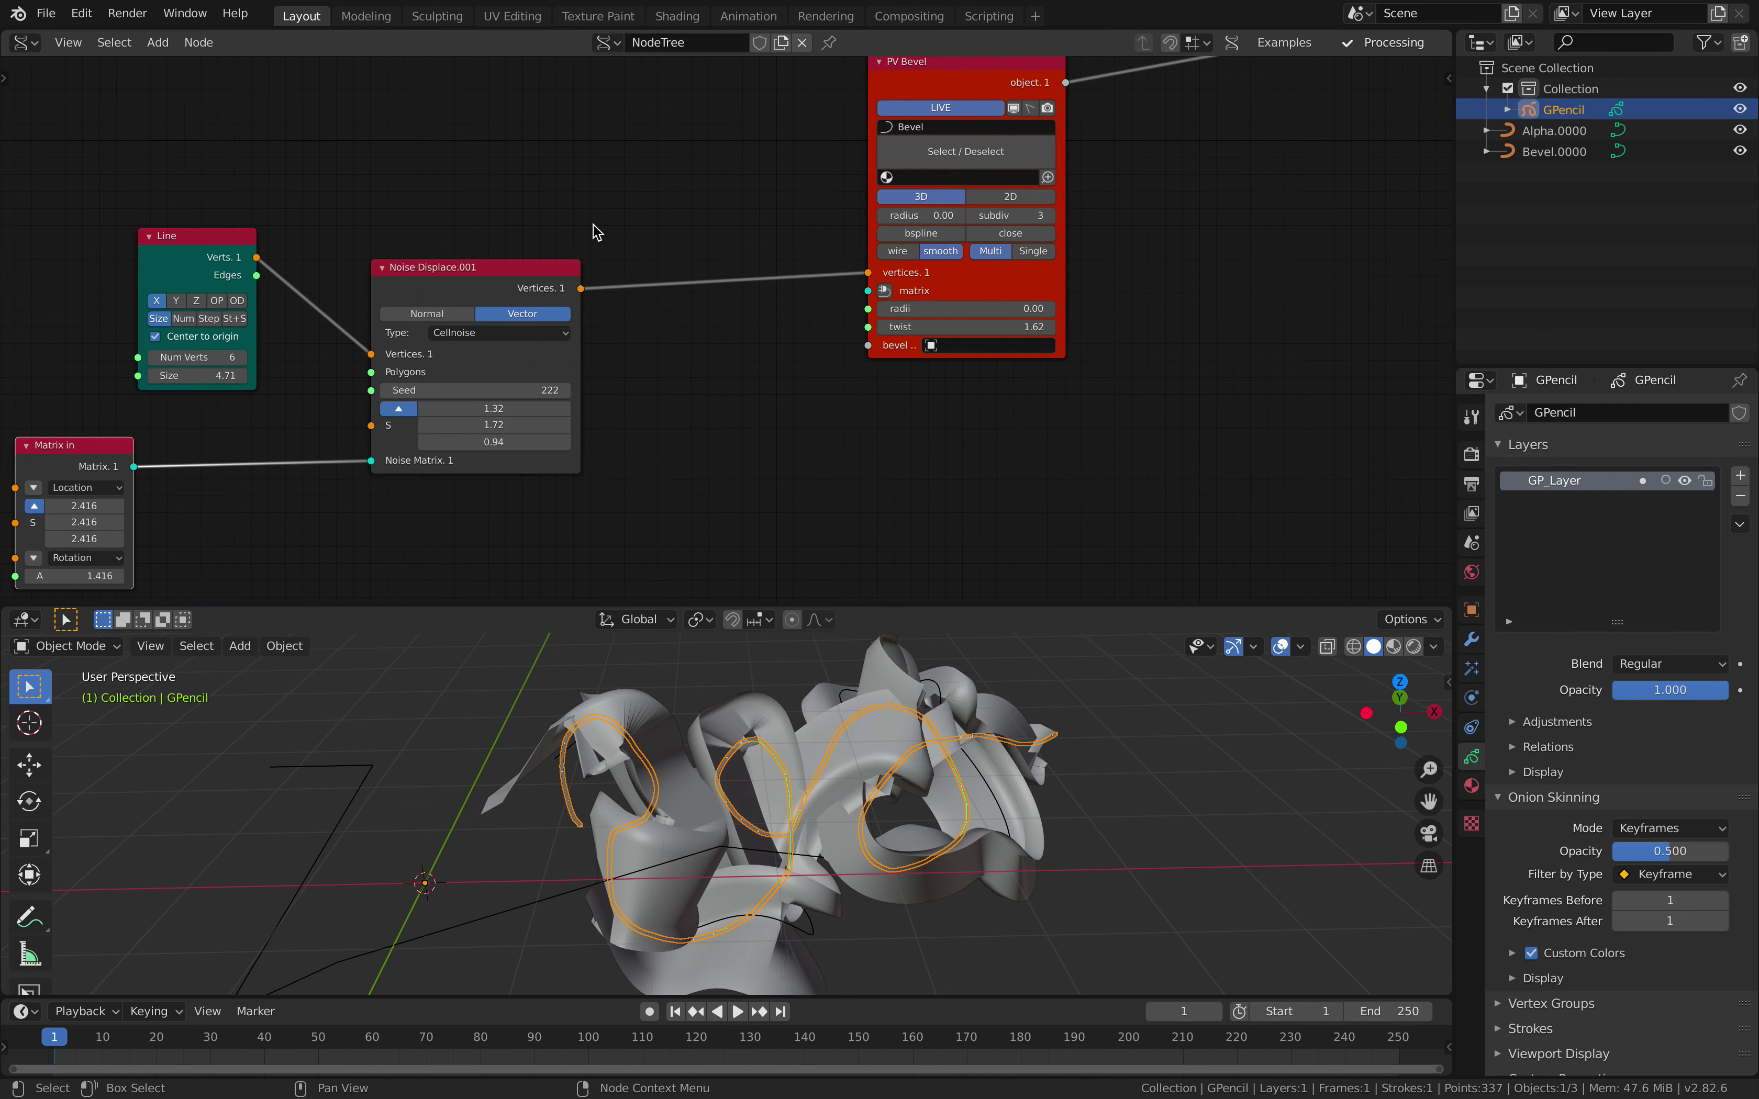
Step: Save the file, add a Randomize node above Noise Displace.001, and feed it the Line node's vertices
key("ctrl+s")
key("alt+space")
type("randomzi")
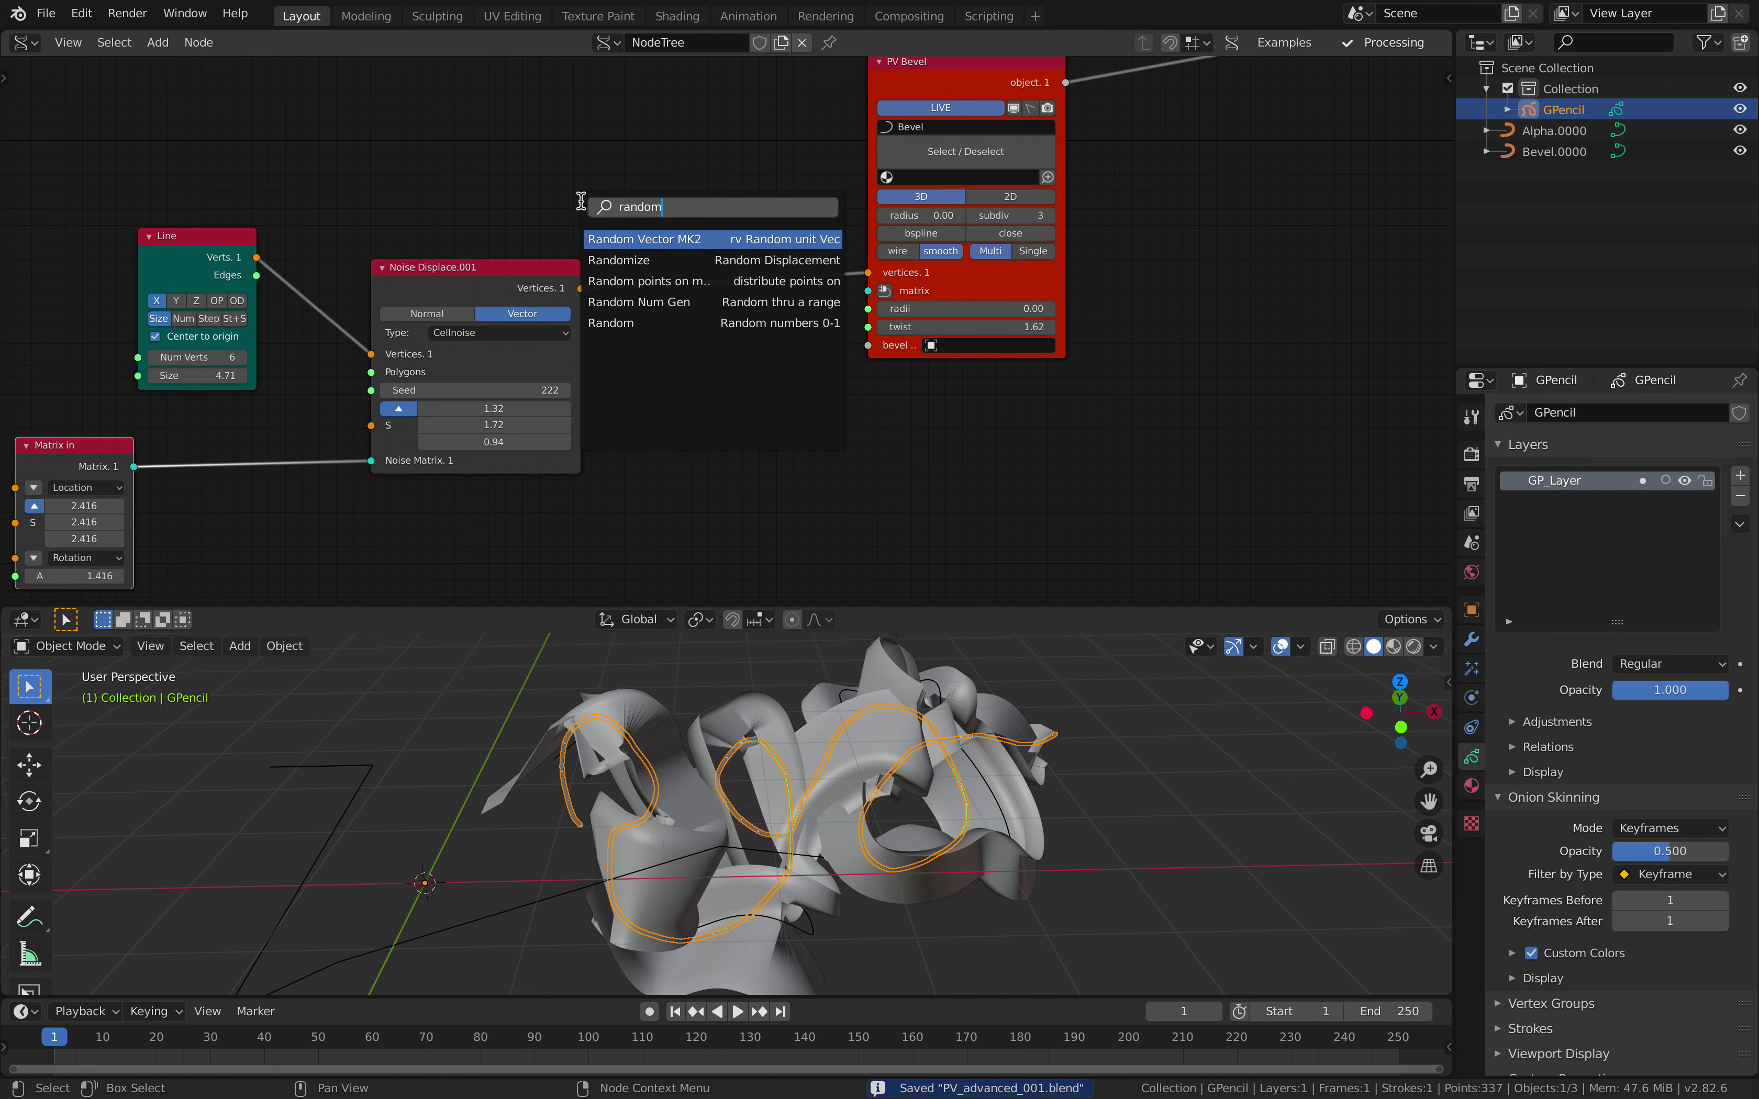
key("Return")
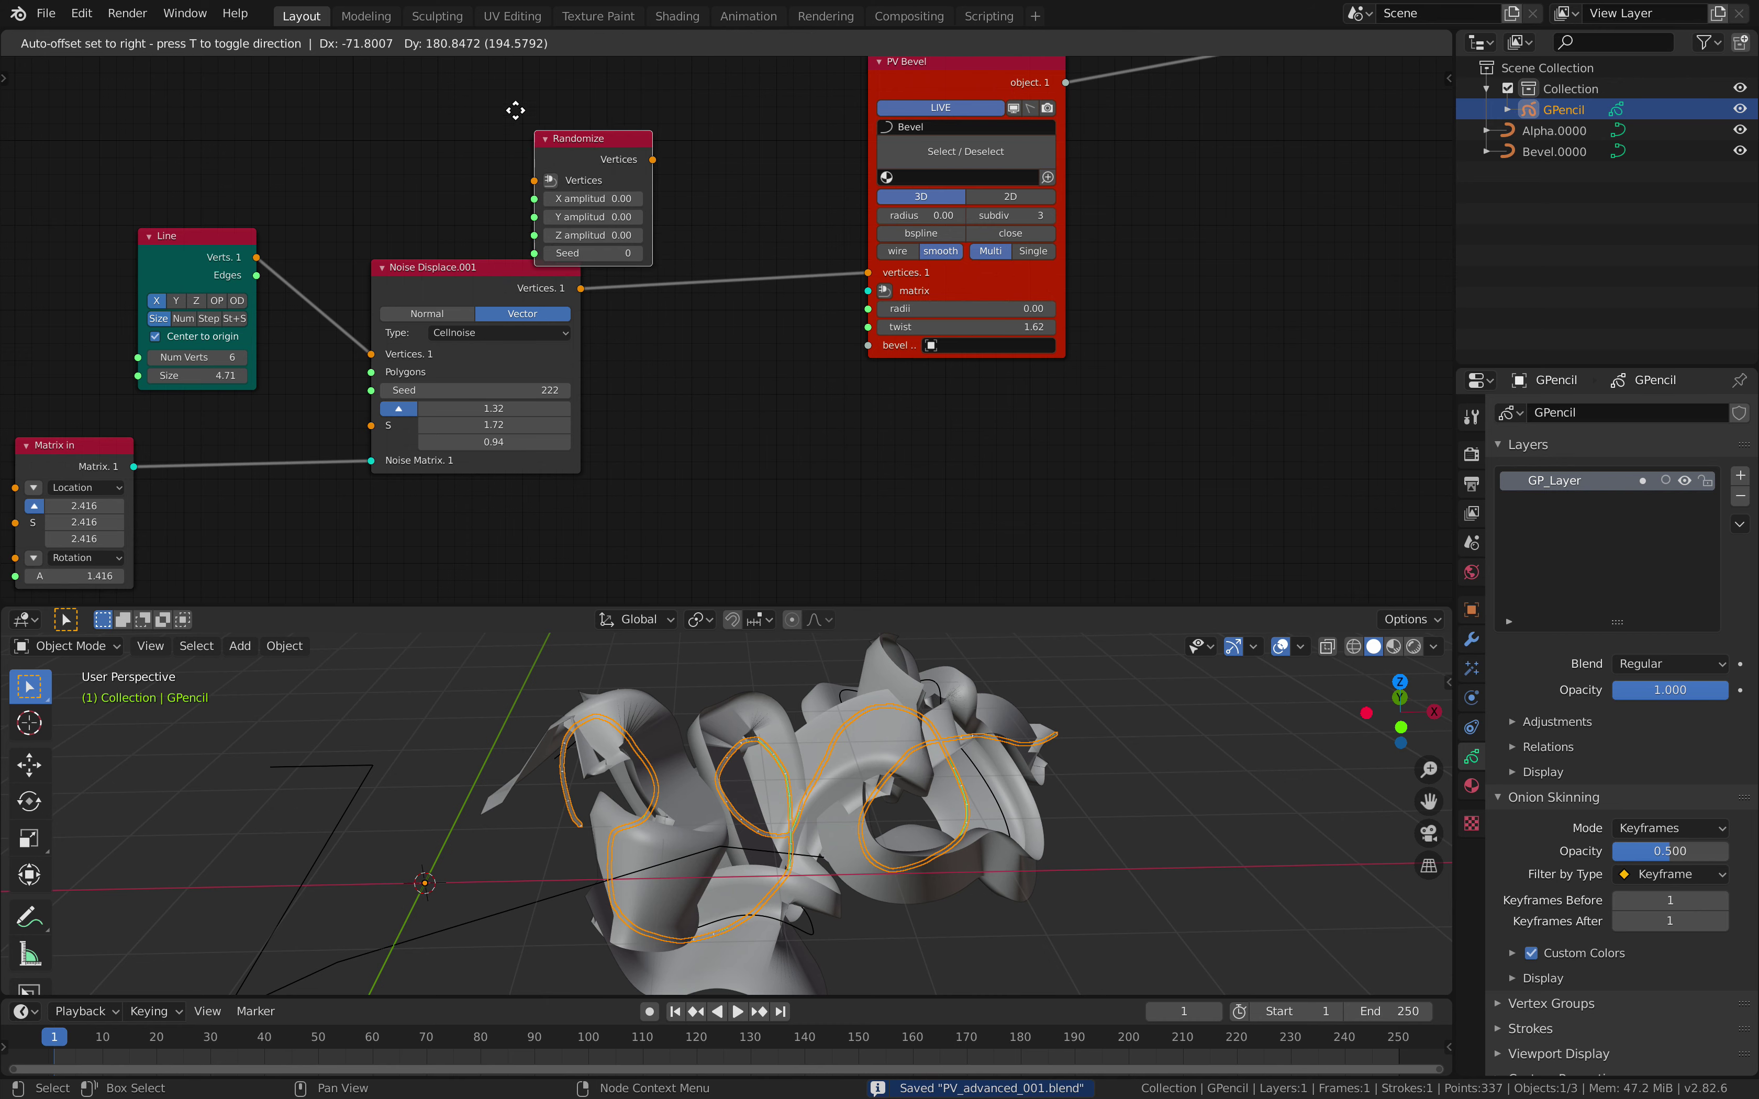
left_click(509, 102)
left_click_drag(262, 257, 494, 137)
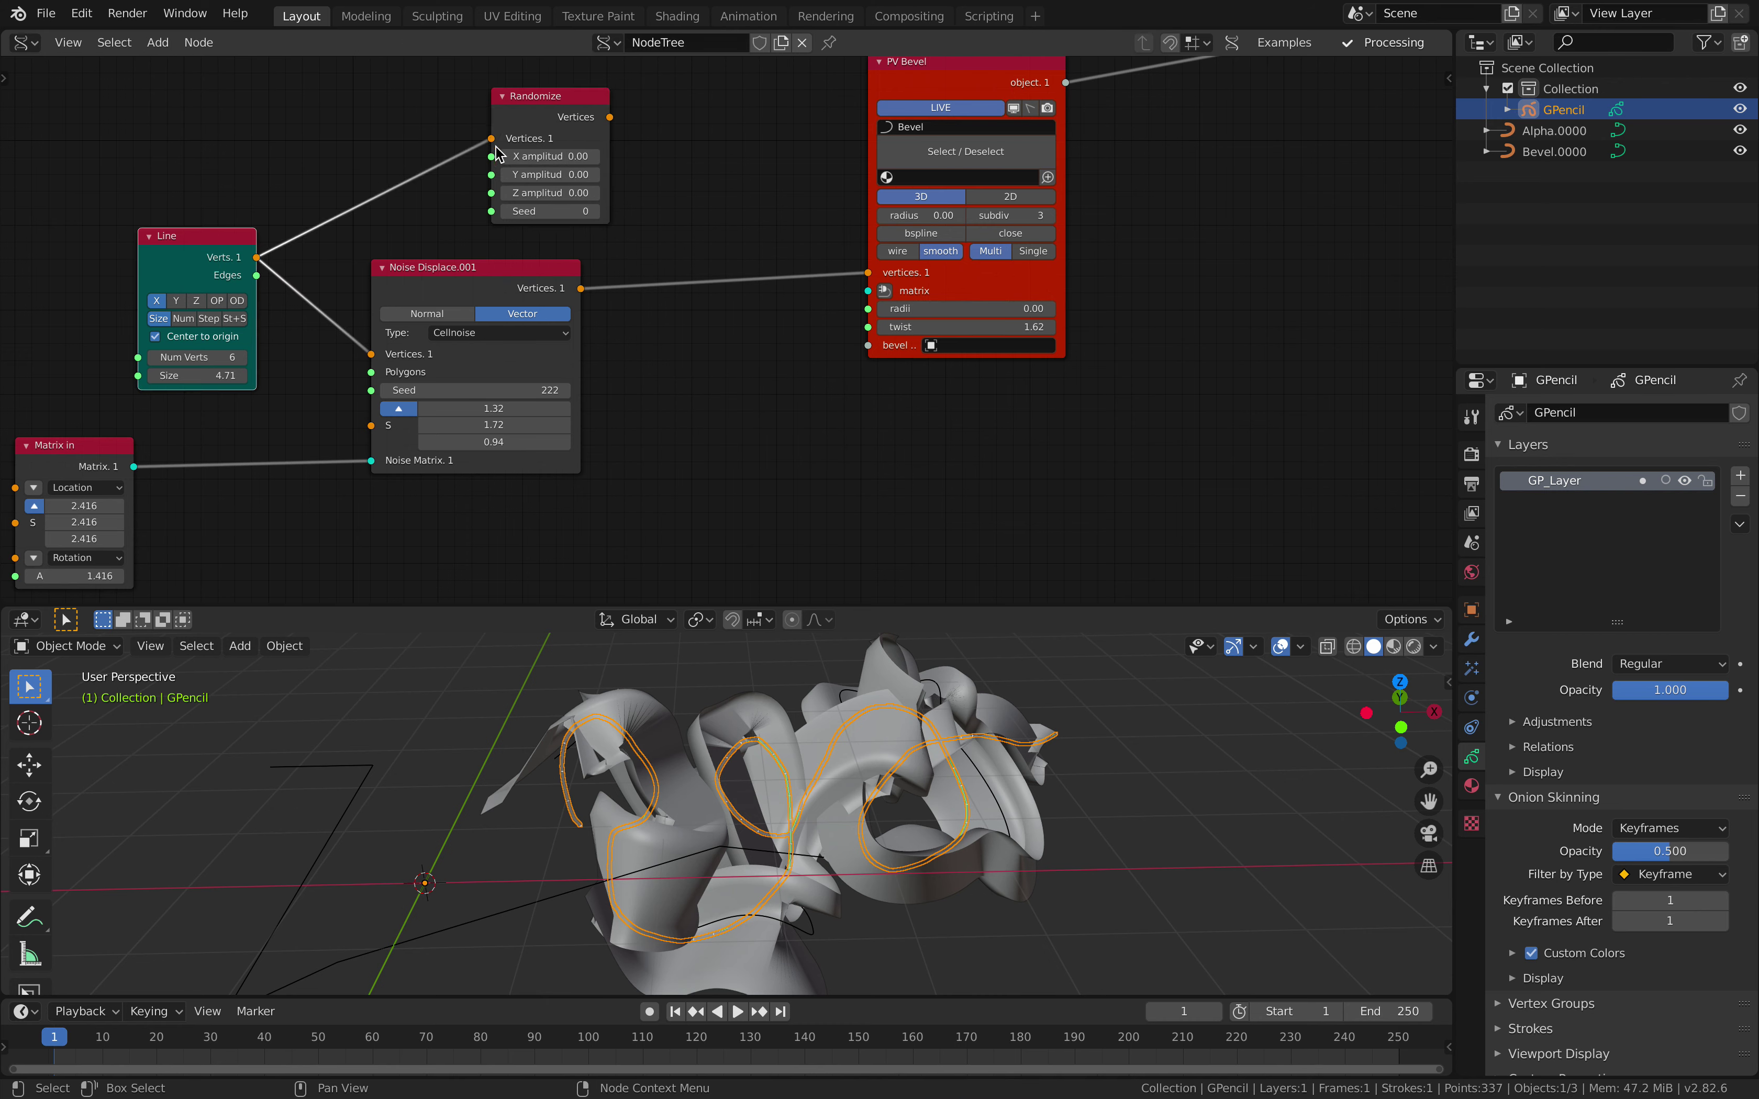
Step: Turn off Center to origin on the Line node and connect Randomize's vertices to PV Bevel's vertices input
left_click(208, 339)
left_click_drag(609, 116, 733, 114)
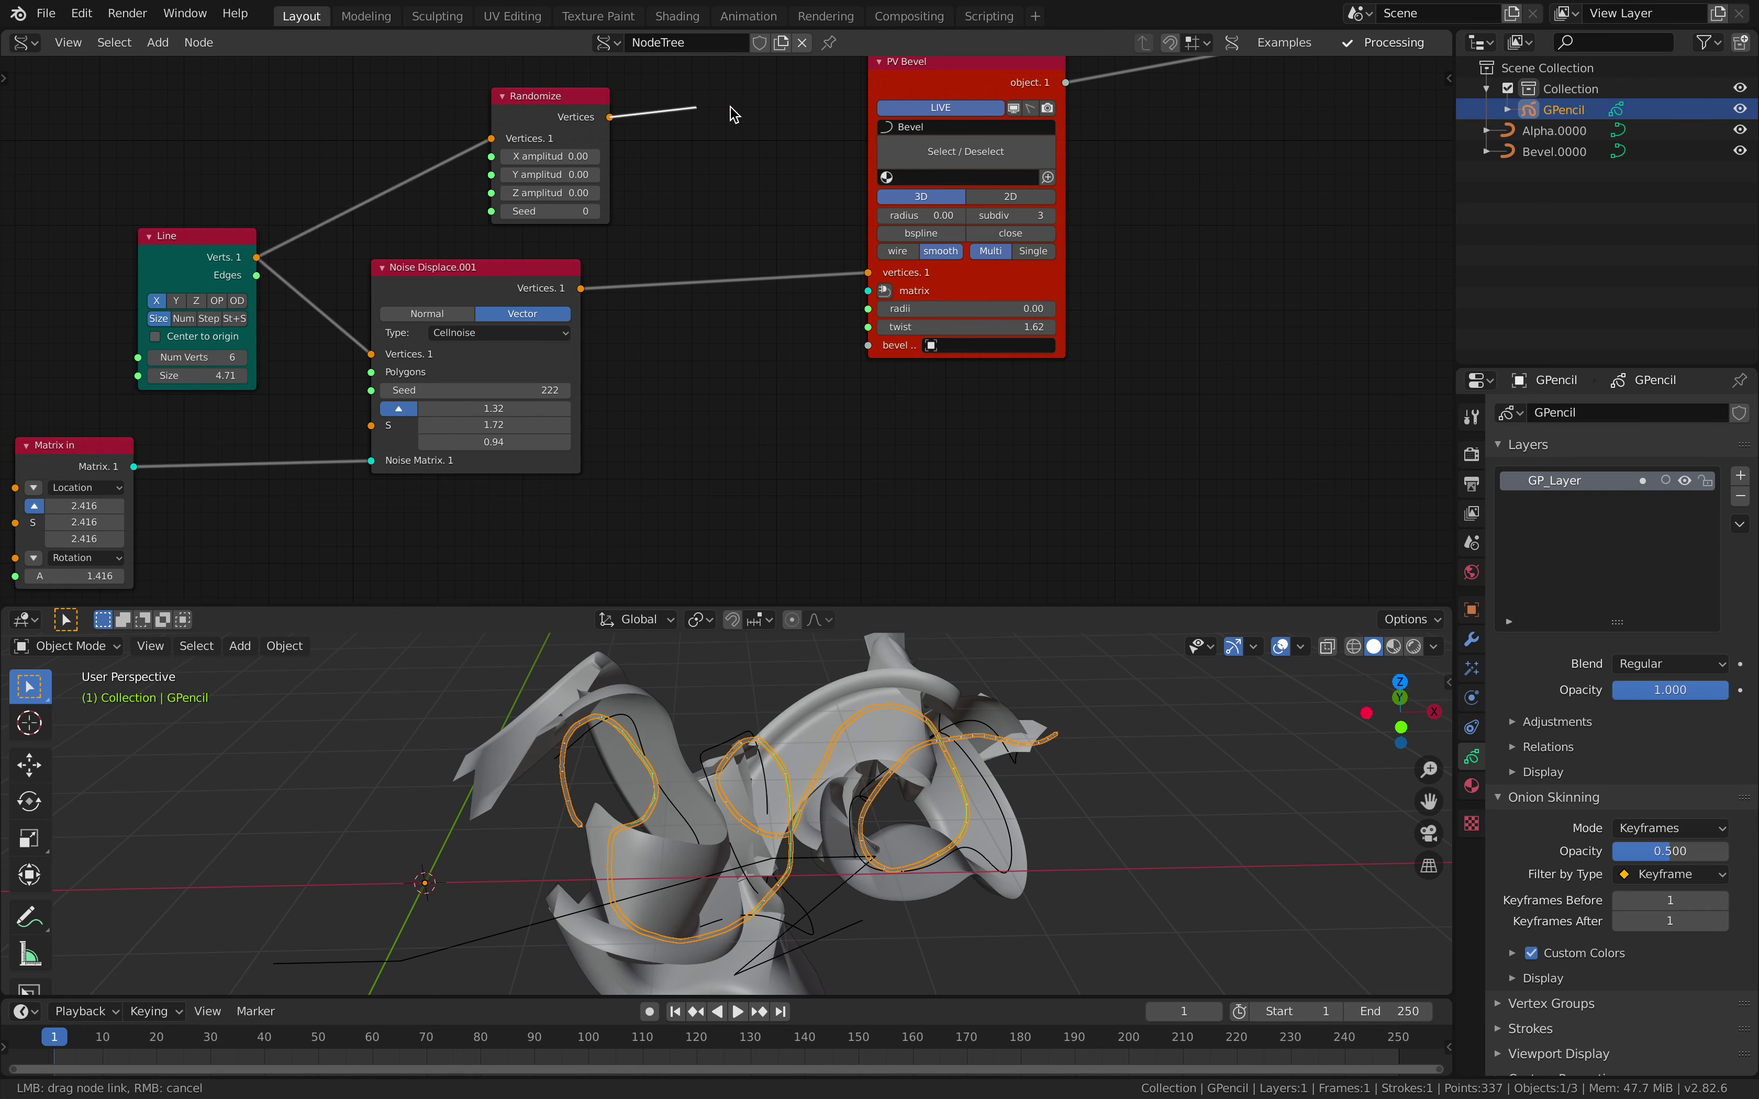
left_click_drag(865, 271, 870, 274)
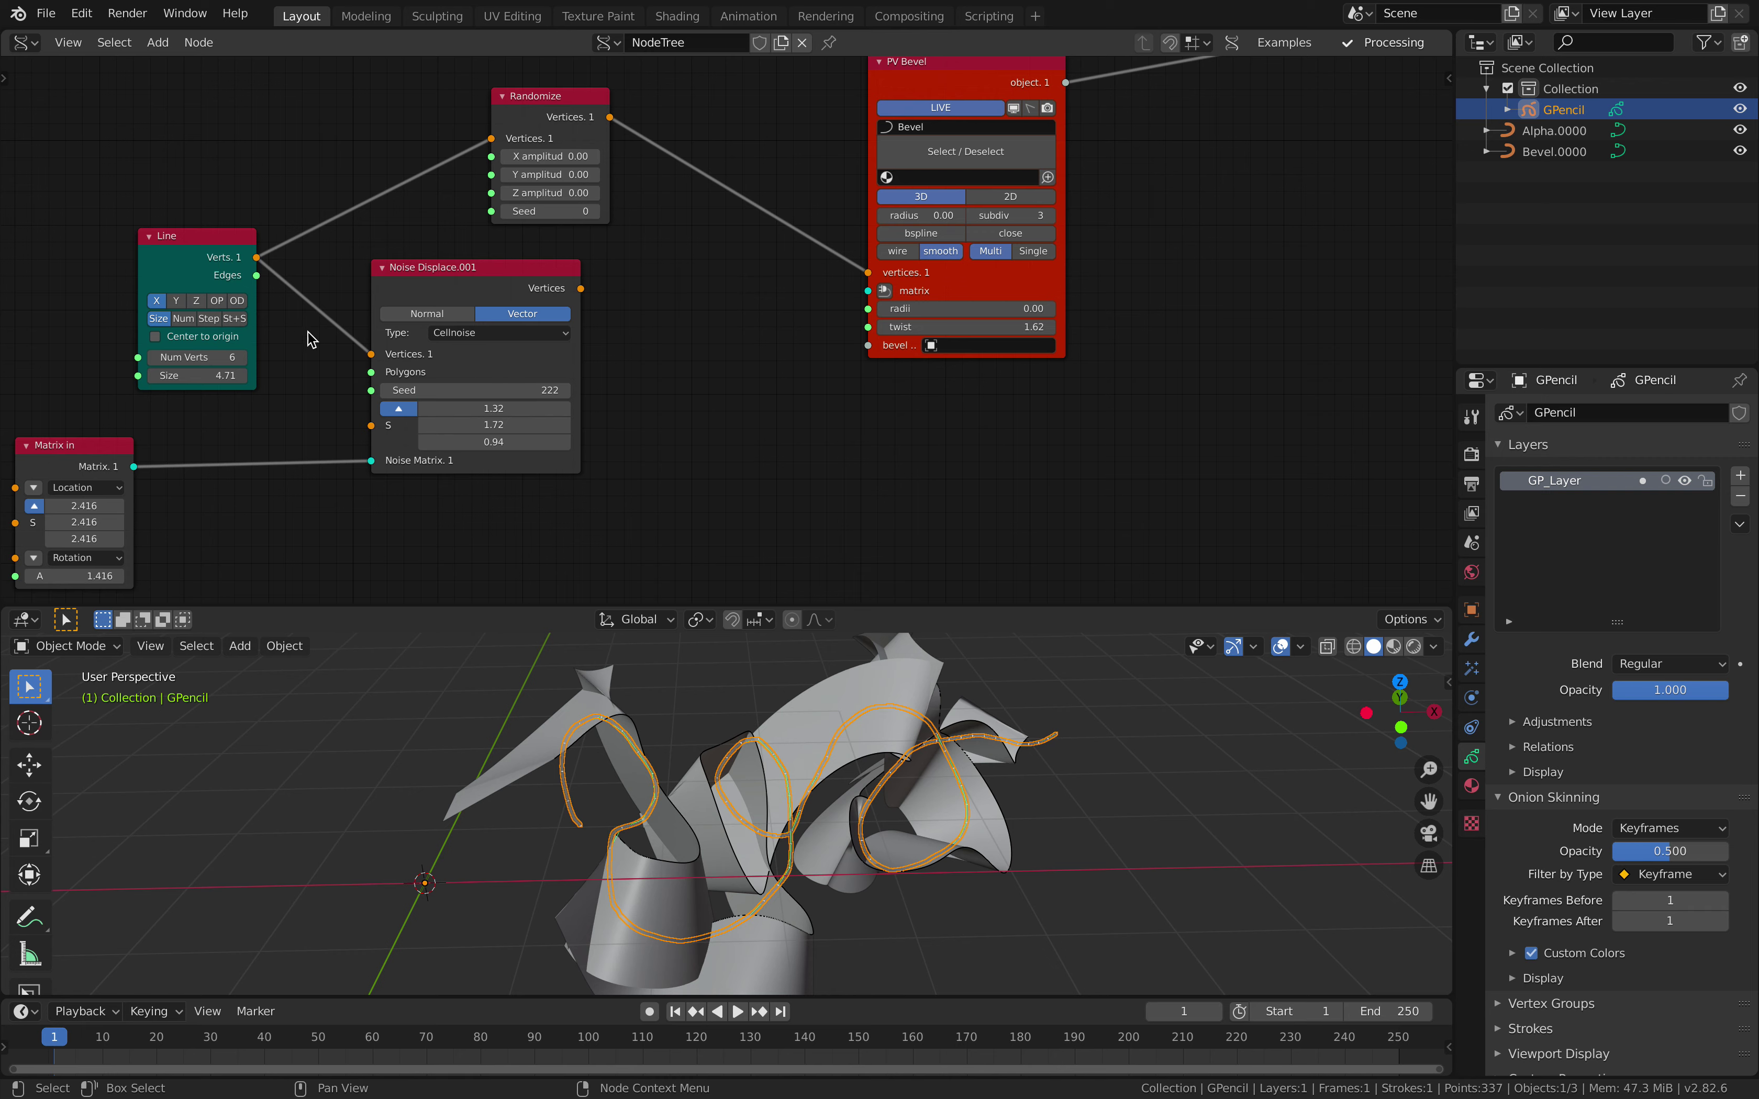
Step: Set the Randomize node's X and Y amplitudes to 0.96 and Z amplitude to 0.54, and select the bevel curve
mouse_move(567, 156)
left_mouse_down()
mouse_move(603, 174)
mouse_move(574, 156)
left_mouse_up()
middle_click_drag(548, 872, 636, 838, "shift")
scroll(636, 837, "up", 1)
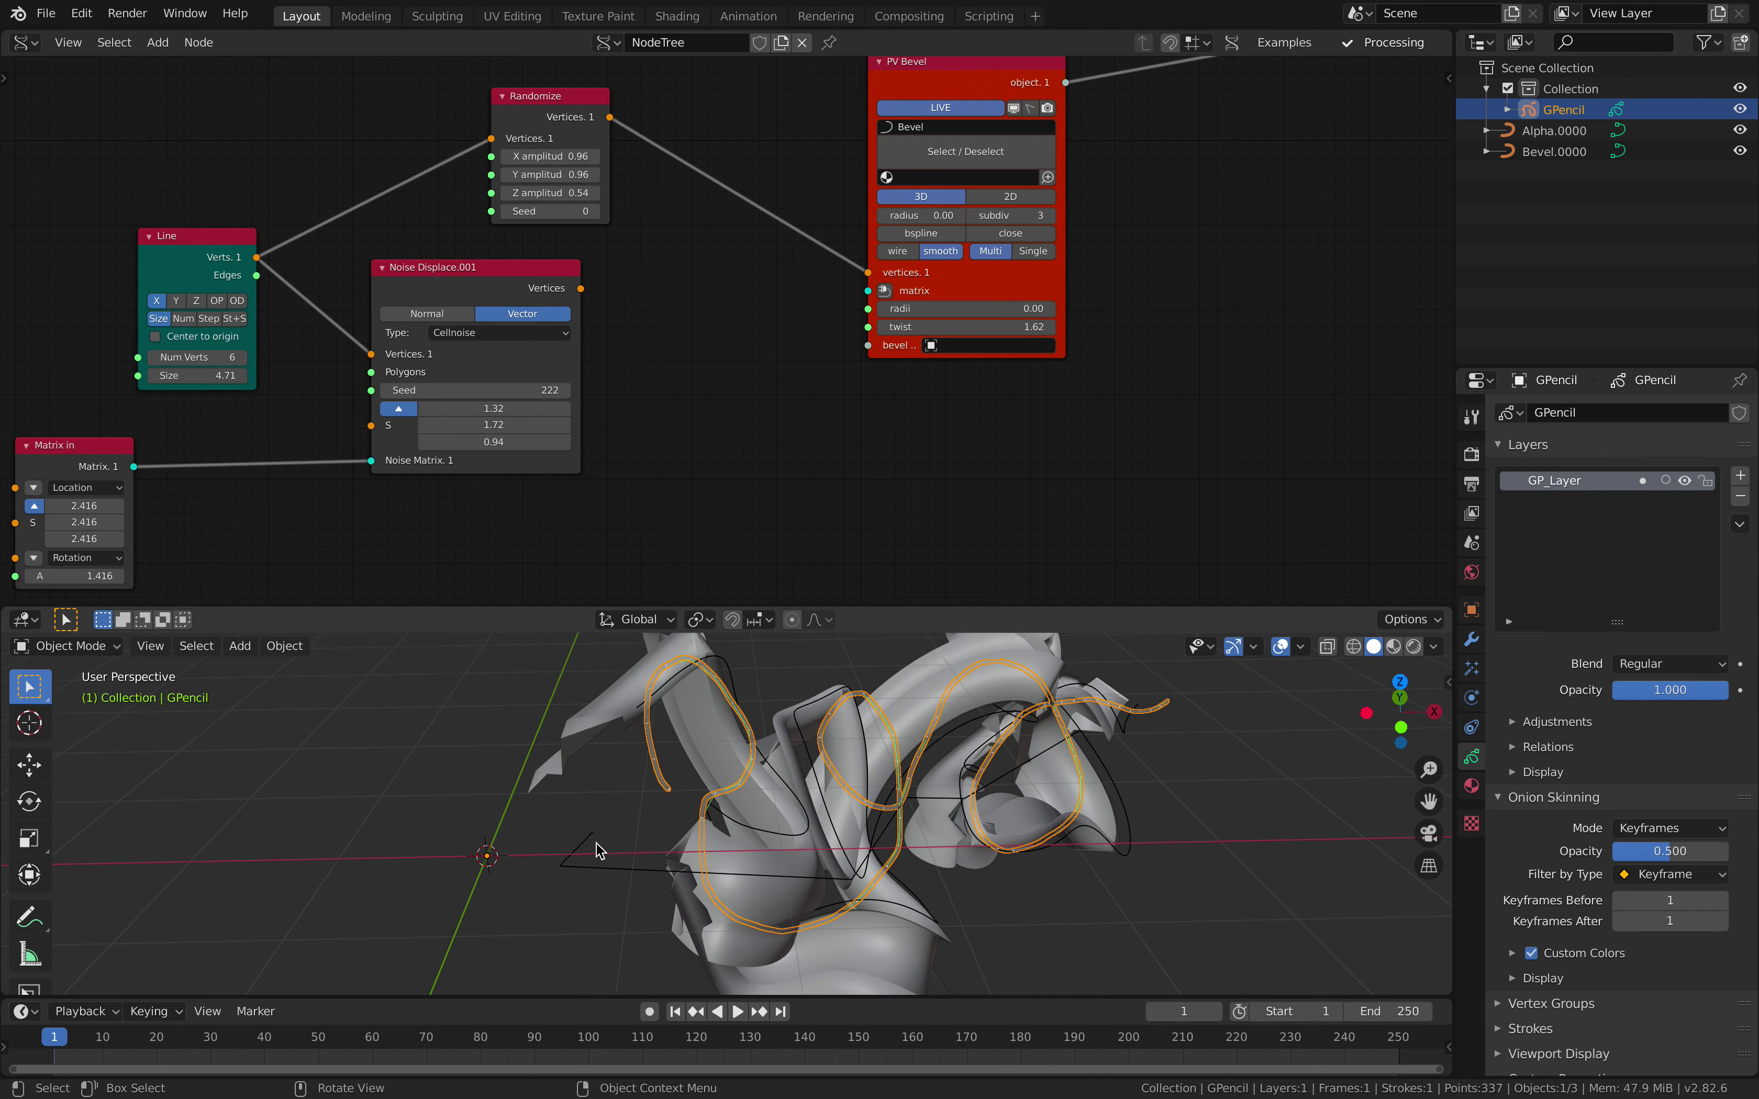
left_click(597, 846)
middle_click_drag(875, 828, 822, 832)
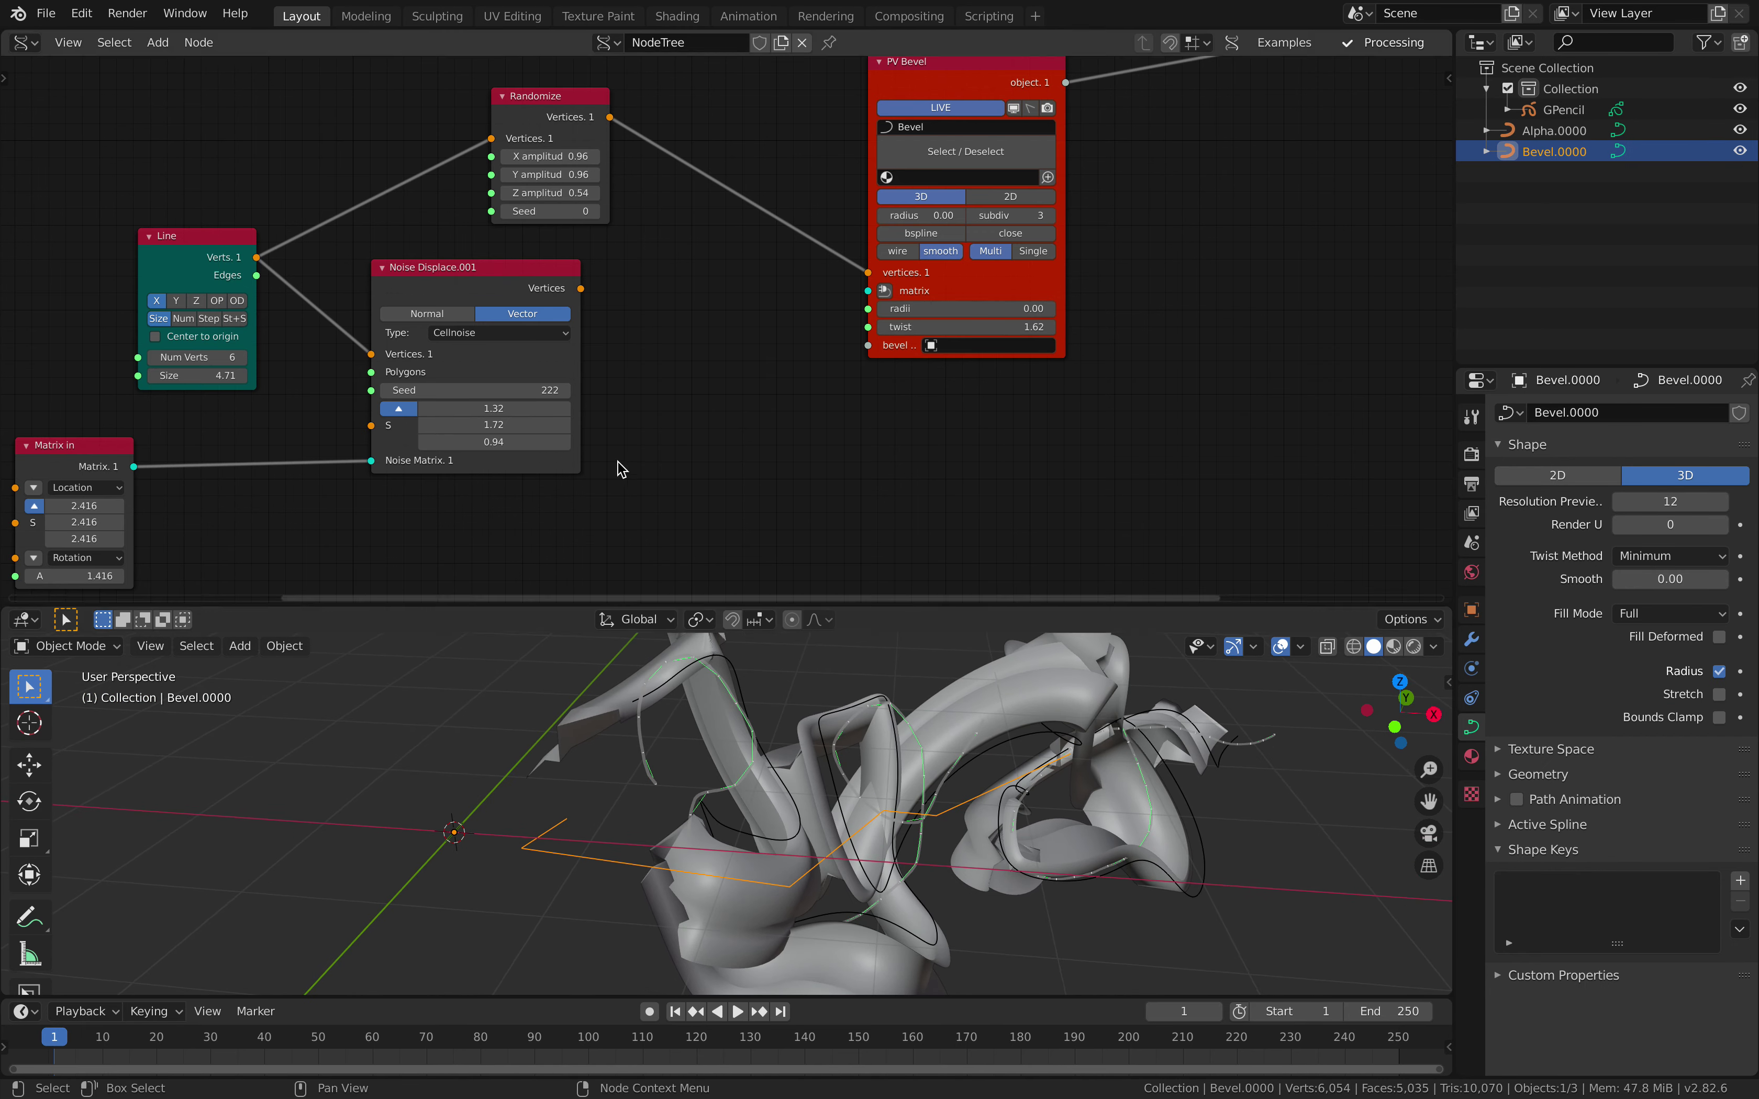
Step: Set the Randomize node's X amplitude to 1.20 and seed to 54, and save the file
left_click_drag(550, 157, 569, 157)
scroll(658, 817, "down", 3)
middle_click_drag(658, 818, 808, 861)
mouse_move(558, 211)
left_mouse_down()
mouse_move(606, 211)
mouse_move(590, 211)
left_mouse_up()
middle_click_drag(804, 804, 647, 821)
key("ctrl+s")
Step: Duplicate the swept Alpha.0000 curve beside the original, convert the copy to a mesh, and enlarge the 3D viewport
left_click(731, 724)
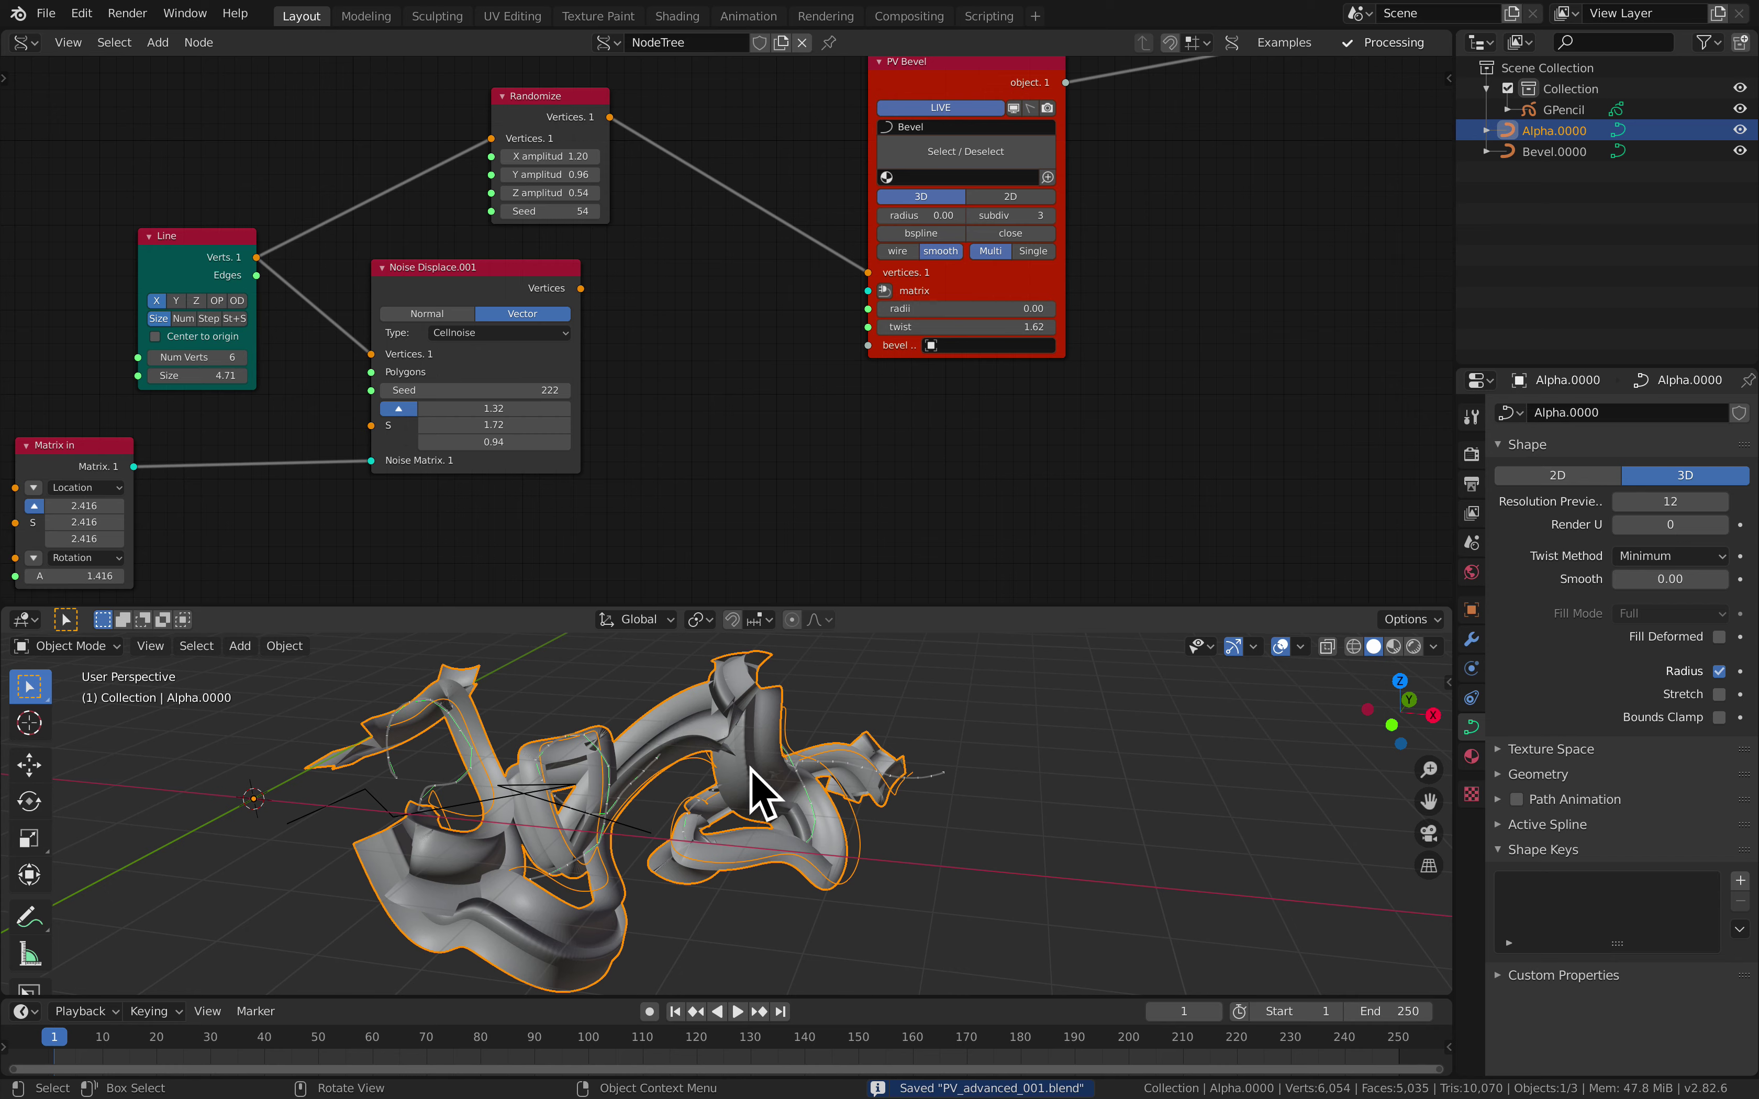
middle_click_drag(752, 770, 789, 779)
scroll(789, 779, "down", 3)
key("shift+d")
left_click(1018, 773)
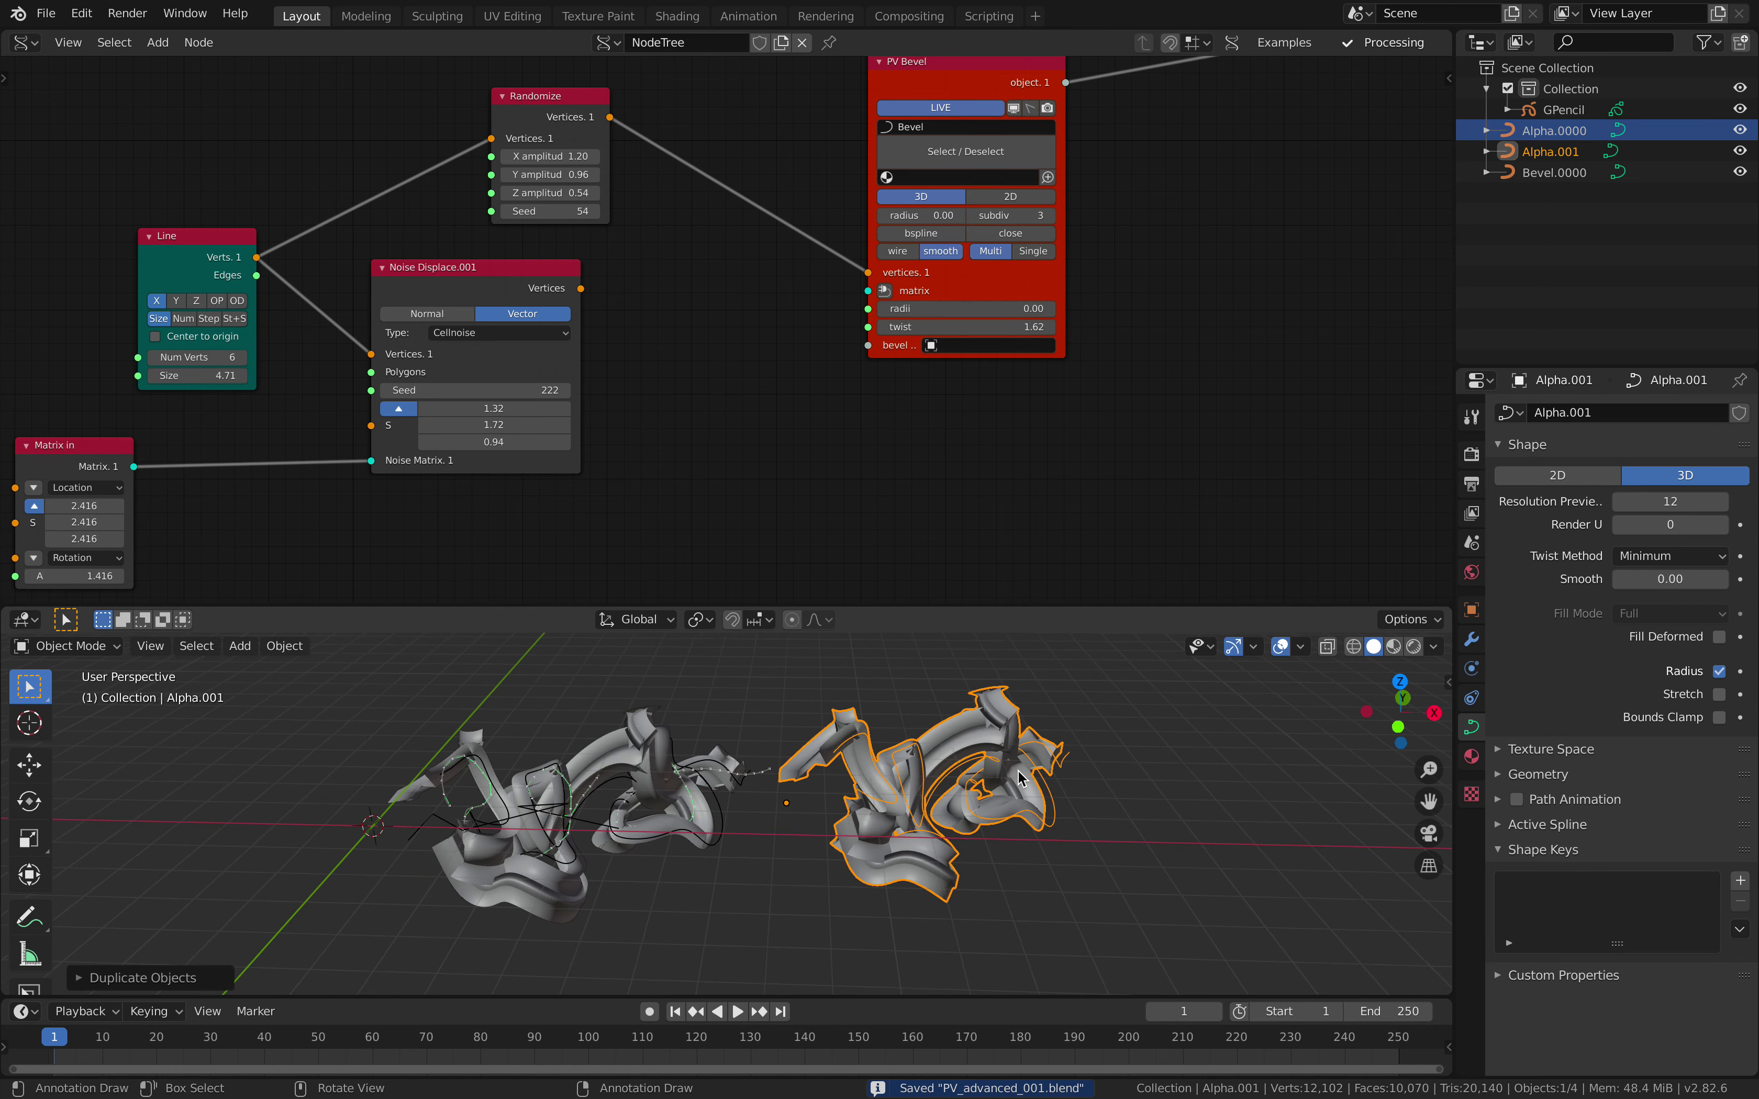
right_click(1019, 778)
left_click(1001, 760)
middle_click_drag(1001, 760, 864, 783, "shift")
left_click_drag(931, 604, 912, 355)
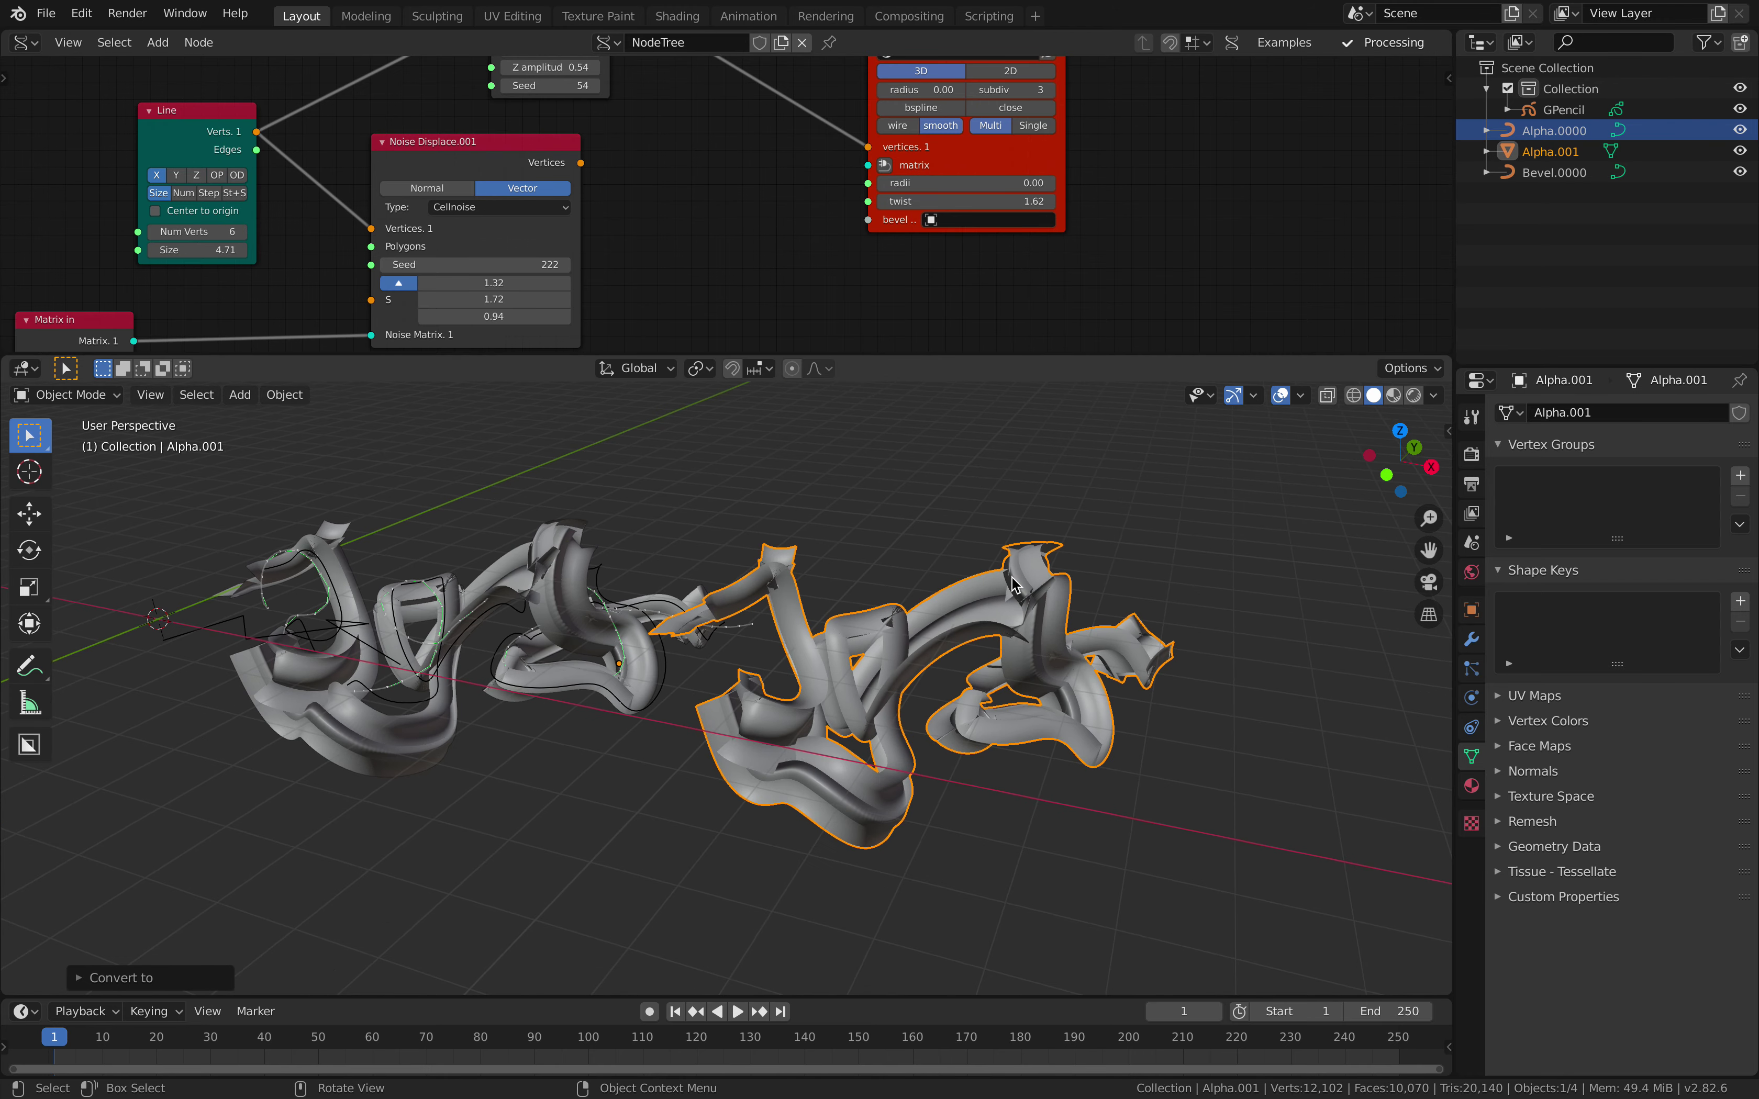
Step: Delete the converted mesh copy
key("x")
left_click(1013, 647)
middle_click_drag(822, 611, 737, 589)
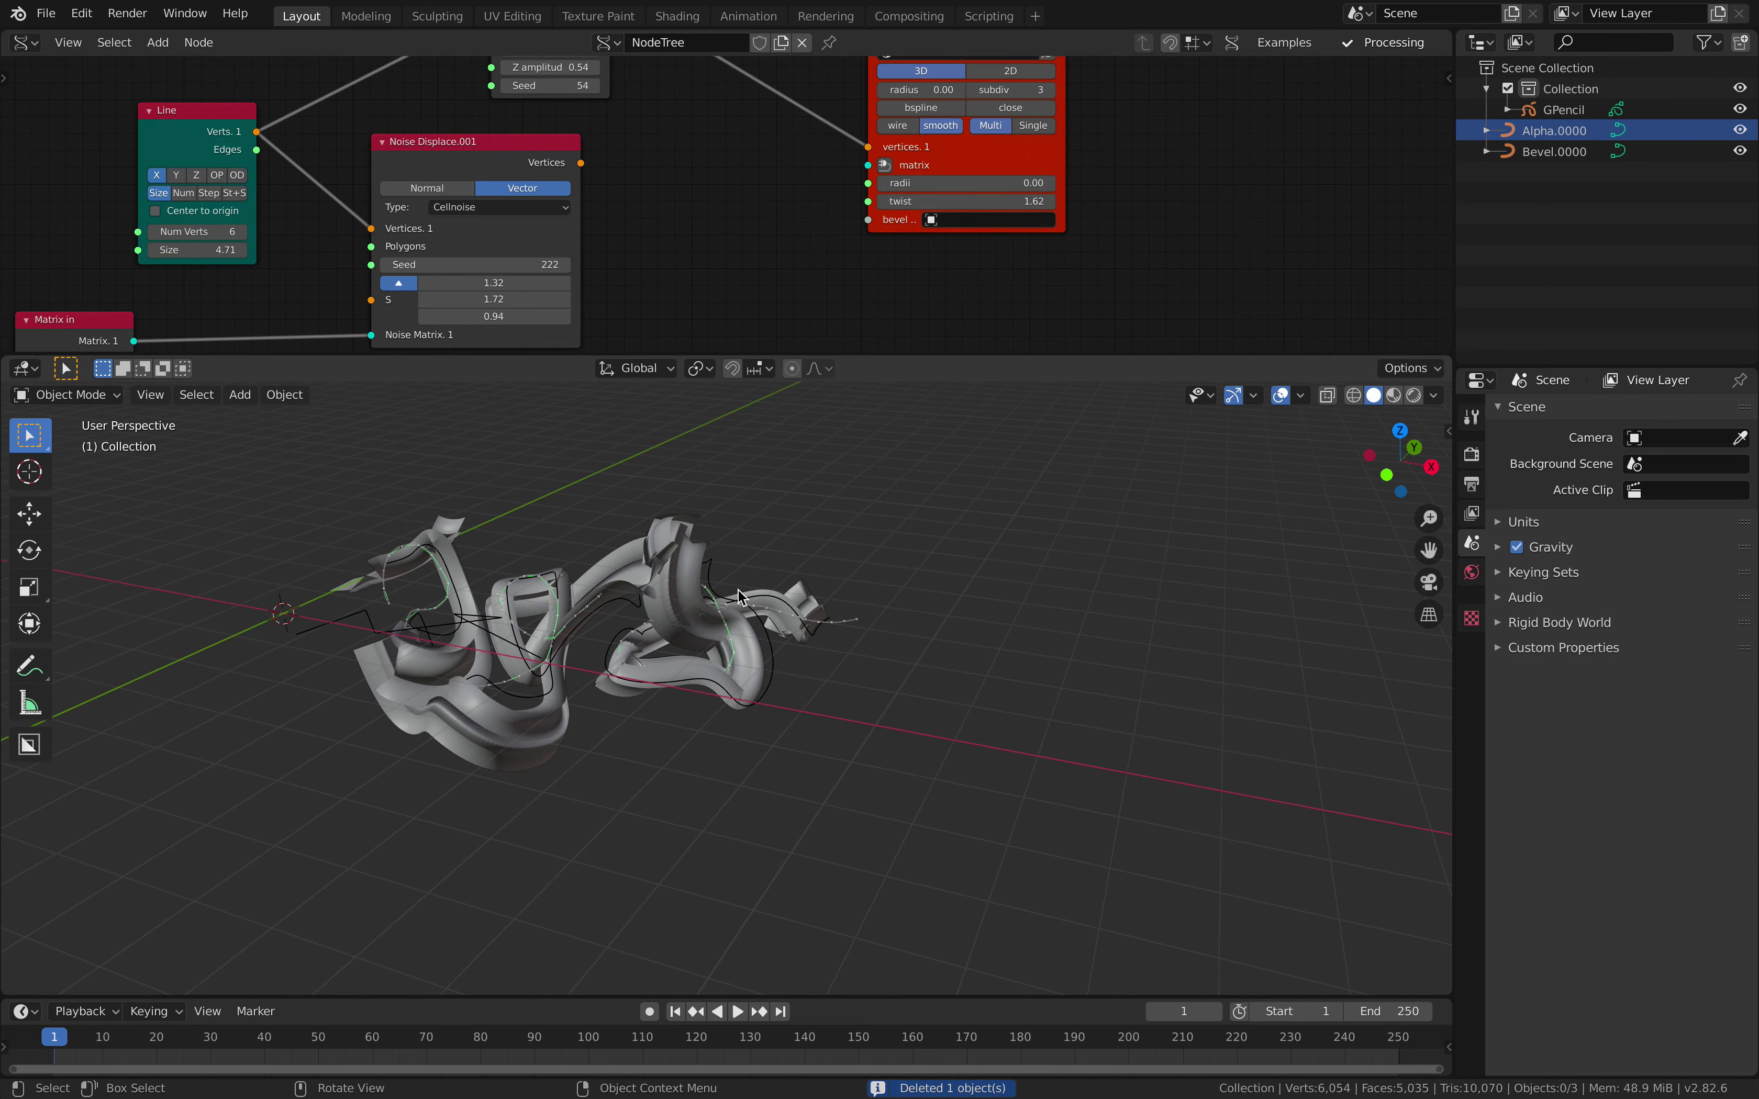
Step: Enable Use UV for mapping in the texture space settings of the original Alpha.0000 curve
left_click(666, 570)
middle_click_drag(574, 572, 1318, 724)
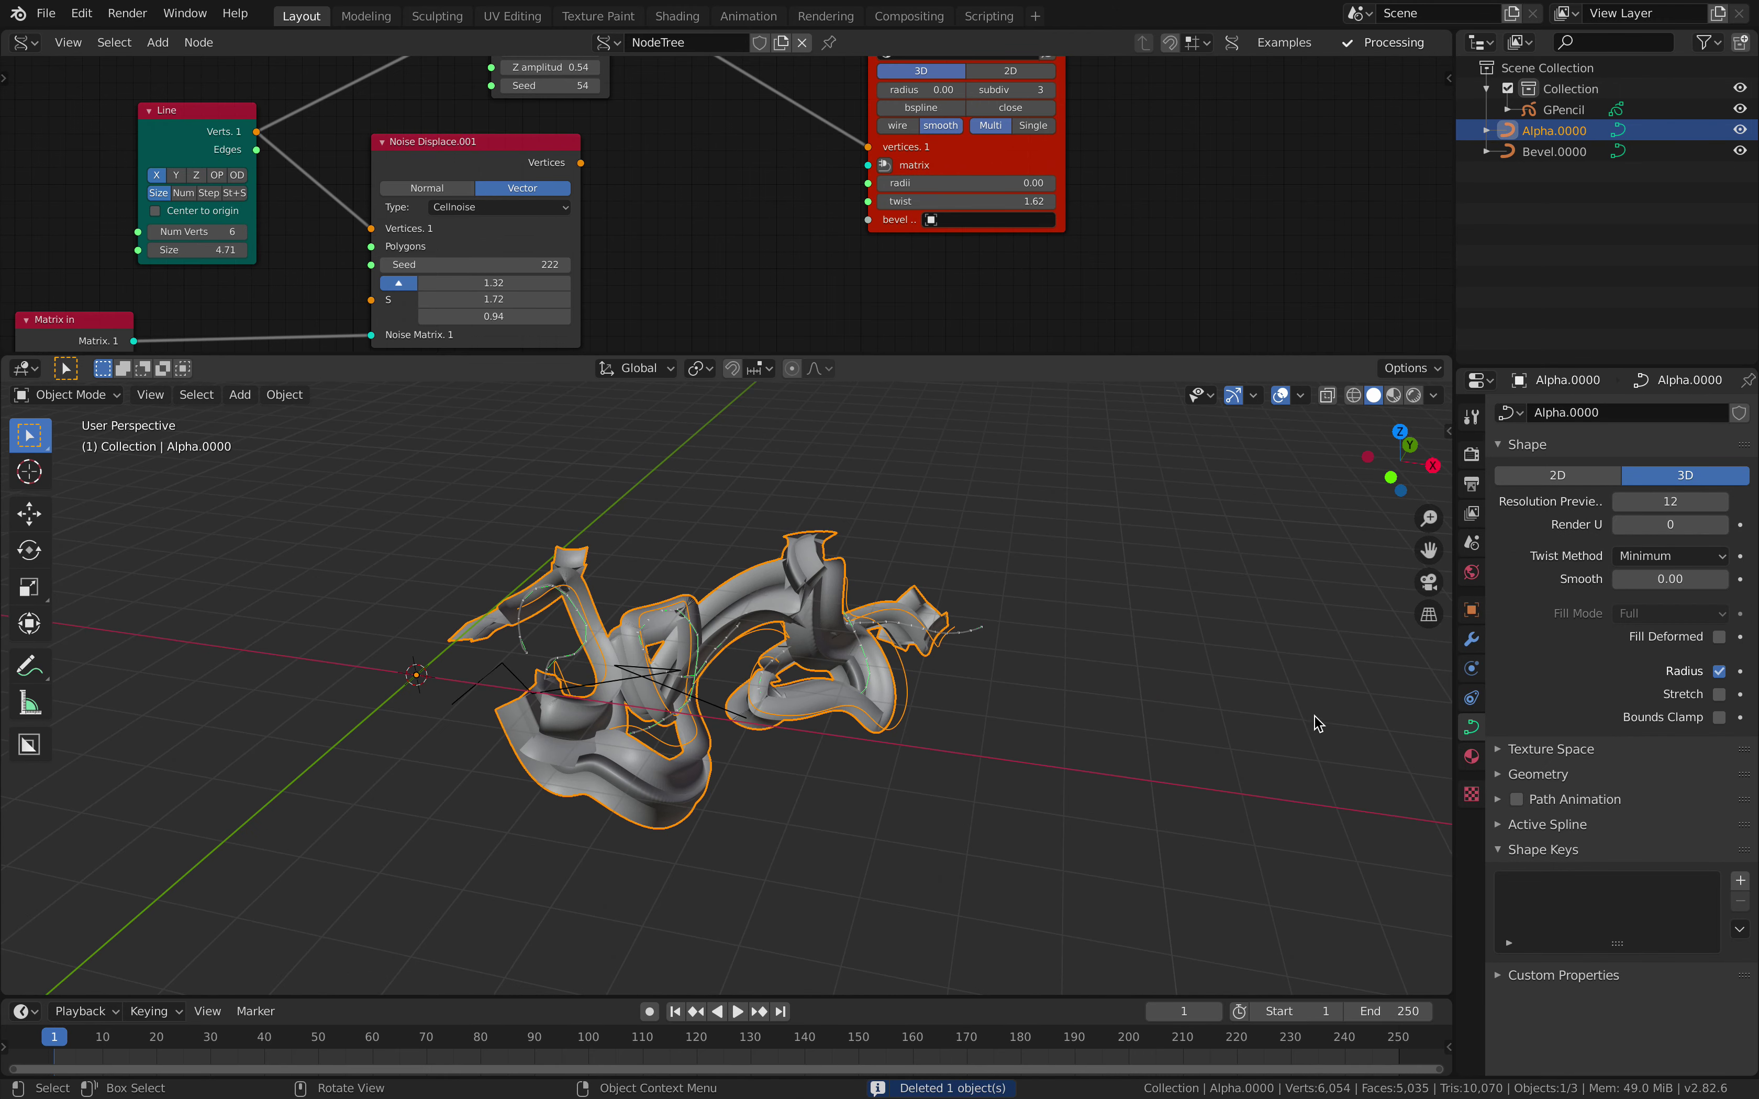
left_click(1513, 746)
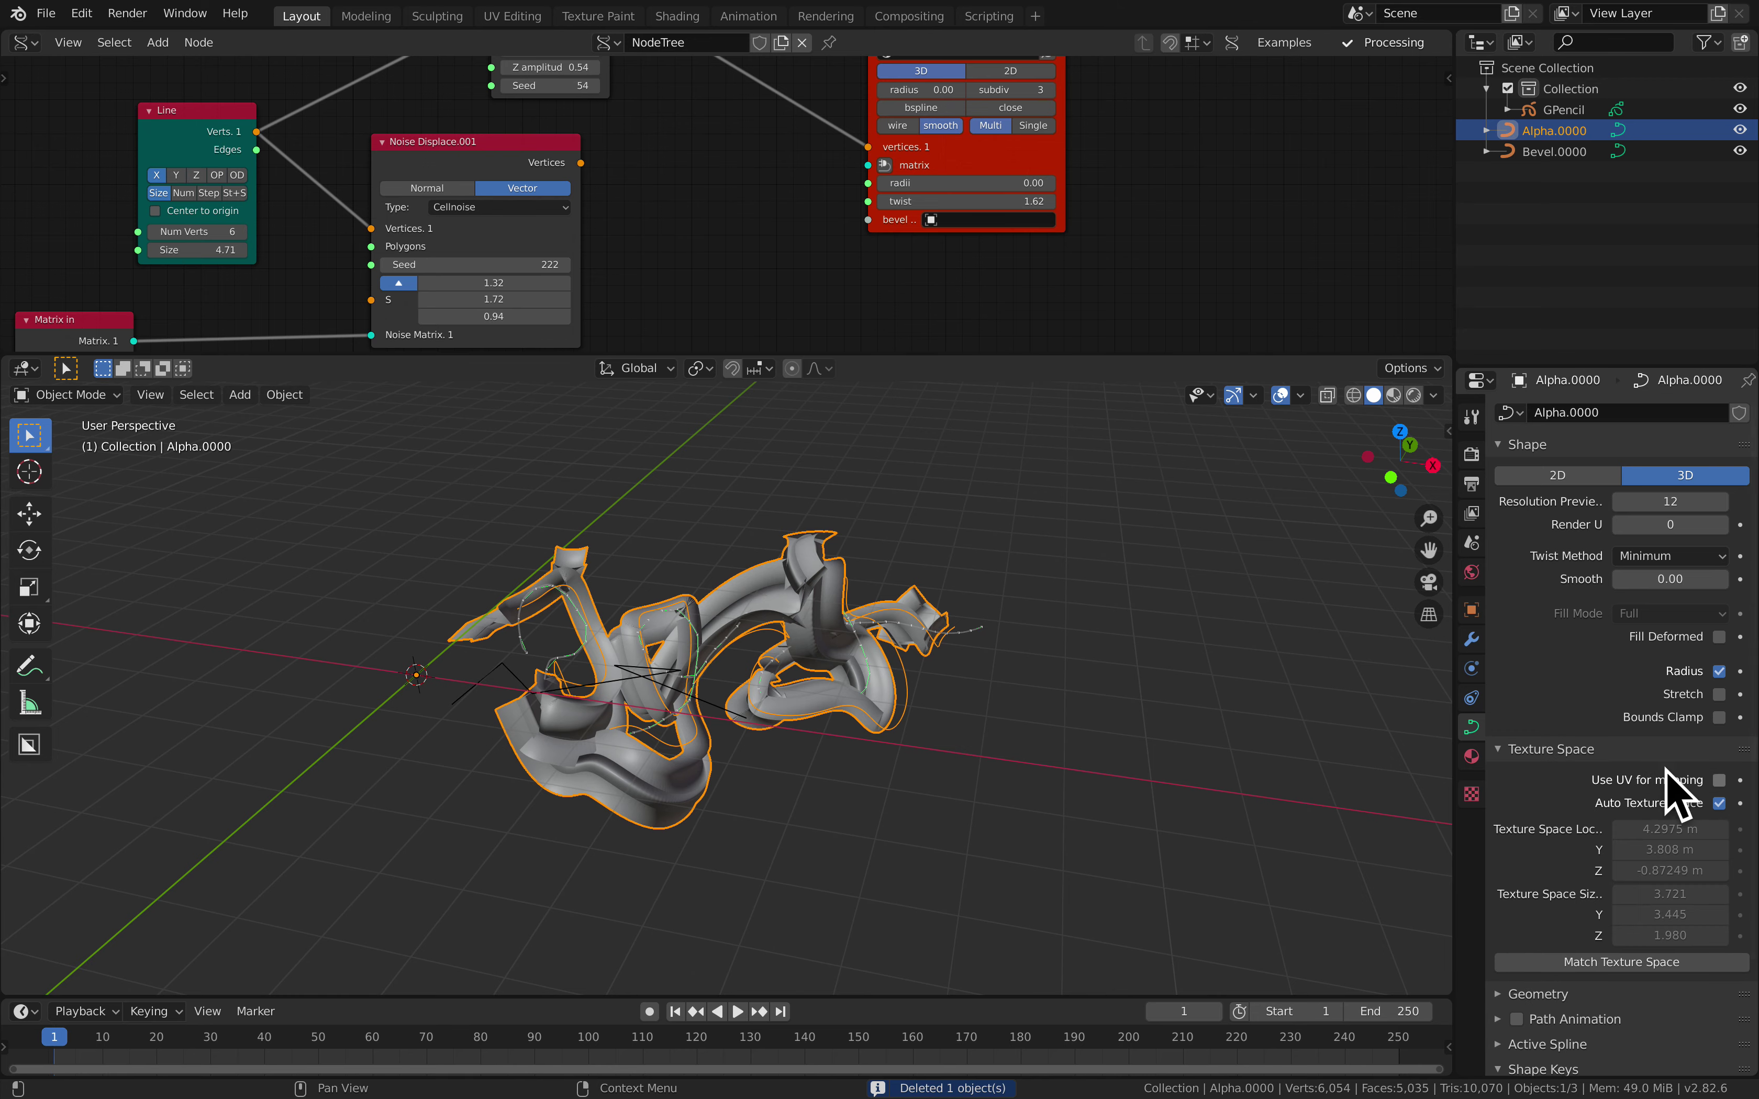
left_click(1719, 779)
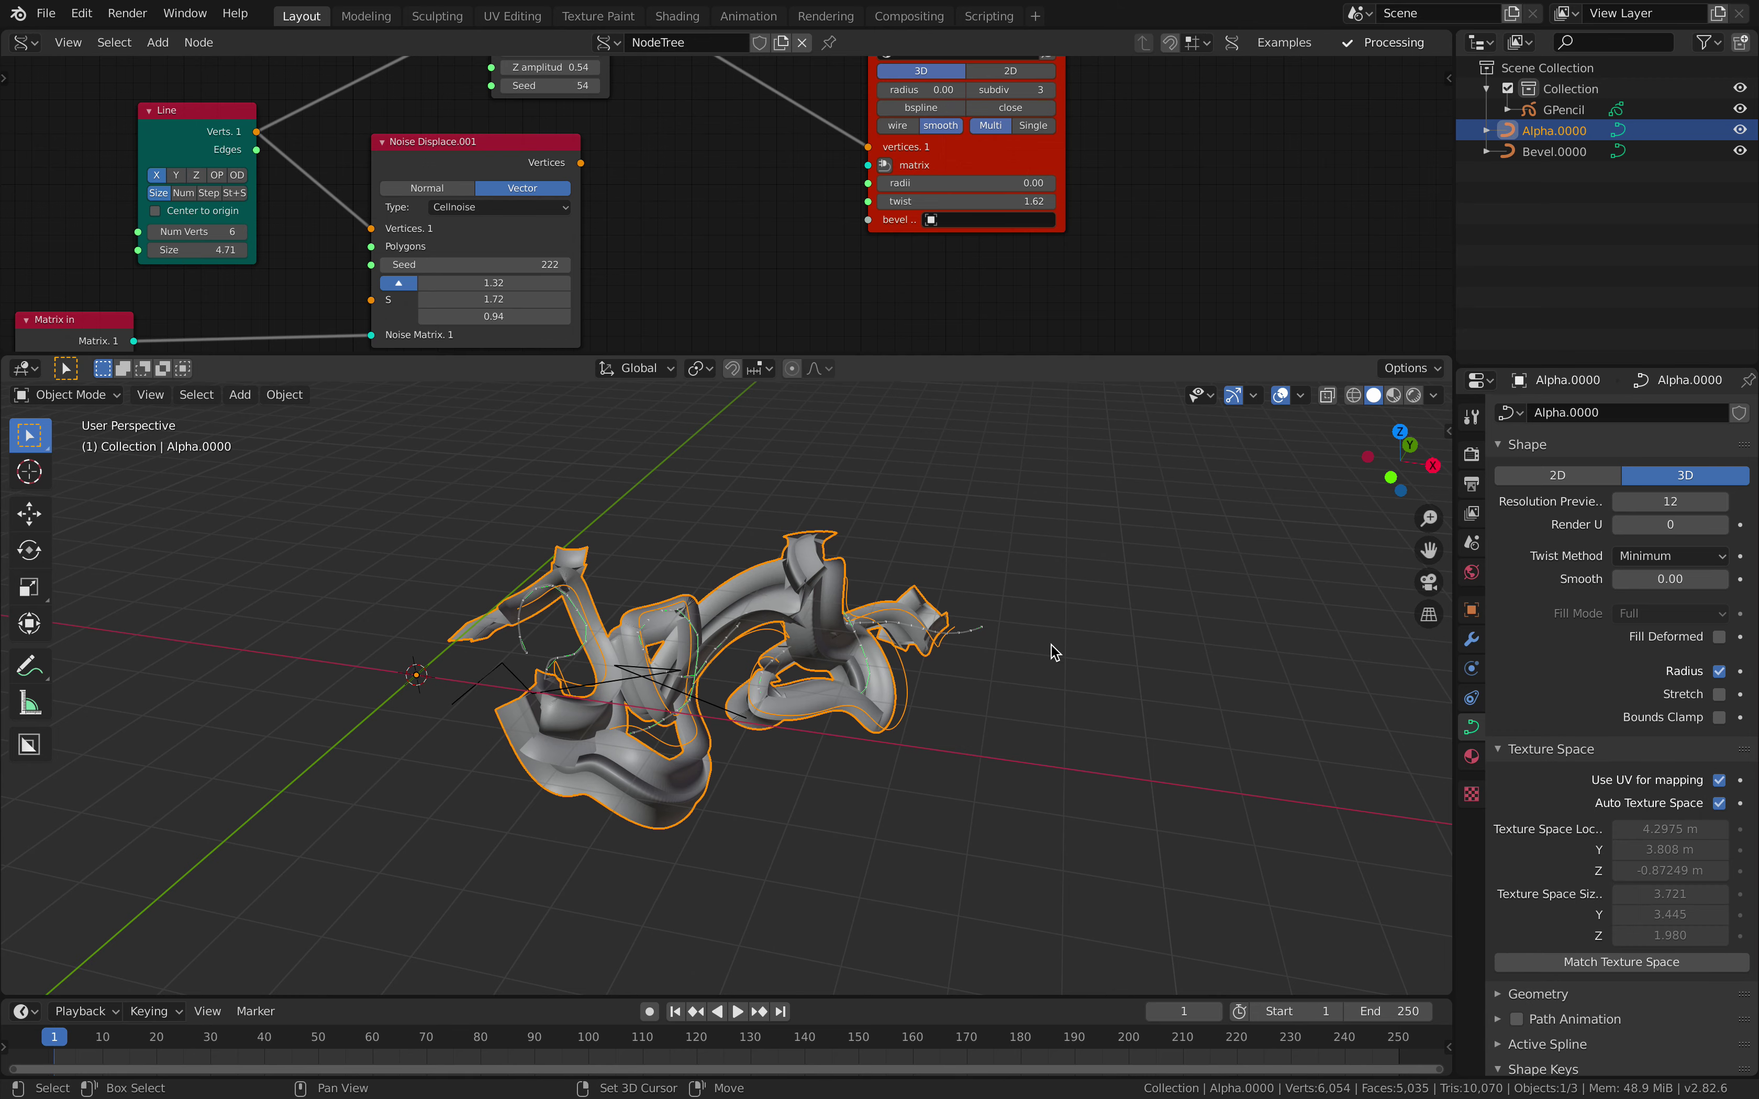
Step: Duplicate the UV-mapped curve beside the original, convert the copy to a mesh, and show its UV maps
middle_click_drag(1048, 651, 877, 641, "shift")
key("shift+d")
left_click(1310, 593)
middle_click_drag(1310, 593, 1181, 591, "shift")
right_click(1080, 565)
left_click(1080, 566)
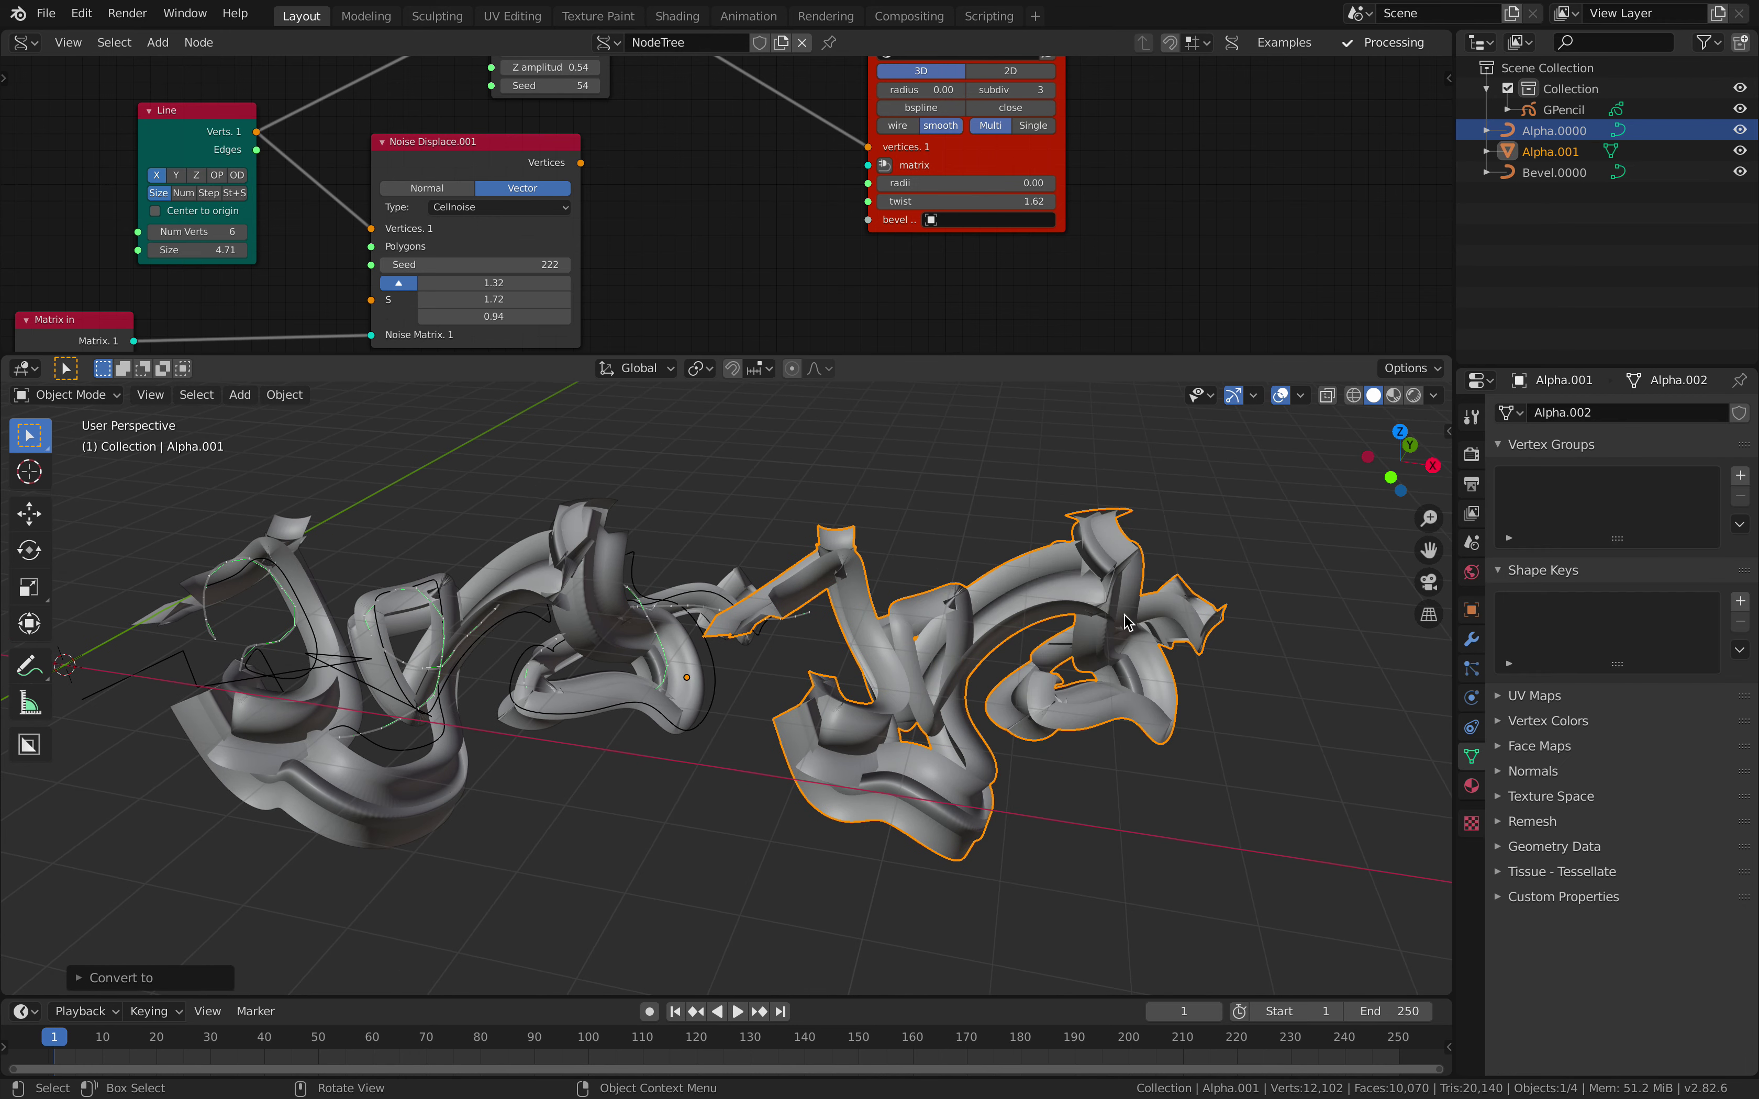
left_click(1546, 699)
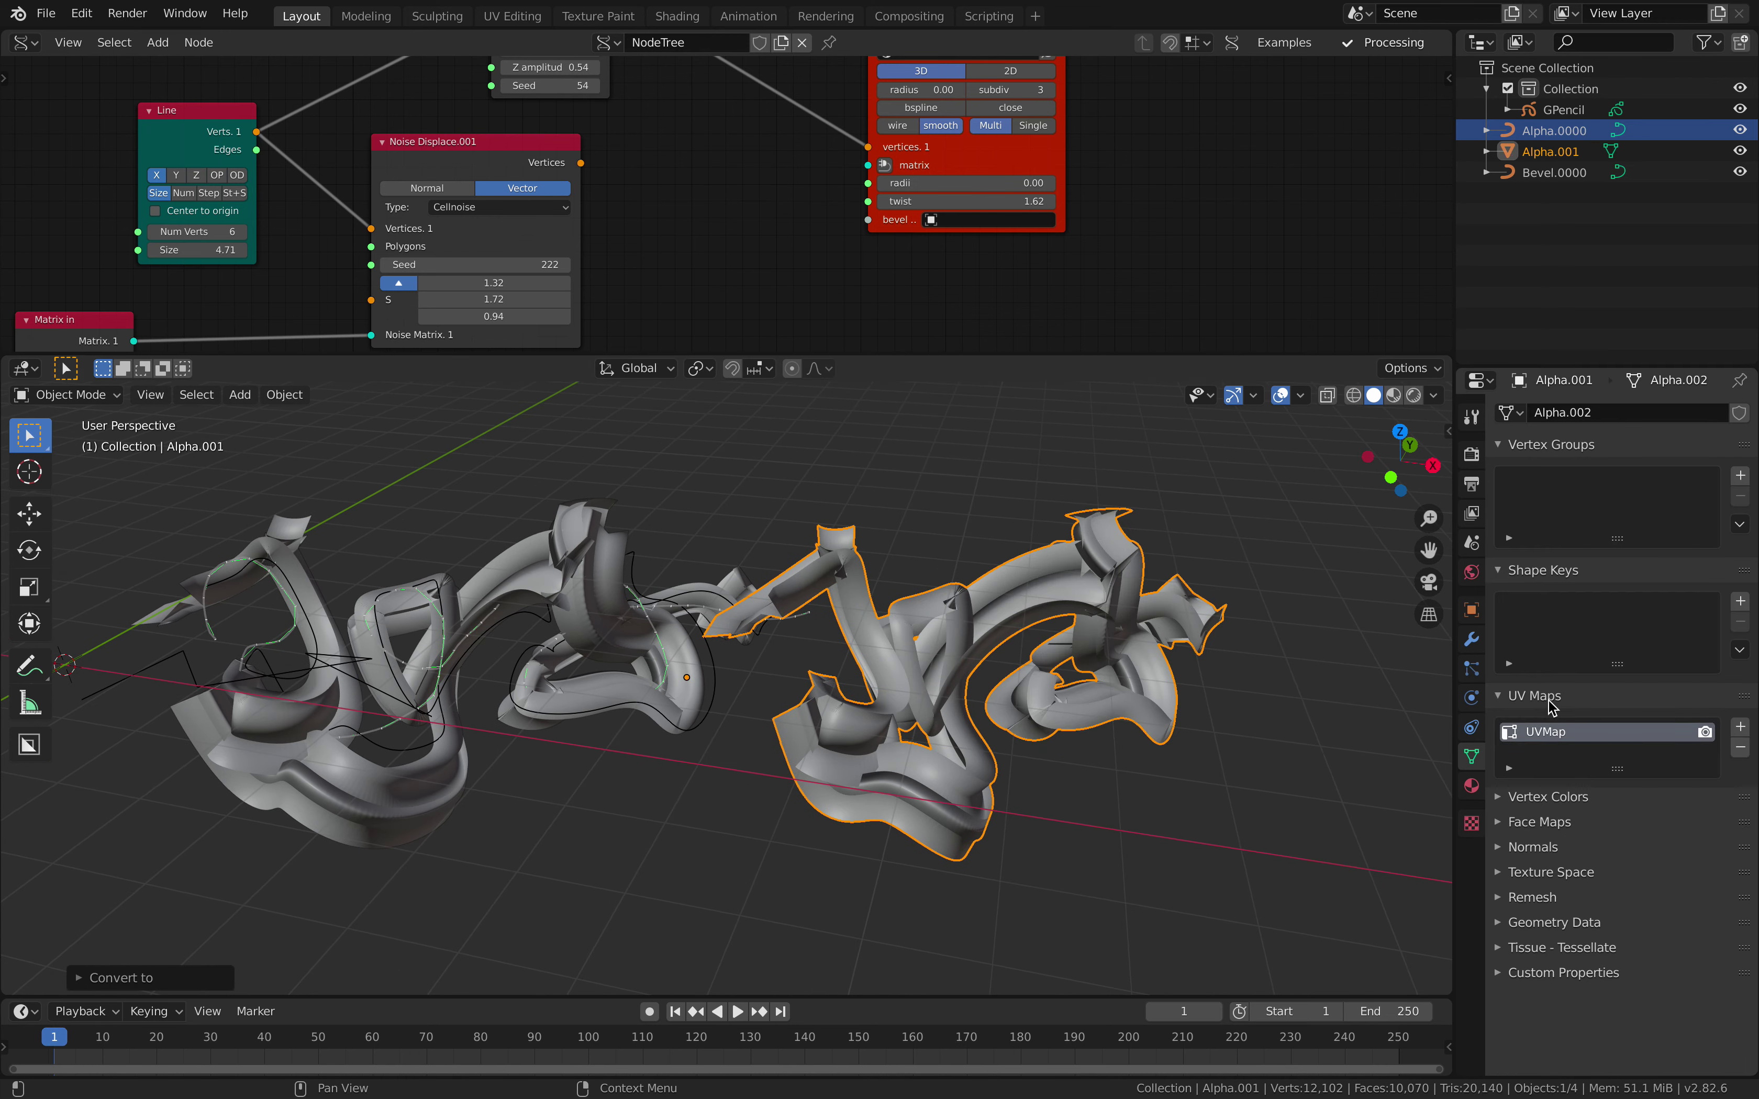
Step: Add a Solidify modifier to the mesh copy with a thickness of -0.11 m
left_click(1473, 641)
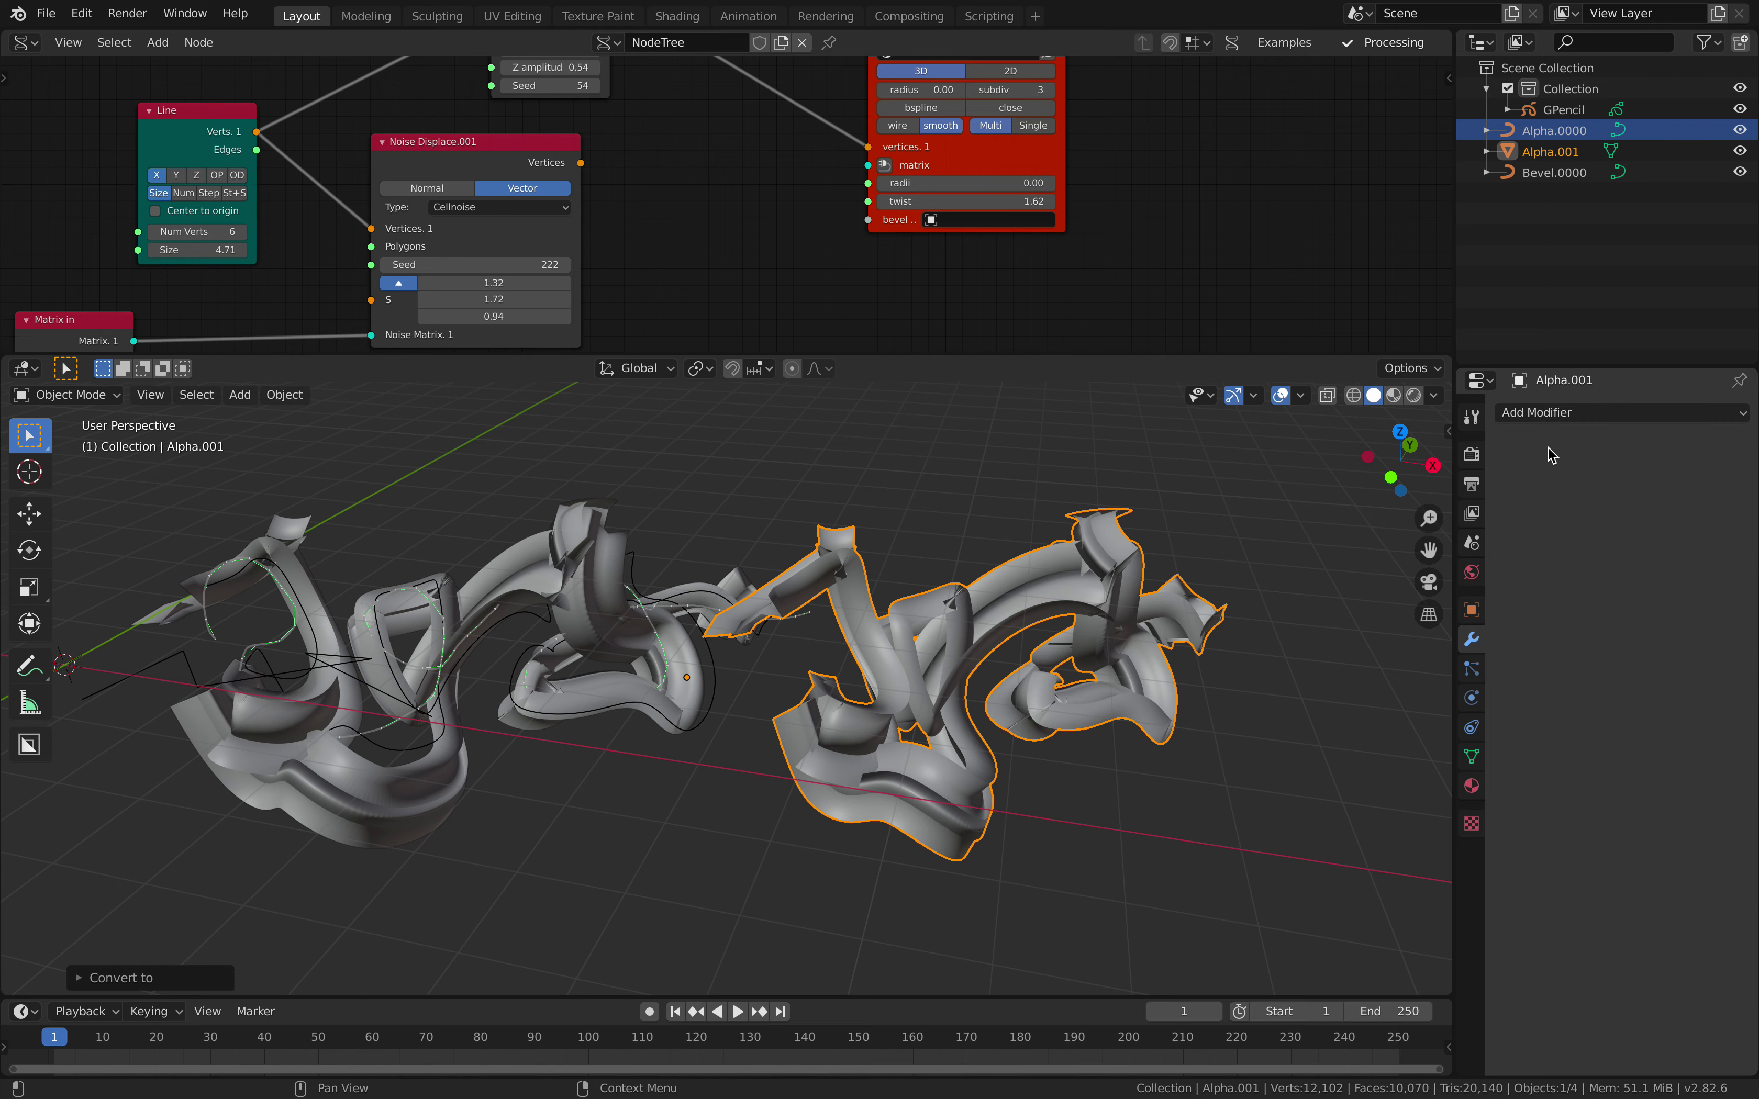
left_click(1621, 413)
left_click(1357, 742)
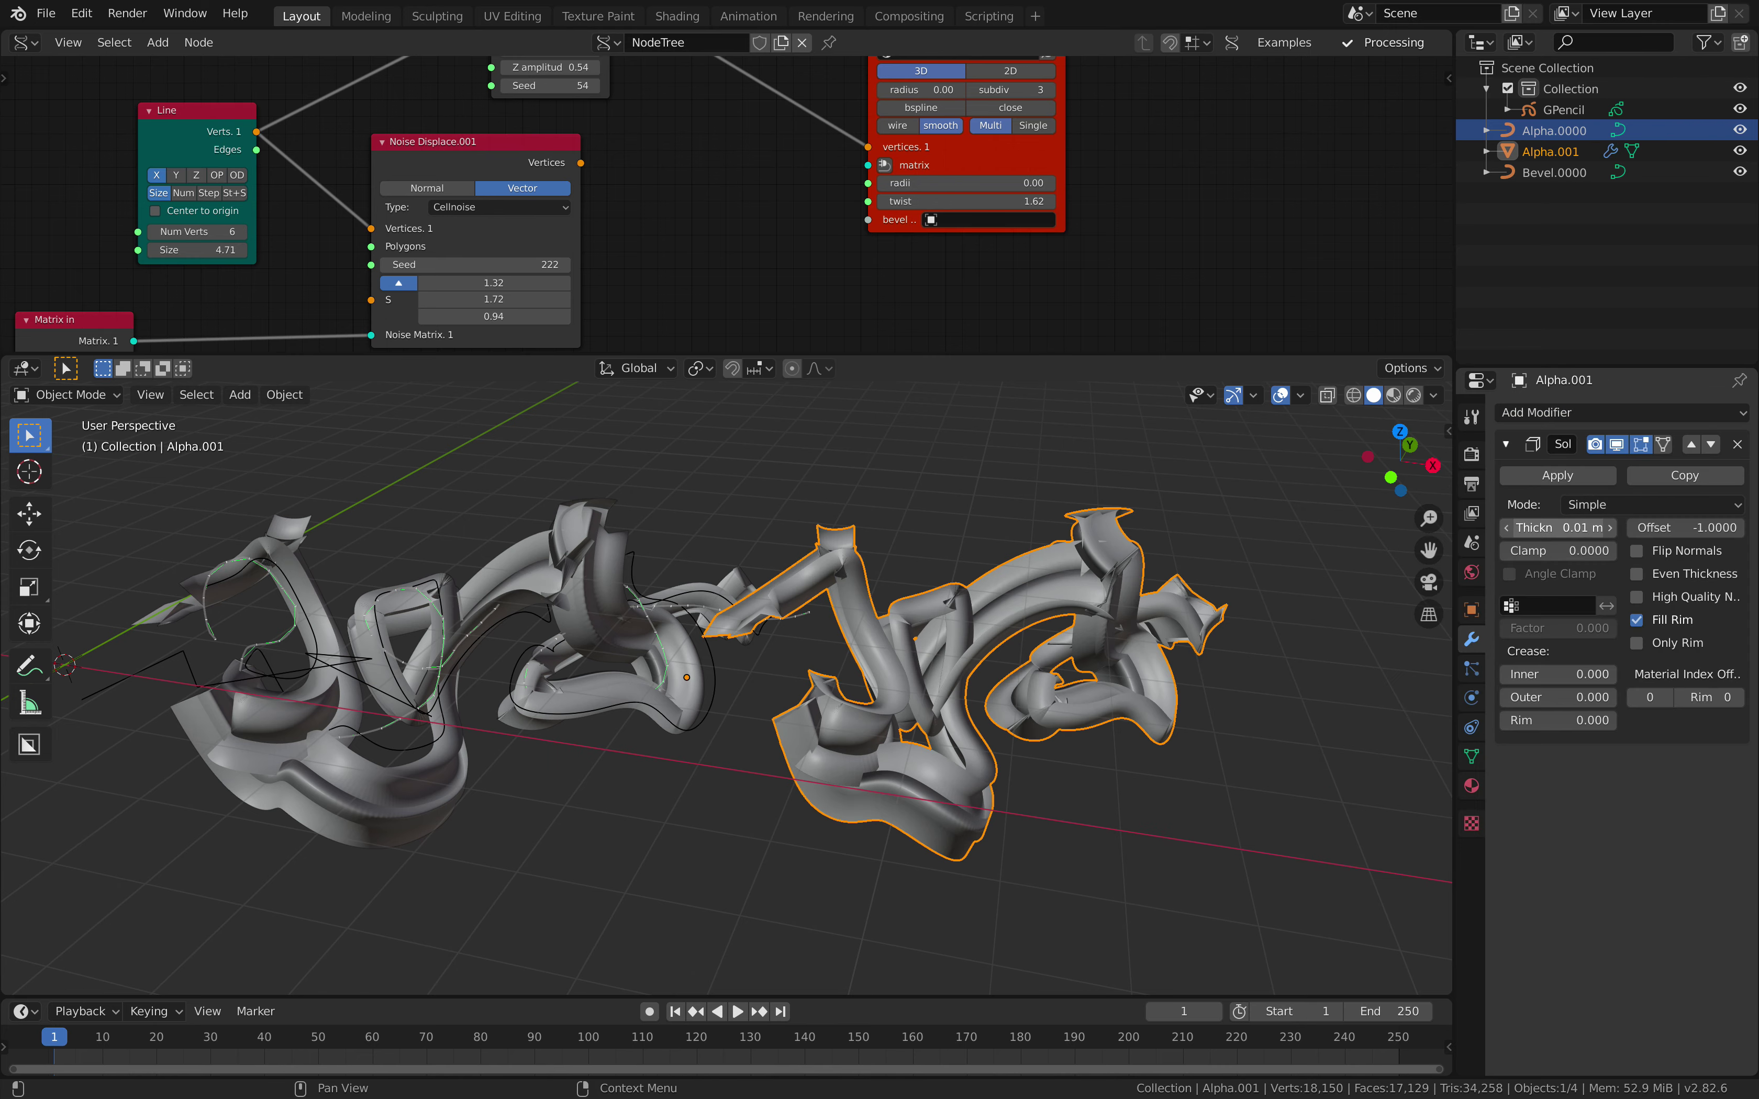
left_click_drag(1557, 528, 1511, 527)
mouse_move(1018, 799)
middle_mouse_down()
mouse_move(989, 867)
mouse_move(945, 836)
mouse_move(888, 656)
mouse_move(1017, 716)
mouse_move(967, 742)
middle_mouse_up()
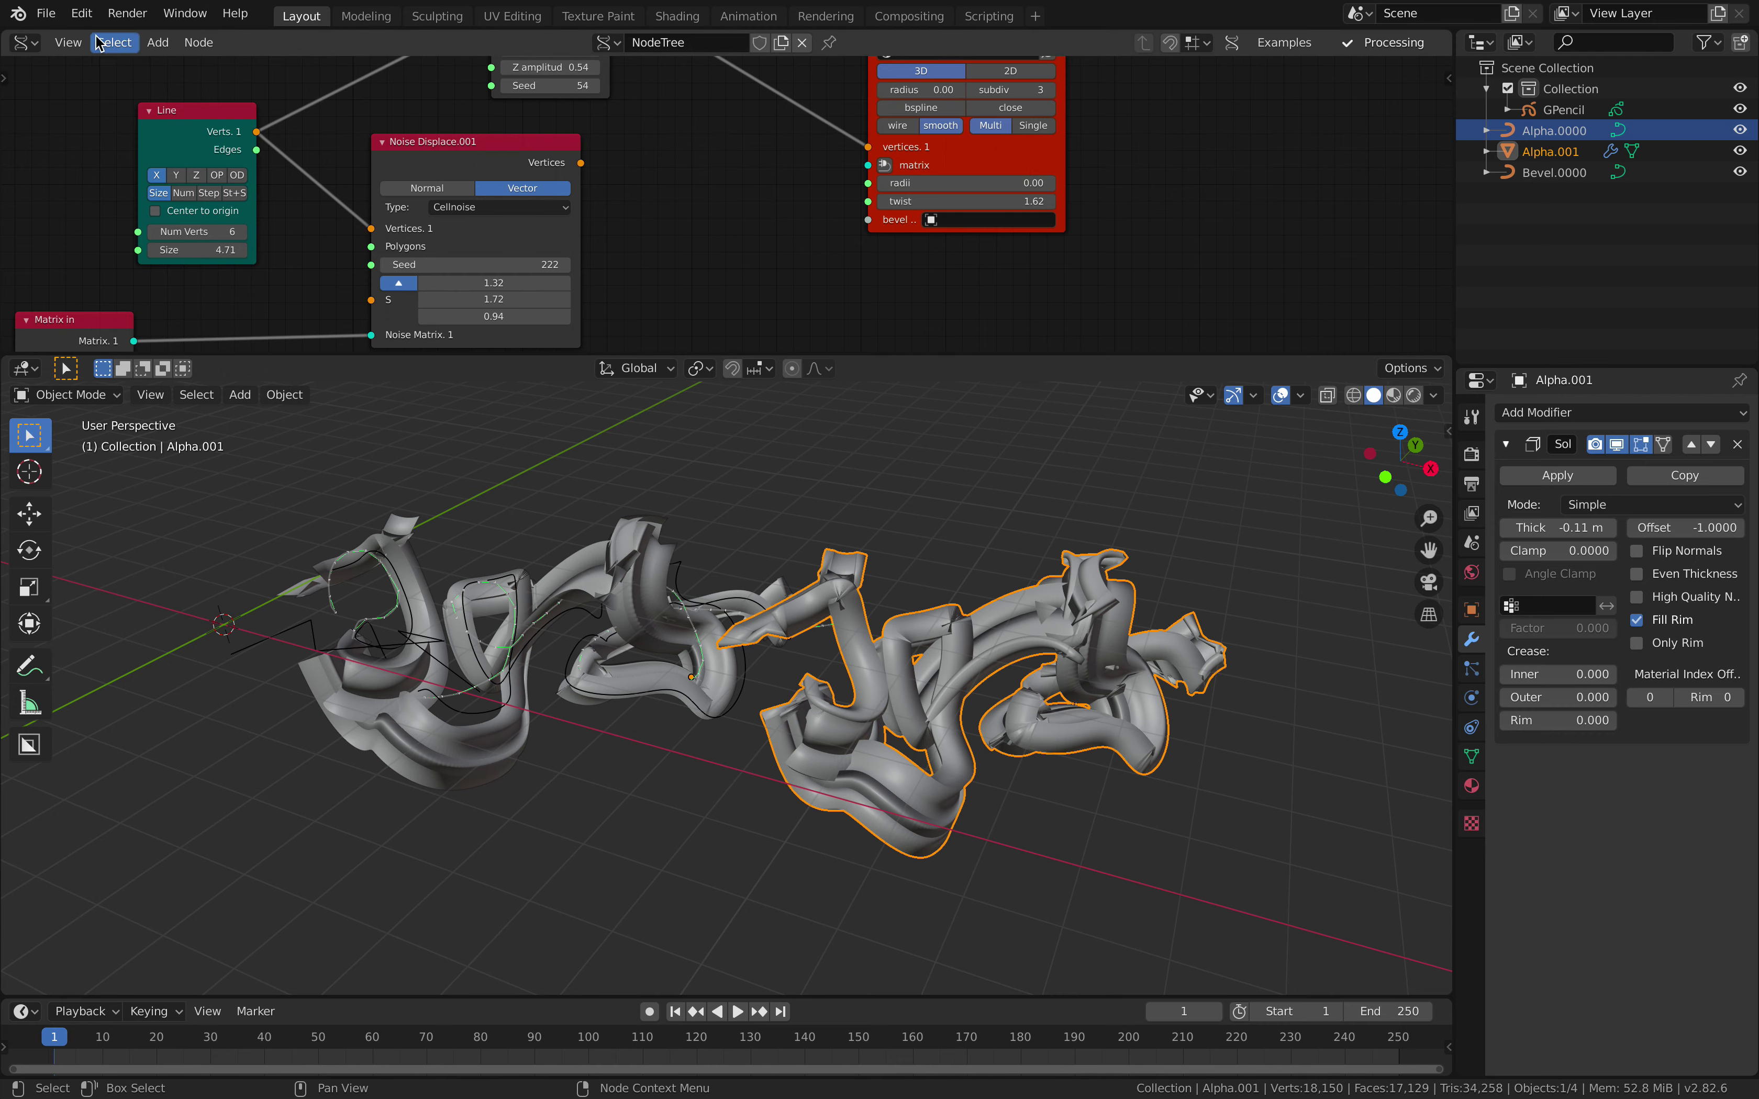
Step: Export the selected mesh to the Desktop as glTF Binary PV_advanced_001, with Selected Objects and Apply Modifiers enabled
left_click(56, 20)
mouse_move(130, 318)
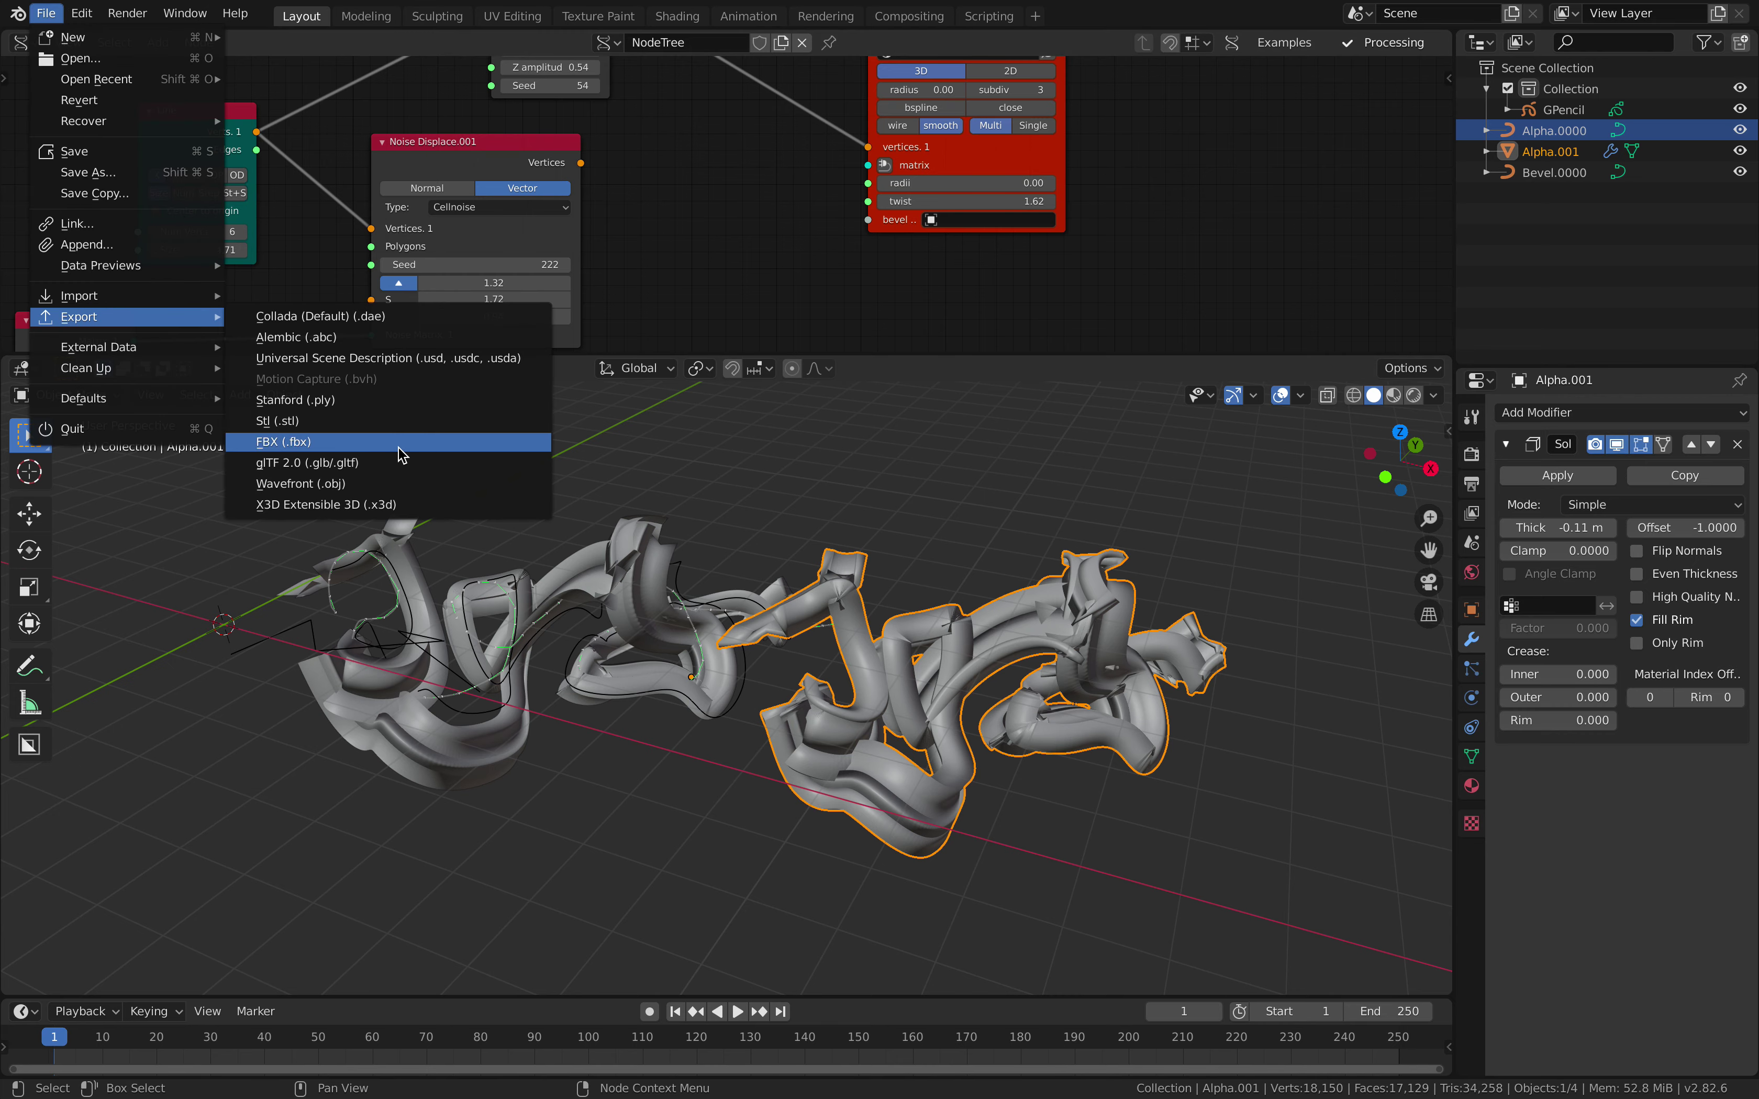
left_click(429, 464)
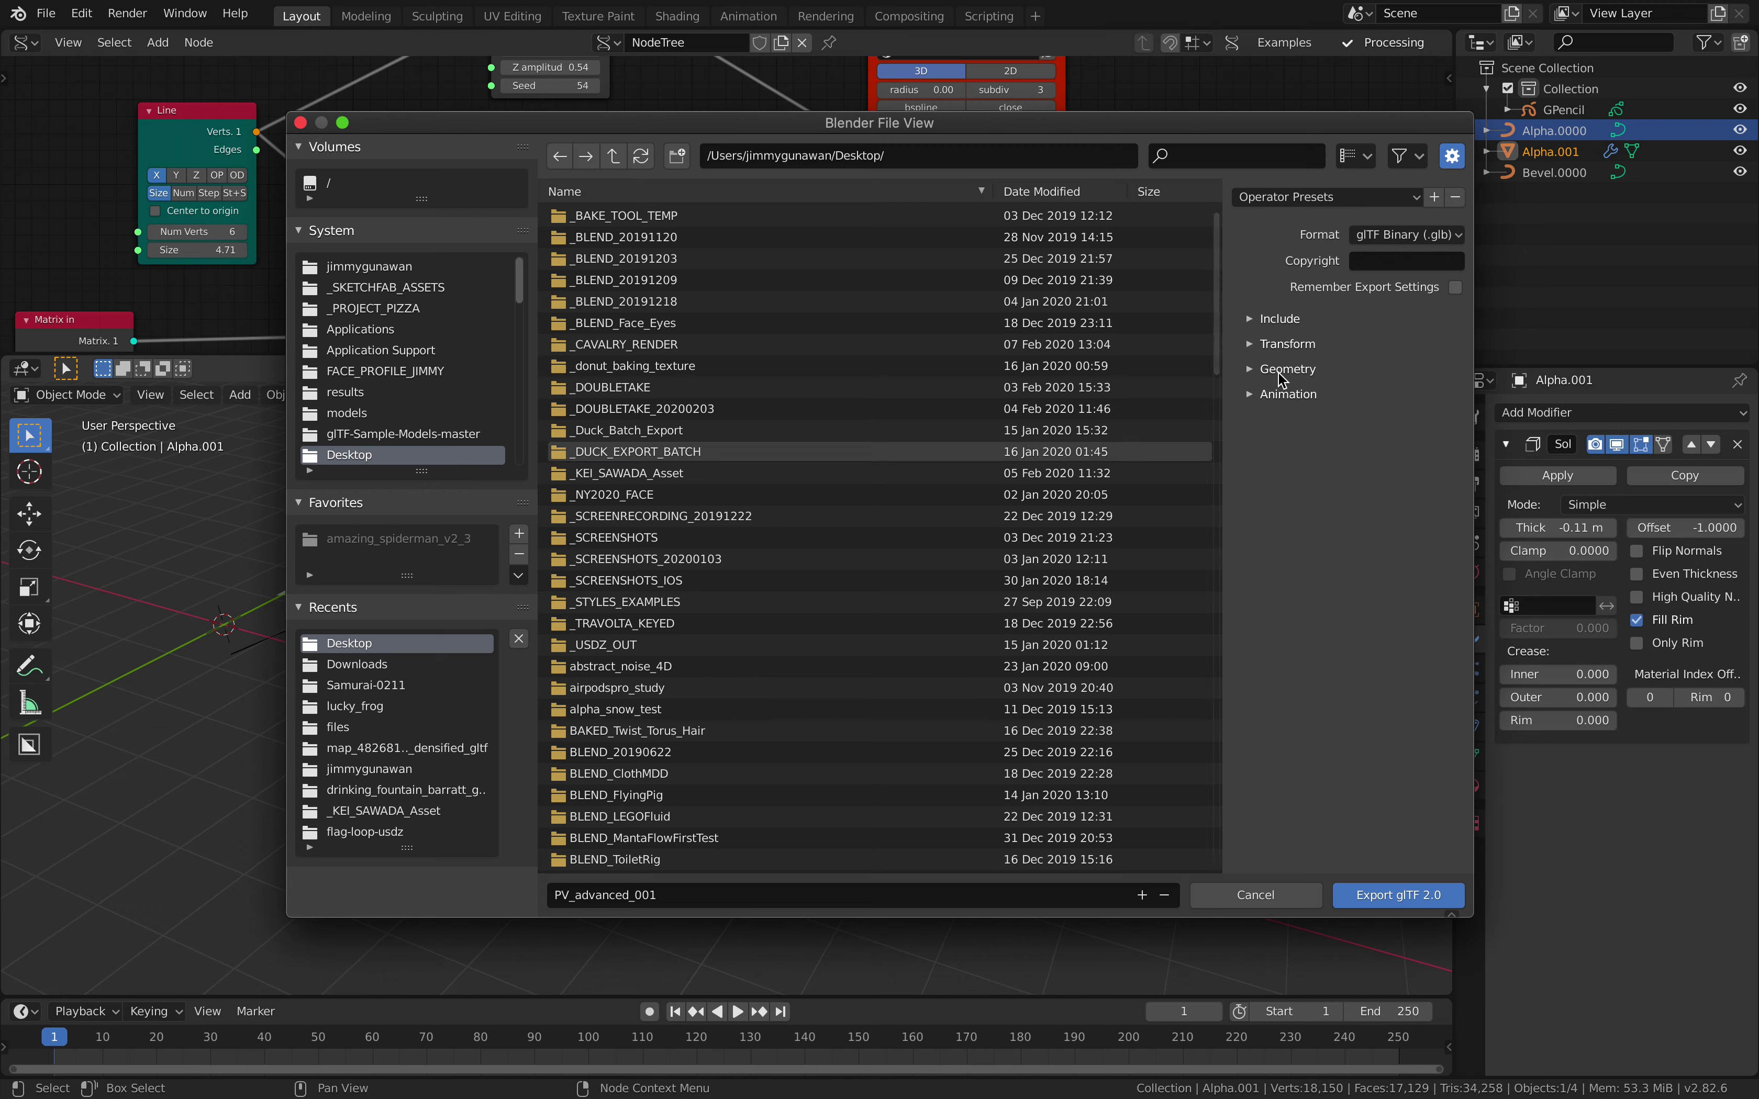
left_click(1288, 484)
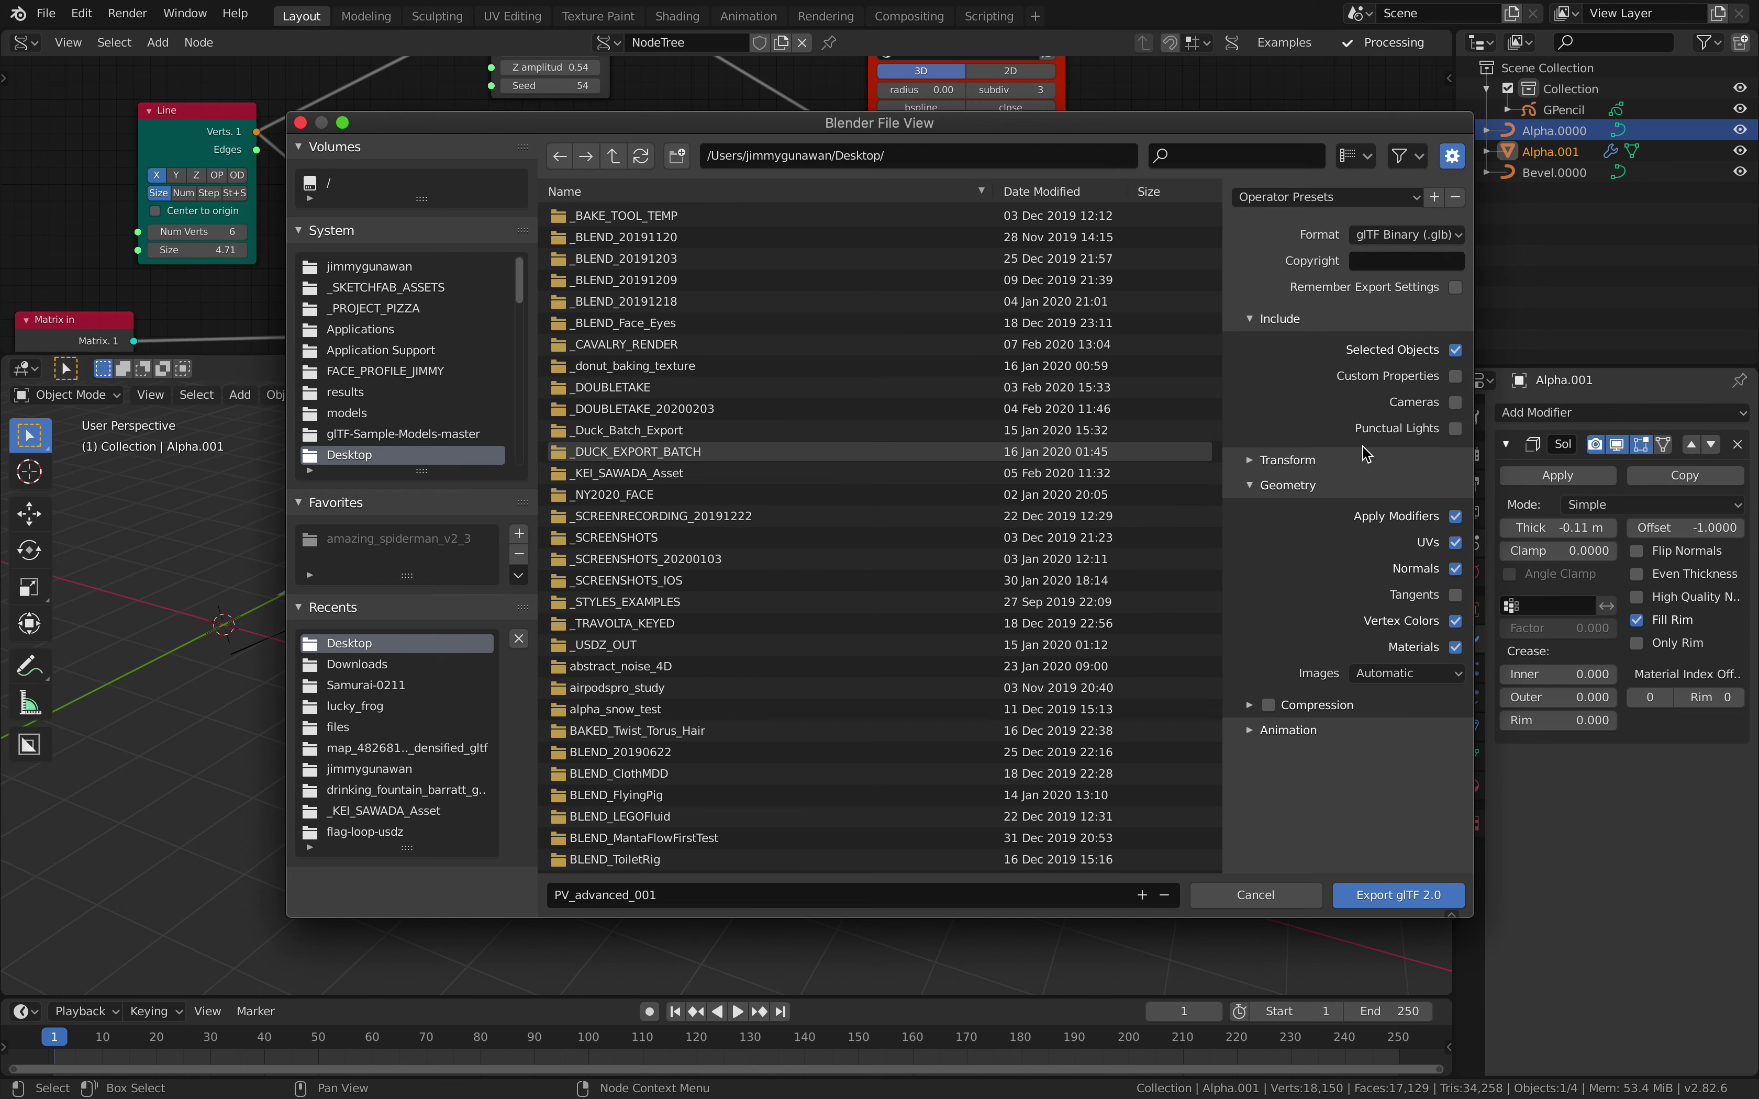
left_click(1353, 894)
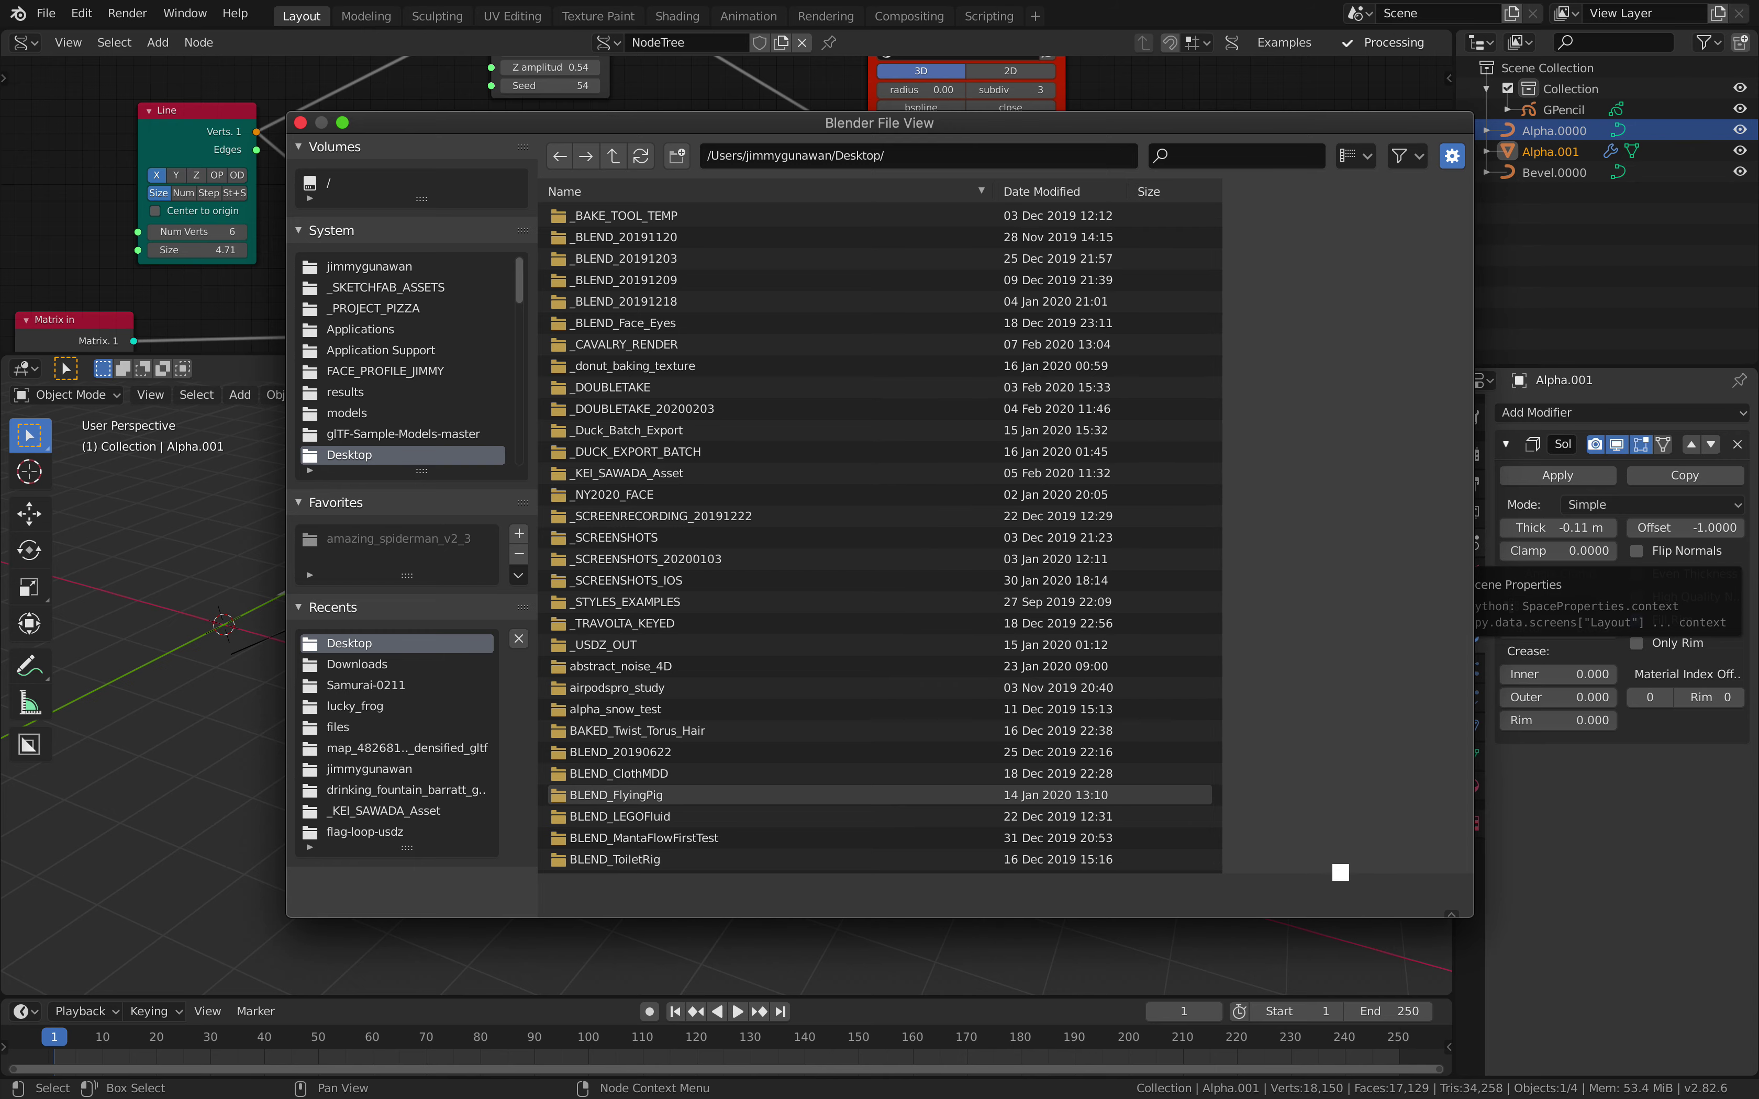
Step: Switch to the desktop, launch Reality Converter, and show the Desktop folder in Finder
key("ctrl+Left")
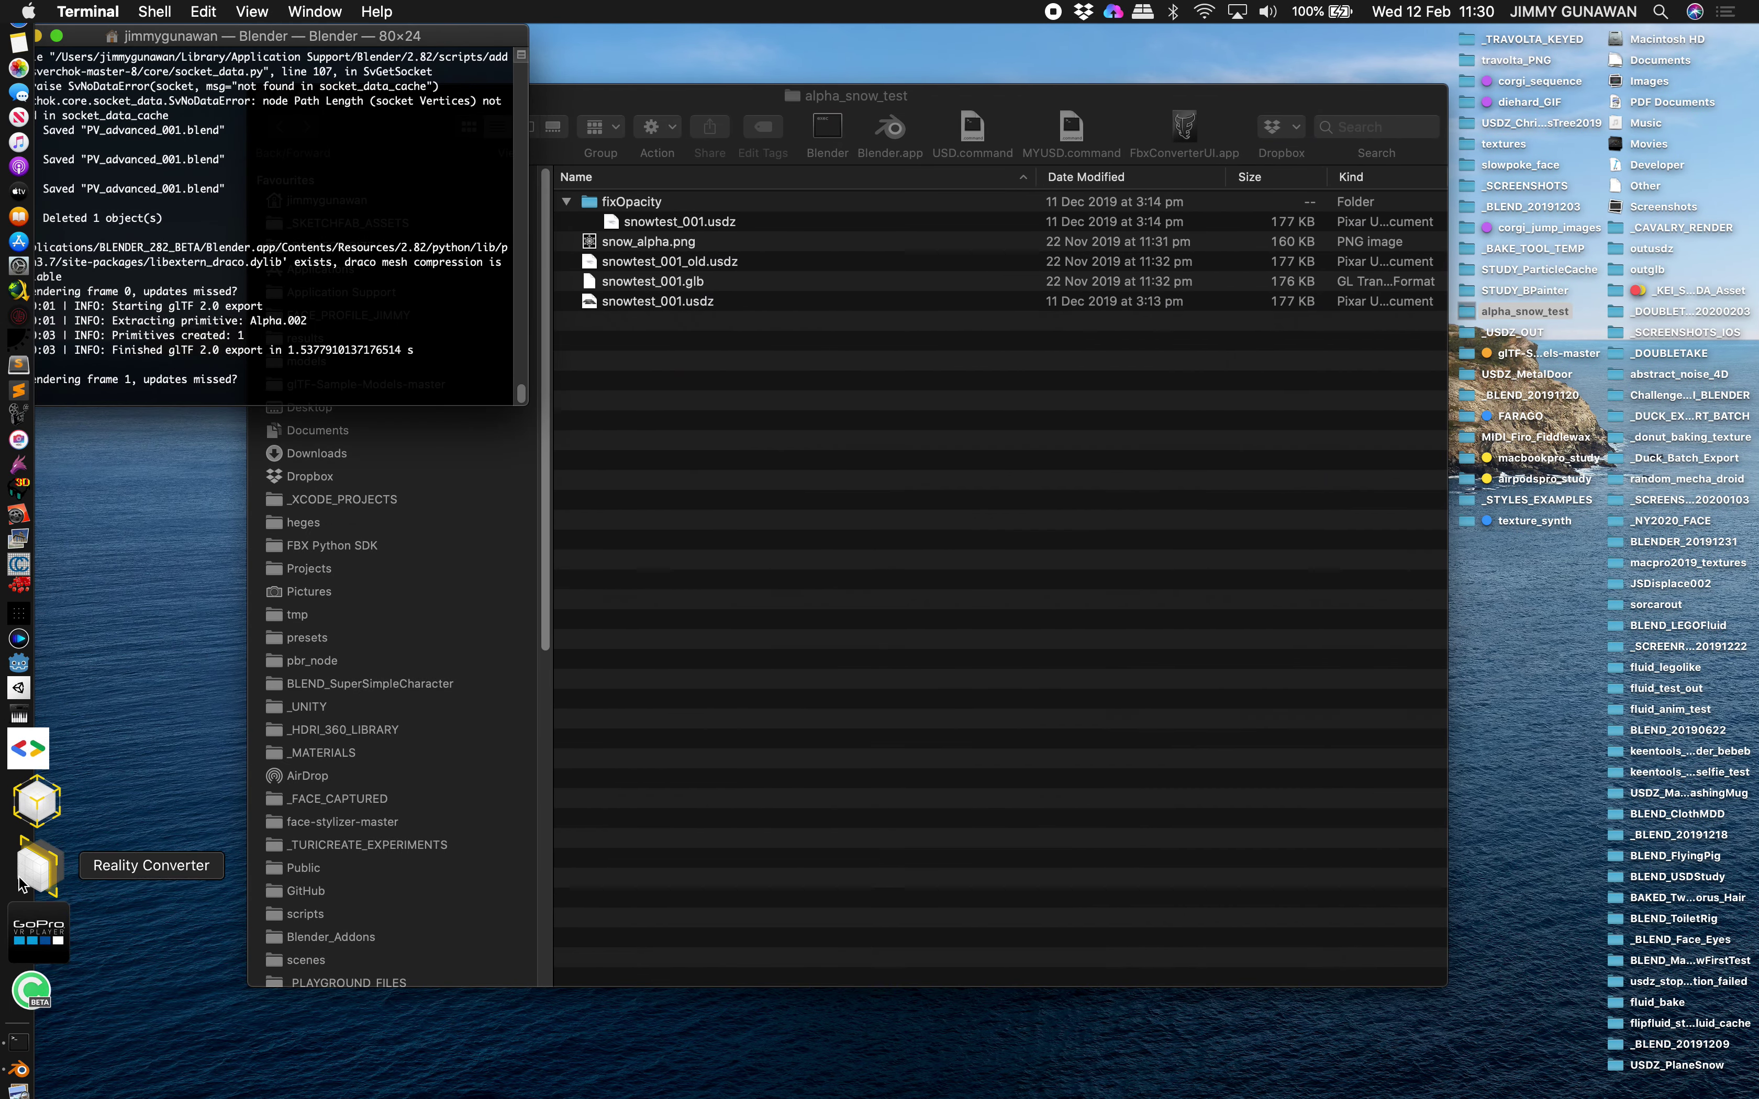
left_click(30, 874)
left_click_drag(761, 107, 844, 130)
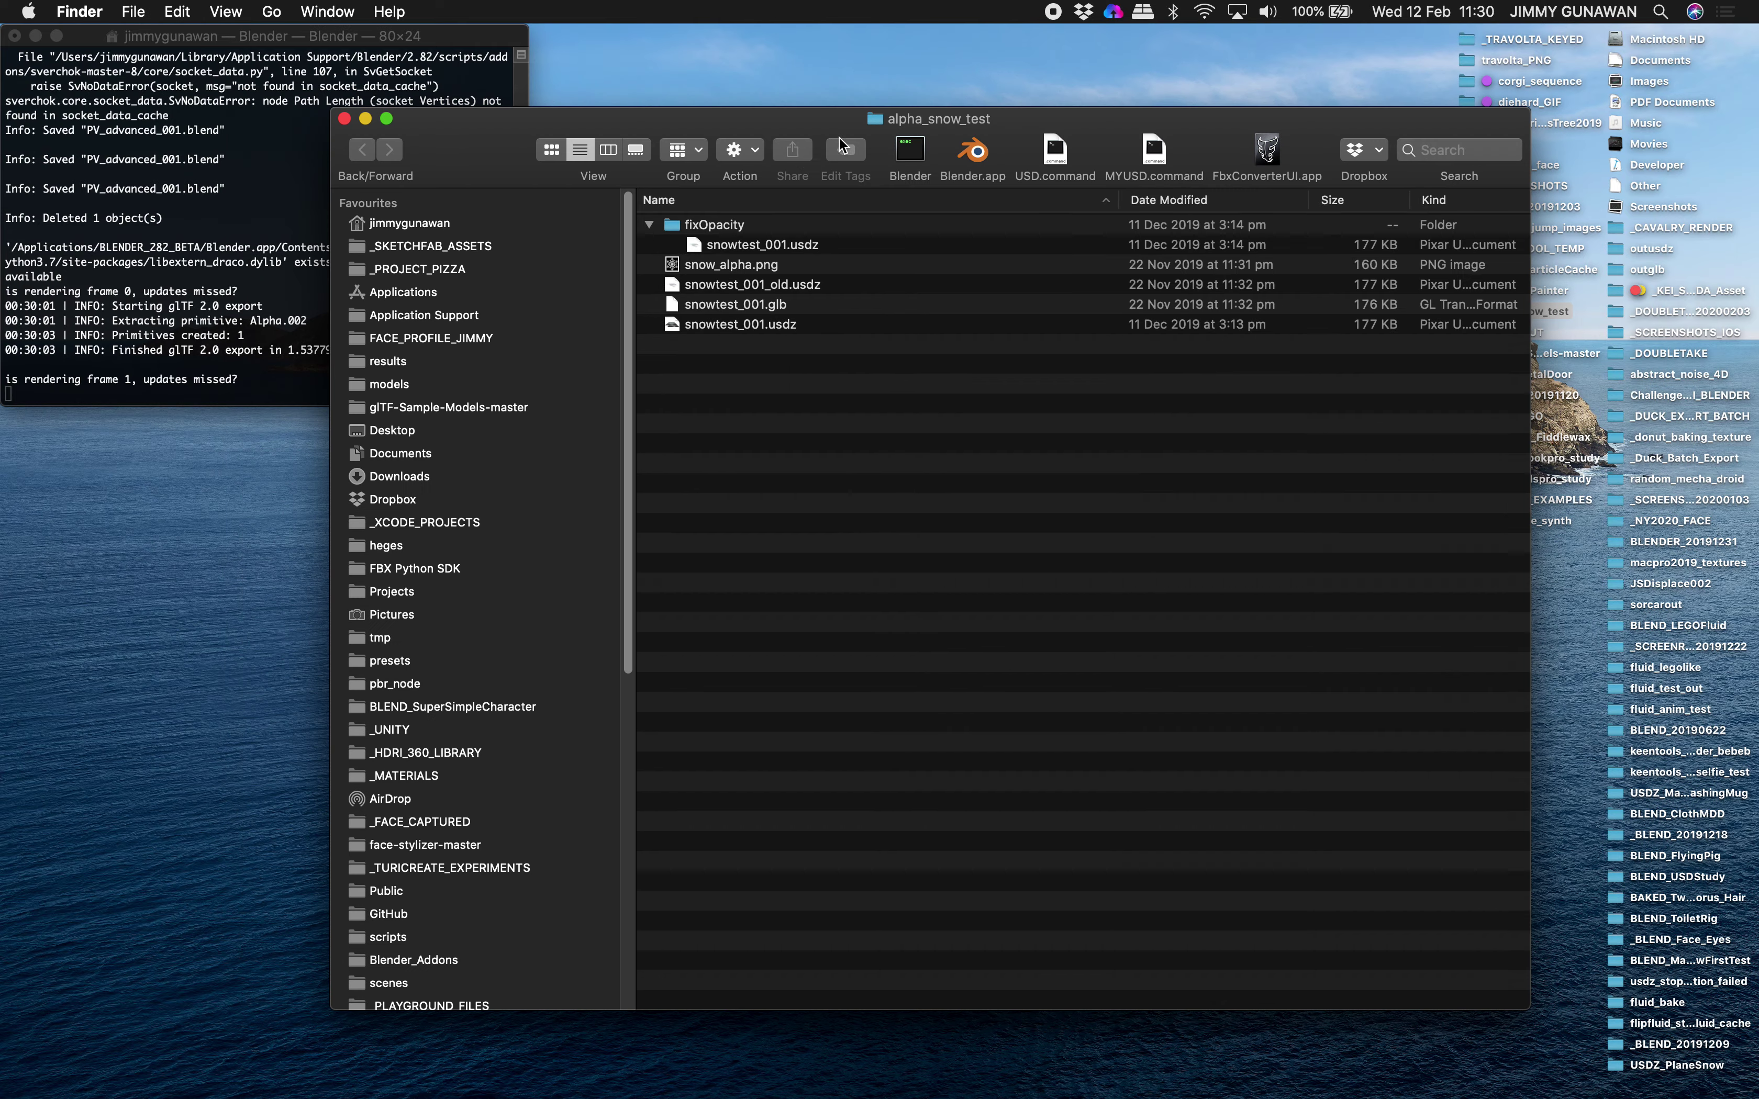
left_click(416, 432)
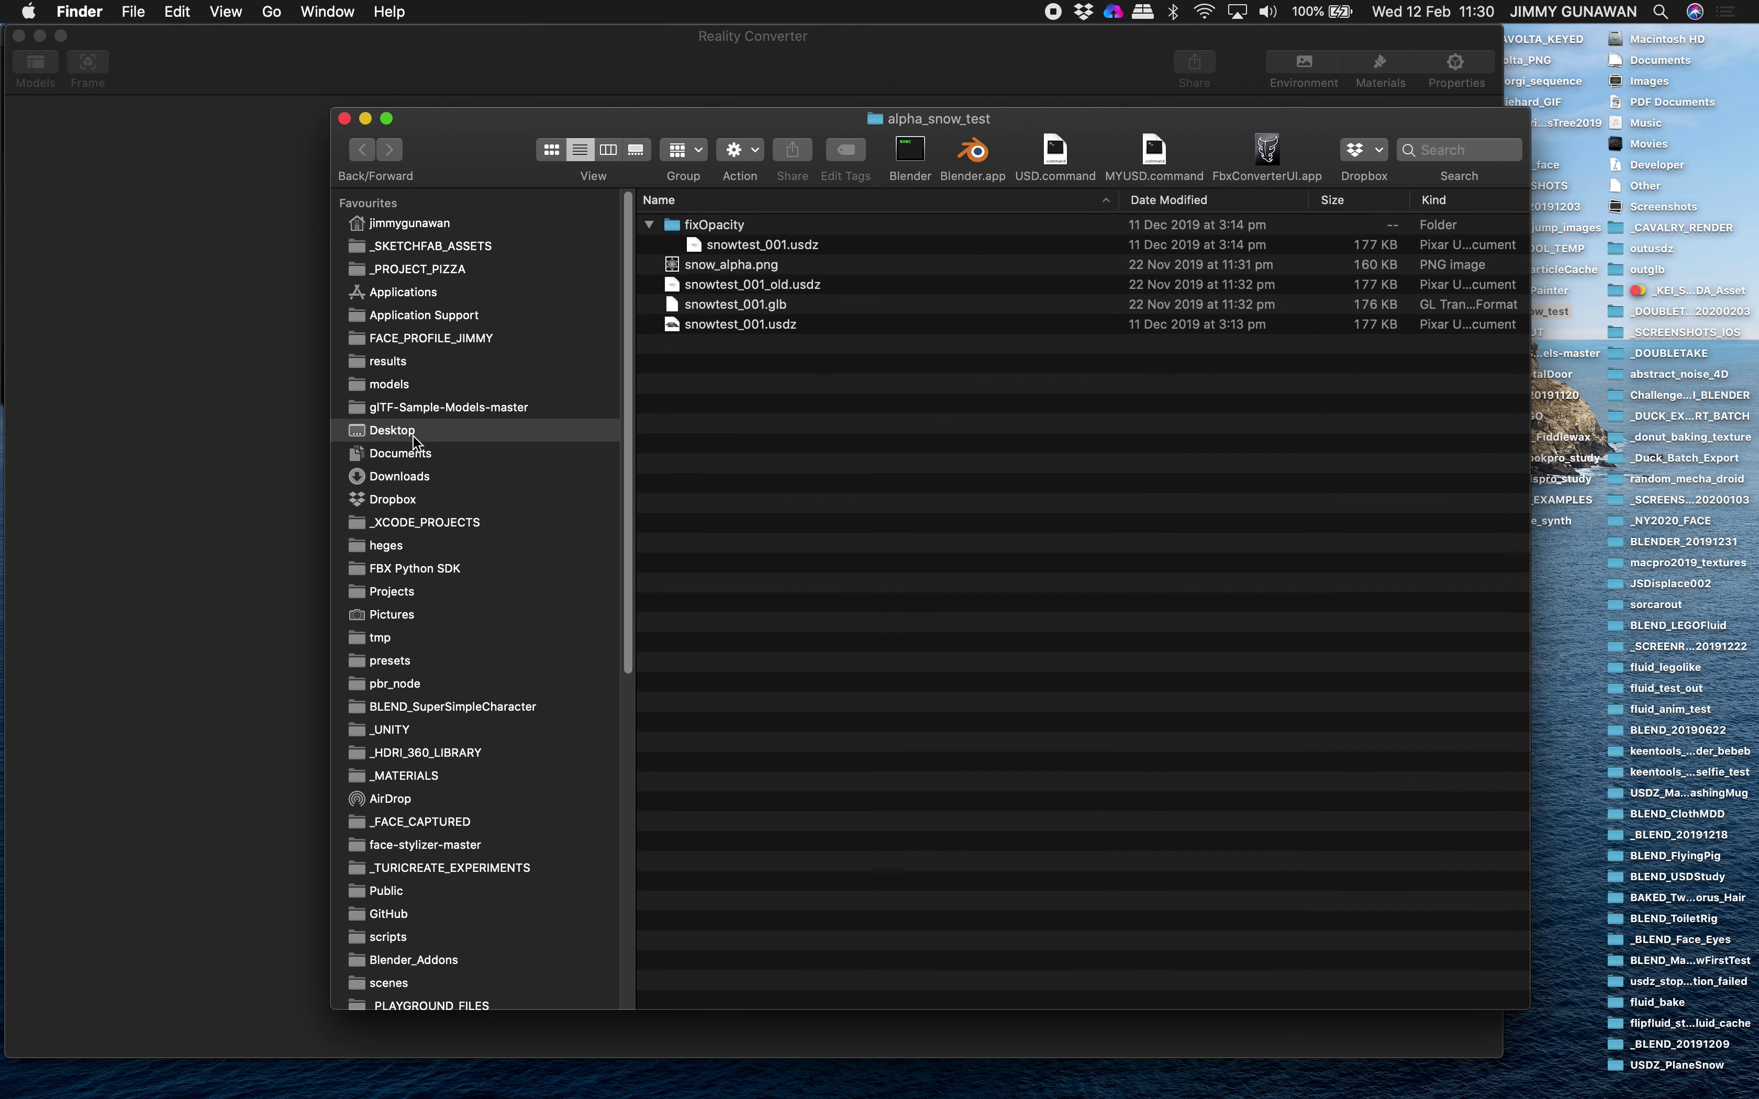
Step: Load PV_advanced_001.glb from the Desktop folder into Reality Converter, keeping the Finder window clear of its viewport
left_click(785, 226)
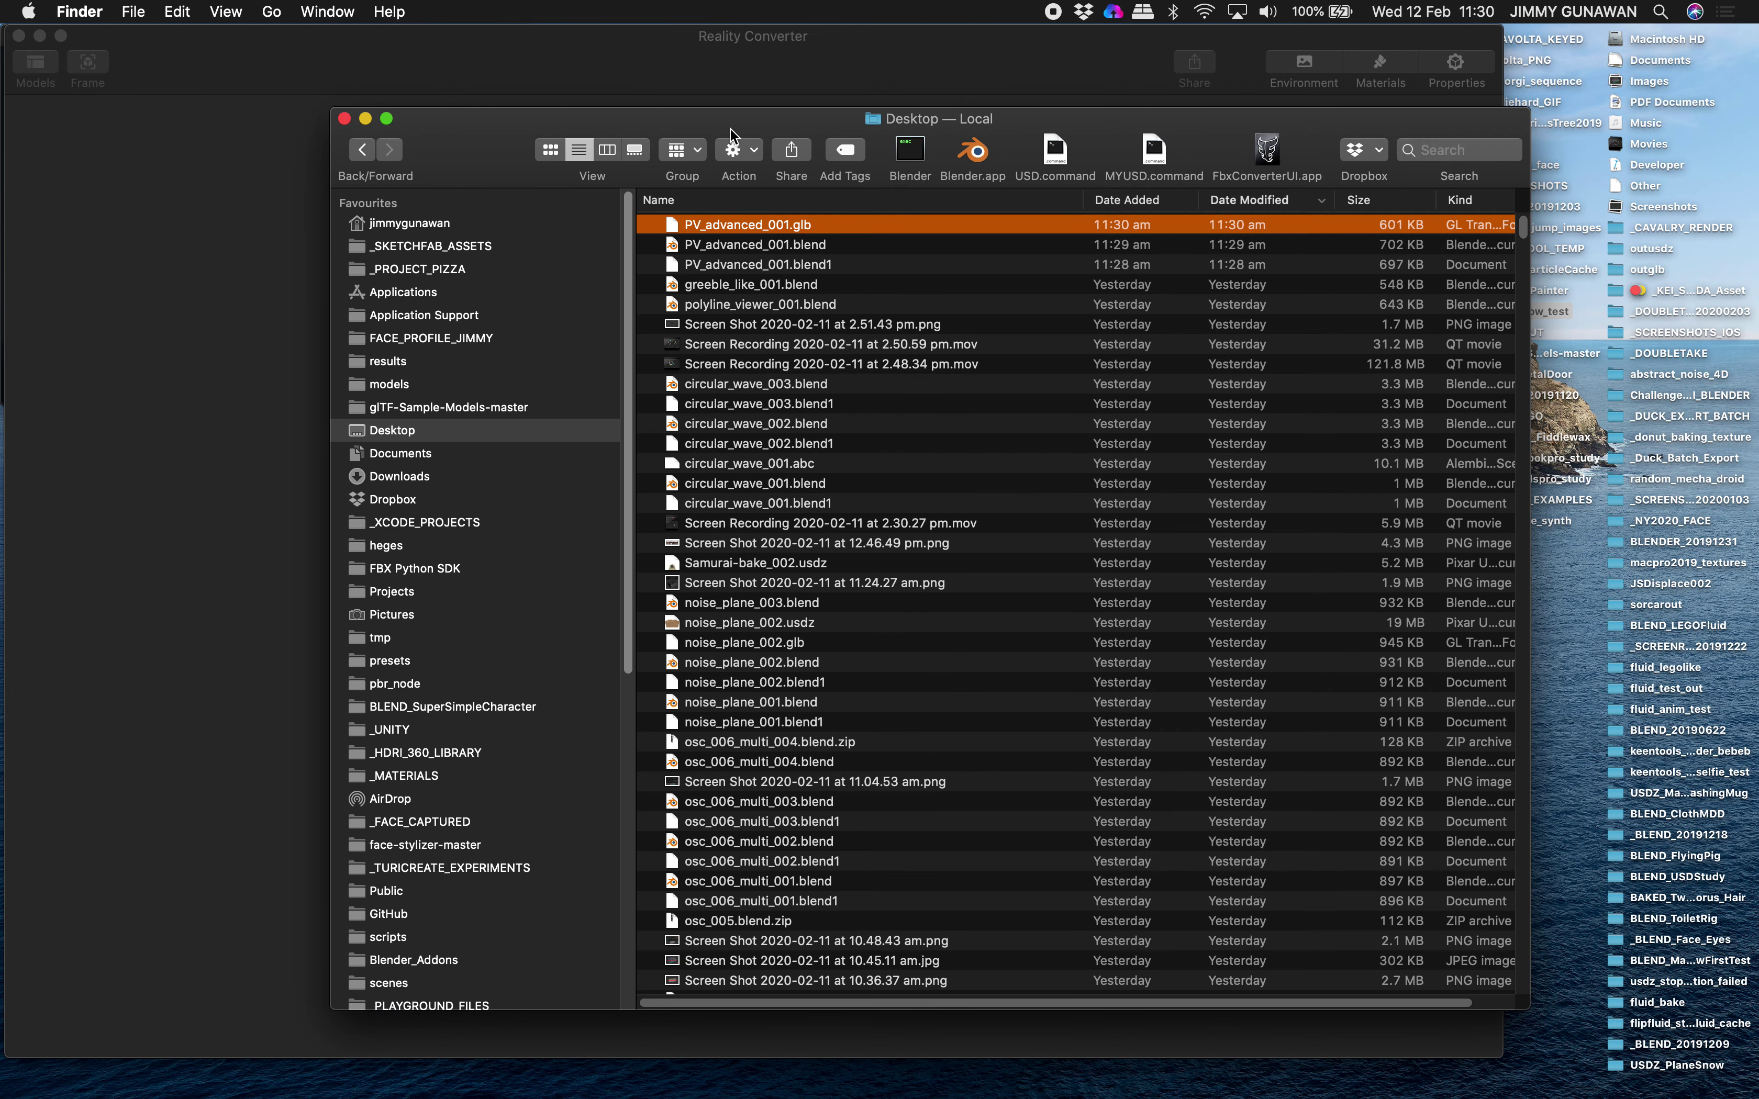
left_click_drag(731, 131, 863, 127)
left_click_drag(904, 226, 267, 373)
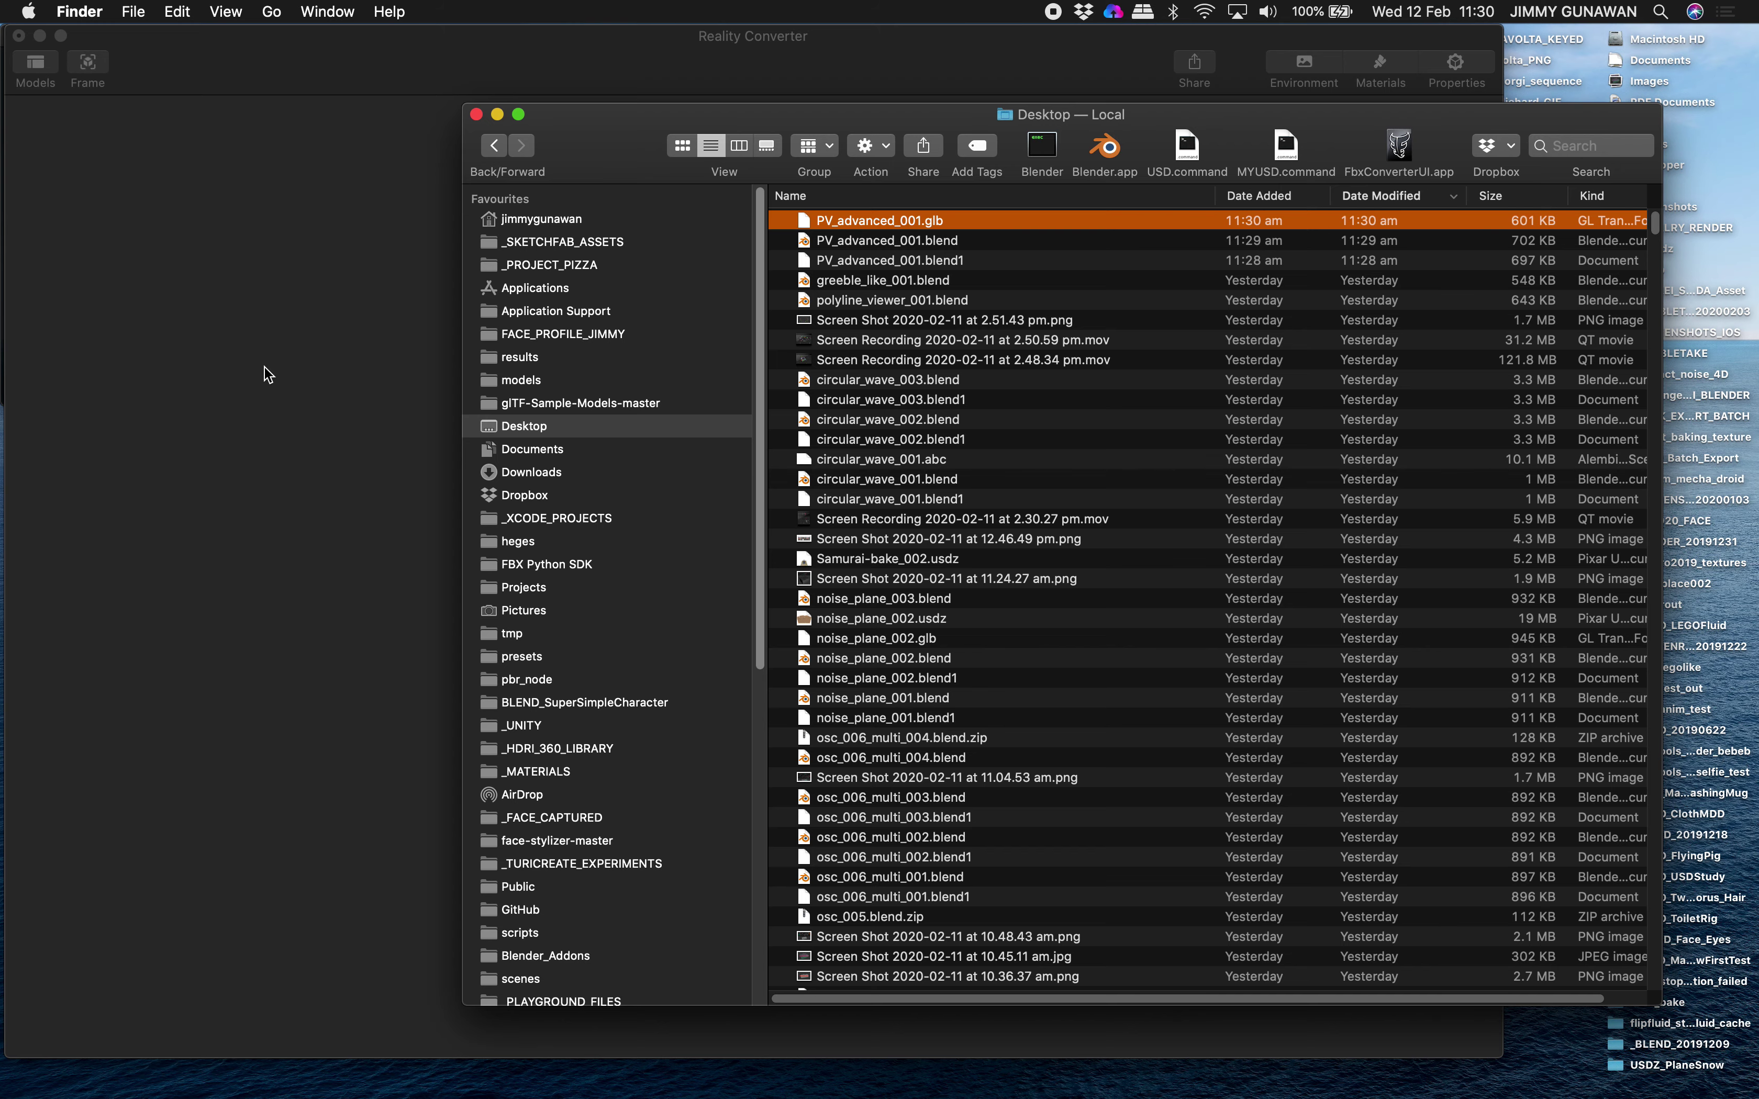
left_click_drag(1542, 135, 1581, 135)
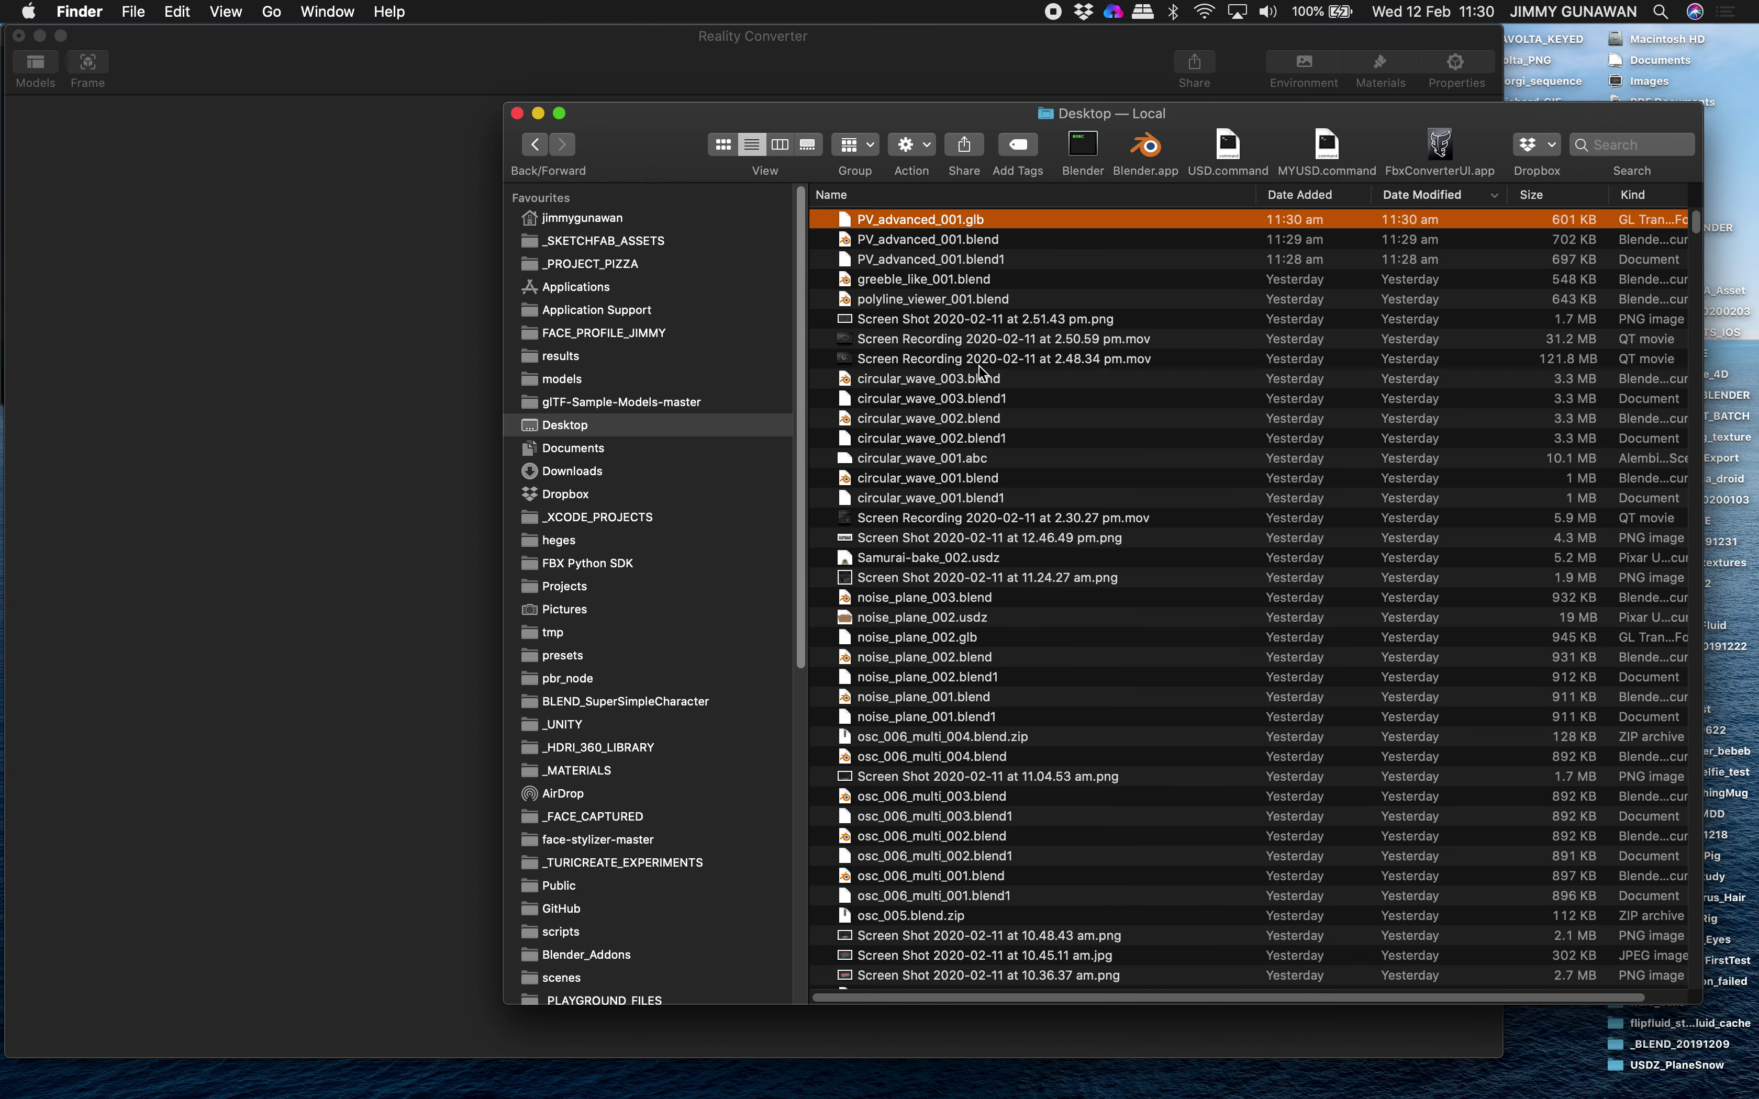
Step: Show the _MATERIALS folder within Documents in Finder and move the window aside to uncover the model
left_click(624, 481)
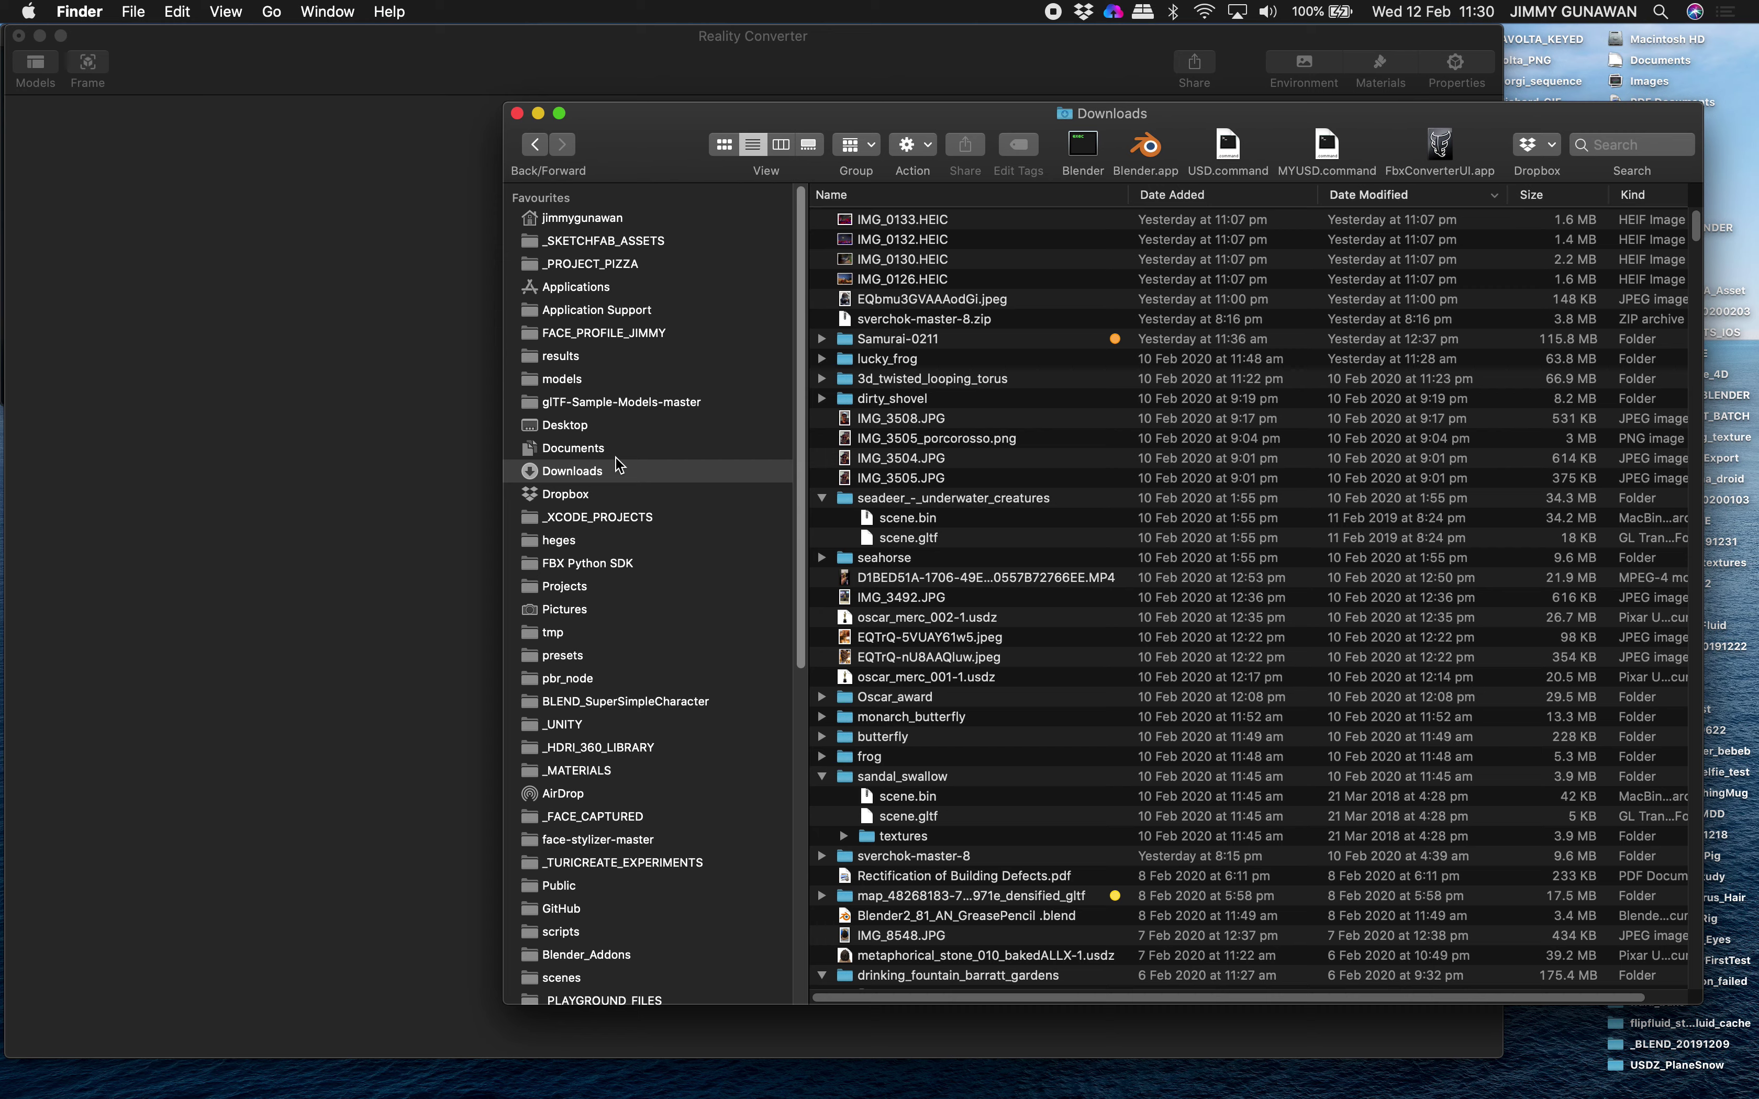
left_click(616, 453)
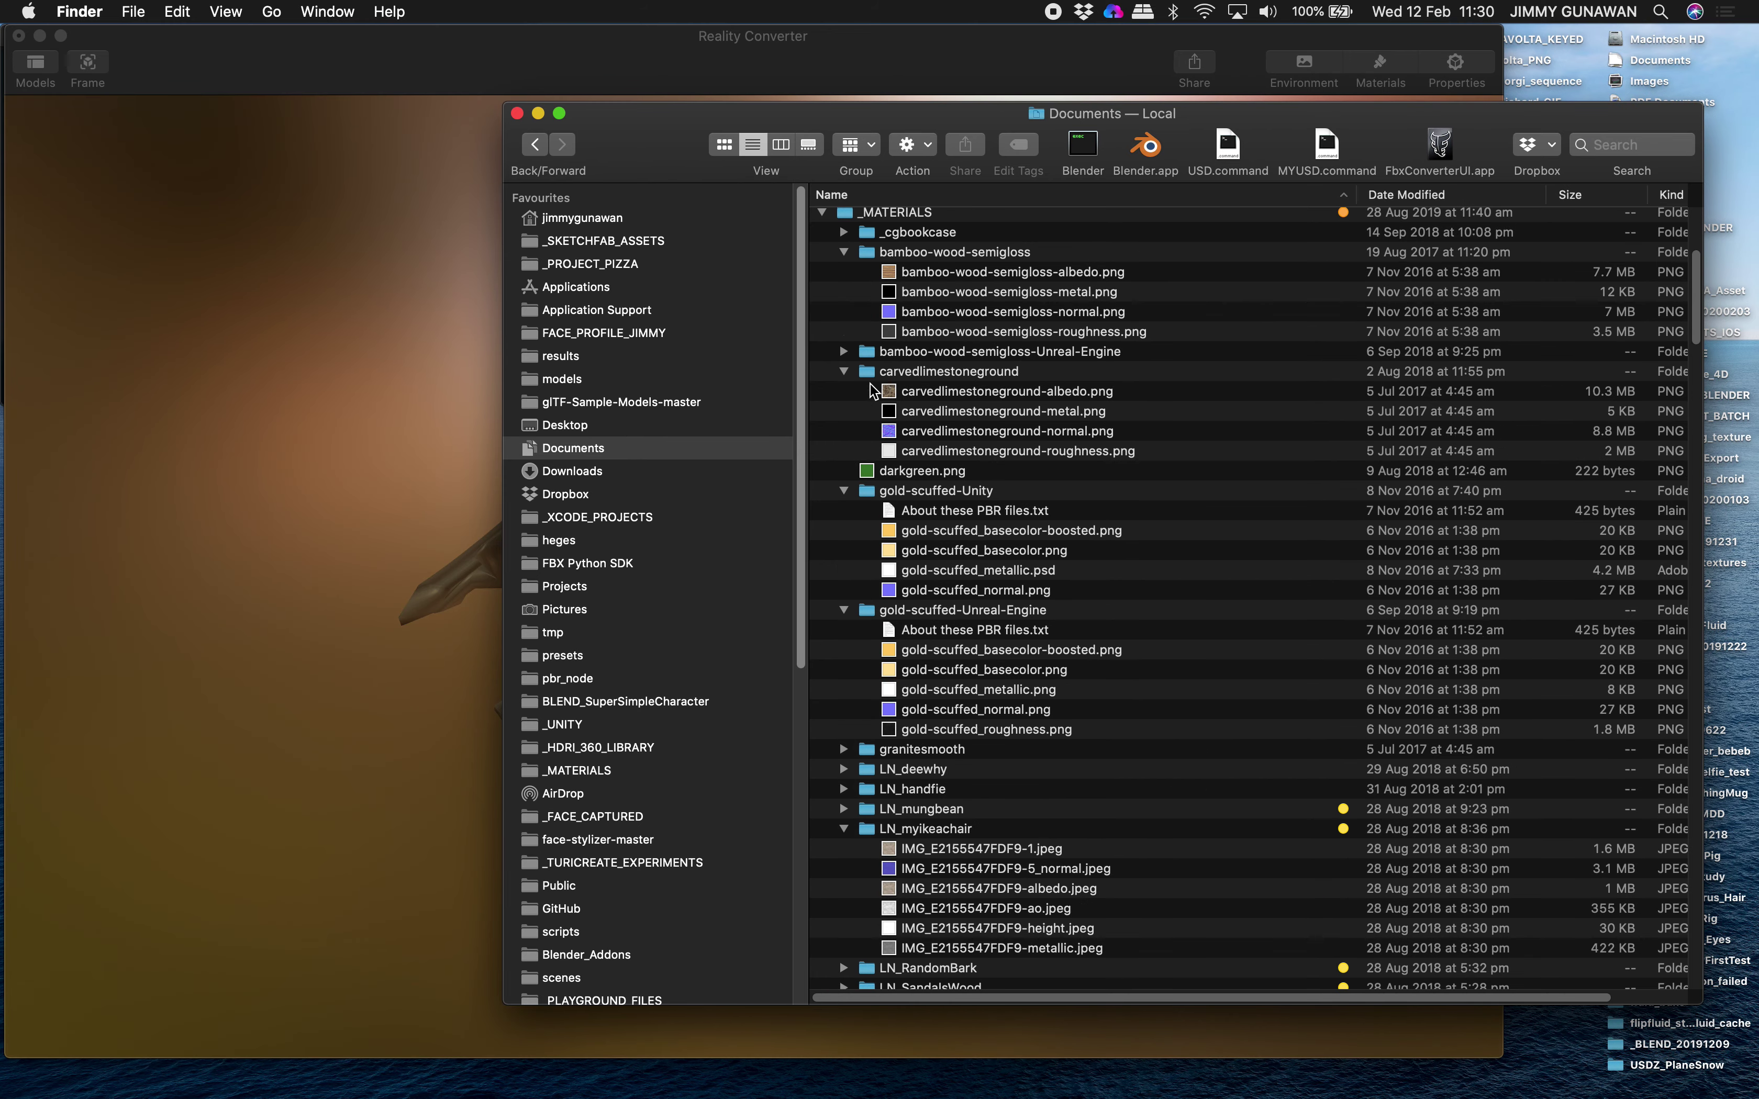
left_click_drag(934, 140, 1447, 475)
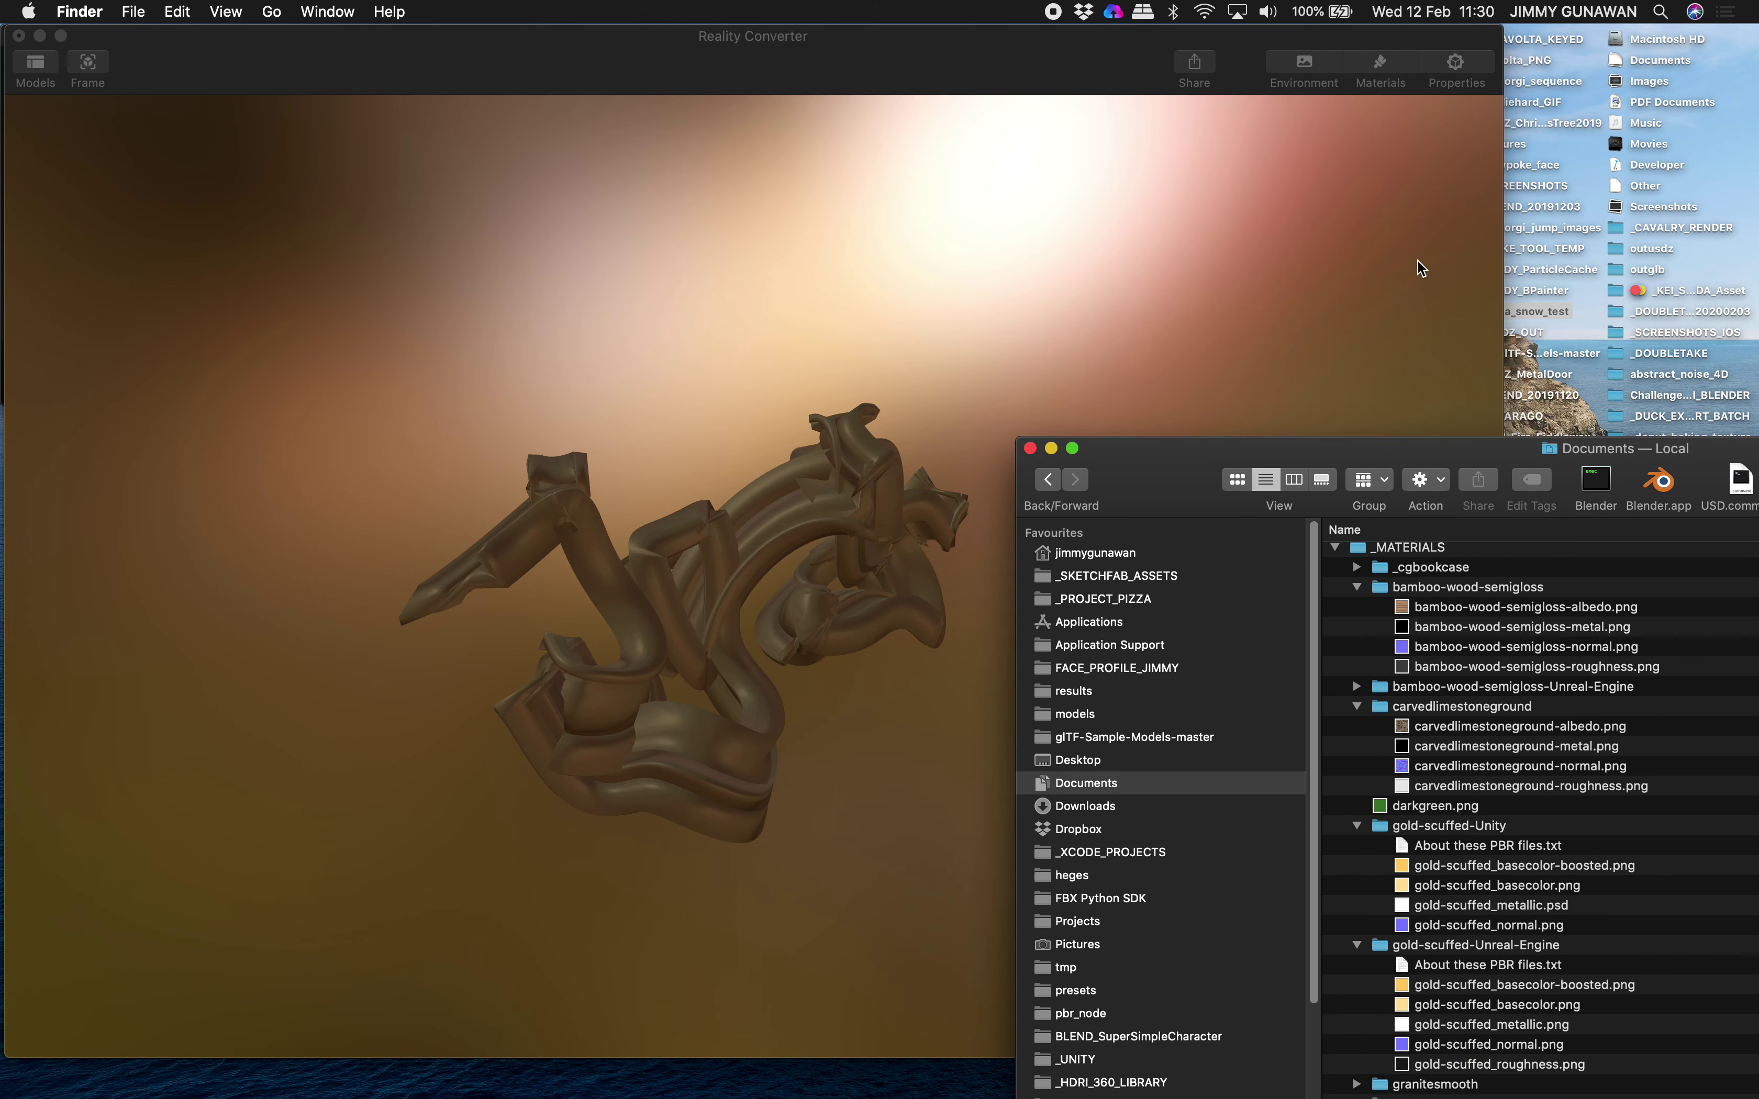
Step: Show the texture slots of defaultConverterMaterial in Reality Converter and bring the Finder materials list back in front
left_click(1376, 71)
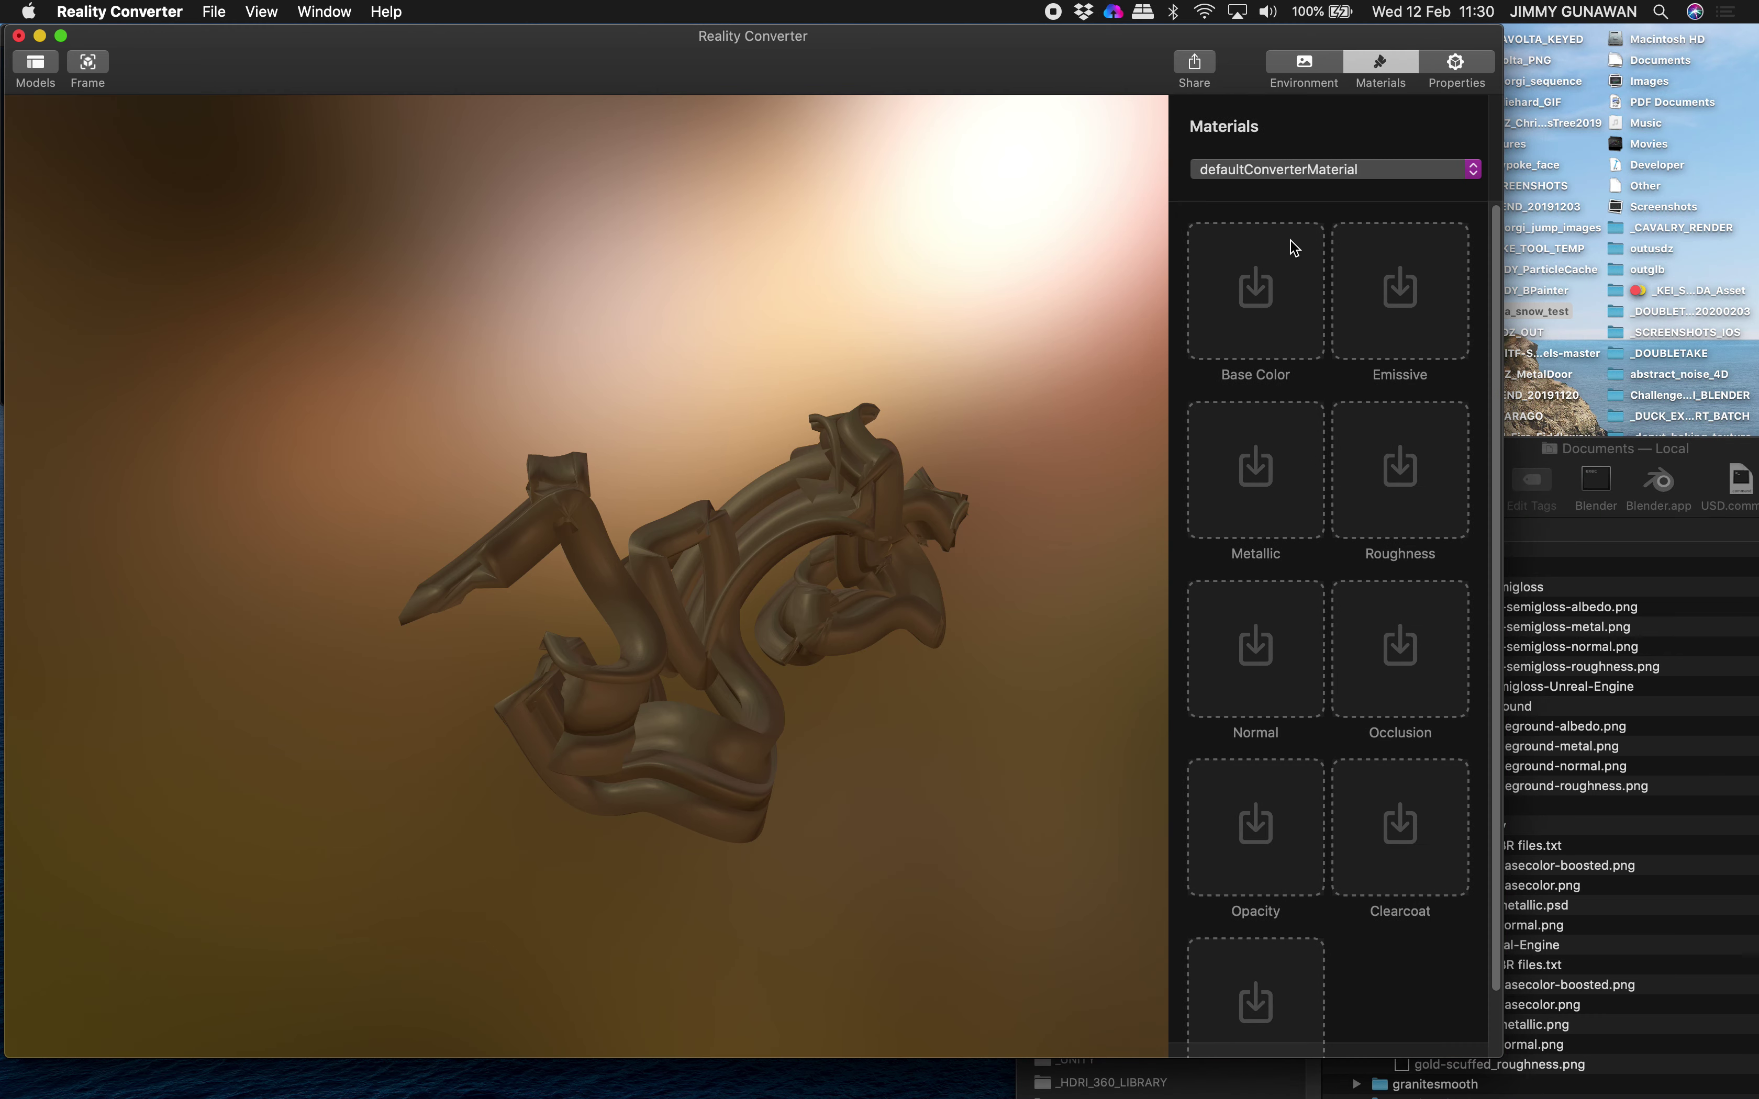
left_click(1276, 174)
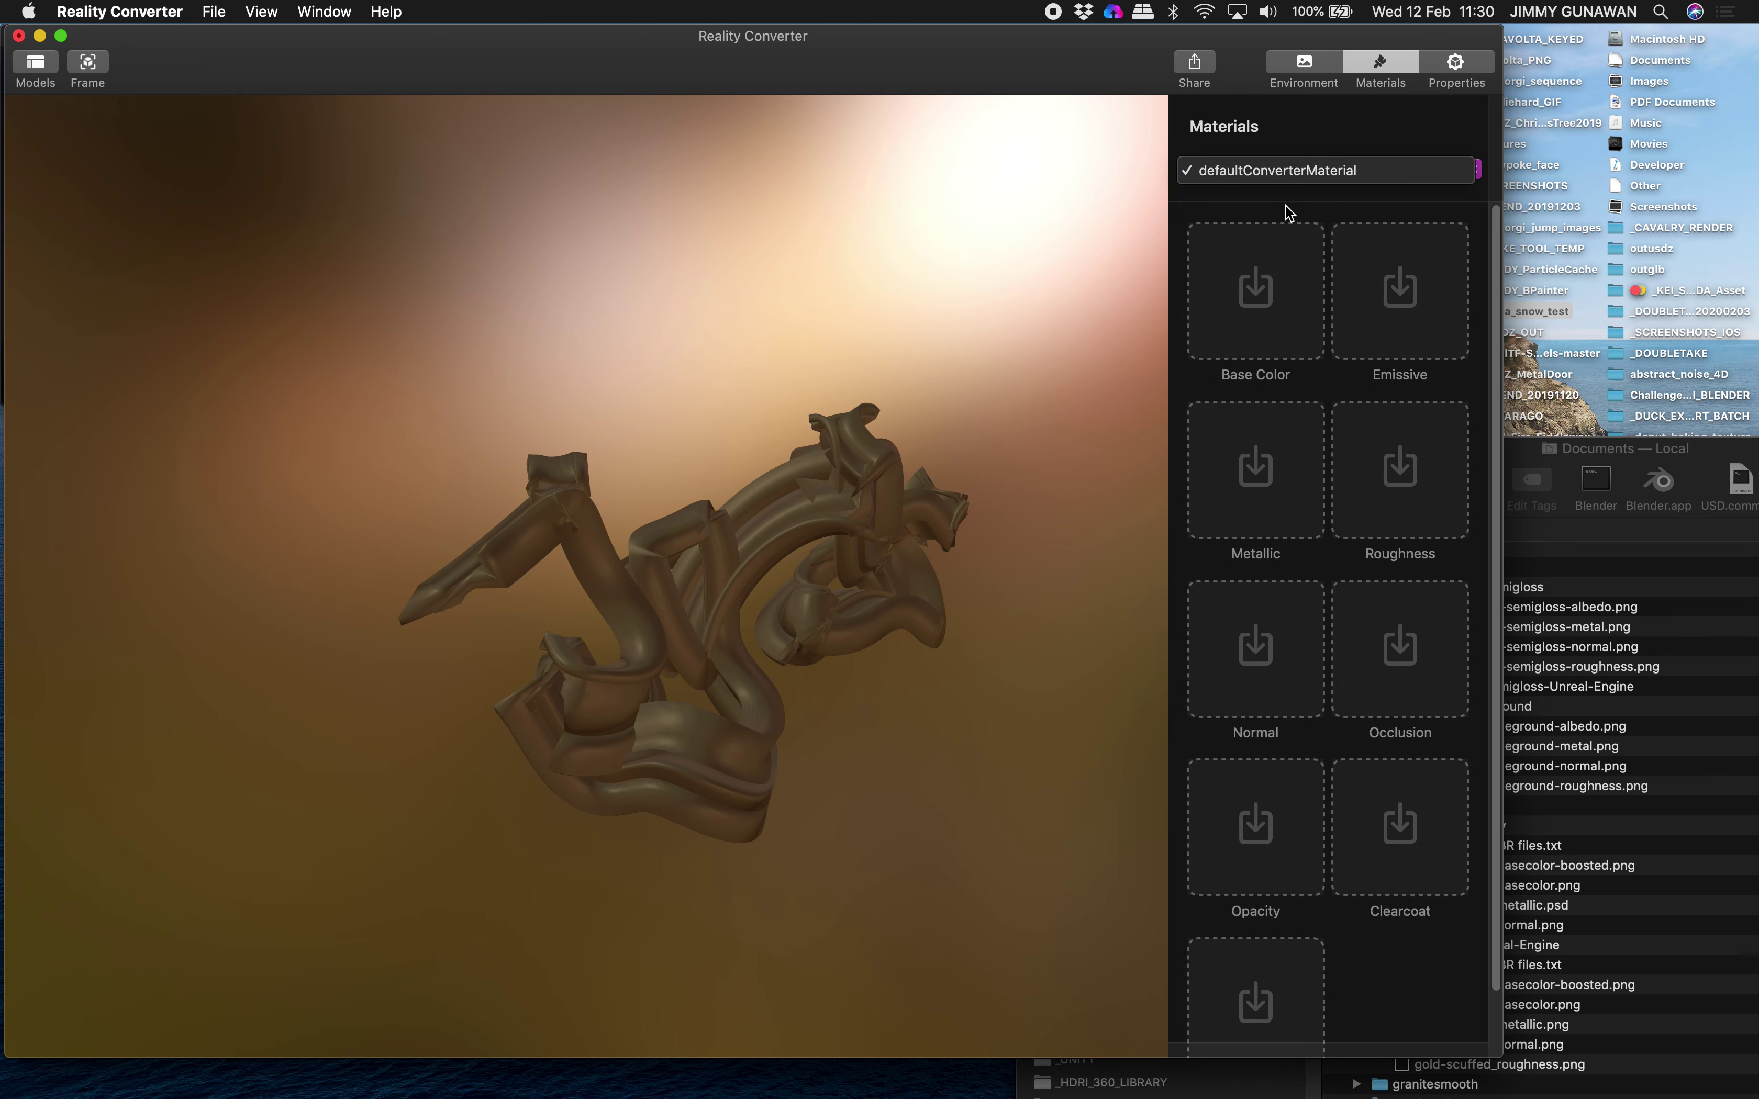
left_click_drag(1501, 440, 1513, 473)
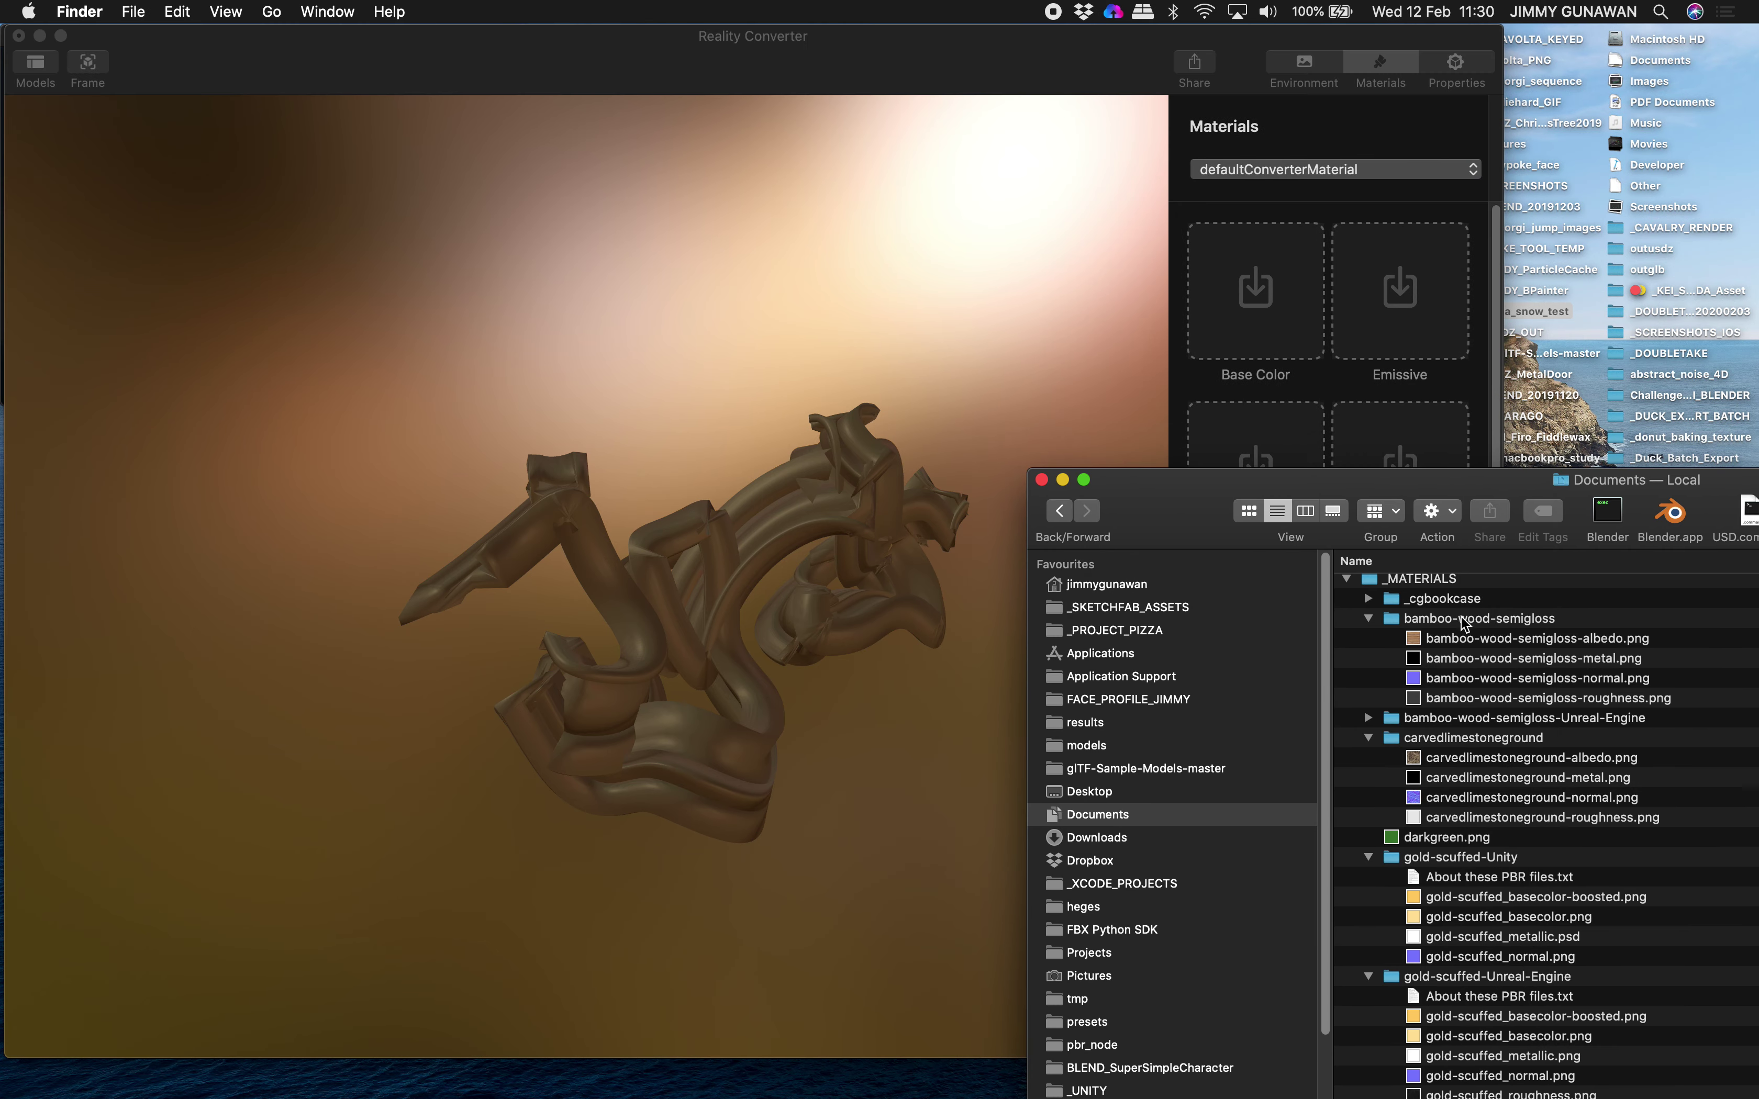
Step: Load bamboo-wood-semigloss-albedo.png as the material's base color and bamboo-wood-semigloss-normal.png as its normal map, keeping Finder clear of the slots
left_click_drag(1461, 638, 1271, 341)
left_click_drag(1444, 488, 1478, 733)
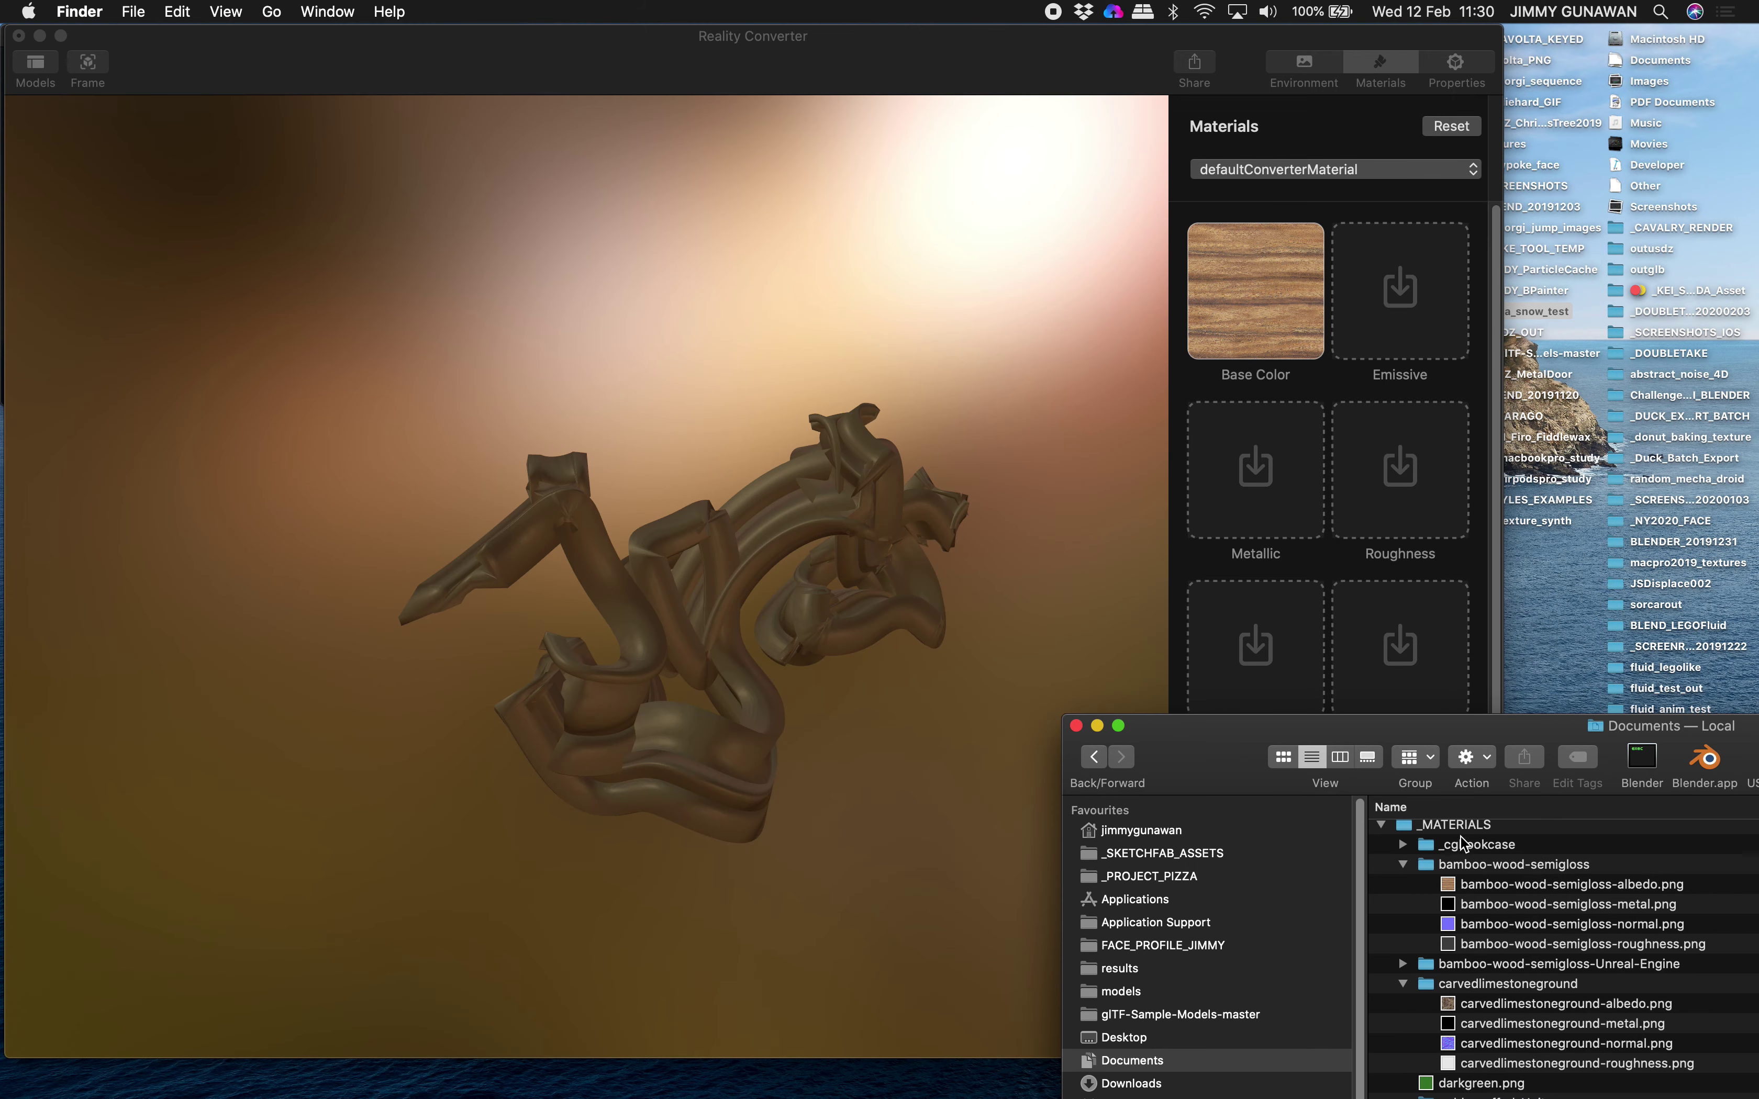
left_click_drag(1426, 724, 1342, 826)
left_click_drag(1388, 1031, 1270, 676)
left_click_drag(1377, 845, 1372, 828)
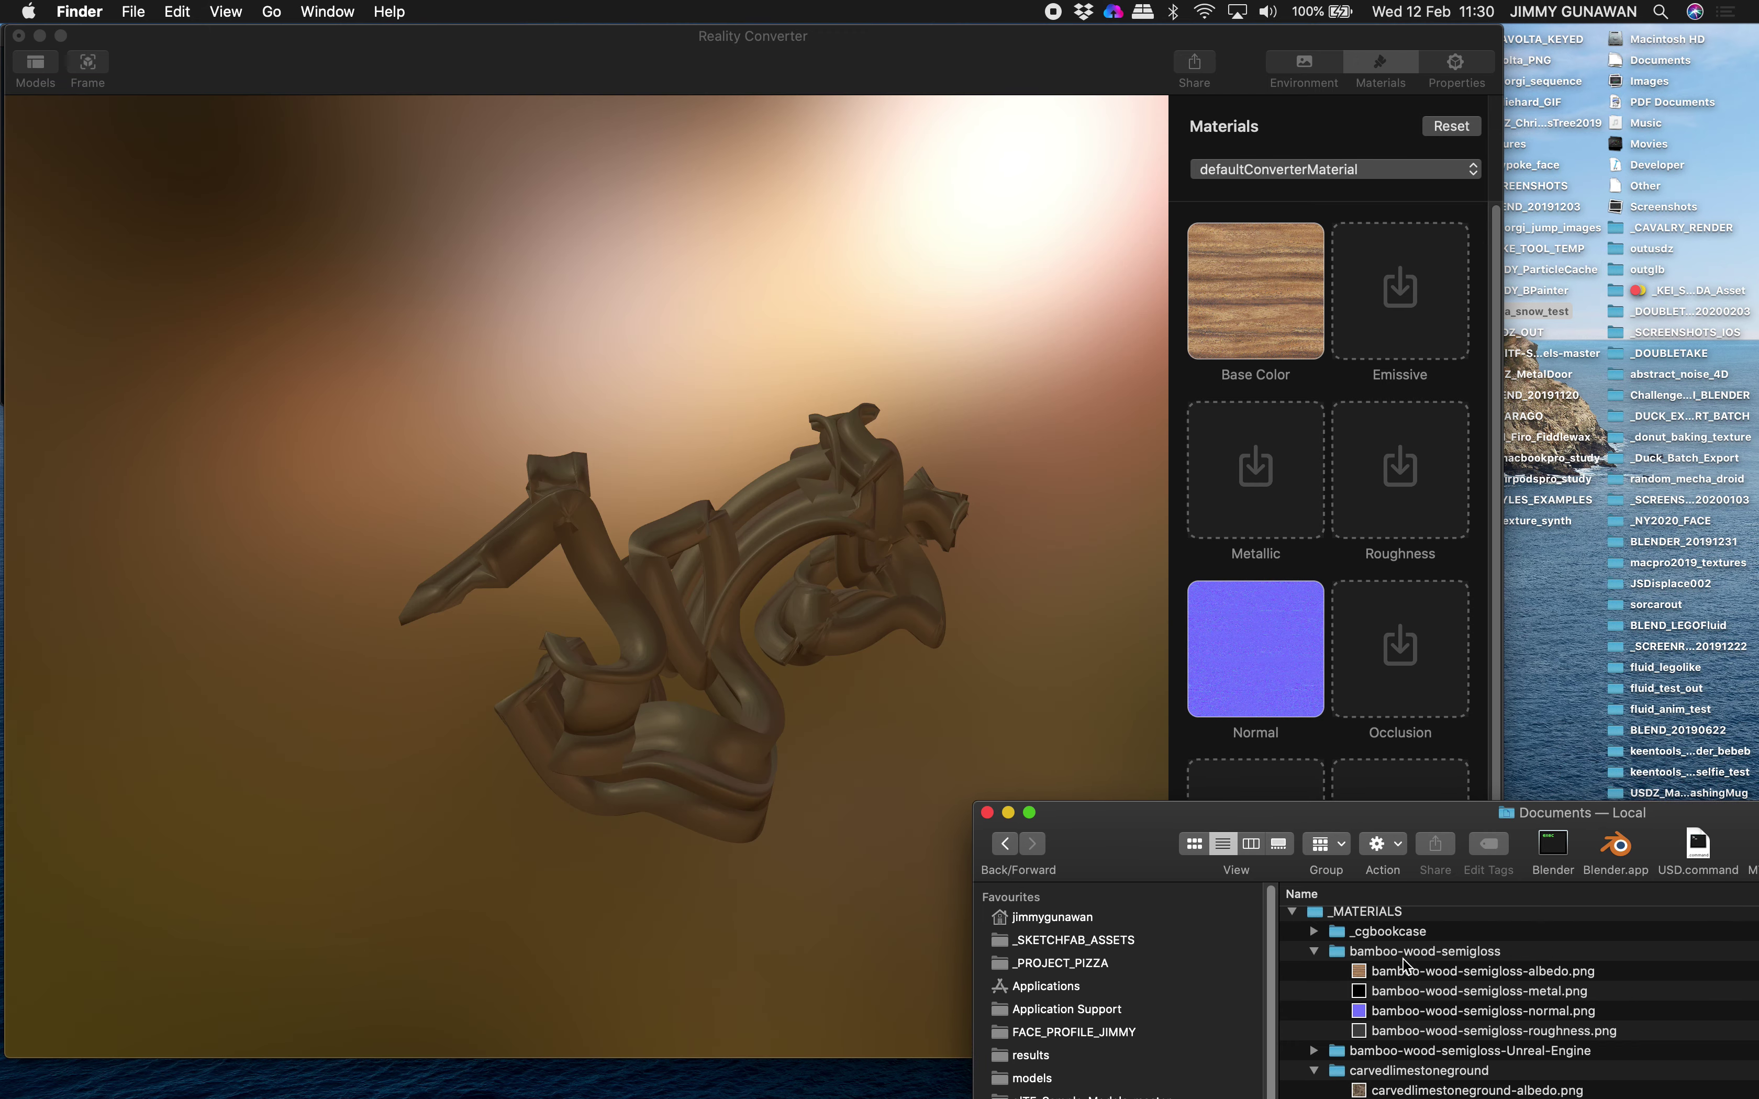
Step: Load bamboo-wood-semigloss-metal.png as the metallic map and bamboo-wood-semigloss-roughness.png as the roughness map, and check the model
left_click_drag(1426, 998, 1276, 522)
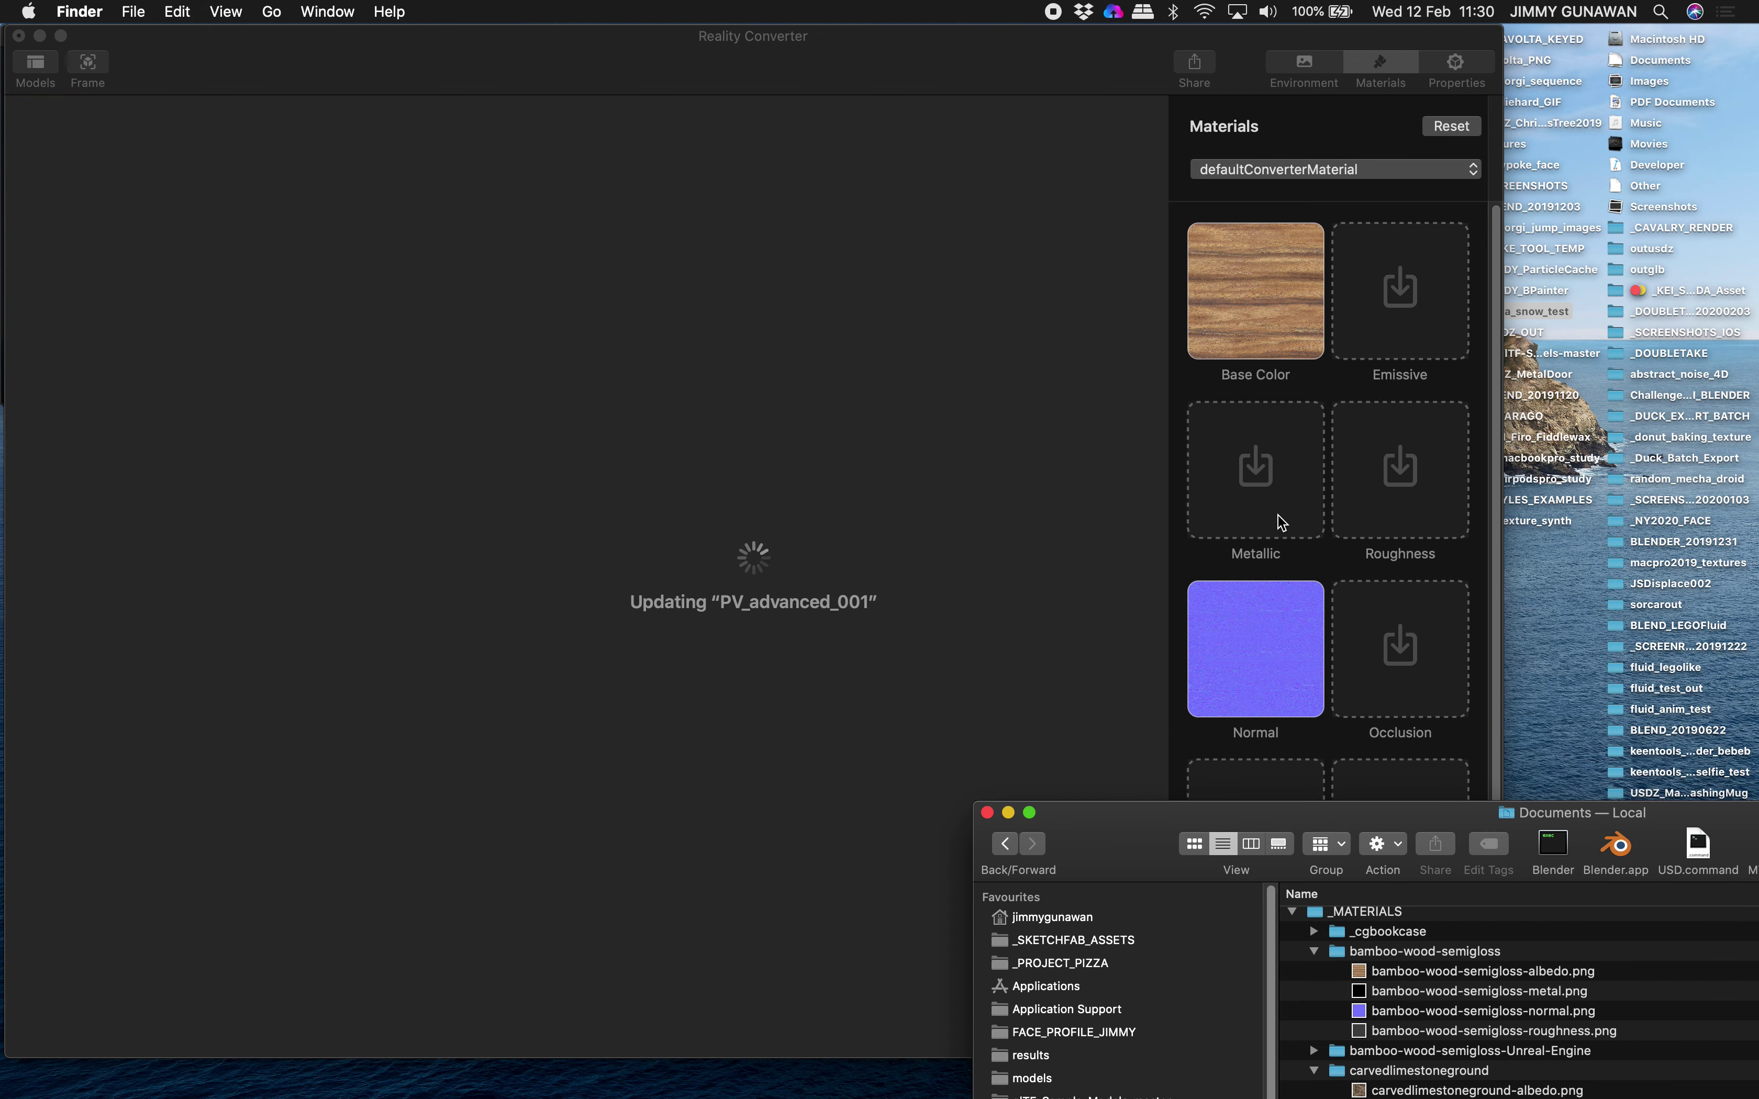
left_click_drag(1438, 1036, 1404, 491)
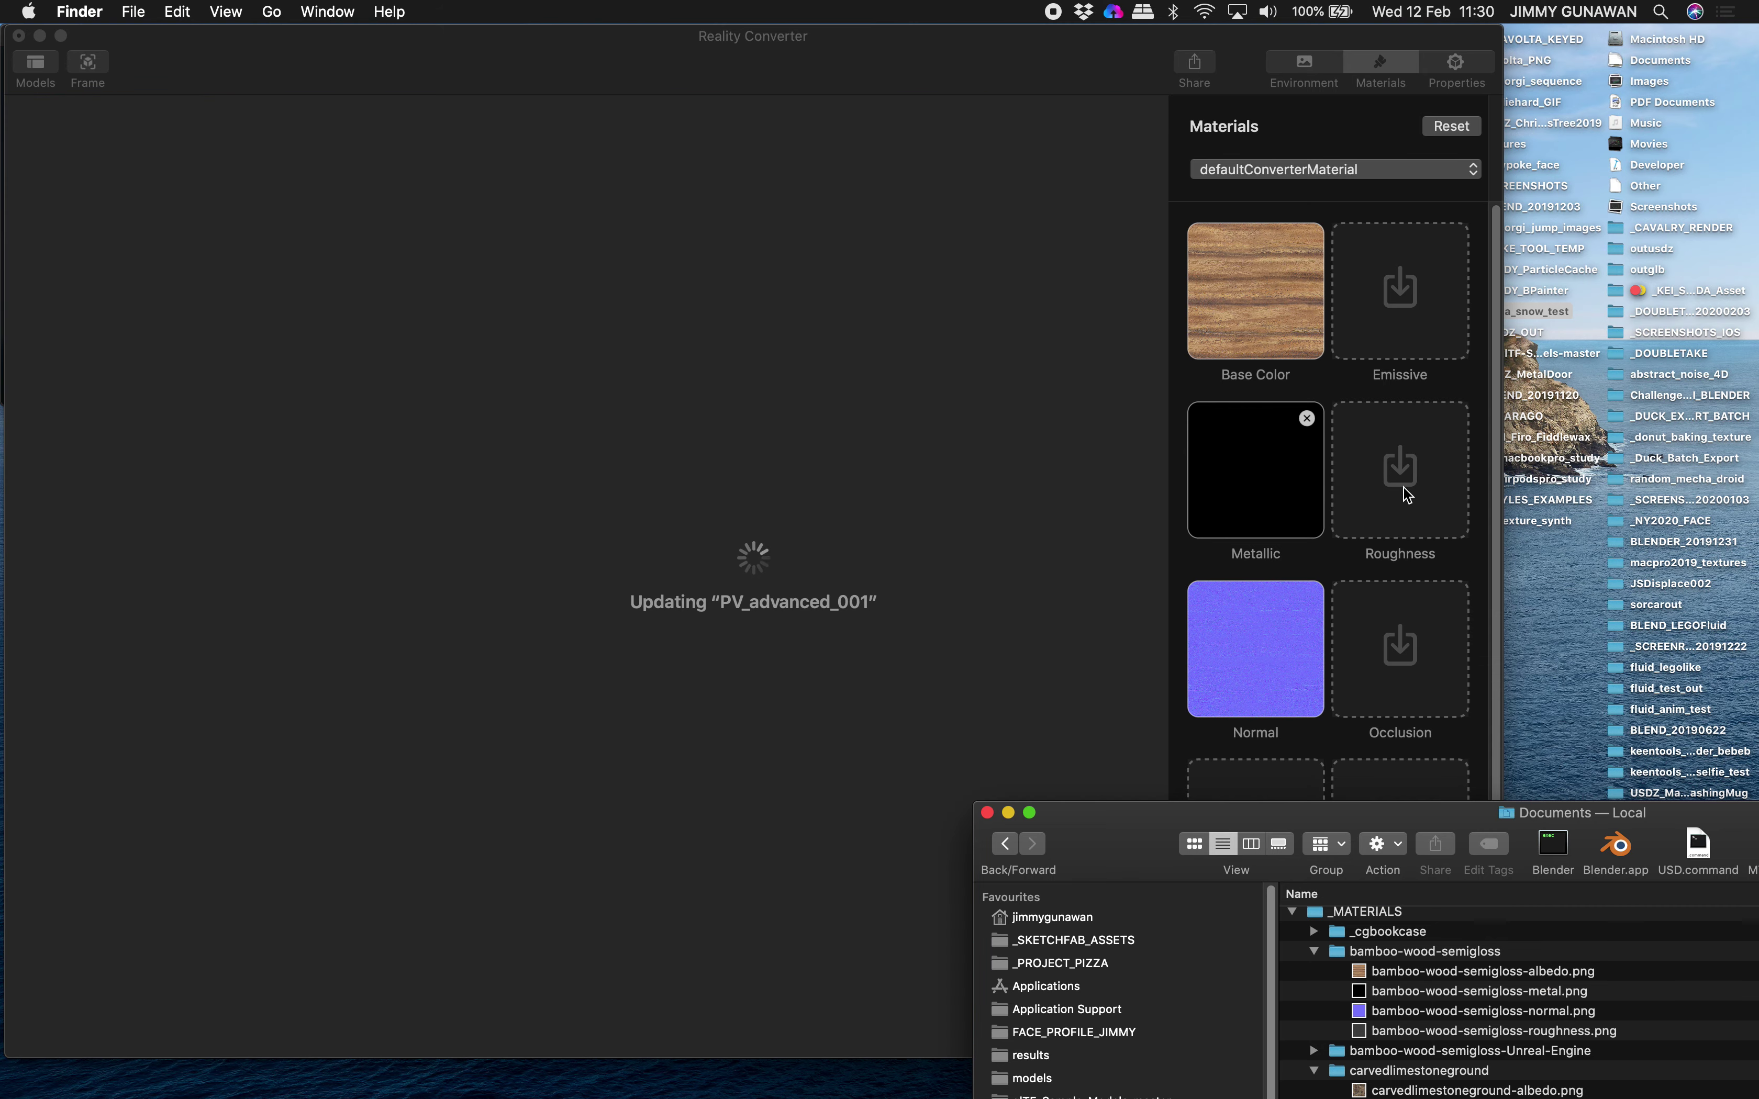
left_click(841, 581)
left_click_drag(923, 571, 829, 600)
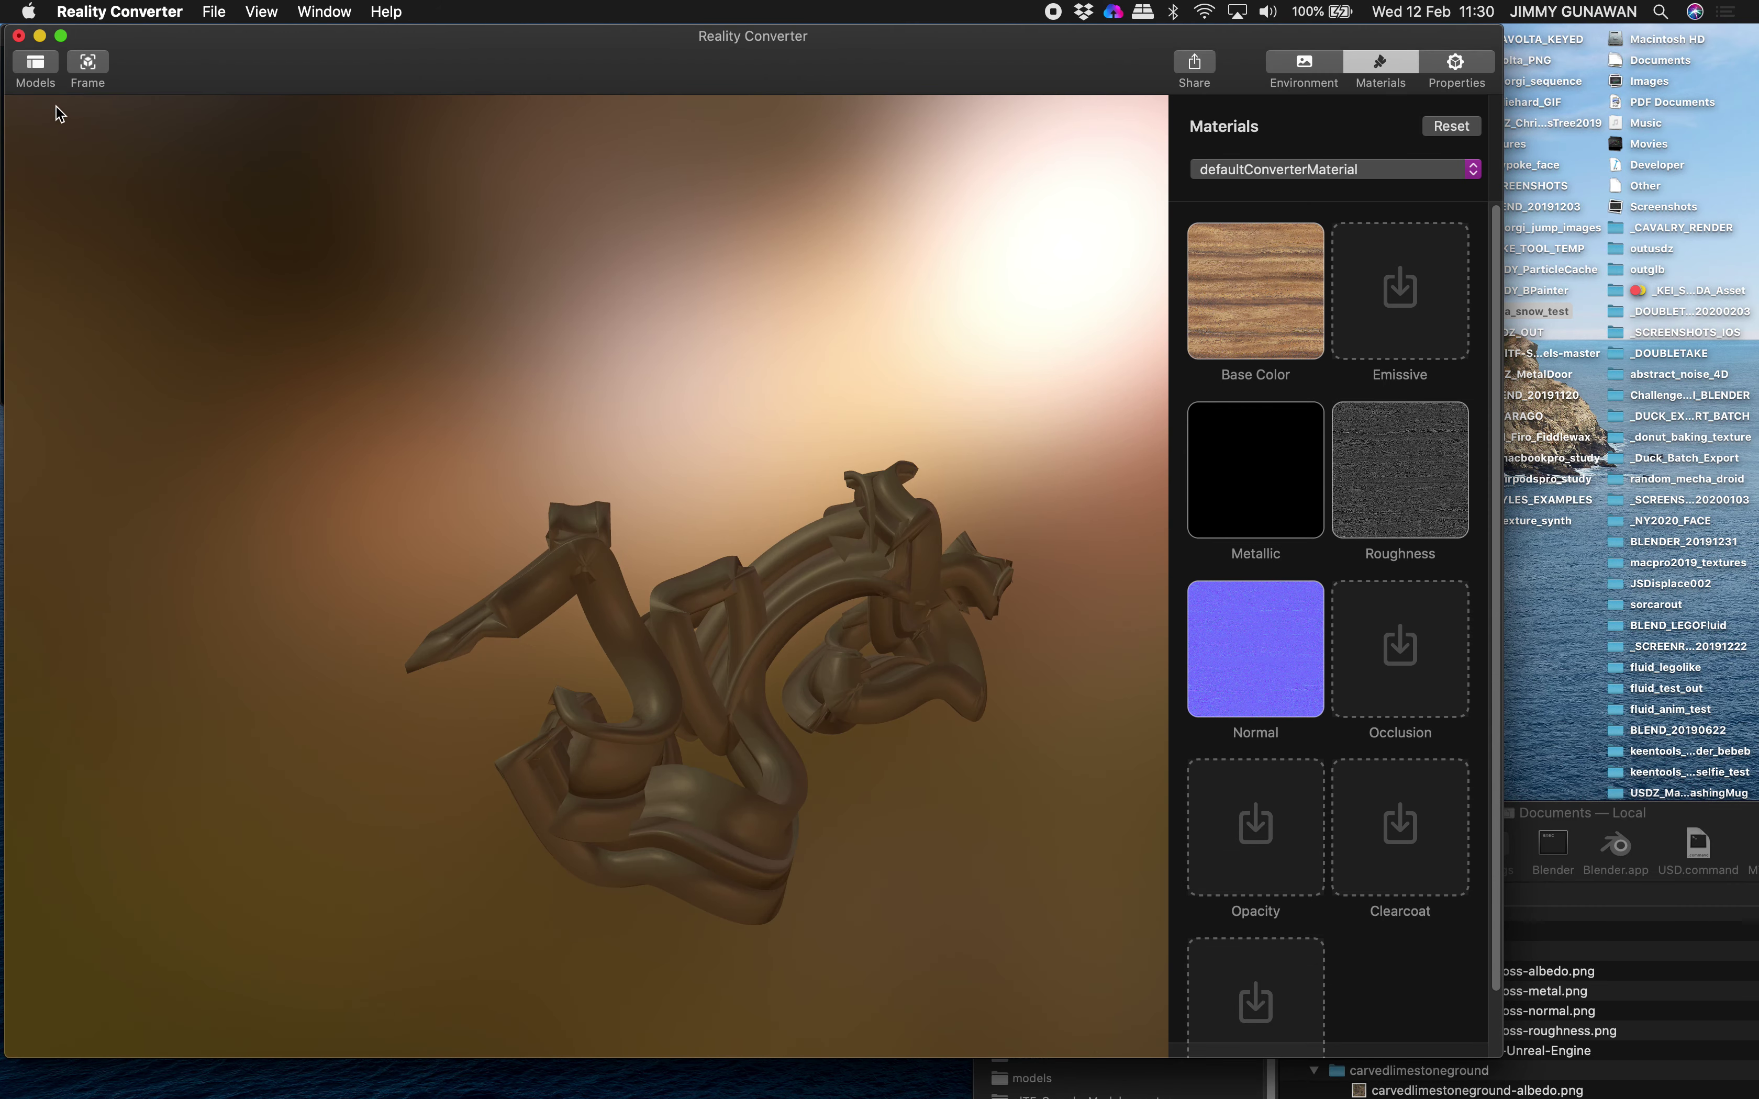
Step: Show the models list and export the textured model to the Desktop as PV_advanced_001.usdz
left_click(38, 75)
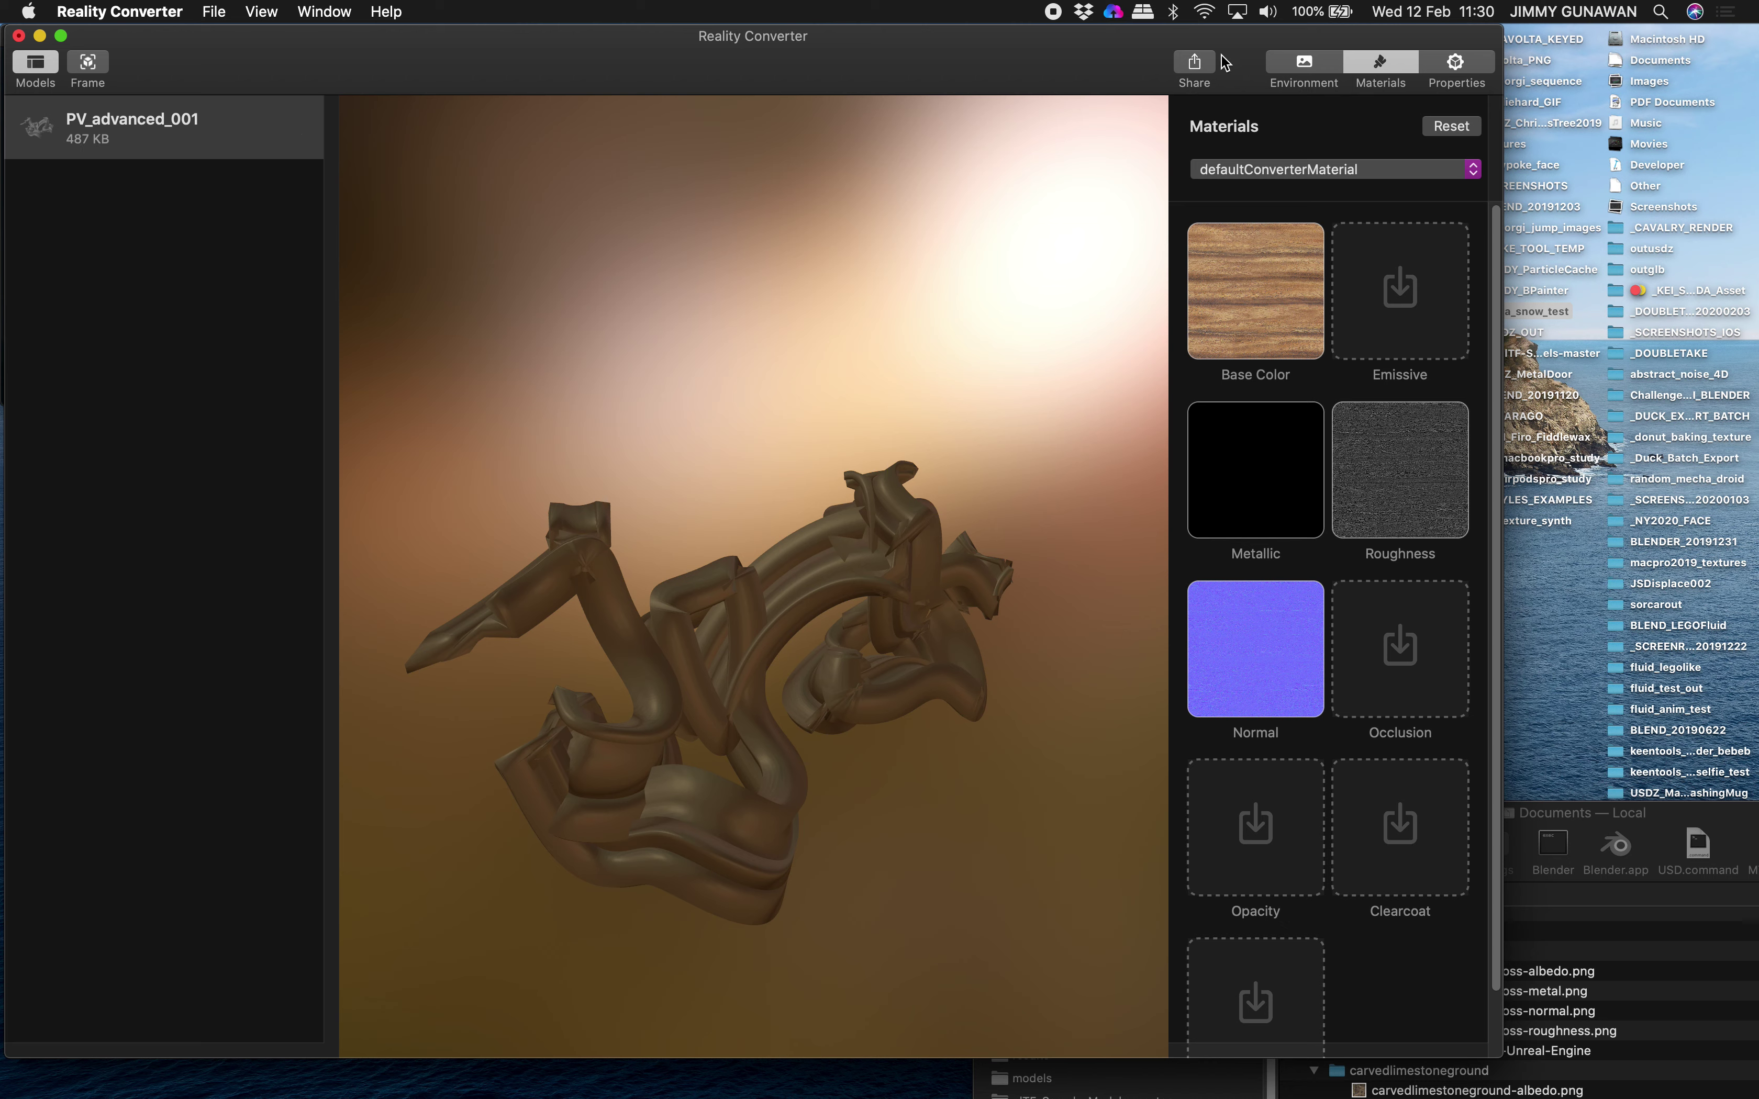
left_click(1208, 65)
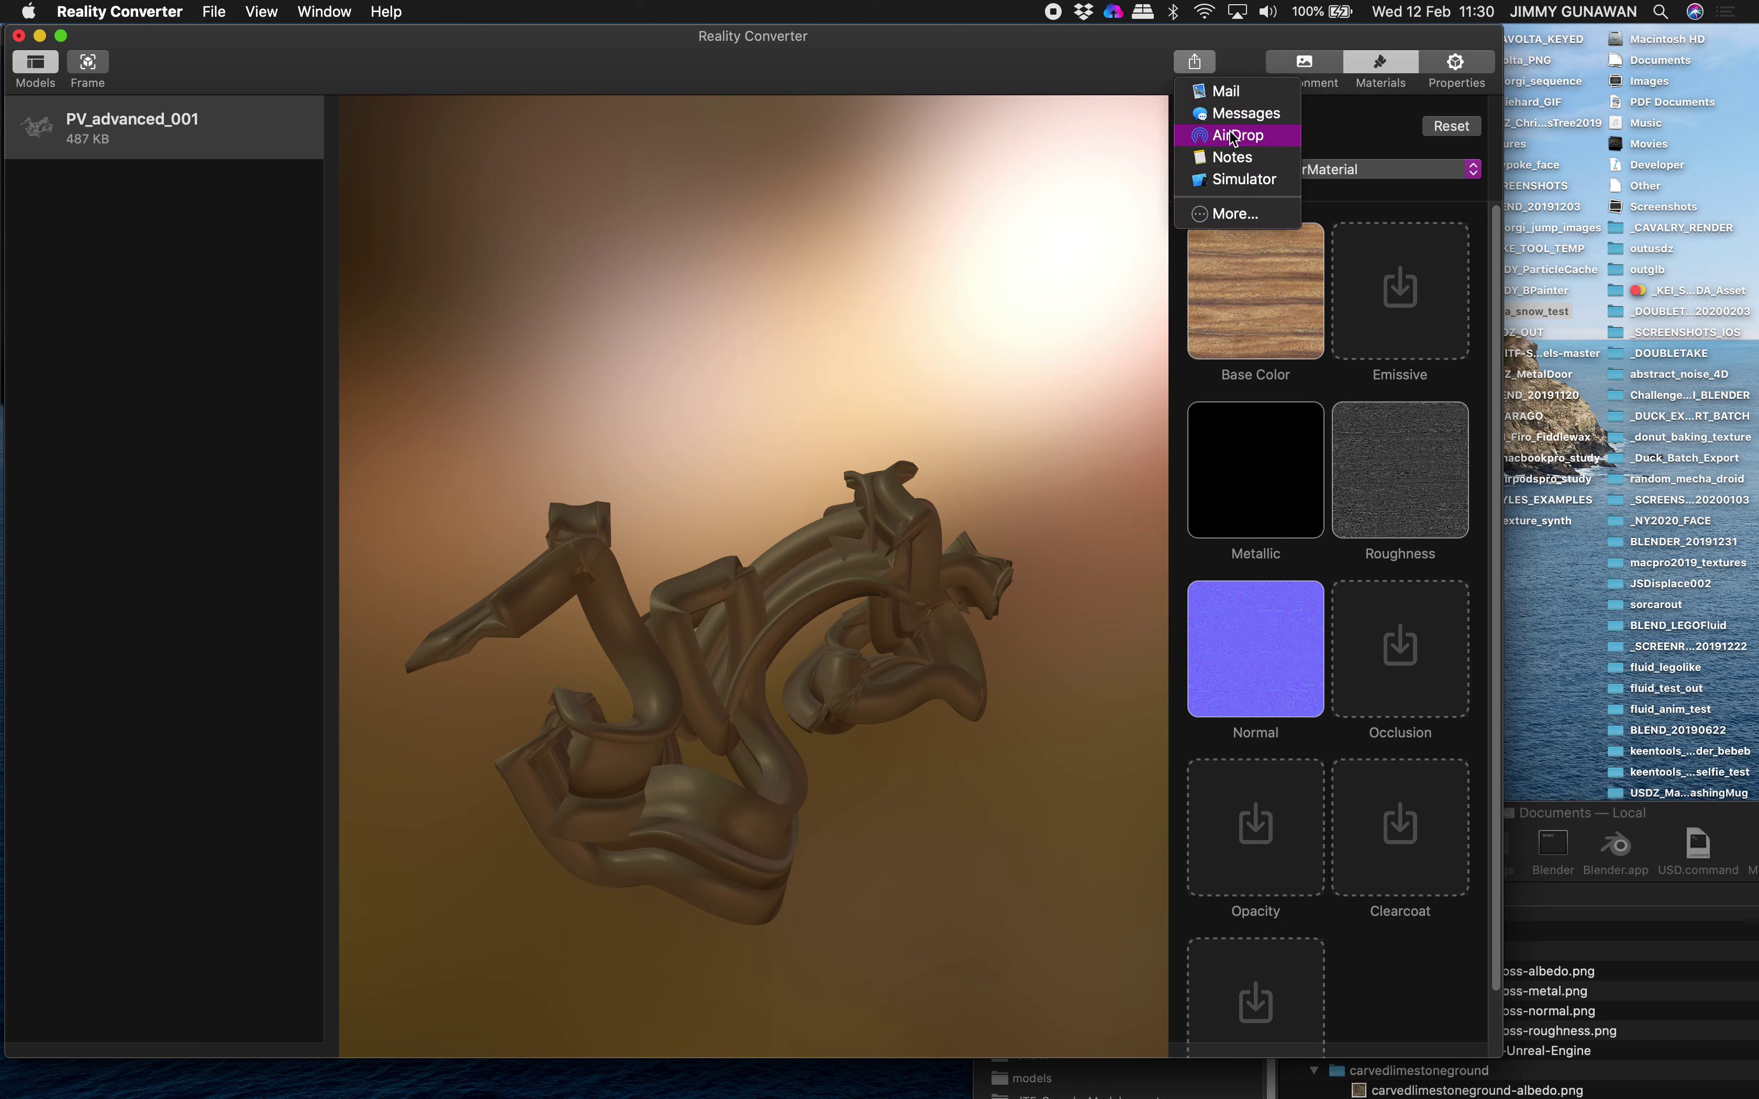
left_click(892, 80)
left_click(214, 11)
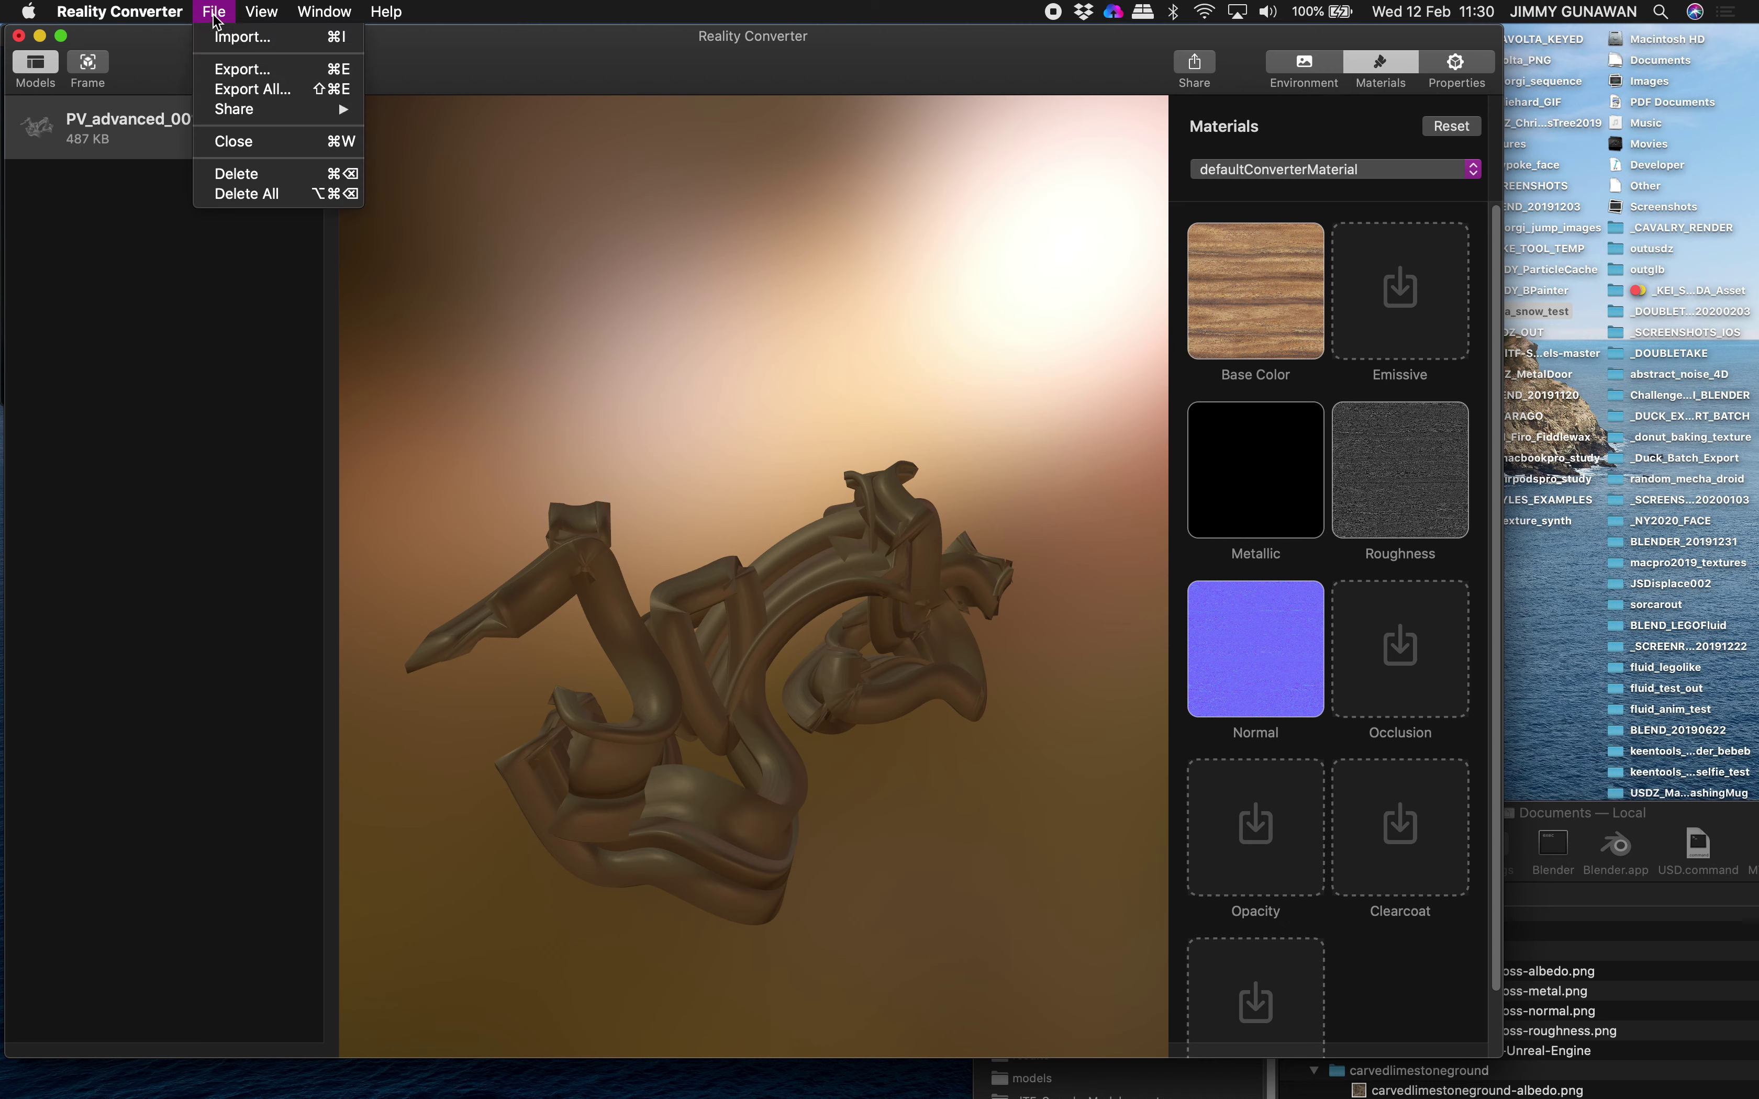
left_click(239, 71)
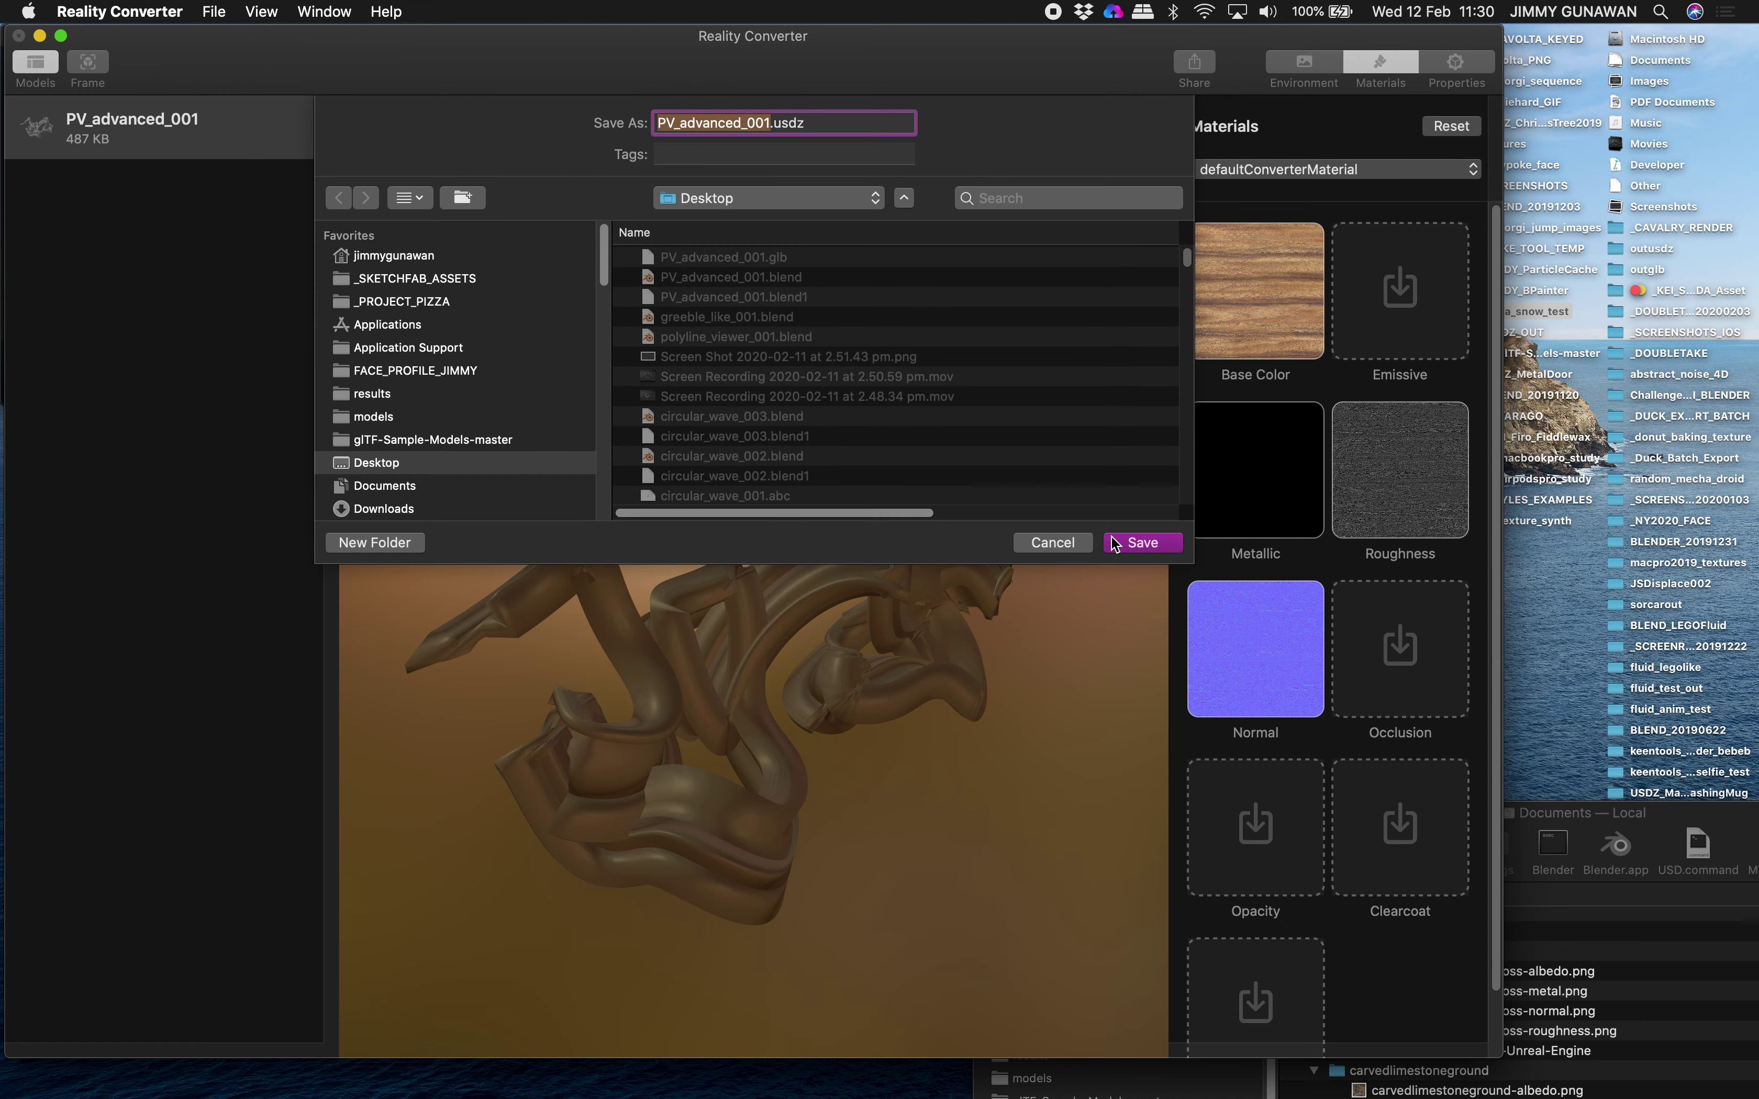
left_click(1129, 546)
Step: Show the Desktop folder in Finder, preview PV_advanced_001.usdz with Quick Look, and close the preview
left_click_drag(1605, 817, 1340, 288)
left_click(803, 597)
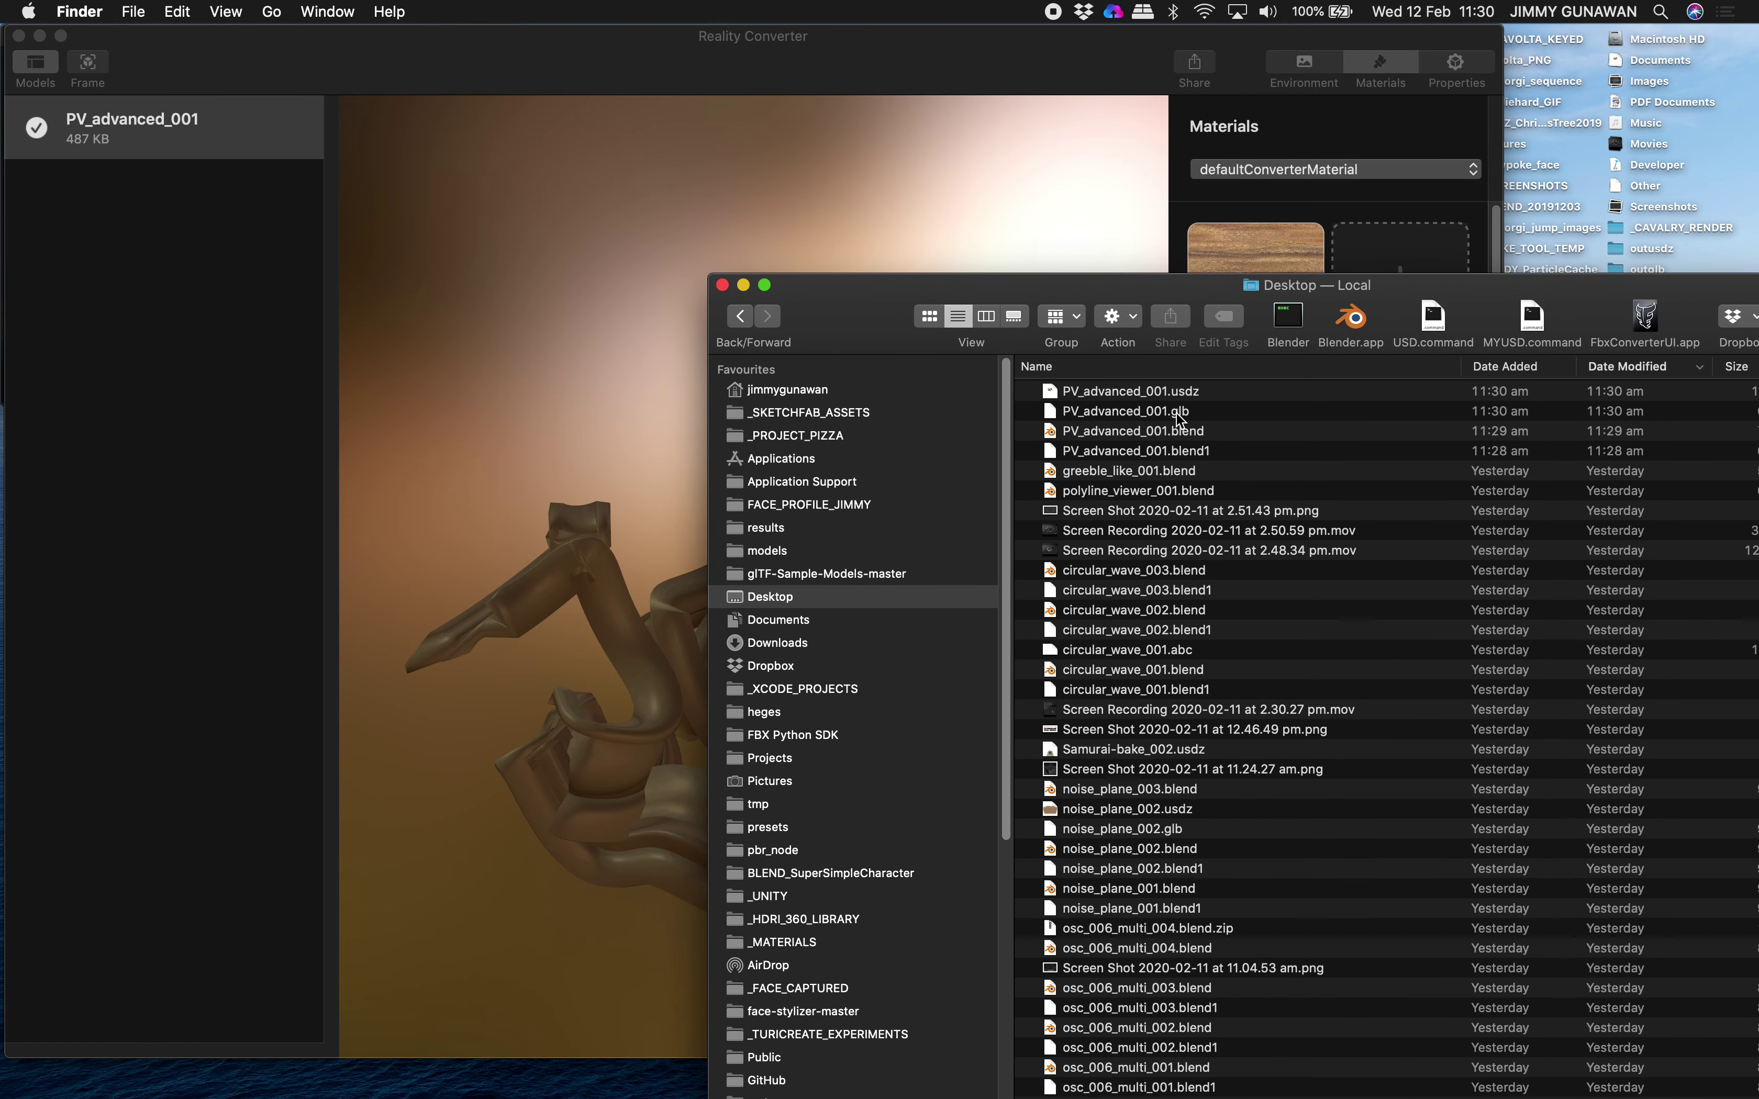
left_click(1177, 395)
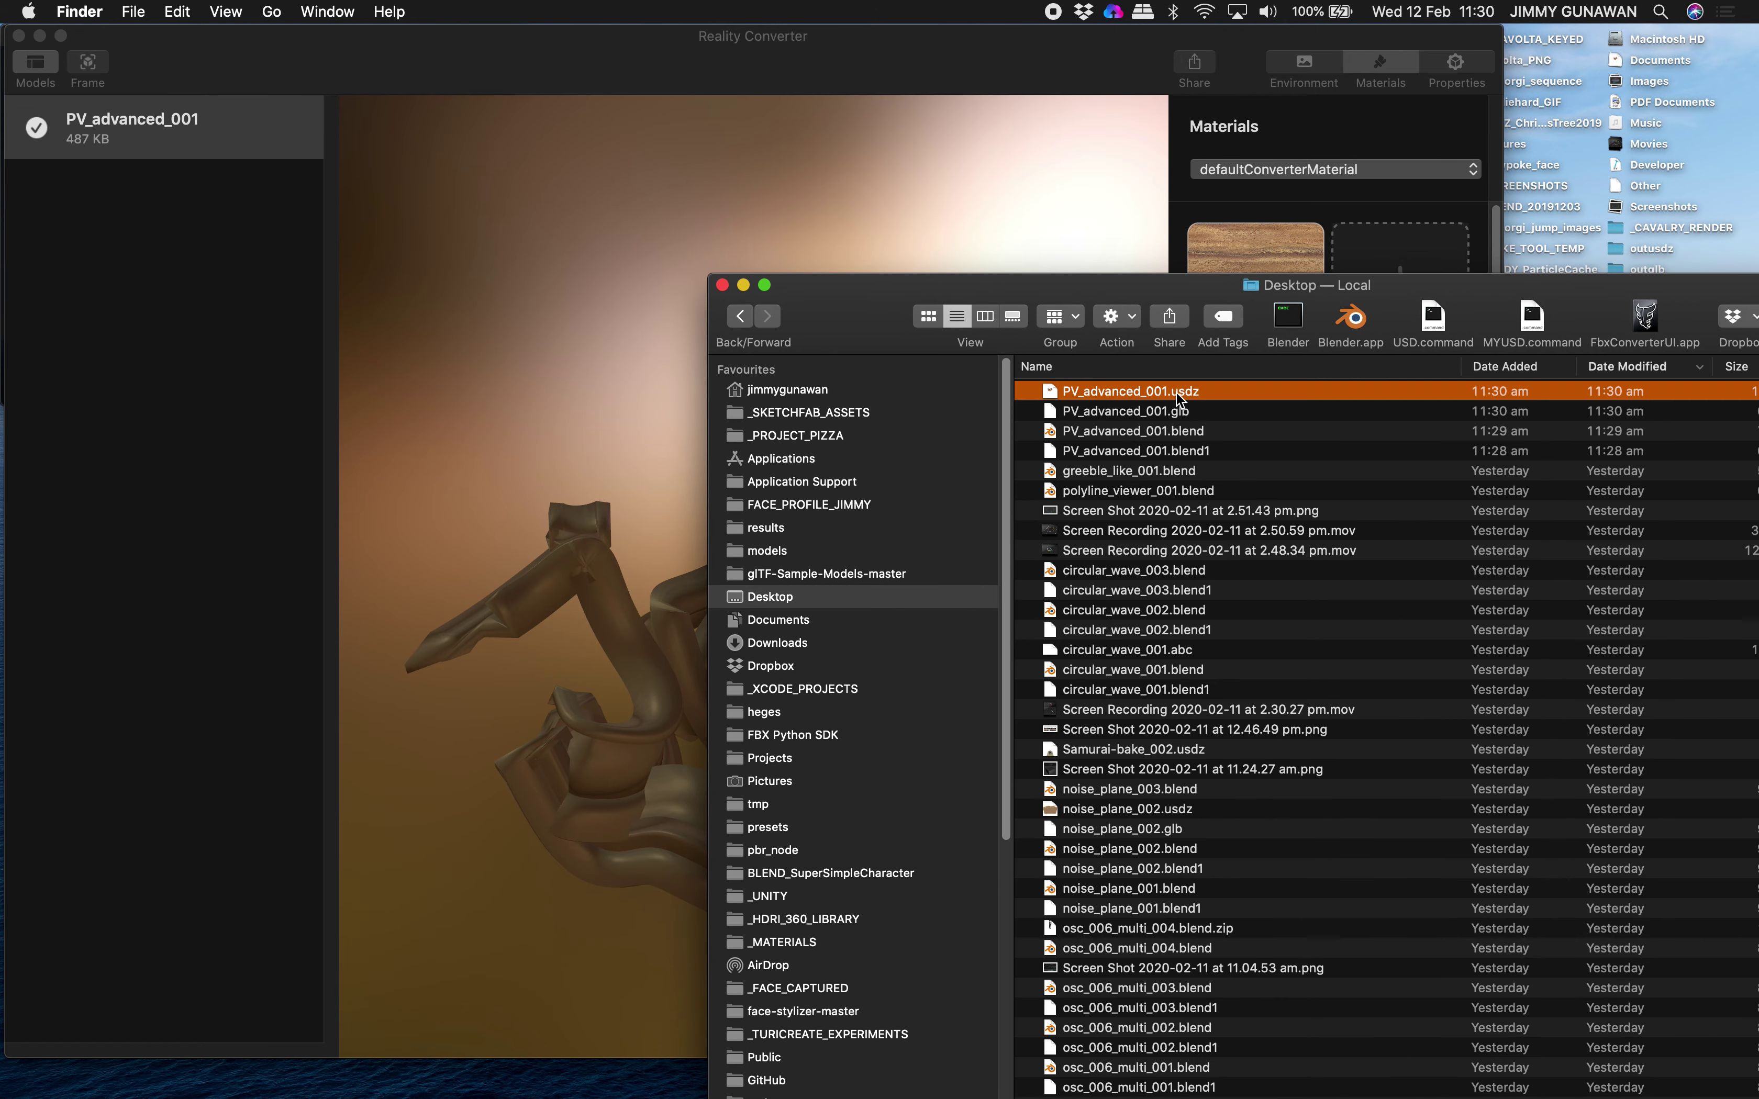
key("space")
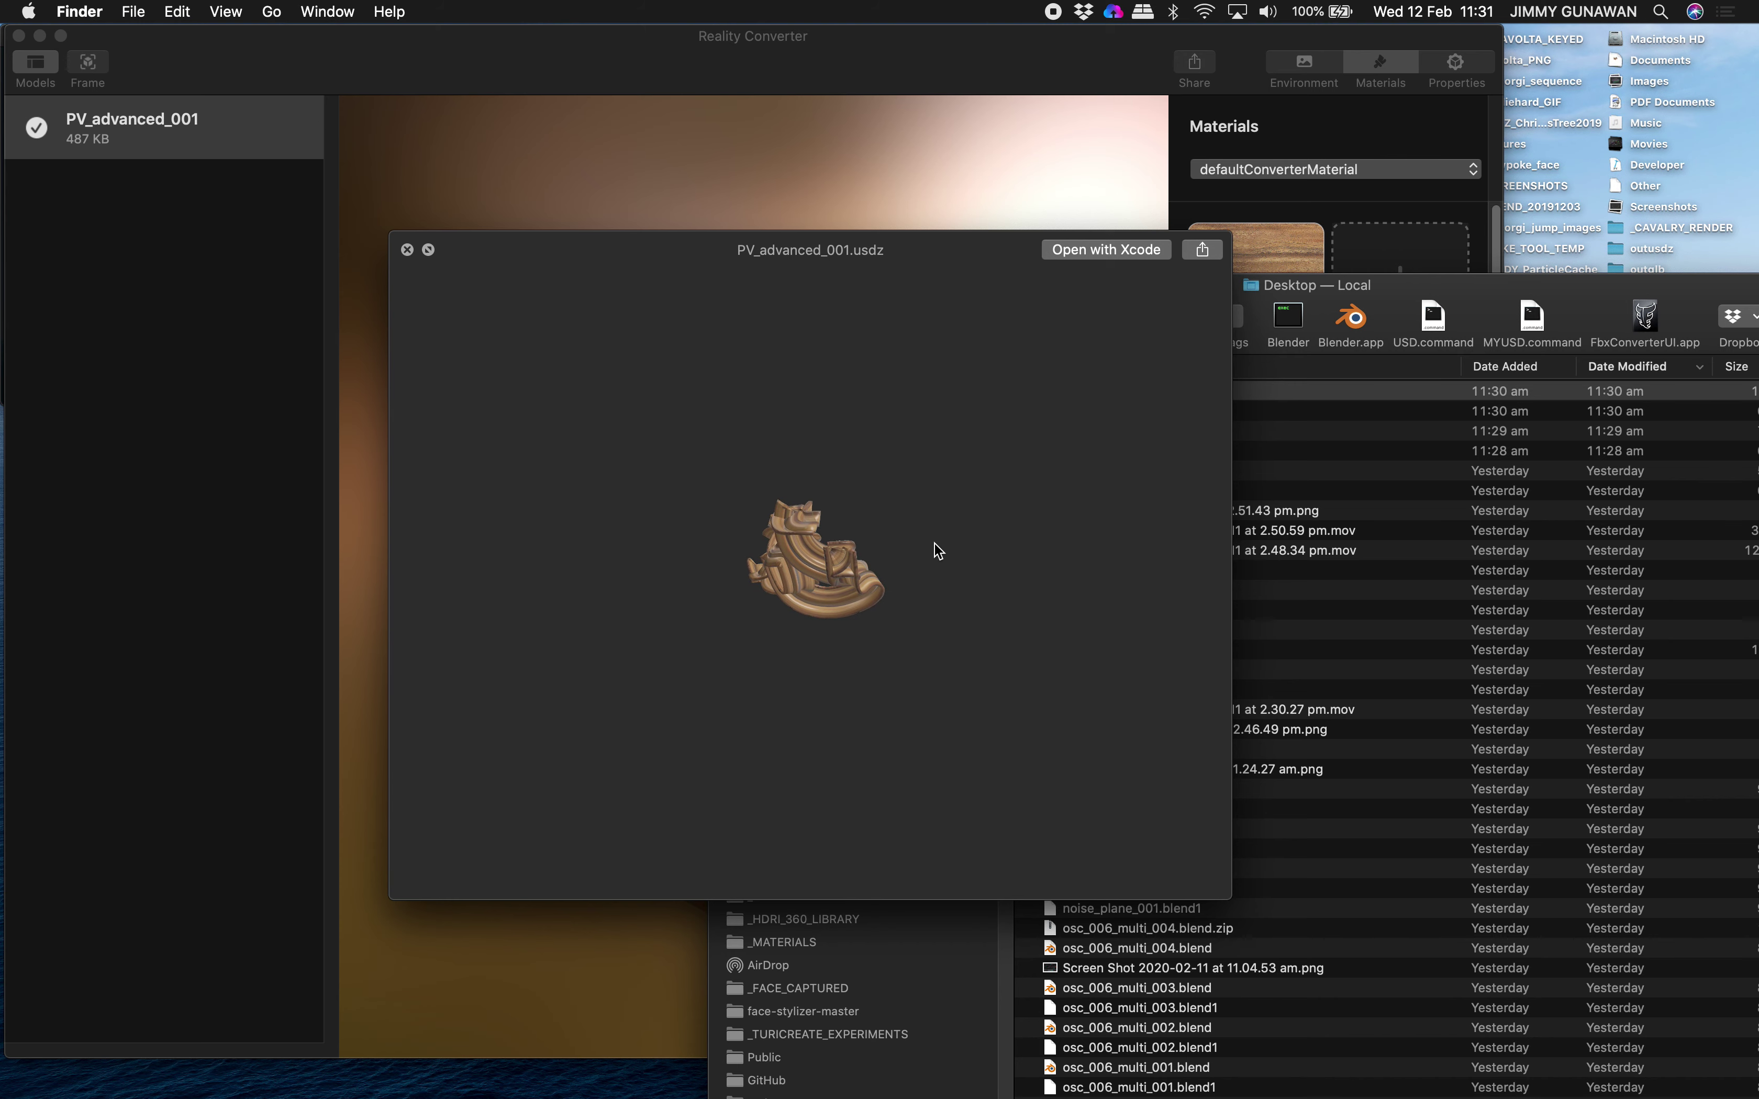
left_click(1313, 311)
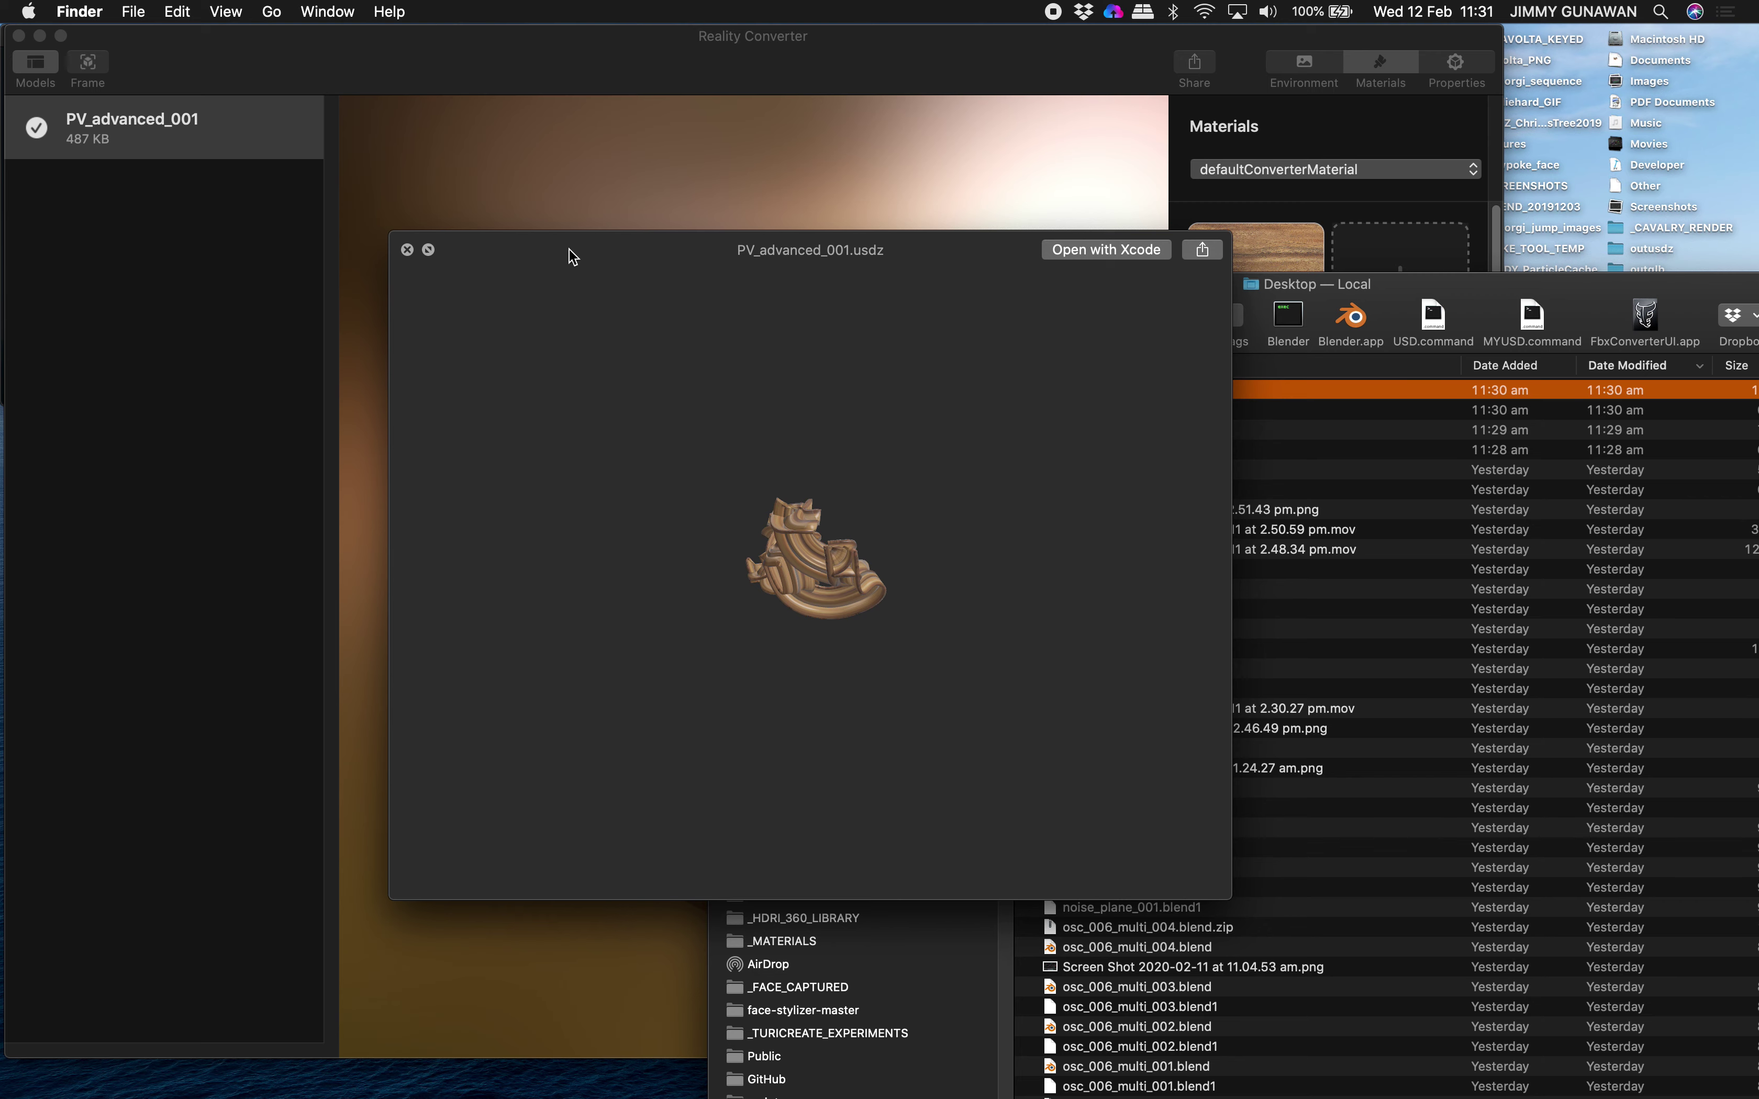
left_click(406, 251)
Step: Load PV_advanced_001.usdz from Finder into Reality Converter and light it with the second environment, the dusky horizon image
left_click_drag(1177, 392, 700, 173)
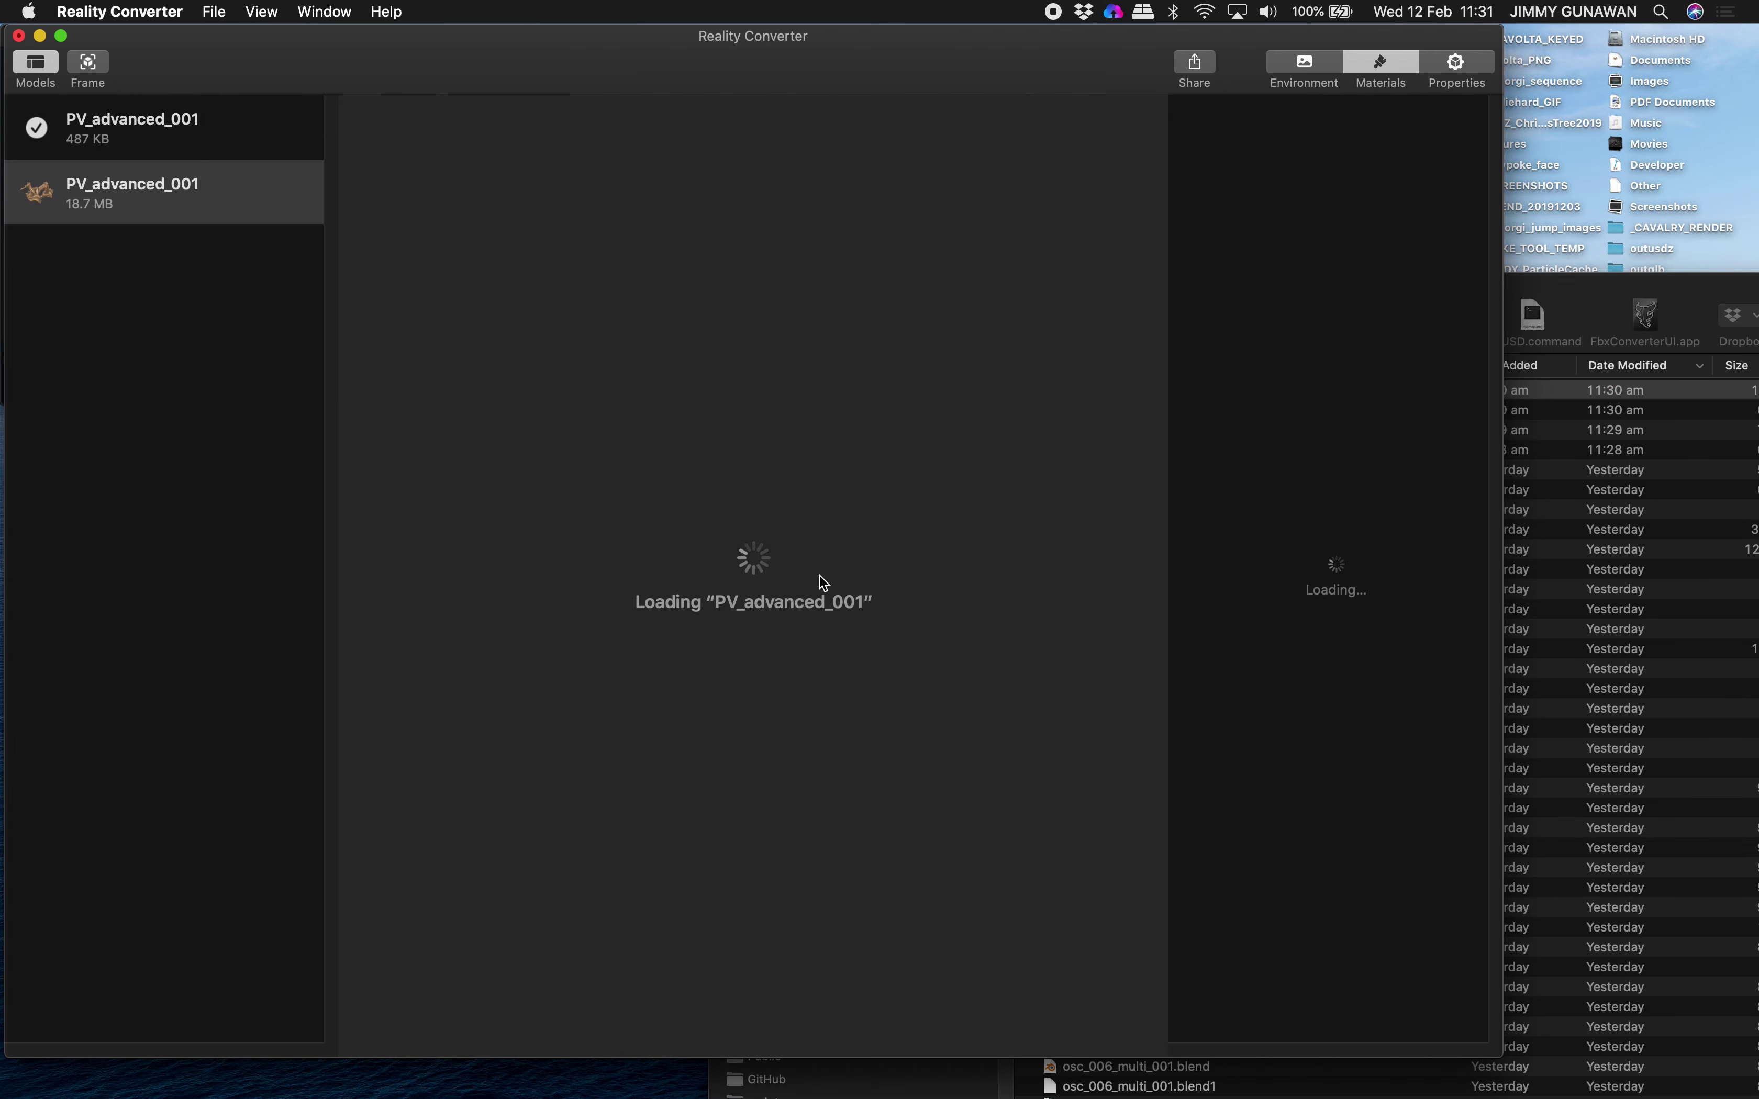
left_click_drag(818, 584, 950, 431)
left_click(1309, 64)
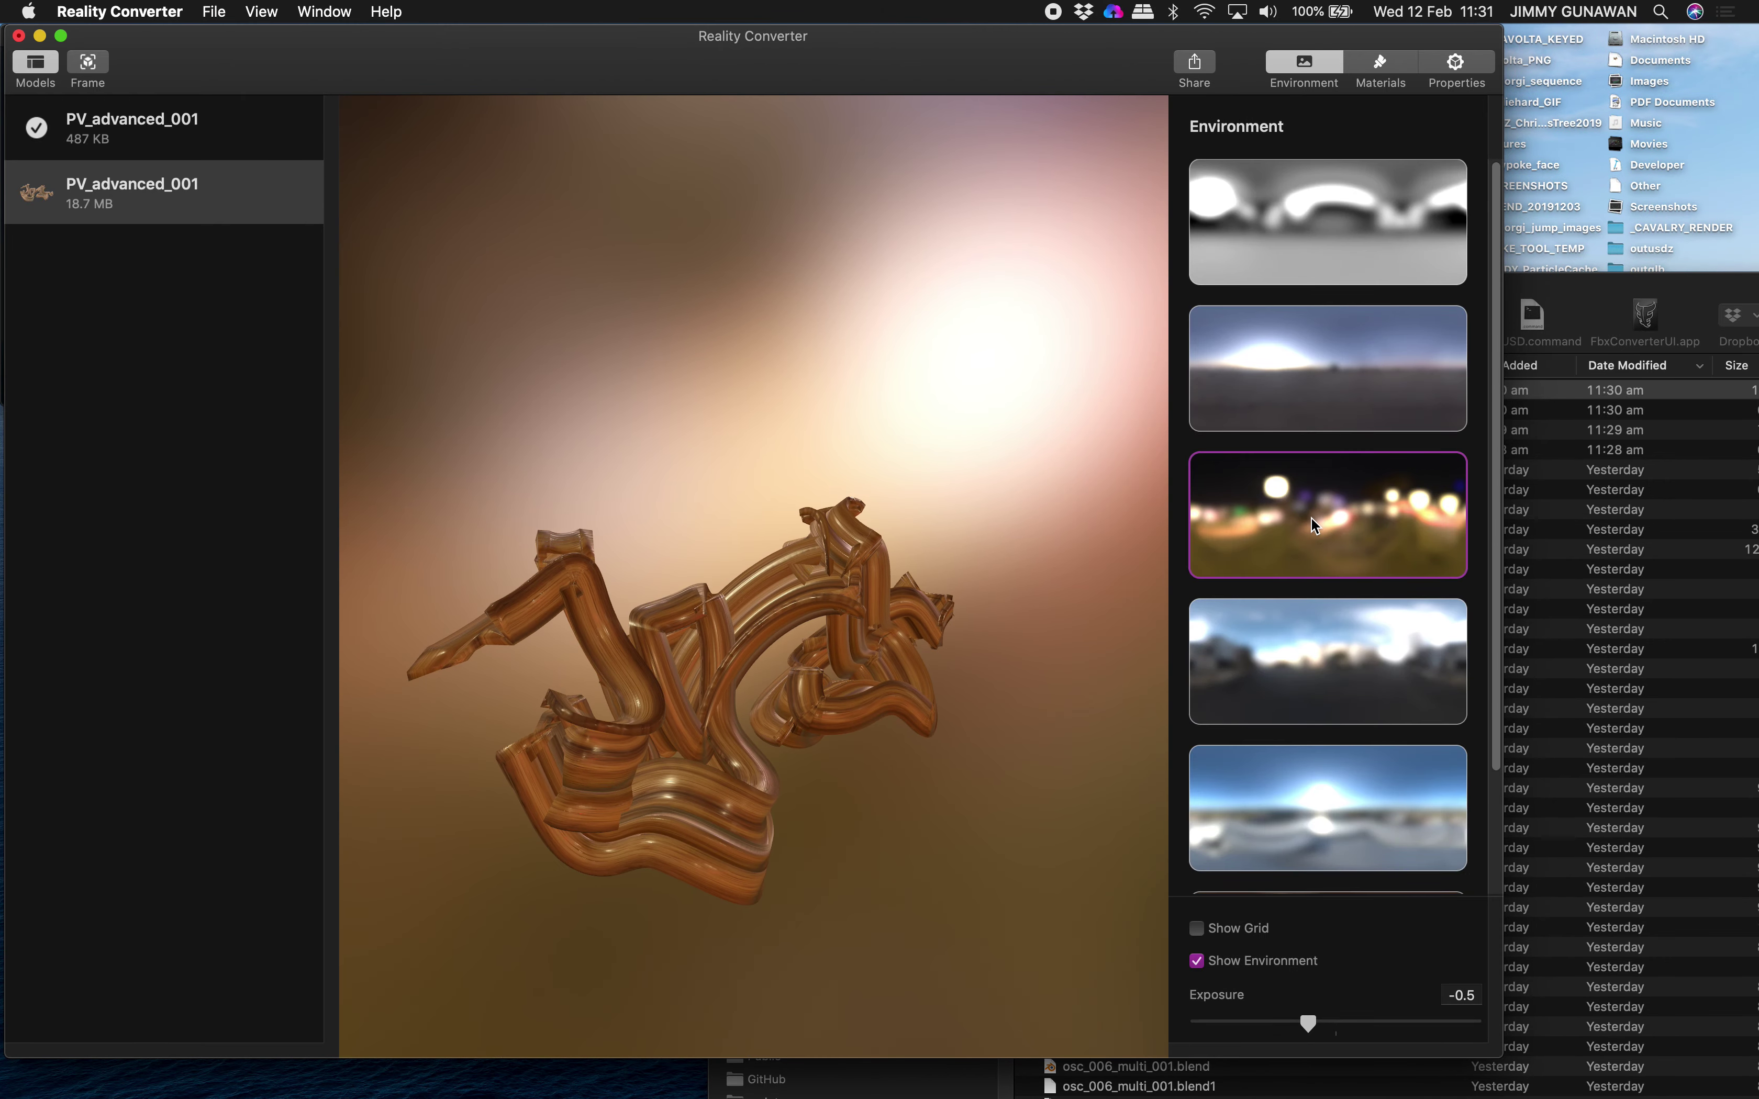
mouse_move(977, 593)
left_mouse_down()
mouse_move(969, 556)
mouse_move(995, 619)
left_mouse_up()
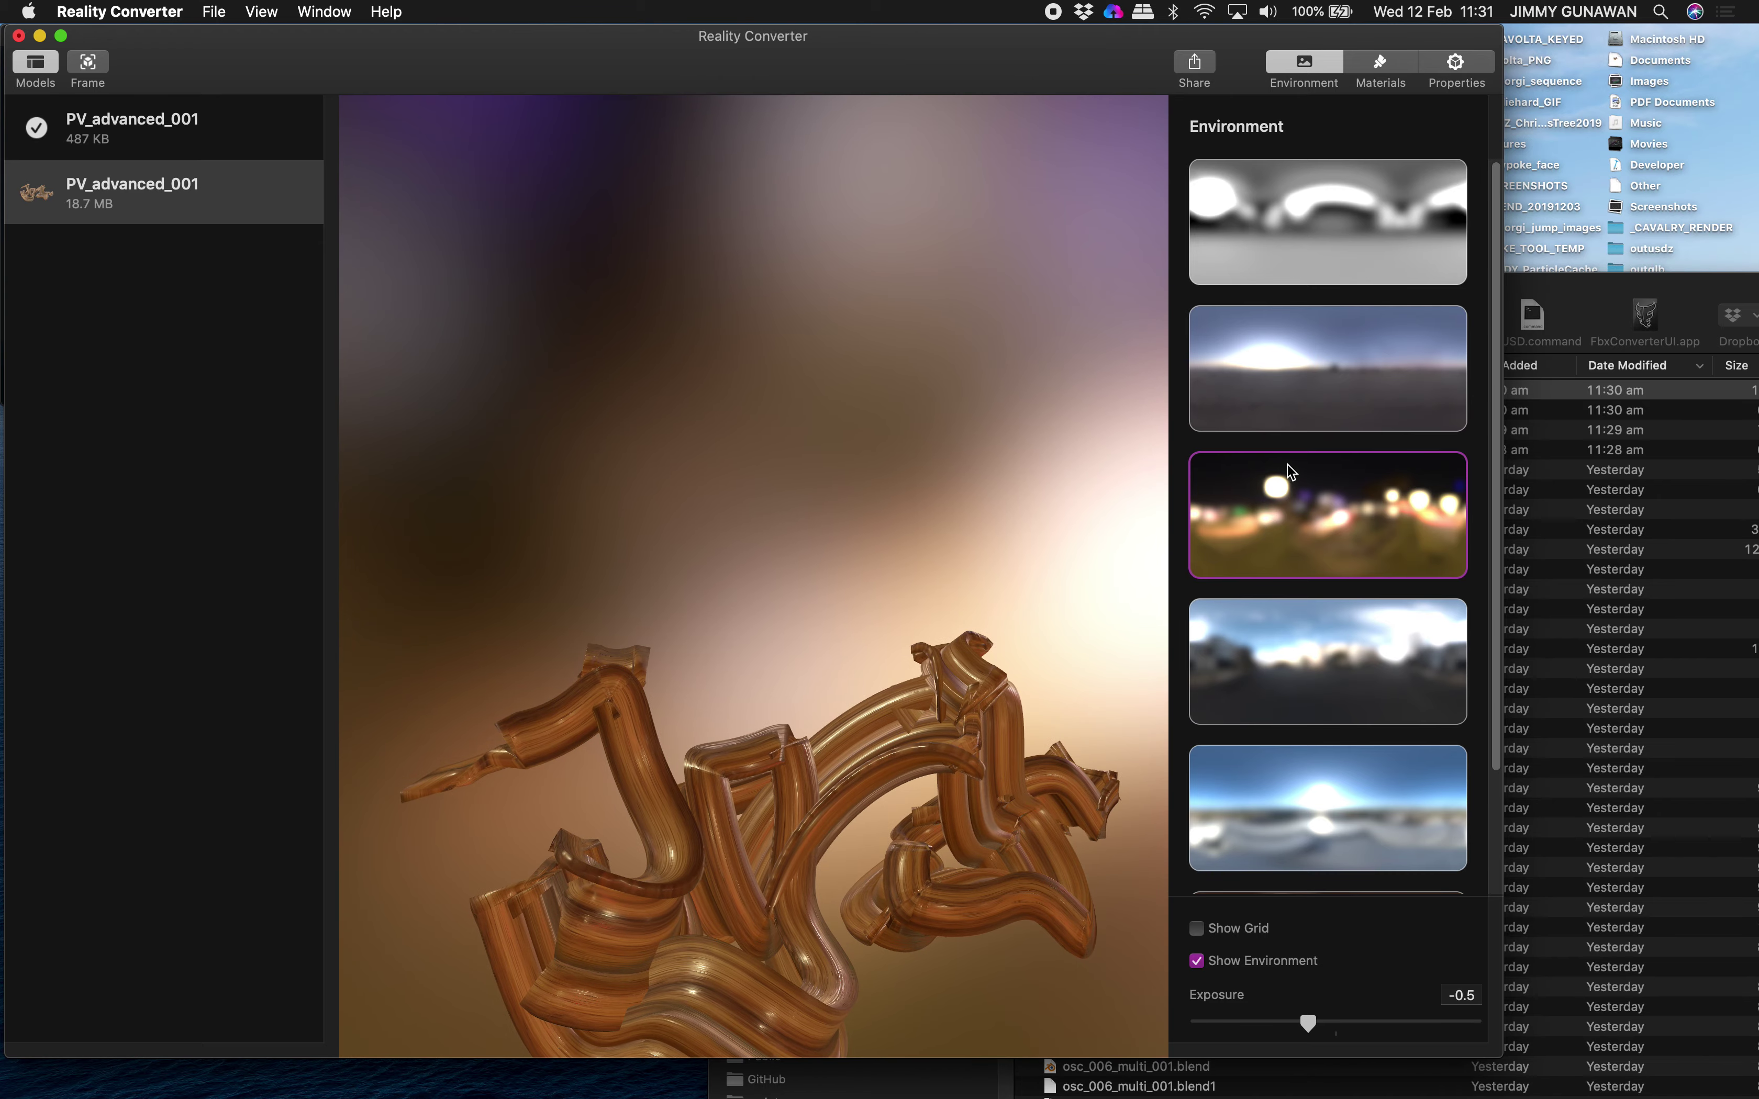
left_click(1310, 399)
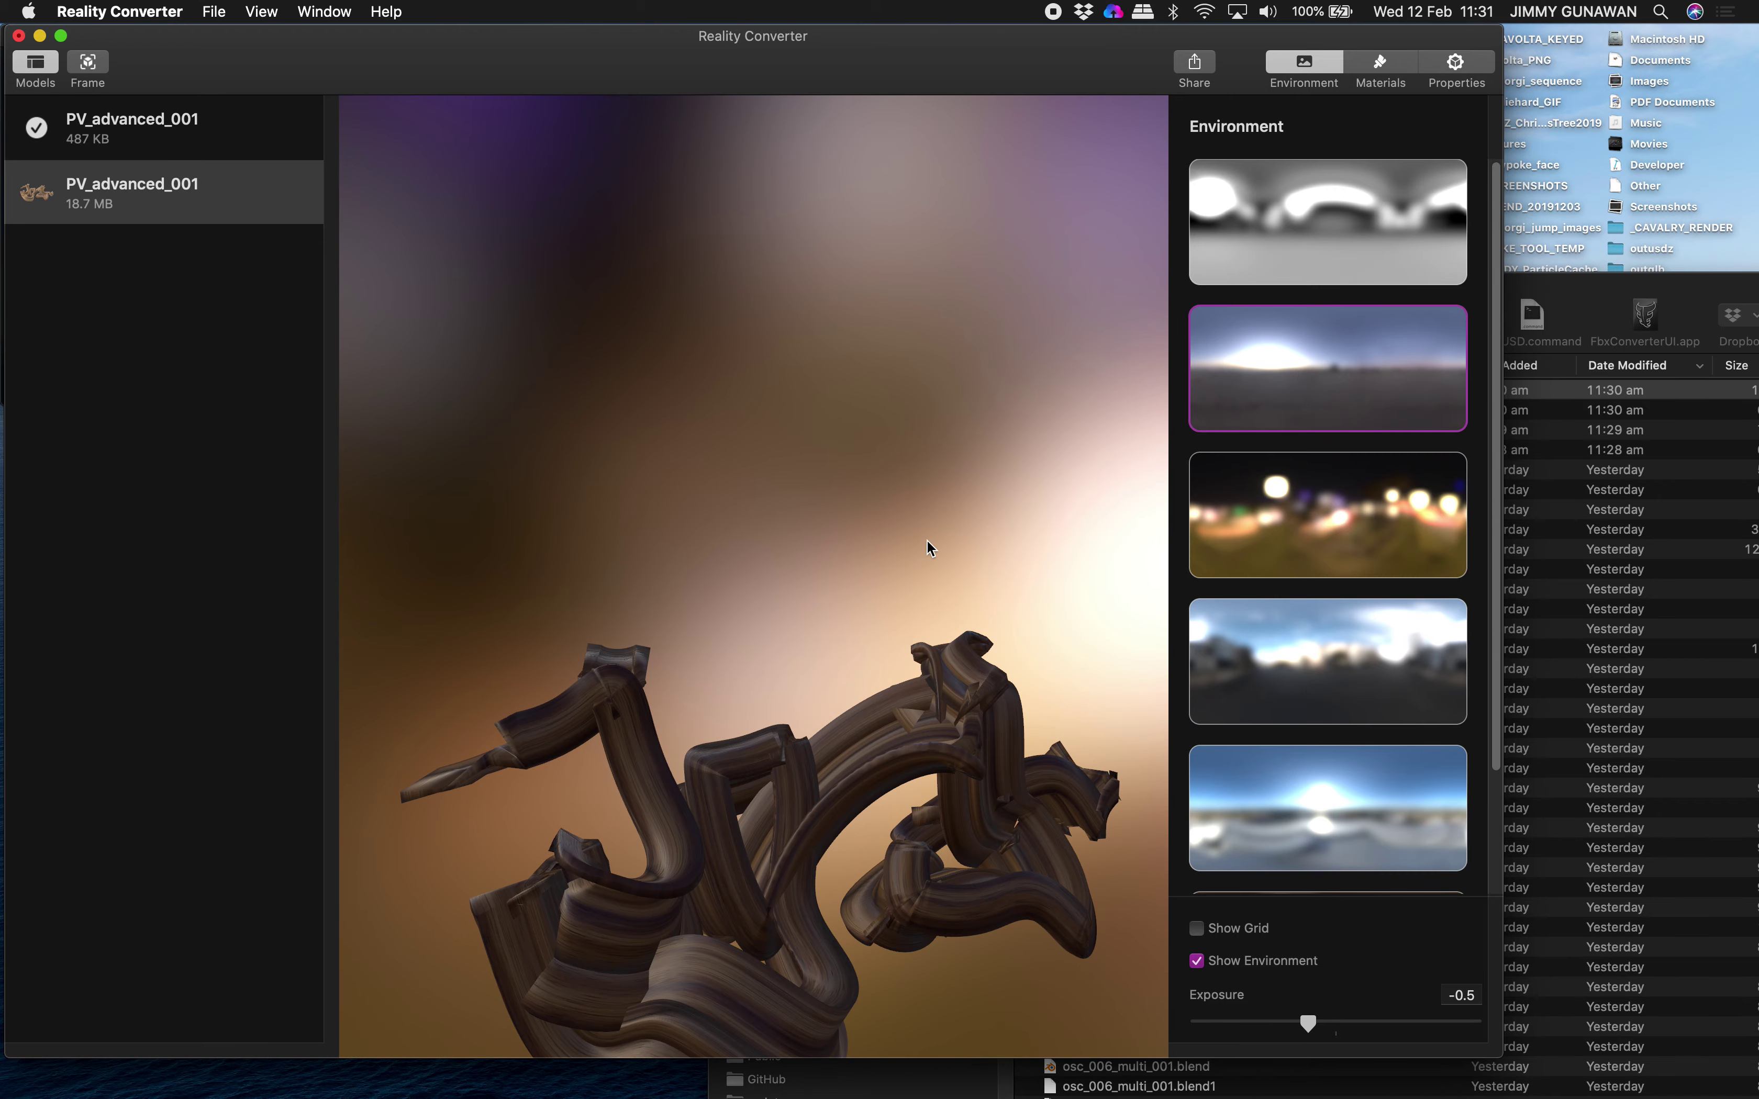
left_click_drag(928, 542, 922, 616)
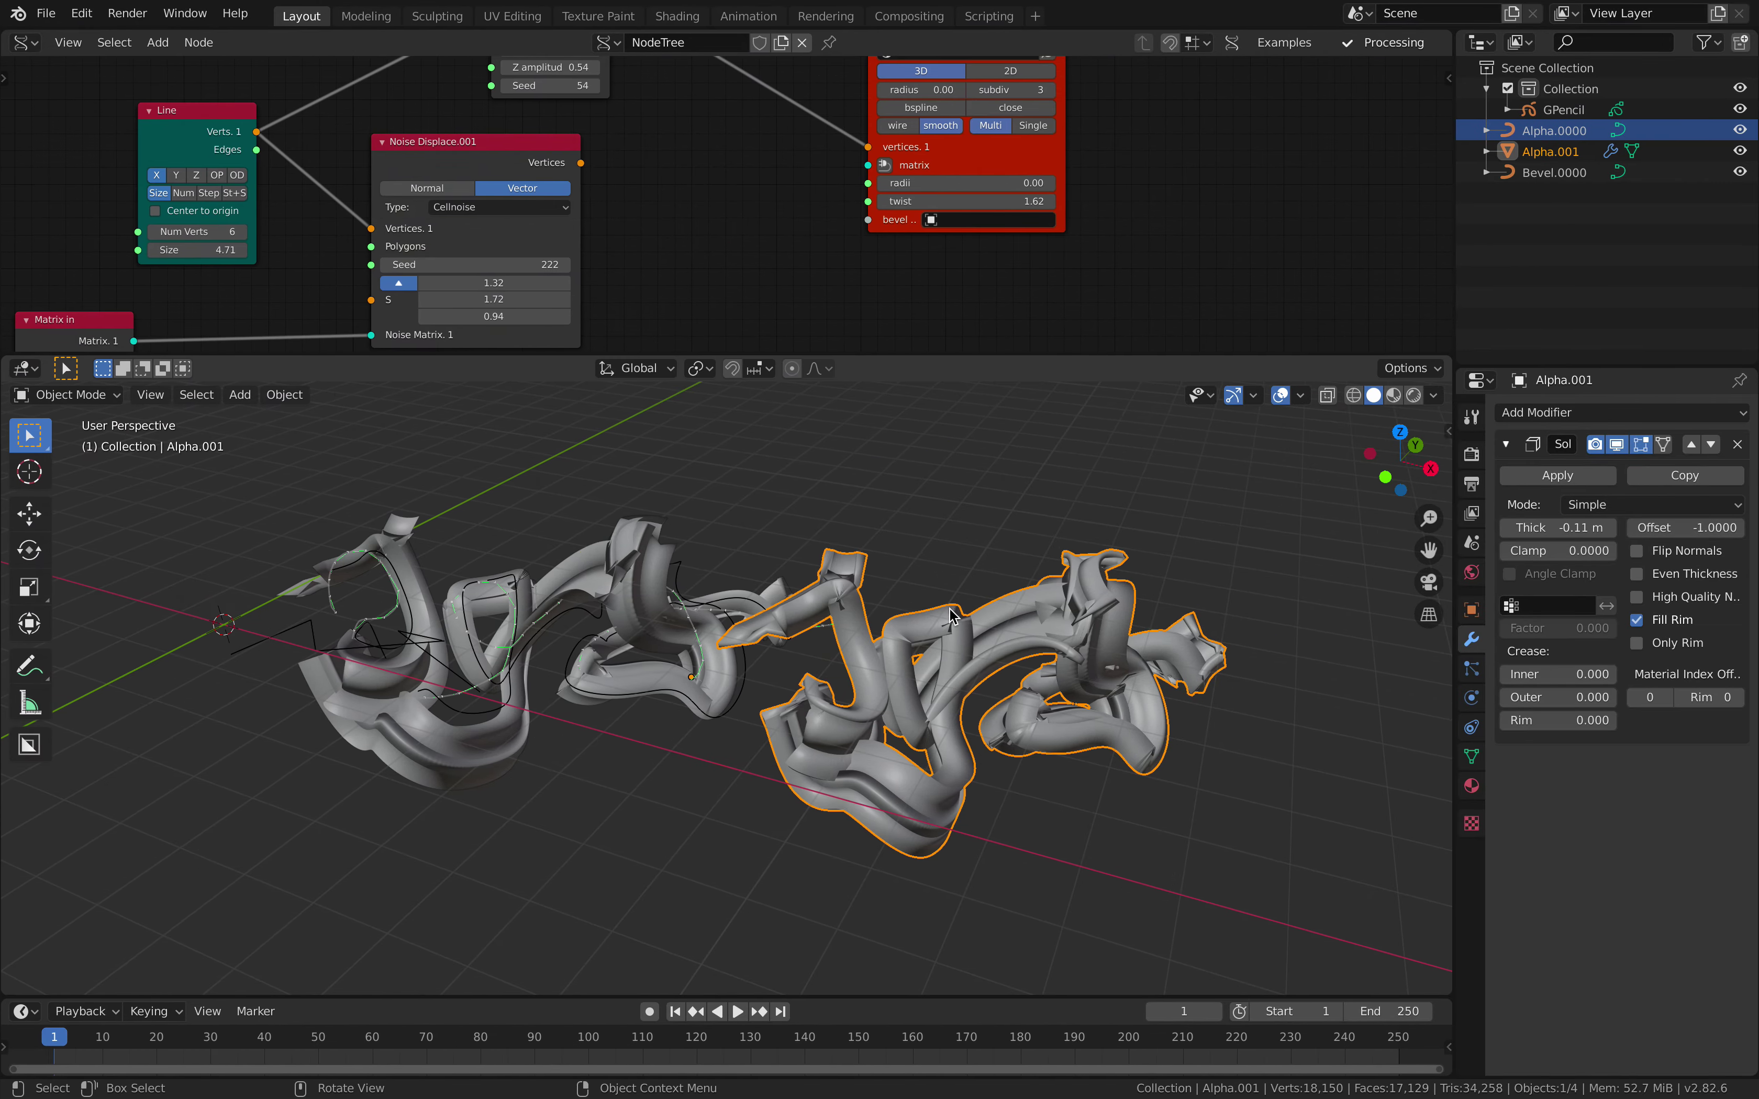
Step: Switch to Blender and enable Cavity and Shadow in the solid viewport shading options
middle_click_drag(955, 618, 1412, 415)
left_click(1433, 396)
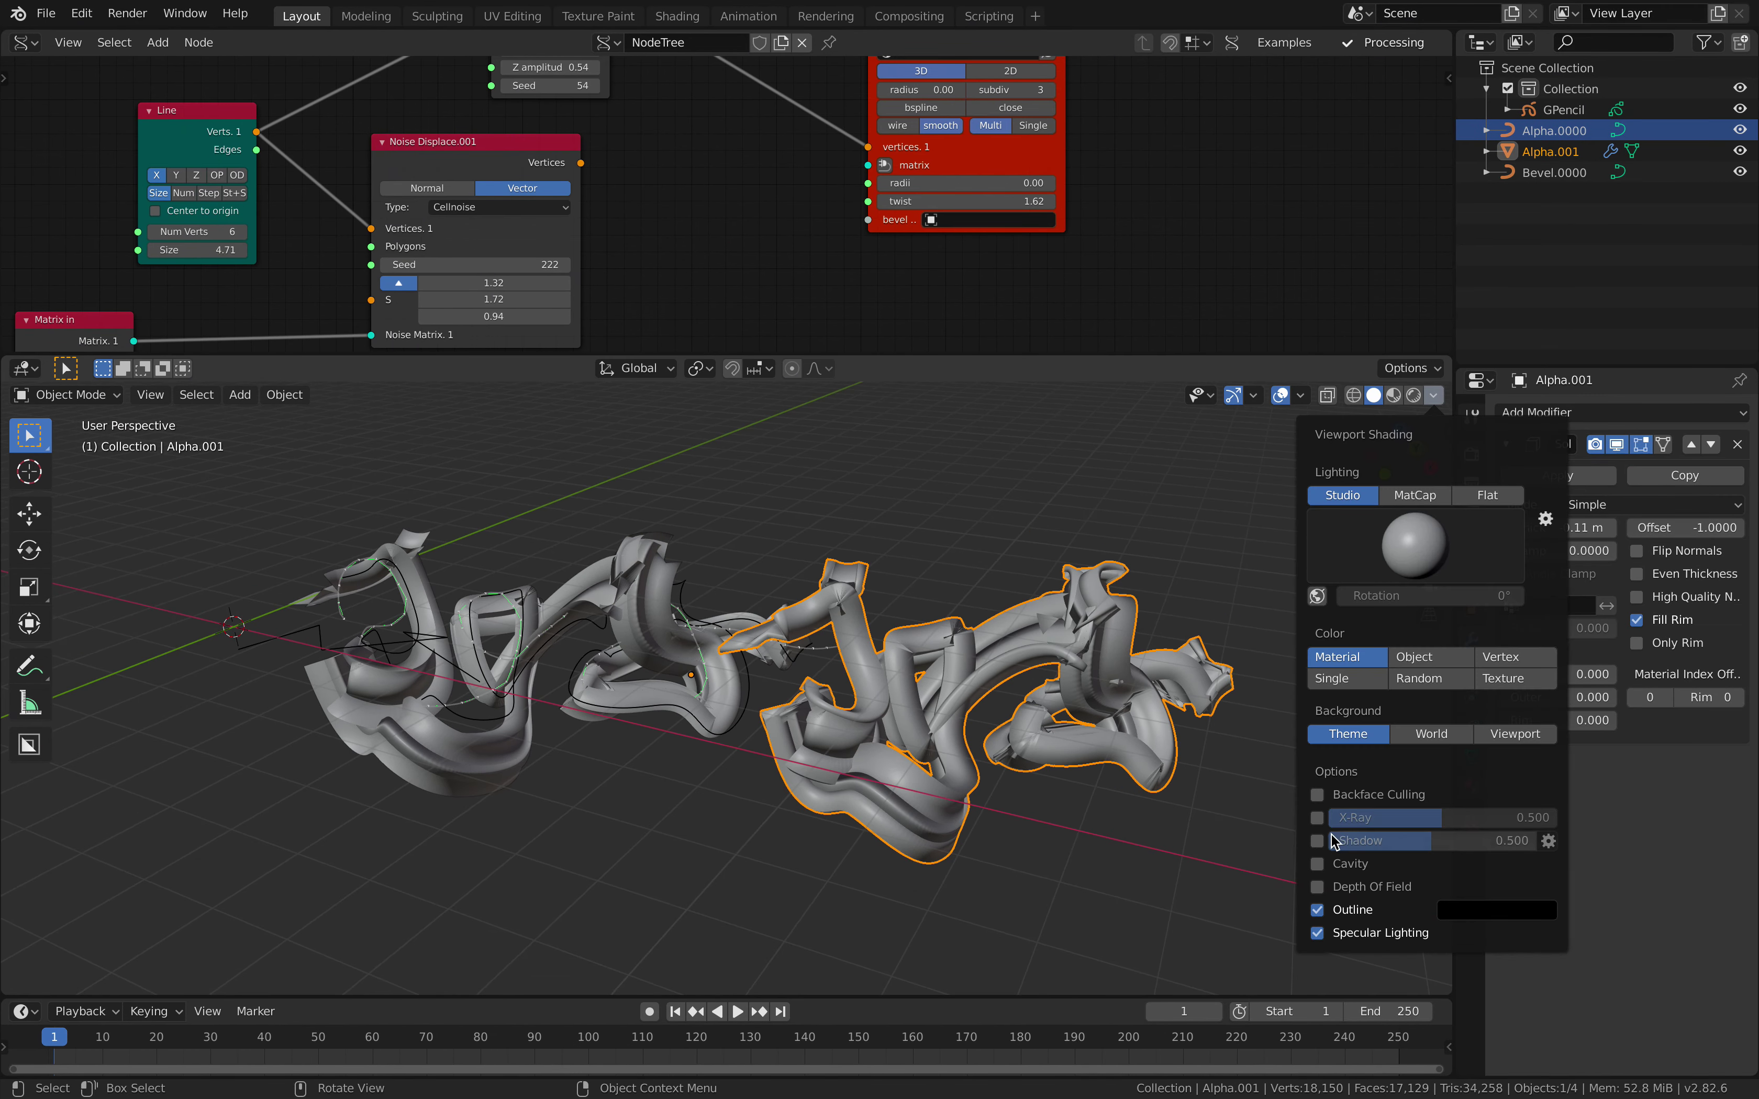
left_click(1317, 863)
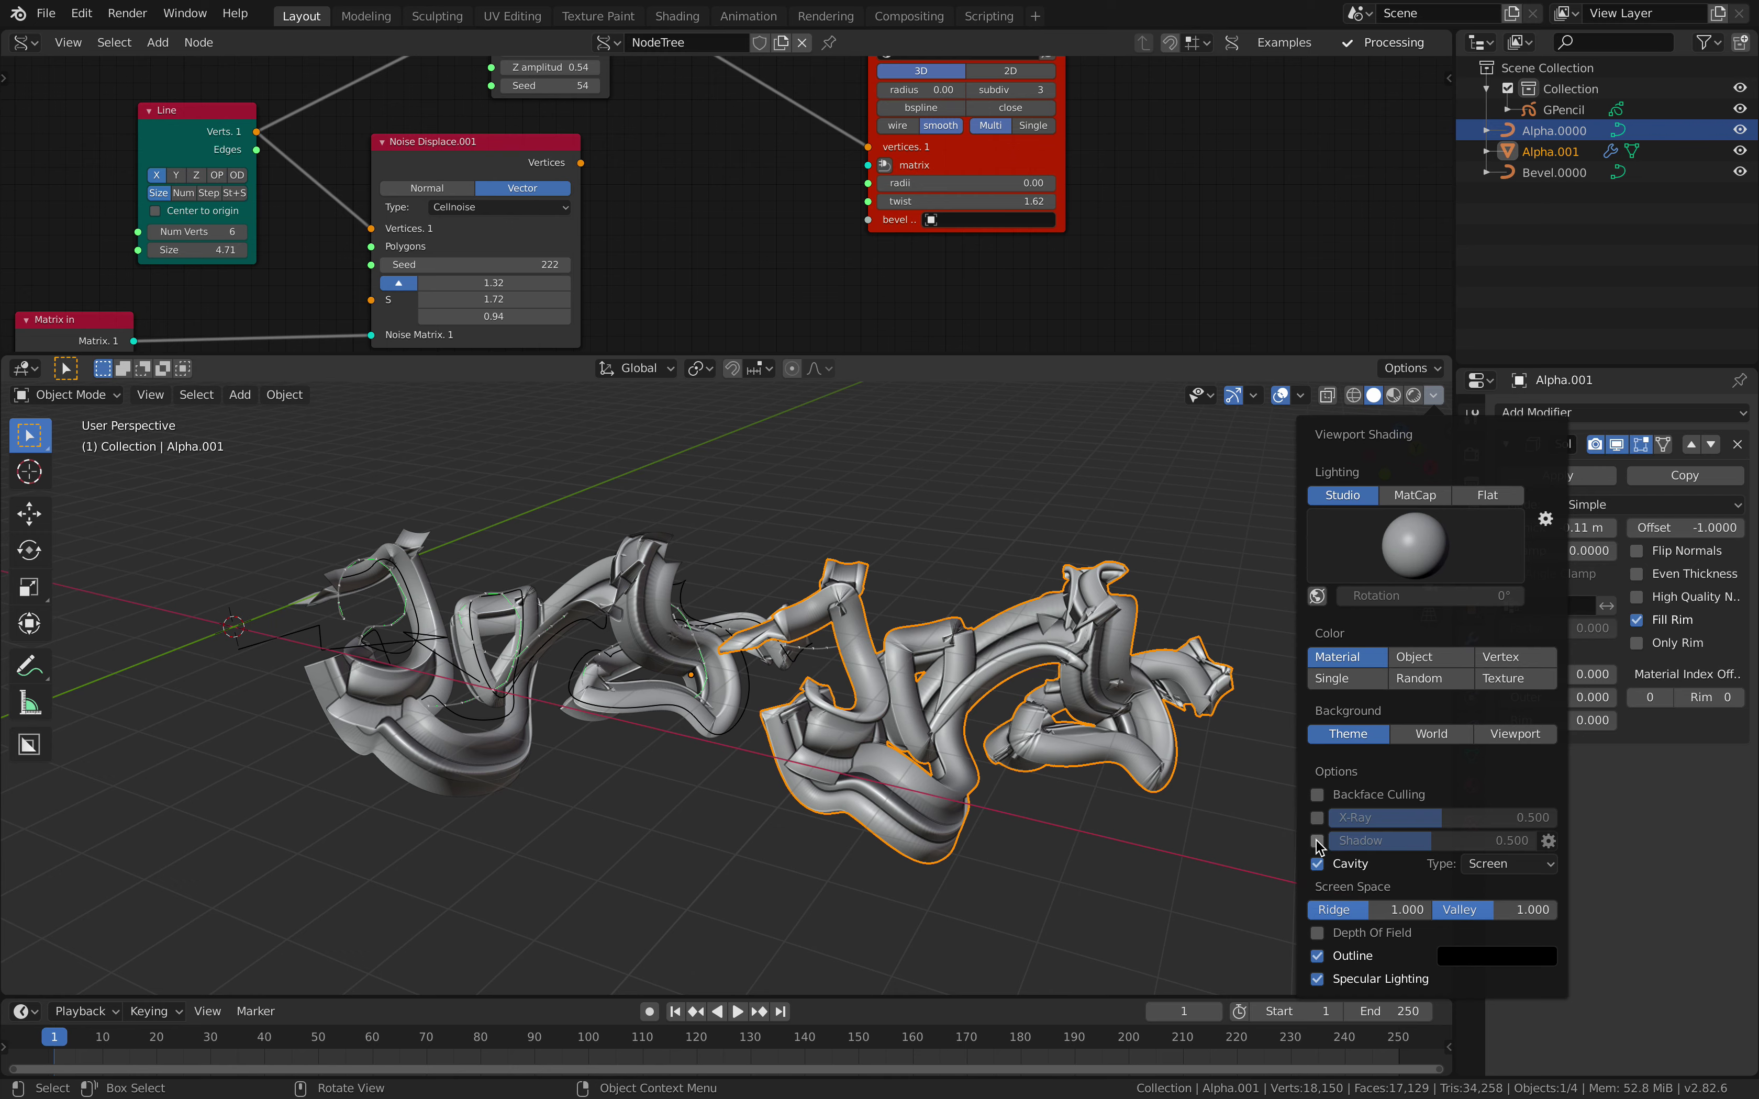
left_click(1316, 841)
Step: Deselect all objects to examine the shading on both swept shapes, and select the solidified Alpha.001 mesh
middle_click_drag(1110, 714, 1079, 687, "shift")
scroll(1078, 685, "up", 2)
key("a")
key("a")
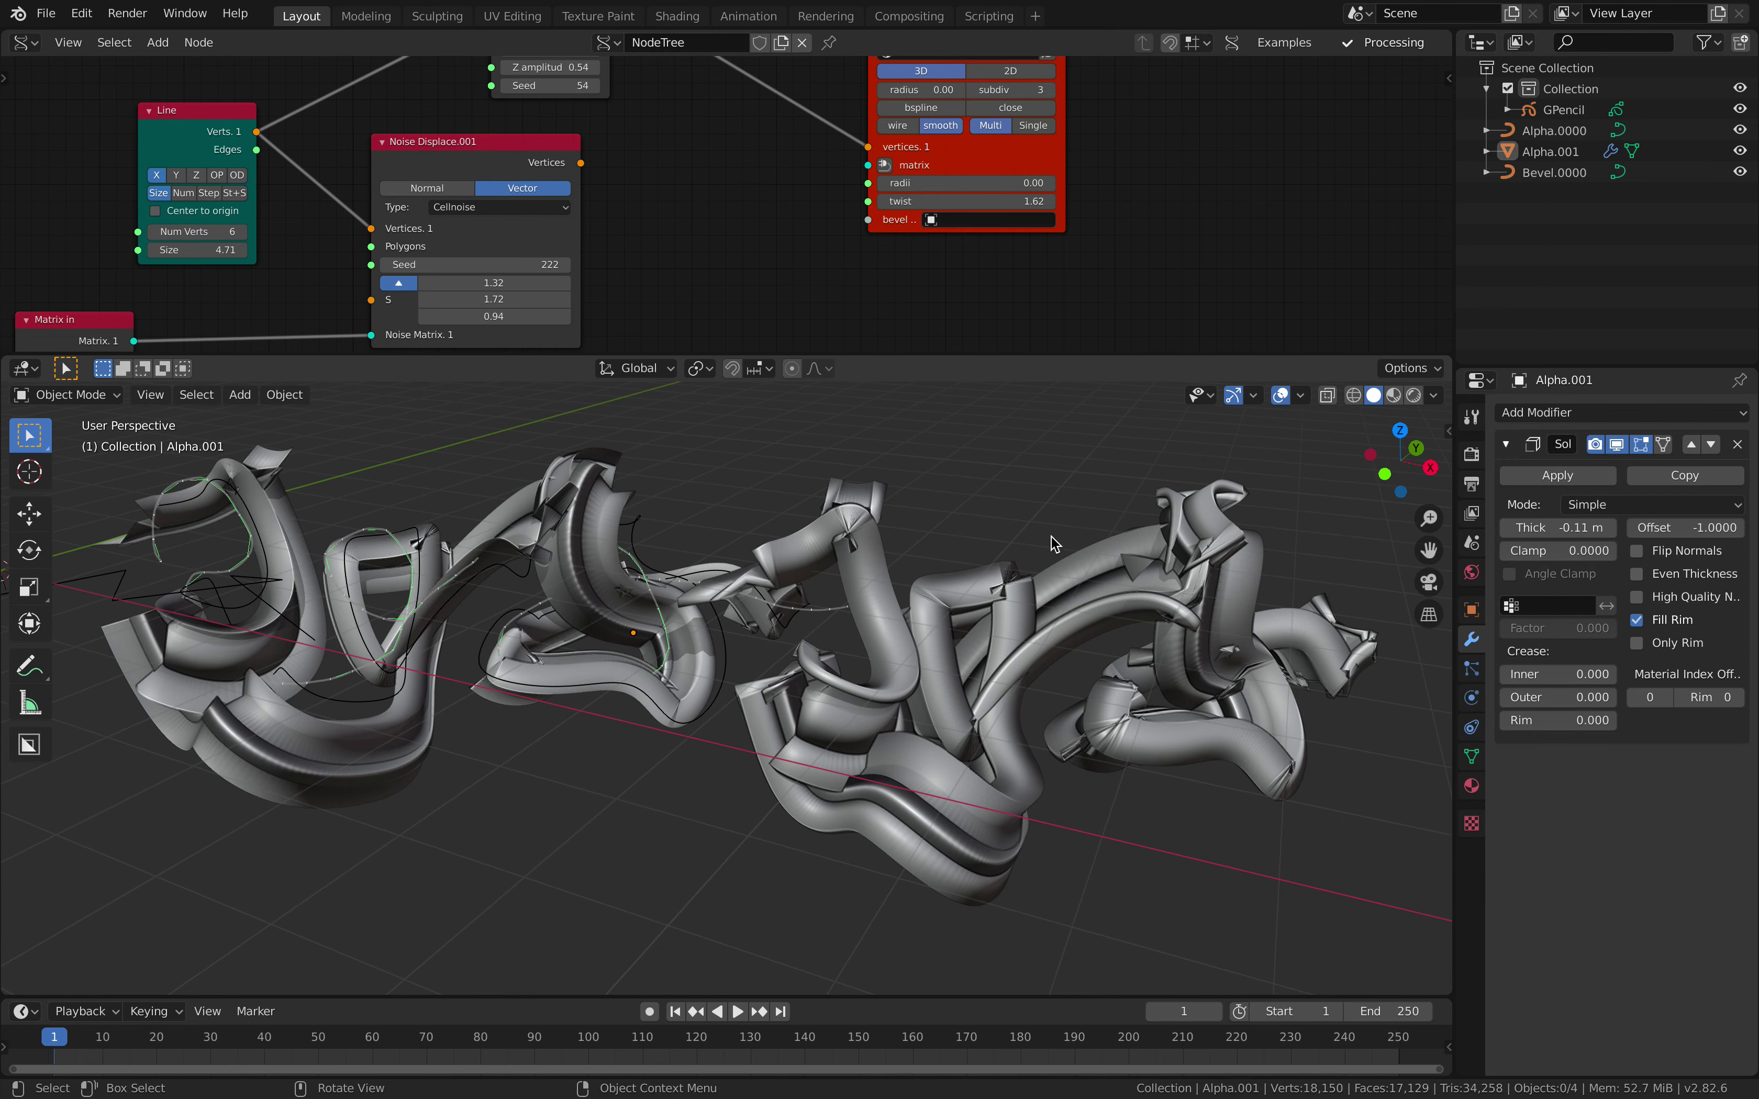
left_click(1106, 594)
middle_click_drag(775, 742, 933, 771)
middle_click_drag(959, 647, 836, 503)
Step: Review the Sverchok node network and move the PV Alpha node slightly up beside the Noise Displace.002 node
scroll(747, 251, "down", 10)
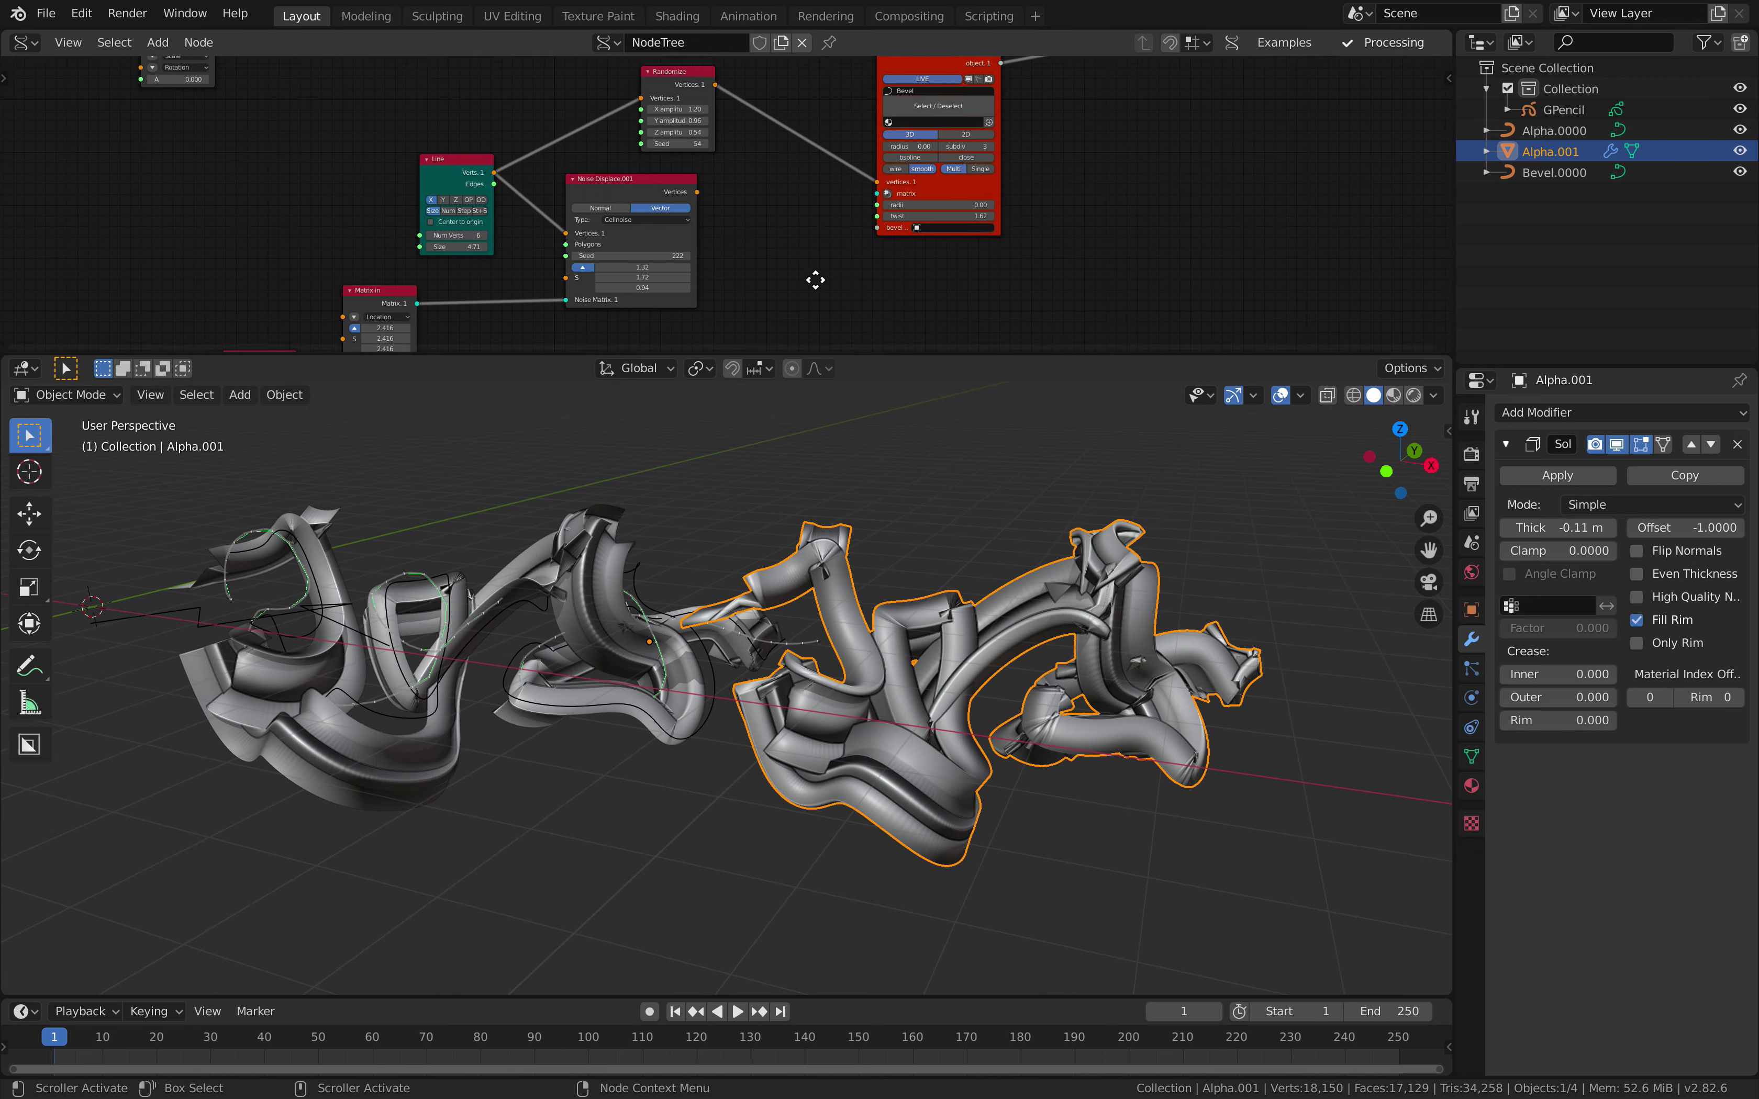
scroll(842, 68, "up", 4)
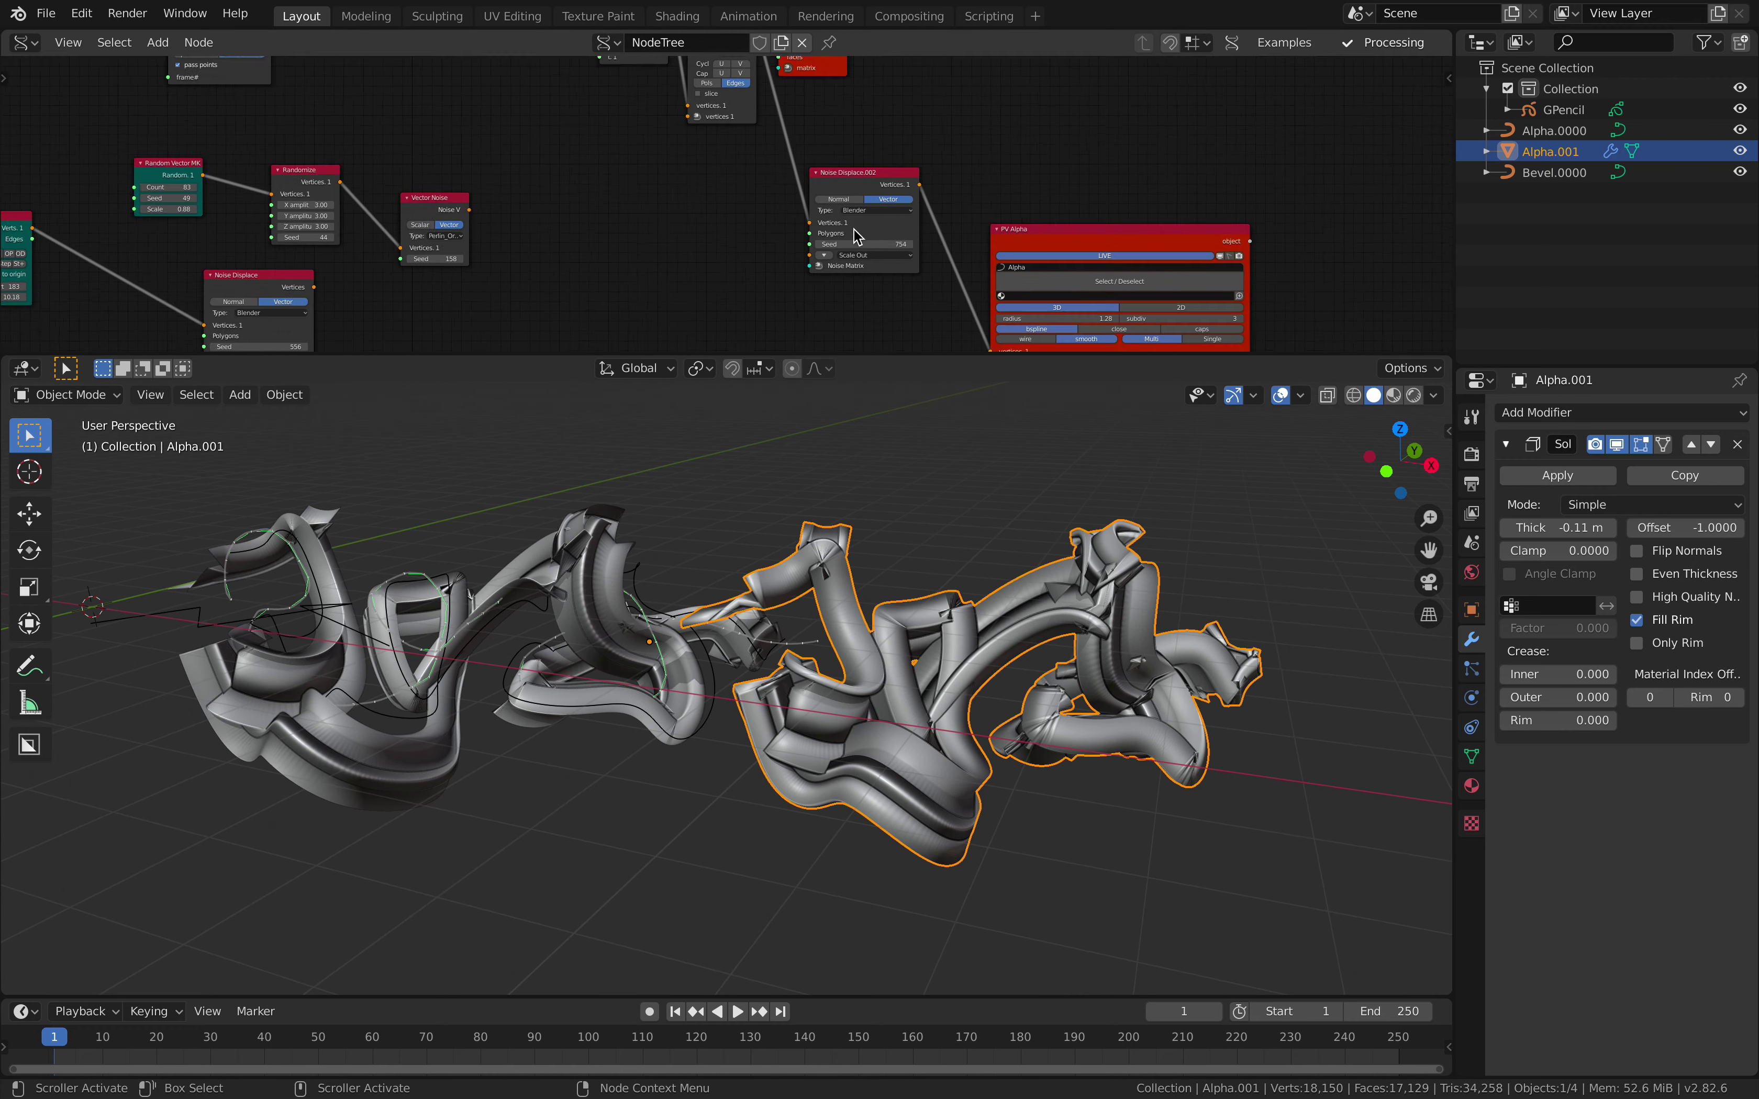
left_click_drag(1064, 236, 1076, 193)
middle_click_drag(1059, 166, 904, 80)
scroll(999, 209, "up", 3)
scroll(885, 155, "up", 1)
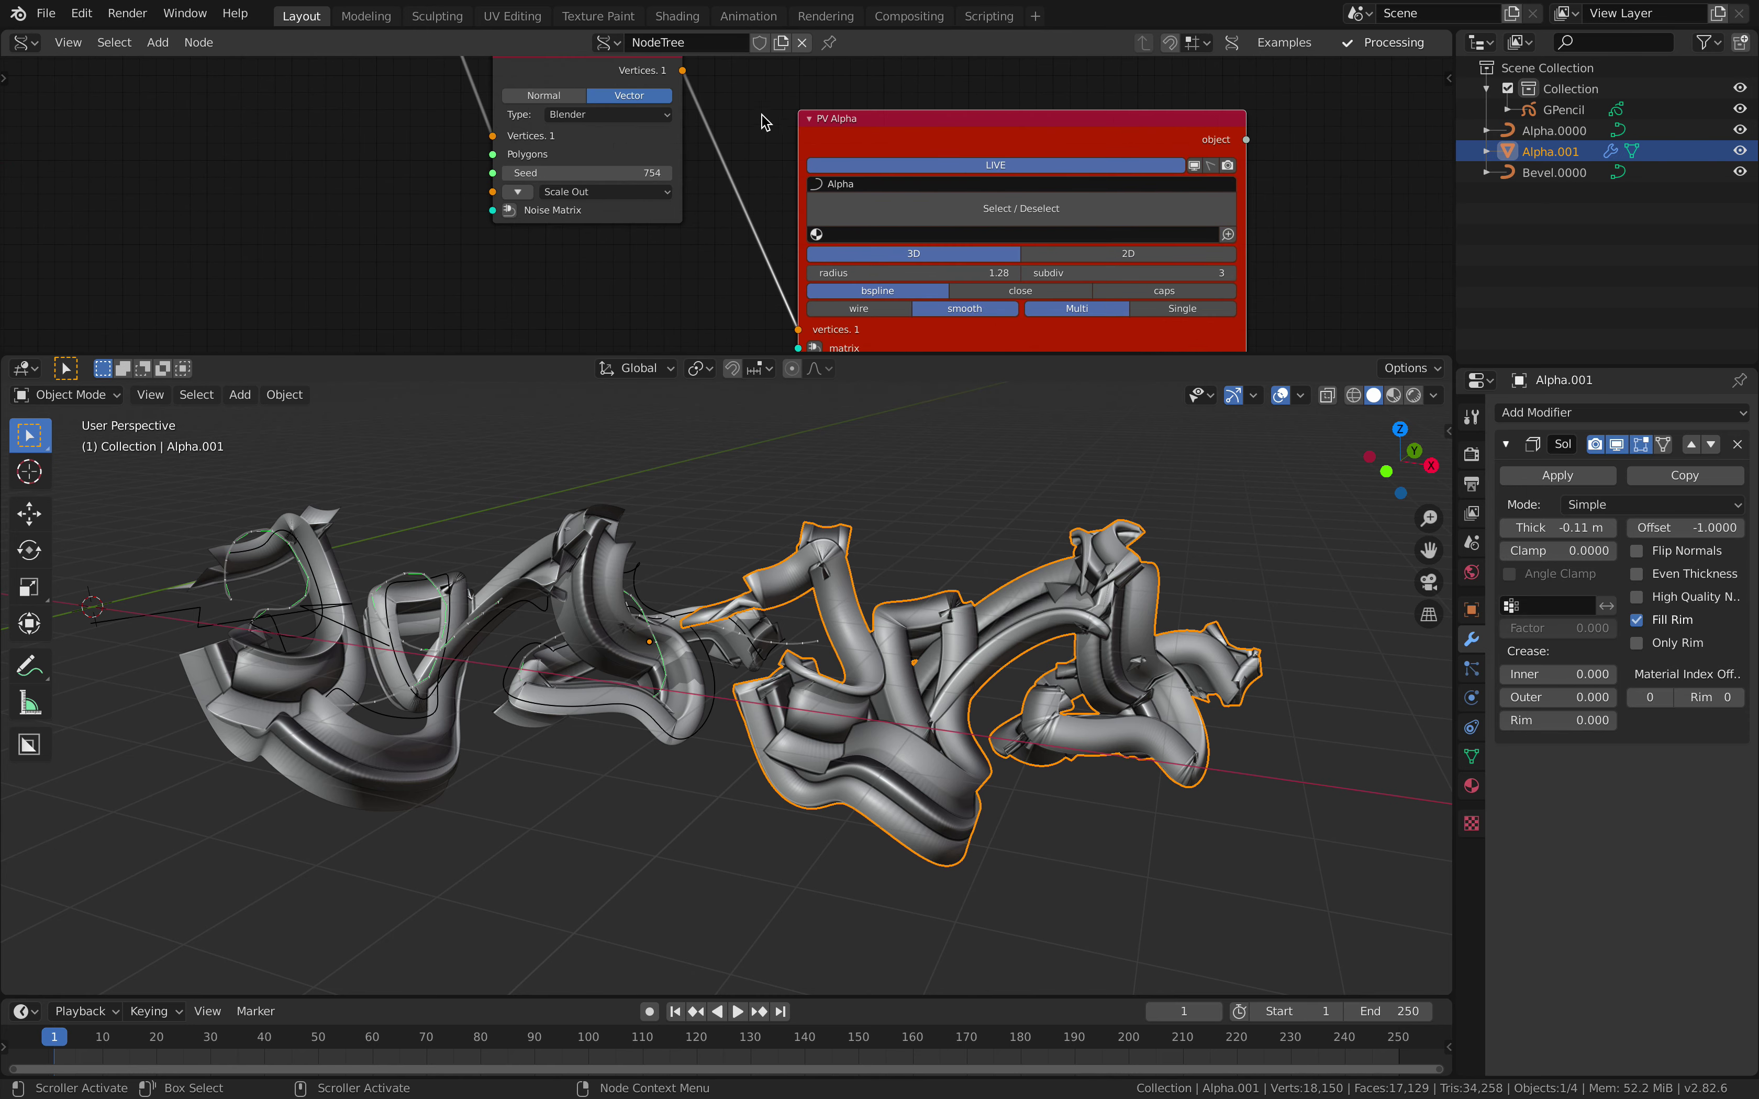
scroll(1011, 207, "down", 2)
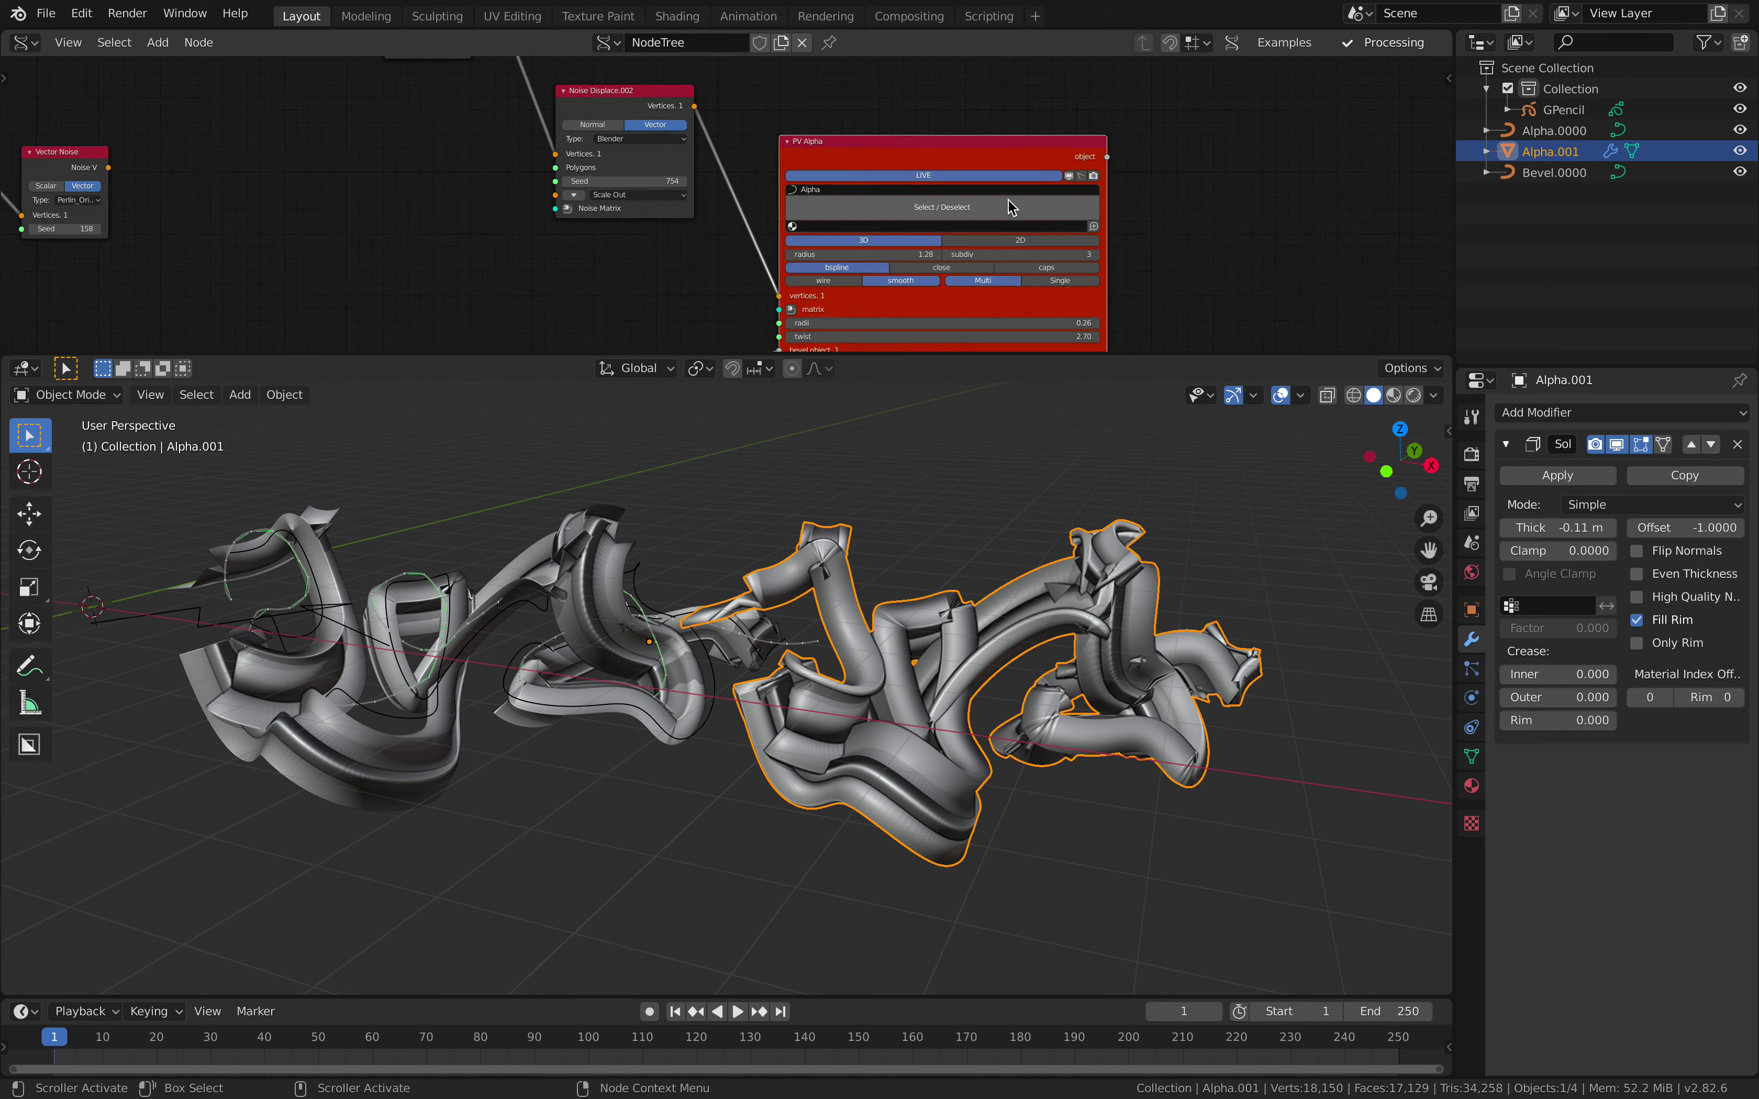
scroll(1010, 207, "down", 5)
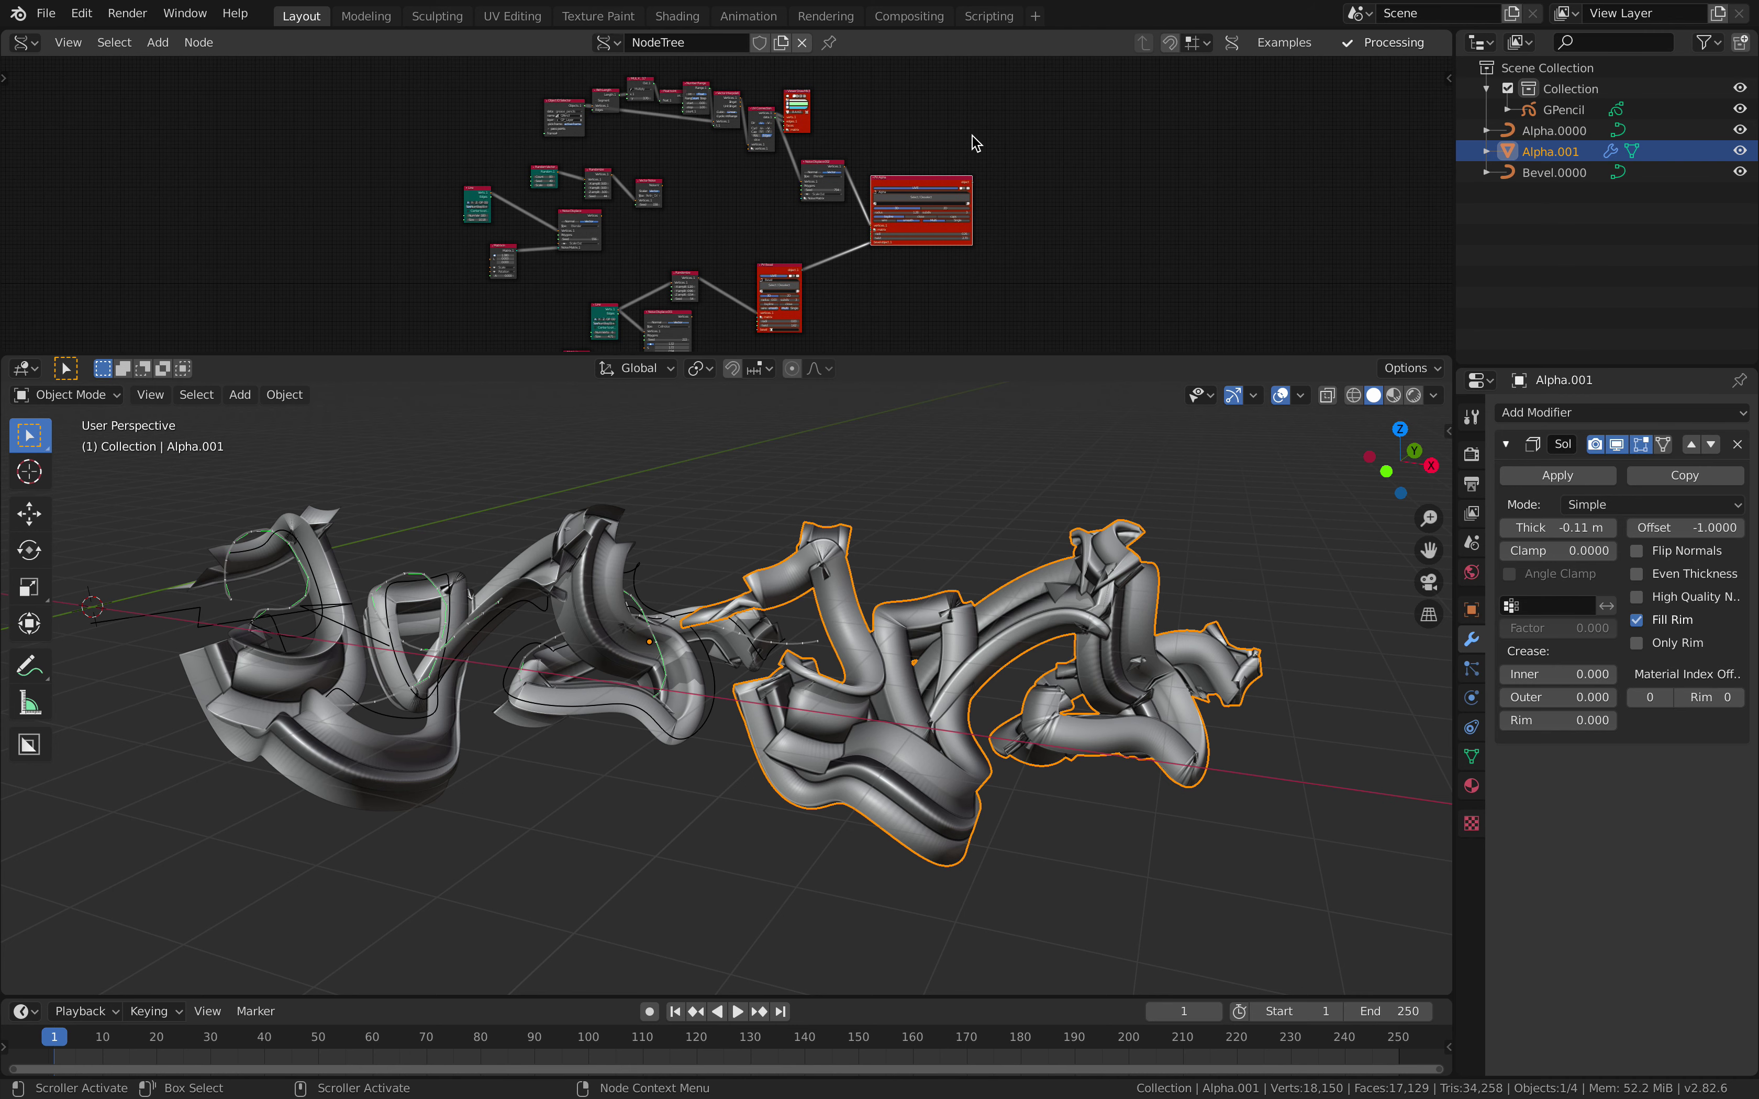